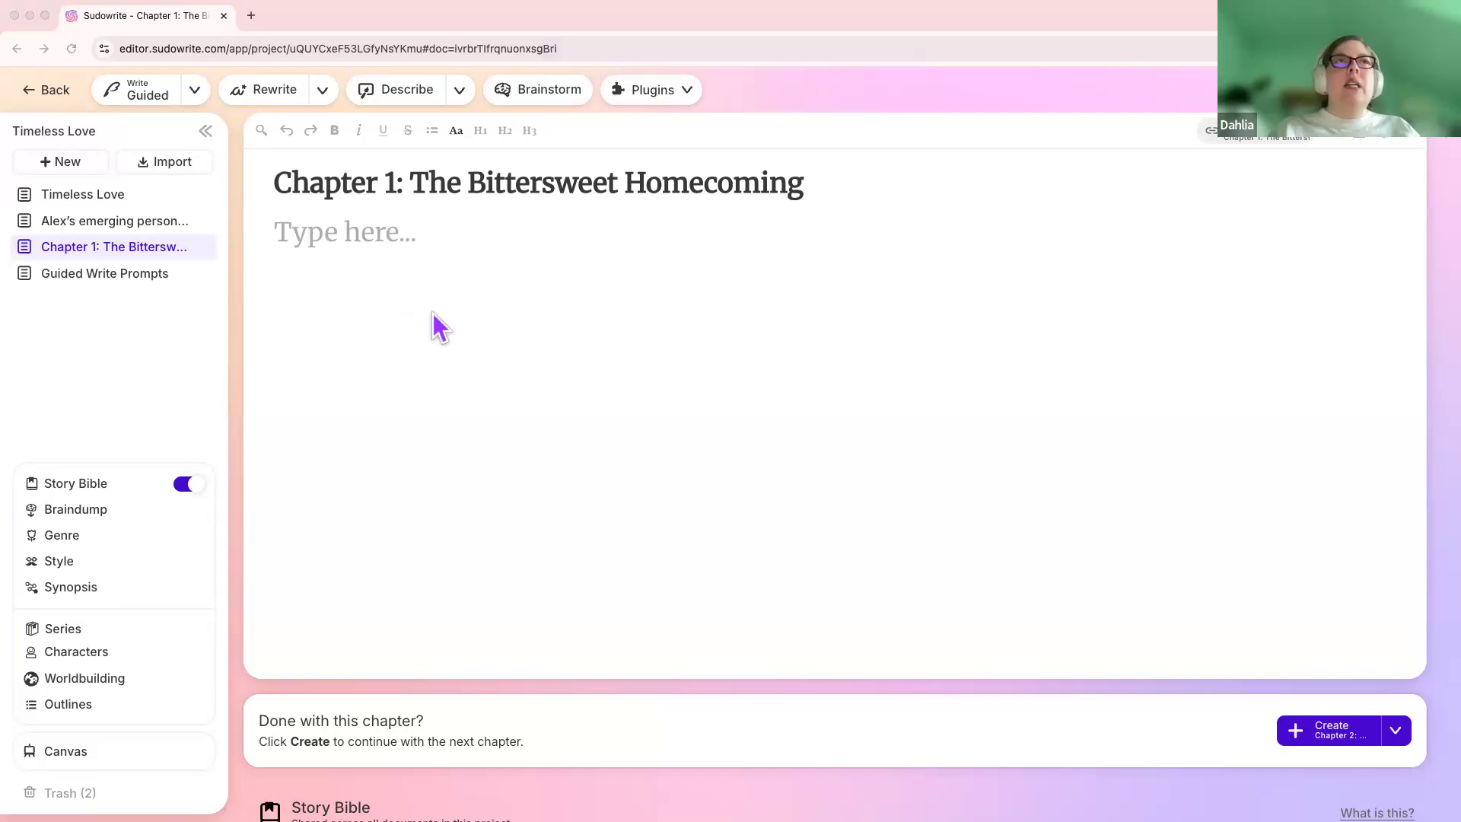
Open the Write settings, try Creativity at Most and mid-range, and finish with it set to Least
{"action": "left_click", "coordinate": [195, 91]}
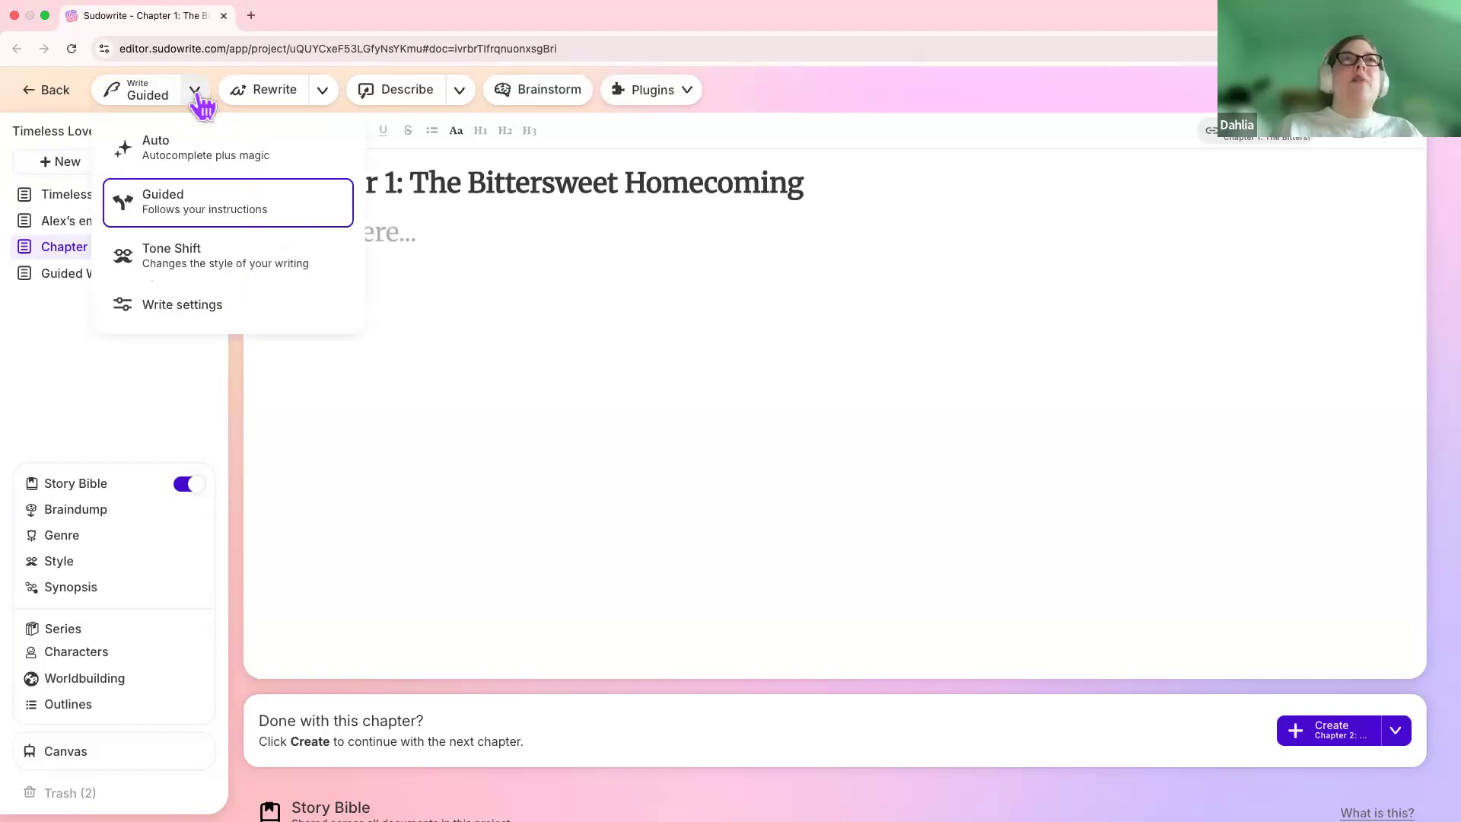
{"action": "left_click", "coordinate": [186, 319]}
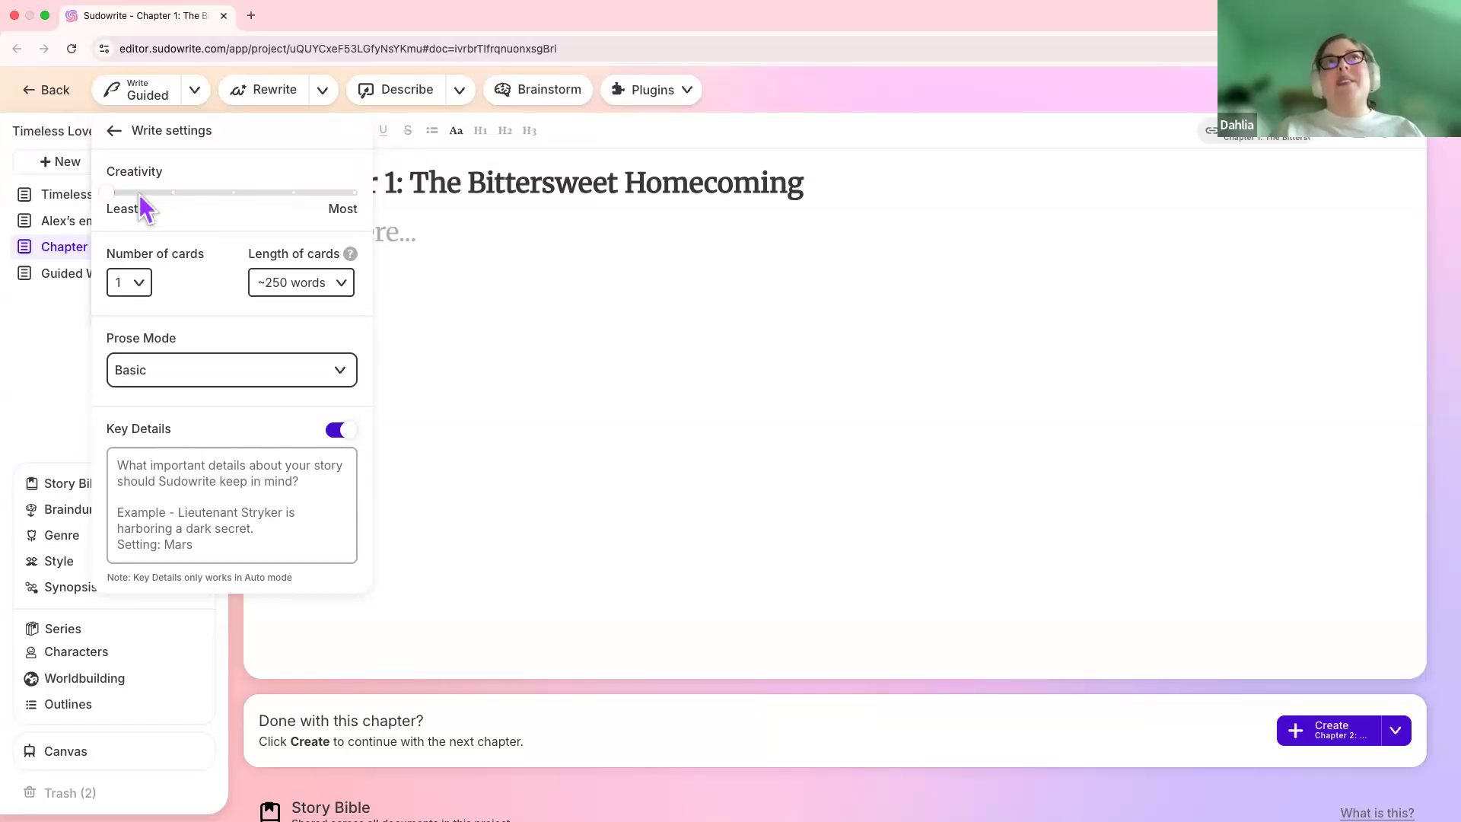
{"action": "left_click_drag", "start_coordinate": [112, 197], "coordinate": [373, 207]}
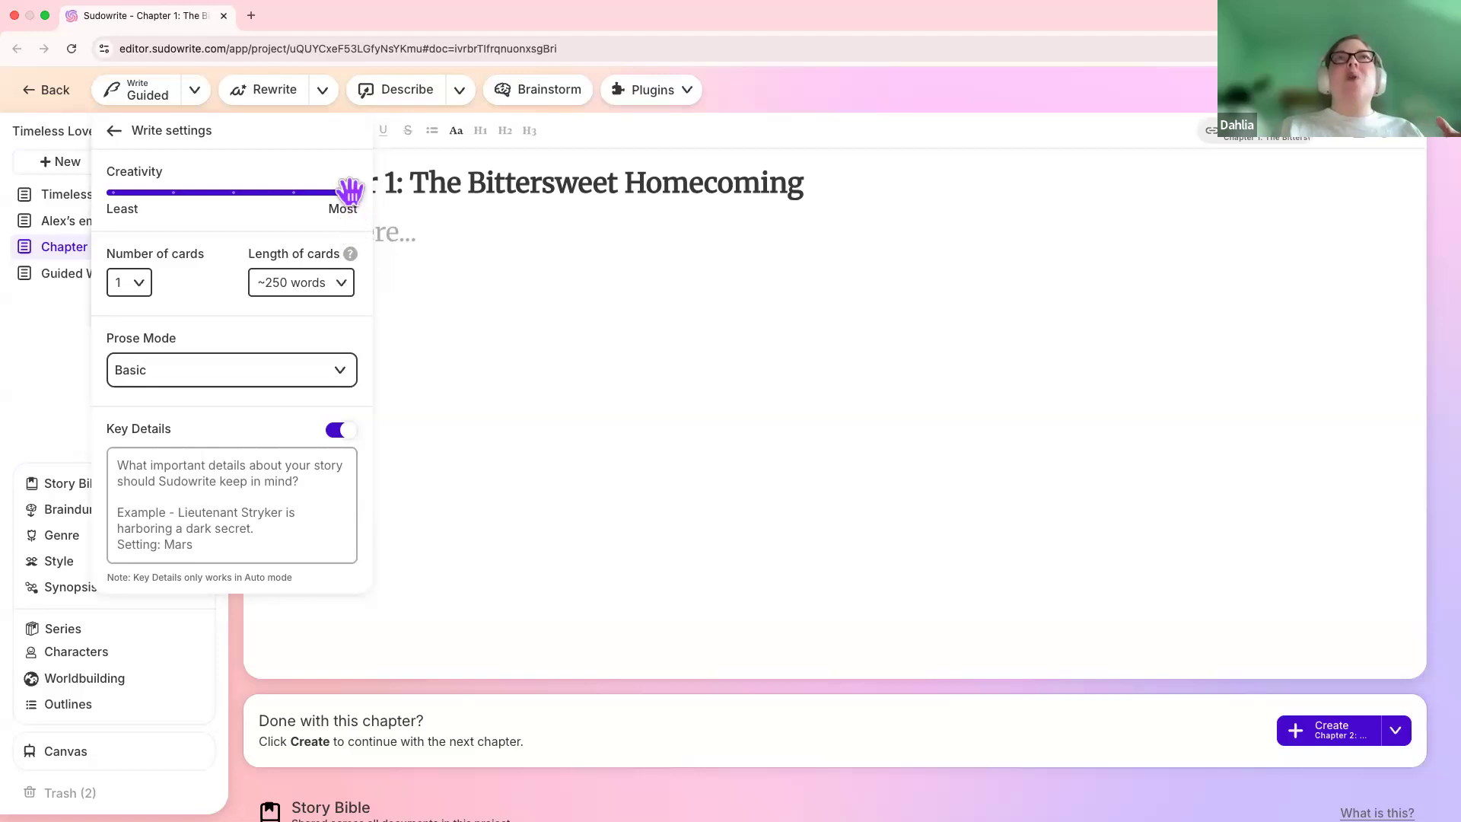
{"action": "left_click_drag", "start_coordinate": [350, 191], "coordinate": [109, 210]}
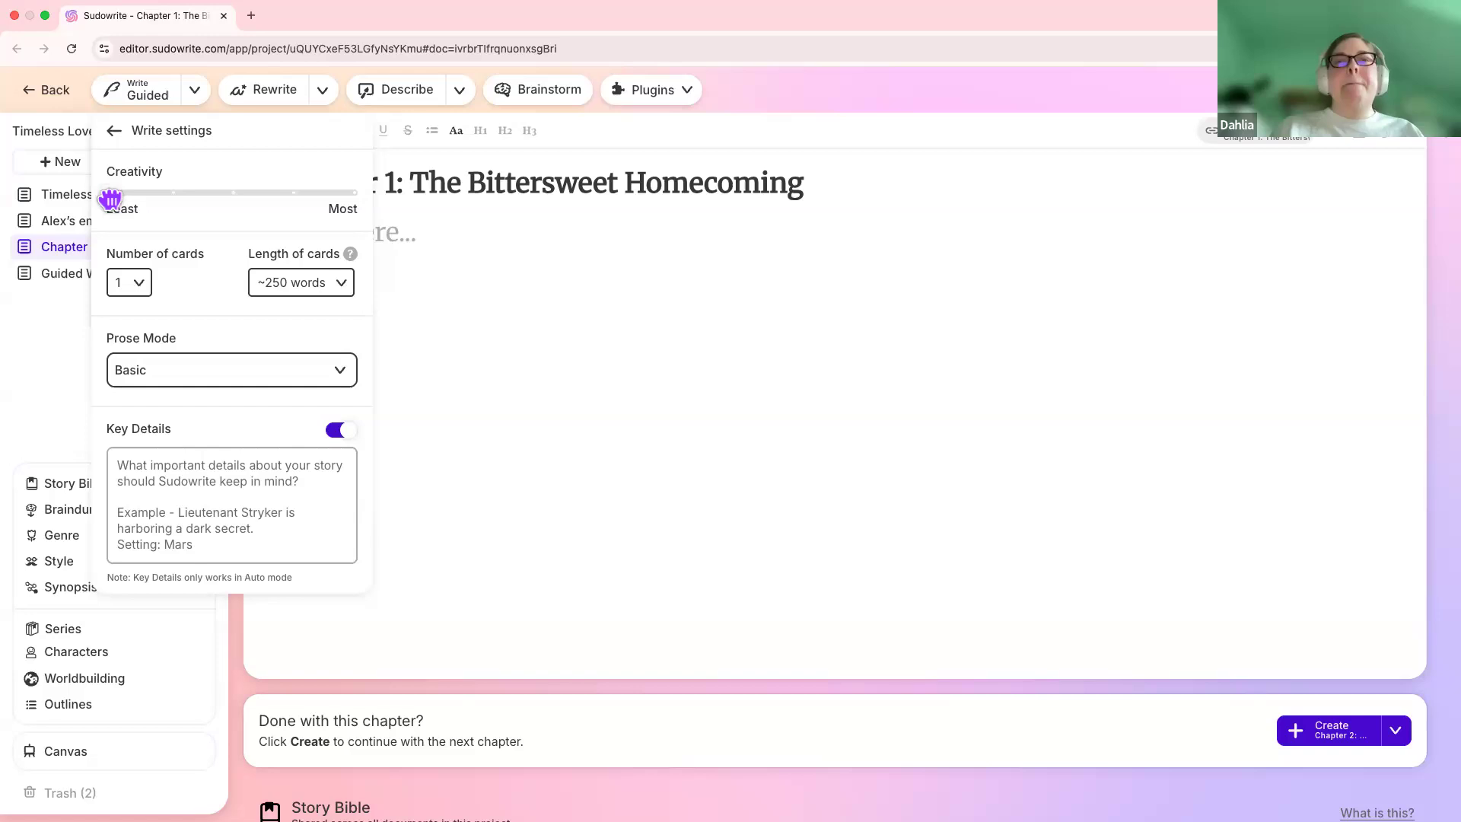
{"action": "left_click_drag", "start_coordinate": [202, 192], "coordinate": [254, 197]}
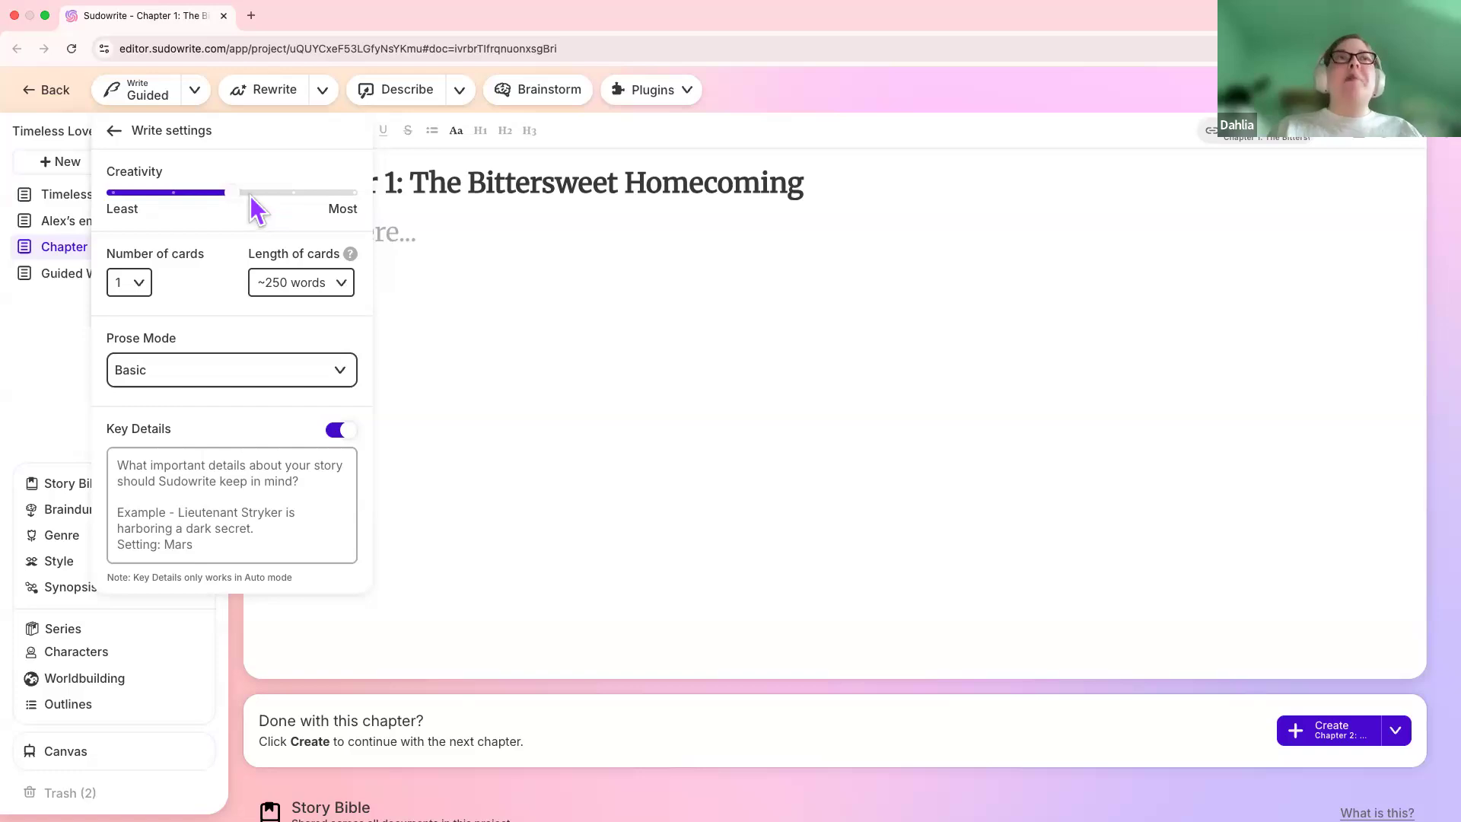
{"action": "left_click_drag", "start_coordinate": [181, 192], "coordinate": [156, 198]}
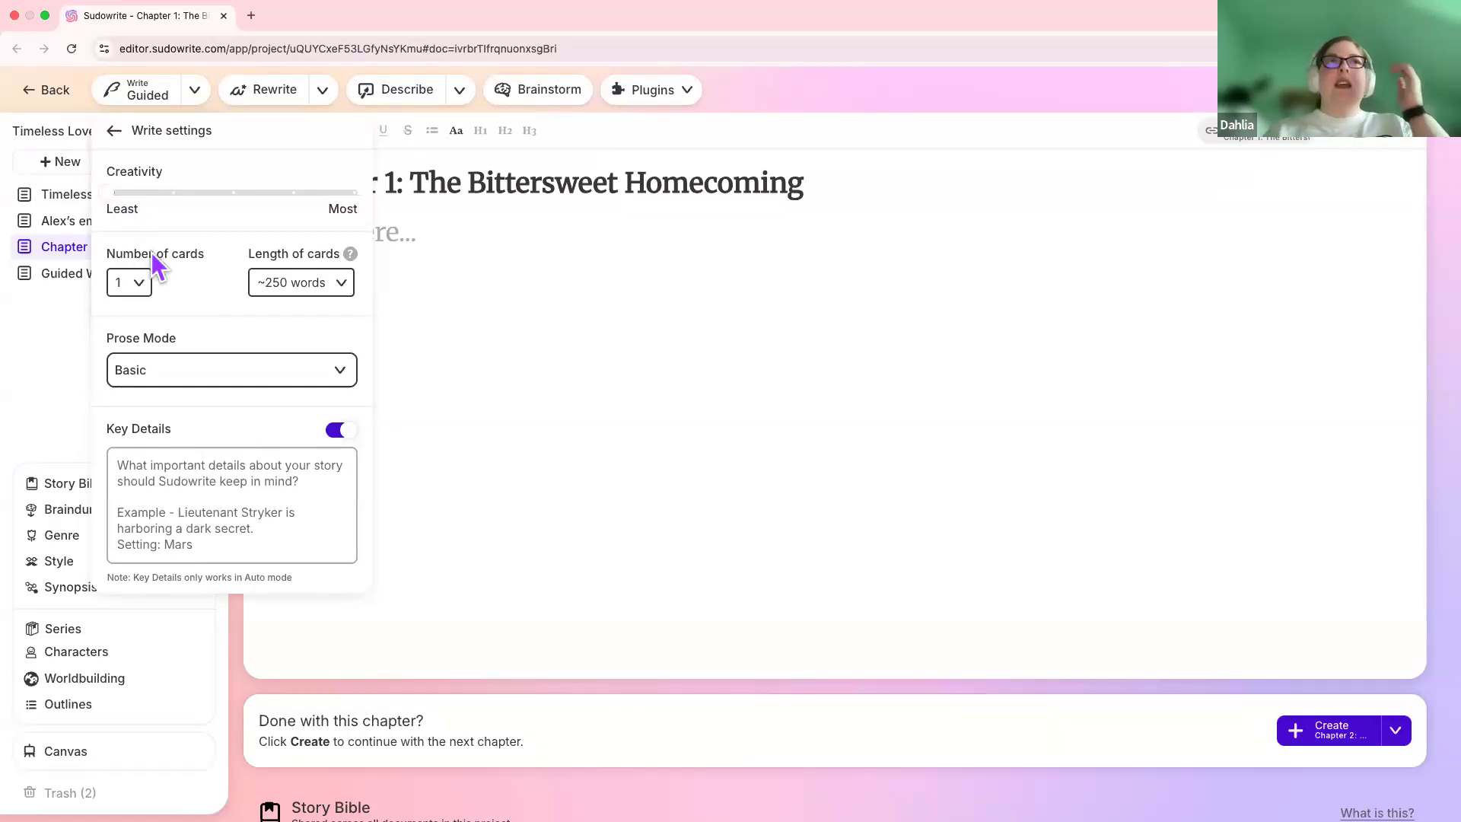
Check the available options for the number of cards and keep 1 selected
{"action": "left_click", "coordinate": [148, 288]}
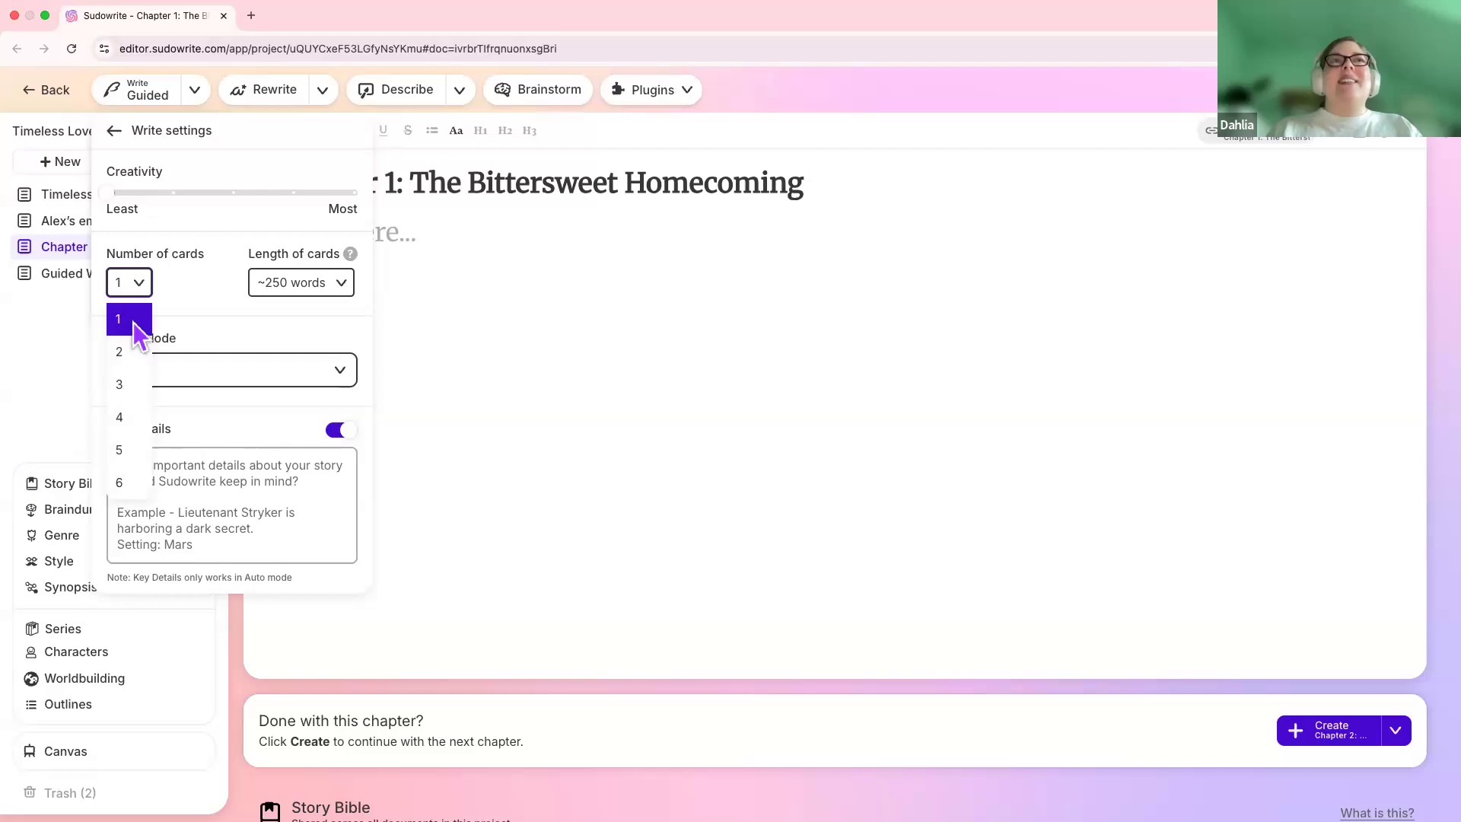
{"action": "left_click", "coordinate": [131, 328]}
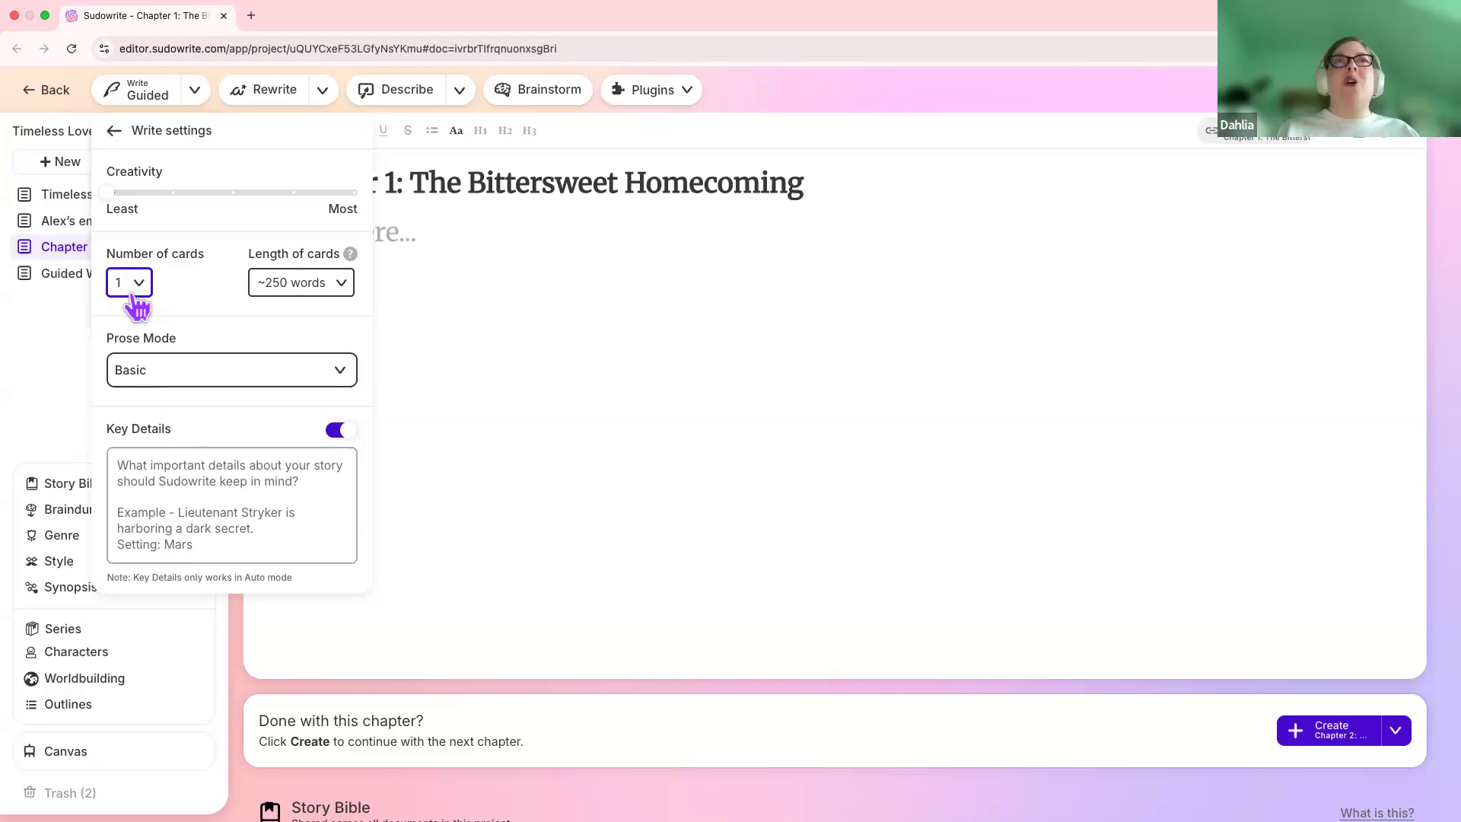
{"action": "left_click", "coordinate": [136, 293]}
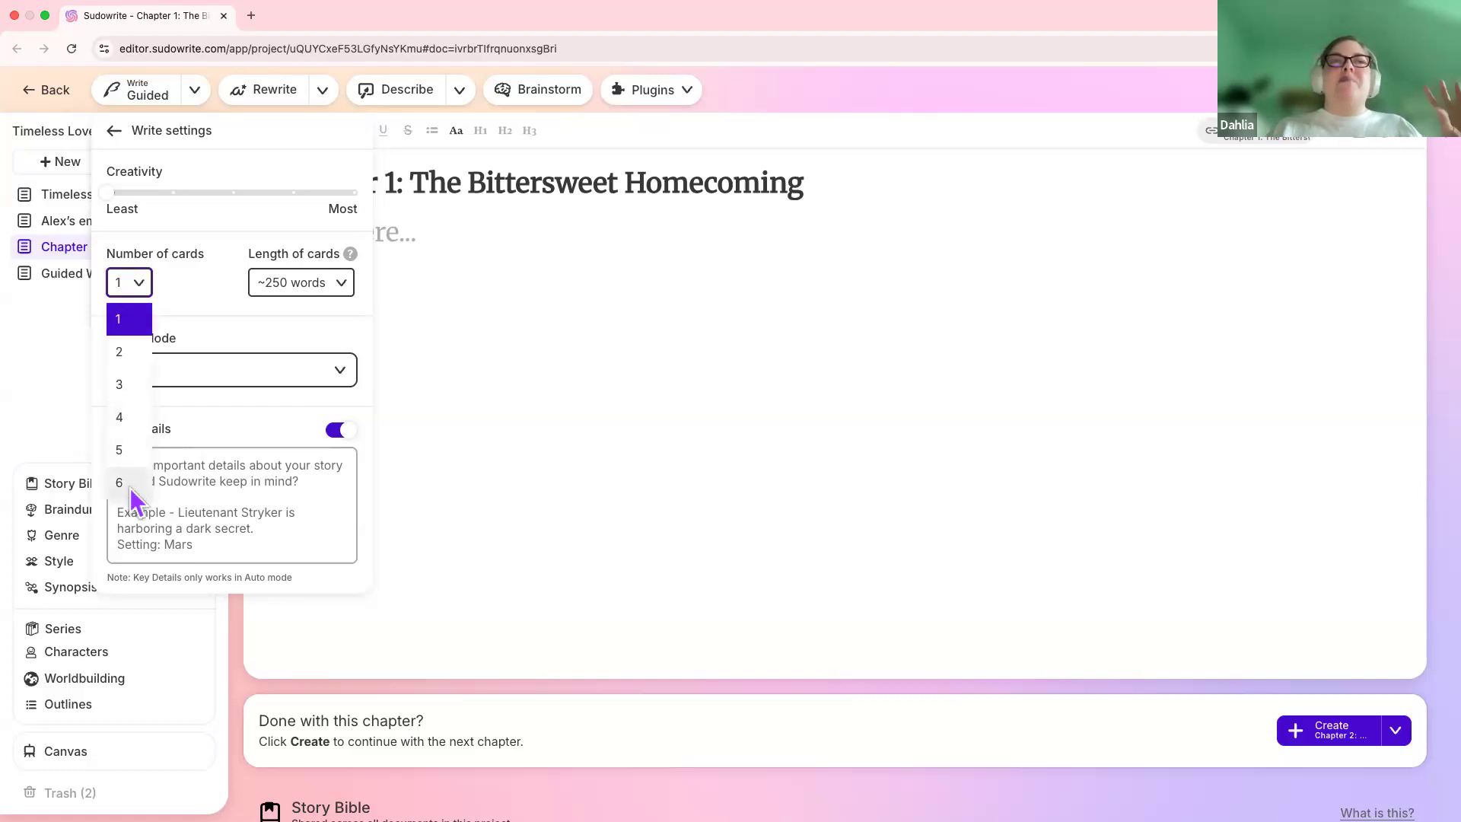
{"action": "left_click", "coordinate": [200, 326]}
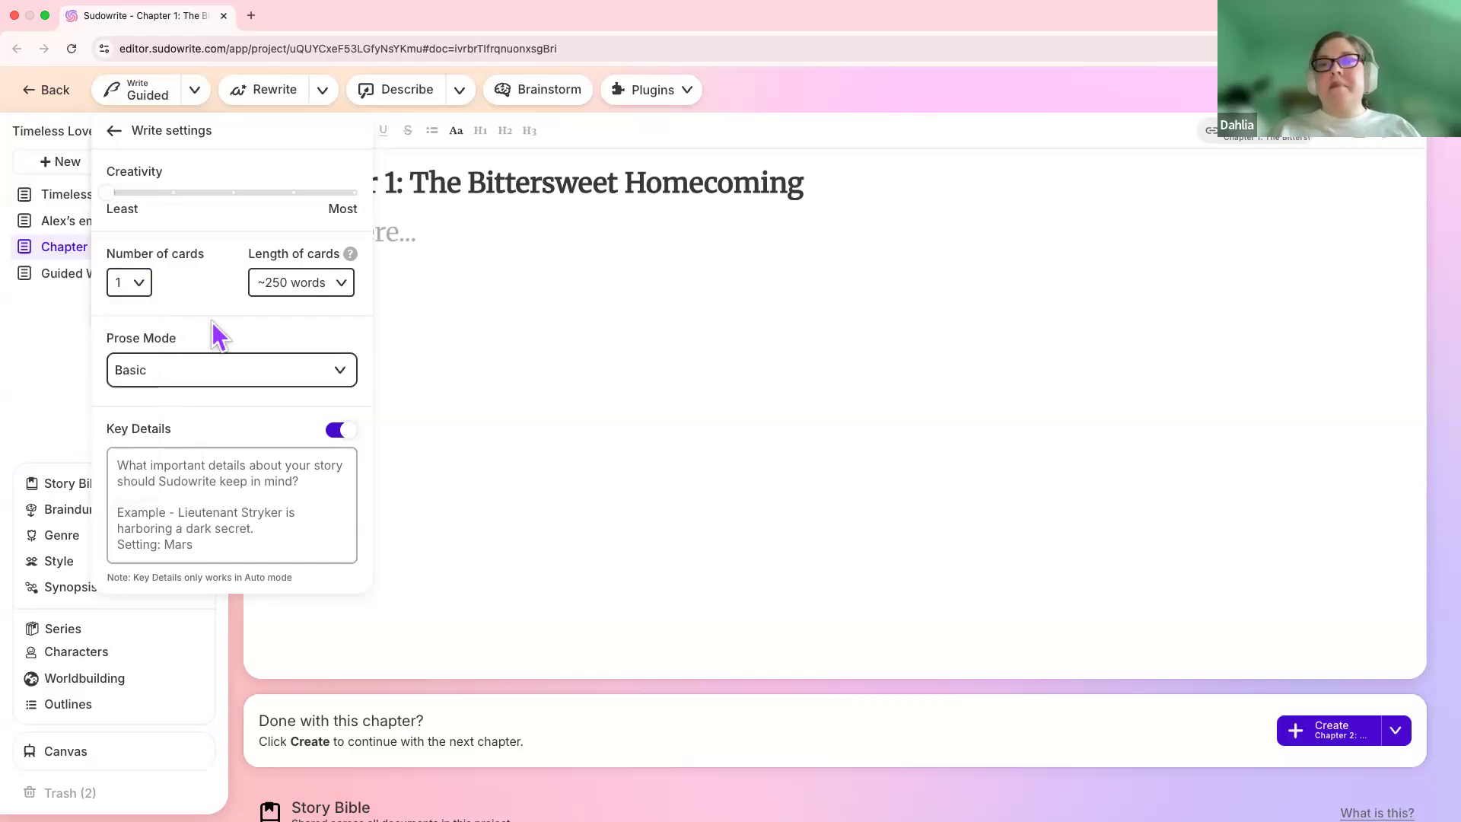
Try a card length of ~500 words and finally set the length of cards to ~200 words
{"action": "left_click", "coordinate": [336, 295]}
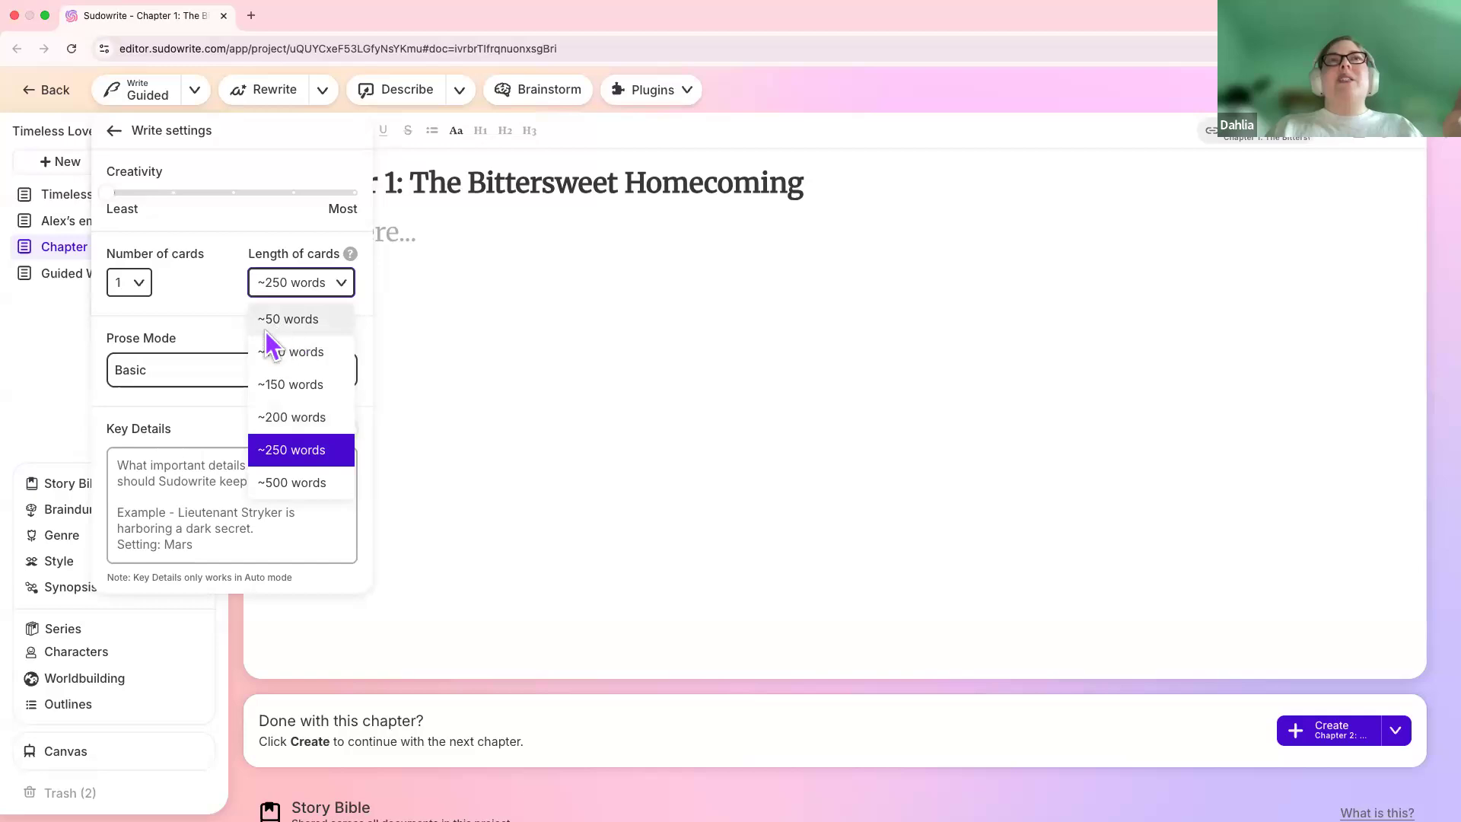
{"action": "left_click", "coordinate": [293, 487]}
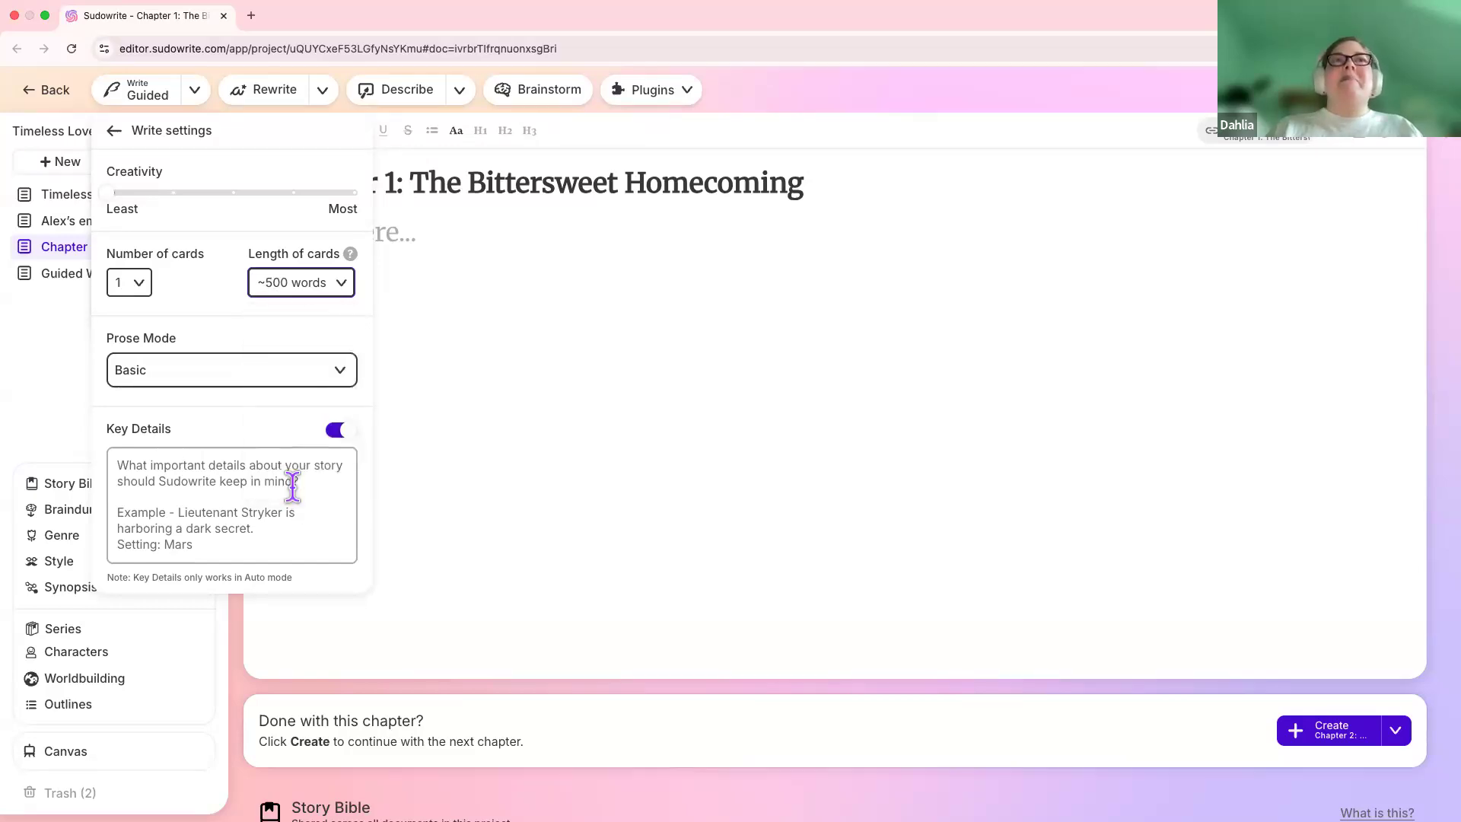
{"action": "left_click", "coordinate": [312, 289]}
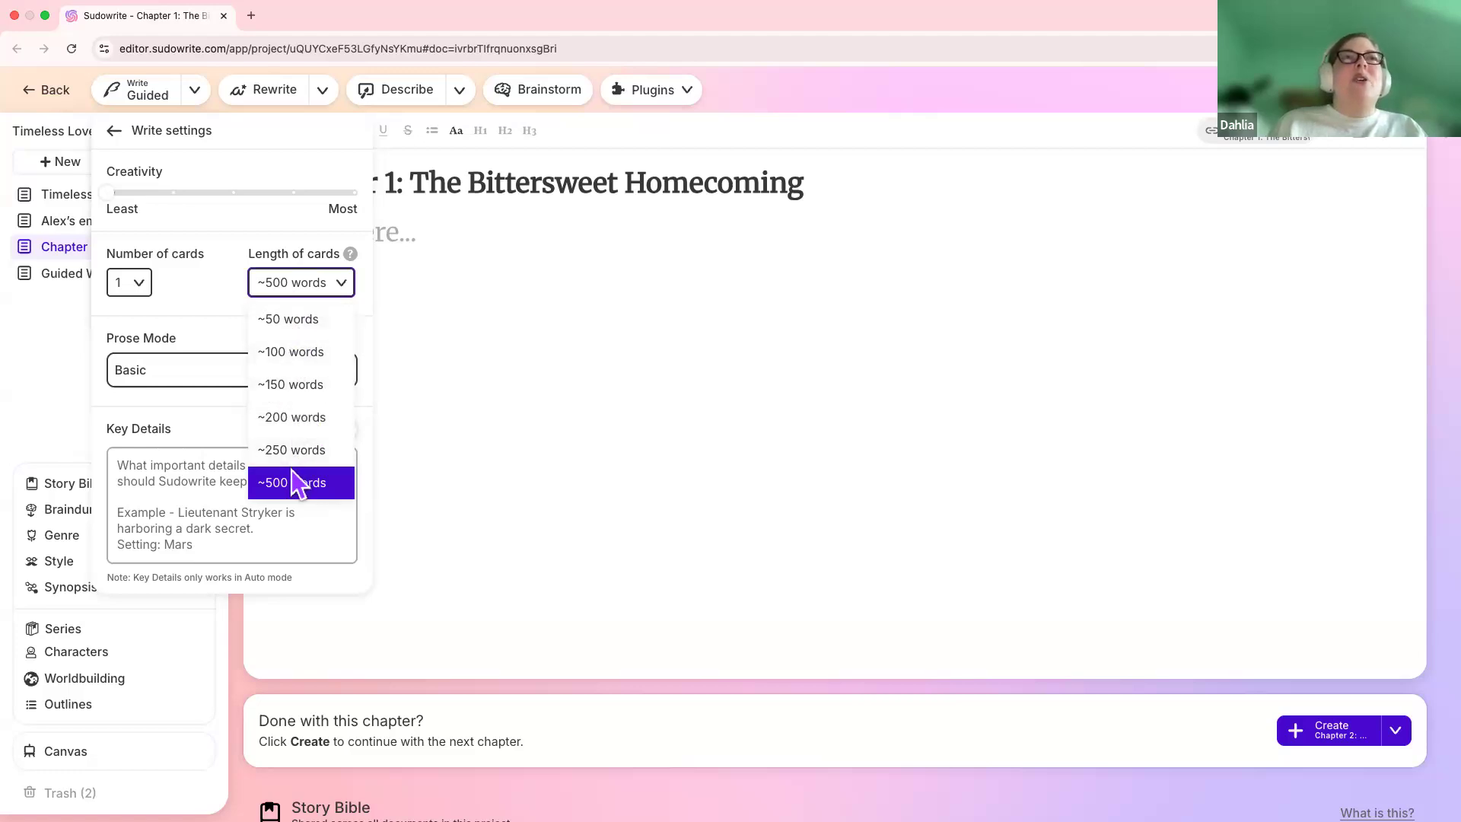
{"action": "left_click", "coordinate": [297, 430]}
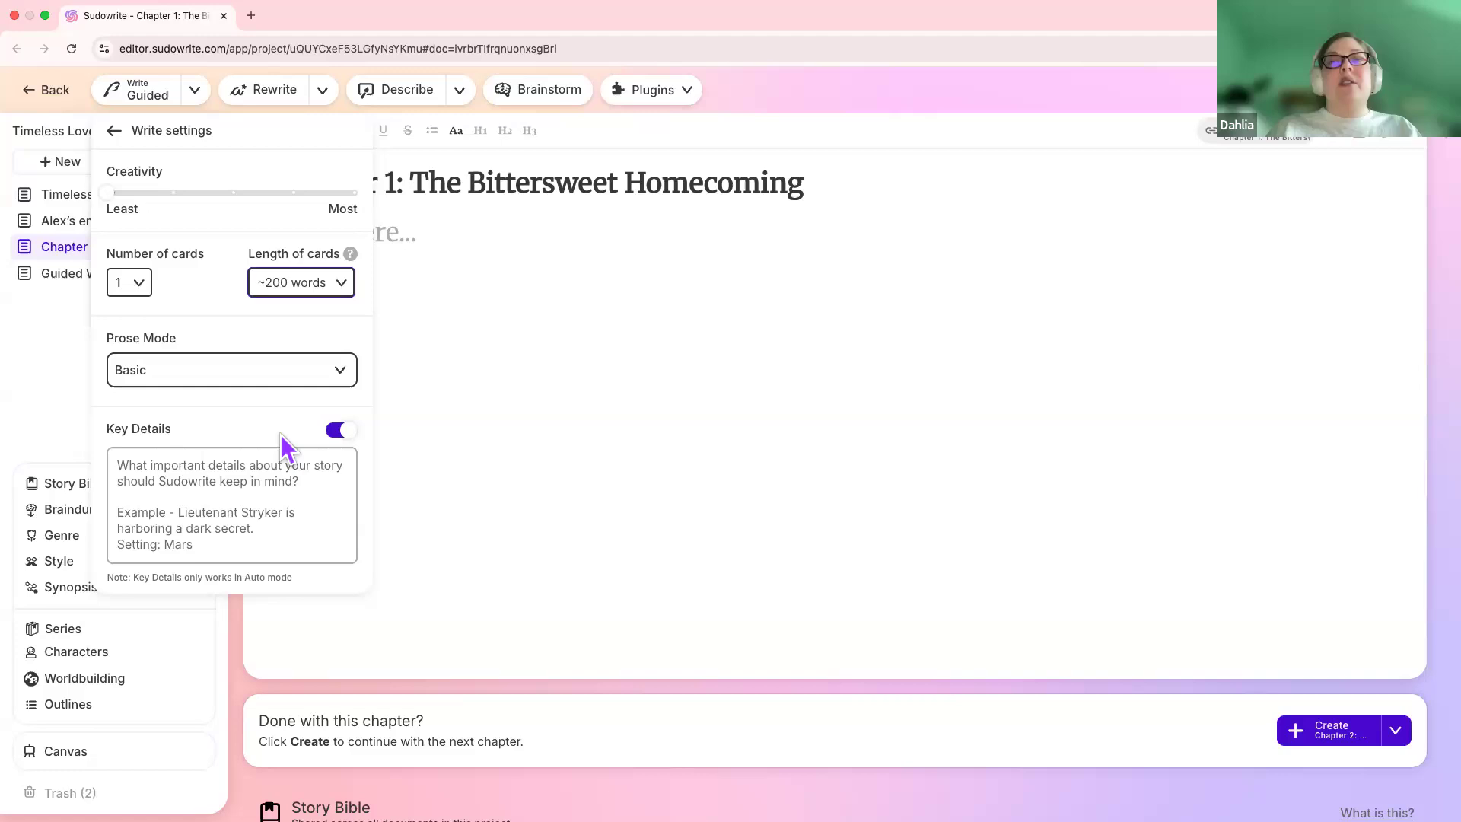
Switch the Write mode to Auto so that the Key Details can be used
{"action": "left_click", "coordinate": [275, 482]}
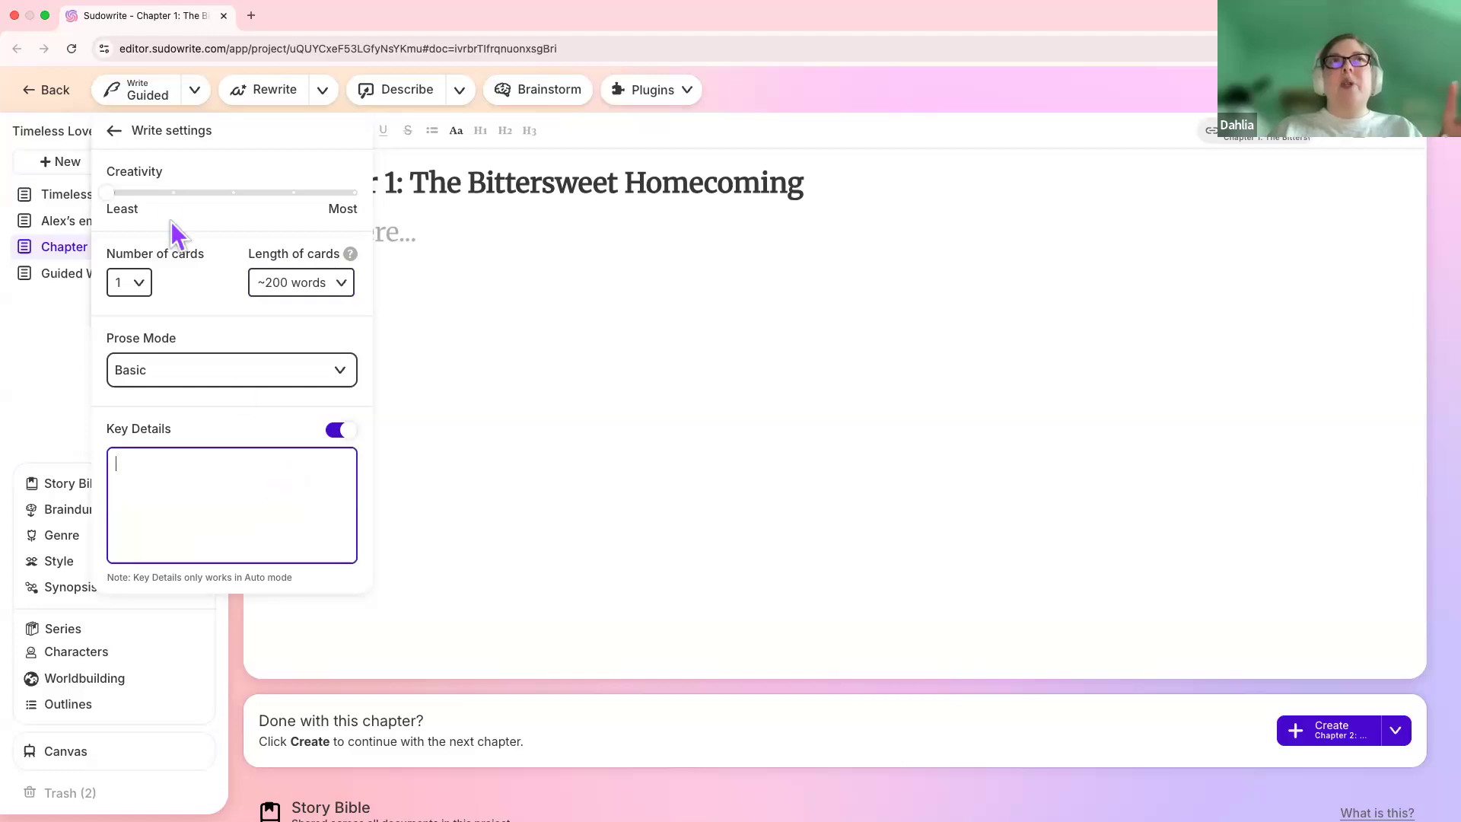
{"action": "left_click", "coordinate": [195, 90]}
{"action": "left_click", "coordinate": [195, 90]}
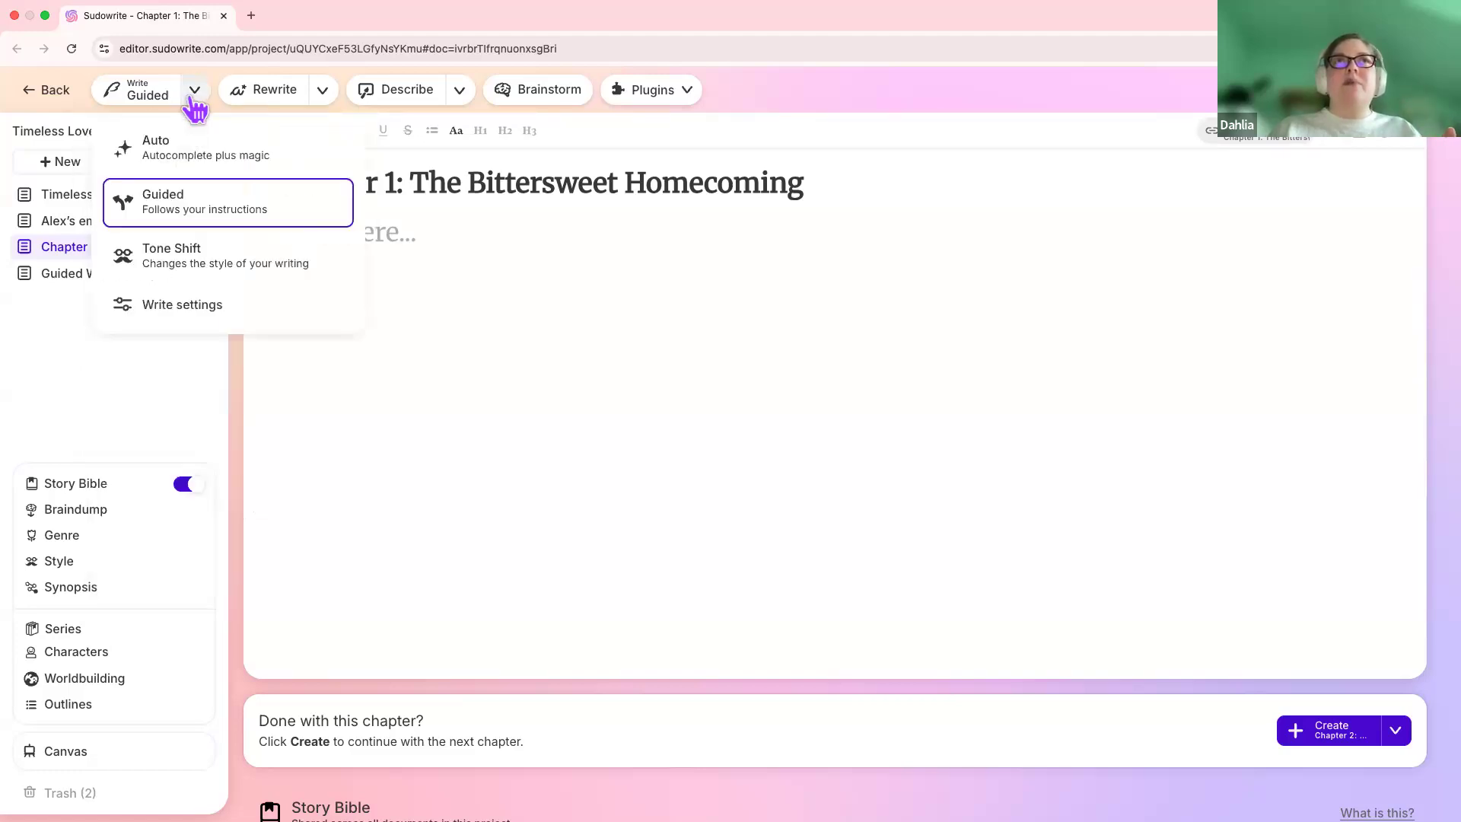
{"action": "left_click", "coordinate": [188, 147]}
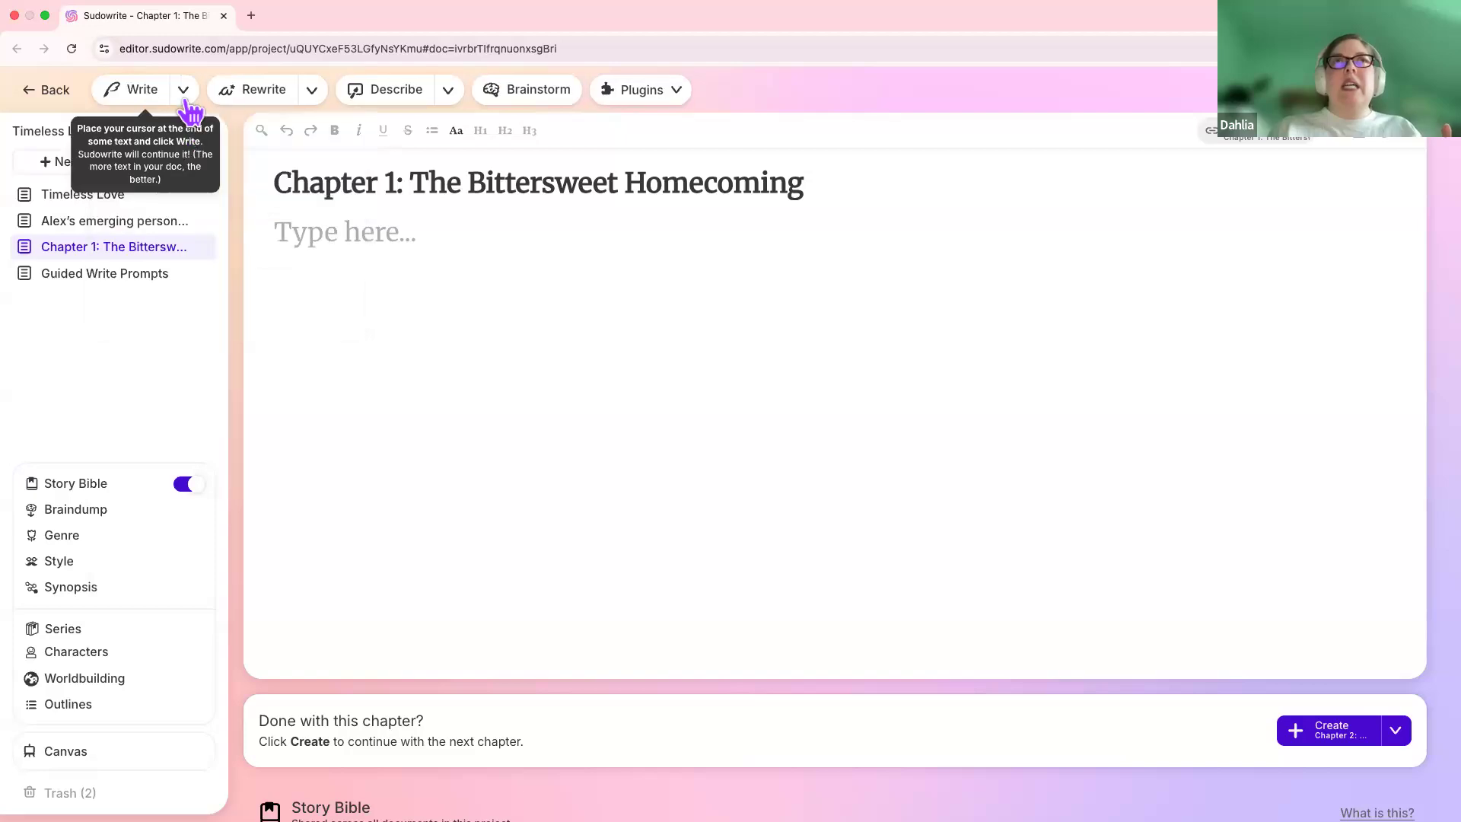
Try "use short sentences" as the Key Details in the Write settings, clear the text and close the settings
{"action": "left_click", "coordinate": [185, 95]}
{"action": "left_click", "coordinate": [194, 316]}
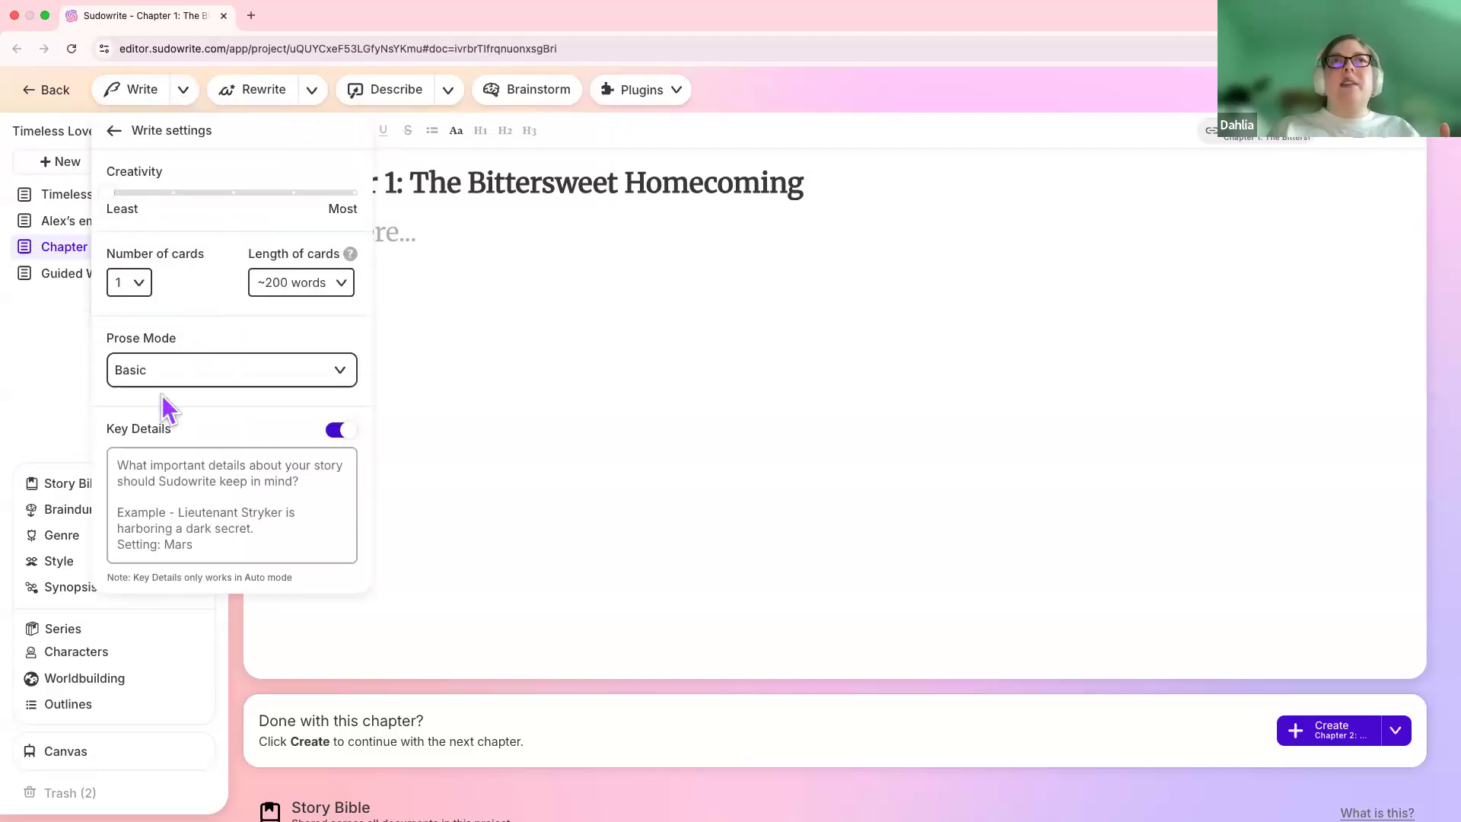
{"action": "left_click", "coordinate": [200, 495]}
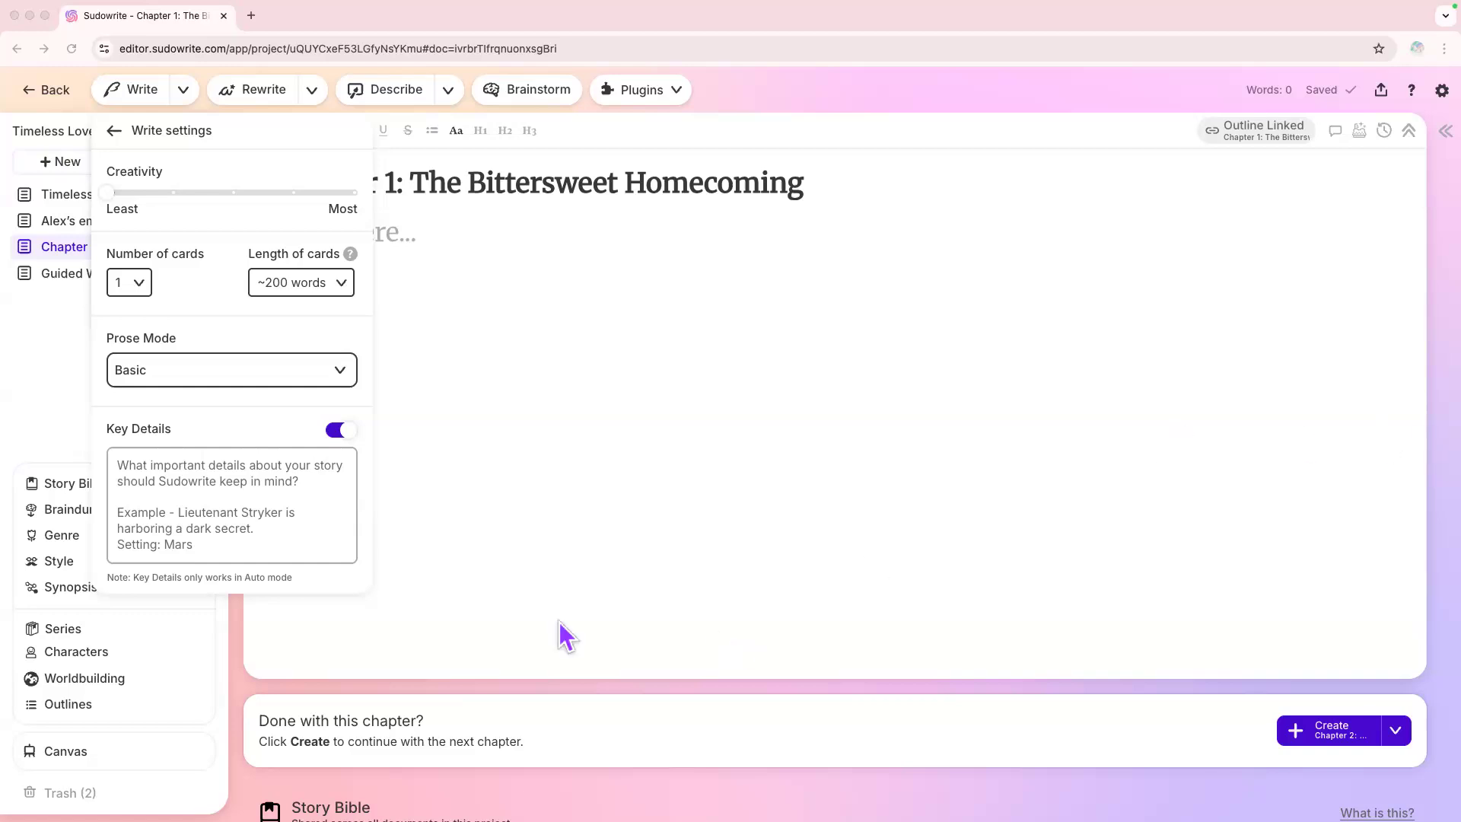
{"action": "left_click", "coordinate": [271, 514]}
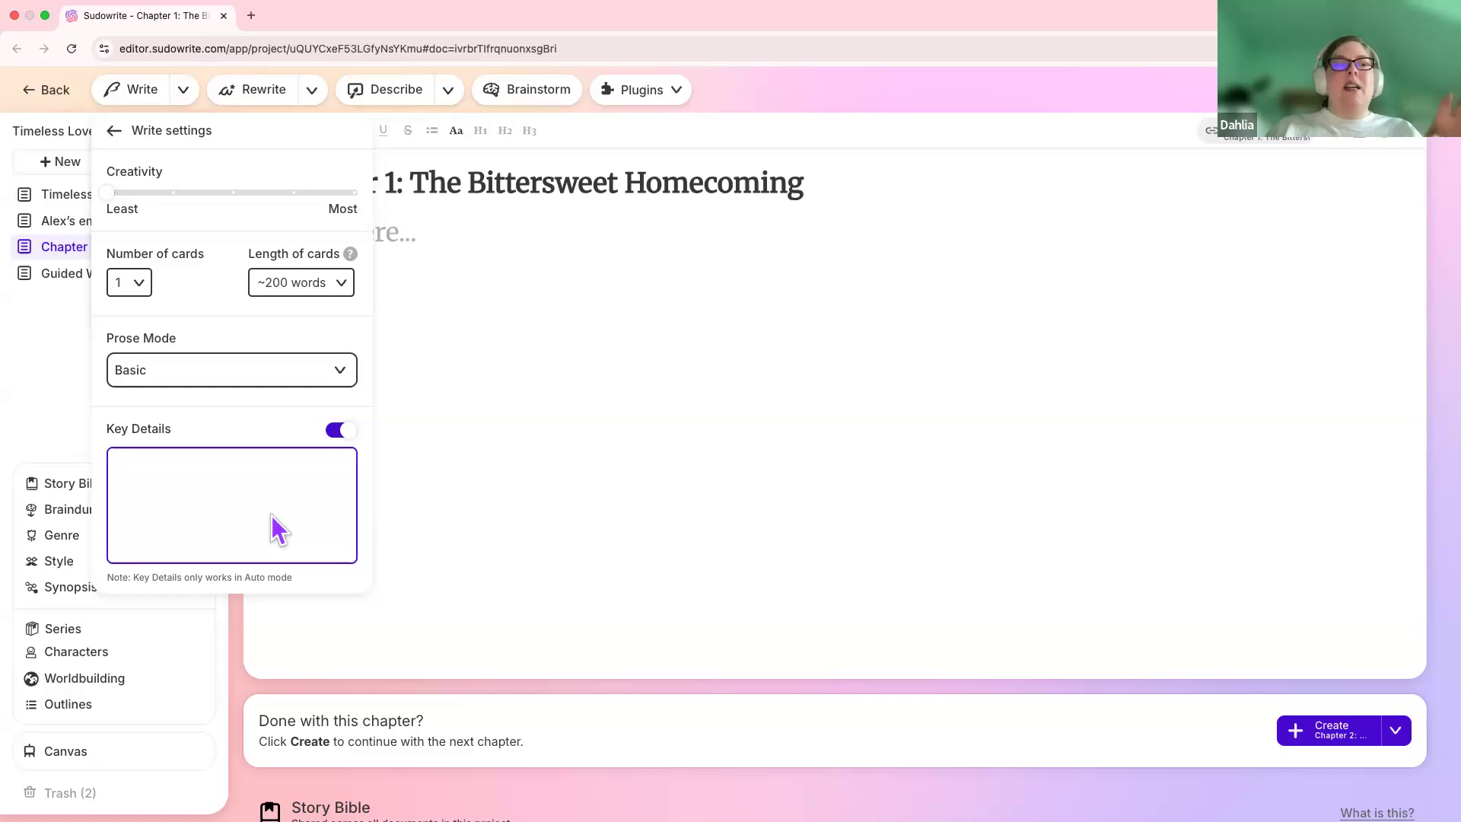
{"action": "type", "text": "use shor"}
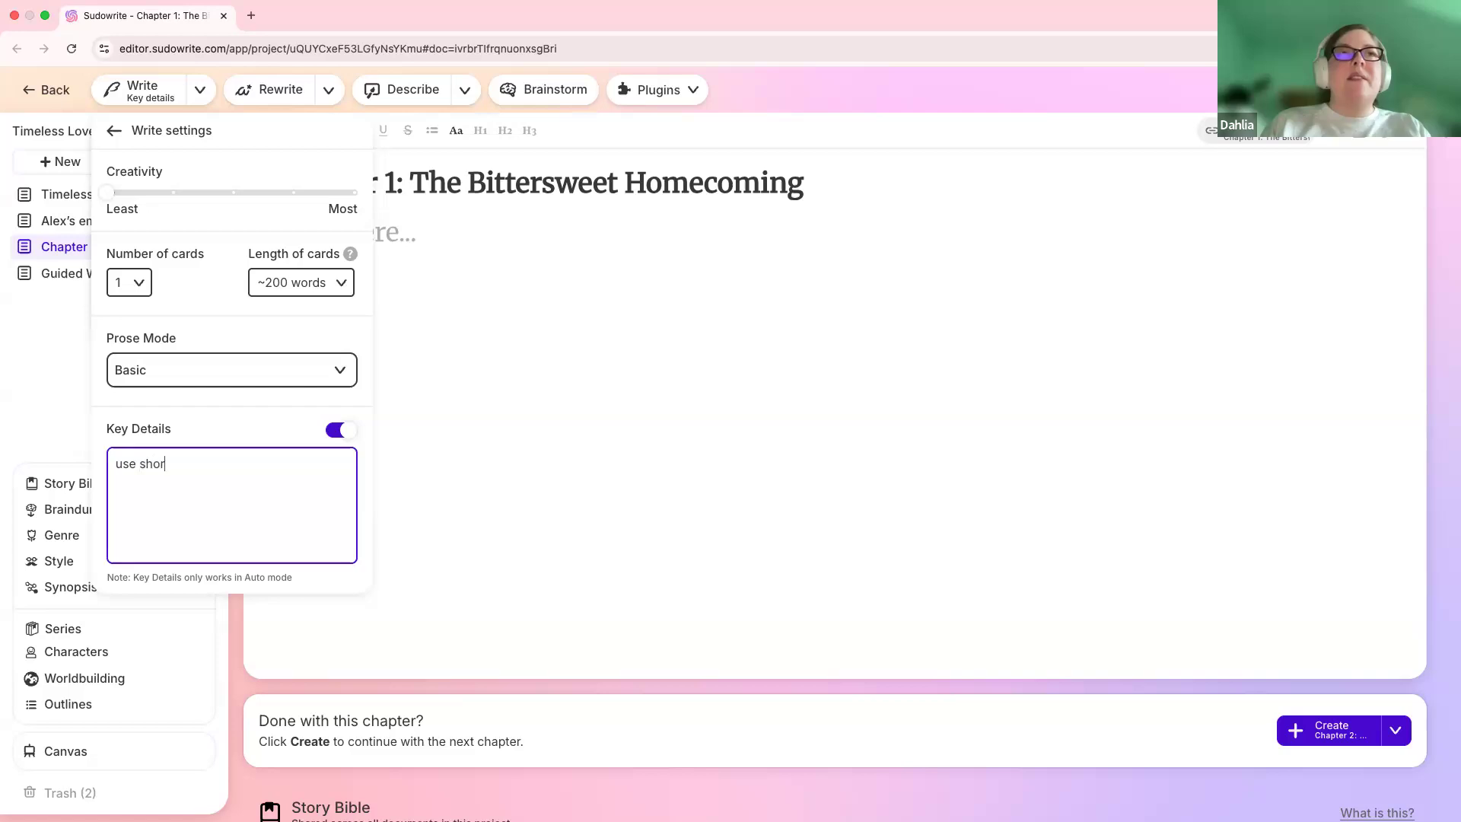
{"action": "type", "text": "t sentences"}
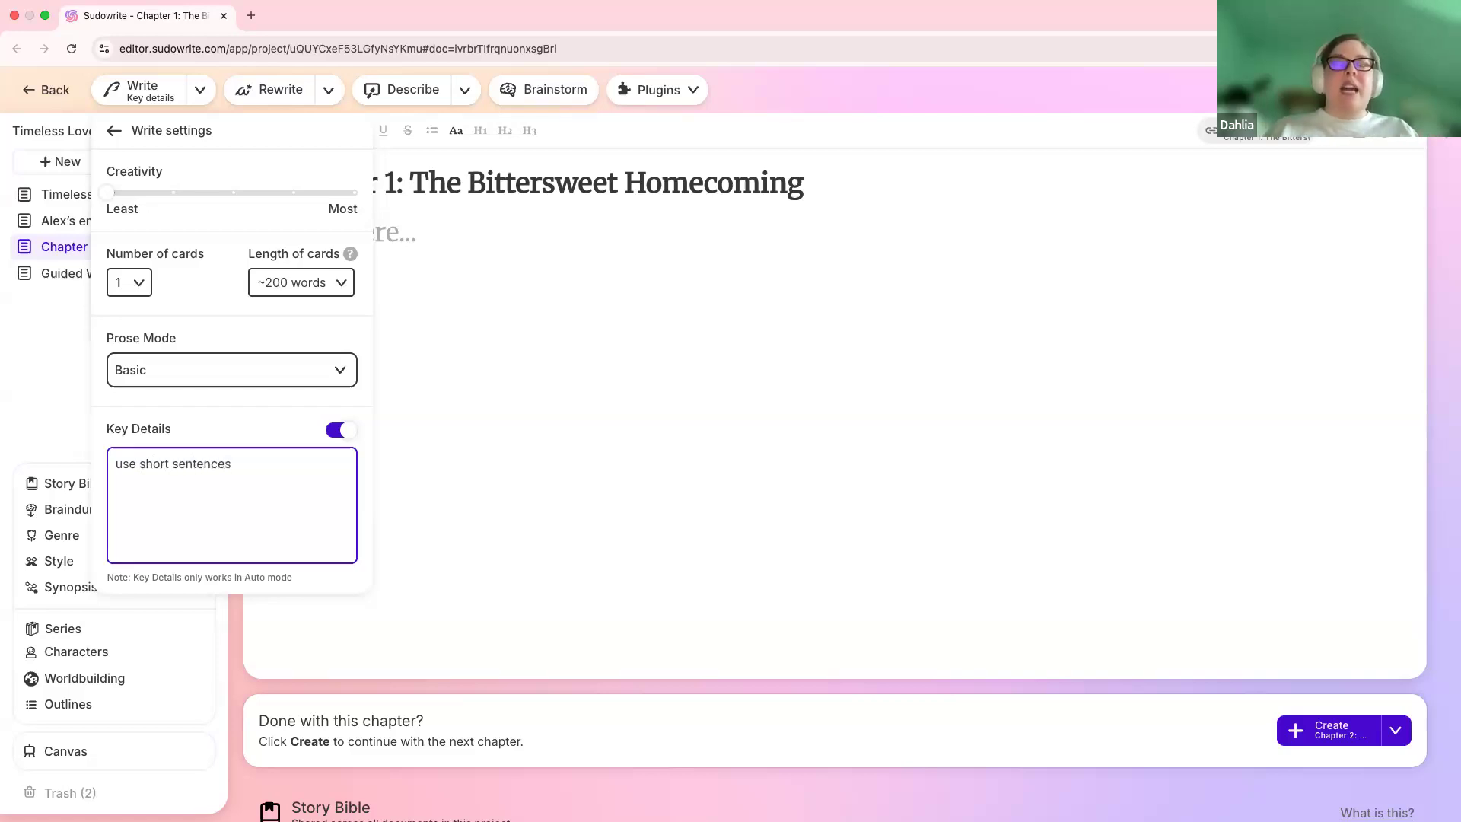
{"action": "key", "text": "super+a"}
{"action": "key", "text": "BackSpace"}
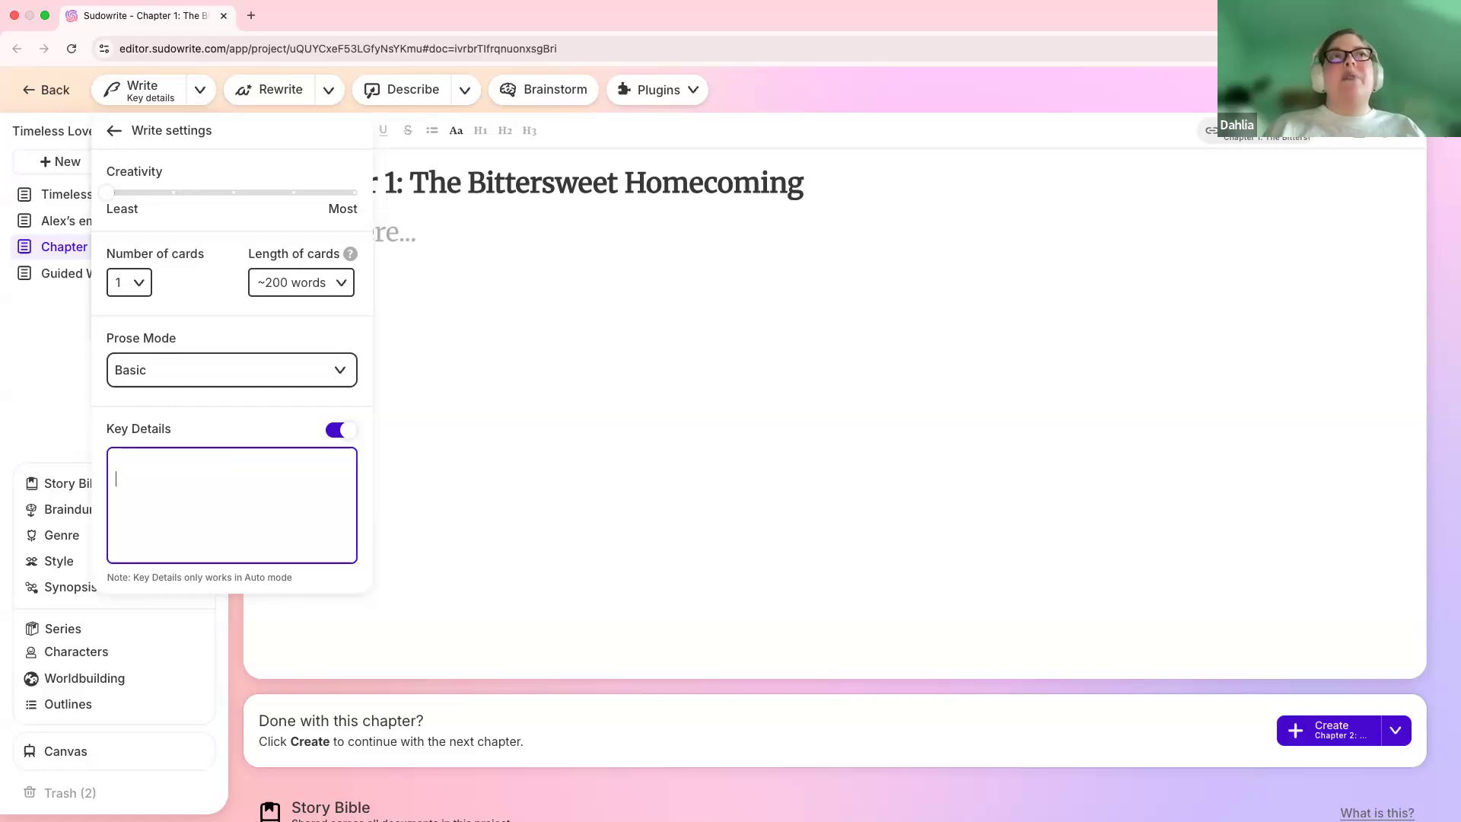
{"action": "left_click", "coordinate": [489, 603]}
Go to the Style section of the Story Bible and highlight its whole description for review
{"action": "left_click", "coordinate": [118, 567]}
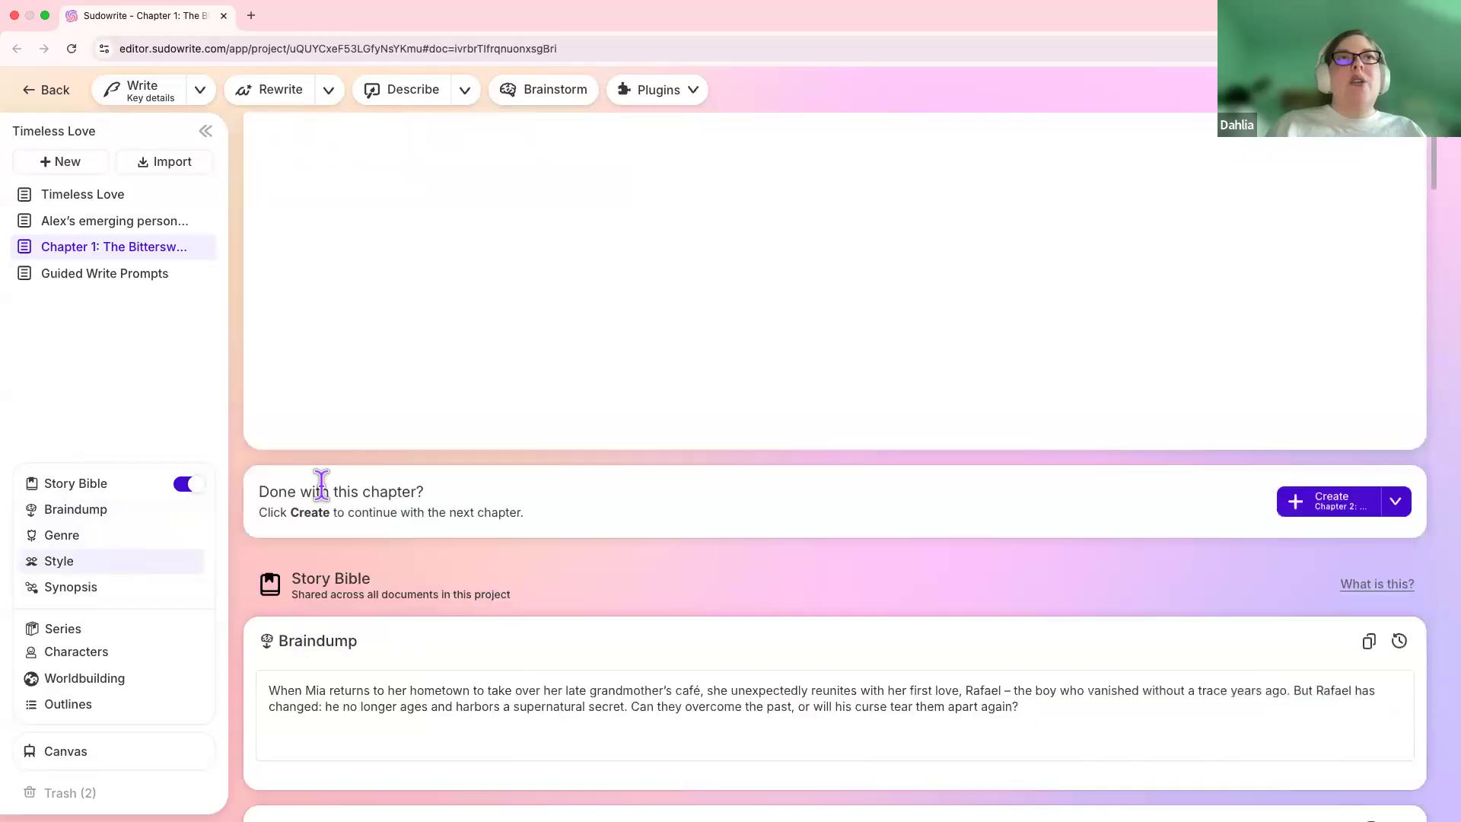
{"action": "scroll", "coordinate": [273, 183], "scroll_direction": "down", "scroll_amount": 4}
{"action": "scroll", "coordinate": [272, 183], "scroll_direction": "down", "scroll_amount": 3}
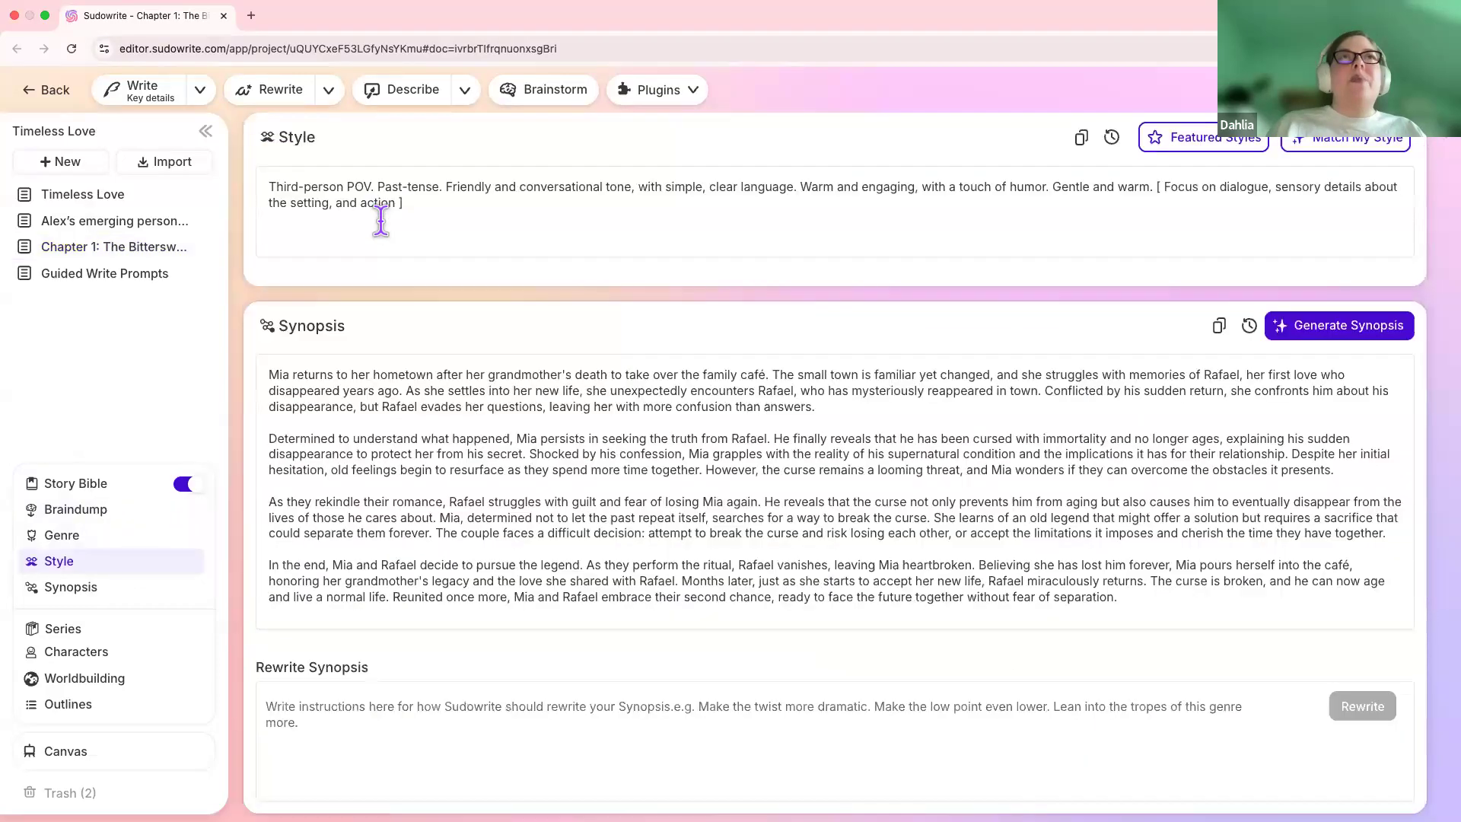
{"action": "left_click", "coordinate": [512, 211]}
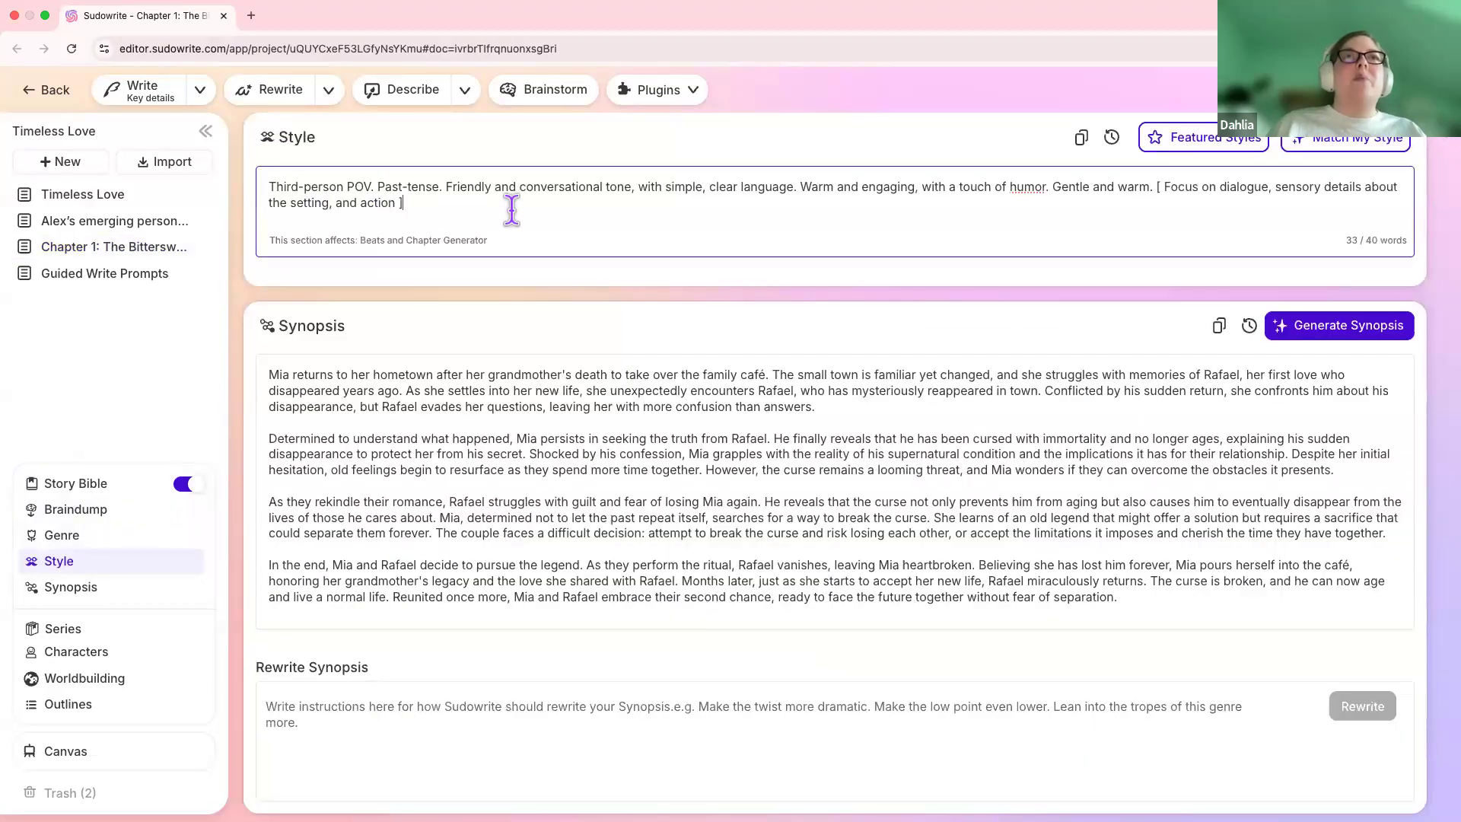
{"action": "triple_click", "coordinate": [276, 188]}
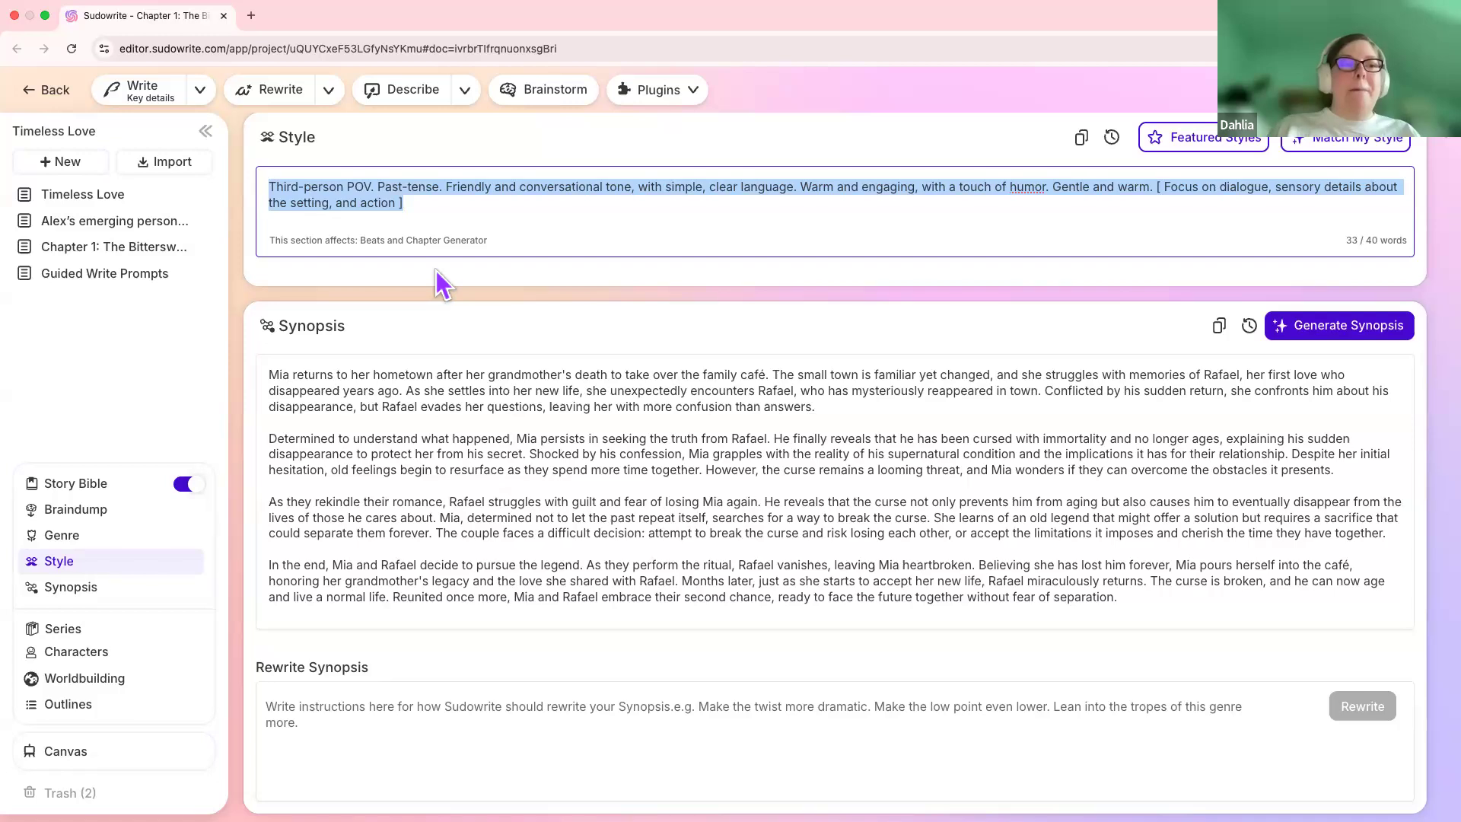
Reopen the Write settings to review the Prose Mode and Key Details options, and close them
{"action": "scroll", "coordinate": [418, 240], "scroll_direction": "up", "scroll_amount": 4}
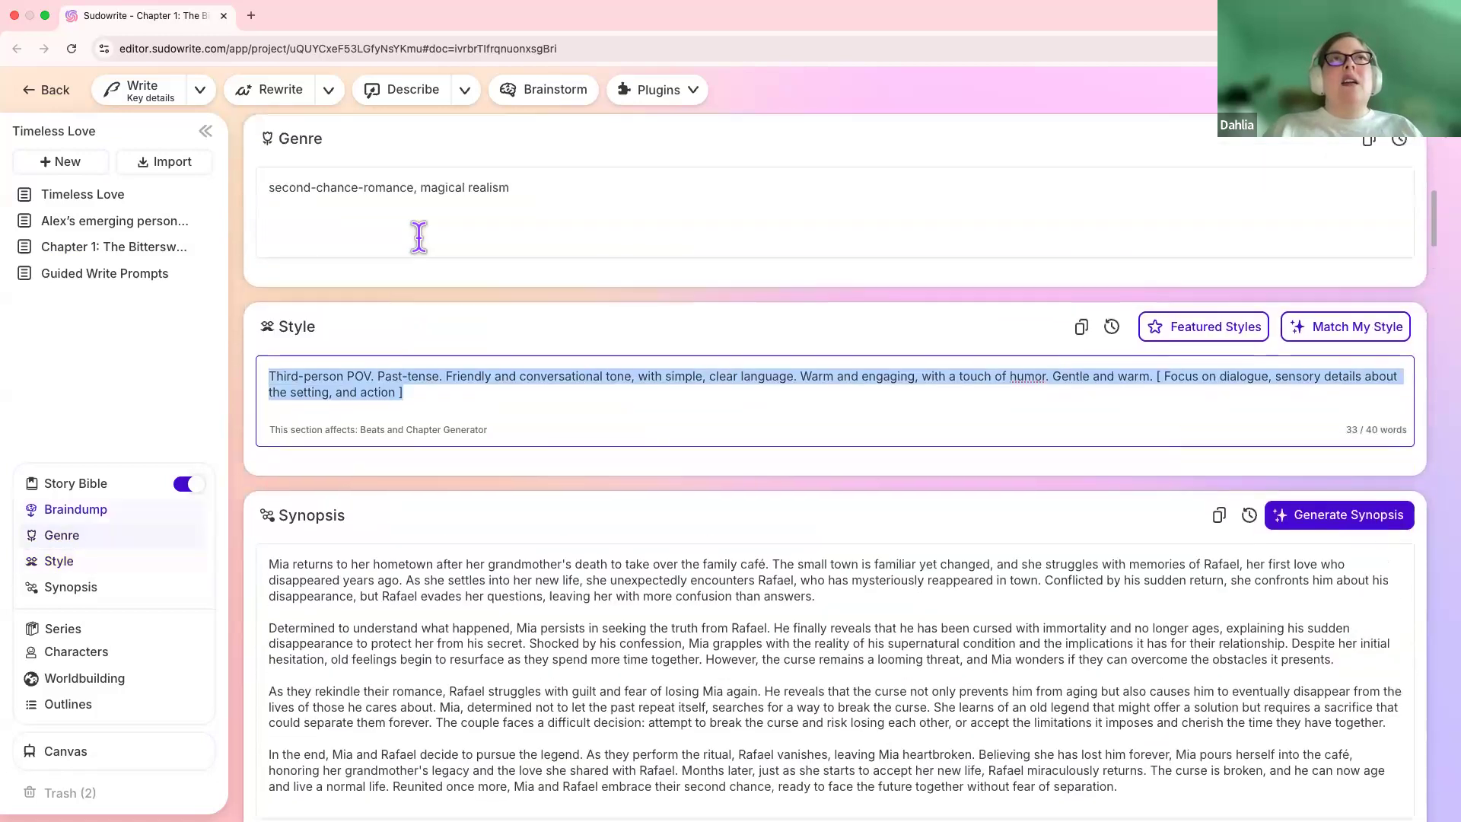
{"action": "scroll", "coordinate": [328, 190], "scroll_direction": "up", "scroll_amount": 6}
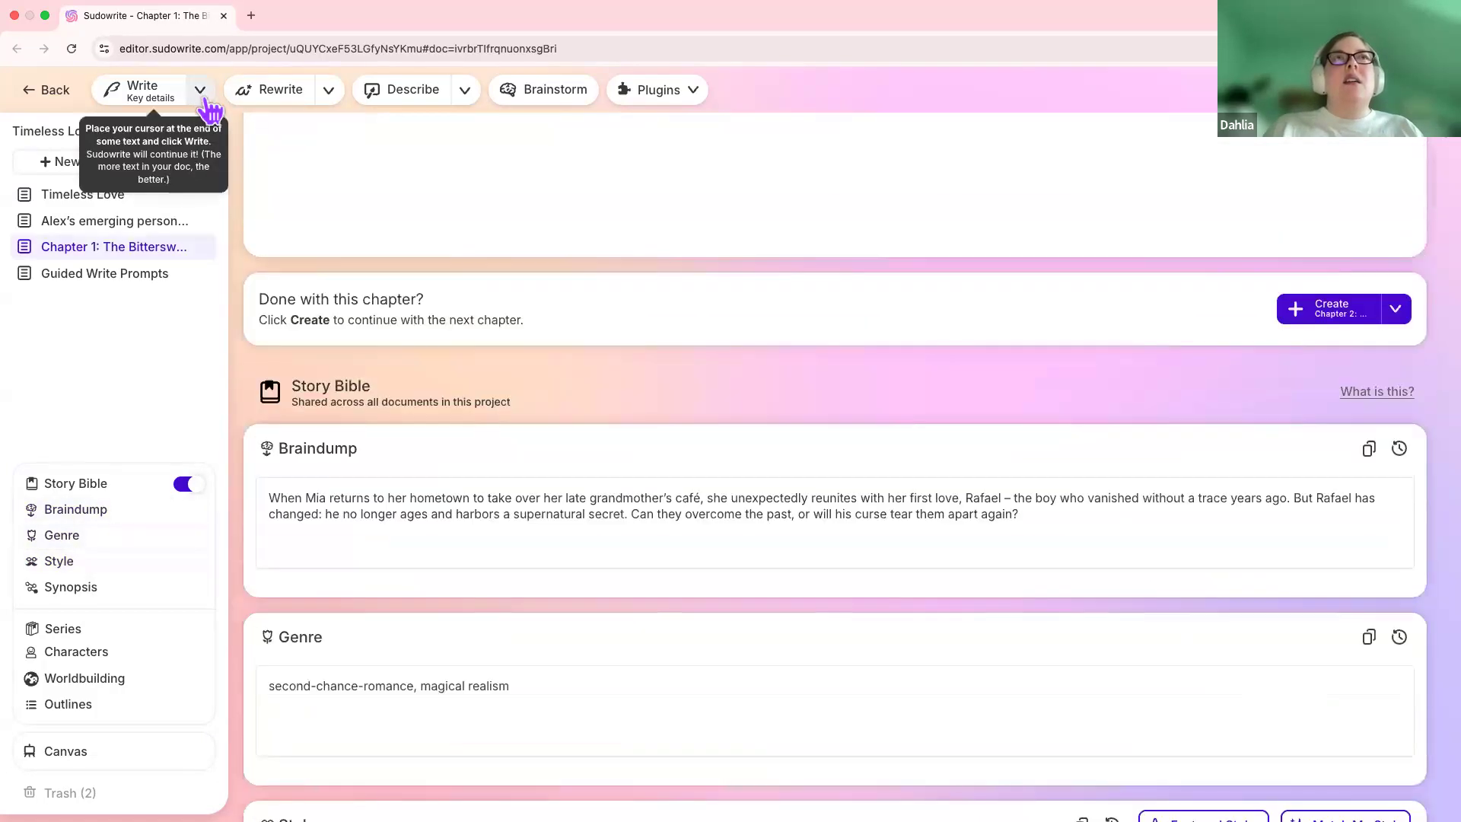
{"action": "left_click", "coordinate": [202, 97]}
{"action": "left_click", "coordinate": [209, 316]}
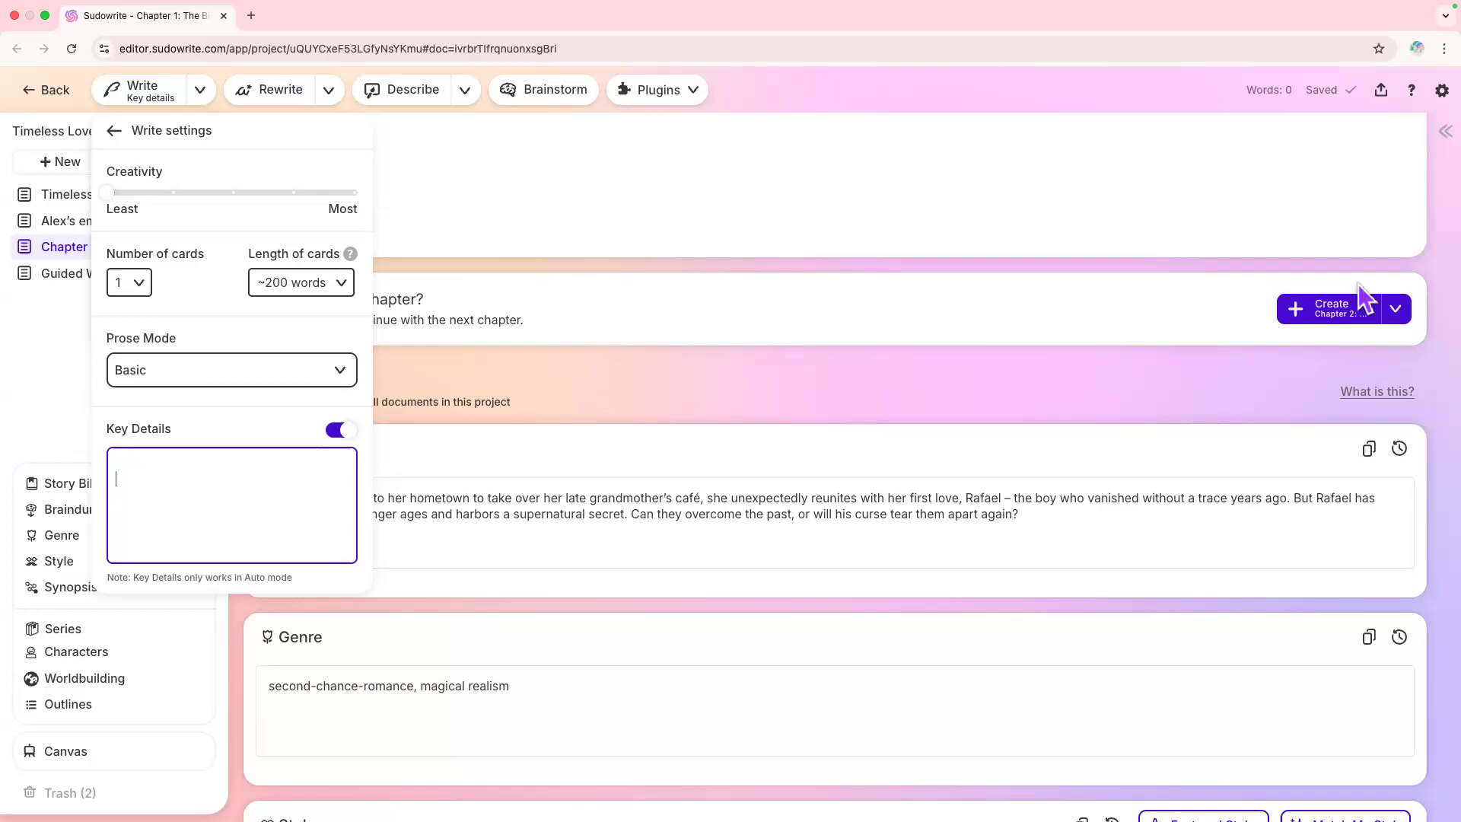
{"action": "left_click", "coordinate": [943, 368]}
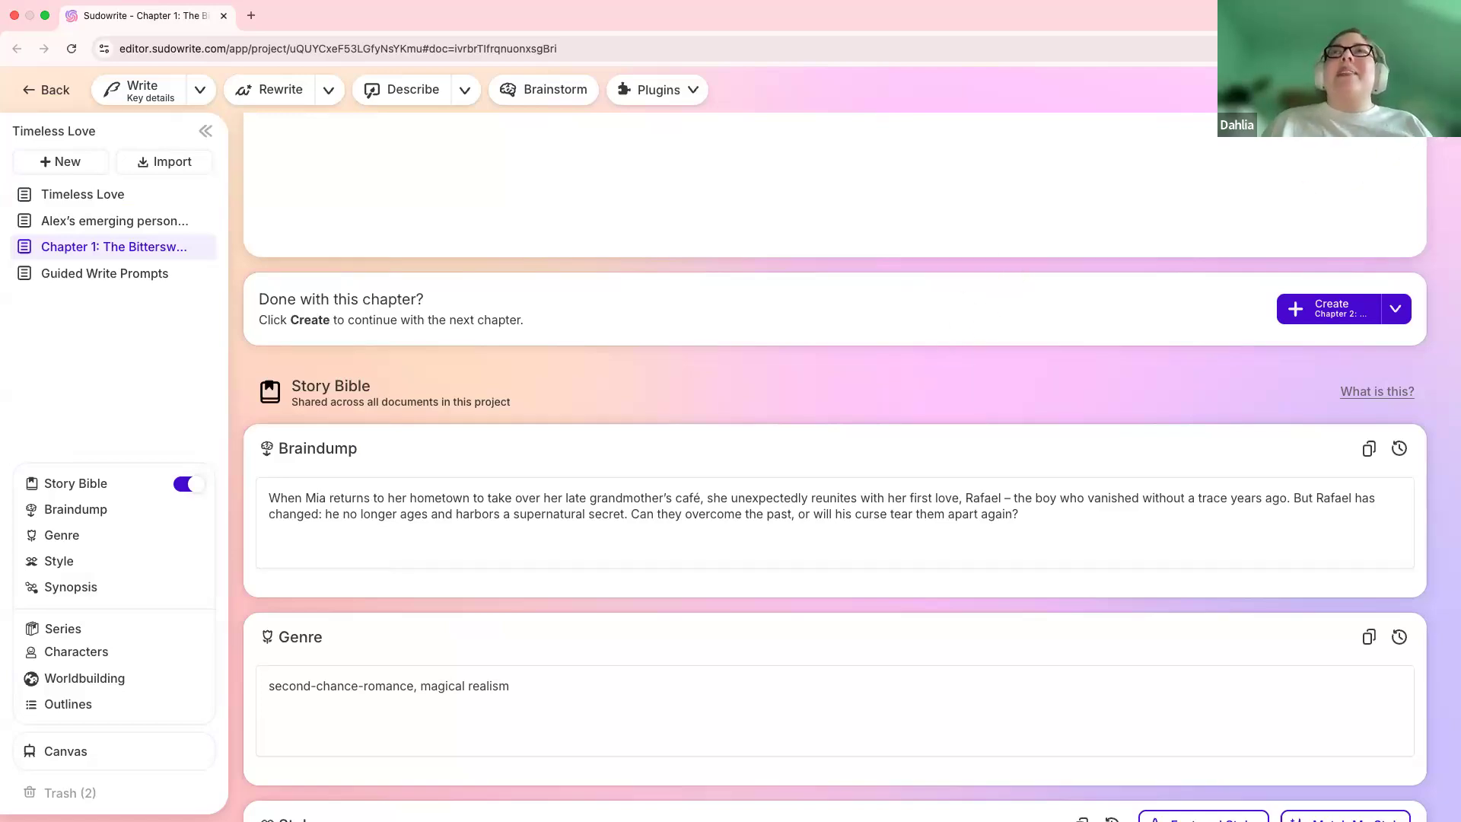
Review the account's recent credit activity and the credit packs on sale, and return to the Chapter 1 document
{"action": "left_click", "coordinate": [1432, 90]}
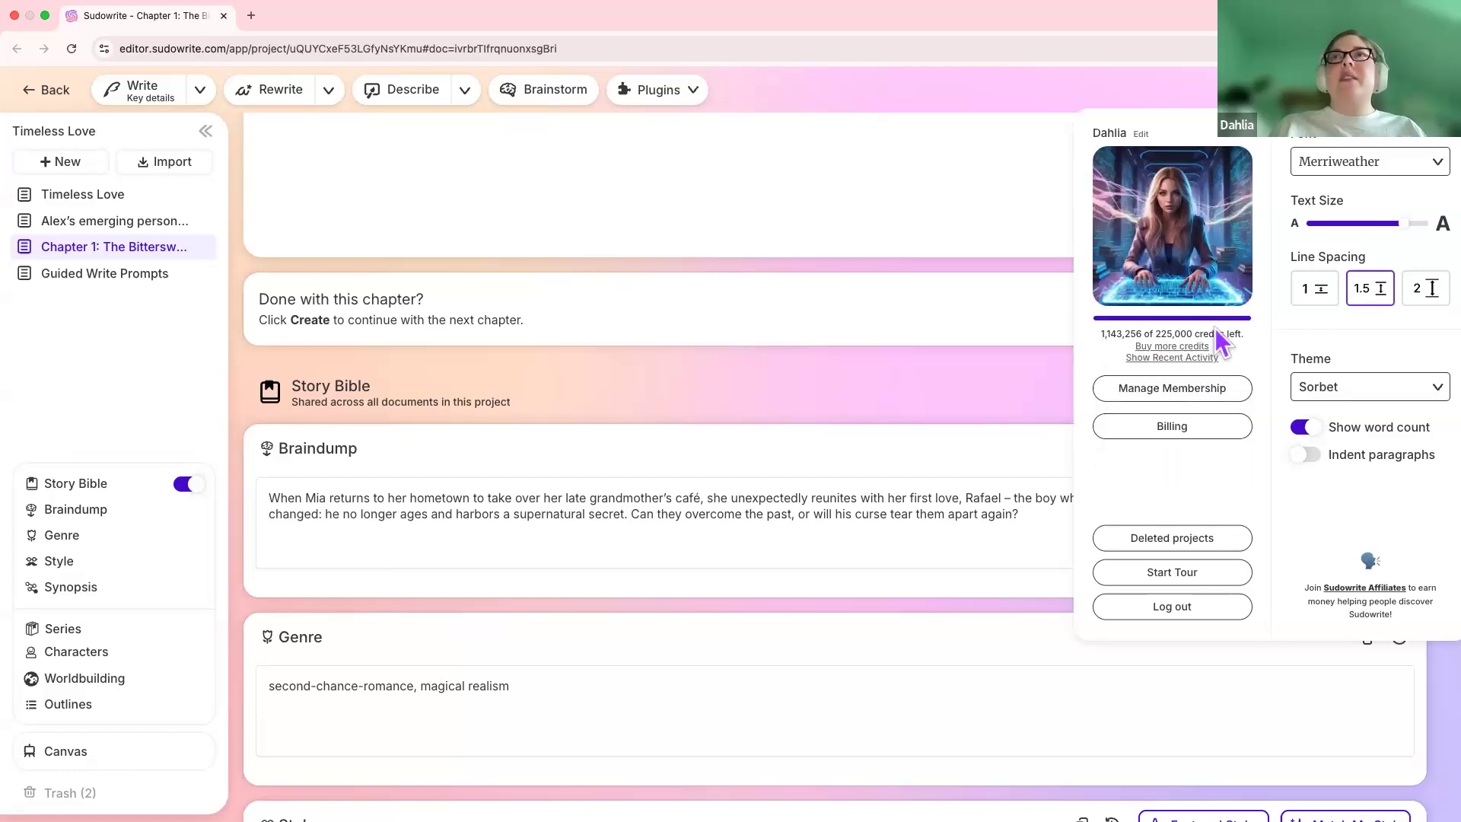
{"action": "mouse_move", "coordinate": [1199, 358]}
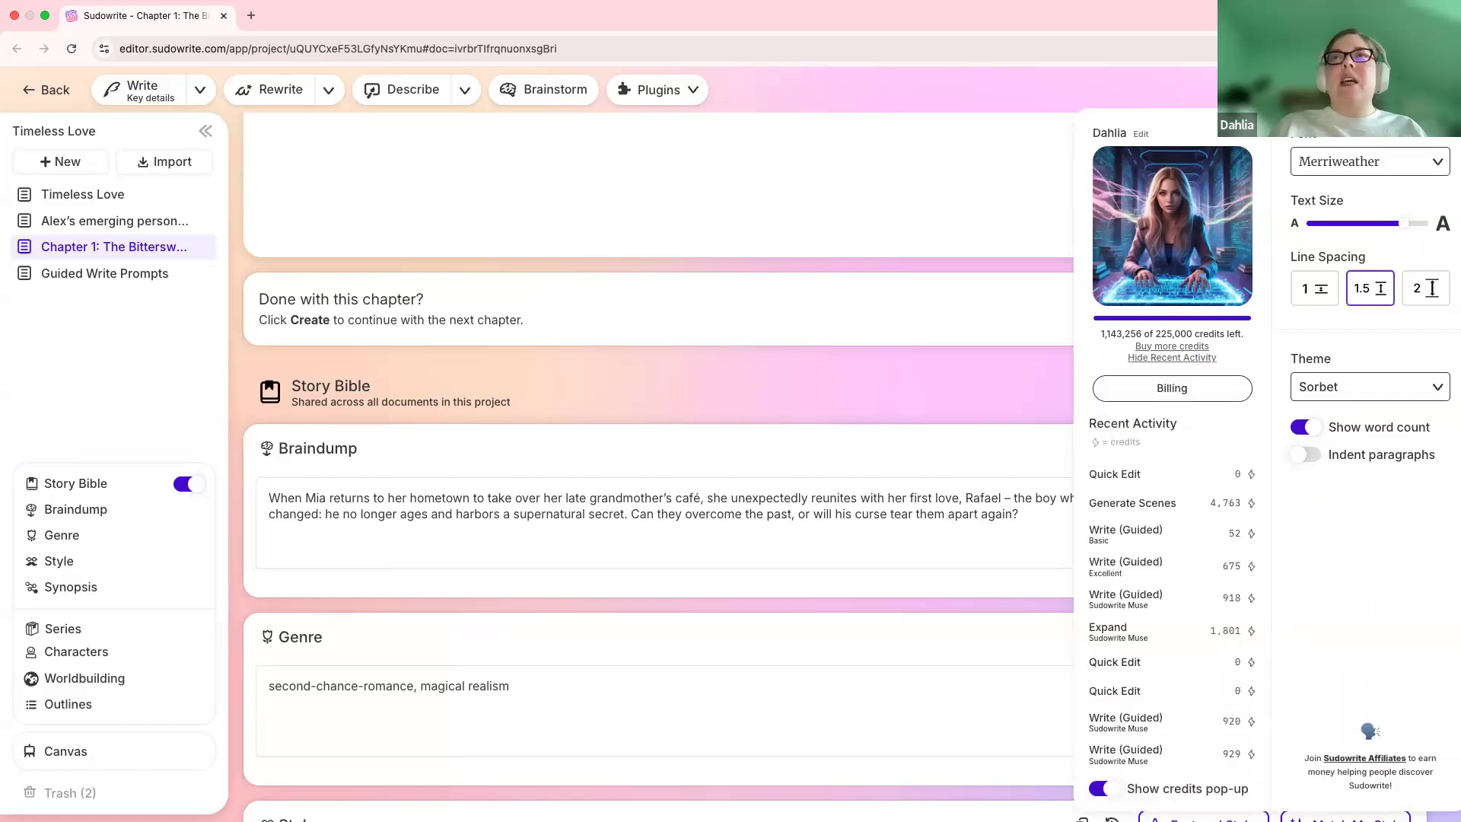
{"action": "left_click", "coordinate": [1163, 347]}
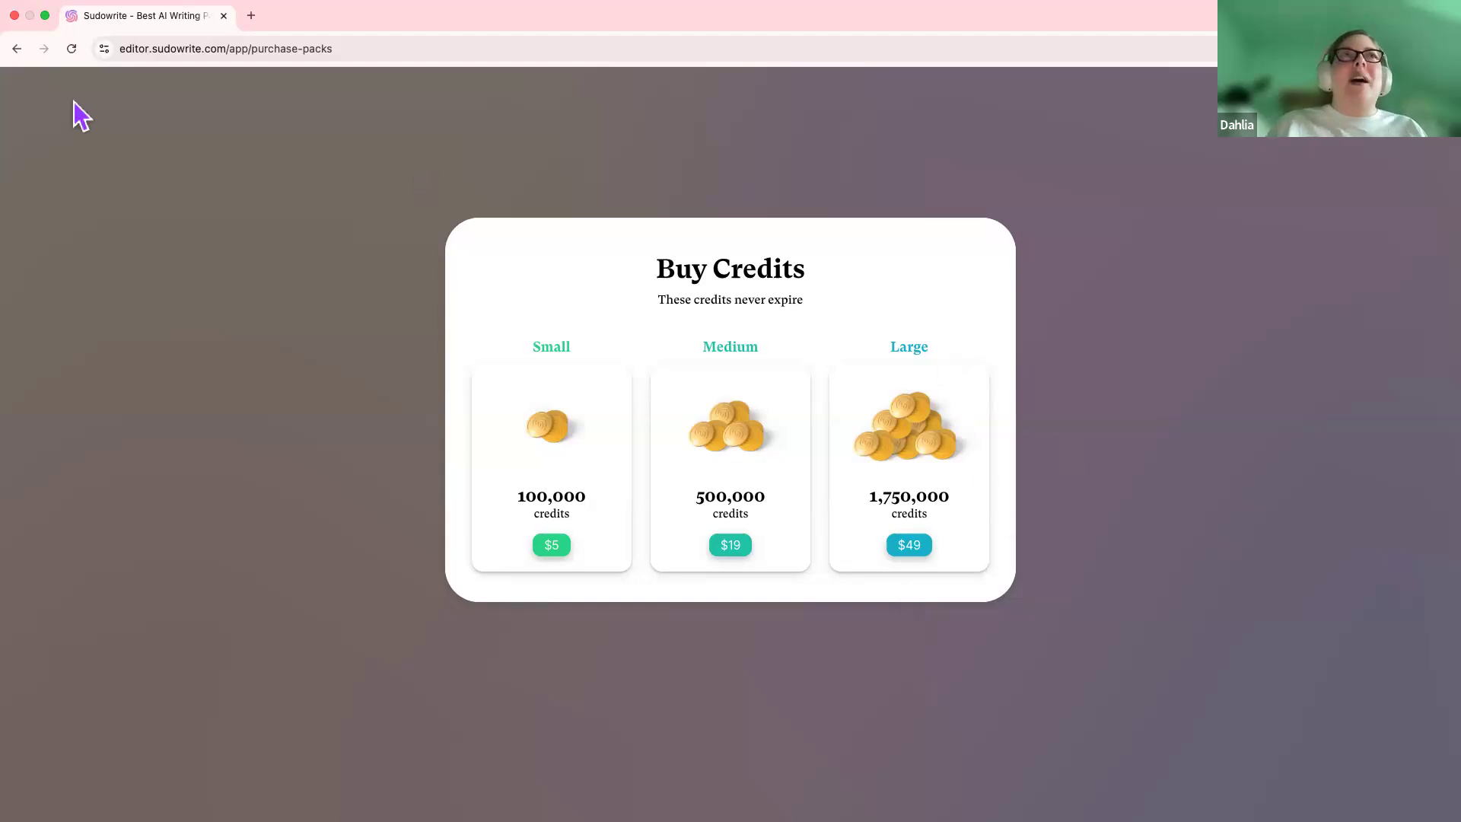
{"action": "left_click", "coordinate": [16, 49]}
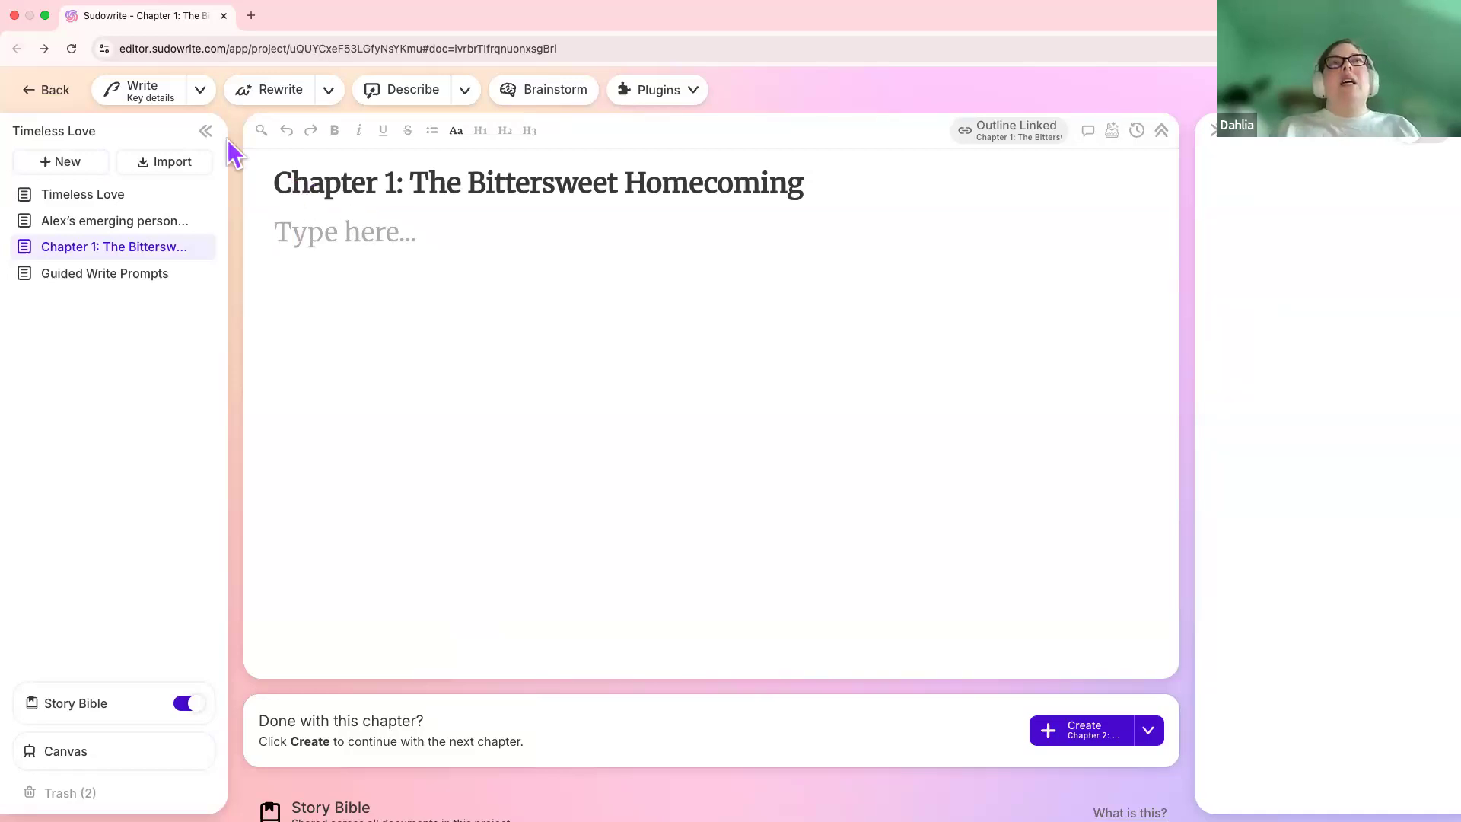
Open the Prose Mode choices in the Write settings and look through Muse, Excellent, Basic and the Advanced models, including Premium
{"action": "left_click", "coordinate": [206, 101]}
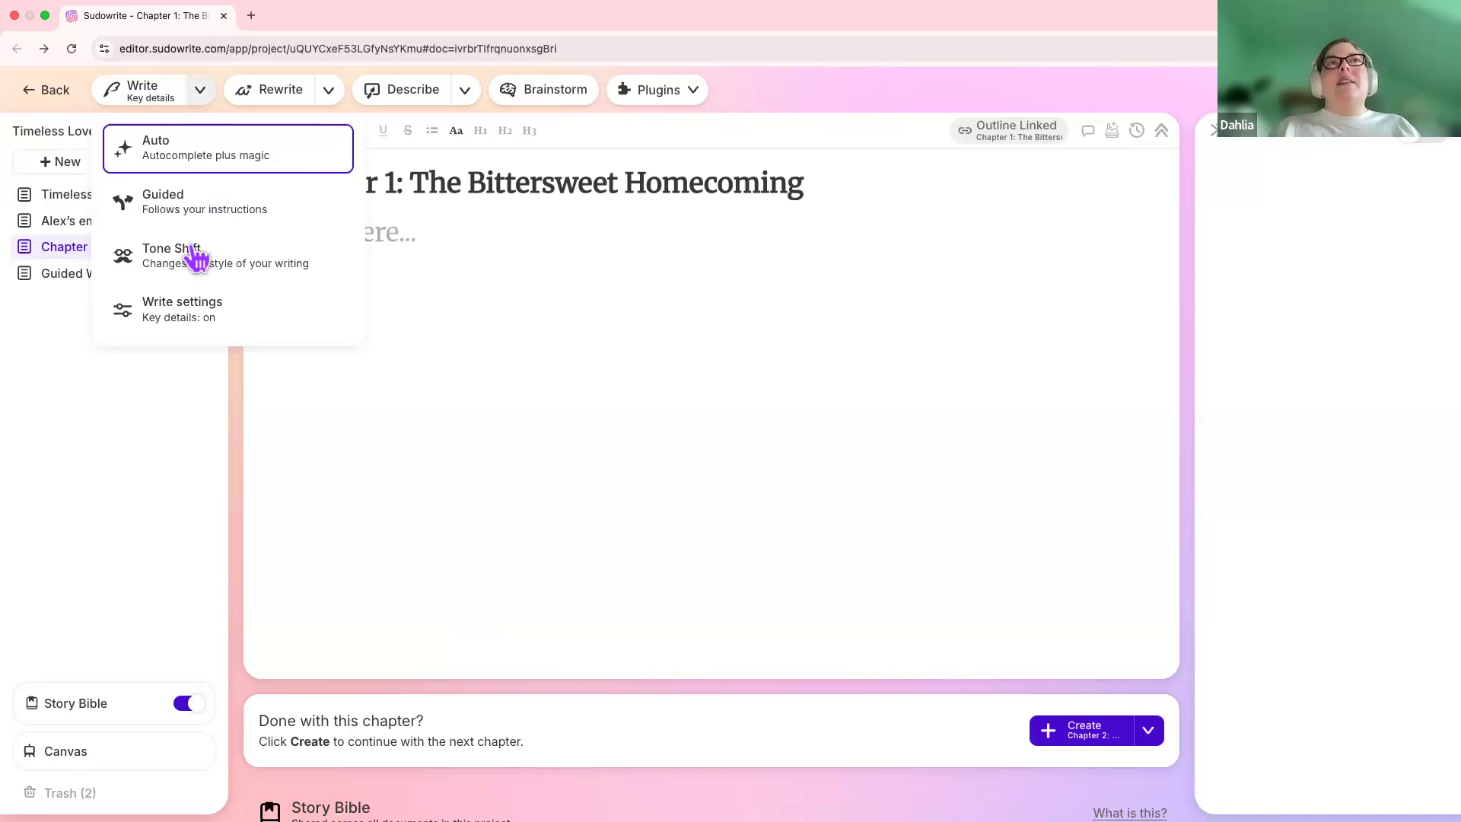
{"action": "left_click", "coordinate": [202, 314]}
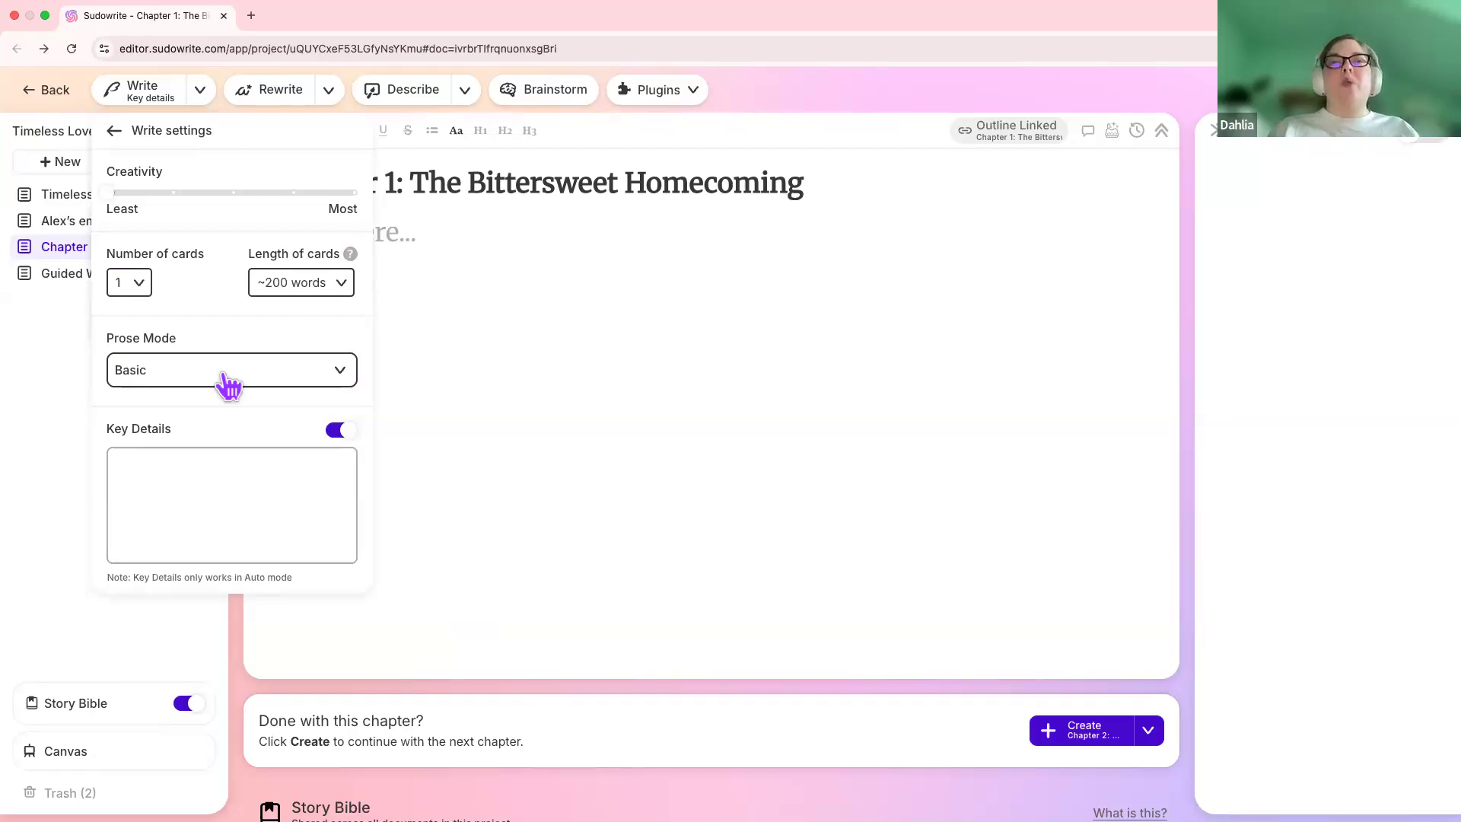
{"action": "left_click", "coordinate": [222, 373]}
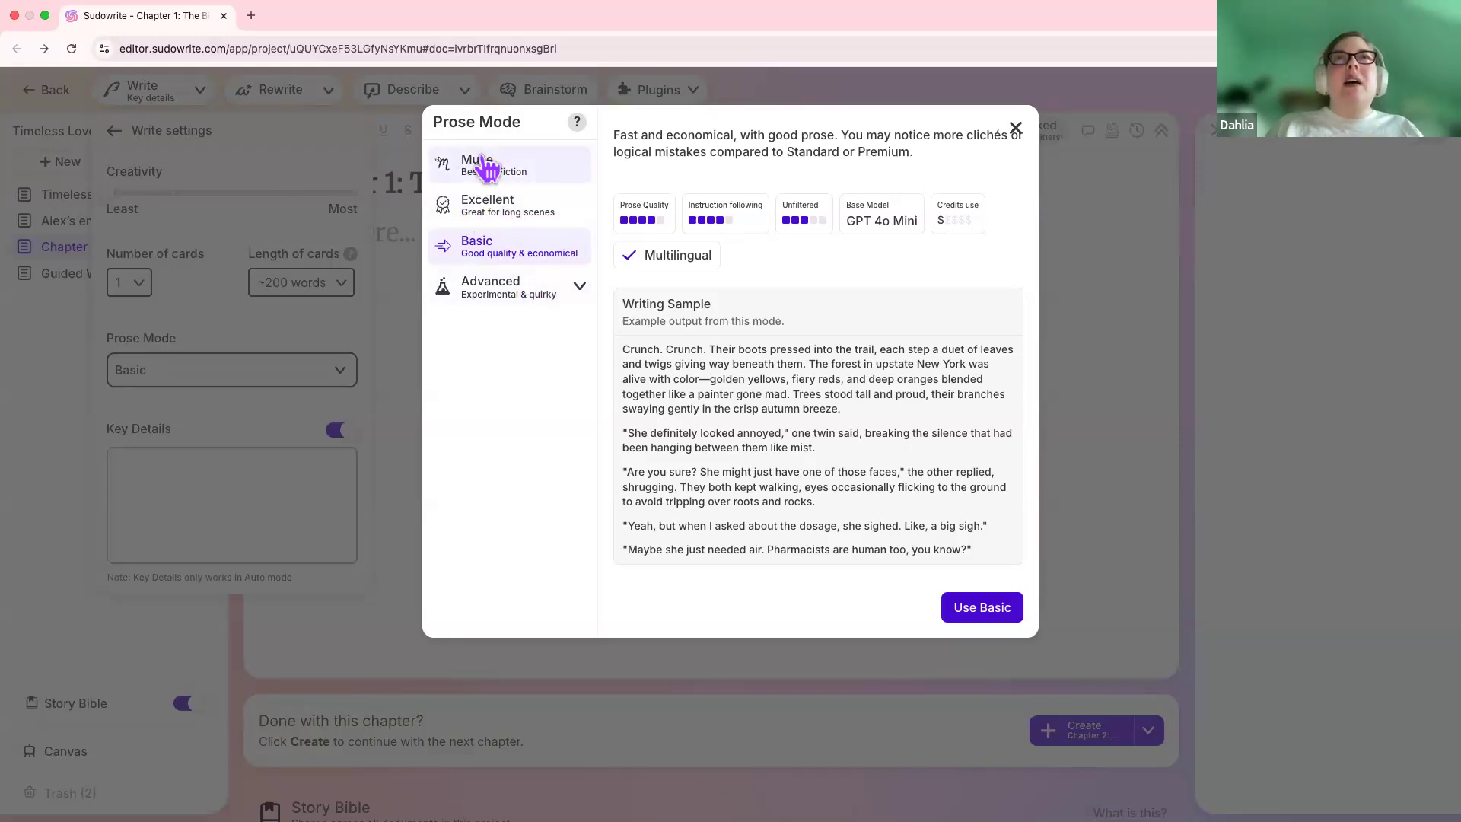
{"action": "left_click", "coordinate": [486, 167]}
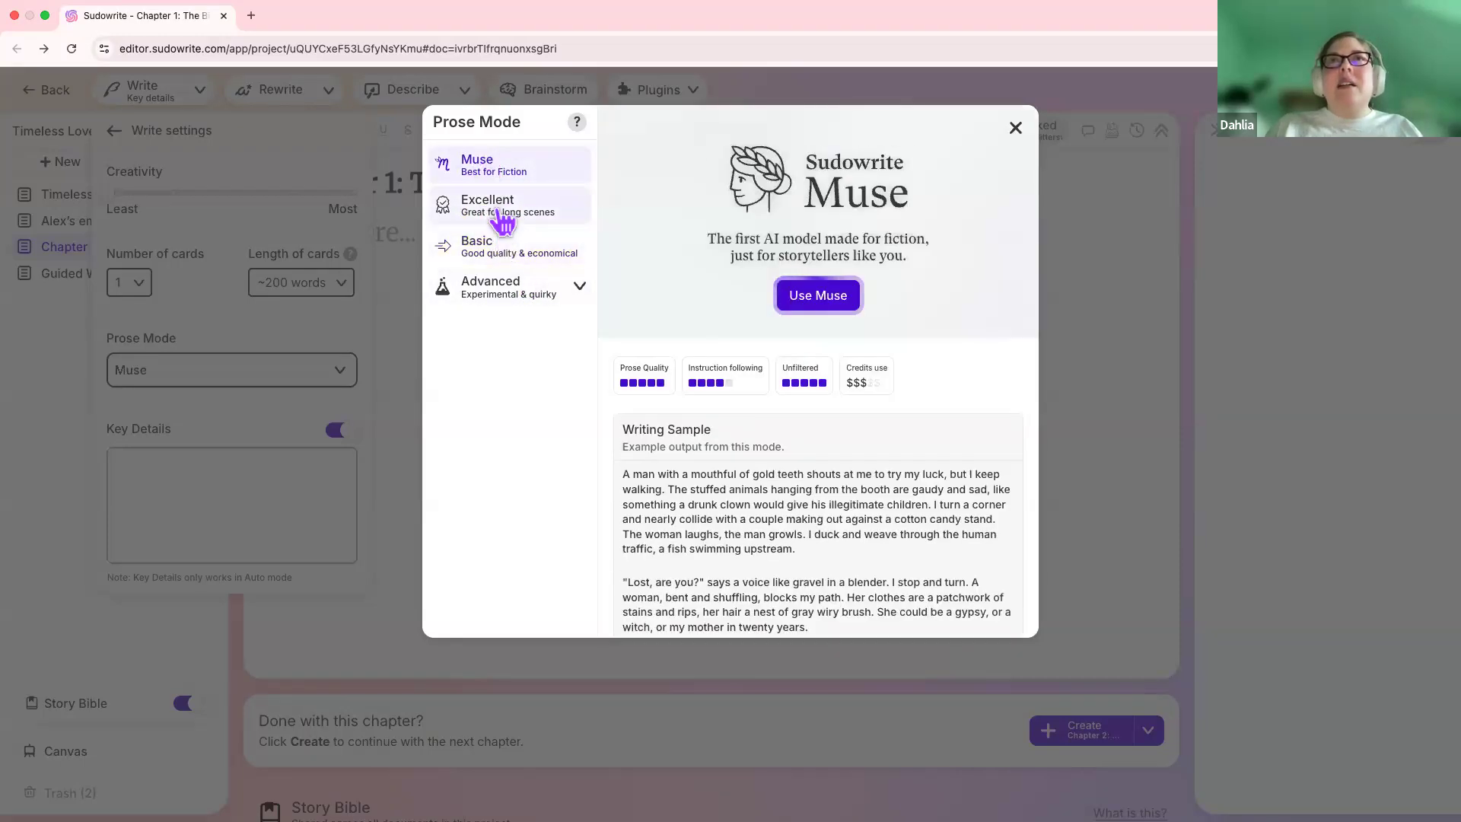
{"action": "left_click", "coordinate": [500, 216]}
{"action": "left_click", "coordinate": [536, 250]}
{"action": "left_click", "coordinate": [581, 290]}
{"action": "scroll", "coordinate": [560, 407], "scroll_direction": "down", "scroll_amount": 5}
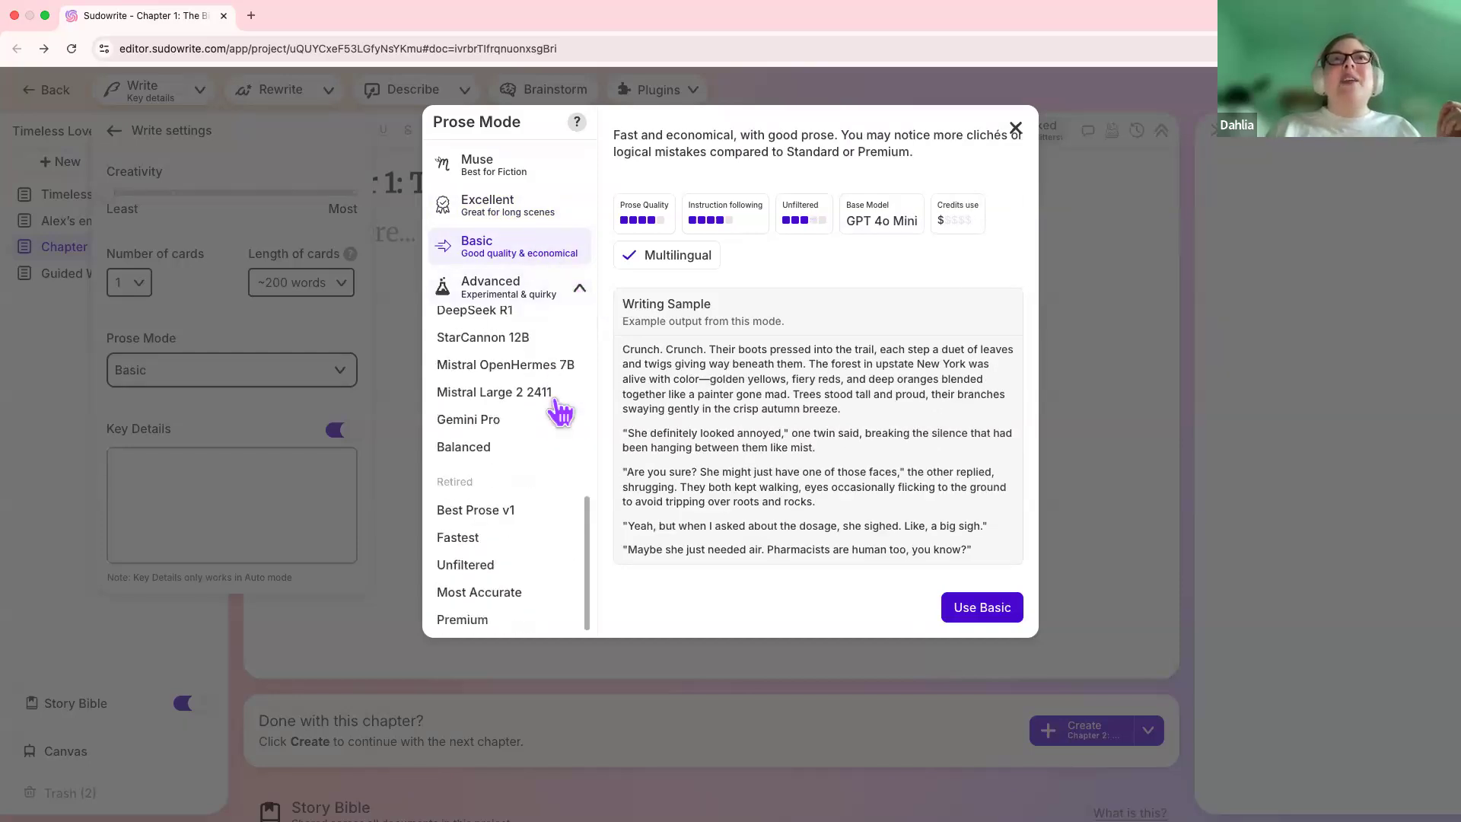
{"action": "left_click", "coordinate": [509, 620]}
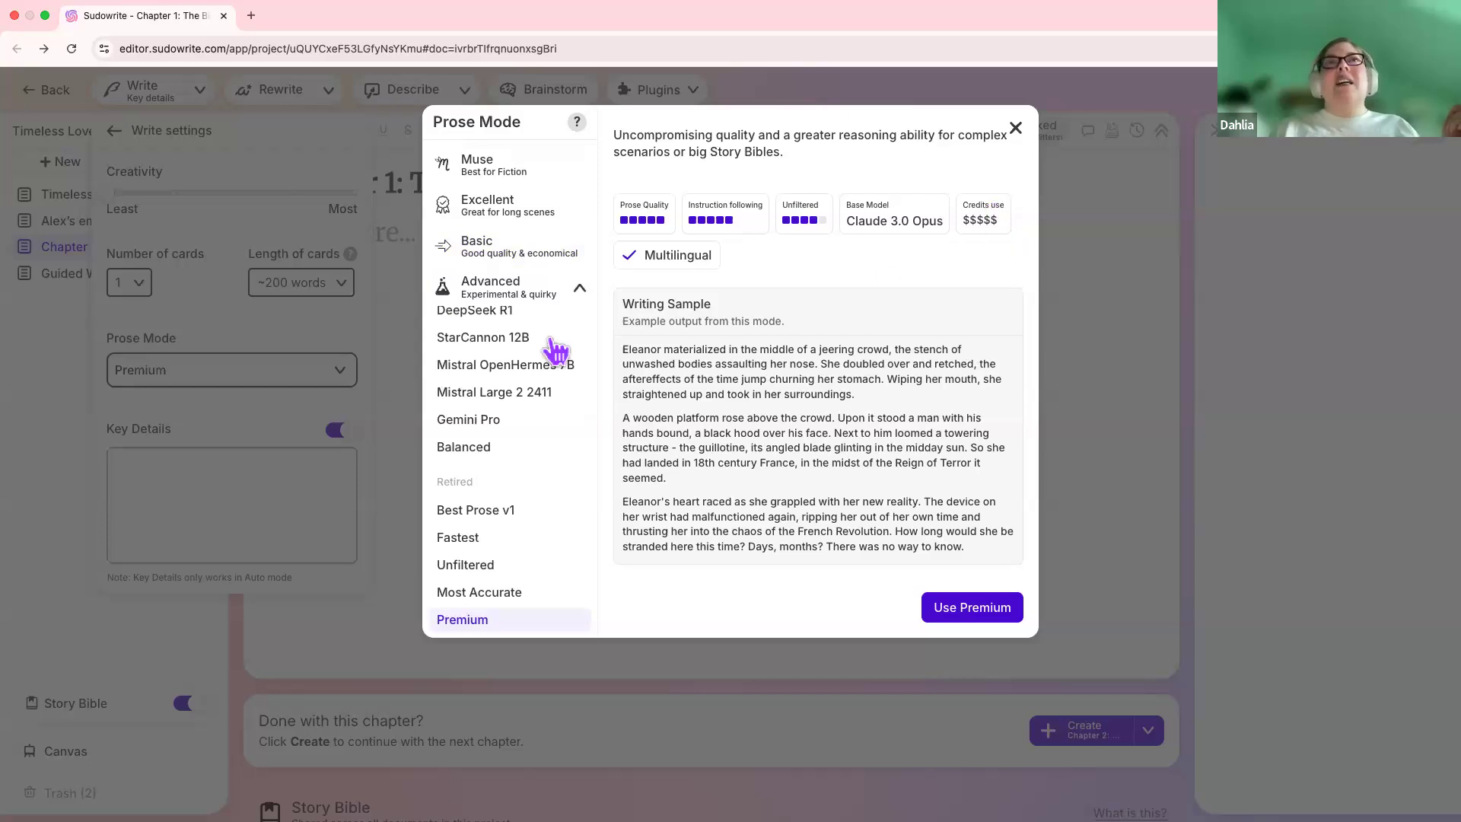
{"action": "scroll", "coordinate": [554, 342], "scroll_direction": "up", "scroll_amount": 5}
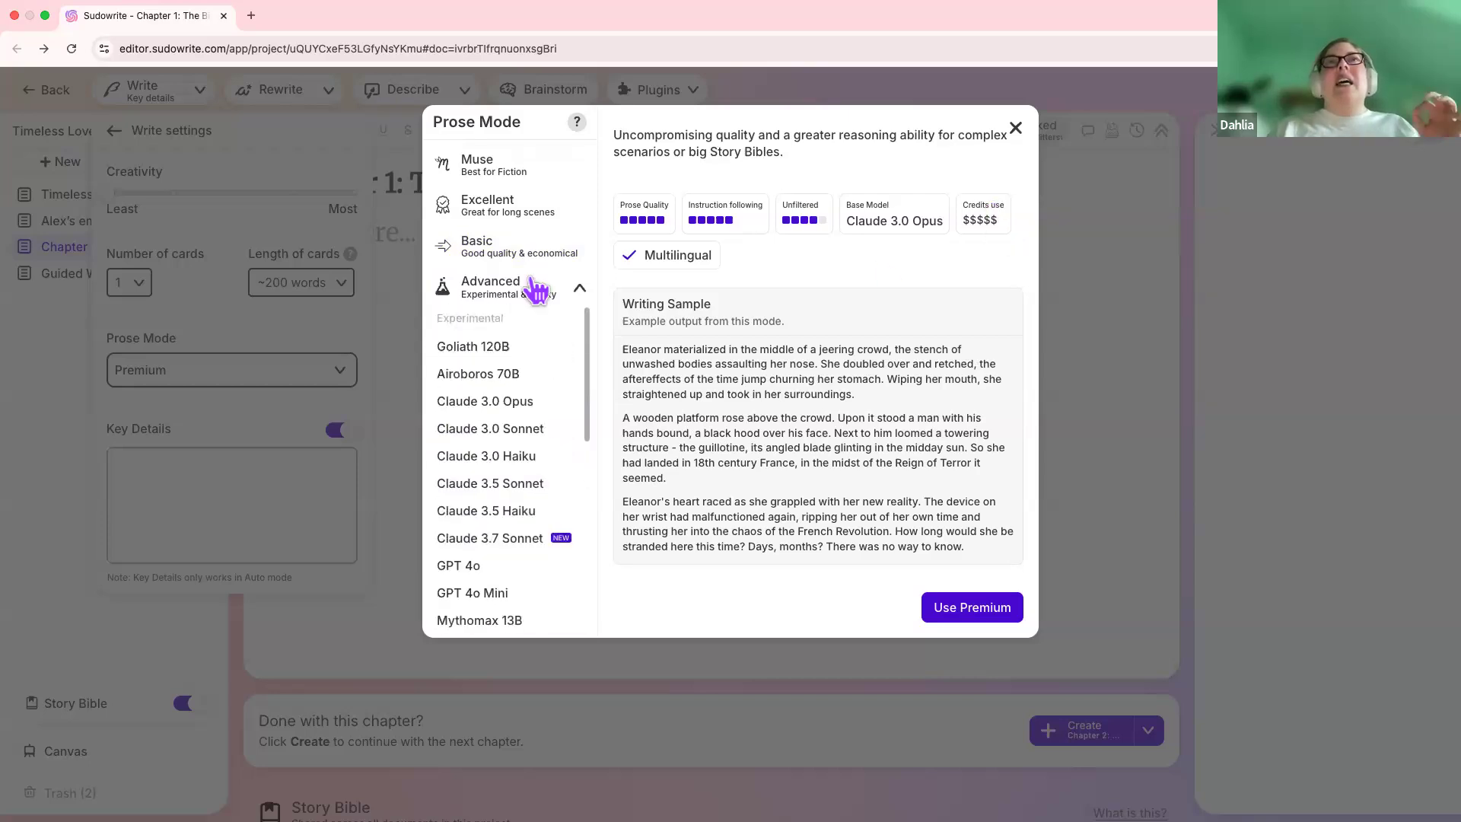
Examine the Muse prose mode with the Advanced models collapsed, and read through its writing sample
{"action": "left_click", "coordinate": [490, 181]}
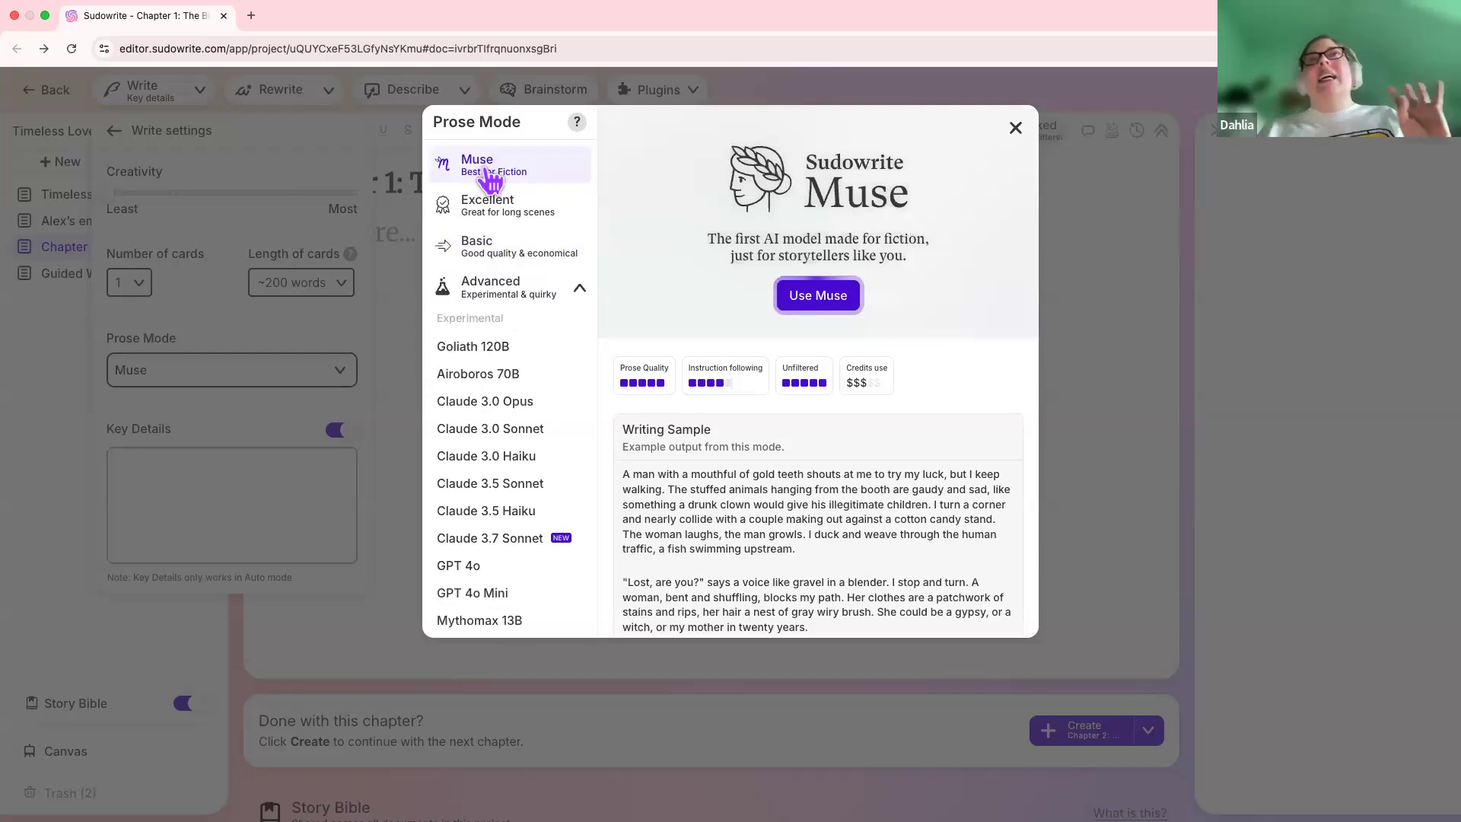
{"action": "left_click", "coordinate": [579, 299]}
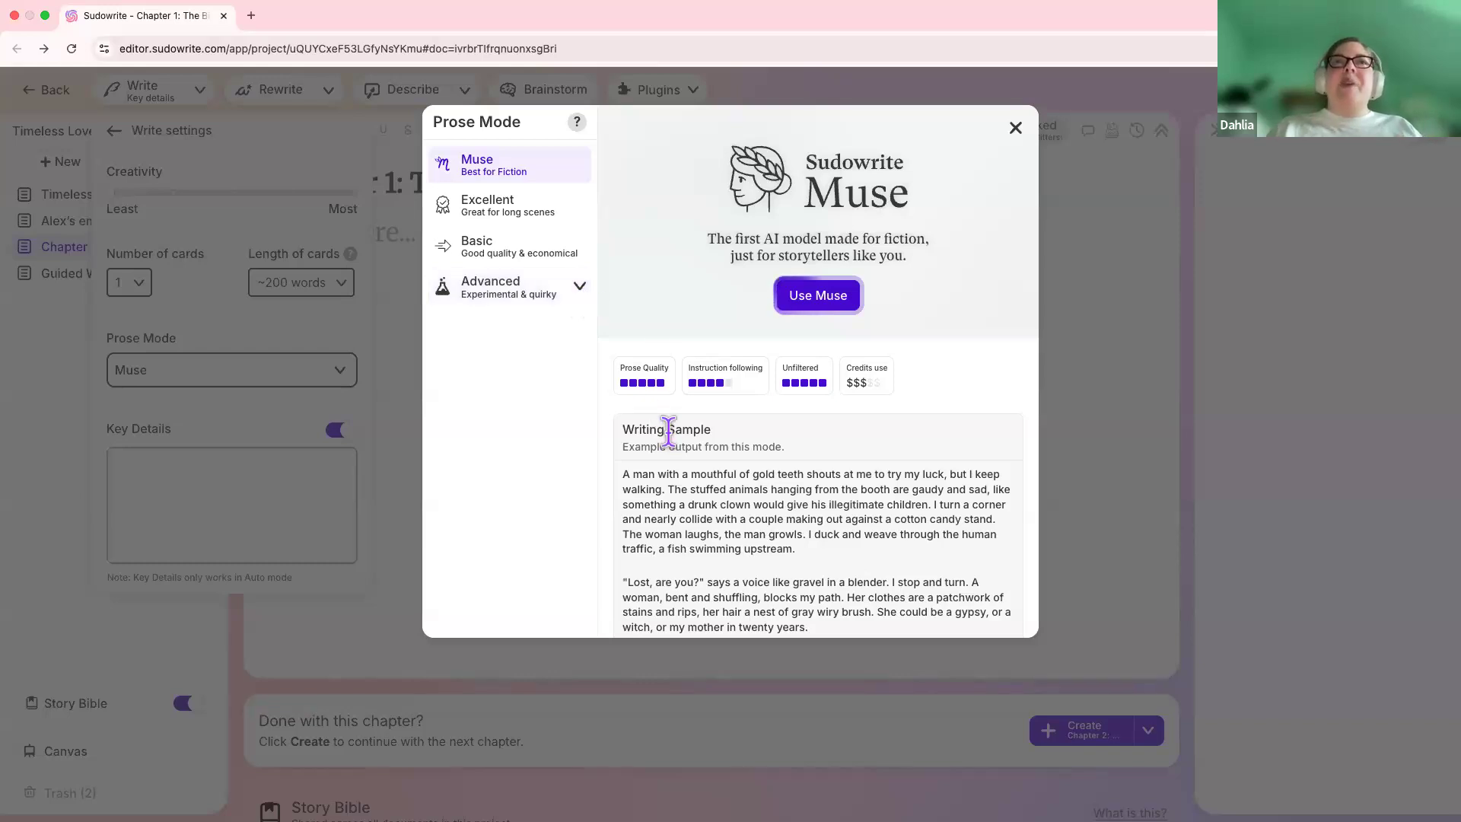
{"action": "scroll", "coordinate": [668, 435], "scroll_direction": "down", "scroll_amount": 2}
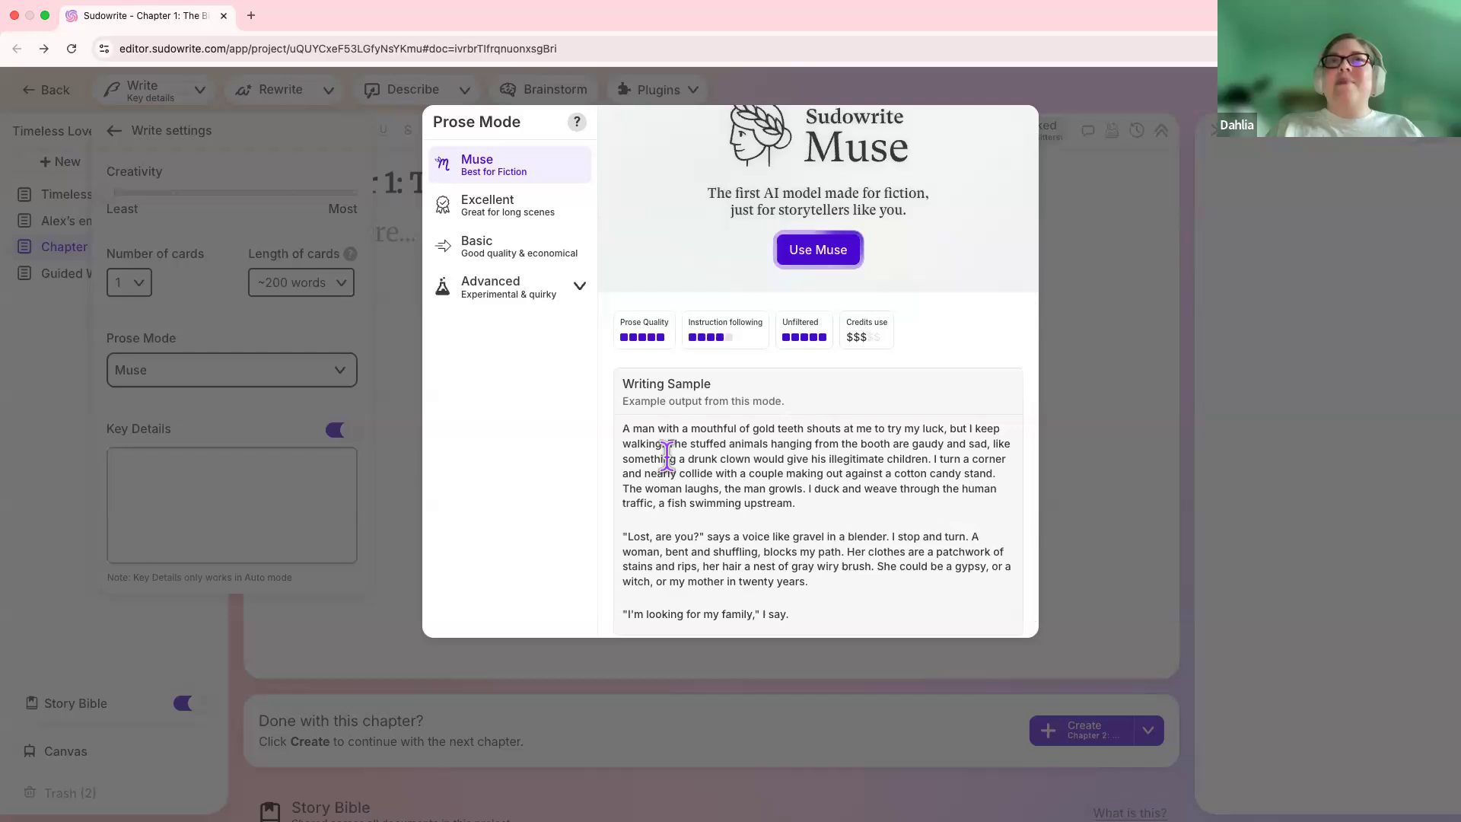
{"action": "scroll", "coordinate": [666, 449], "scroll_direction": "up", "scroll_amount": 1}
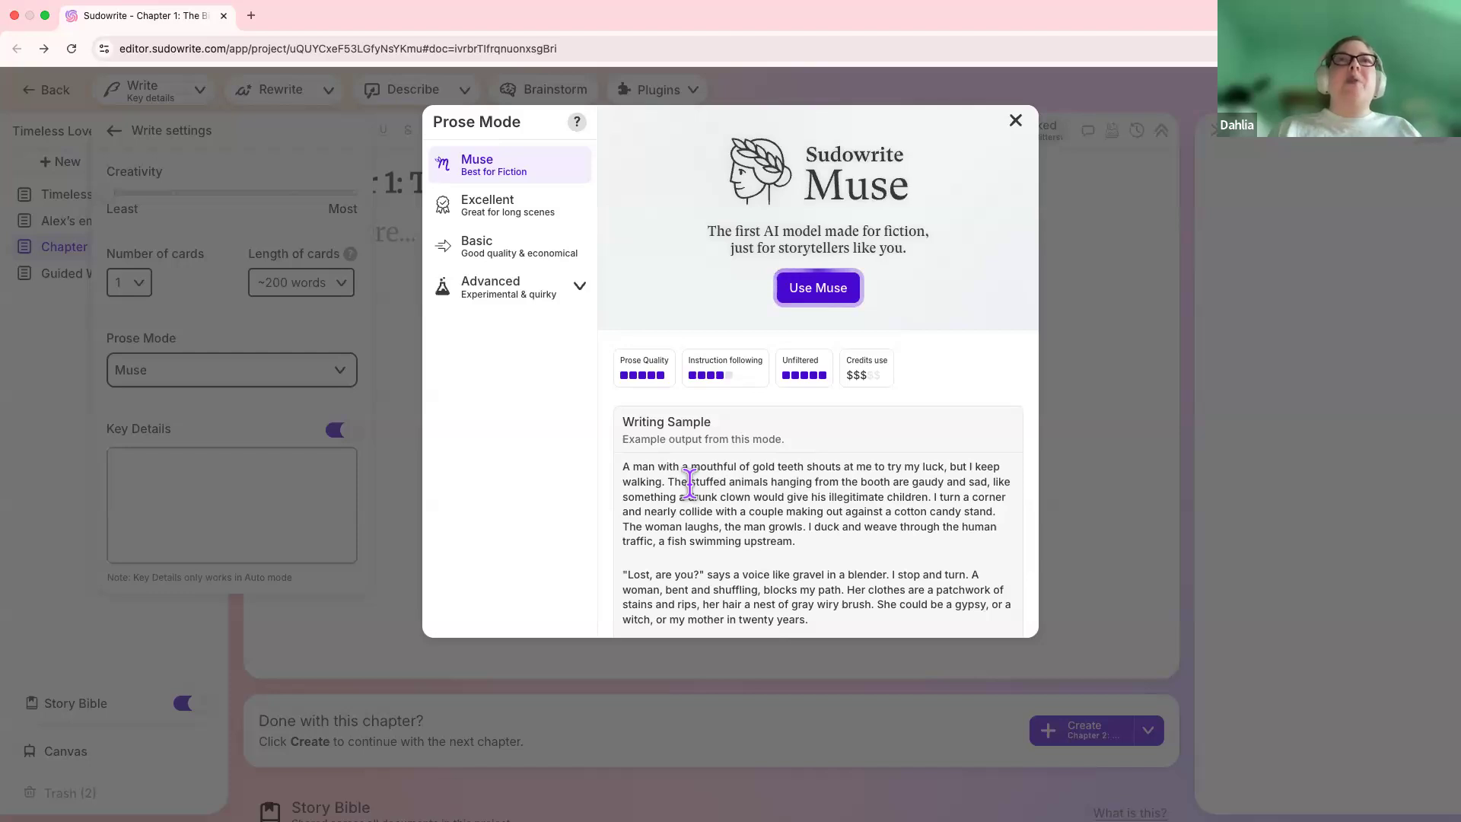
{"action": "scroll", "coordinate": [689, 483], "scroll_direction": "down", "scroll_amount": 5}
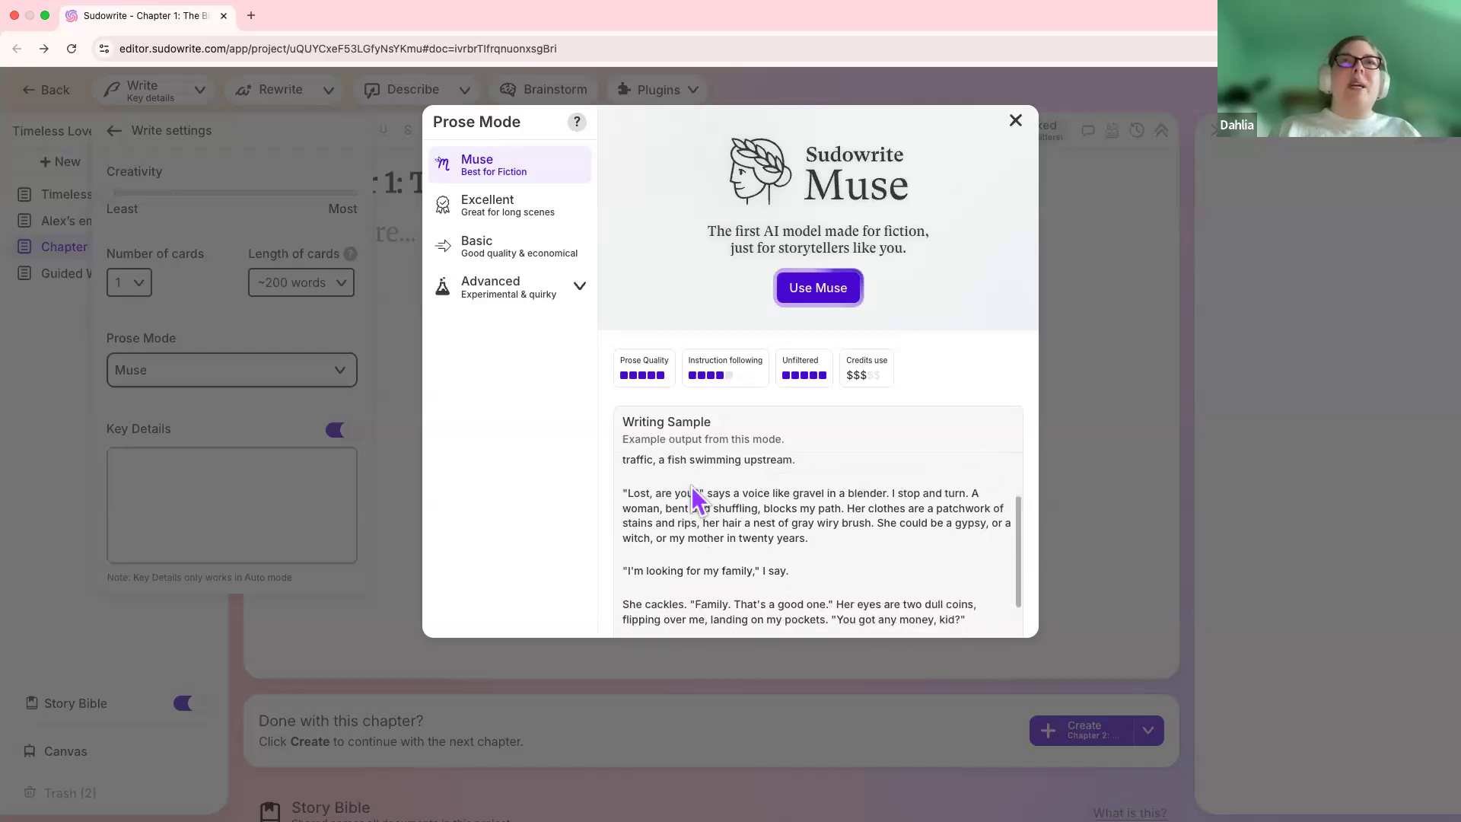
{"action": "scroll", "coordinate": [689, 483], "scroll_direction": "up", "scroll_amount": 5}
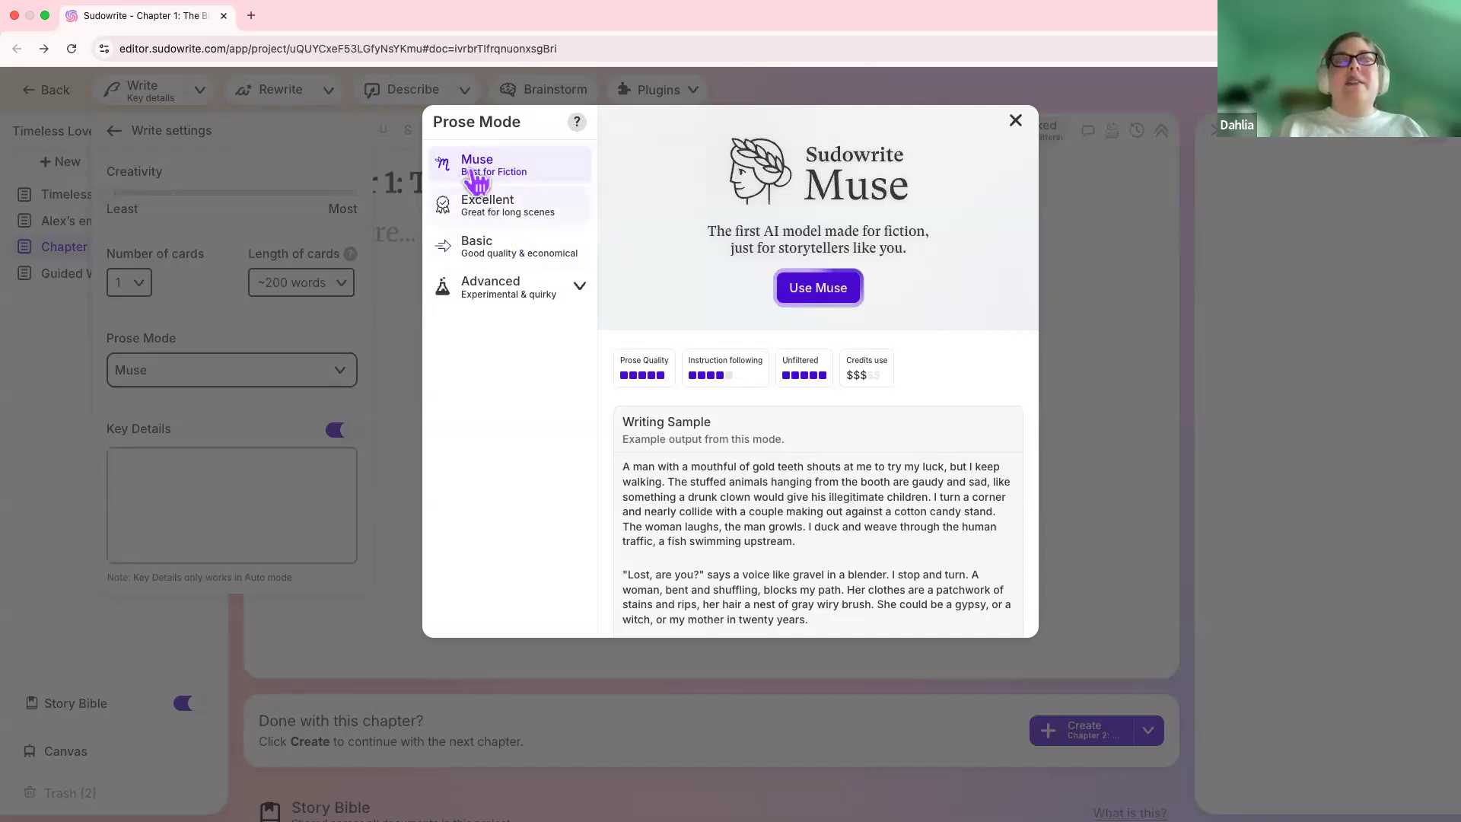
Compare the ratings, base models and credit use of the Excellent, Basic and Muse prose modes
{"action": "left_click", "coordinate": [490, 214]}
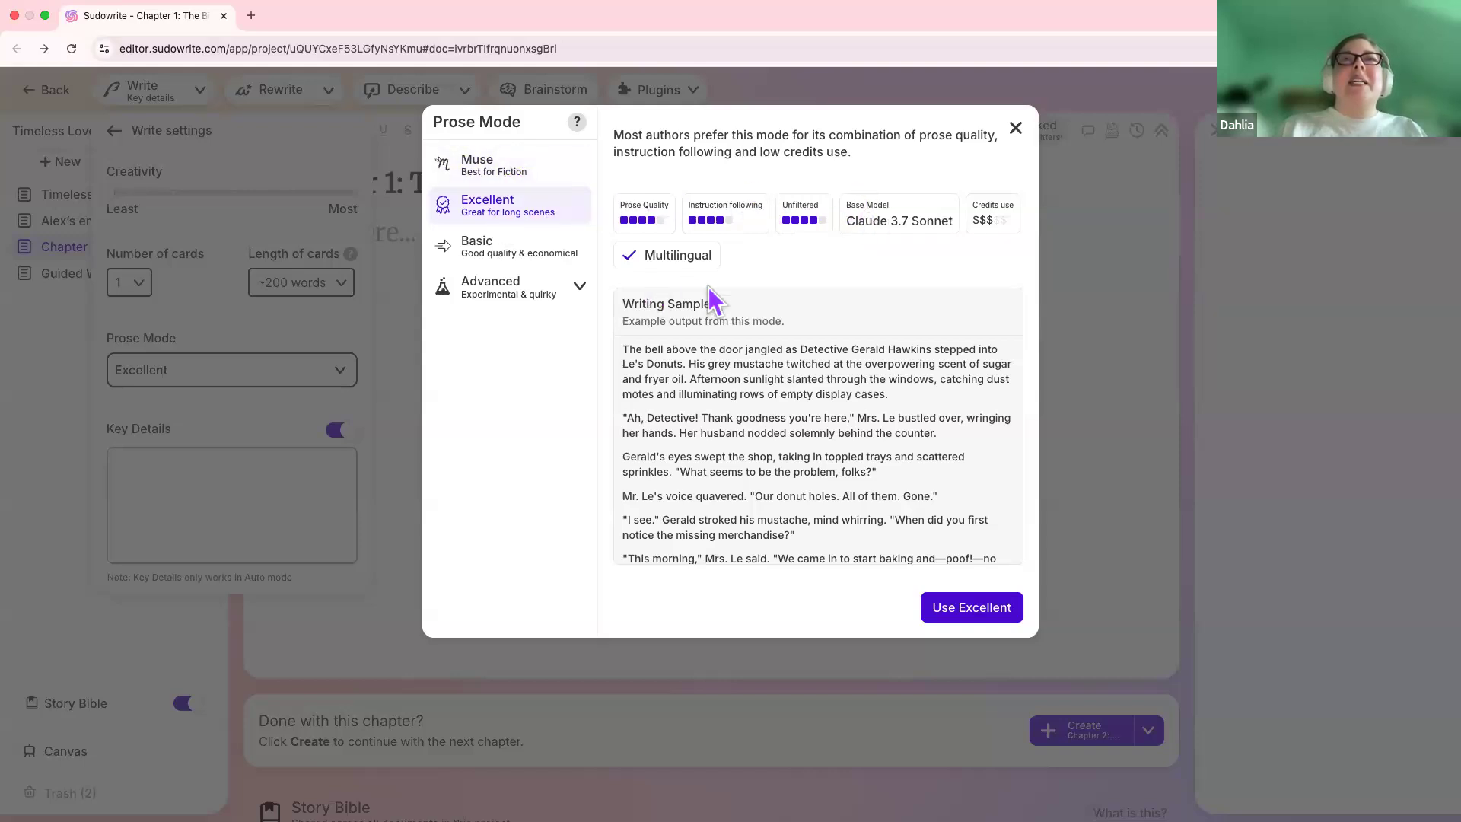
{"action": "left_click", "coordinate": [487, 255]}
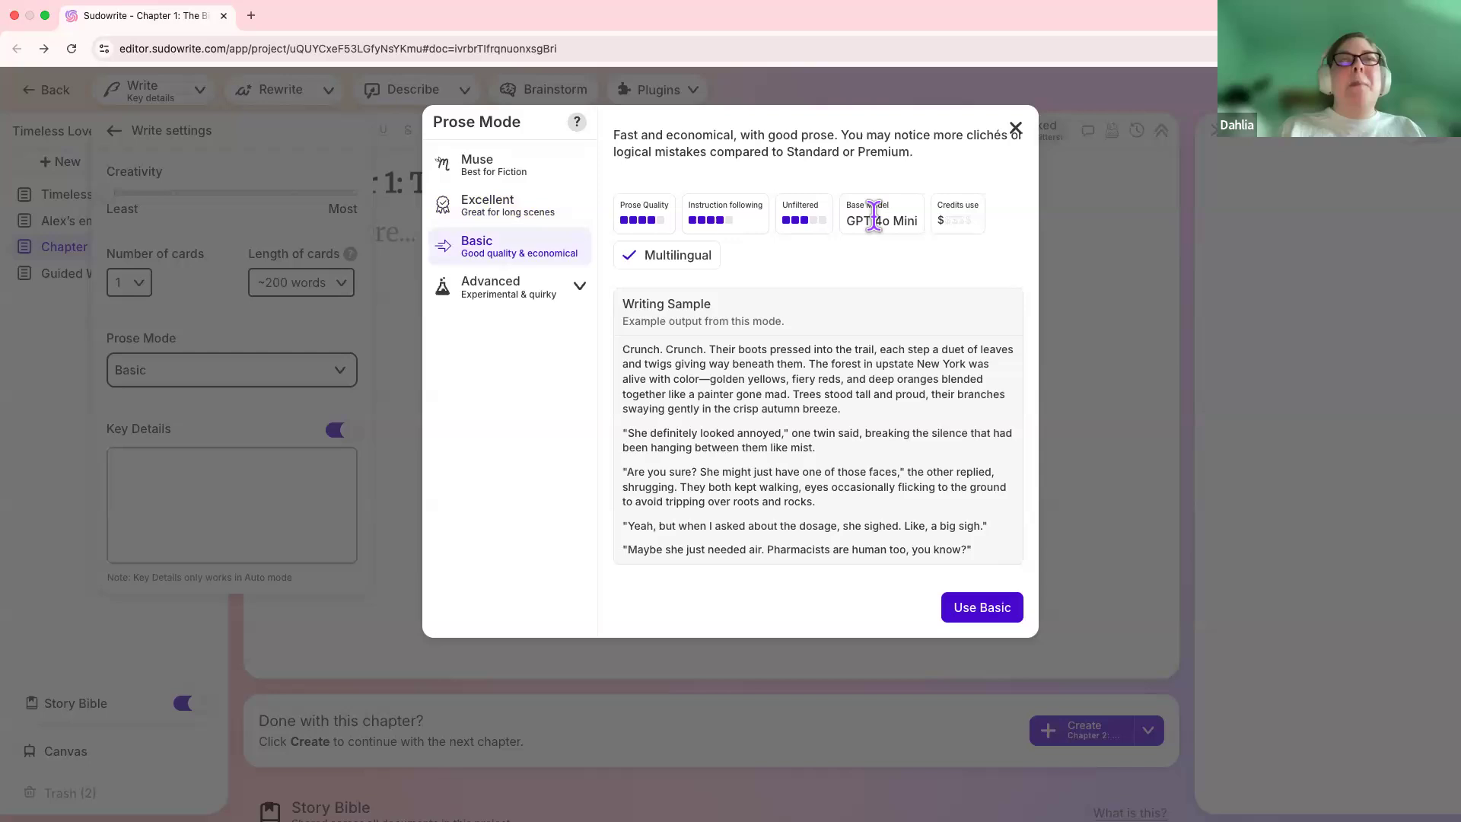
{"action": "left_click", "coordinate": [518, 185]}
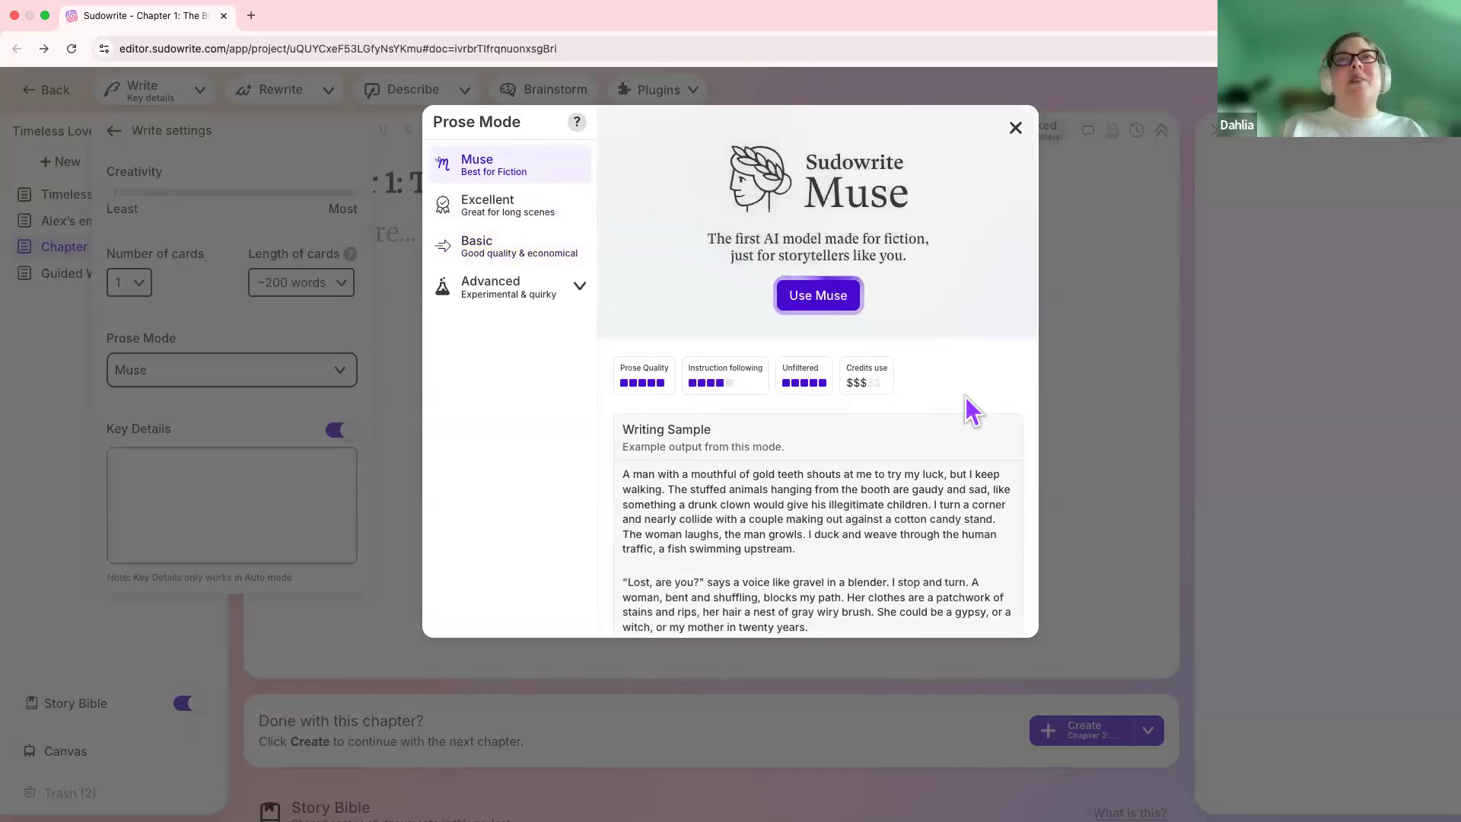
{"action": "left_click", "coordinate": [525, 221]}
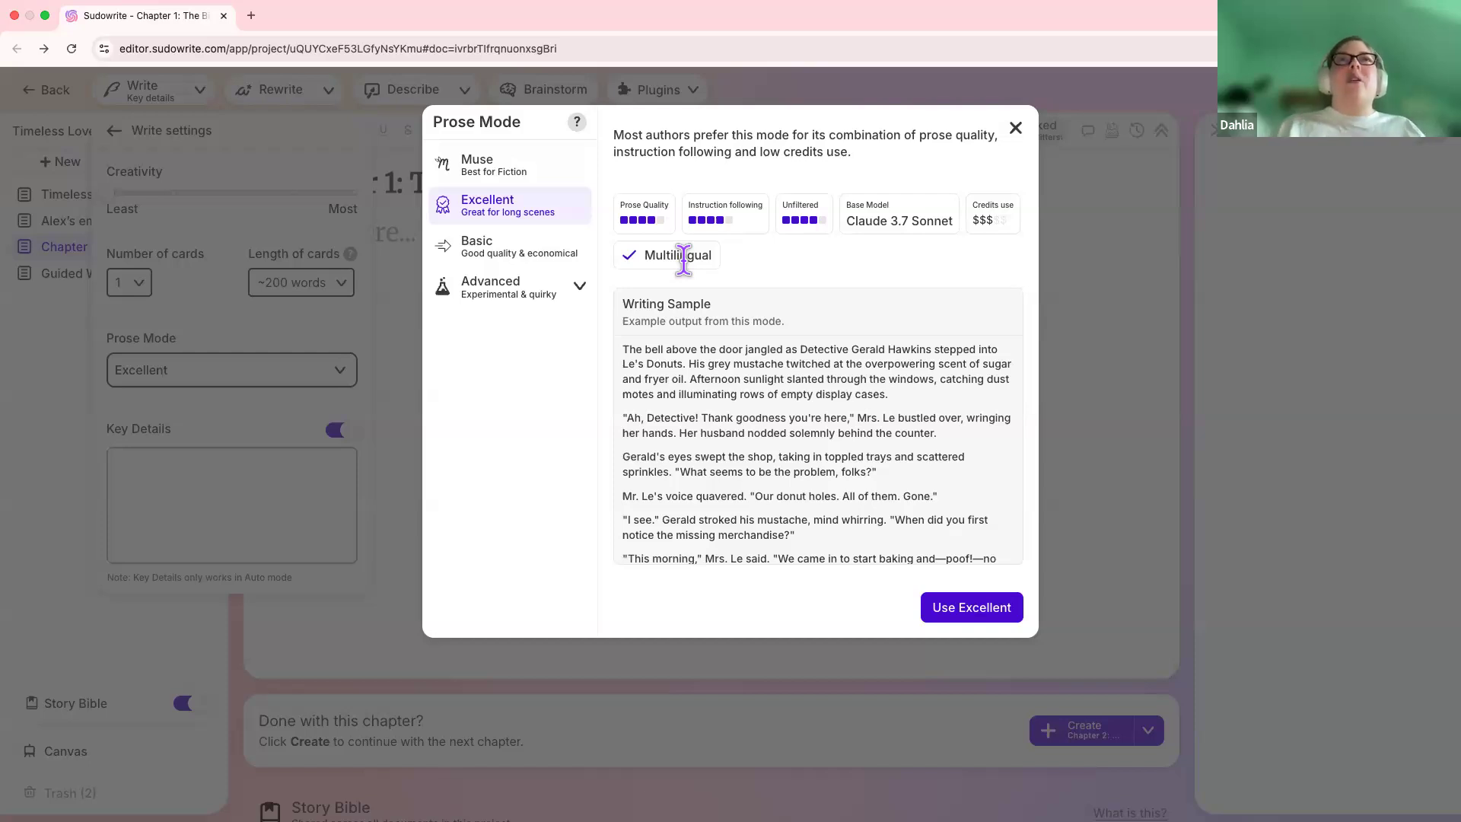
{"action": "left_click", "coordinate": [530, 190]}
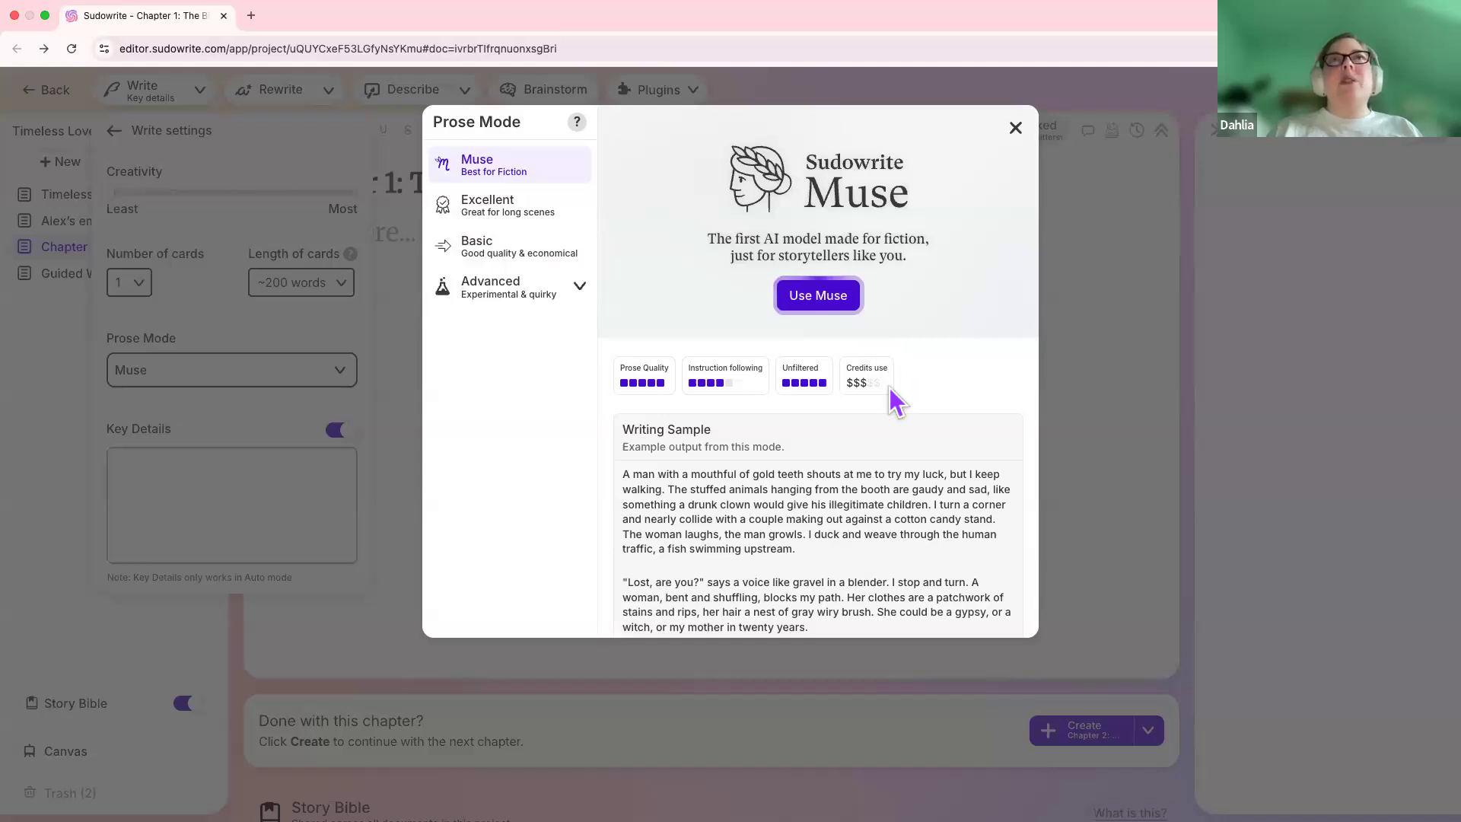
{"action": "left_click", "coordinate": [537, 220]}
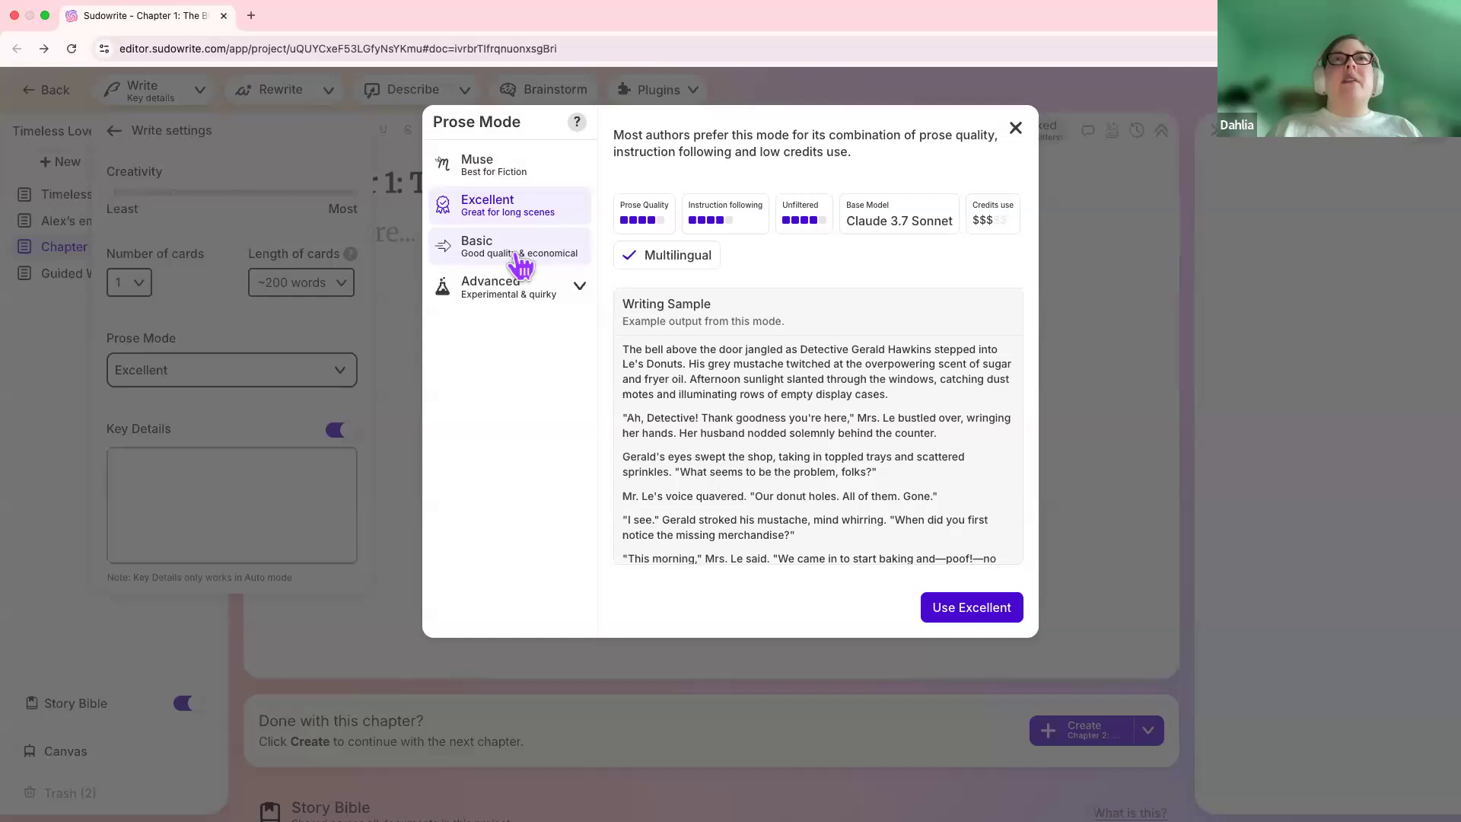
{"action": "left_click", "coordinate": [521, 259]}
Examine the full list of Advanced prose models and view the details of GPT 4o and Claude 3.0 Sonnet
{"action": "left_click", "coordinate": [574, 286]}
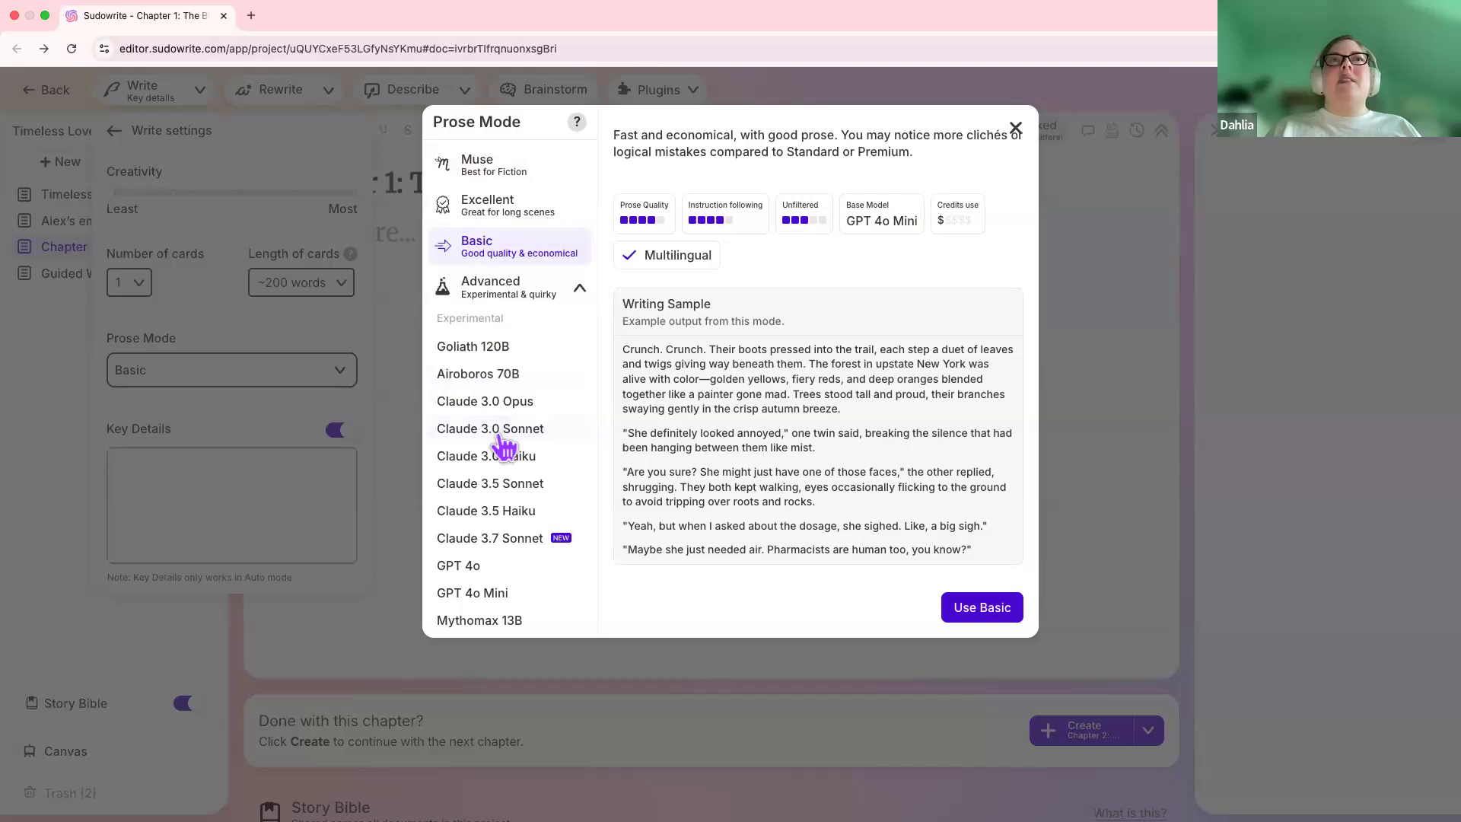
{"action": "scroll", "coordinate": [484, 496], "scroll_direction": "down", "scroll_amount": 5}
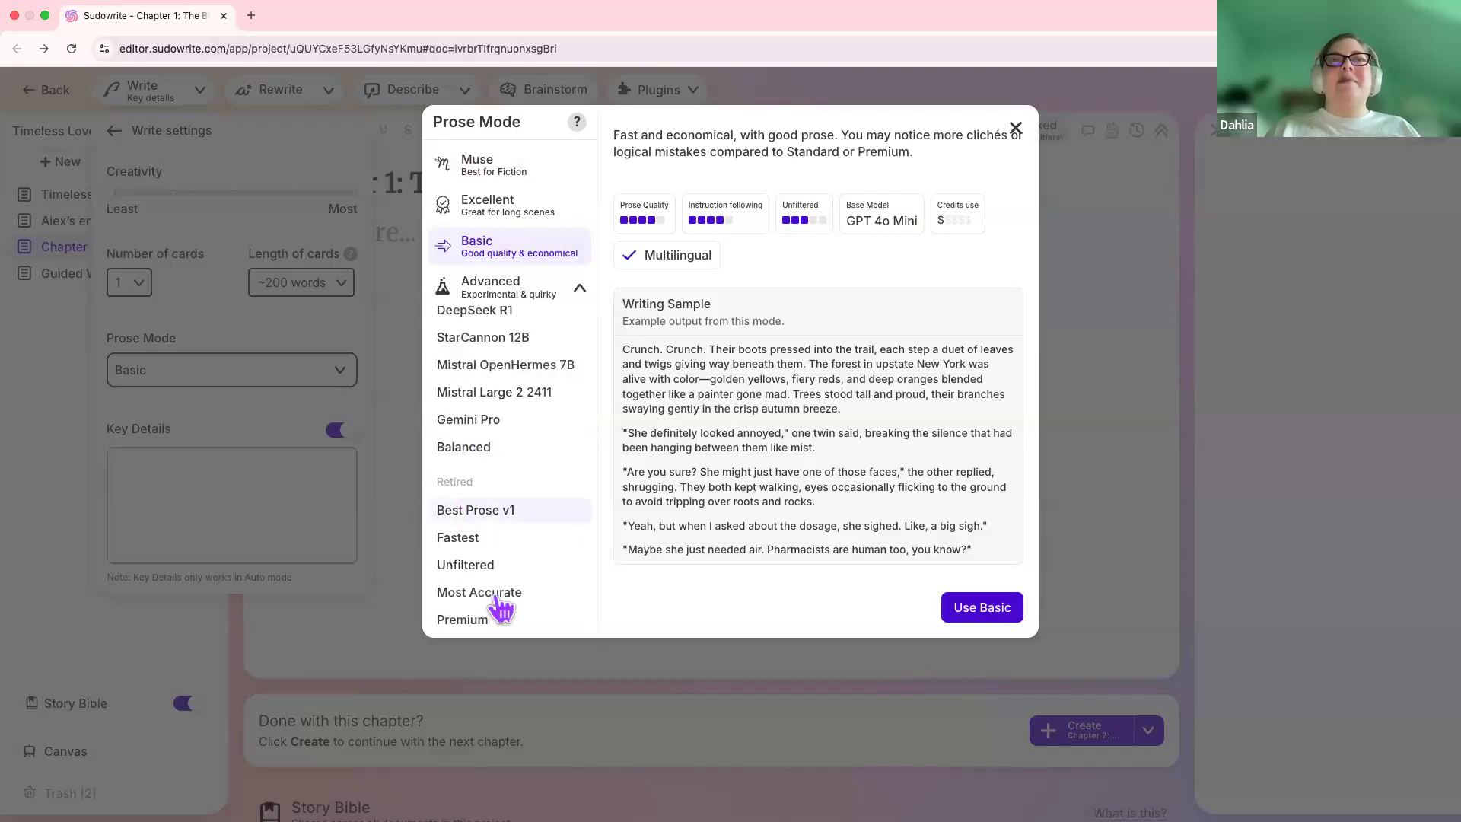
{"action": "scroll", "coordinate": [484, 506], "scroll_direction": "up", "scroll_amount": 5}
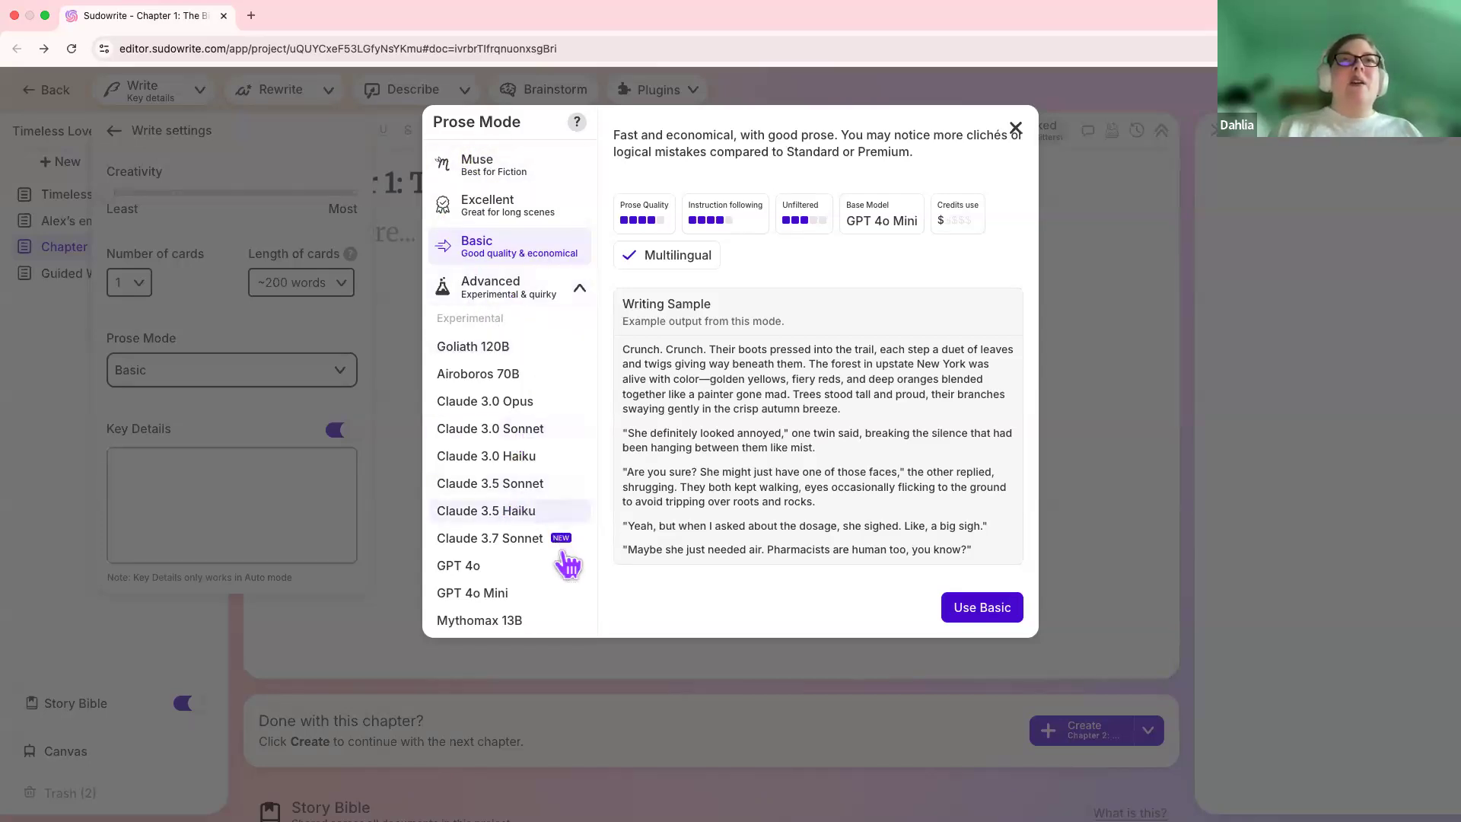
{"action": "scroll", "coordinate": [539, 570], "scroll_direction": "down", "scroll_amount": 5}
{"action": "scroll", "coordinate": [531, 558], "scroll_direction": "up", "scroll_amount": 3}
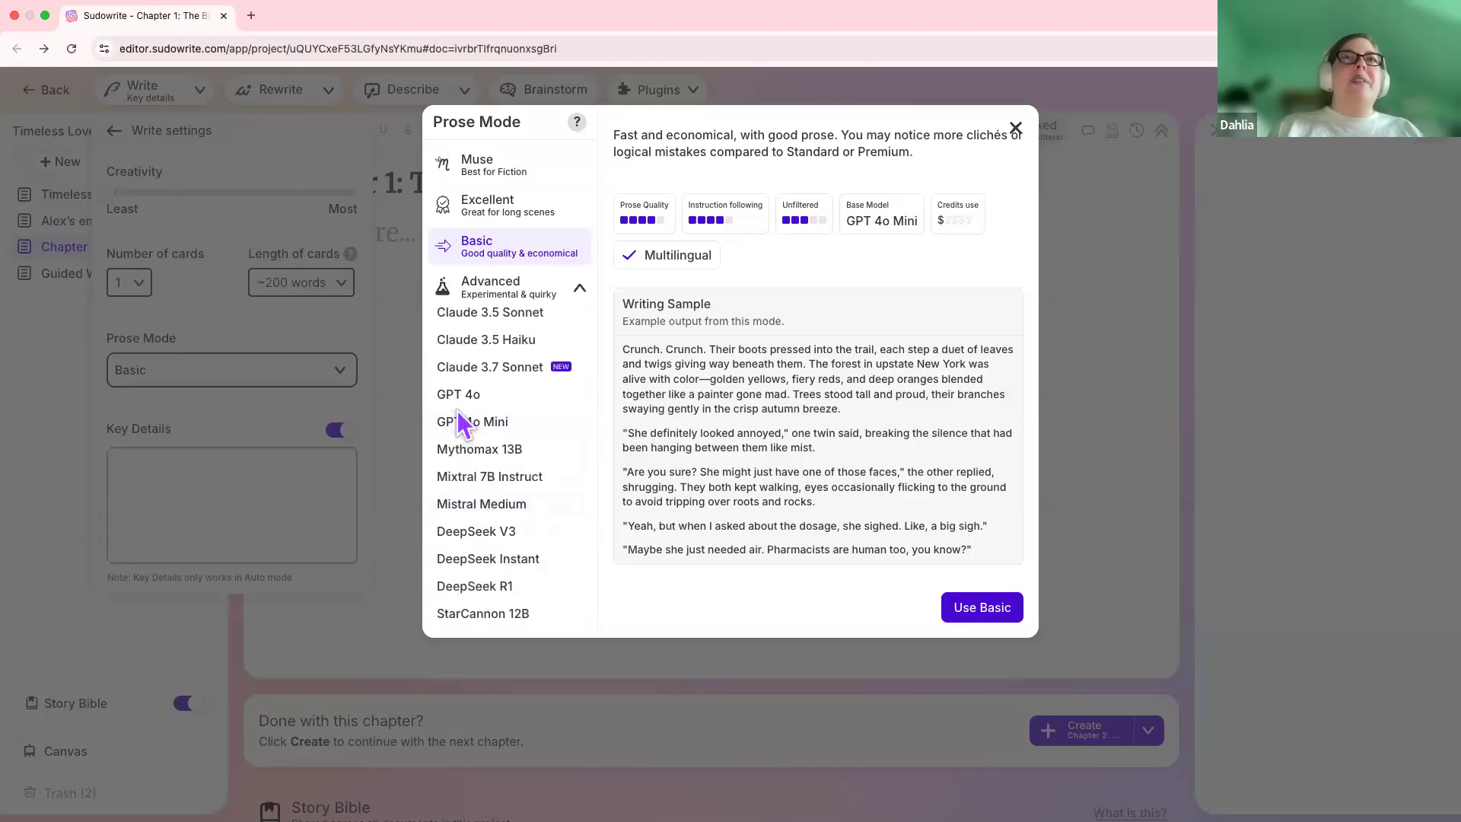
{"action": "left_click", "coordinate": [487, 392]}
{"action": "scroll", "coordinate": [490, 361], "scroll_direction": "up", "scroll_amount": 3}
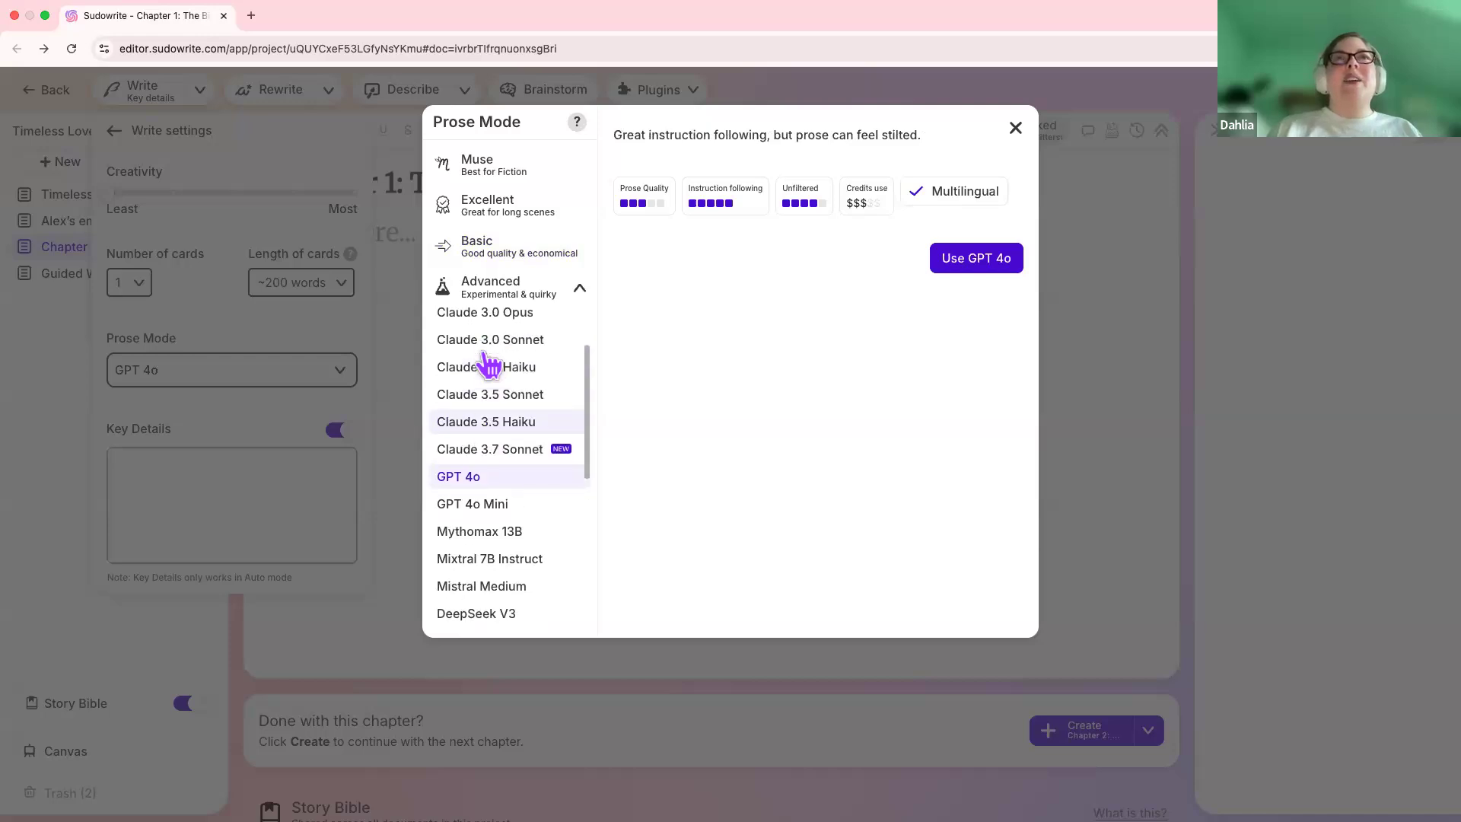
{"action": "left_click", "coordinate": [487, 363]}
{"action": "scroll", "coordinate": [488, 363], "scroll_direction": "up", "scroll_amount": 2}
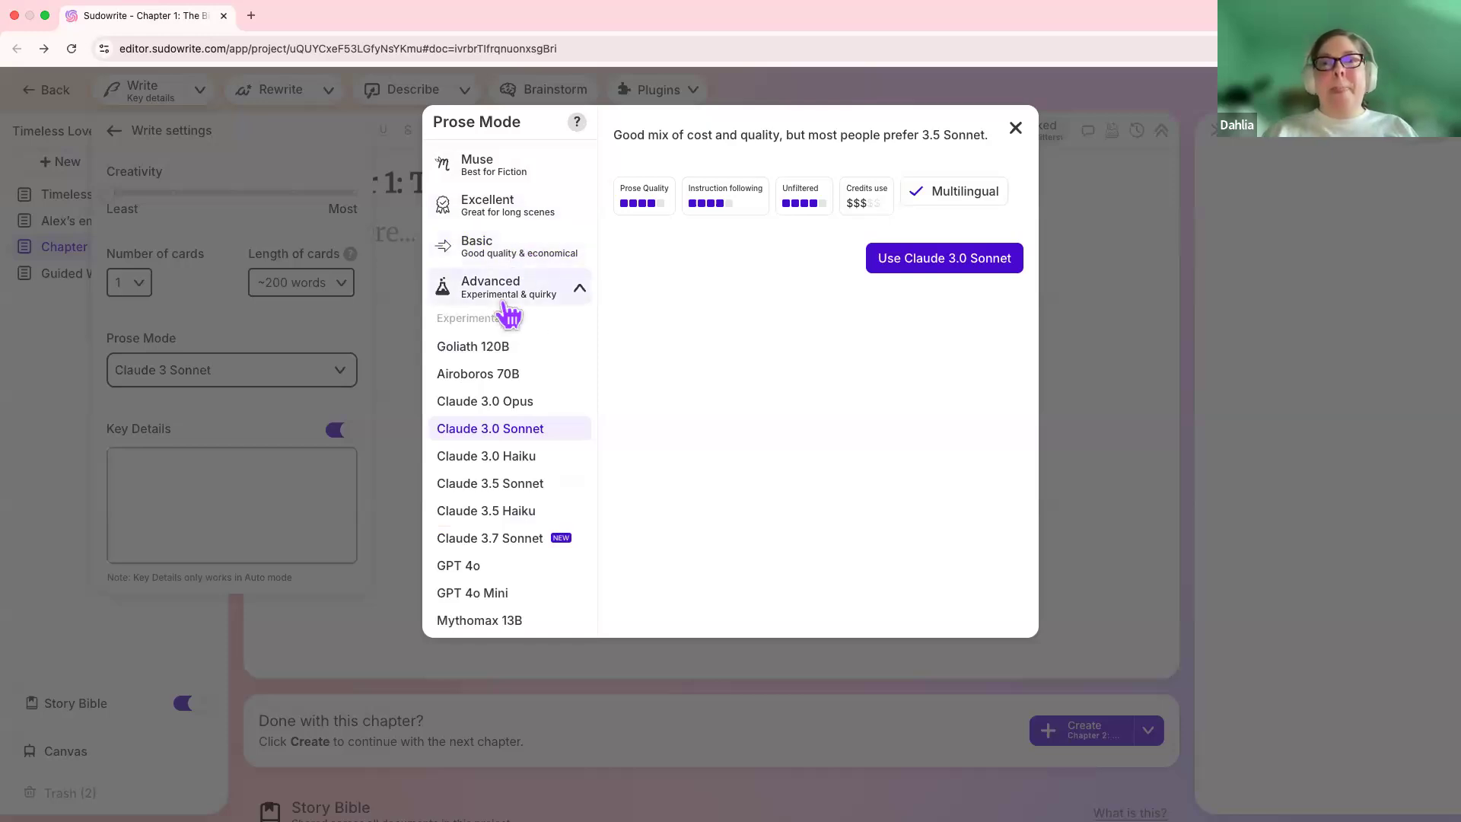
Return to Muse, collapse the Advanced models, and review Muse against the Basic and Excellent prose modes
{"action": "left_click", "coordinate": [496, 171]}
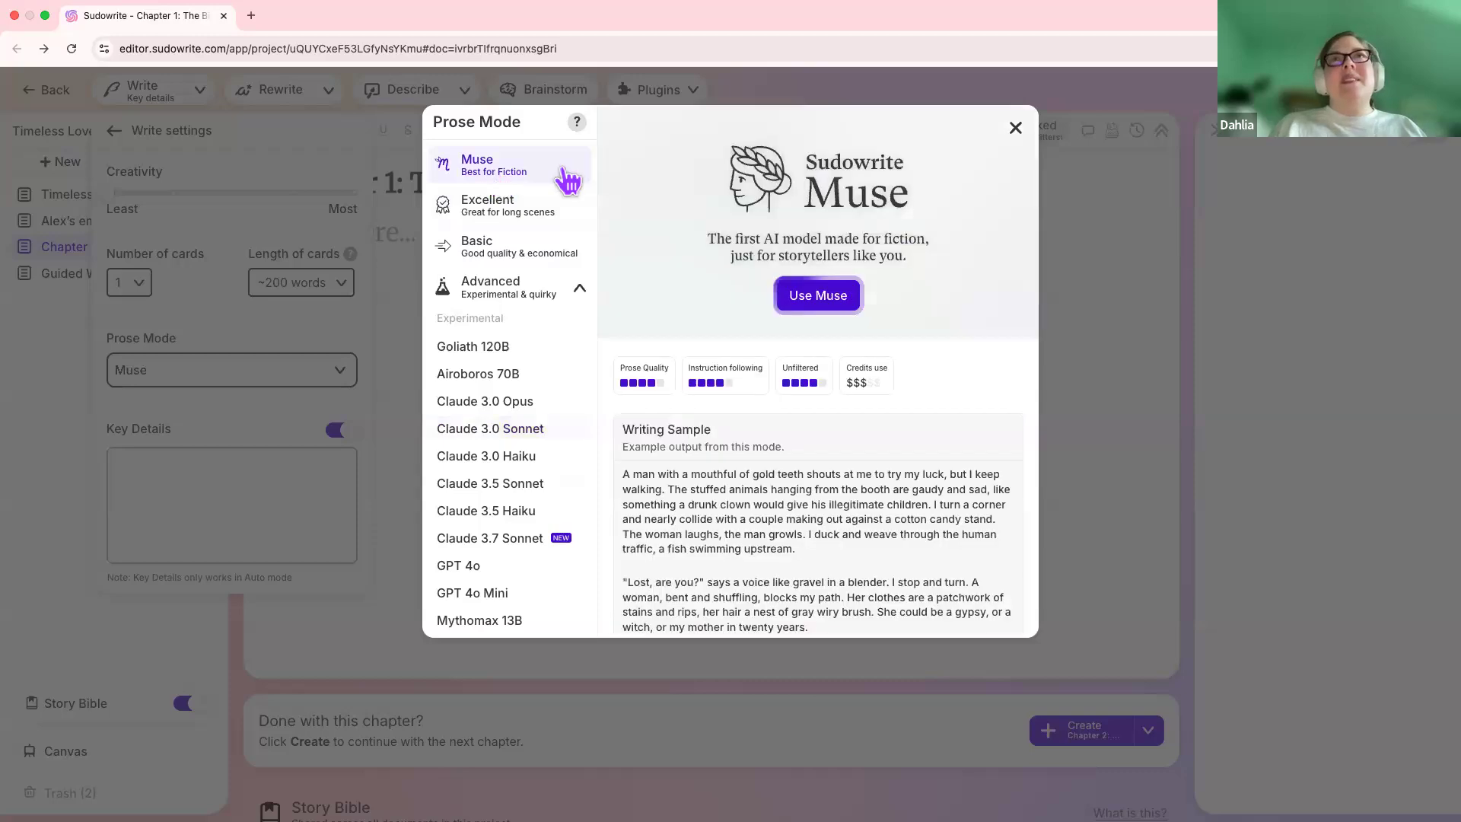
{"action": "left_click", "coordinate": [586, 293]}
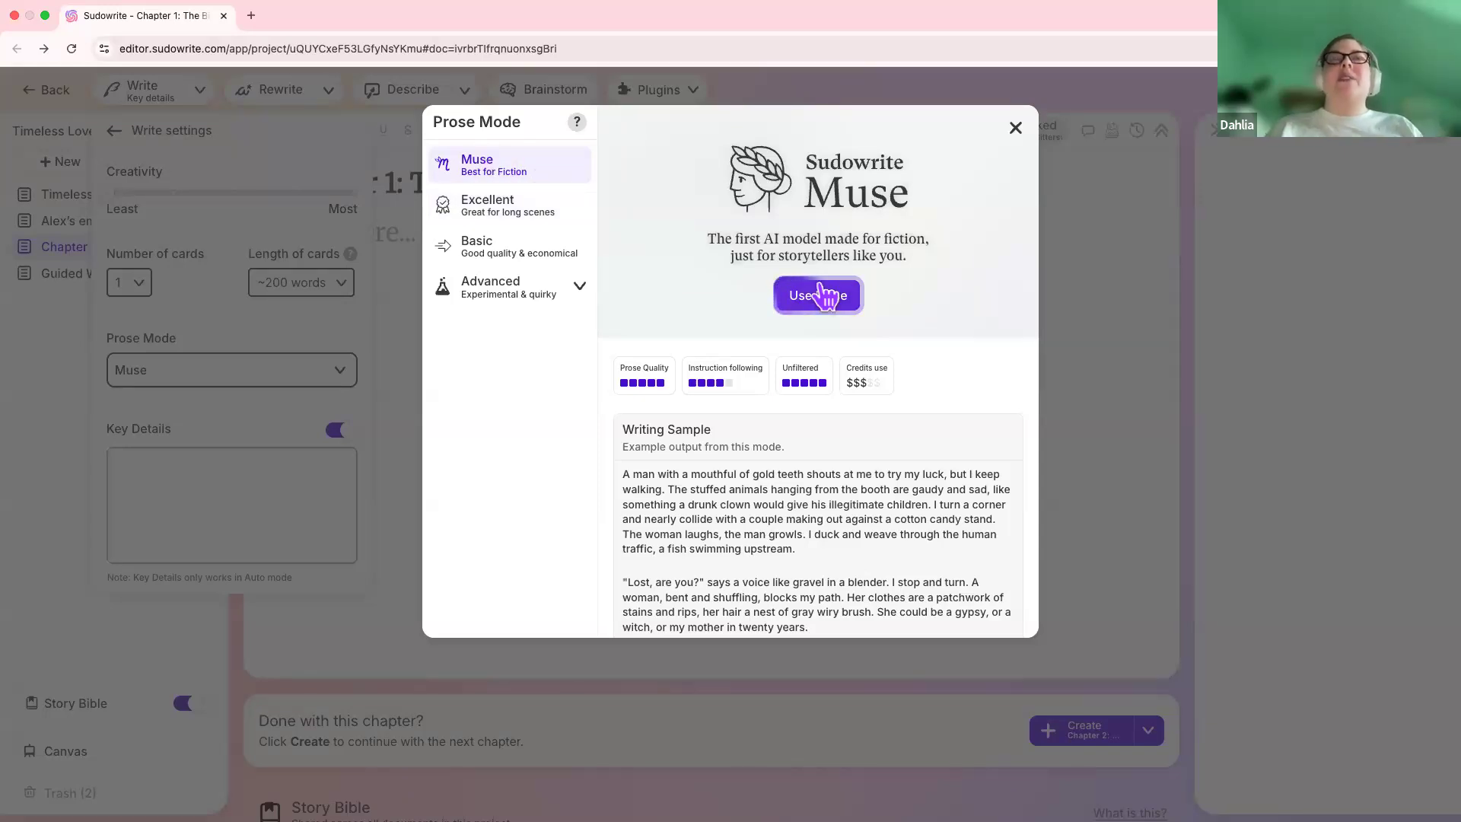
{"action": "left_click", "coordinate": [496, 260]}
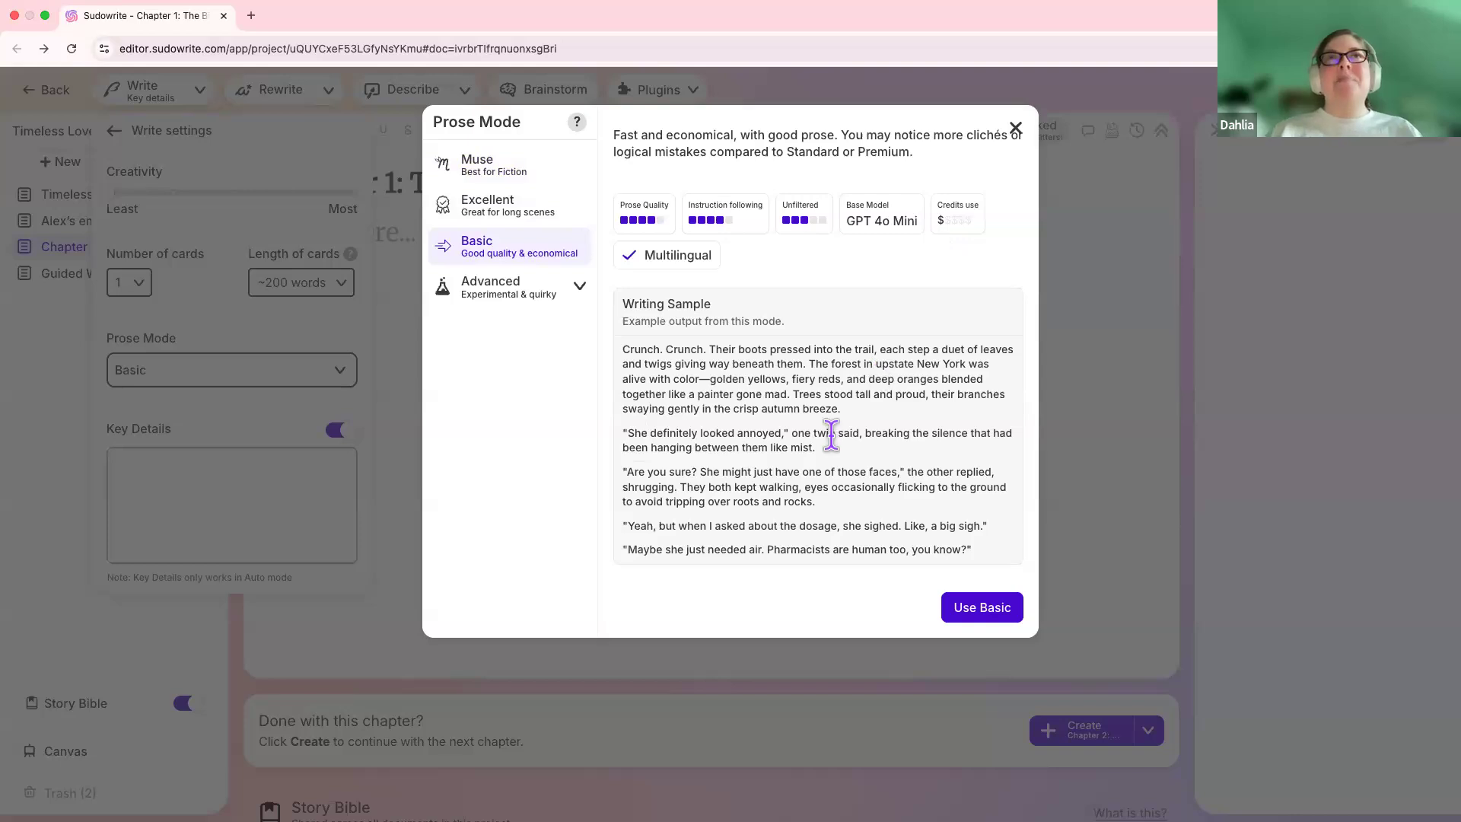
{"action": "left_click", "coordinate": [525, 177]}
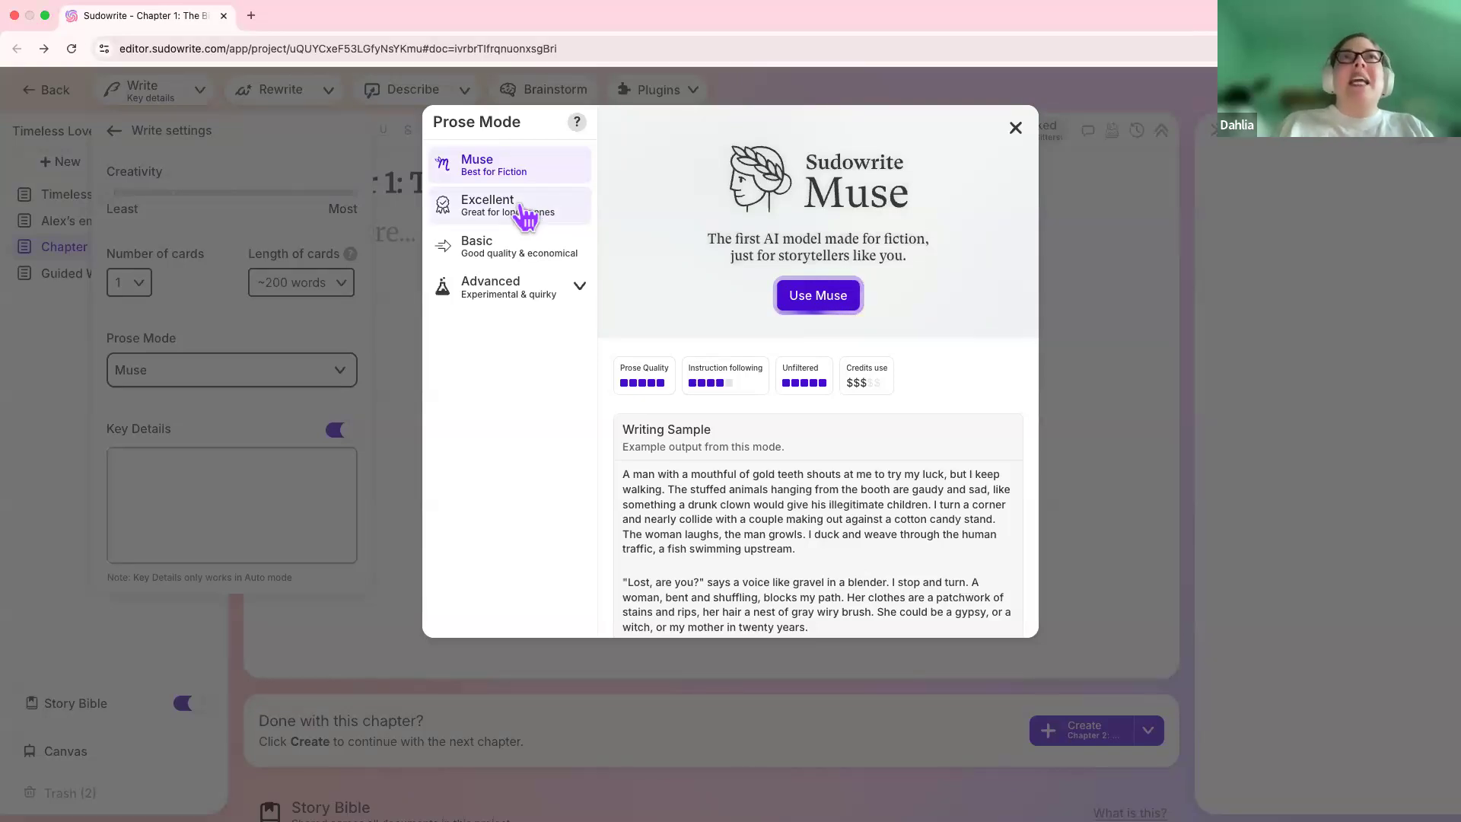
{"action": "left_click", "coordinate": [524, 213]}
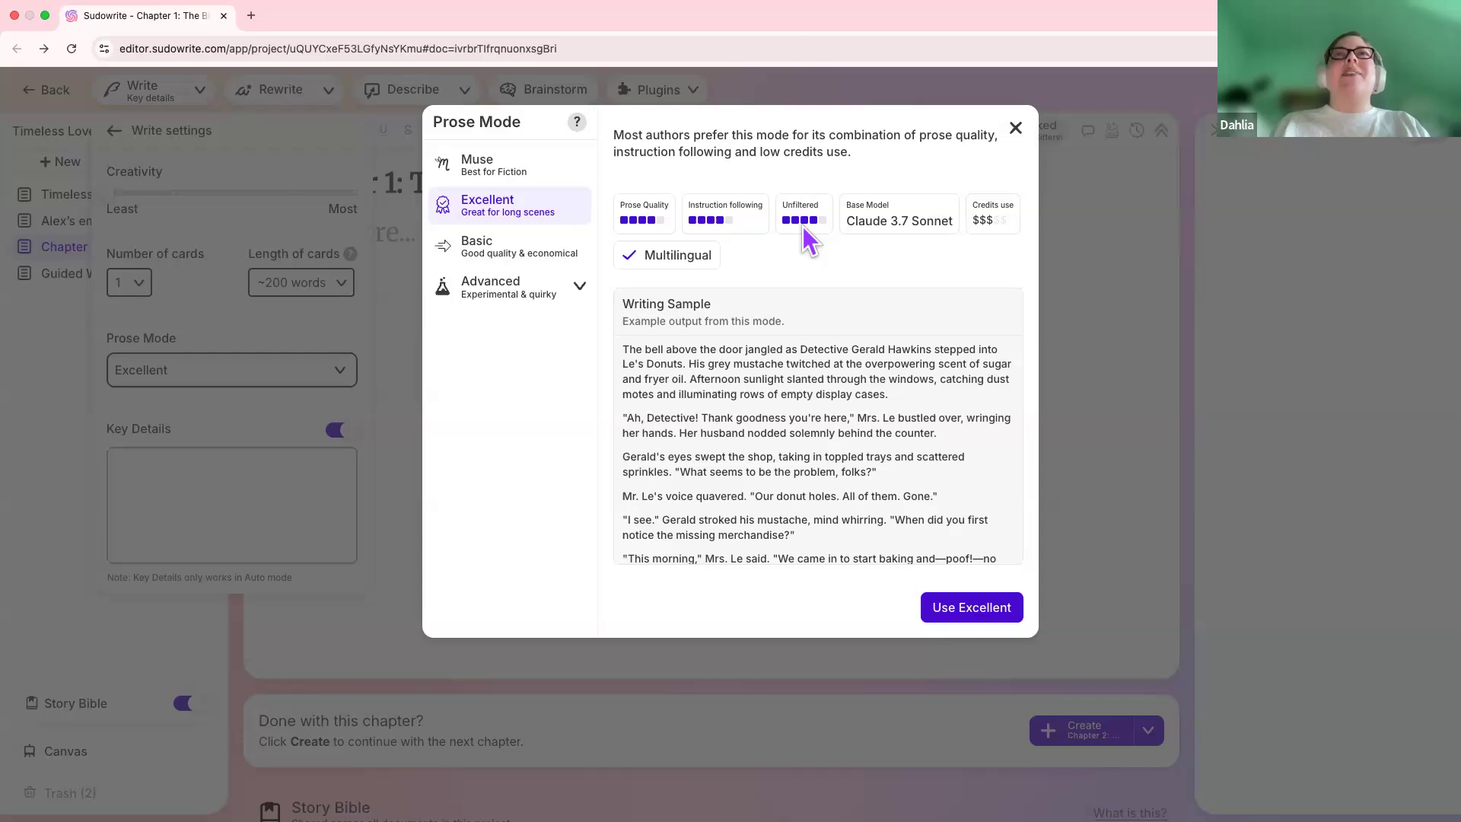
{"action": "left_click", "coordinate": [546, 247]}
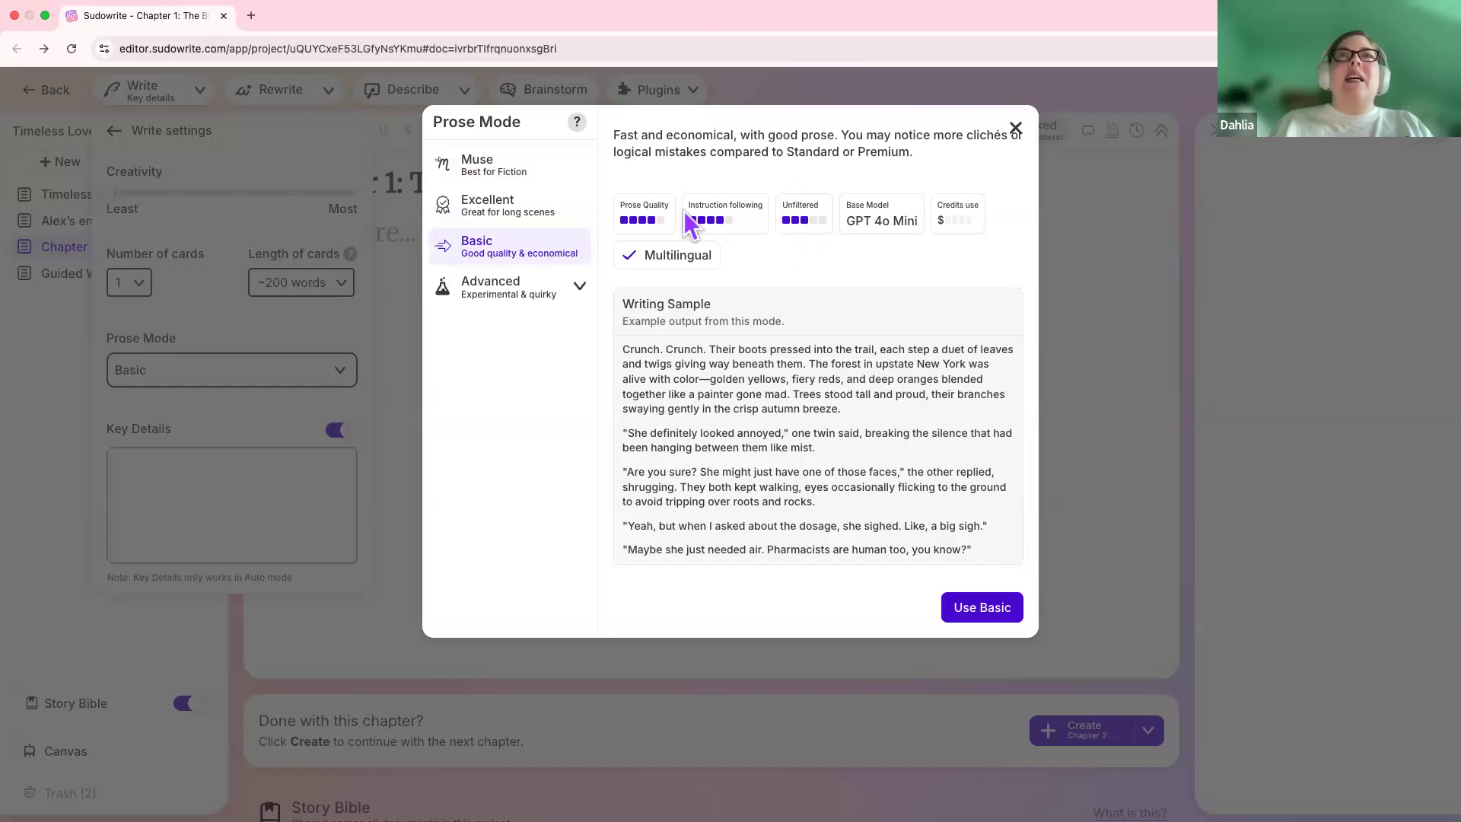
Set the Prose Mode to Muse, close the Write settings and show the available Write modes
{"action": "left_click", "coordinate": [499, 180]}
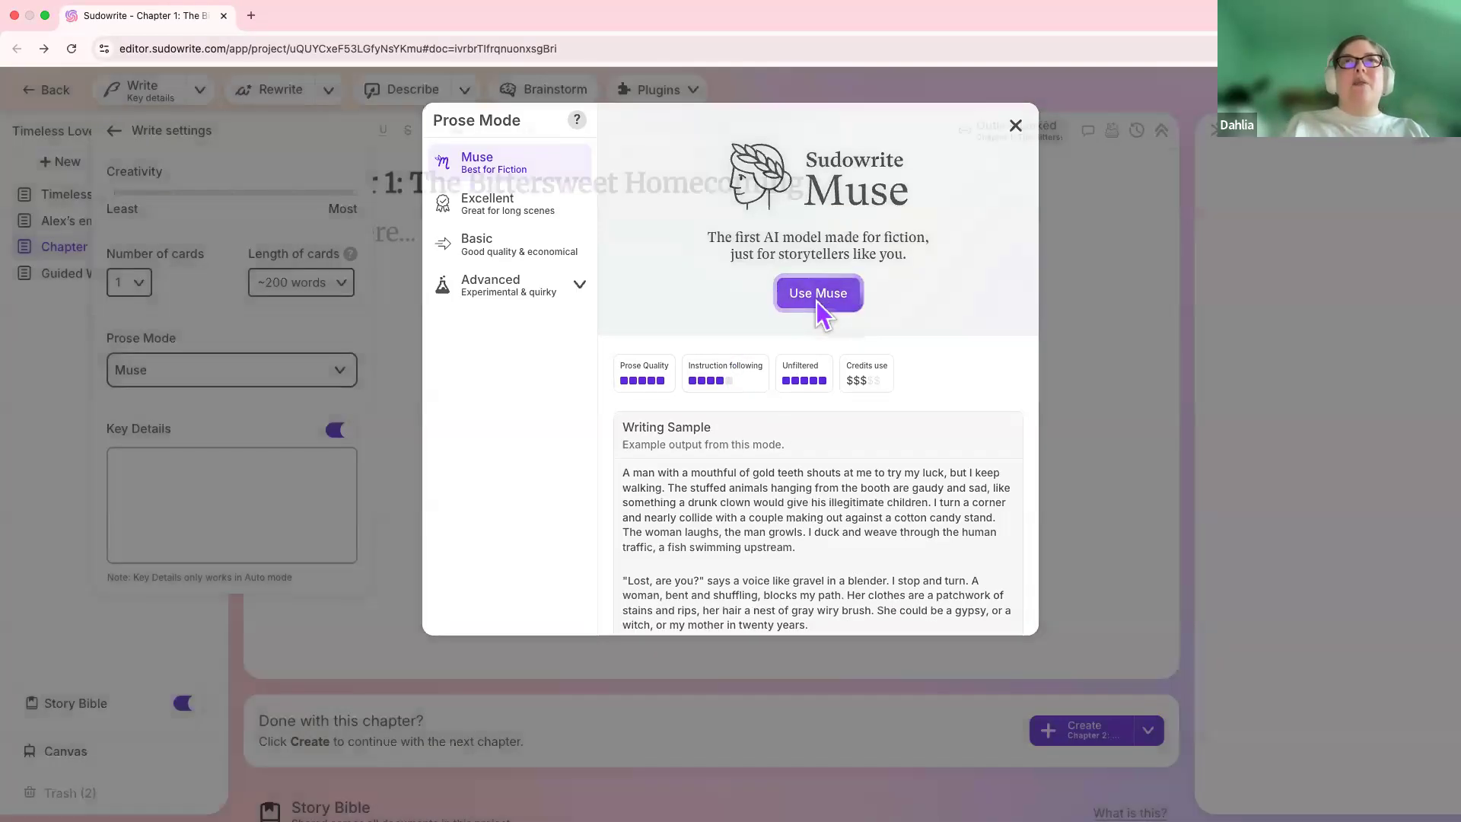
{"action": "left_click", "coordinate": [818, 301]}
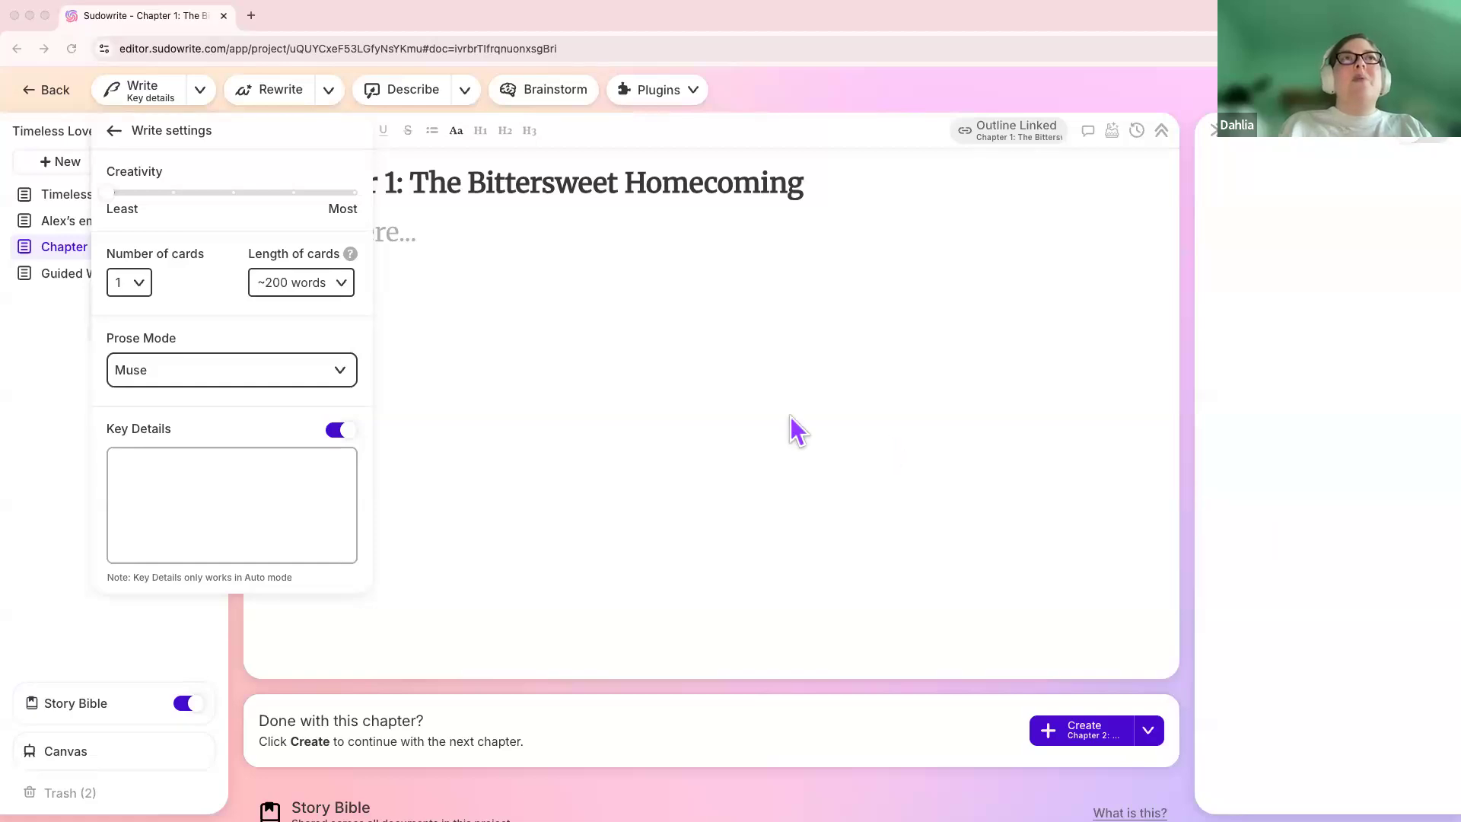
{"action": "left_click", "coordinate": [202, 93]}
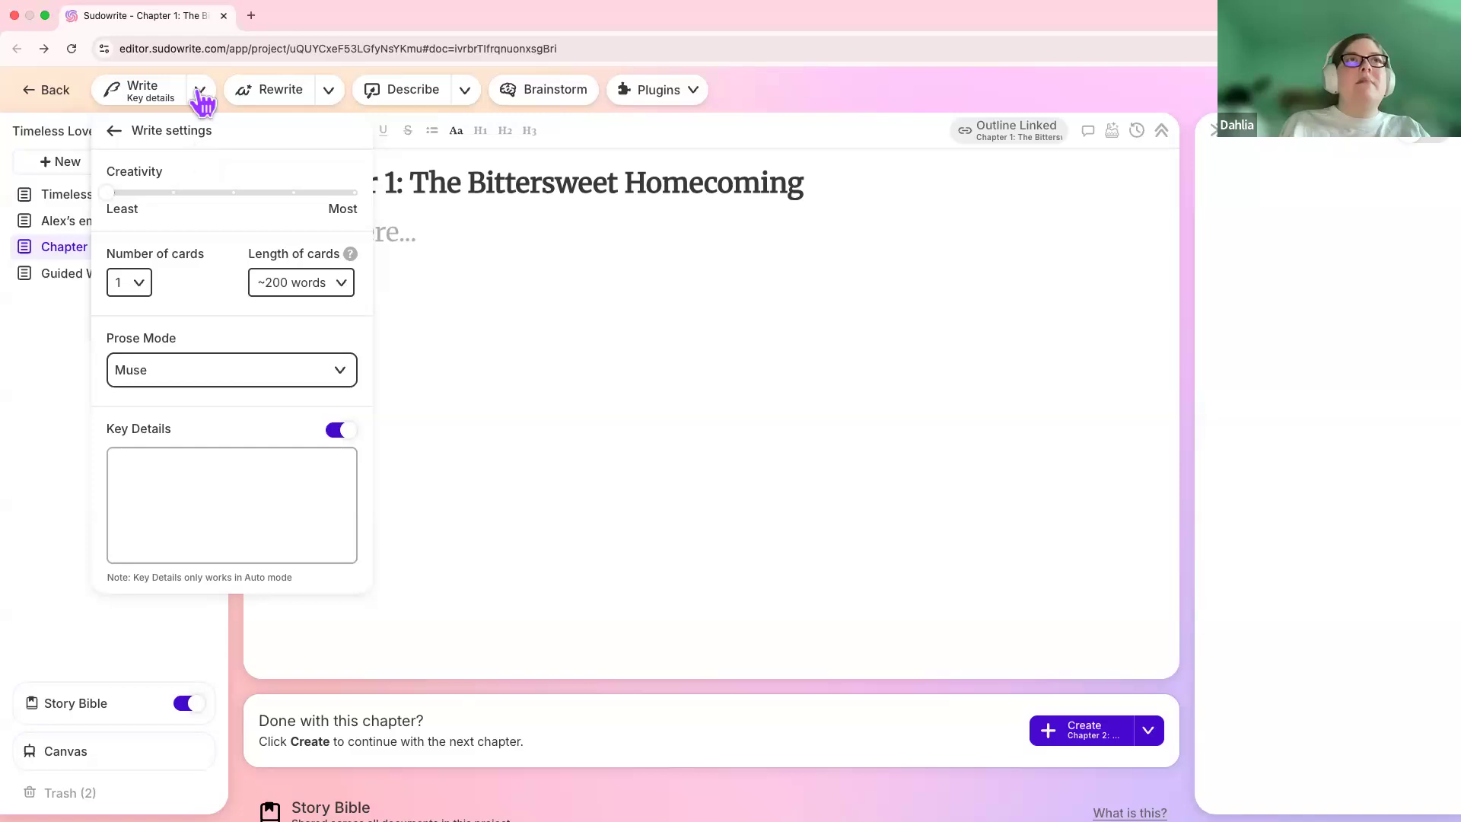
{"action": "left_click", "coordinate": [202, 93]}
{"action": "left_click", "coordinate": [202, 93]}
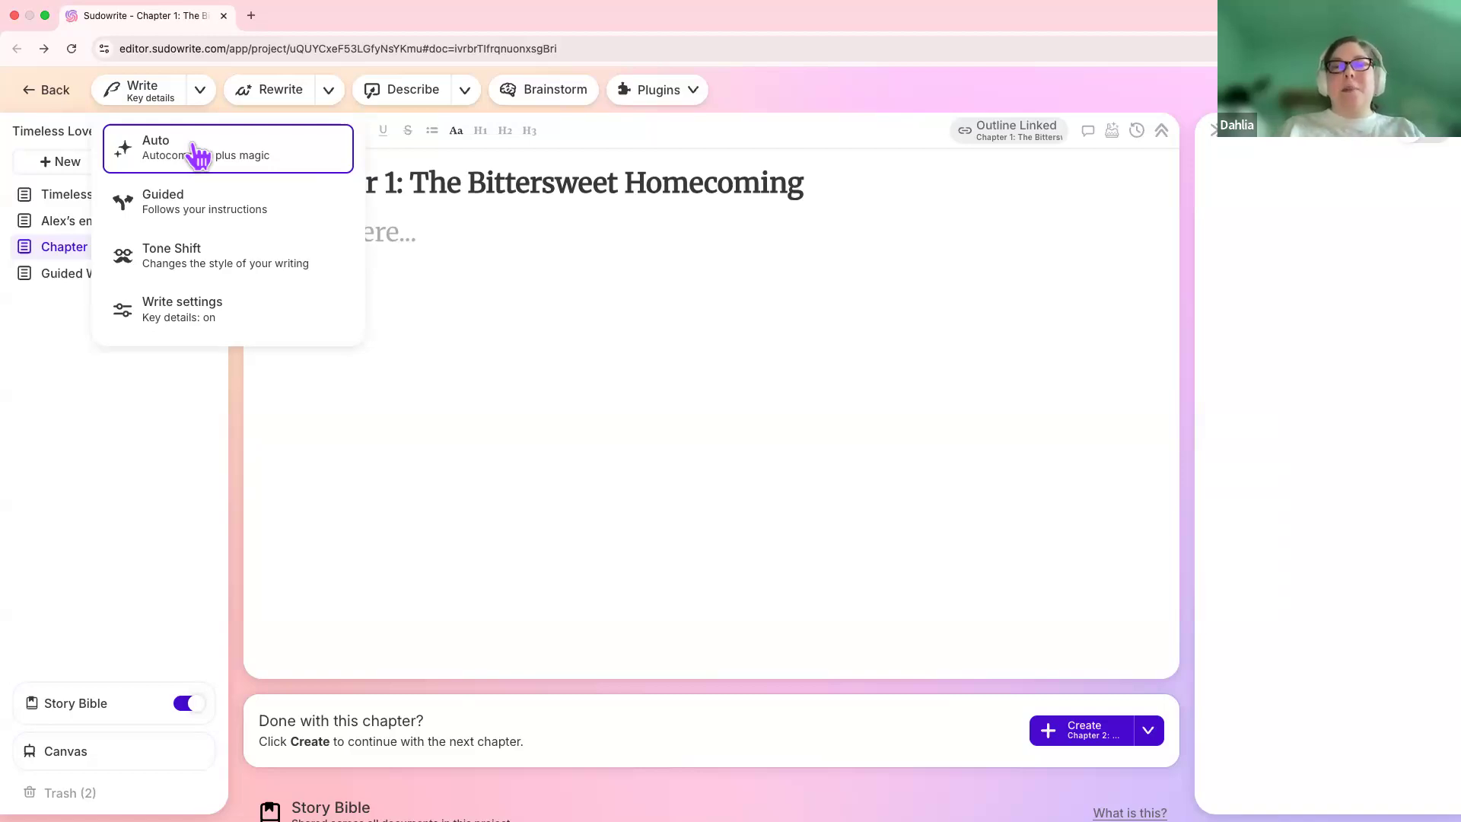
Set Write to Guided mode and activate the field for custom instructions
{"action": "left_click", "coordinate": [202, 200]}
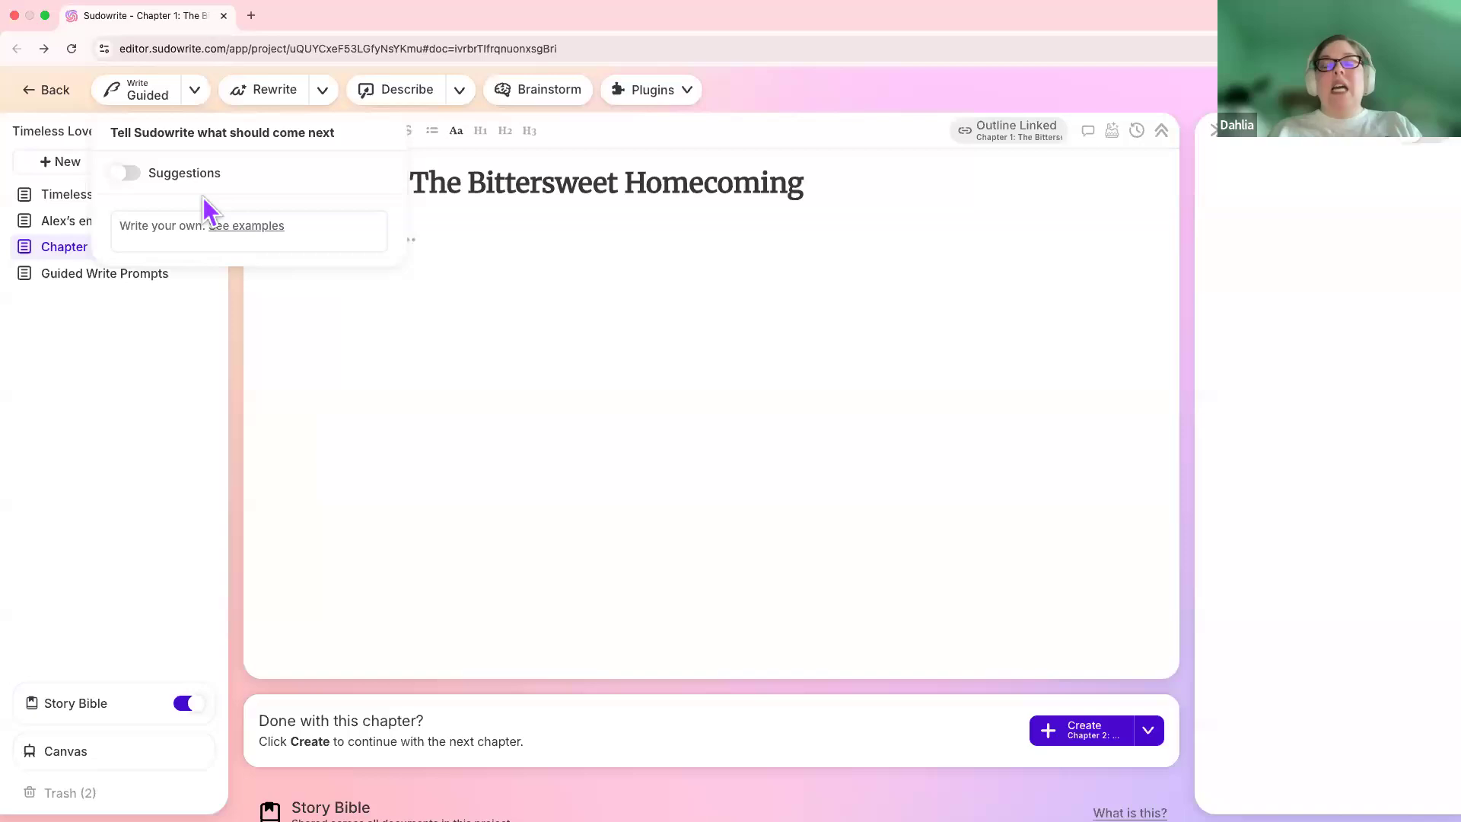
{"action": "left_click", "coordinate": [169, 224]}
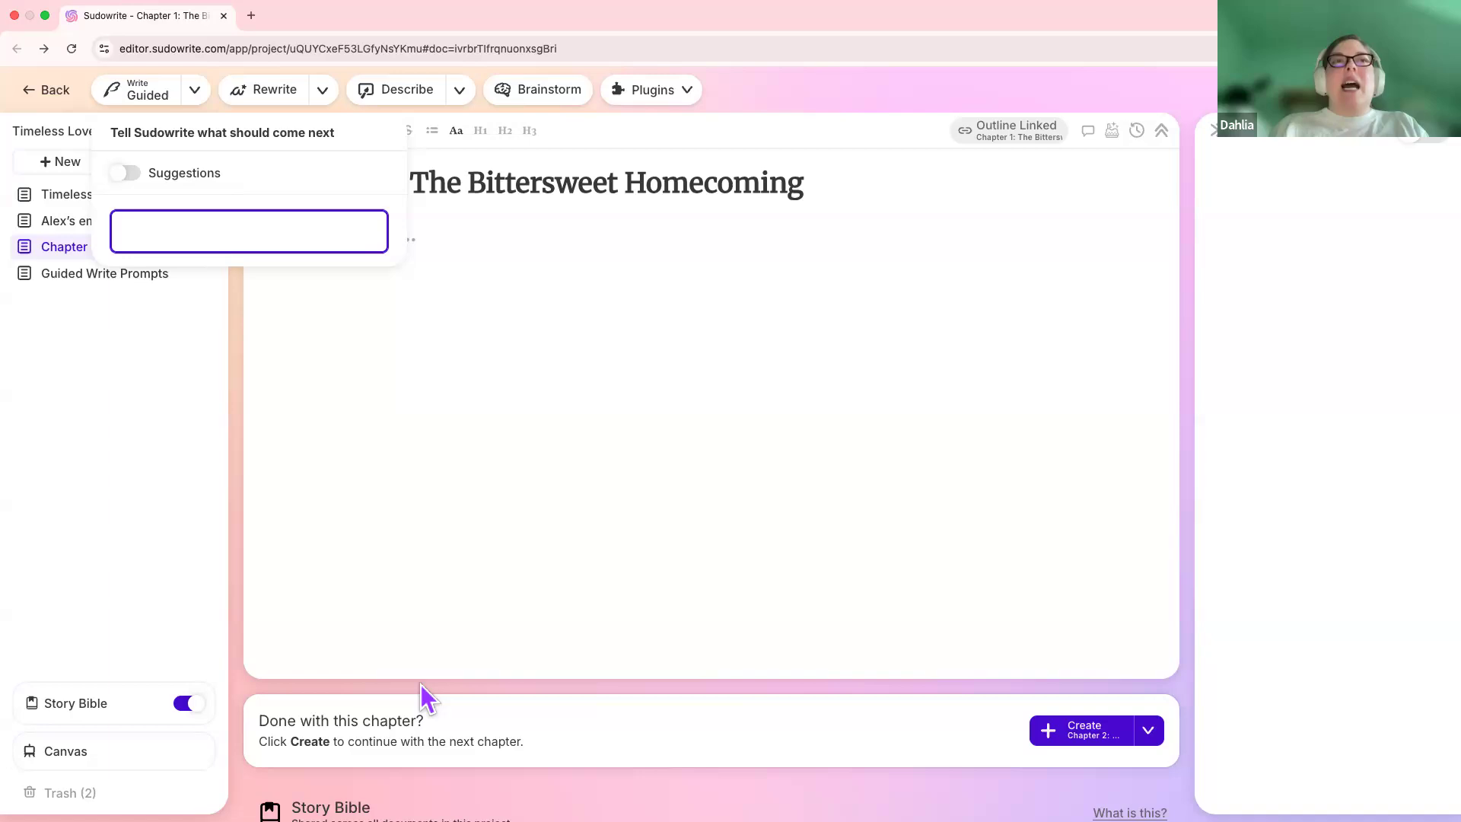
Review the Chapter 1 summary in the Story Bible's Outline, look over Worldbuilding and Characters, and return to the Chapter 1 document
{"action": "mouse_move", "coordinate": [84, 701]}
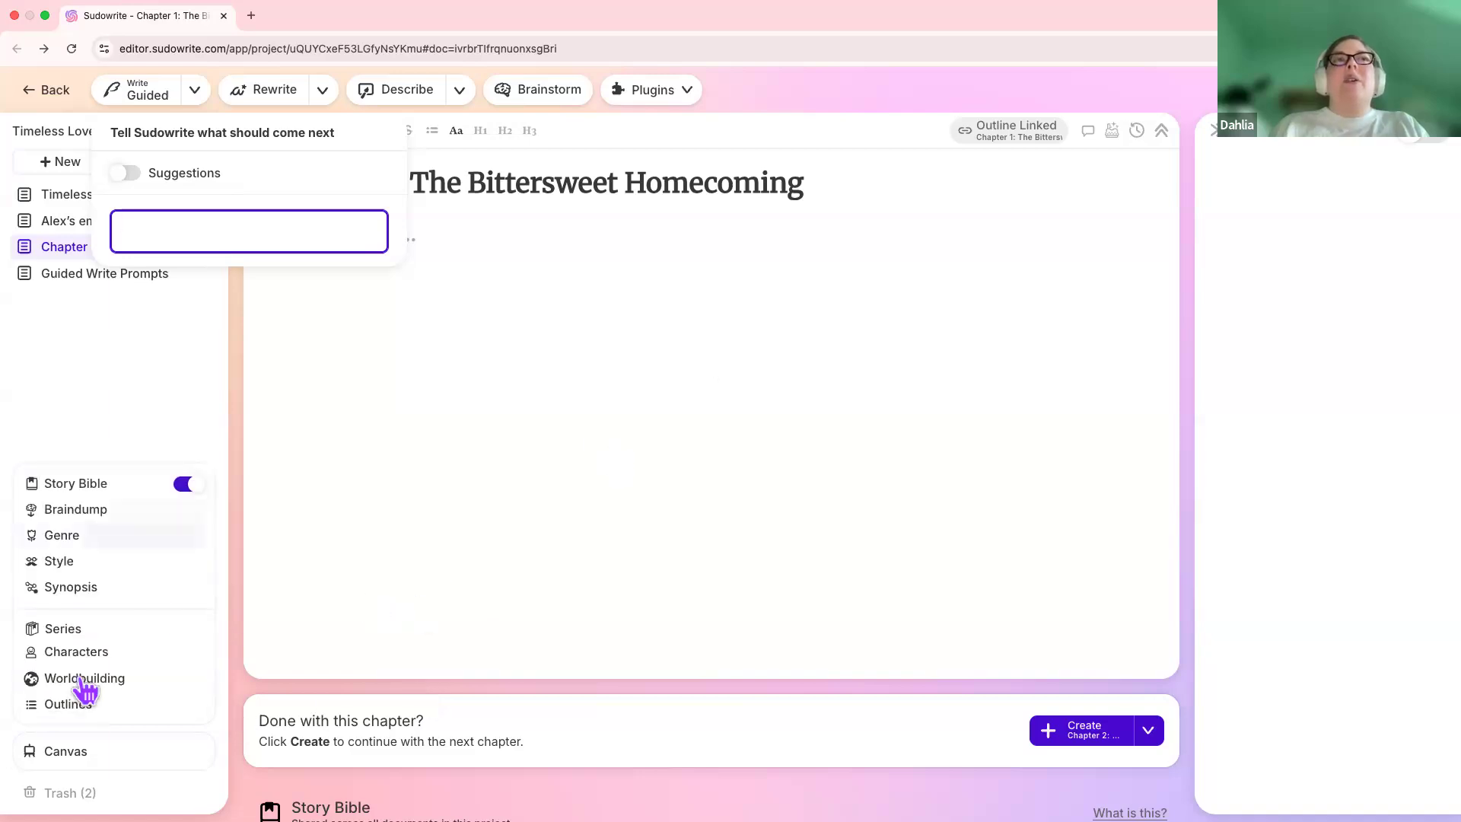
{"action": "left_click", "coordinate": [90, 706]}
{"action": "scroll", "coordinate": [323, 590], "scroll_direction": "down", "scroll_amount": 6}
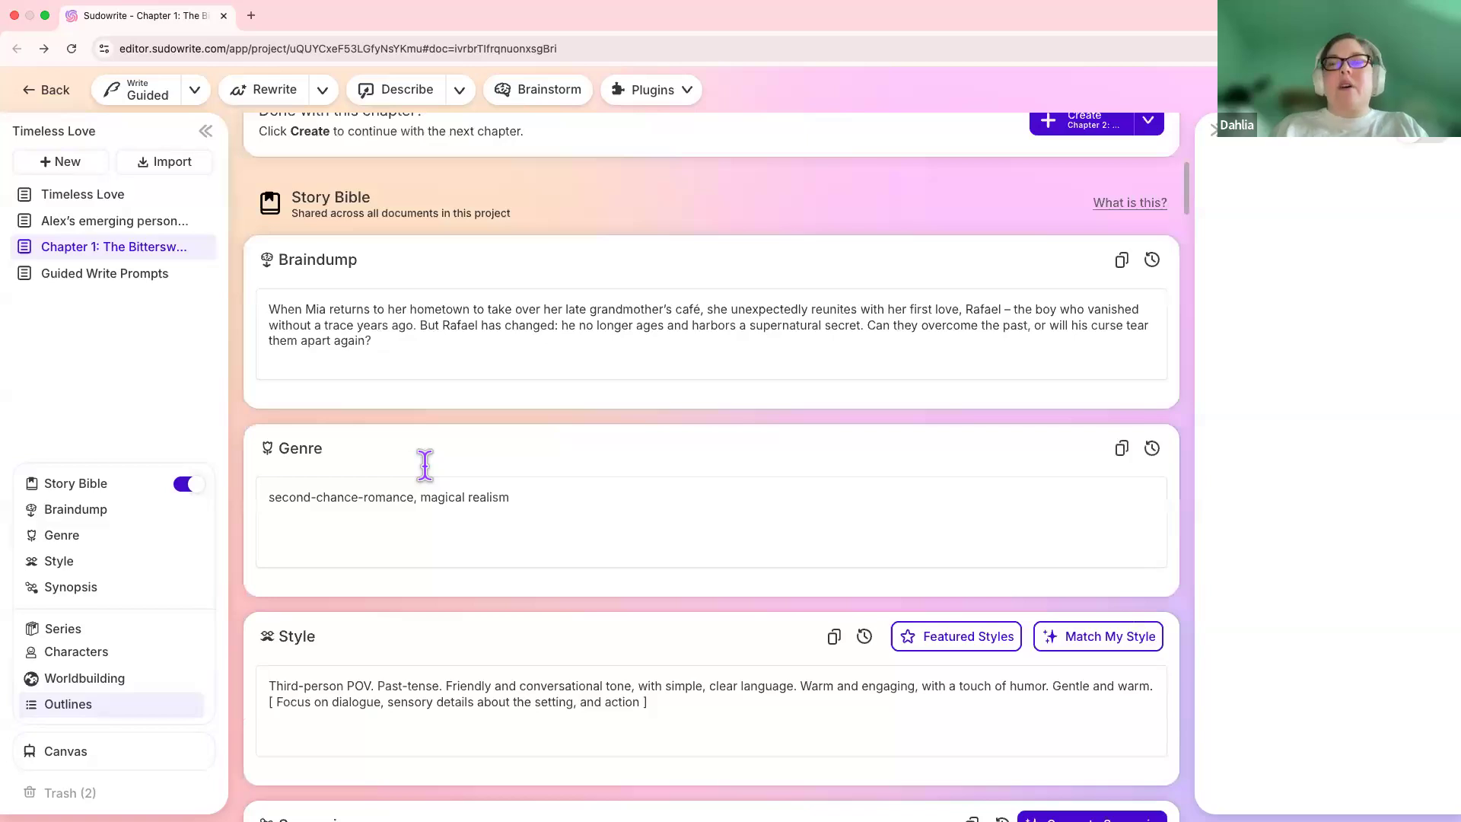
{"action": "scroll", "coordinate": [648, 477], "scroll_direction": "down", "scroll_amount": 15}
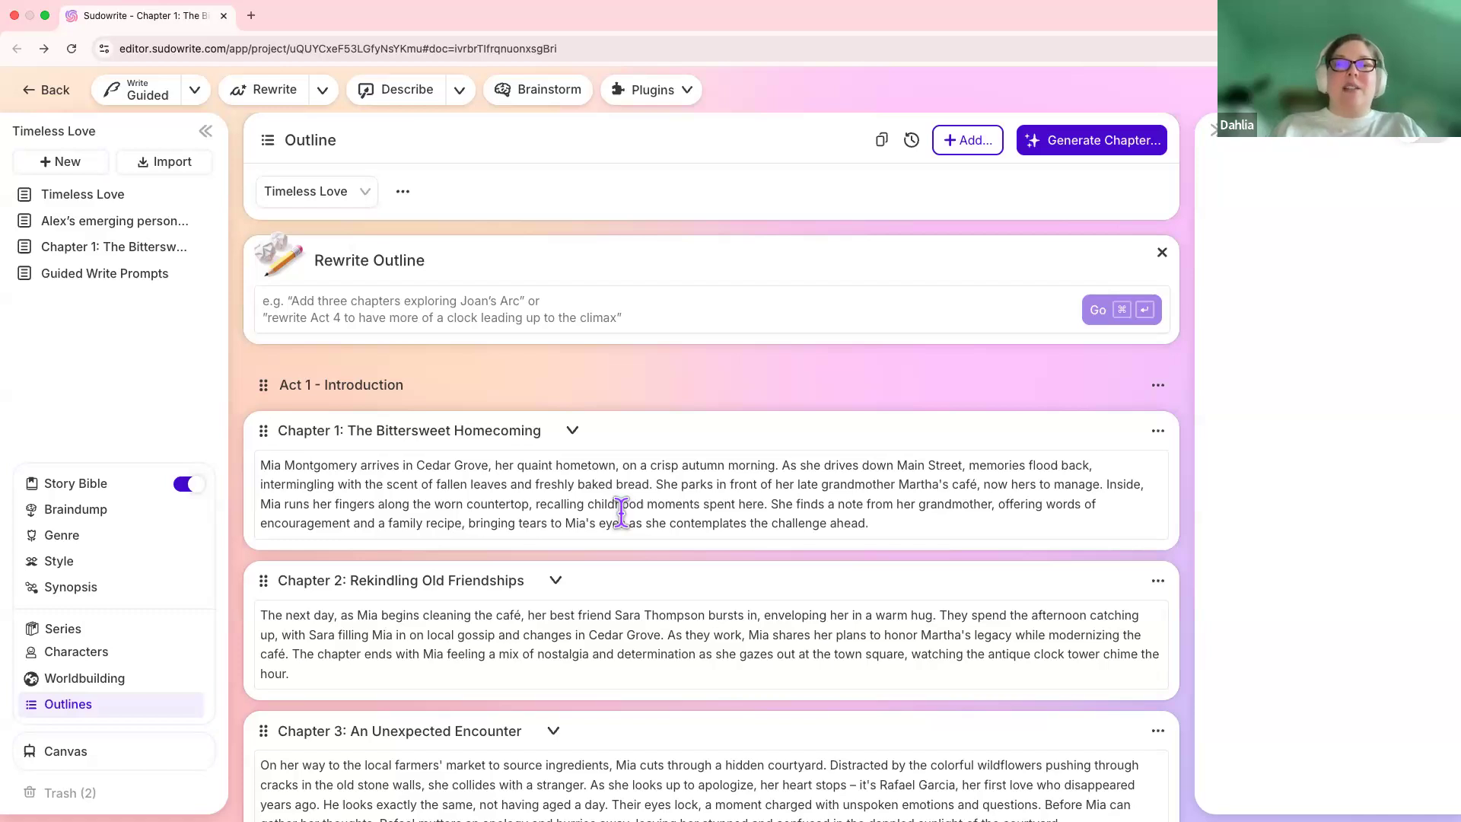
{"action": "scroll", "coordinate": [885, 525], "scroll_direction": "up", "scroll_amount": 3}
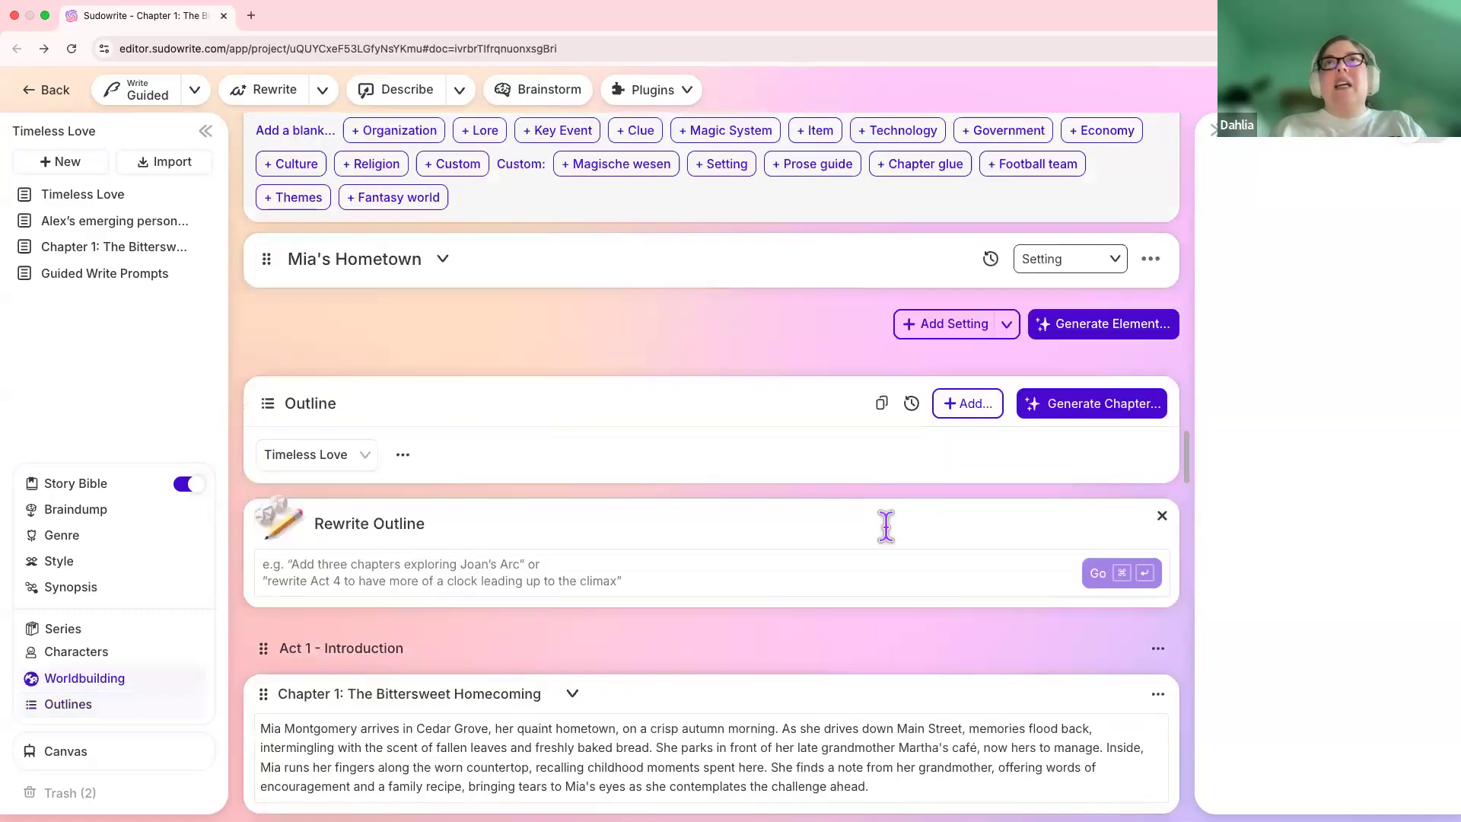
{"action": "scroll", "coordinate": [885, 525], "scroll_direction": "up", "scroll_amount": 7}
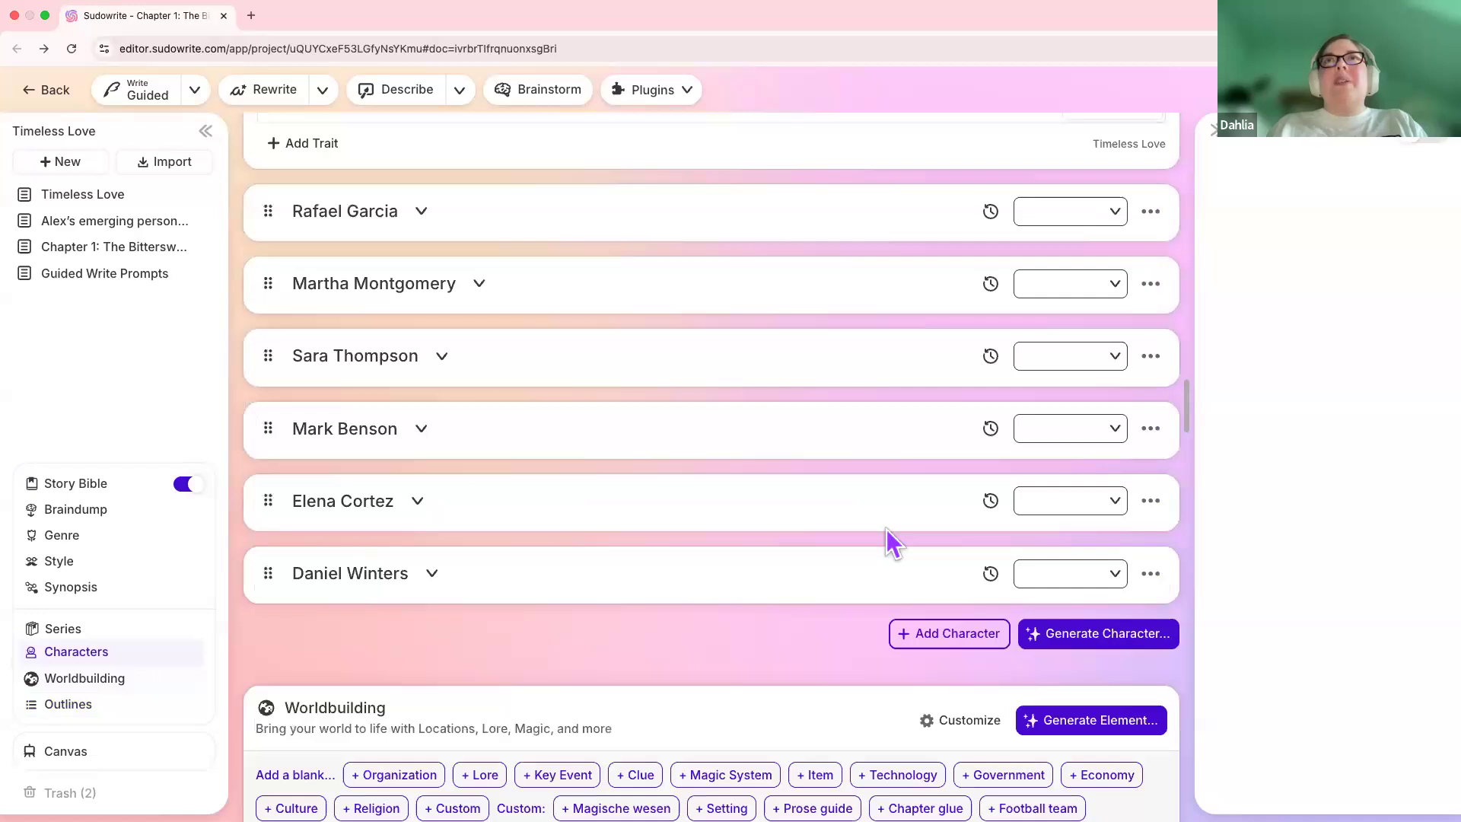
{"action": "scroll", "coordinate": [886, 528], "scroll_direction": "up", "scroll_amount": 10}
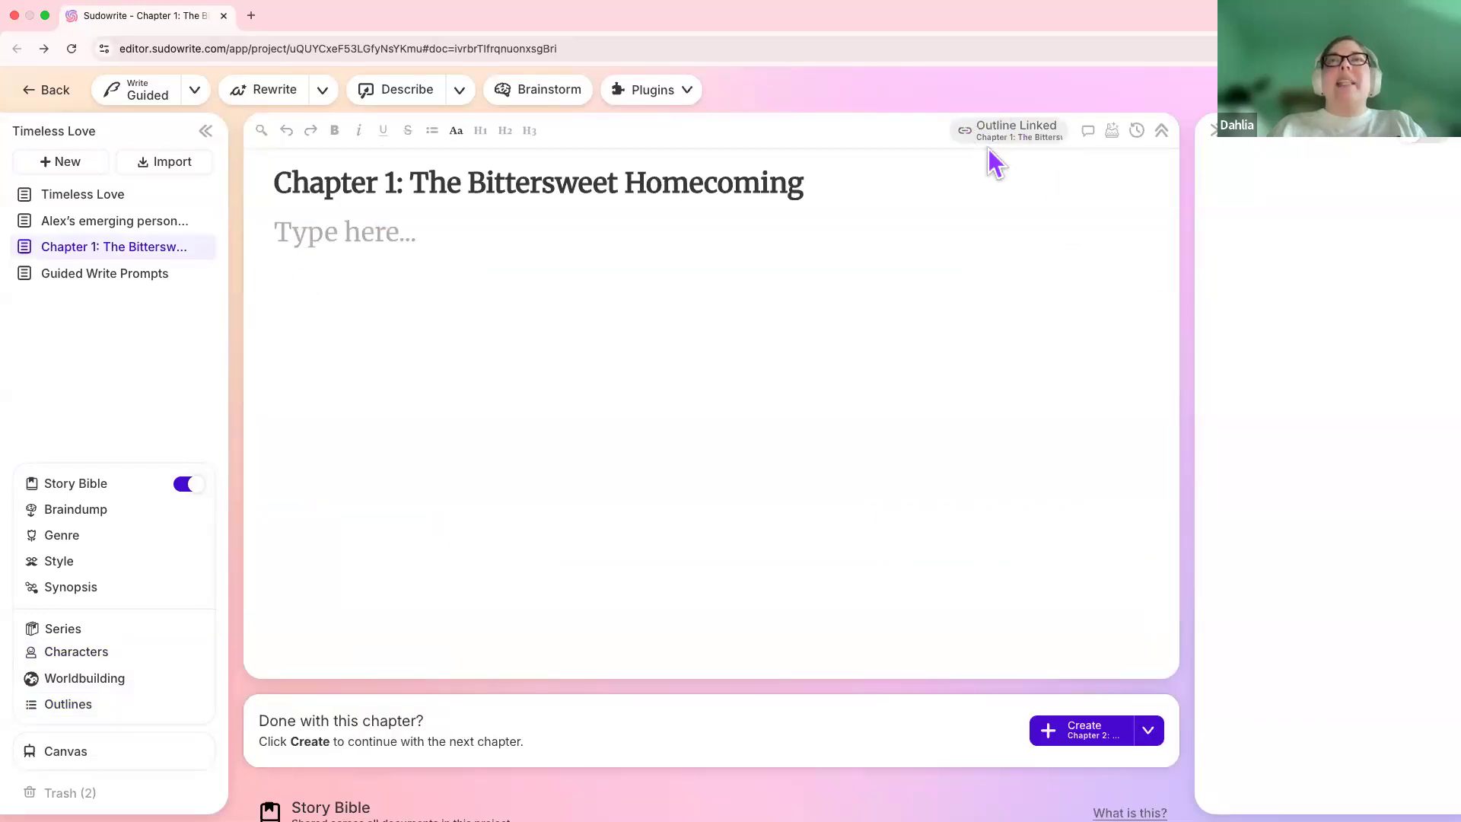
Unlink the document from its outline chapter and link it again to Chapter 1: The Bittersweet Homecoming
{"action": "left_click", "coordinate": [1050, 150]}
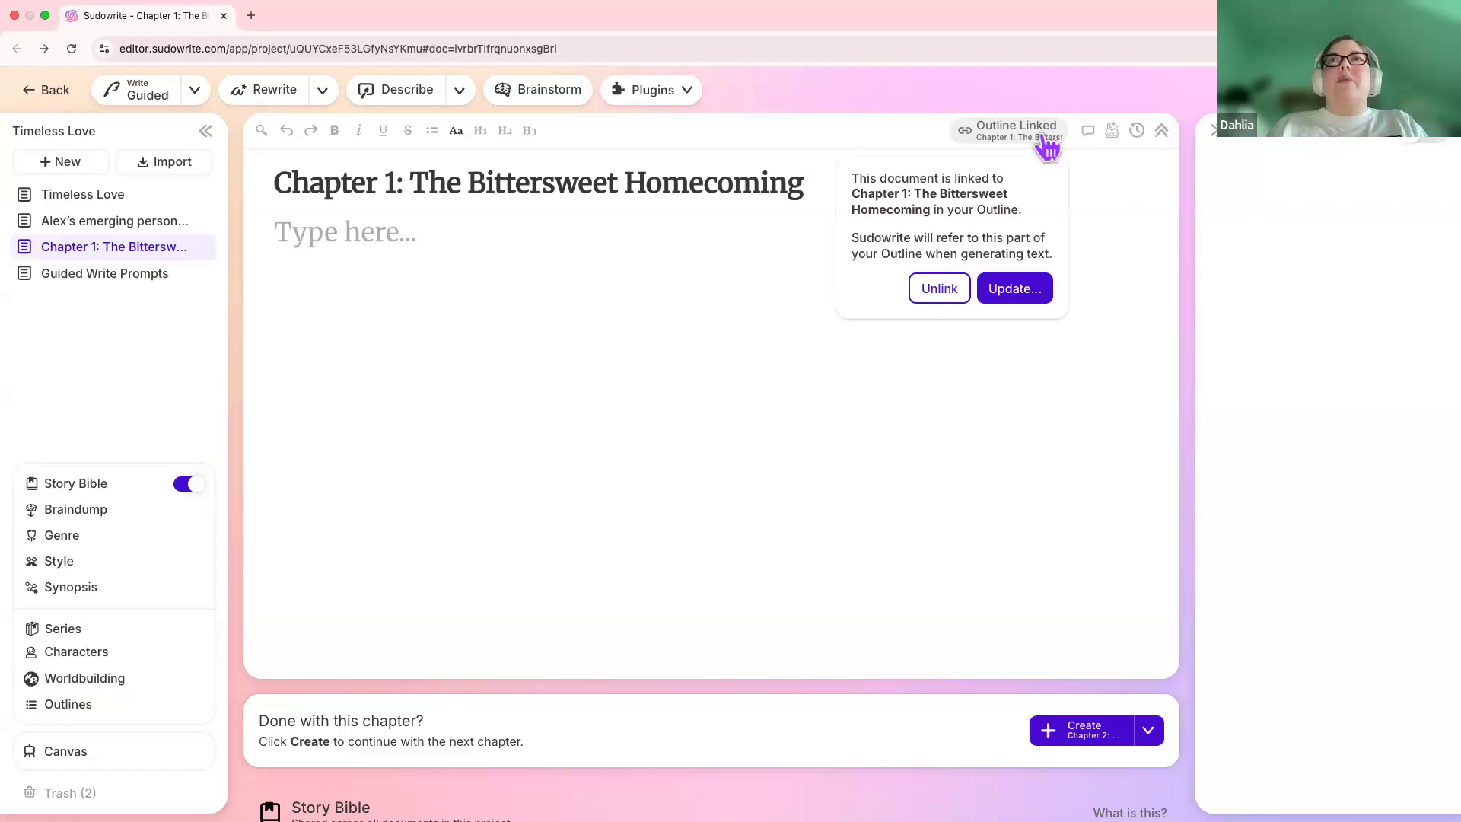
{"action": "left_click", "coordinate": [947, 287]}
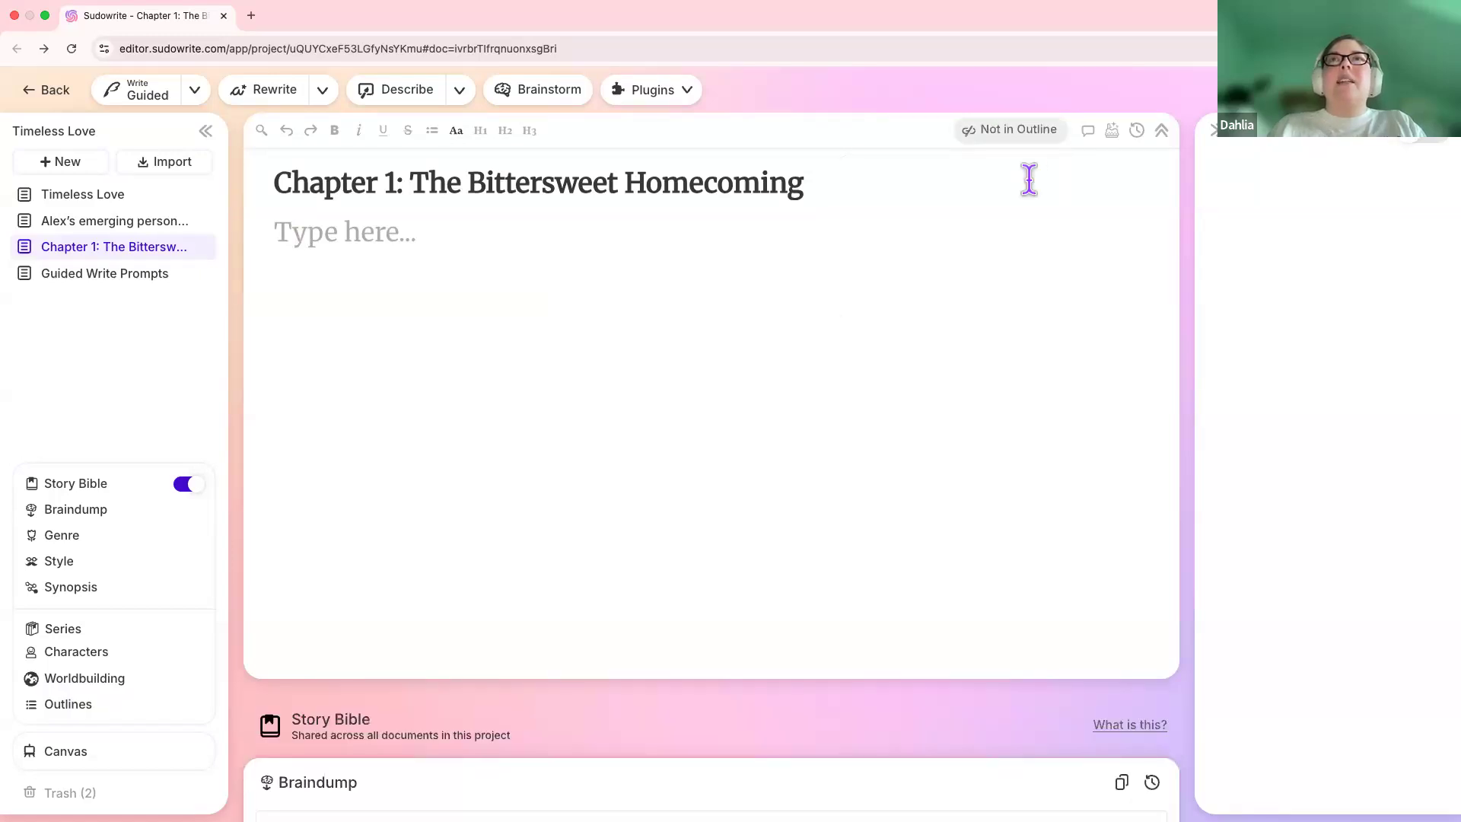
{"action": "left_click", "coordinate": [1004, 139]}
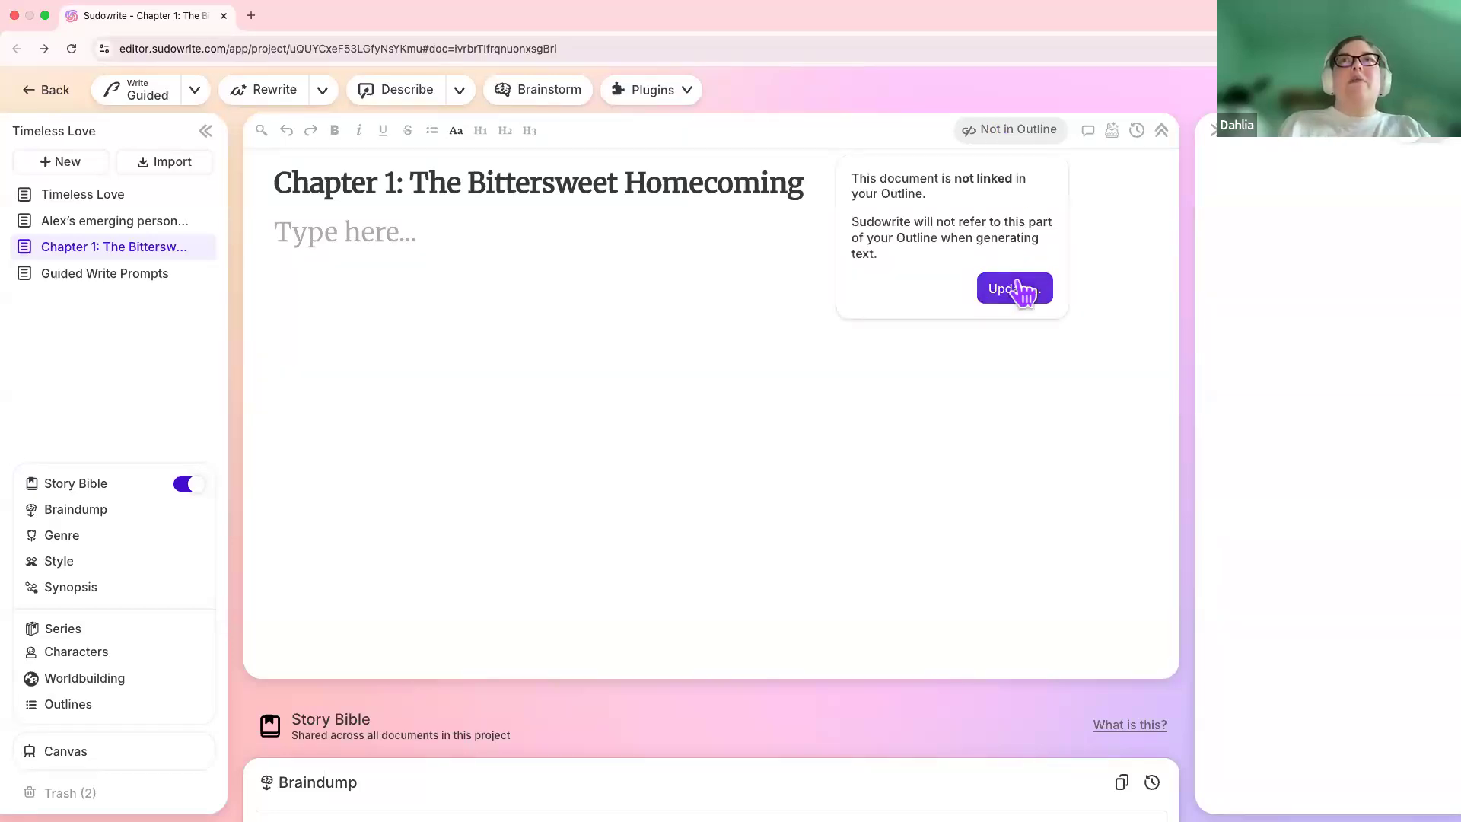
{"action": "left_click", "coordinate": [1019, 295]}
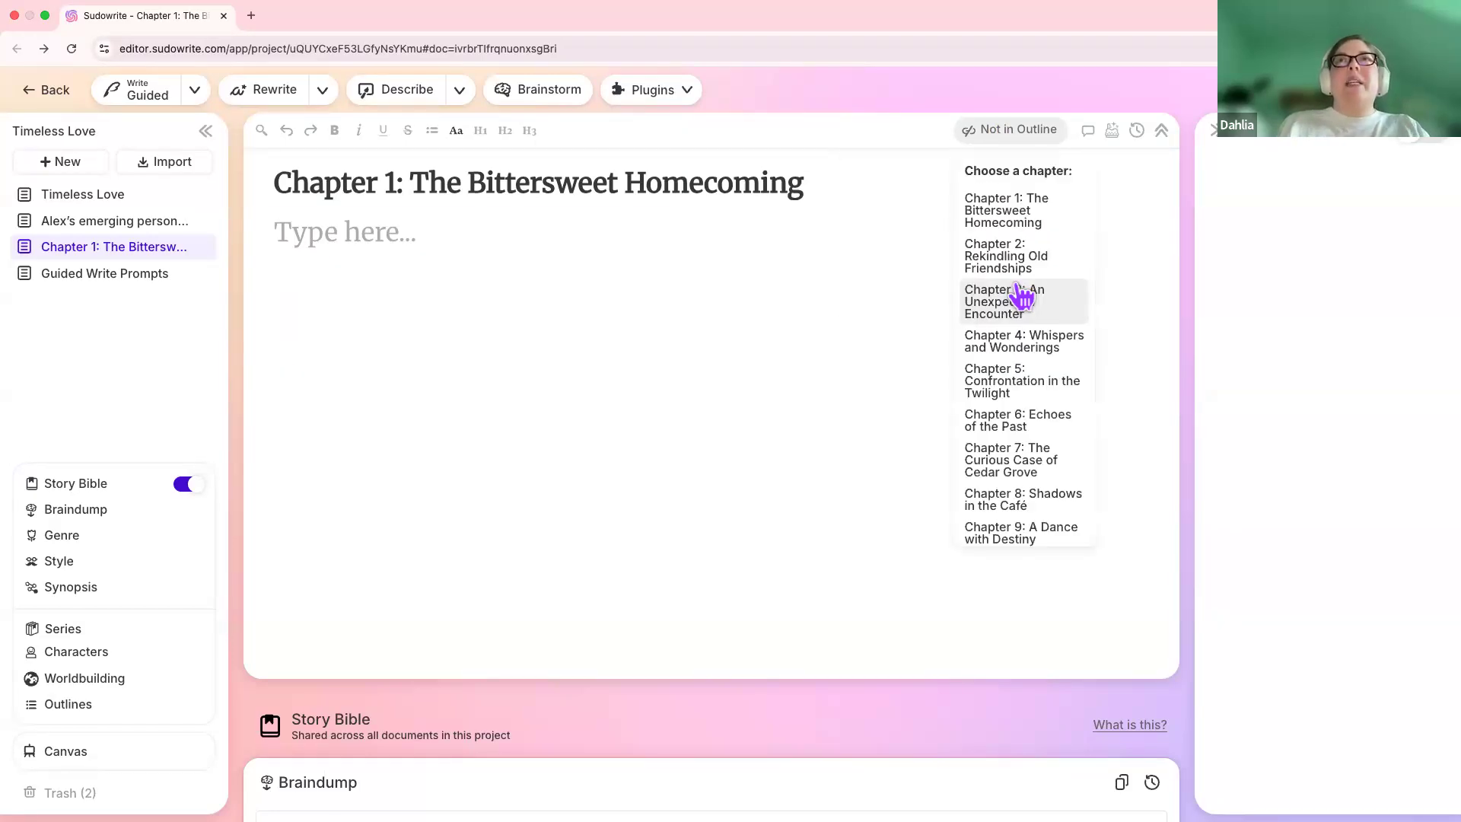
{"action": "left_click", "coordinate": [1011, 219]}
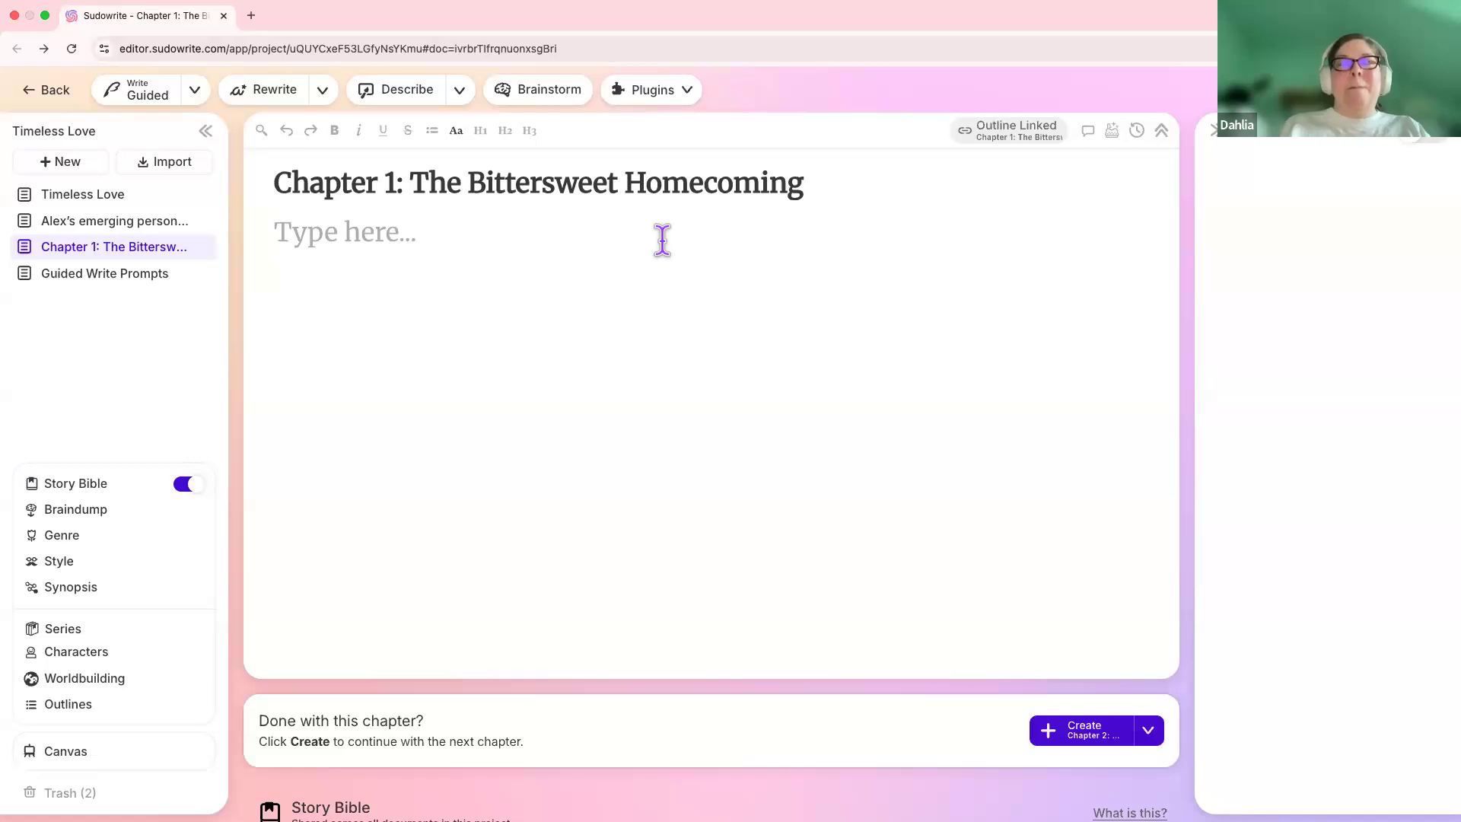
Switch Write to Tone Shift to show its tone options, return to Guided mode and close the instruction box
{"action": "left_click", "coordinate": [194, 93]}
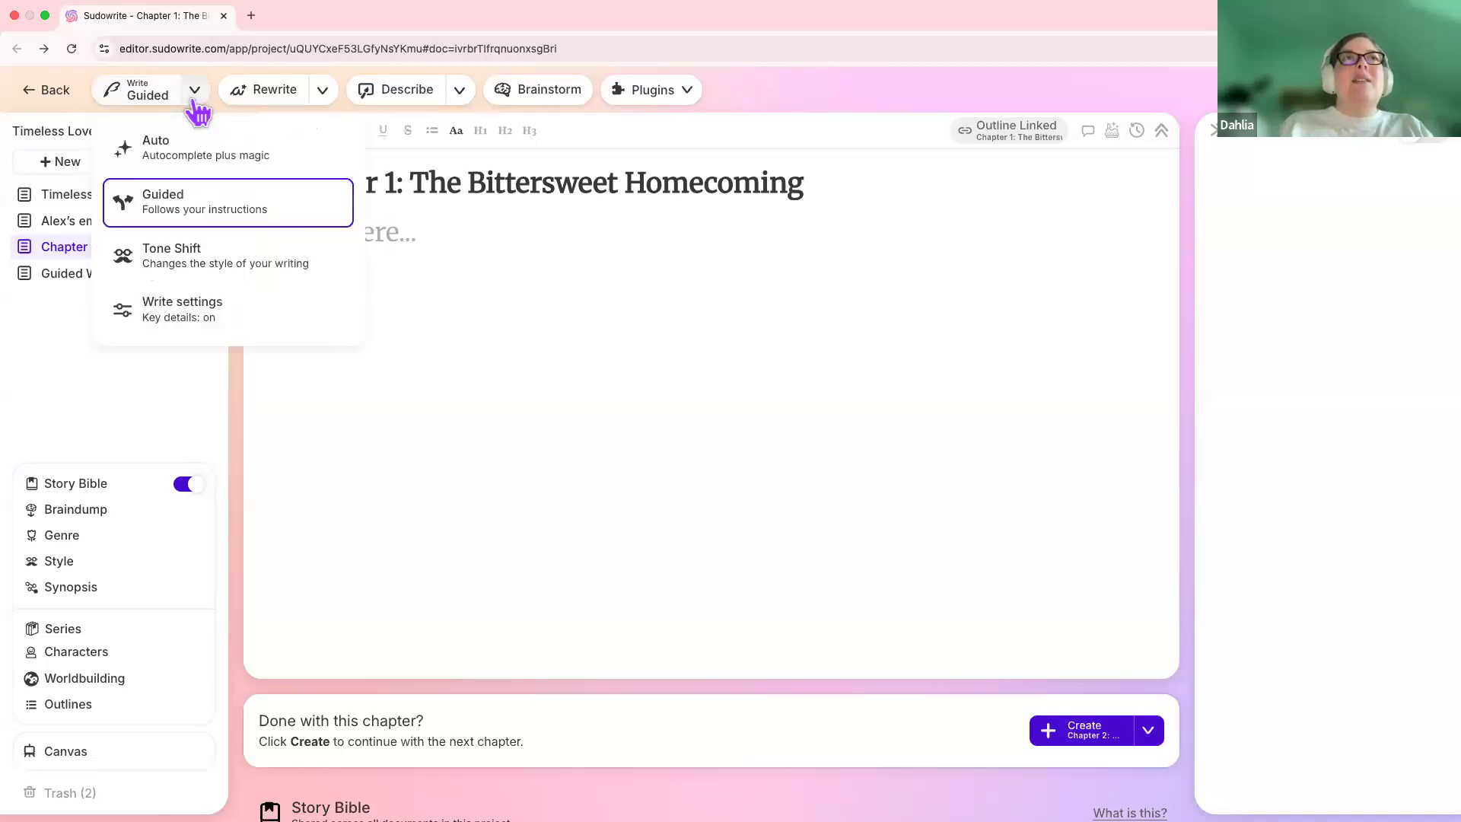
{"action": "left_click", "coordinate": [190, 257]}
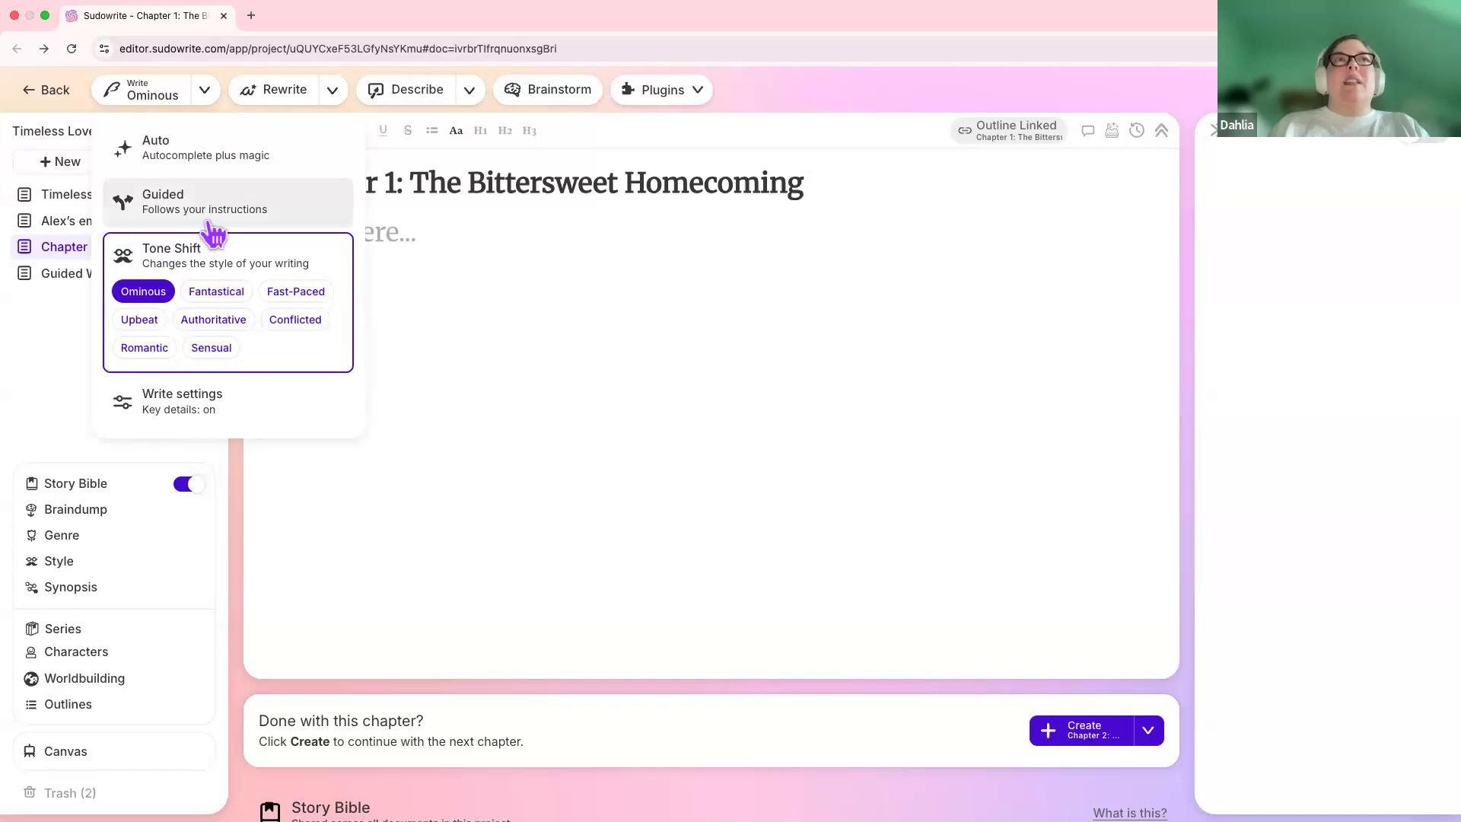
{"action": "left_click", "coordinate": [232, 202]}
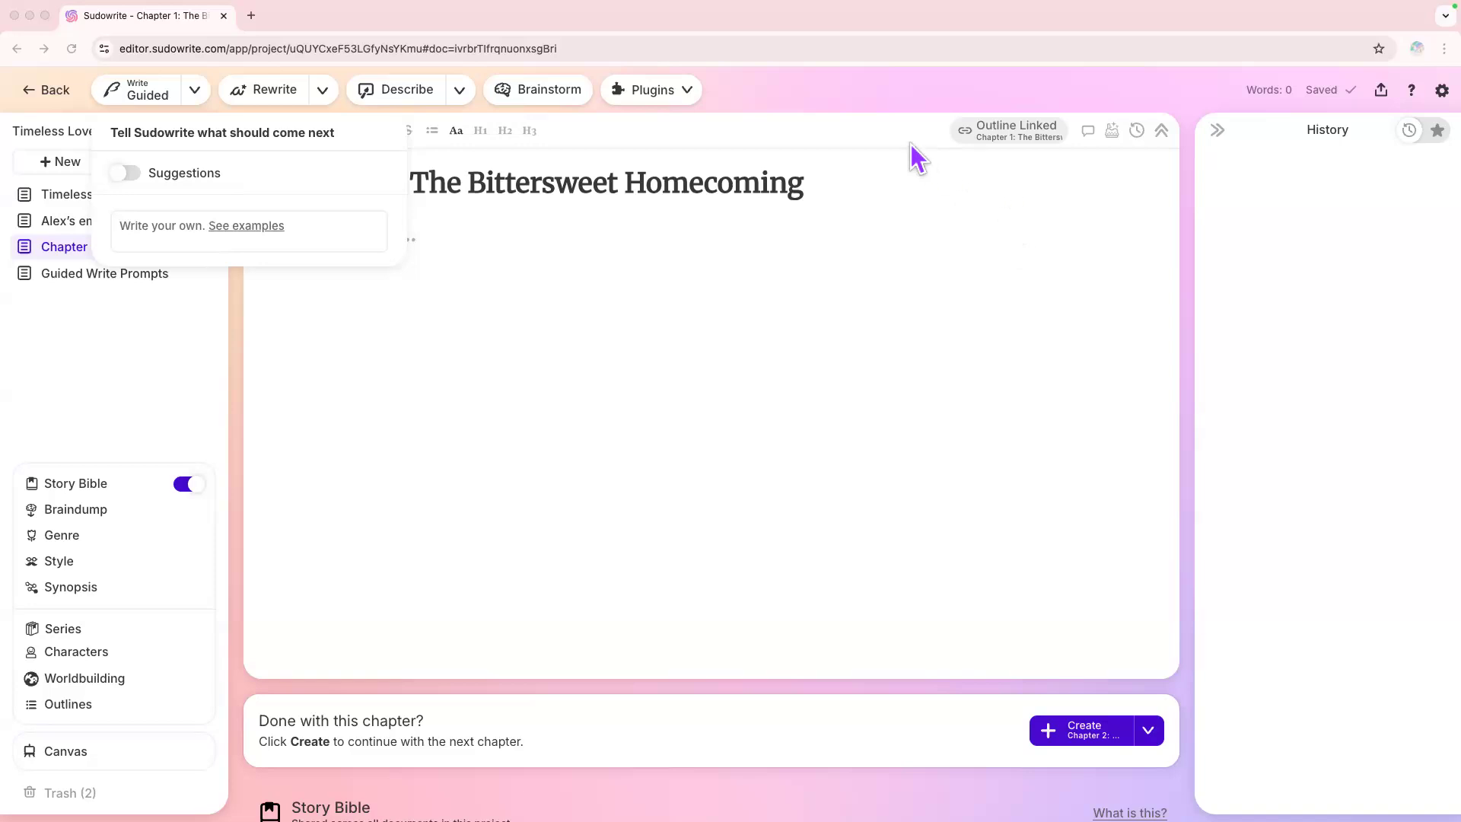
{"action": "left_click", "coordinate": [883, 445]}
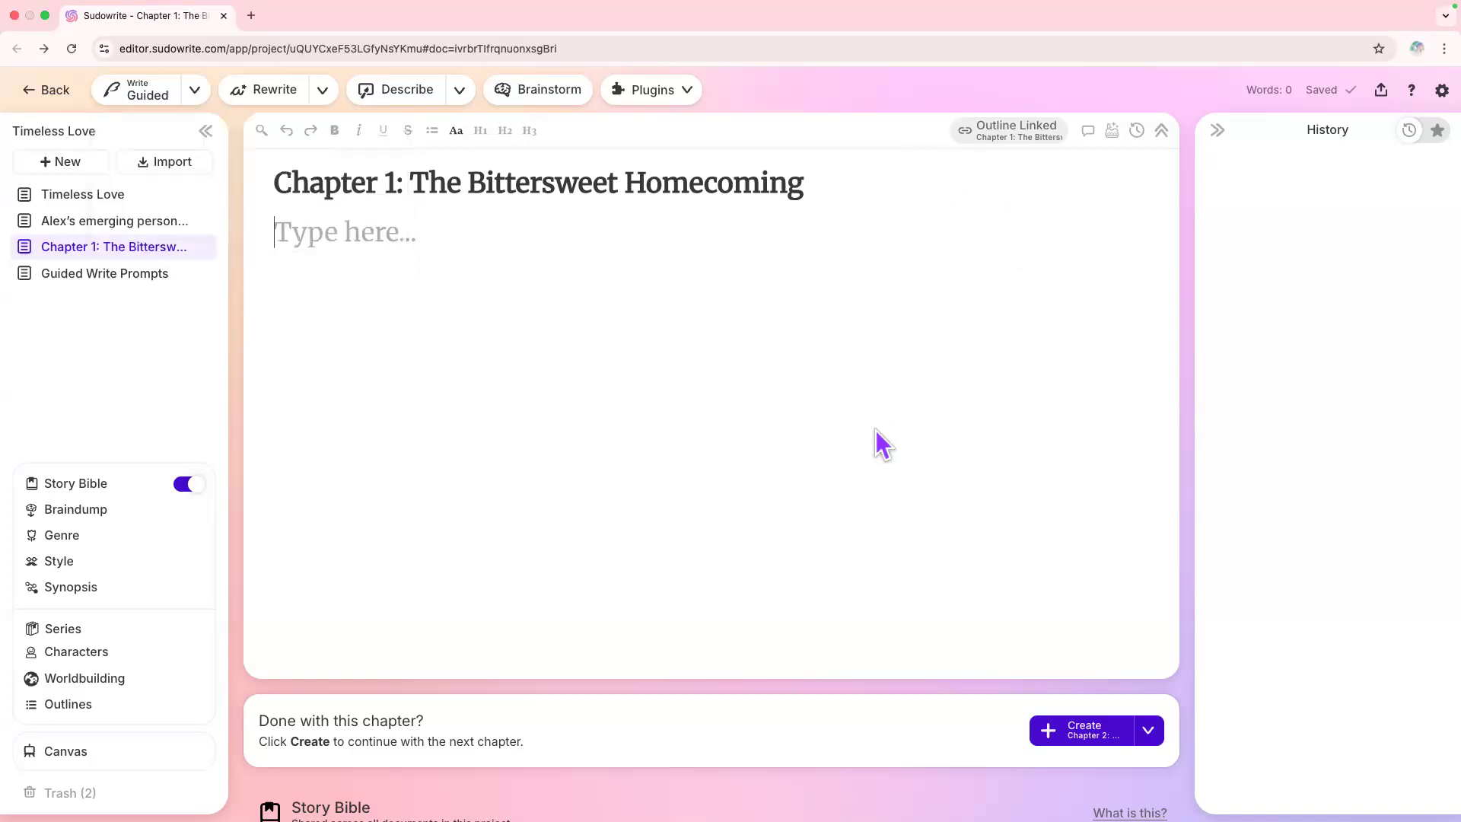
Open the Draft scenes for Chapter 1, review the Story Bible's Outline, Characters and Synopsis, and return to the Draft
{"action": "left_click", "coordinate": [1112, 131]}
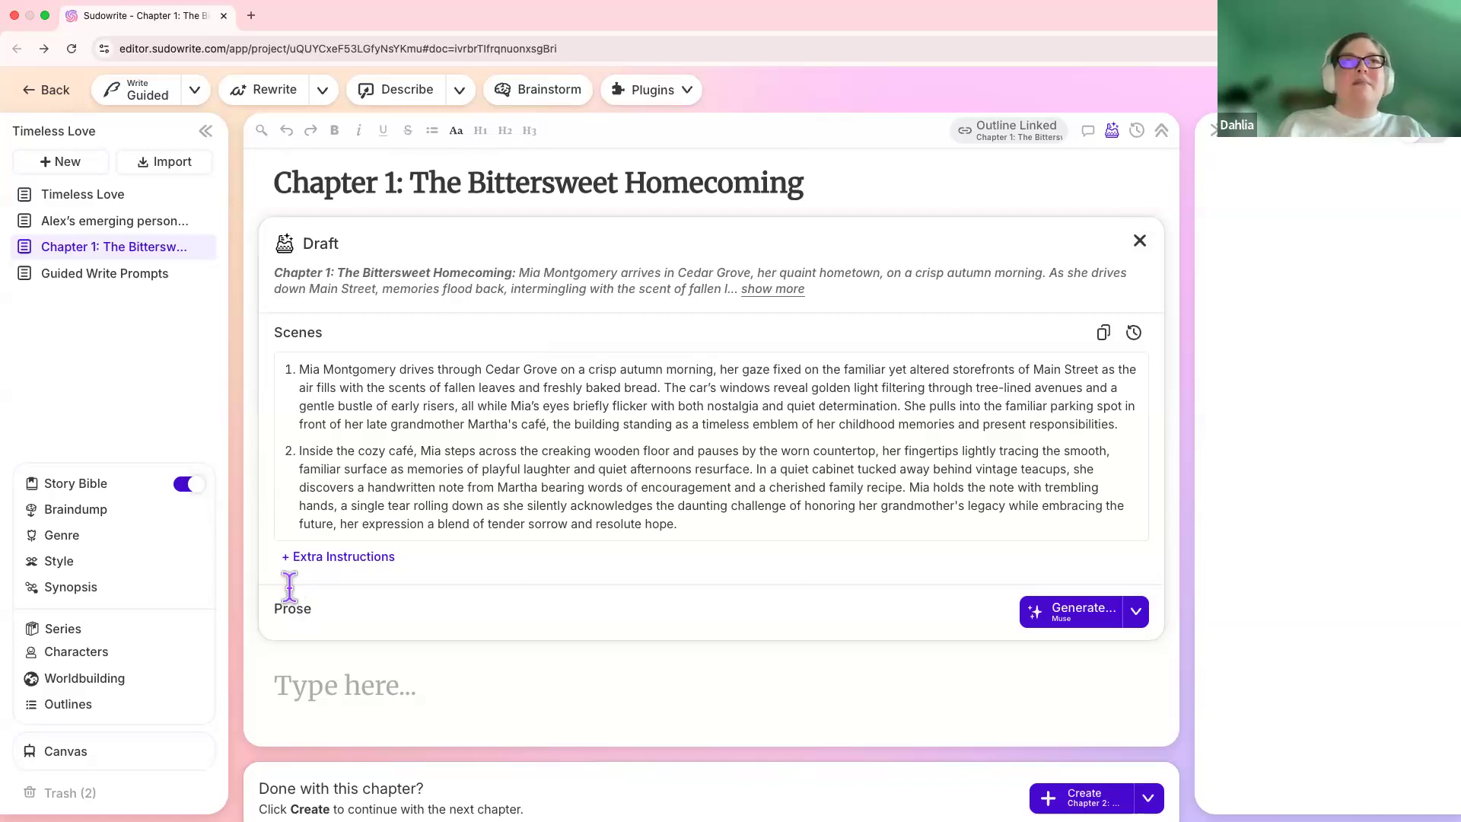
{"action": "left_click", "coordinate": [87, 711]}
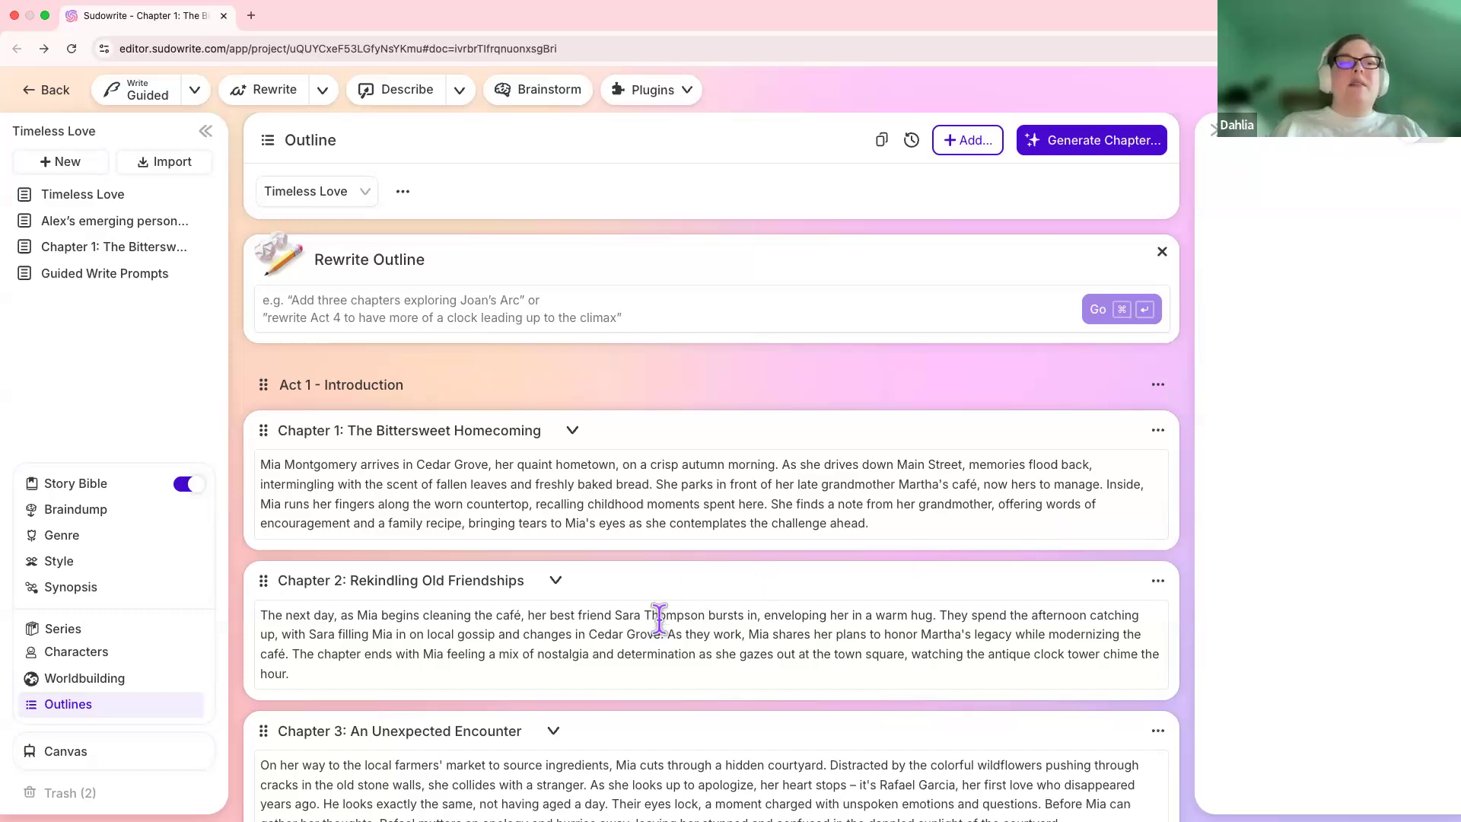
{"action": "scroll", "coordinate": [658, 618], "scroll_direction": "up", "scroll_amount": 15}
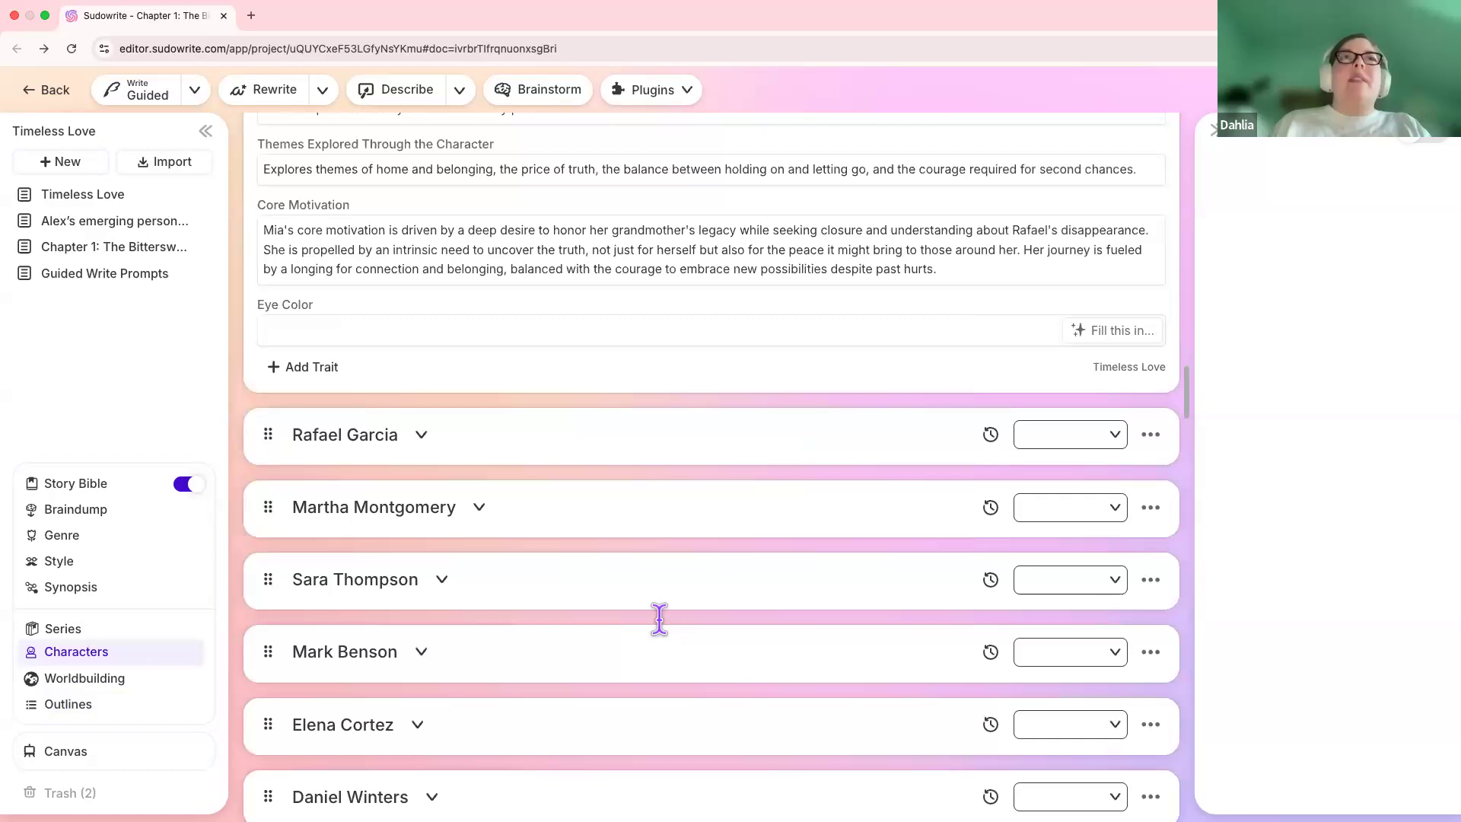
{"action": "scroll", "coordinate": [348, 681], "scroll_direction": "up", "scroll_amount": 8}
{"action": "scroll", "coordinate": [347, 686], "scroll_direction": "up", "scroll_amount": 20}
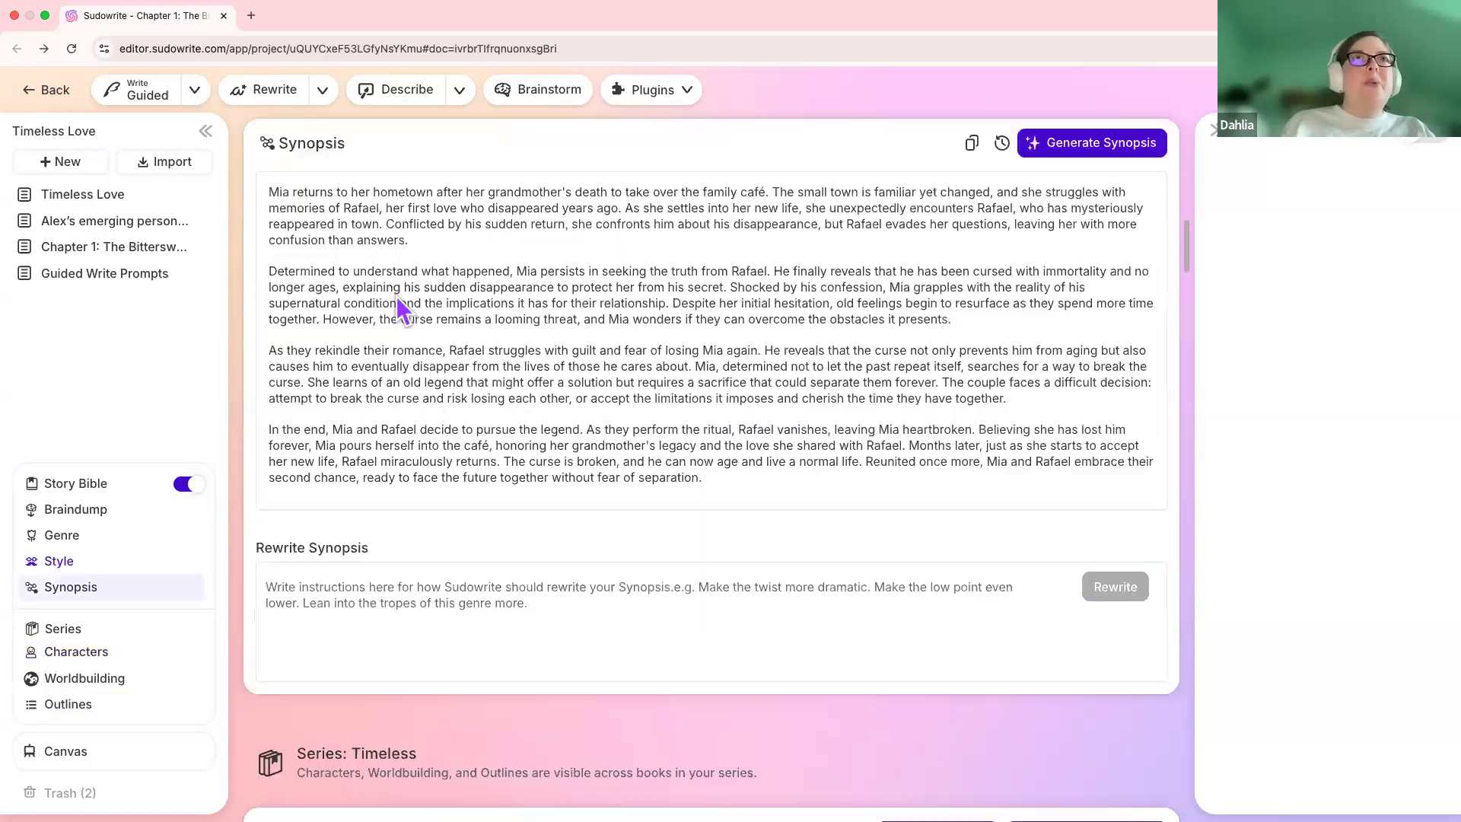
{"action": "left_click", "coordinate": [324, 92]}
{"action": "left_click", "coordinate": [313, 696]}
{"action": "left_click", "coordinate": [314, 696]}
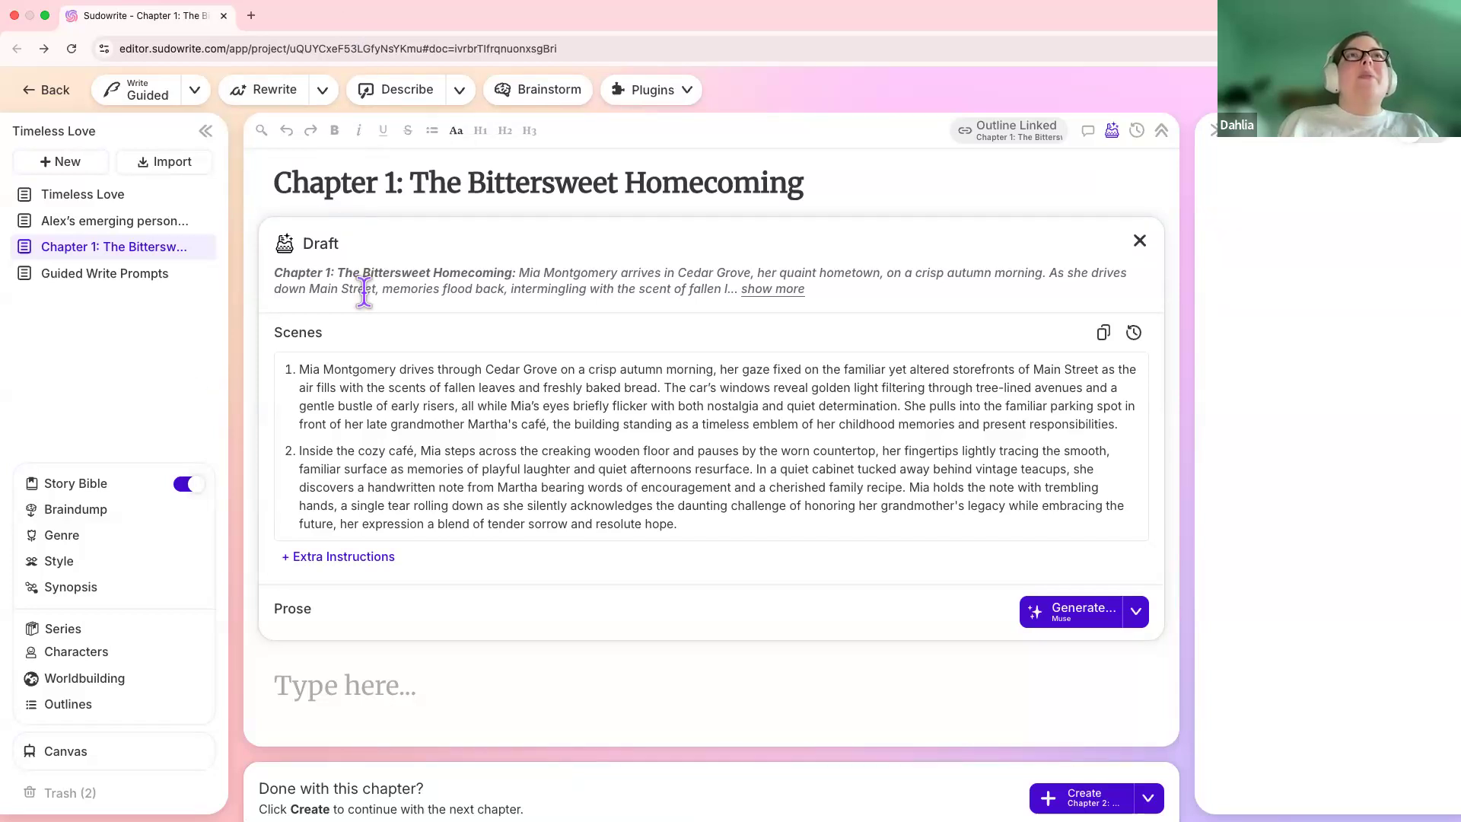
Switch to the Guided Write Prompts document, select the first Chapter 1 scene, and open and dismiss Quick Edit for it
{"action": "key", "text": "ctrl+Left"}
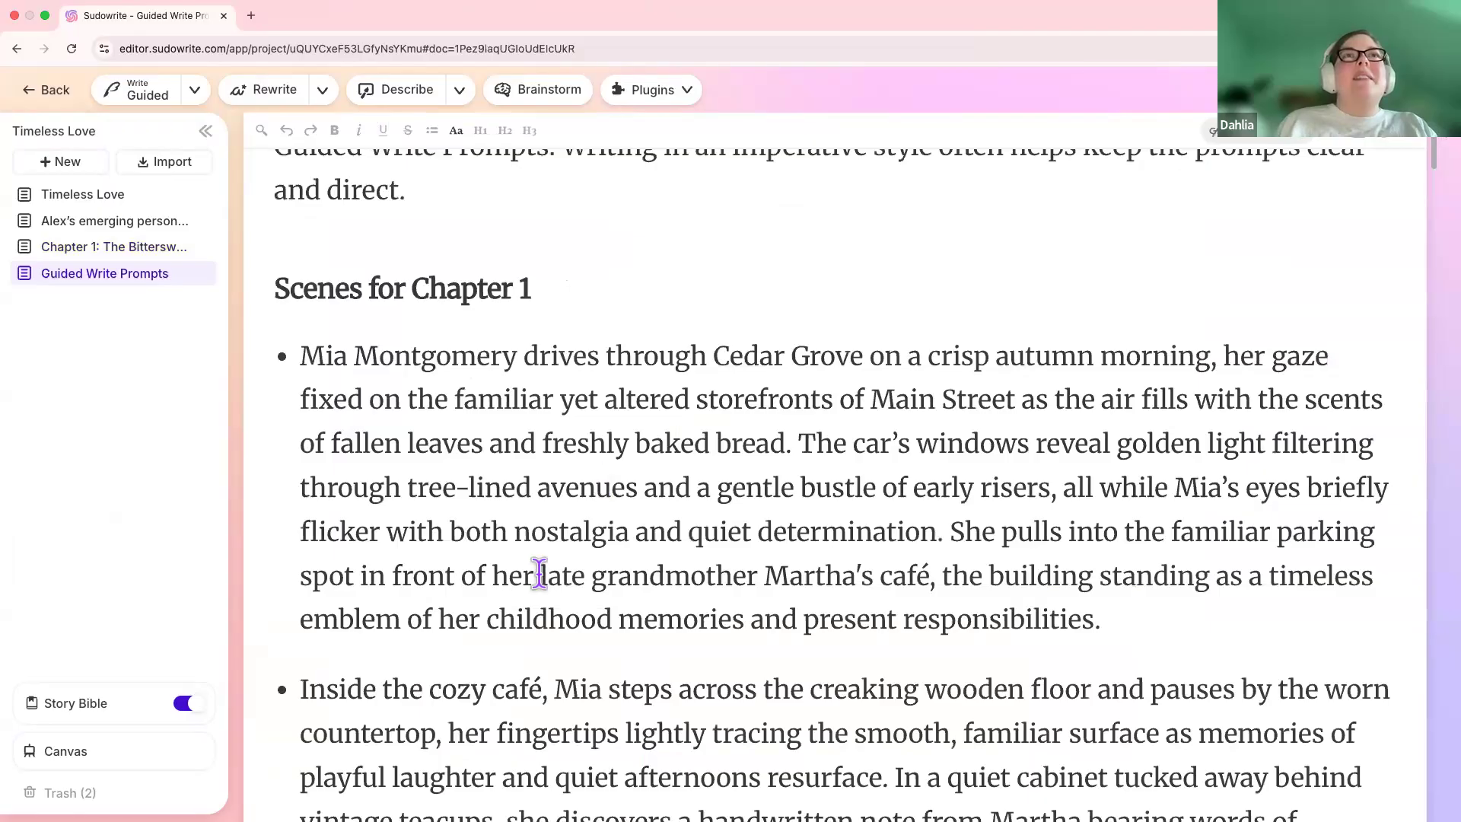
{"action": "scroll", "coordinate": [473, 568], "scroll_direction": "up", "scroll_amount": 1}
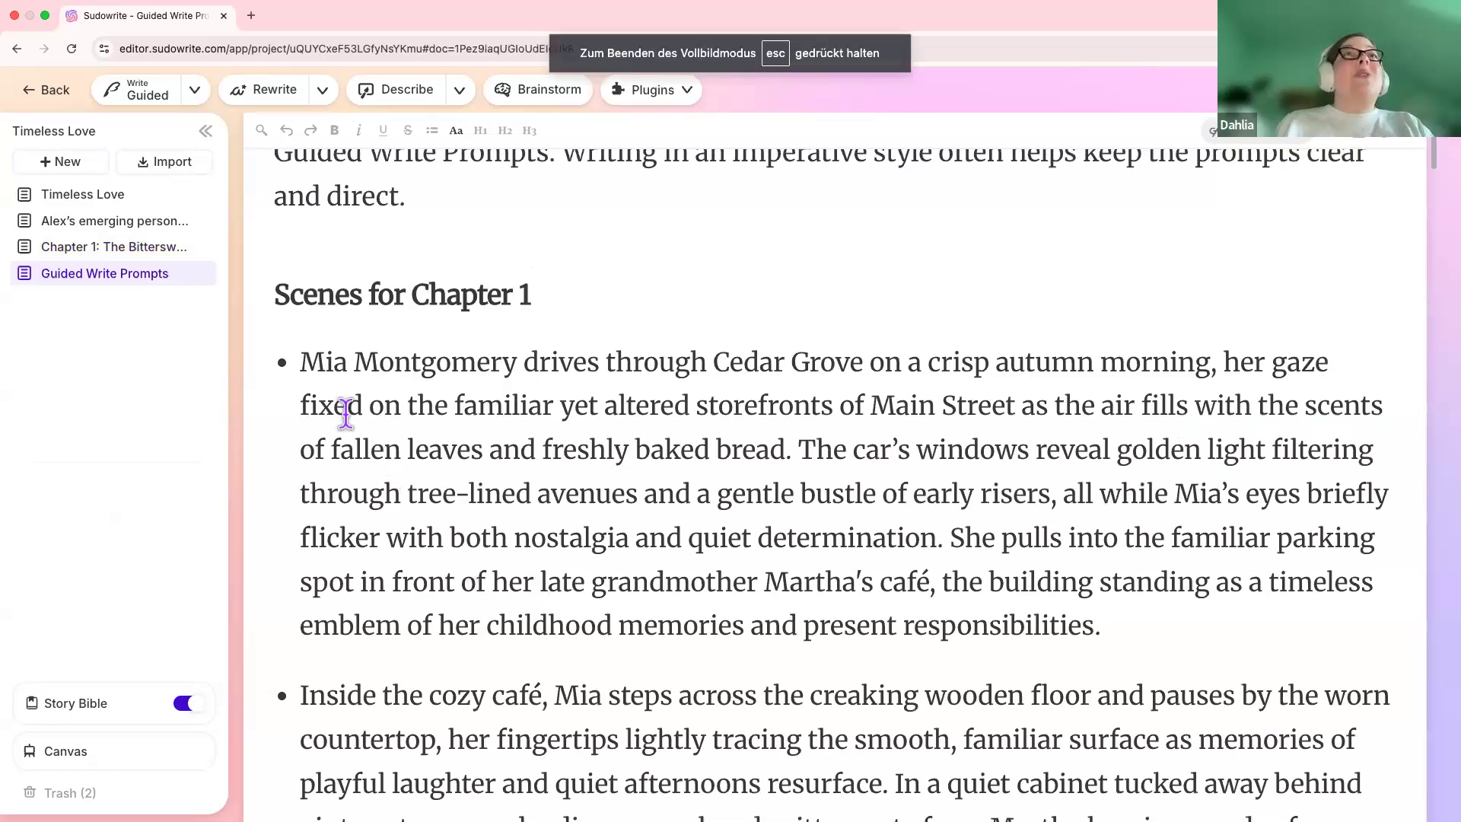
{"action": "scroll", "coordinate": [295, 362], "scroll_direction": "up", "scroll_amount": 1}
{"action": "left_click_drag", "start_coordinate": [296, 363], "coordinate": [1100, 622]}
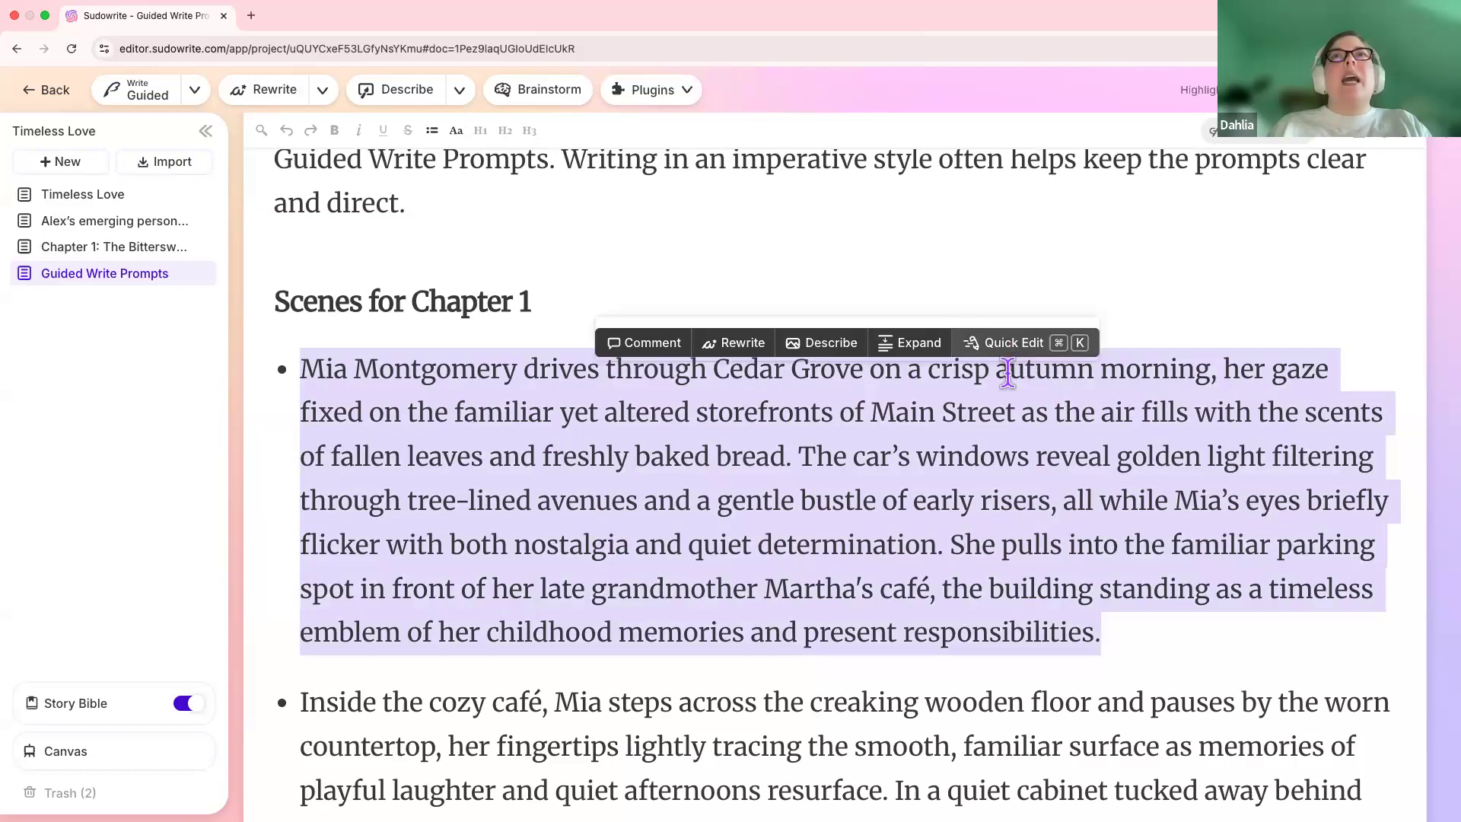
{"action": "left_click", "coordinate": [1006, 346]}
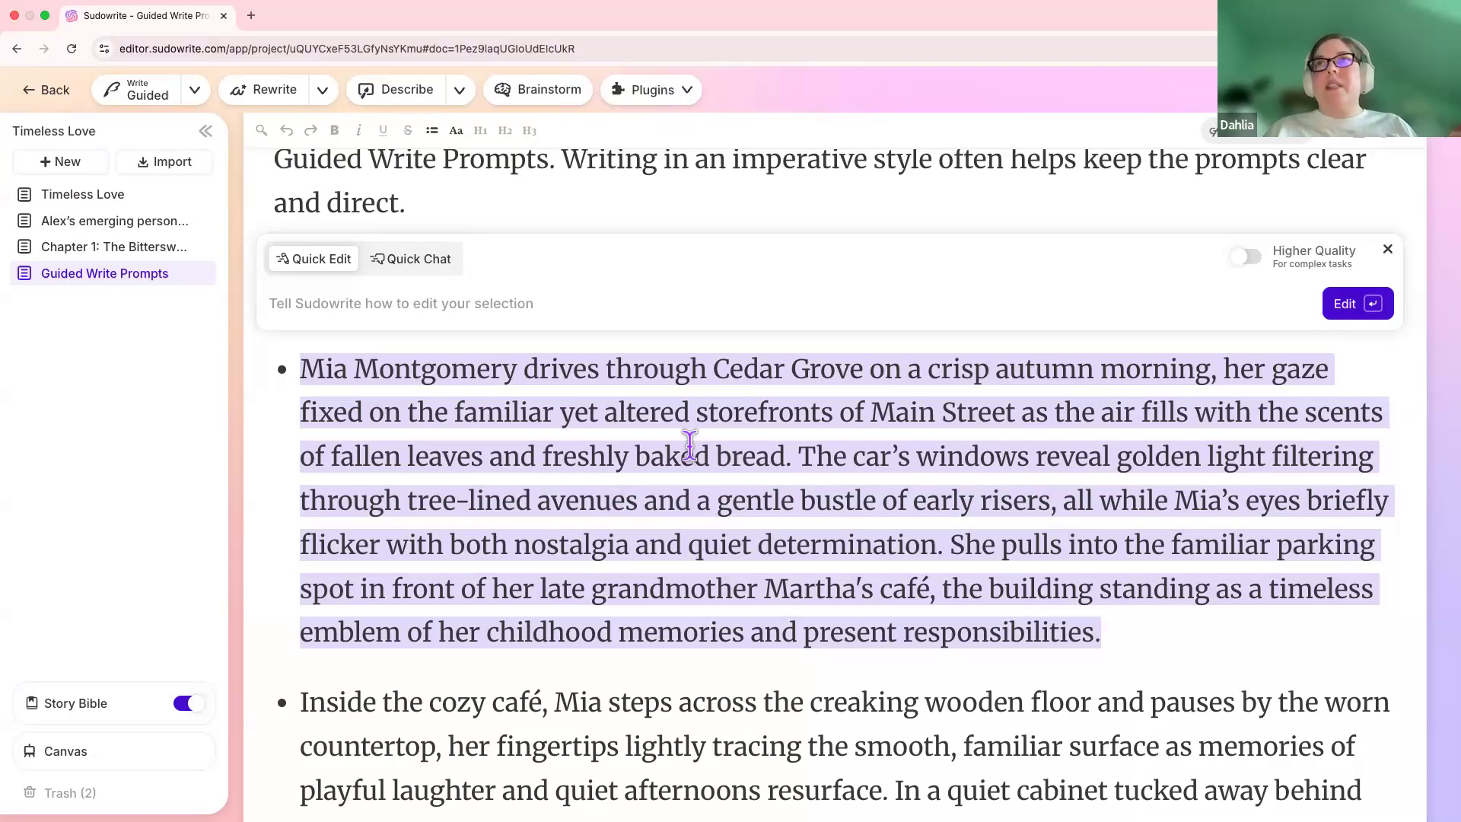
{"action": "left_click", "coordinate": [803, 454]}
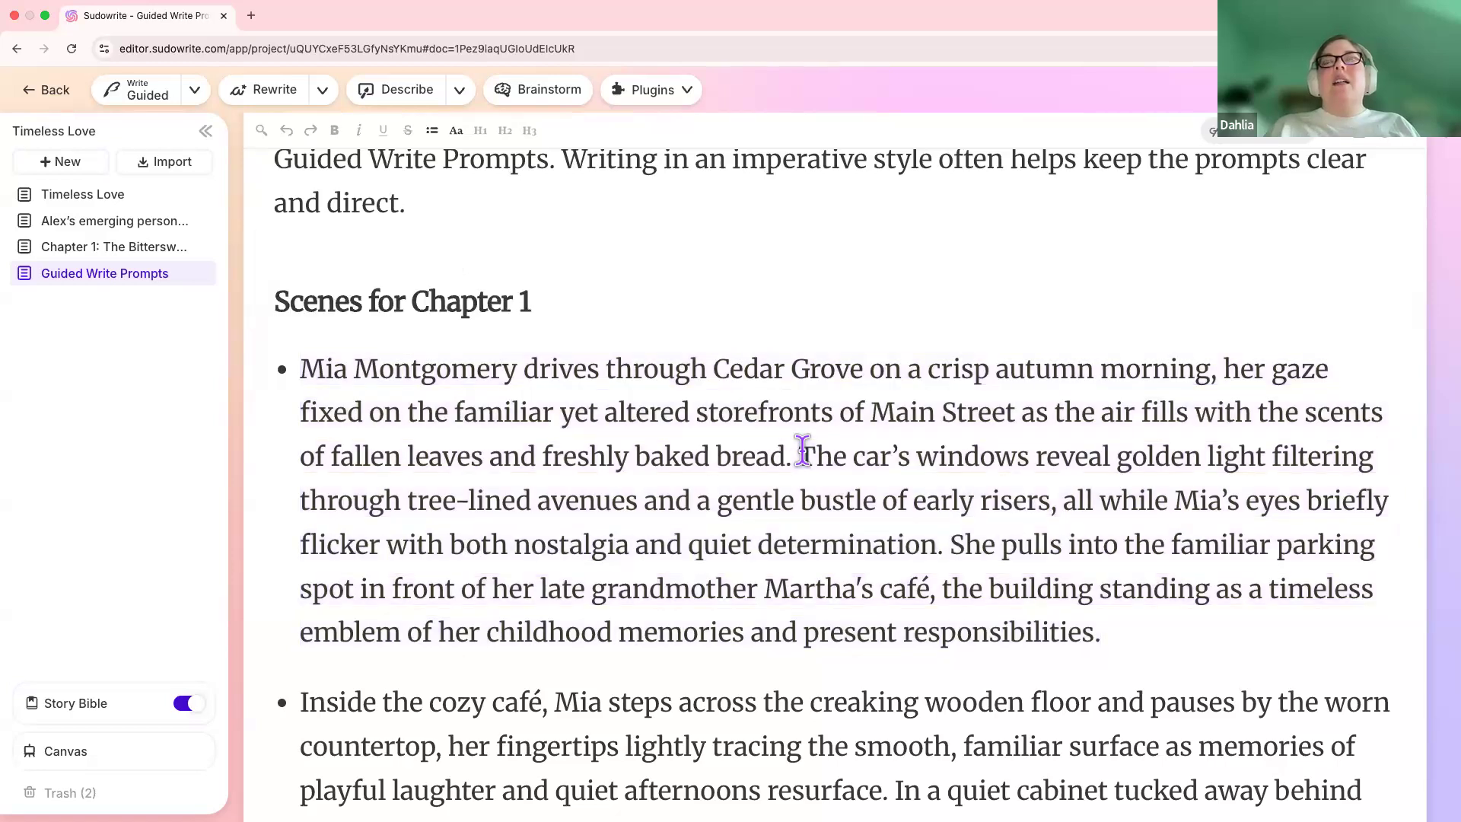
Highlight the first scene's text from "The car's windows" to its end, and clear the selection
{"action": "left_click_drag", "start_coordinate": [798, 456], "coordinate": [998, 500]}
{"action": "left_click_drag", "start_coordinate": [1119, 625], "coordinate": [1119, 625]}
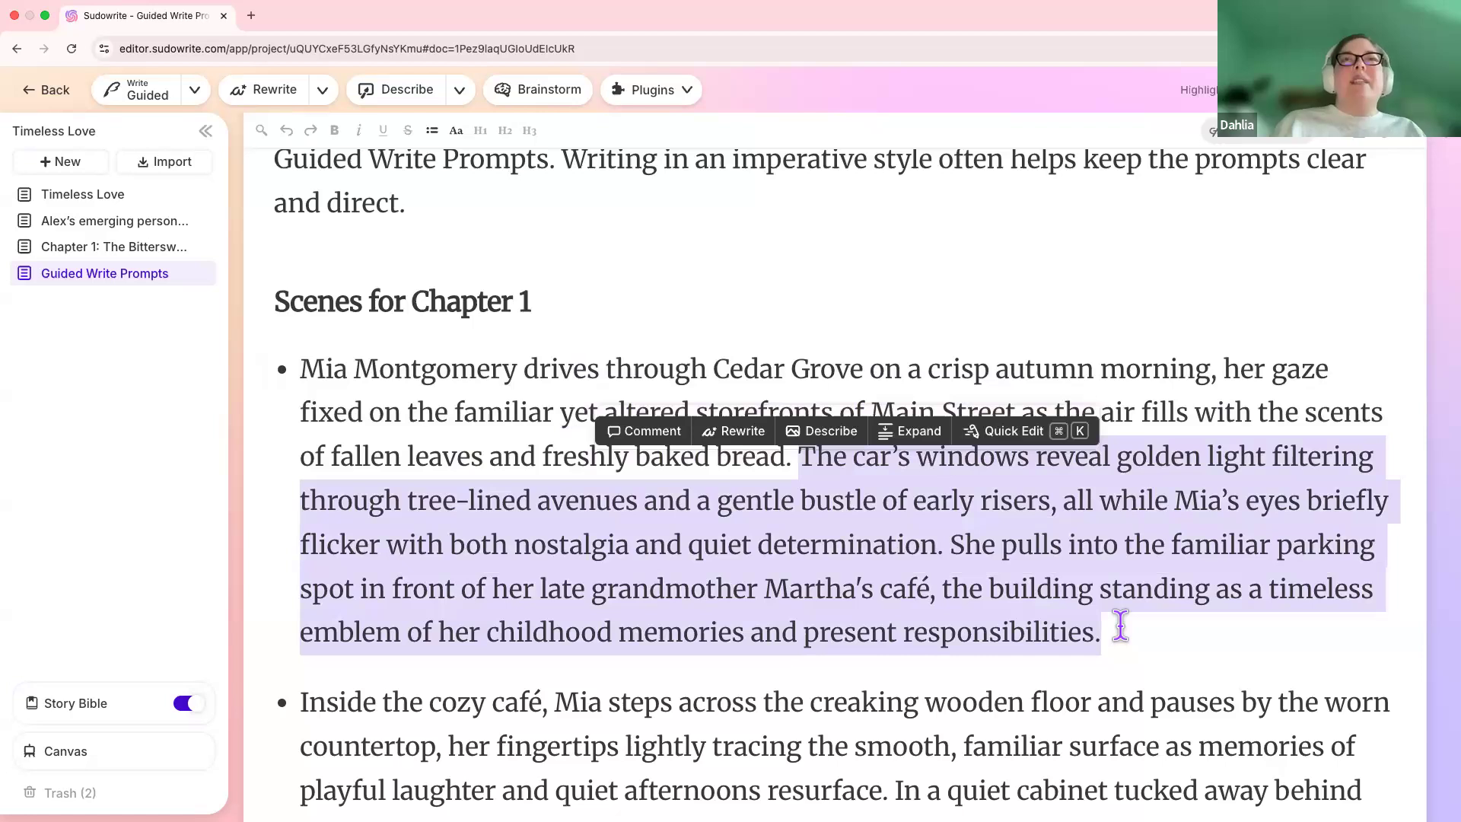
{"action": "left_click", "coordinate": [792, 462]}
{"action": "left_click", "coordinate": [793, 453]}
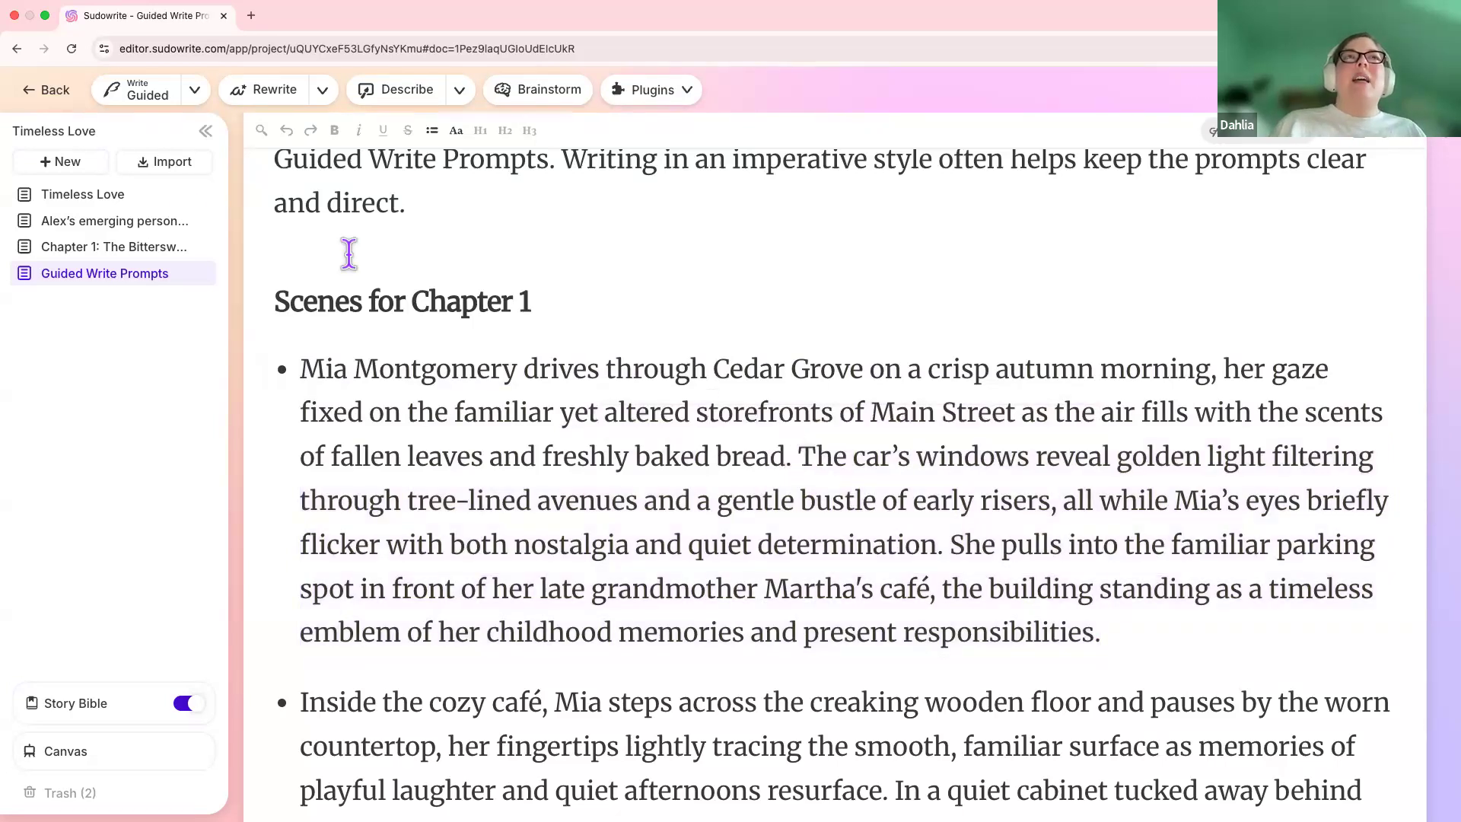
Open Guided Write's instruction box from the Guided Write Prompts document and activate its text field
{"action": "left_click", "coordinate": [195, 90]}
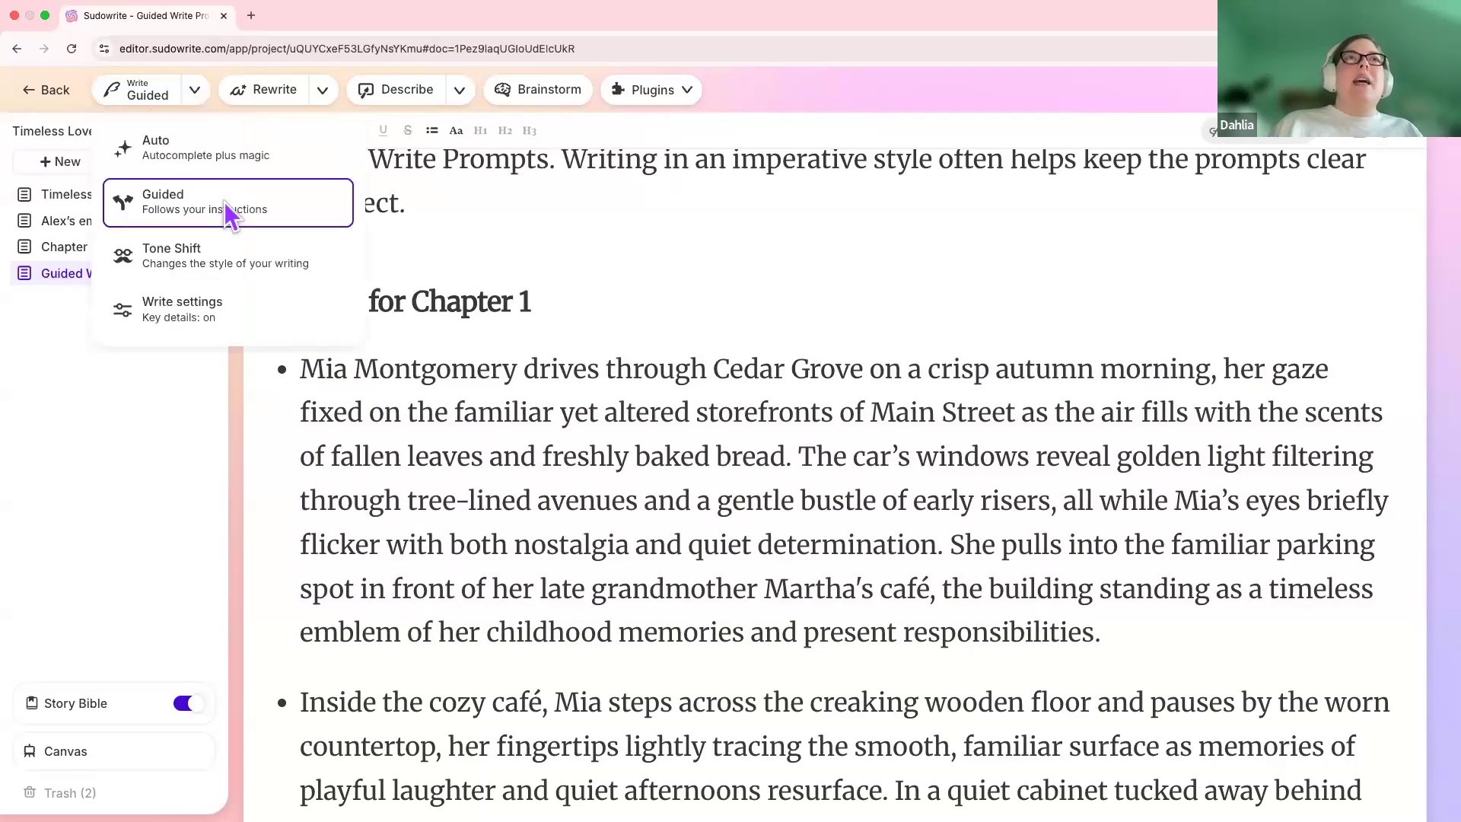
{"action": "left_click", "coordinate": [195, 214]}
{"action": "left_click", "coordinate": [192, 222]}
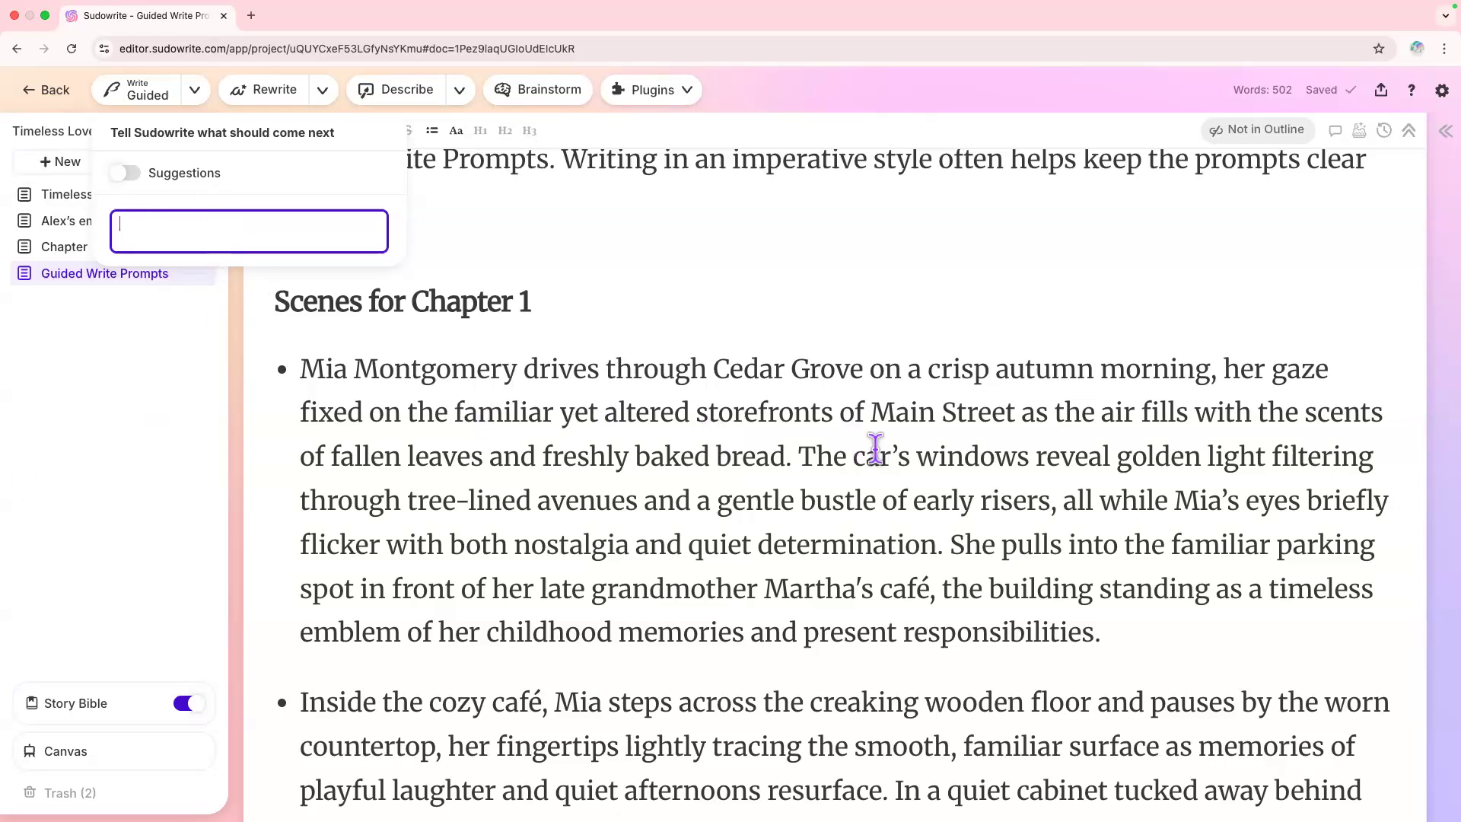
Split the first scene into two bullets before "The car's windows" and merge them back together
{"action": "left_click", "coordinate": [806, 456]}
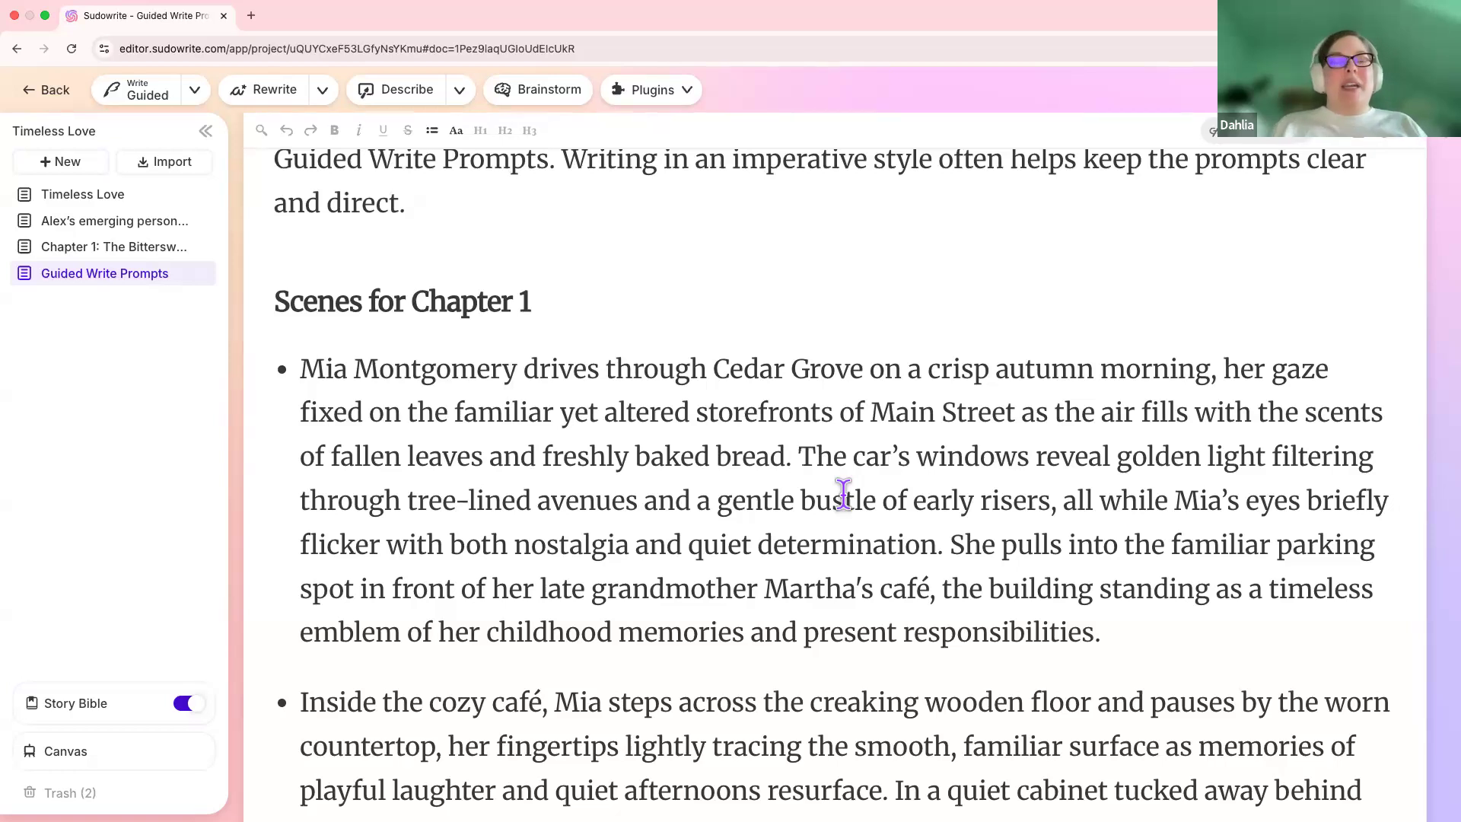
{"action": "key", "text": "Return"}
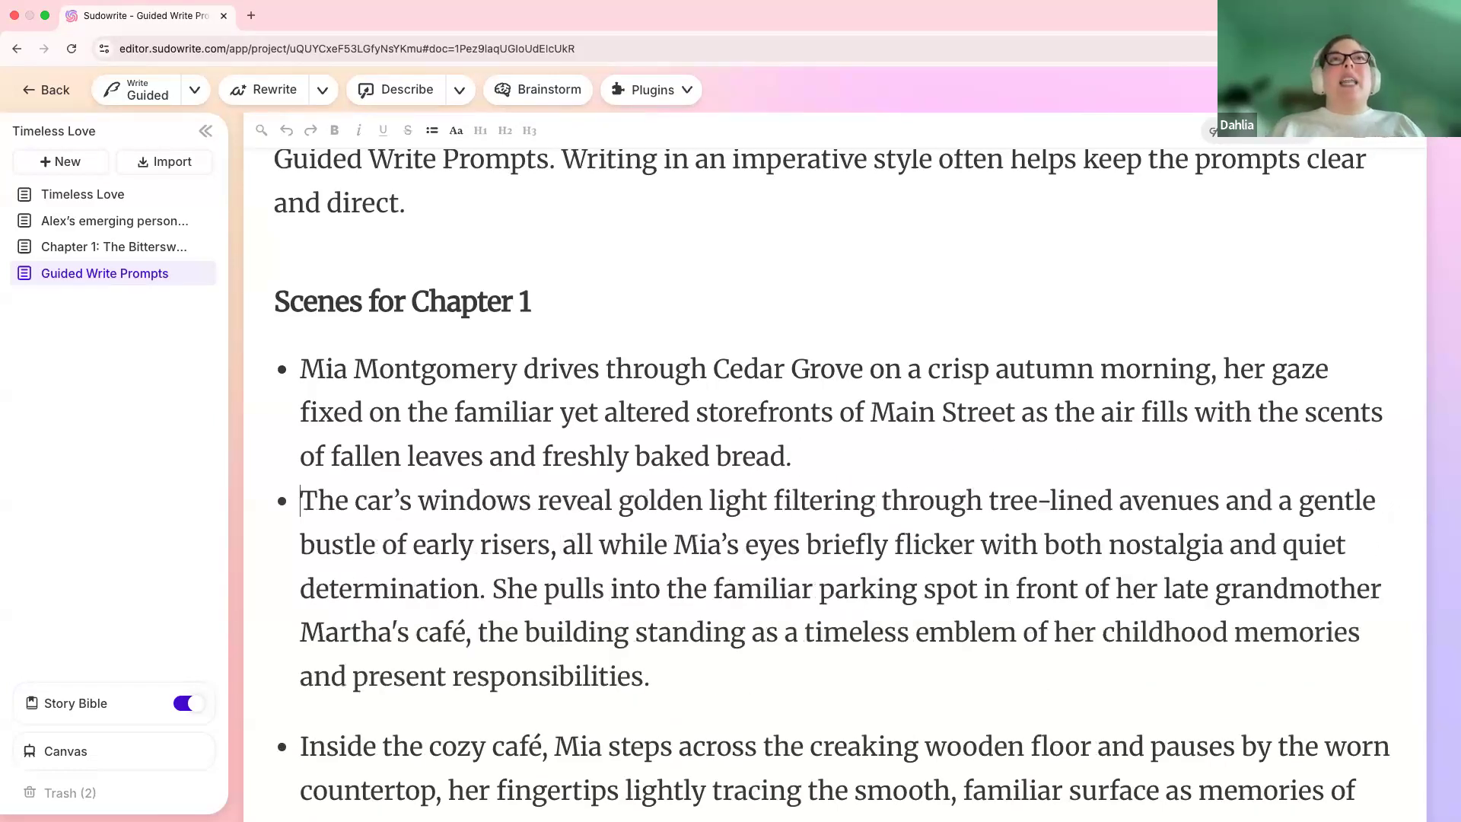
{"action": "key", "text": "BackSpace"}
{"action": "key", "text": "BackSpace"}
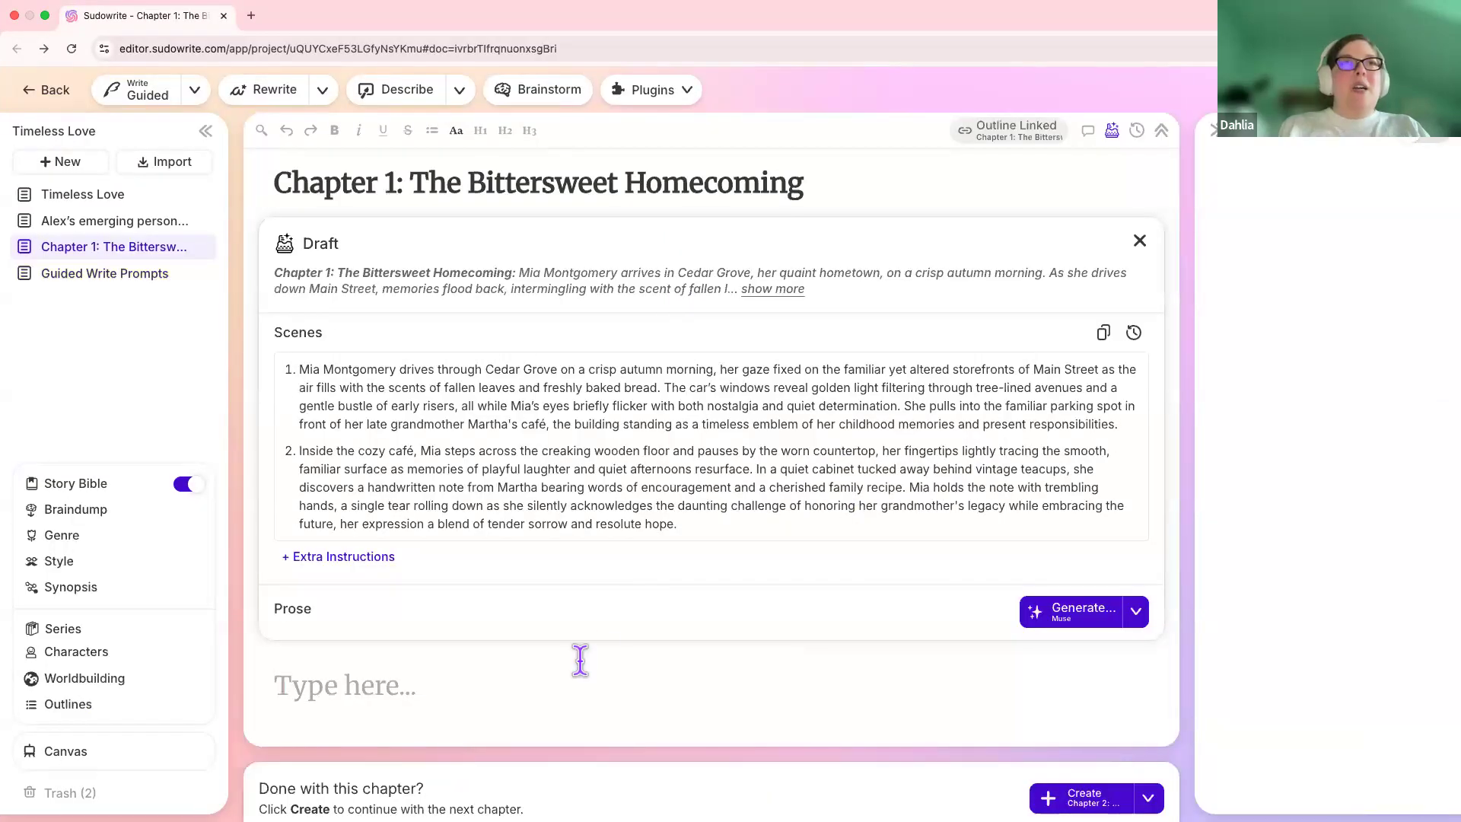
Return to the Chapter 1 document and close its Draft section
{"action": "left_click", "coordinate": [1139, 241]}
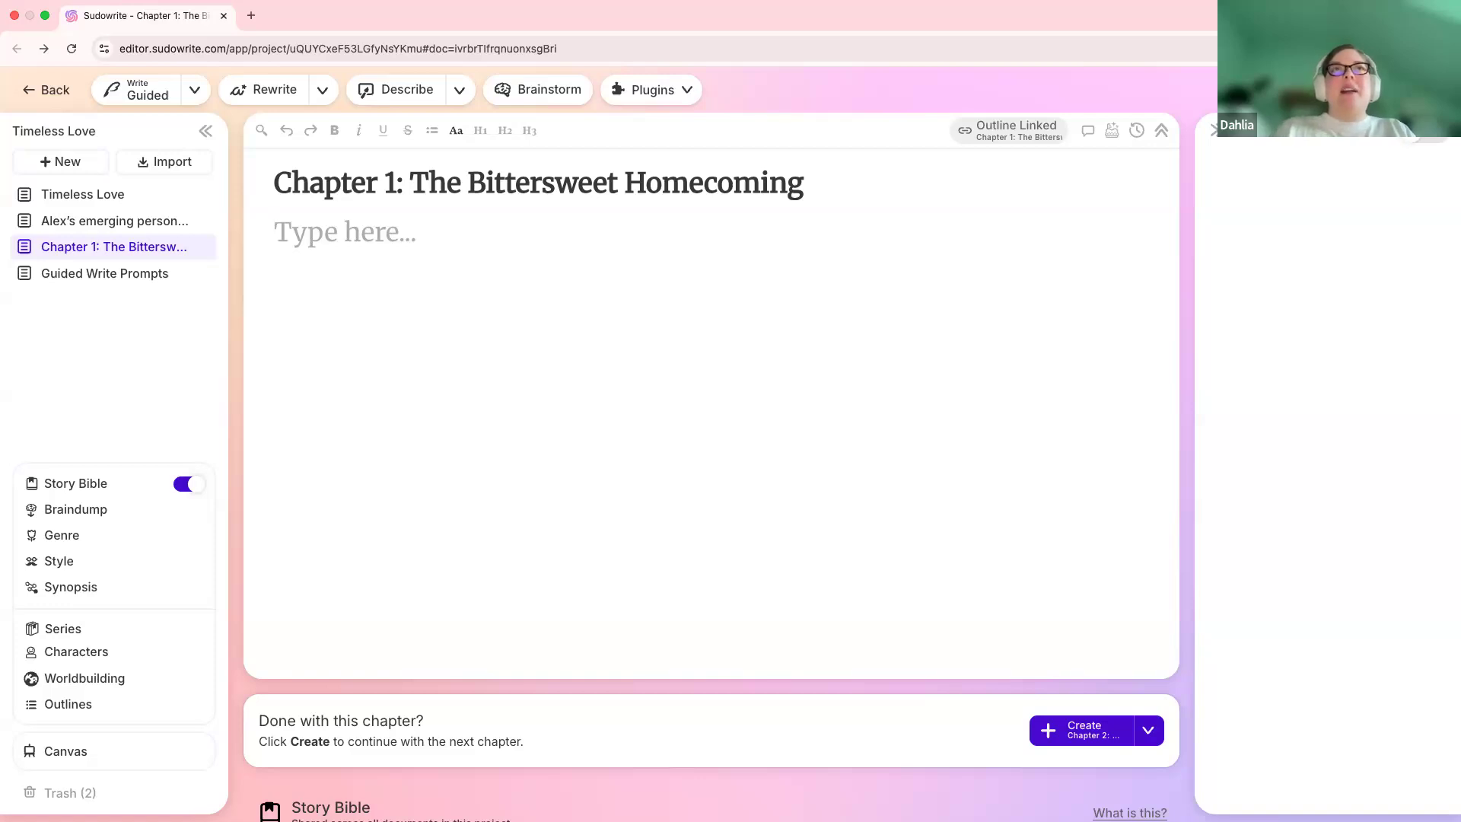
{"action": "scroll", "coordinate": [970, 486], "scroll_direction": "down", "scroll_amount": 5}
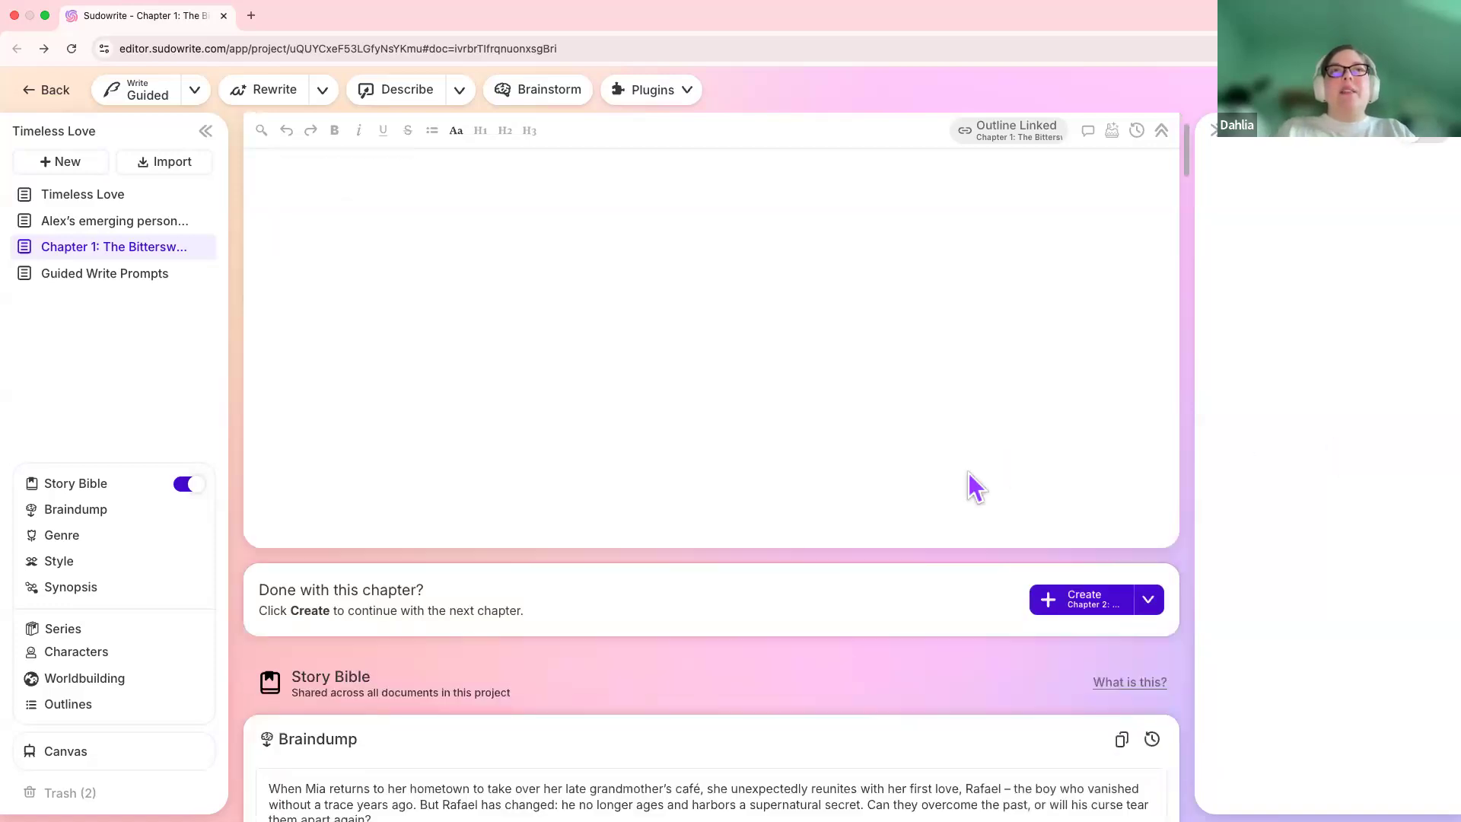
{"action": "scroll", "coordinate": [970, 486], "scroll_direction": "down", "scroll_amount": 2}
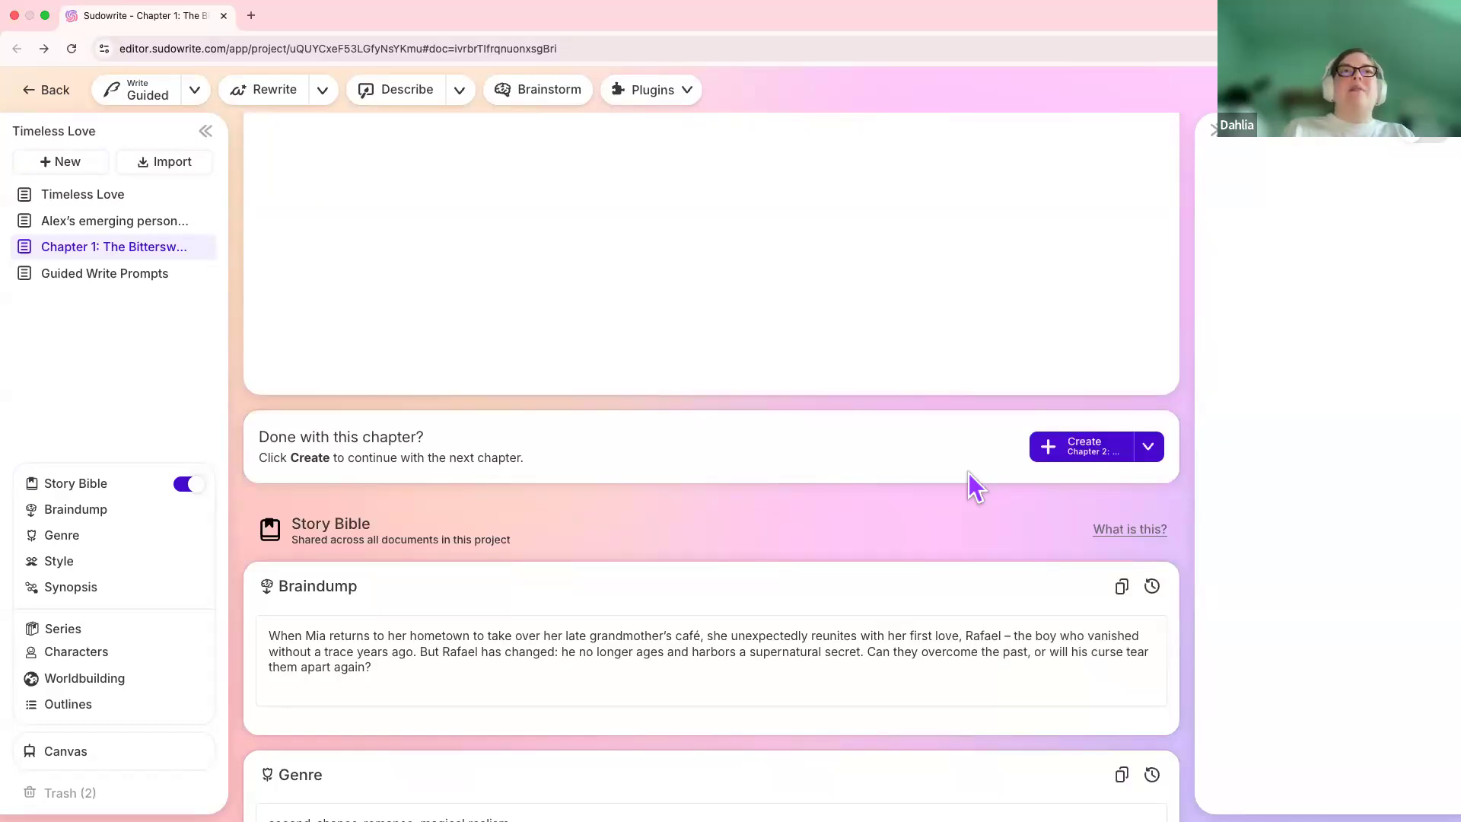
{"action": "scroll", "coordinate": [968, 472], "scroll_direction": "down", "scroll_amount": 2}
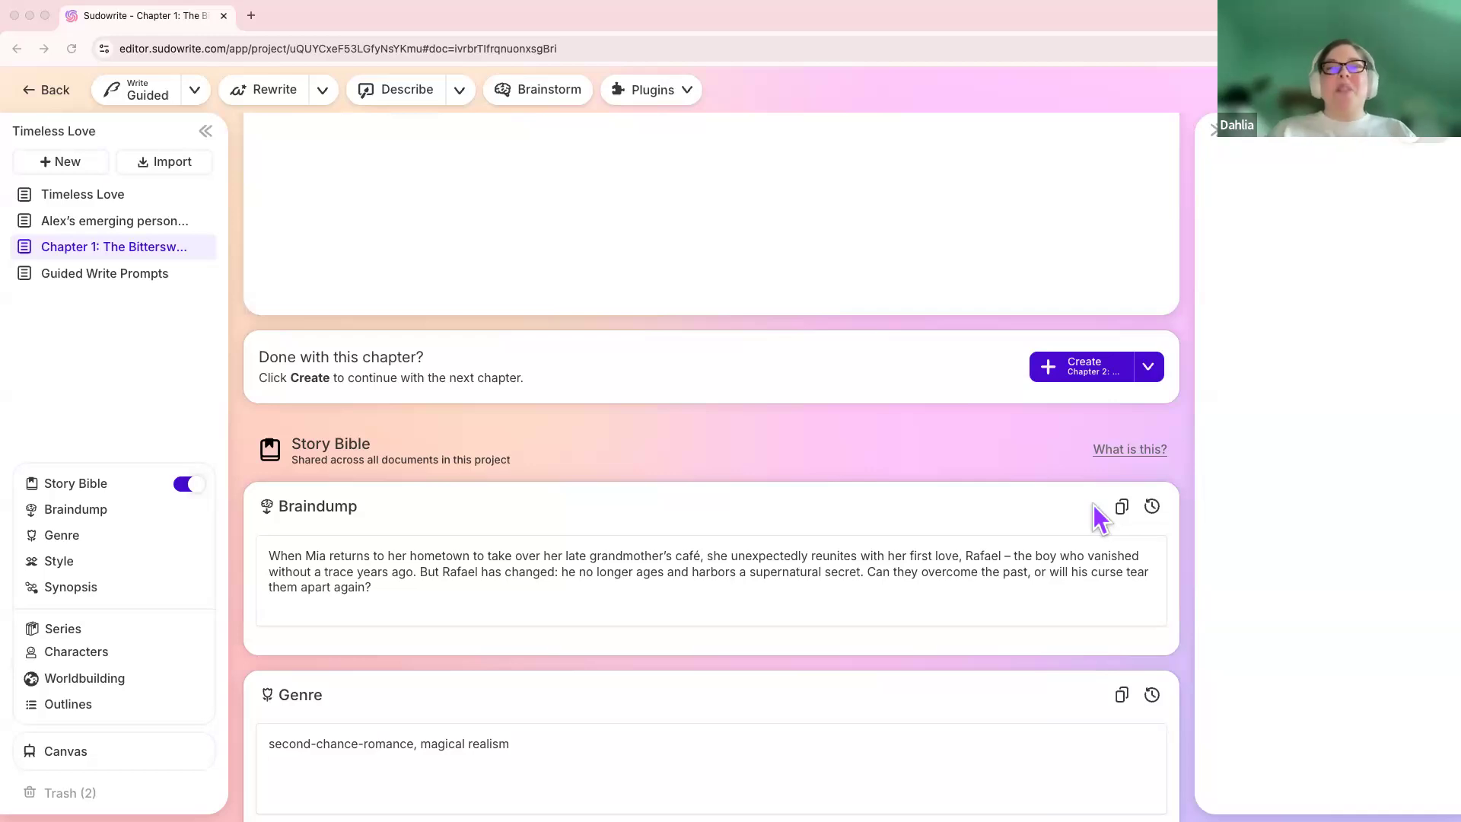
{"action": "scroll", "coordinate": [1096, 518], "scroll_direction": "up", "scroll_amount": 5}
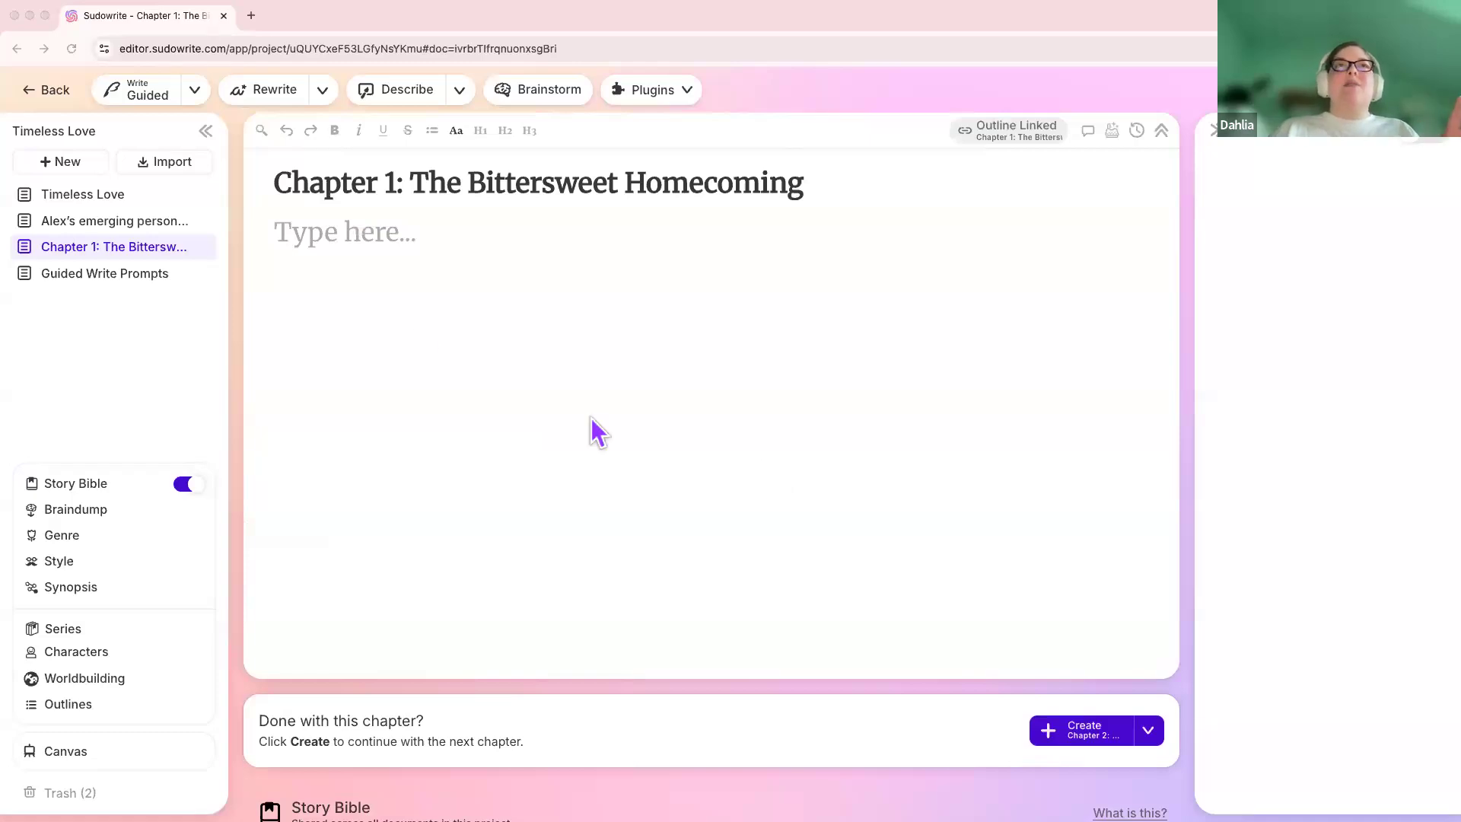
Place the cursor in the empty body of Chapter 1 and switch Write from Guided to Auto mode
{"action": "left_click", "coordinate": [380, 252]}
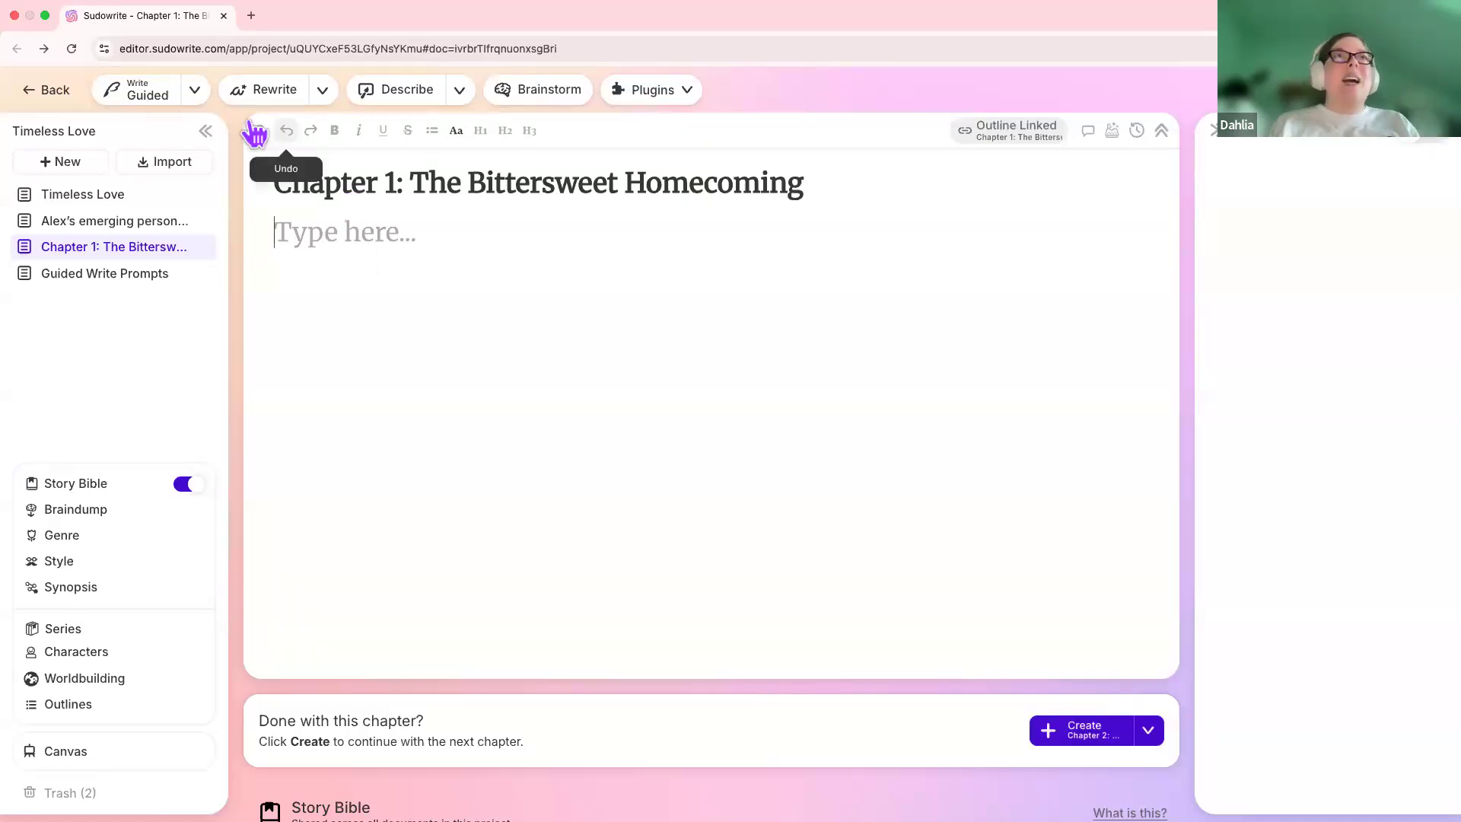
{"action": "left_click", "coordinate": [202, 99]}
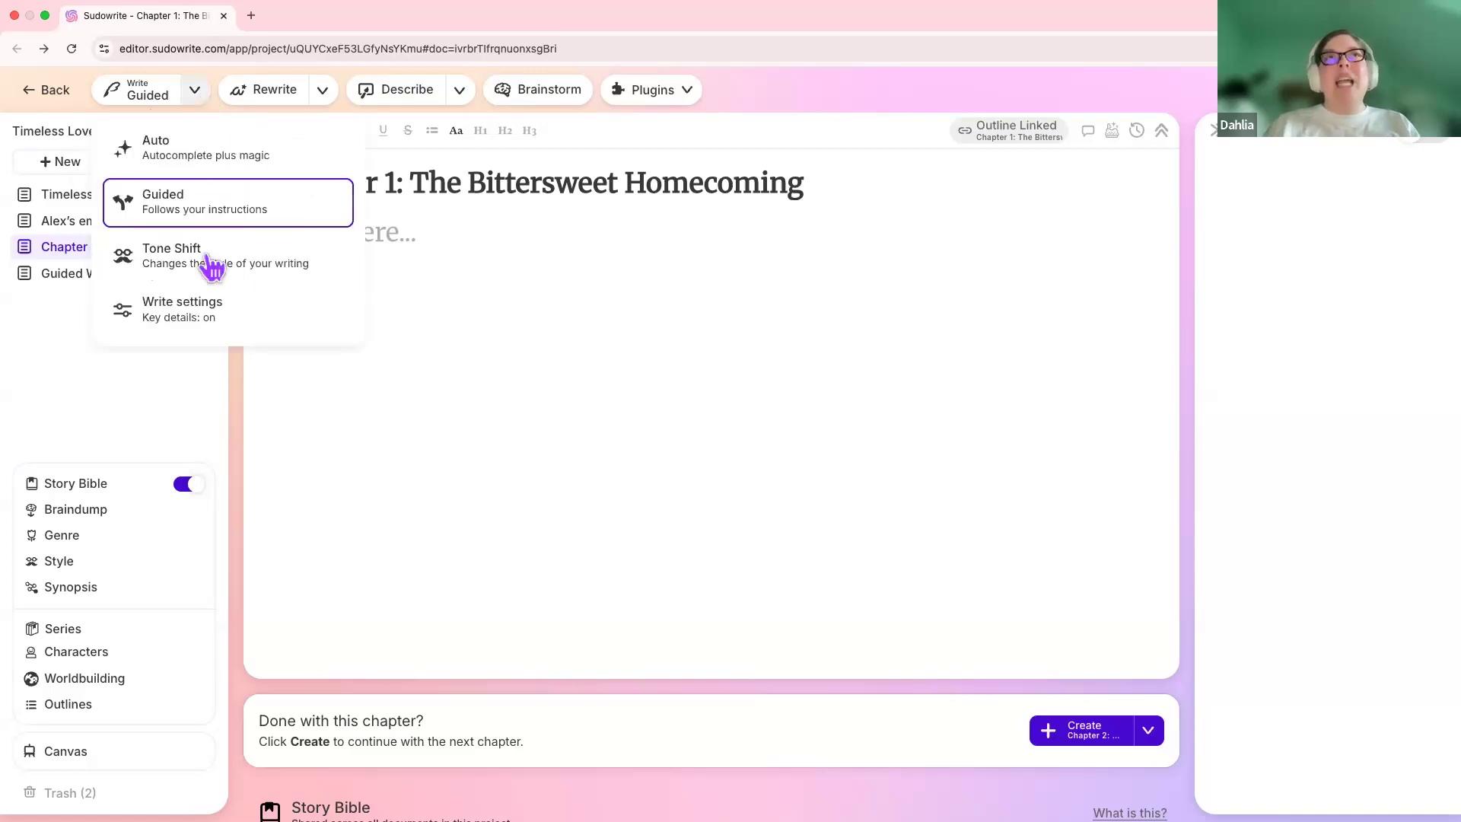
{"action": "left_click", "coordinate": [194, 156]}
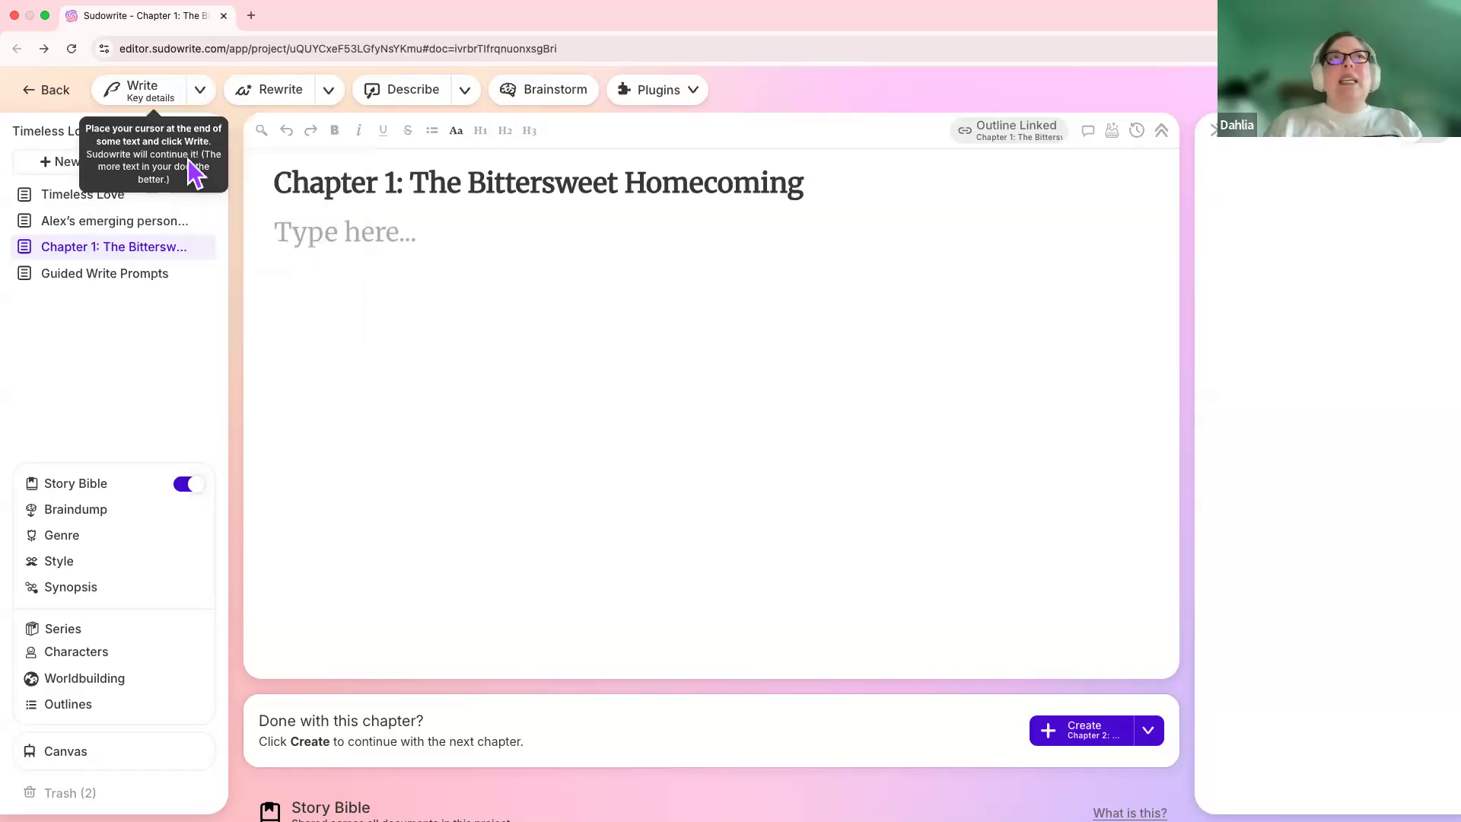
Configure the Write settings with Creativity at the middle notch, card length ~100 words and 6 cards
{"action": "left_click", "coordinate": [199, 93]}
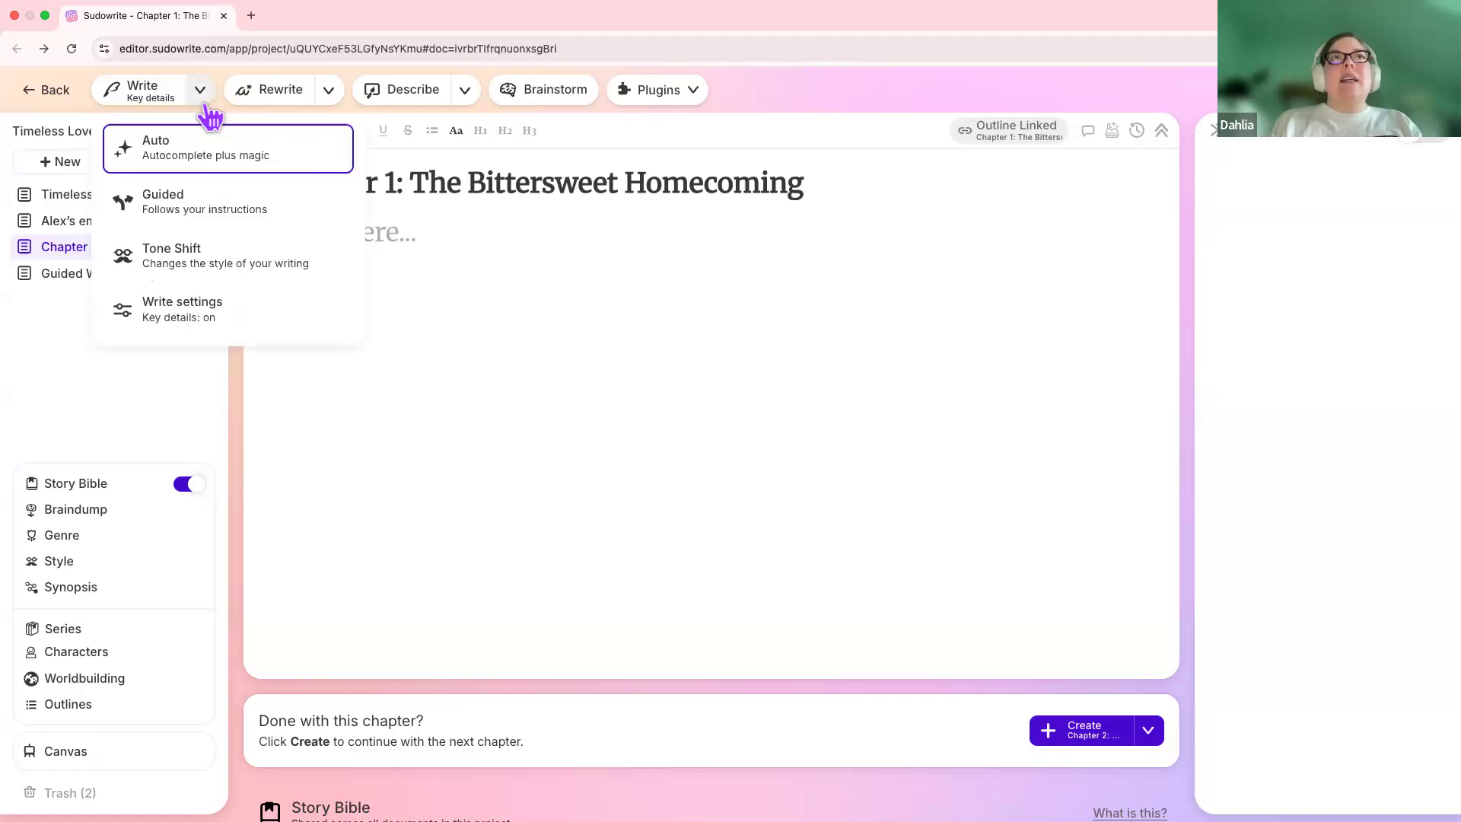
{"action": "left_click", "coordinate": [204, 315]}
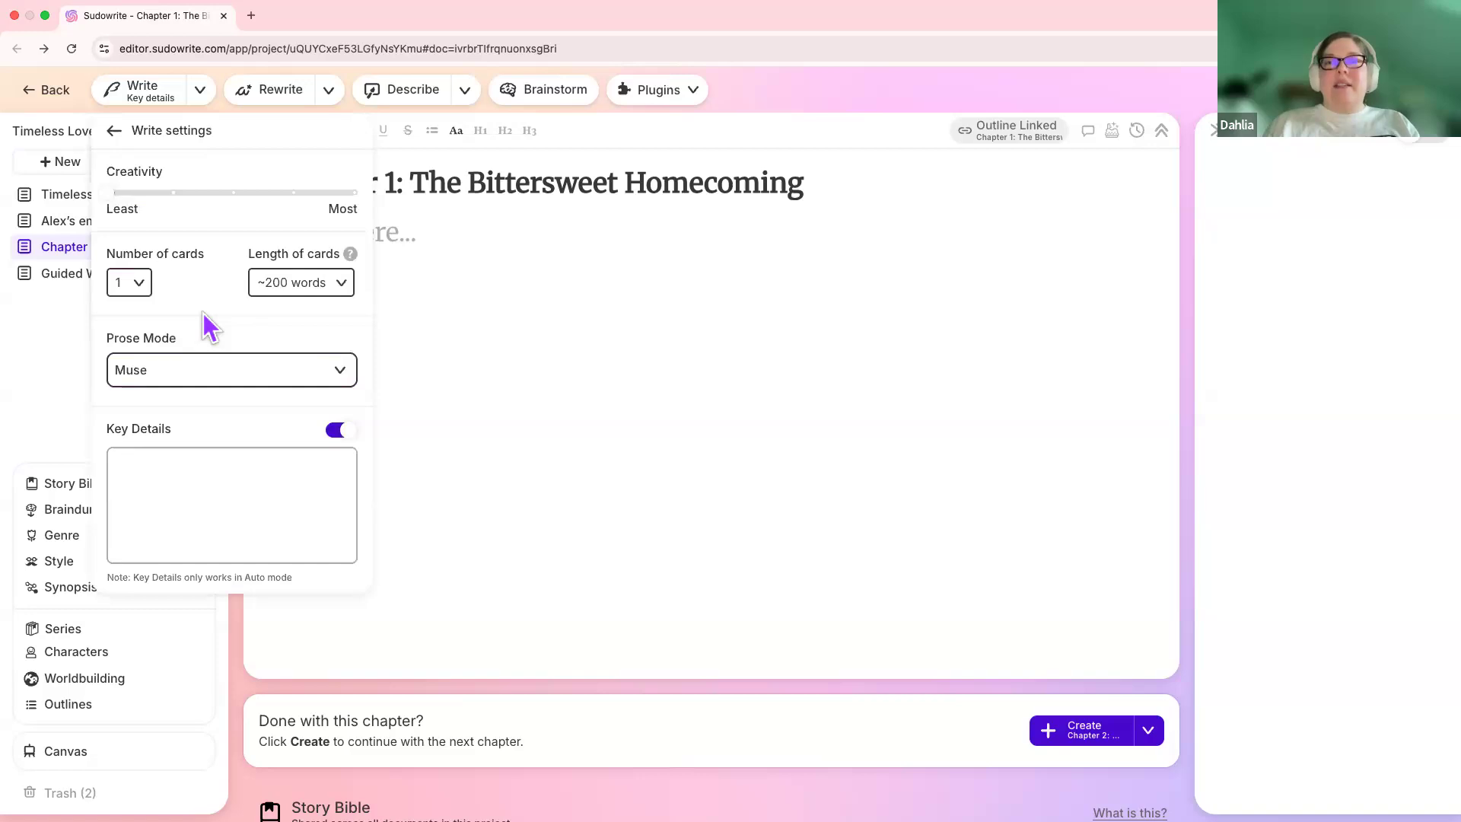
{"action": "left_click", "coordinate": [233, 193]}
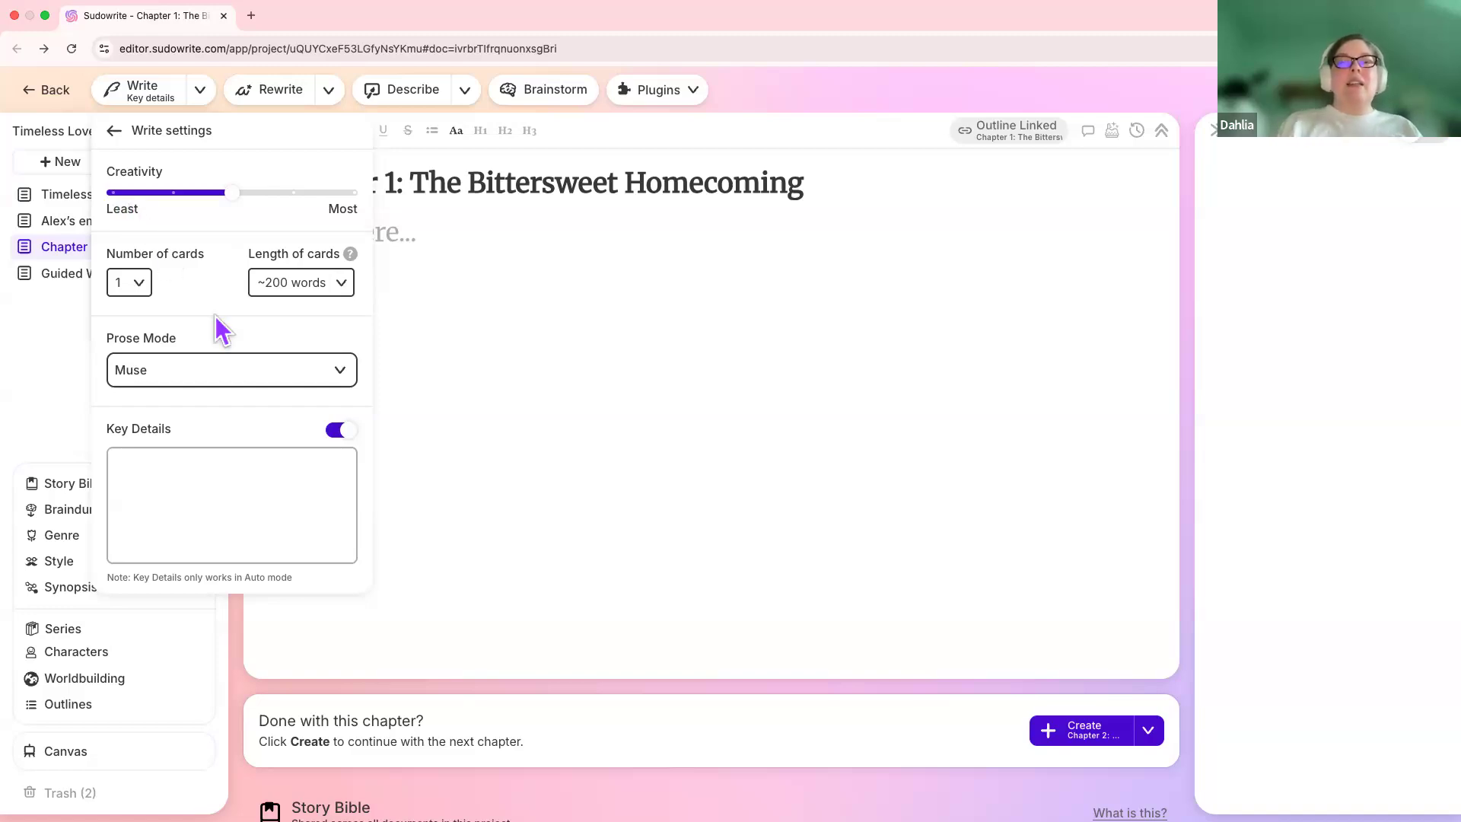
{"action": "left_click", "coordinate": [291, 289]}
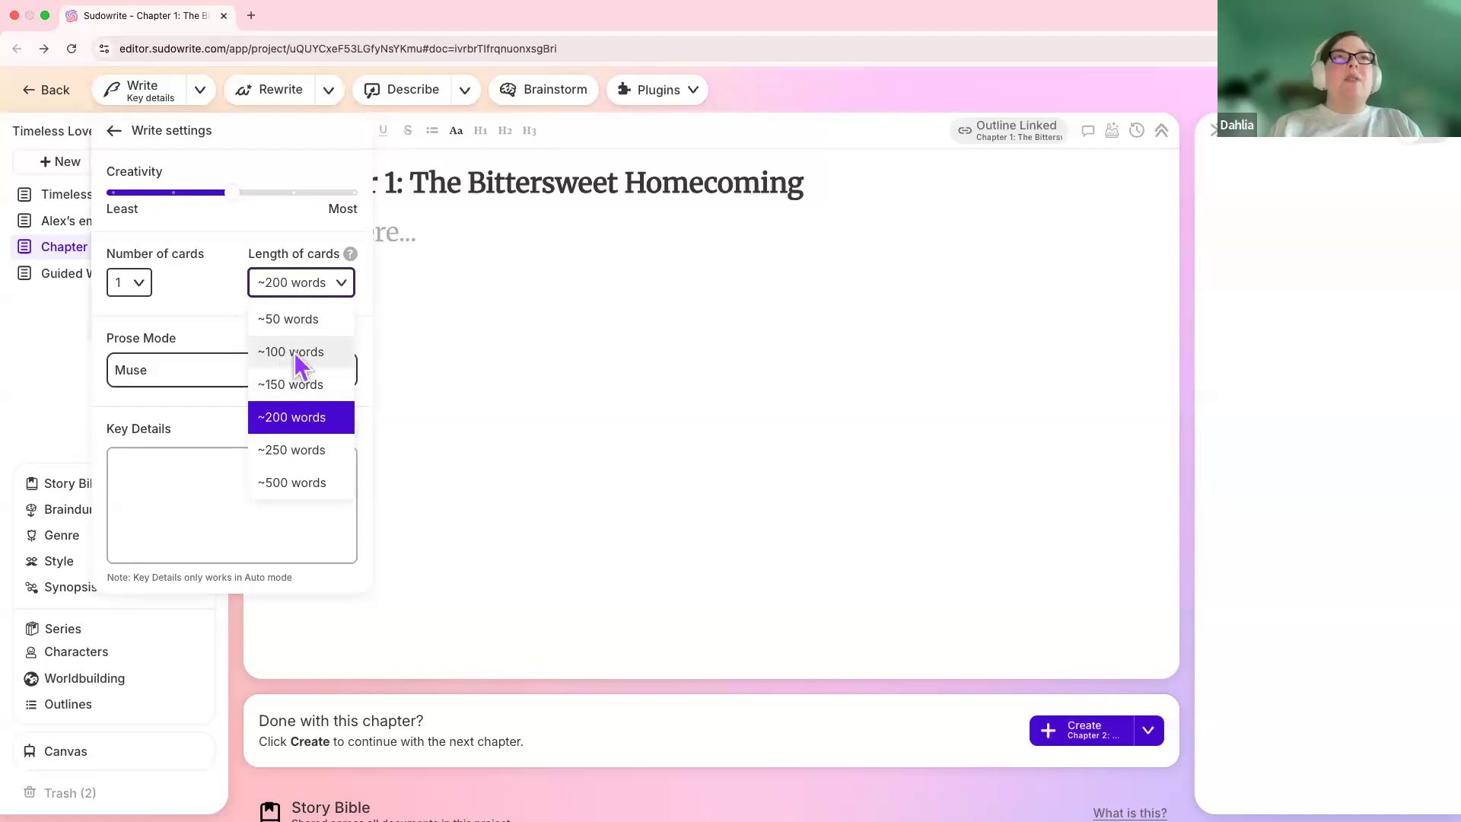
{"action": "left_click", "coordinate": [292, 354]}
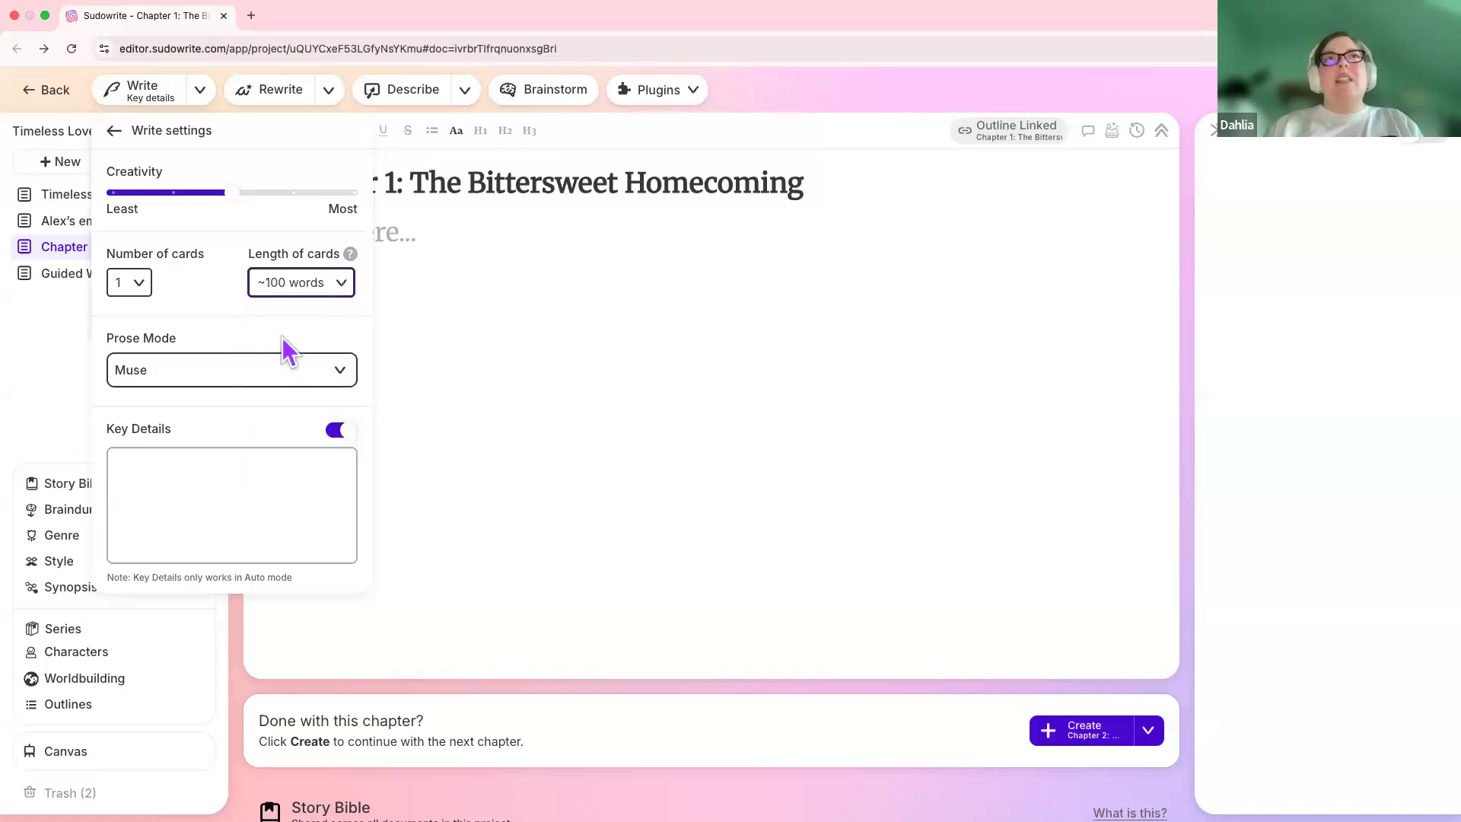
{"action": "left_click", "coordinate": [138, 285]}
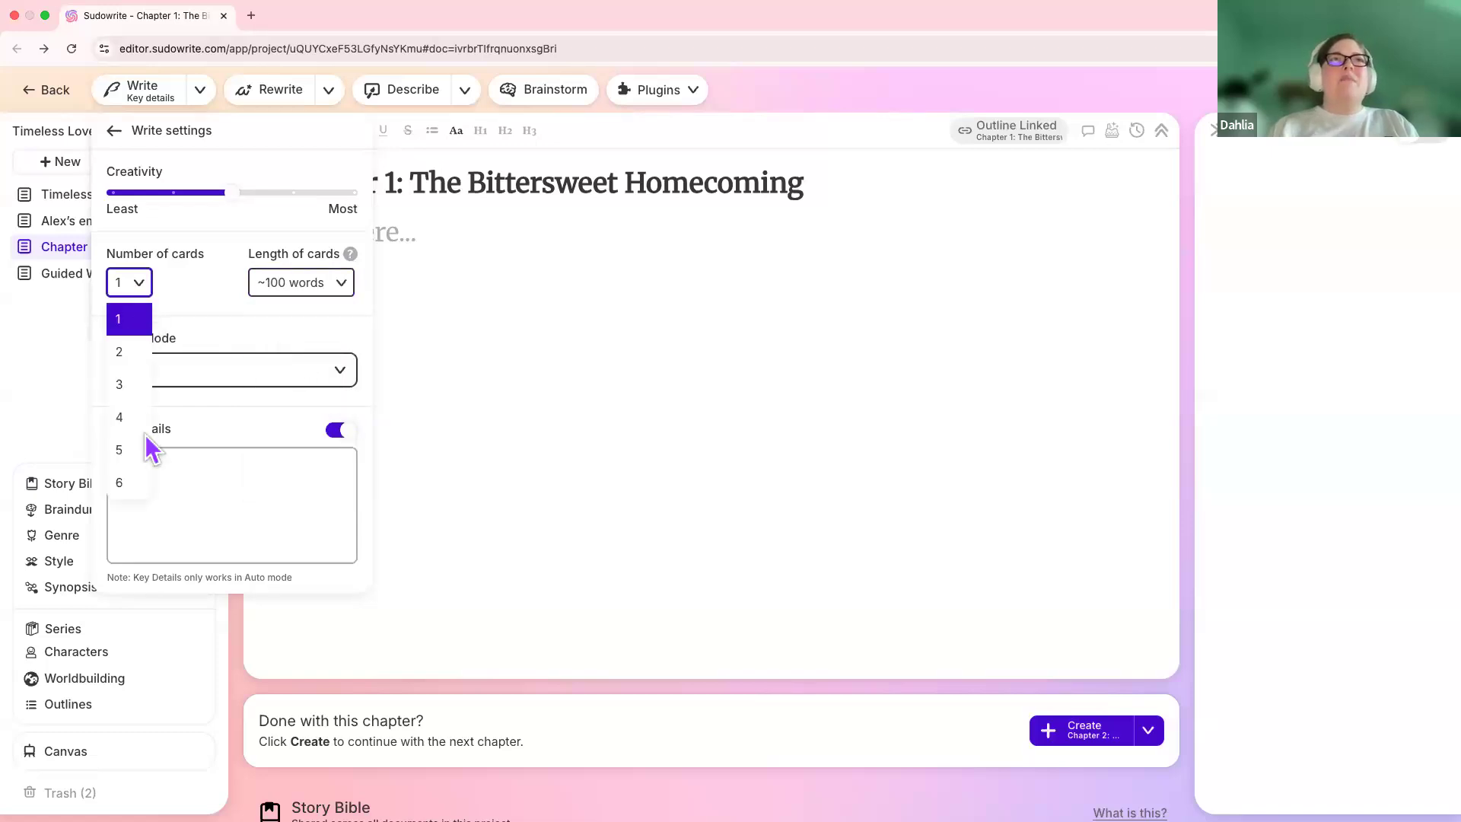
{"action": "left_click", "coordinate": [122, 482]}
Enter "[Mia's Deep Third-Person POV] Give me a killer opening that instantly hooks the reader" as the Key Details
{"action": "left_click", "coordinate": [140, 474]}
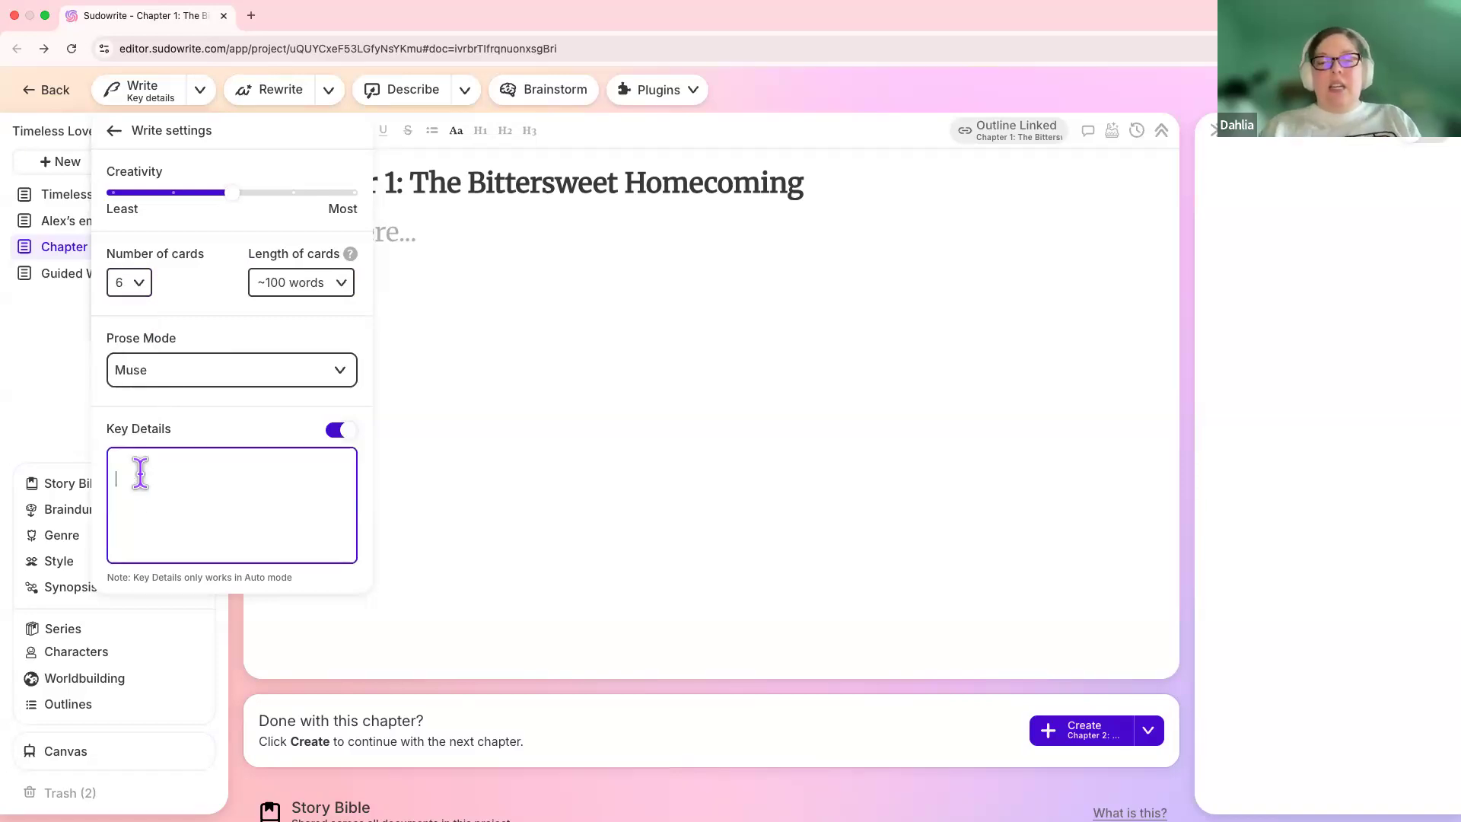
{"action": "type", "text": "1"}
{"action": "key", "text": "BackSpace"}
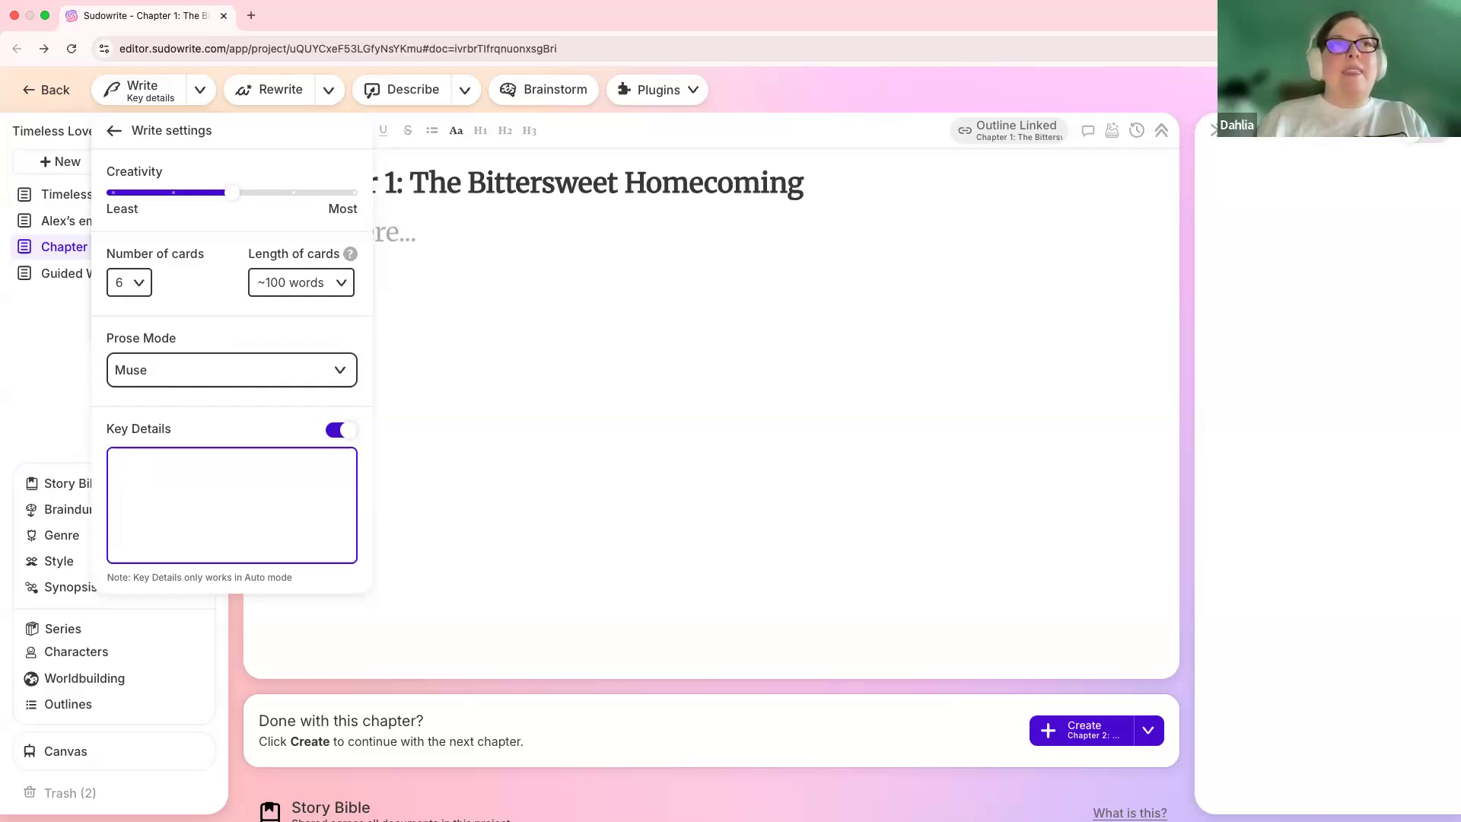
{"action": "type", "text": "[Mia'"}
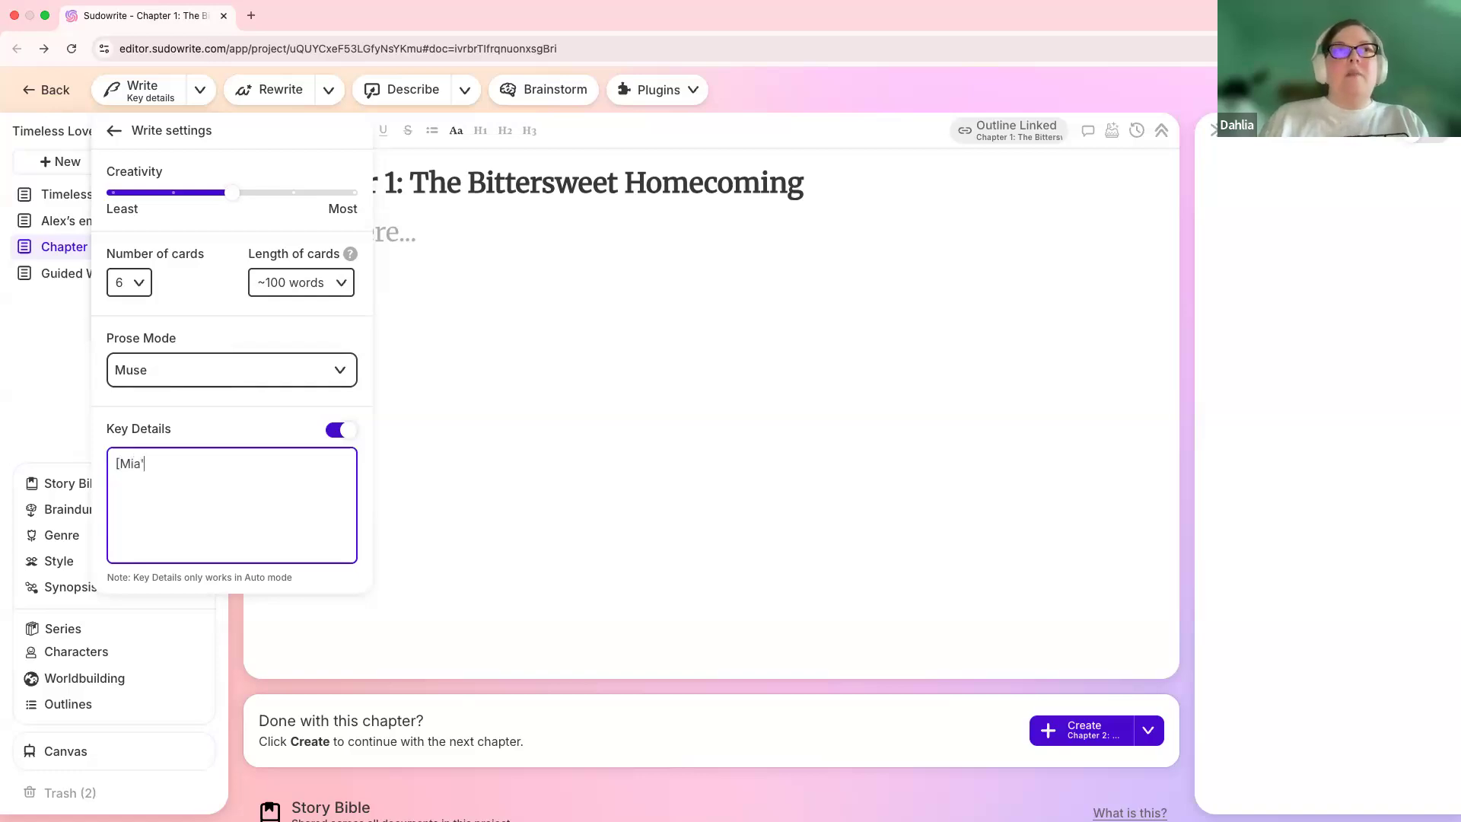
{"action": "type", "text": "s Deep "}
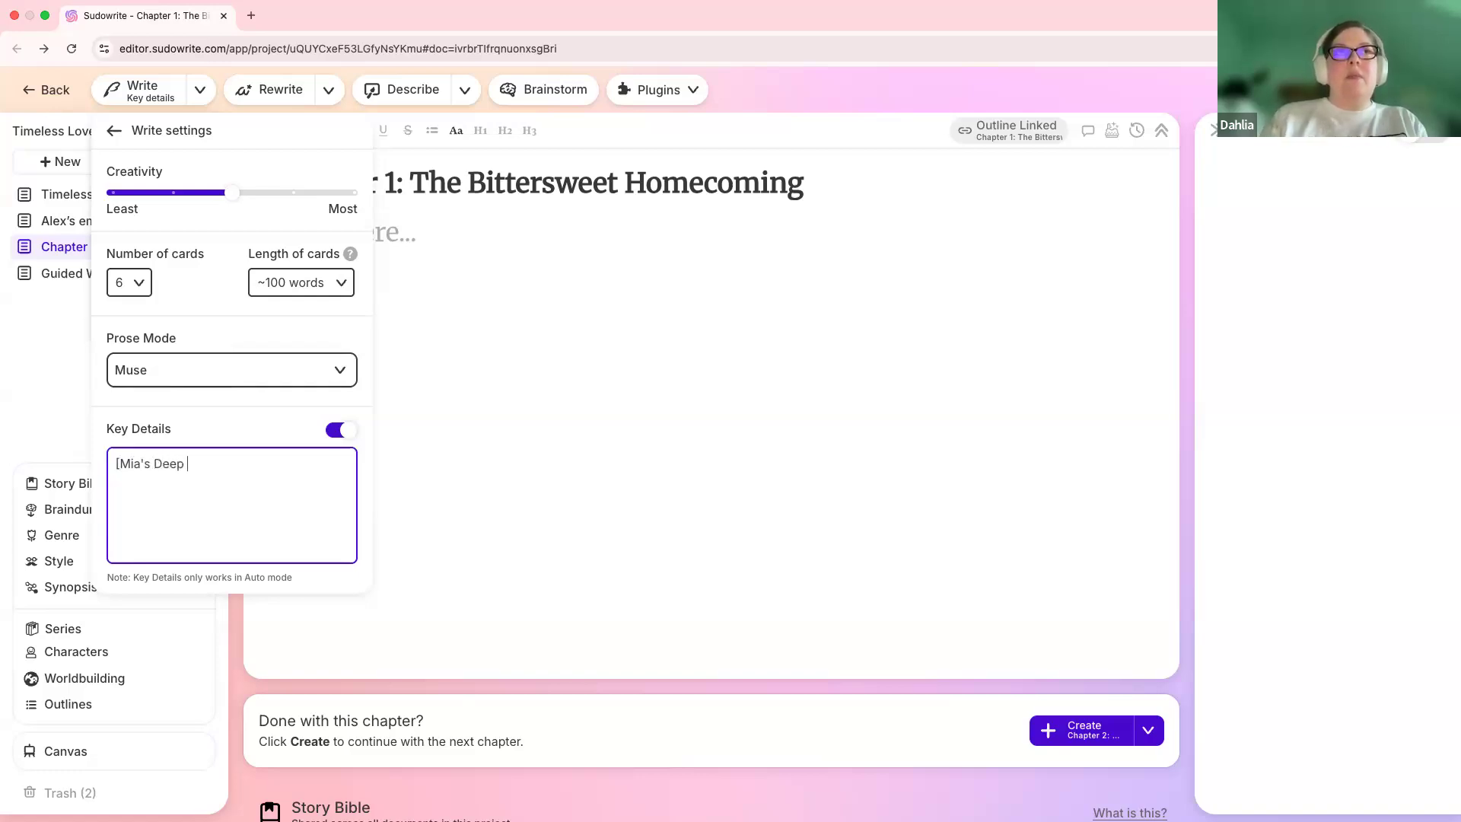
{"action": "type", "text": "Third-Person POV"}
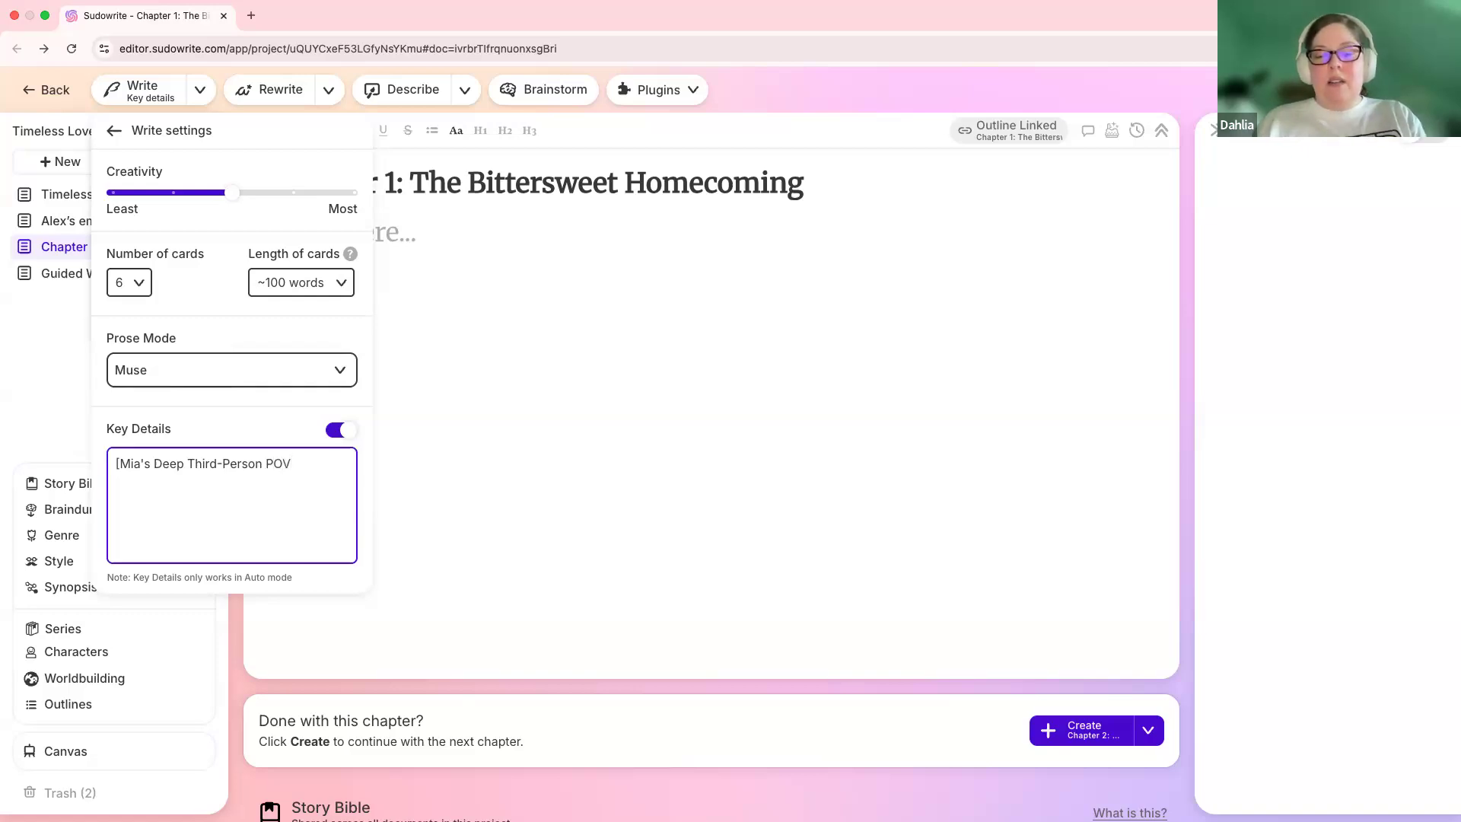
{"action": "type", "text": "]"}
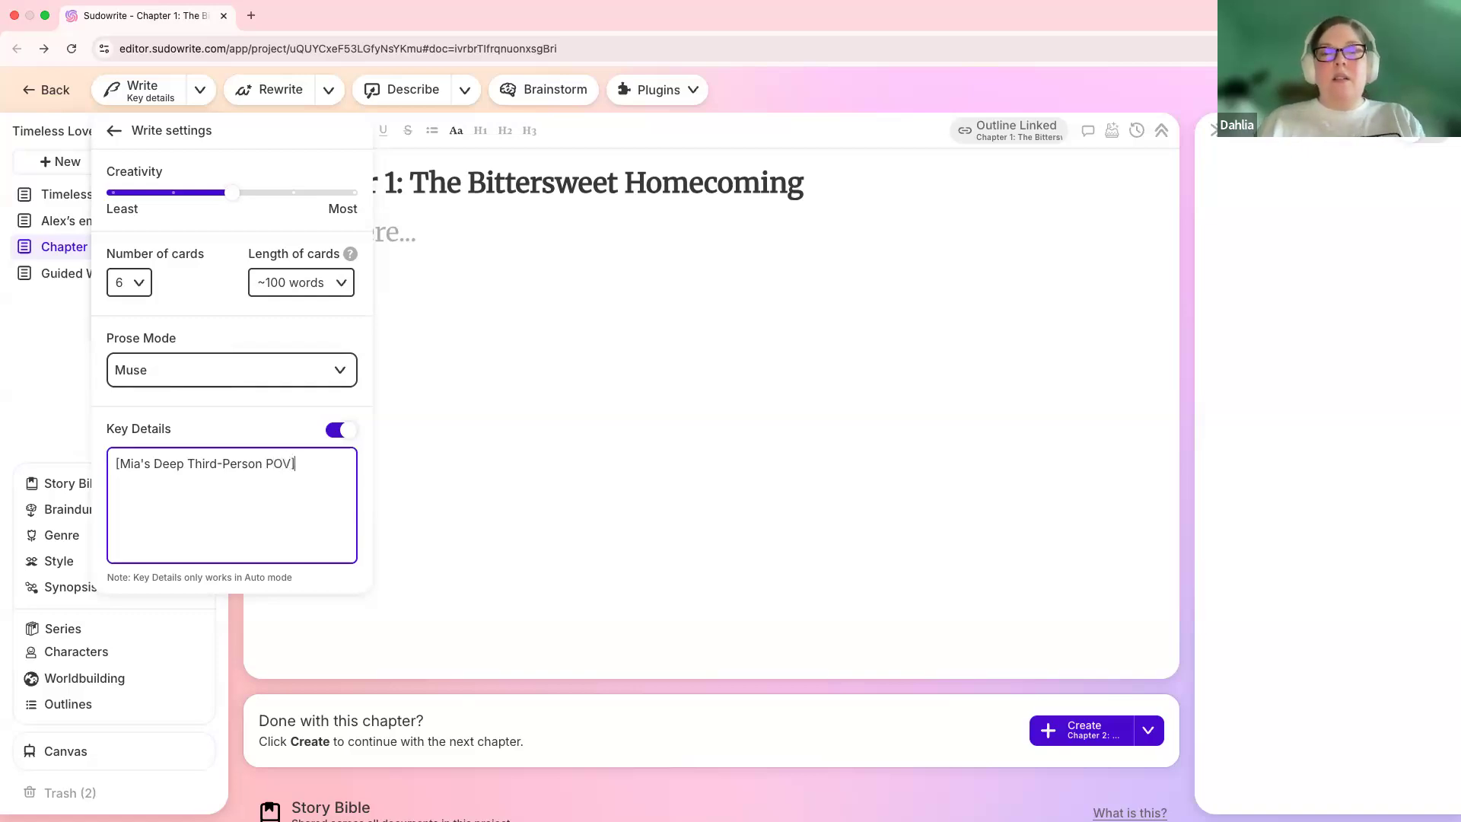
{"action": "type", "text": " Gi"}
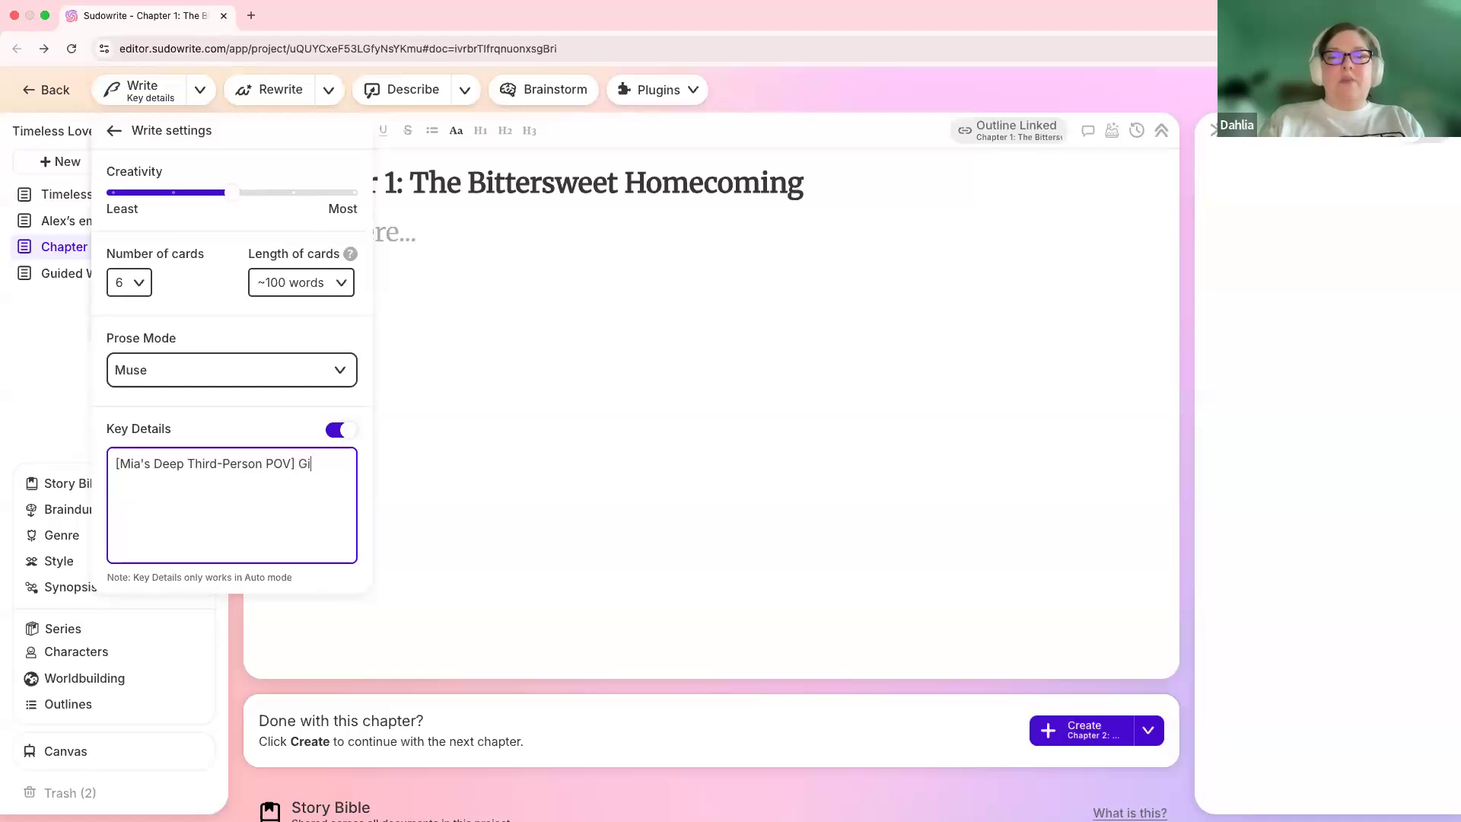
{"action": "type", "text": "ve me a killer "}
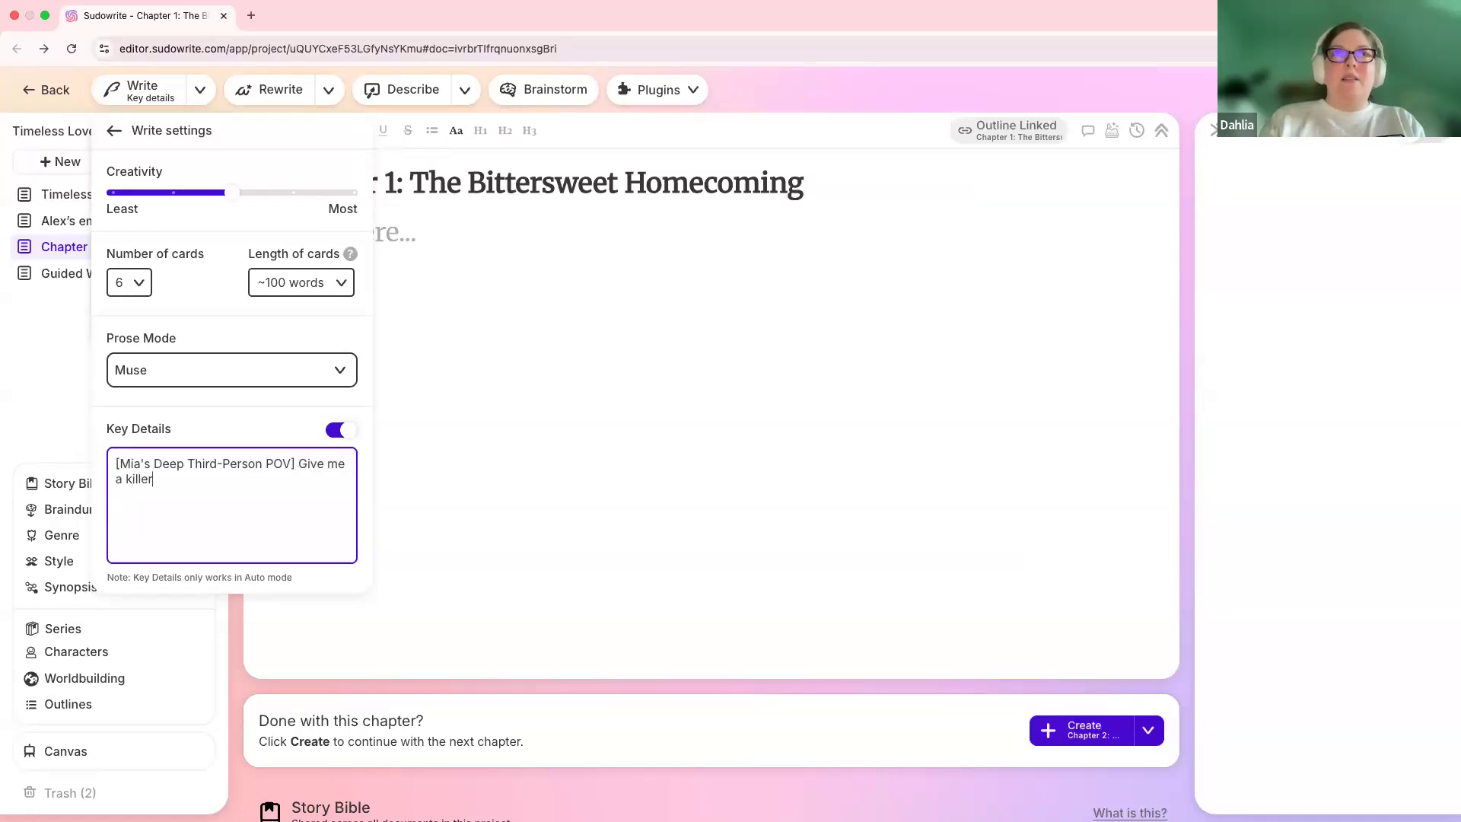
{"action": "type", "text": "opening "}
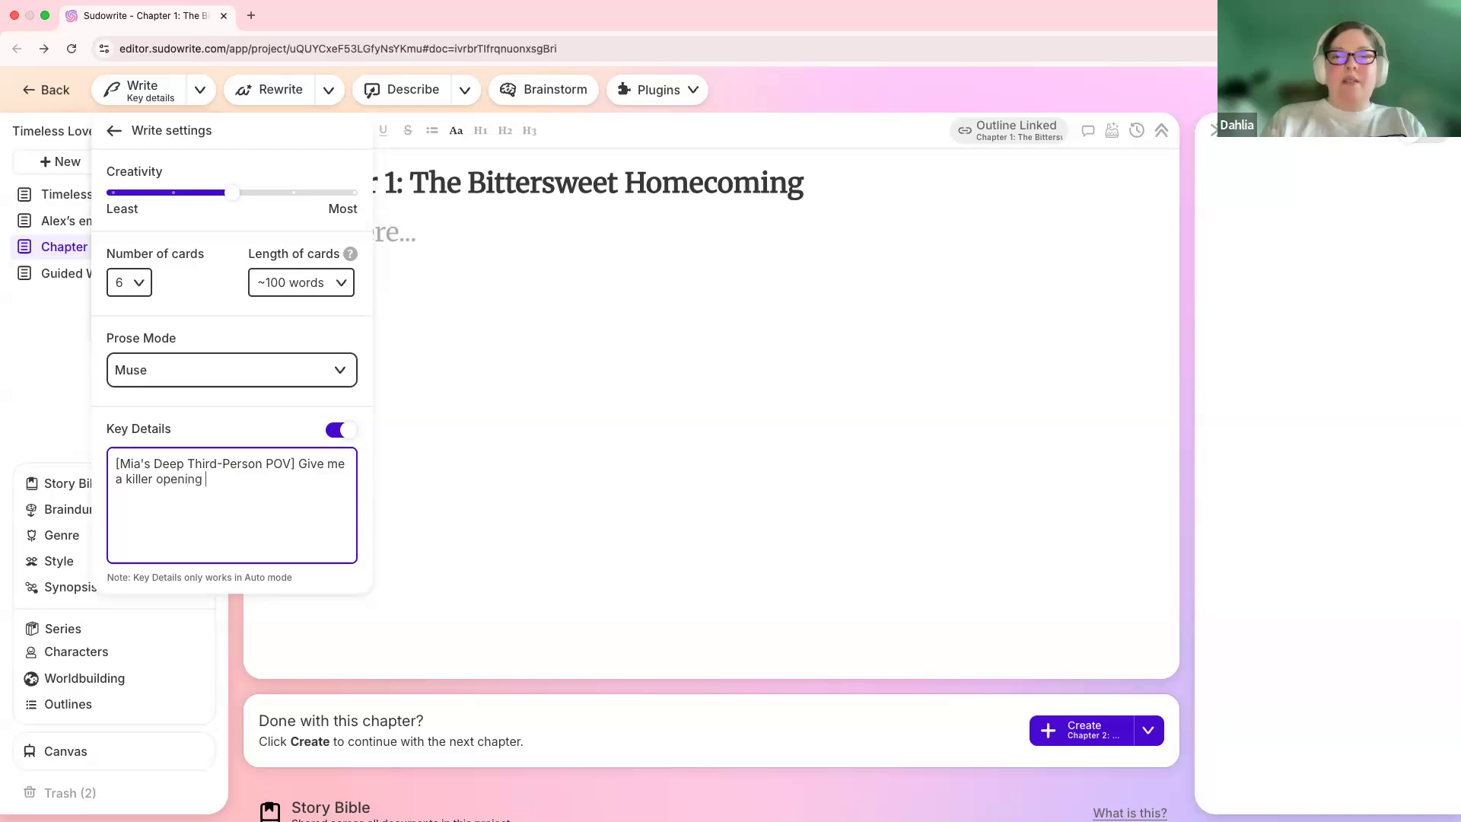
{"action": "type", "text": "that instantly "}
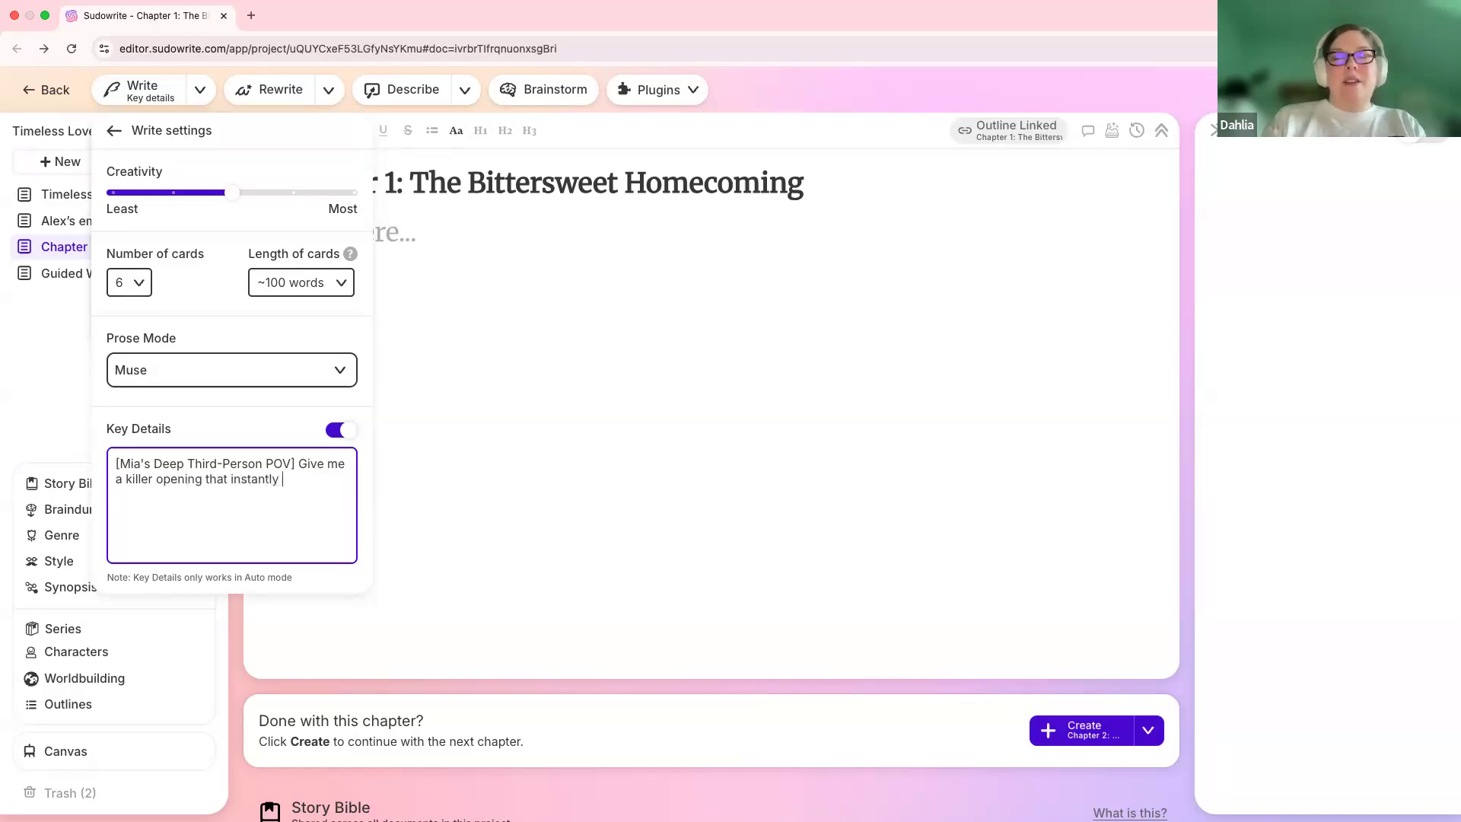
{"action": "type", "text": "hooks the"}
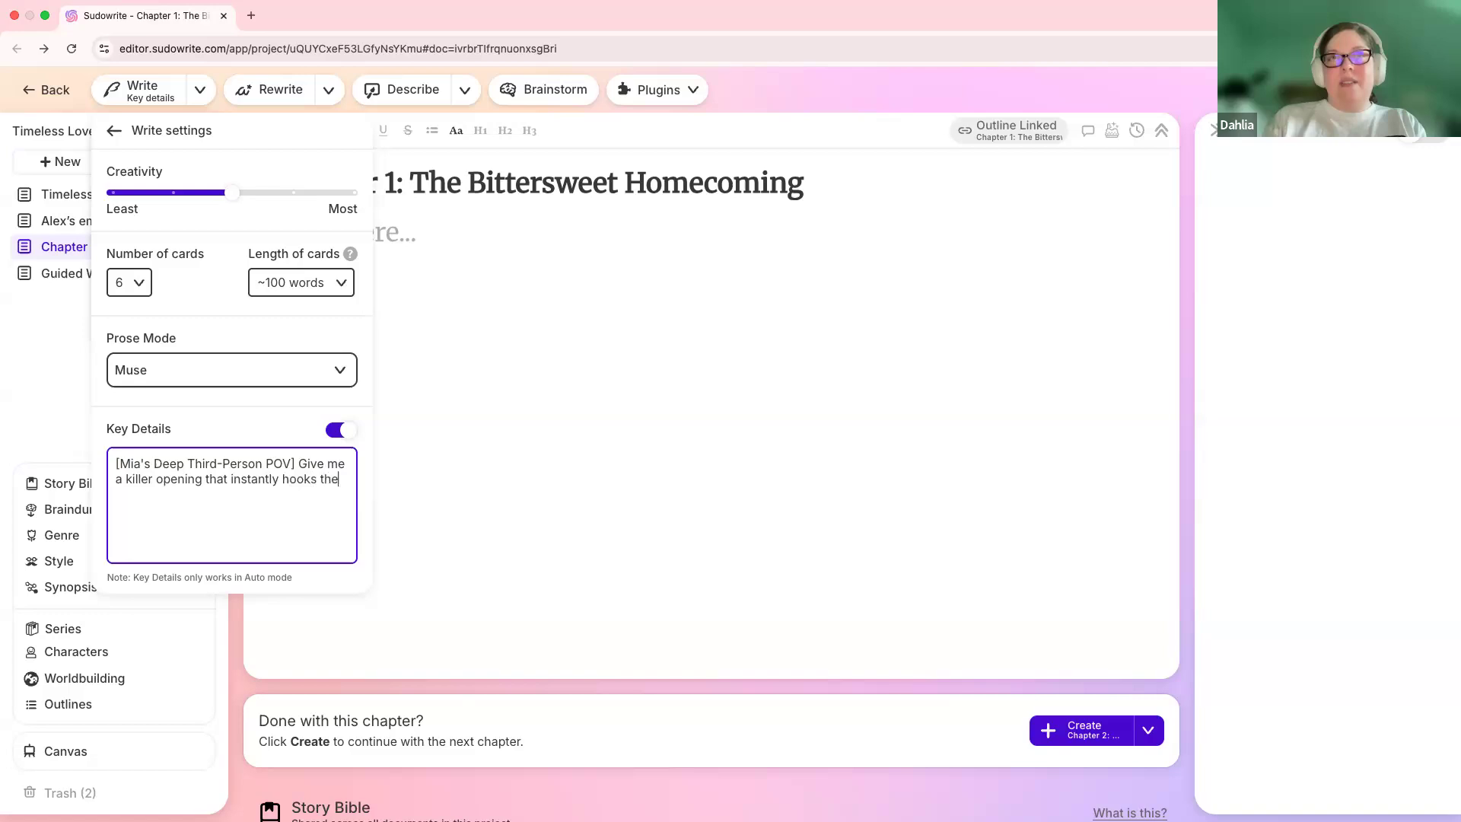
{"action": "type", "text": " reader"}
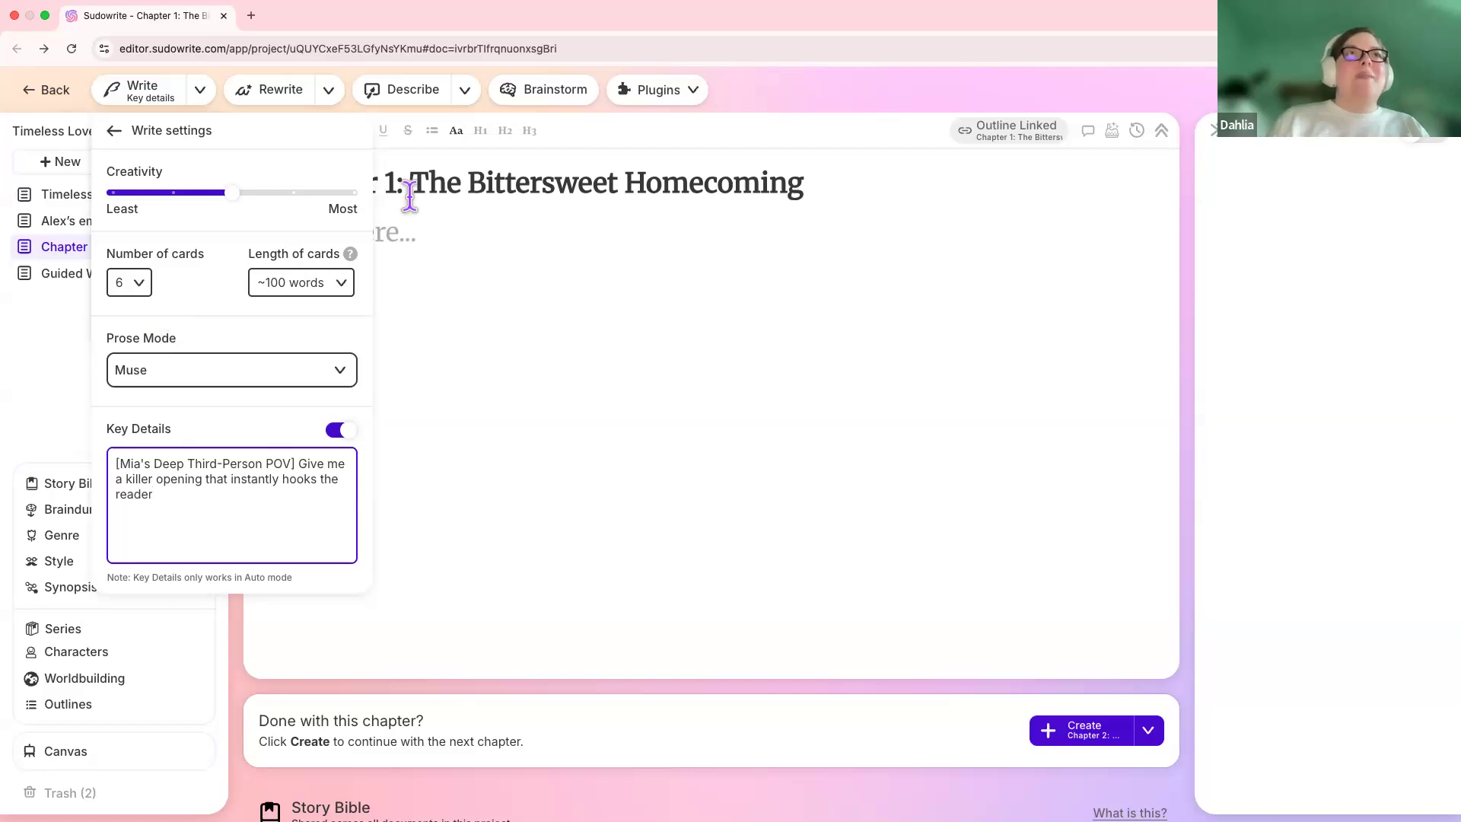
Generate Auto Write cards from the start of the empty Chapter 1 body and check their credit cost in Recent Activity
{"action": "left_click", "coordinate": [430, 244]}
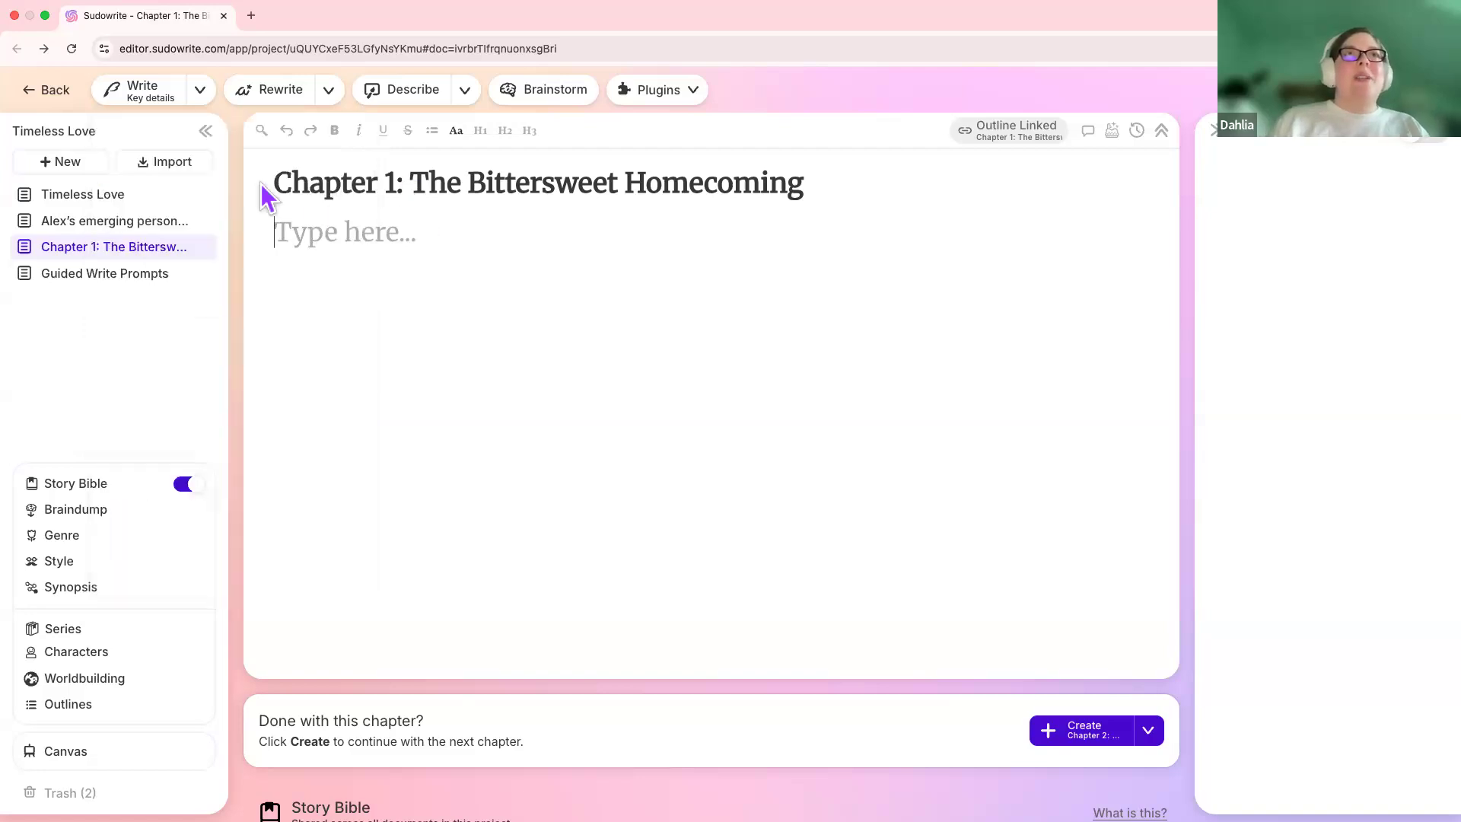
{"action": "left_click", "coordinate": [172, 96]}
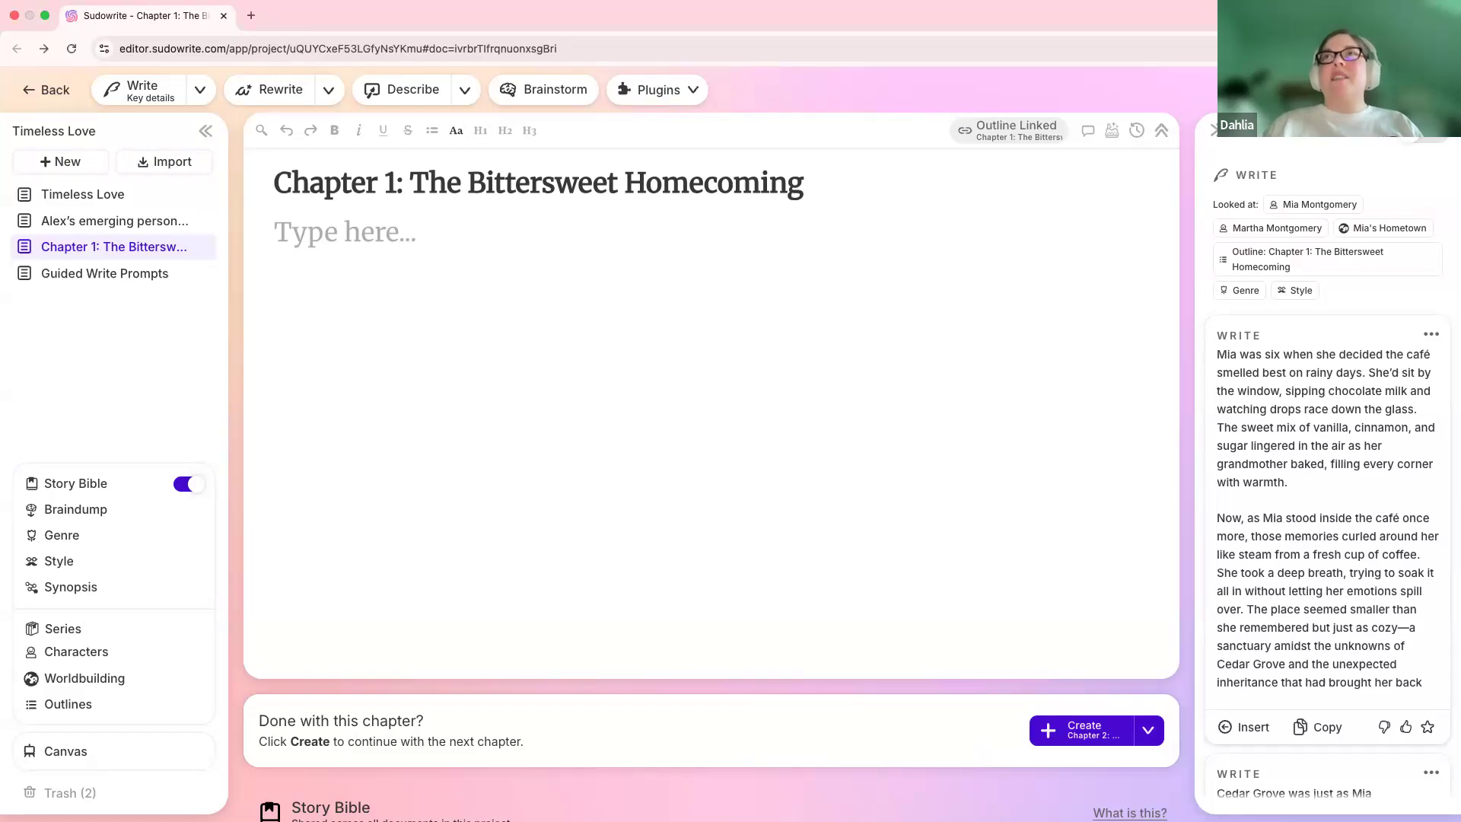
{"action": "left_click", "coordinate": [1171, 357]}
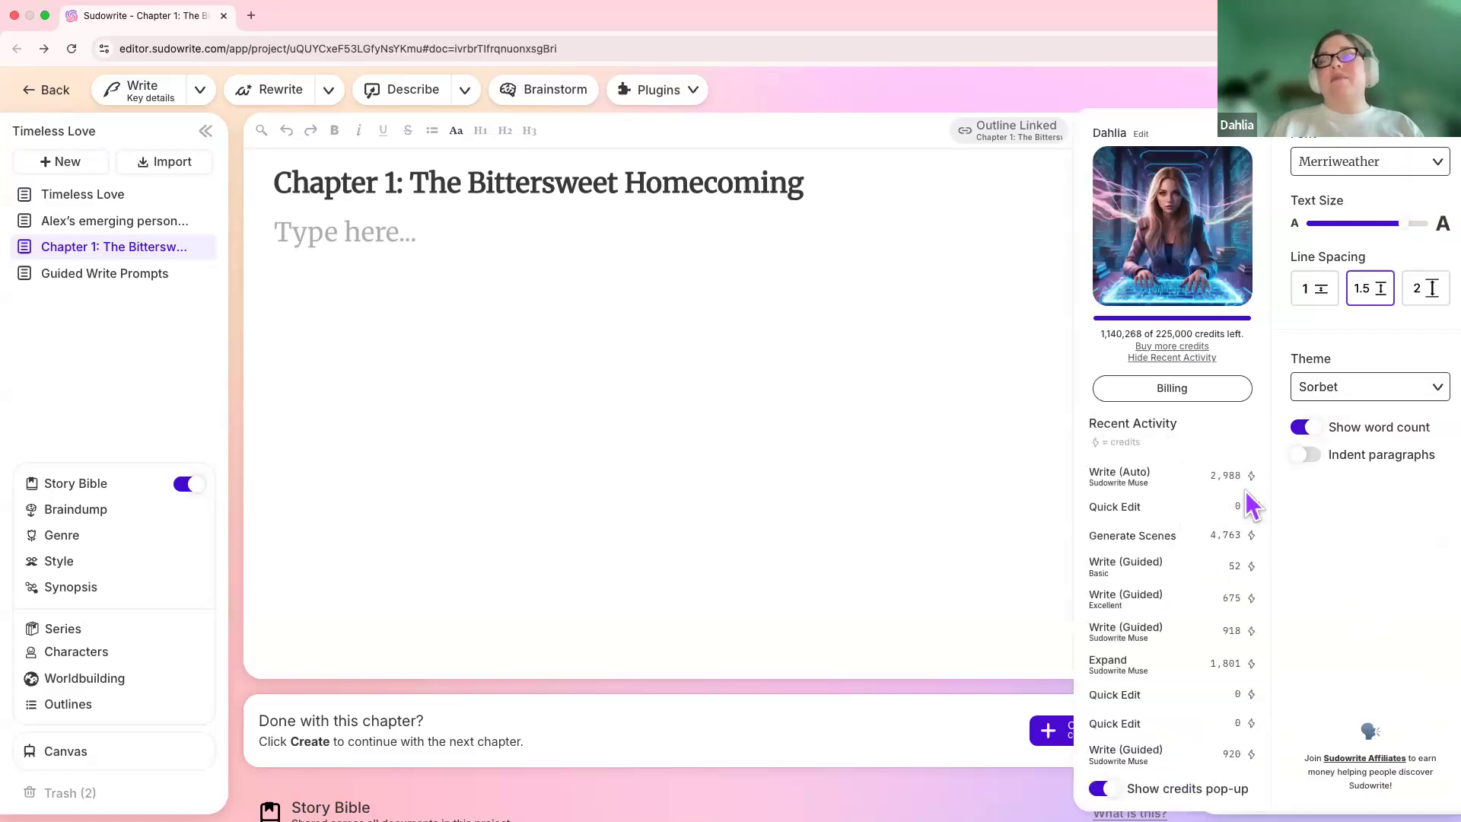
{"action": "left_click", "coordinate": [1001, 548]}
Read through the generated Write cards and review the story elements listed as looked at for them
{"action": "scroll", "coordinate": [1255, 599], "scroll_direction": "down", "scroll_amount": 8}
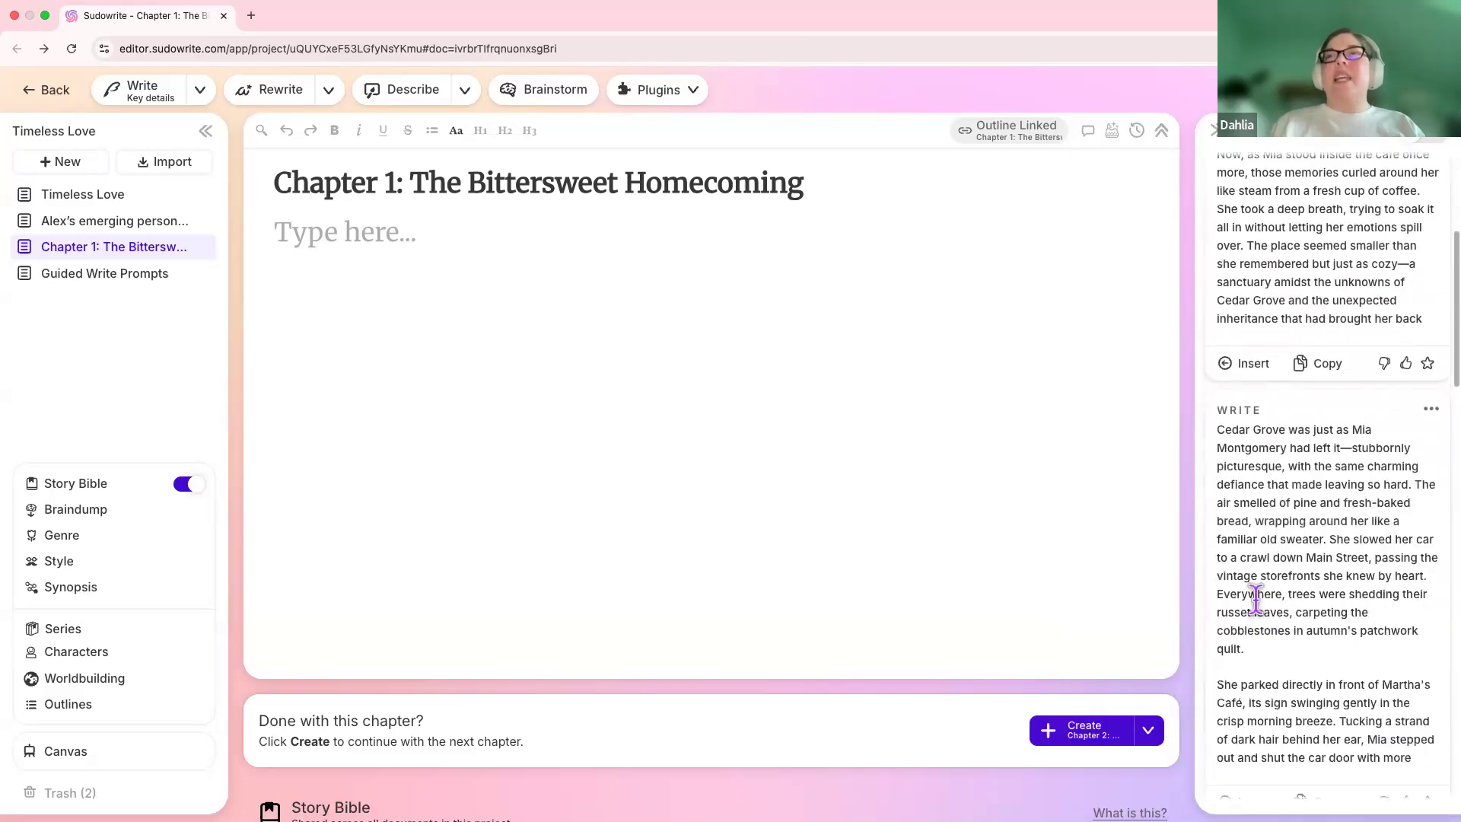
{"action": "scroll", "coordinate": [1255, 597], "scroll_direction": "down", "scroll_amount": 5}
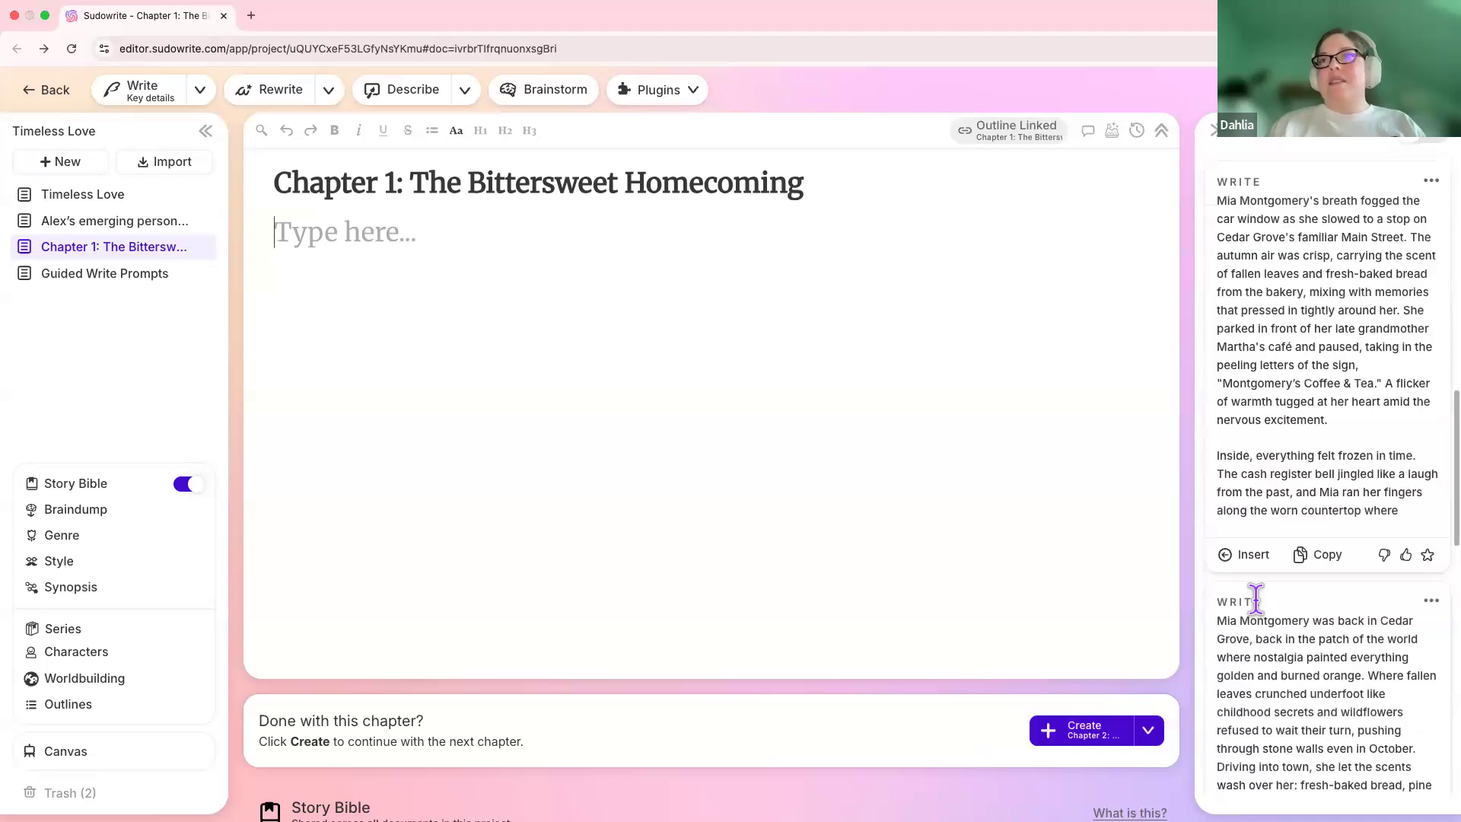
{"action": "scroll", "coordinate": [1255, 598], "scroll_direction": "down", "scroll_amount": 12}
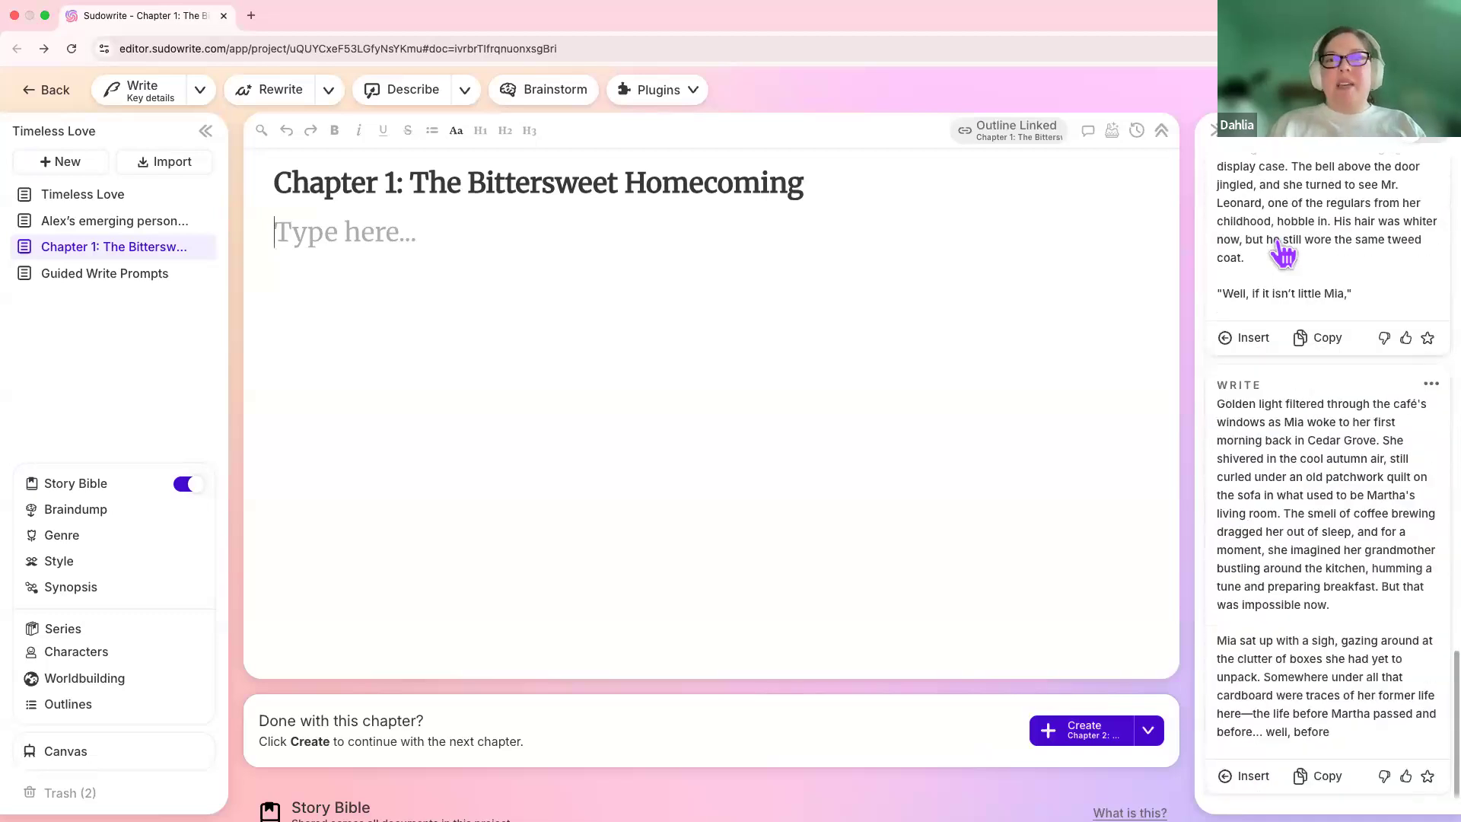
{"action": "scroll", "coordinate": [1272, 283], "scroll_direction": "down", "scroll_amount": 10}
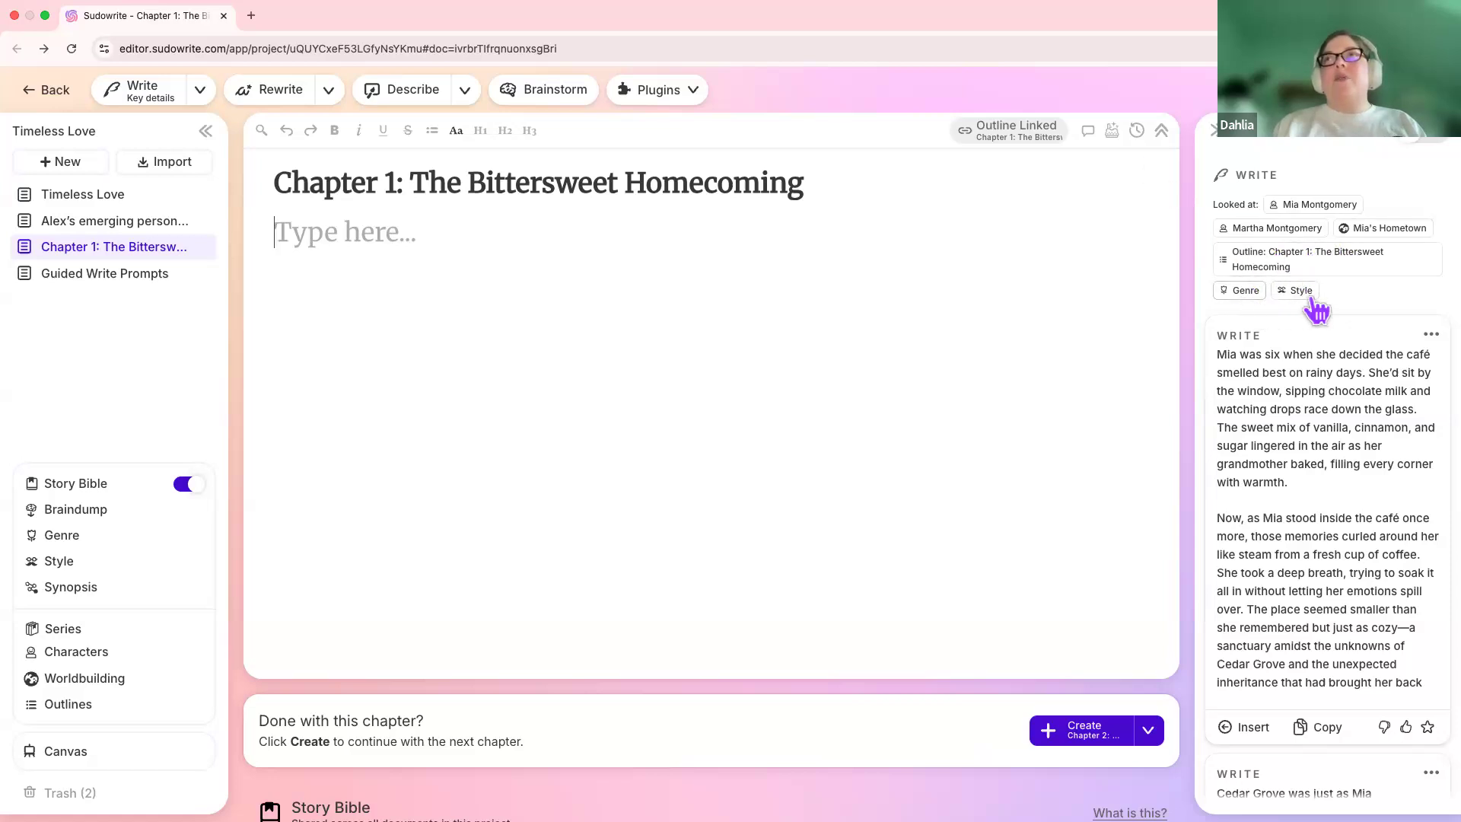
{"action": "scroll", "coordinate": [1335, 477], "scroll_direction": "down", "scroll_amount": 1}
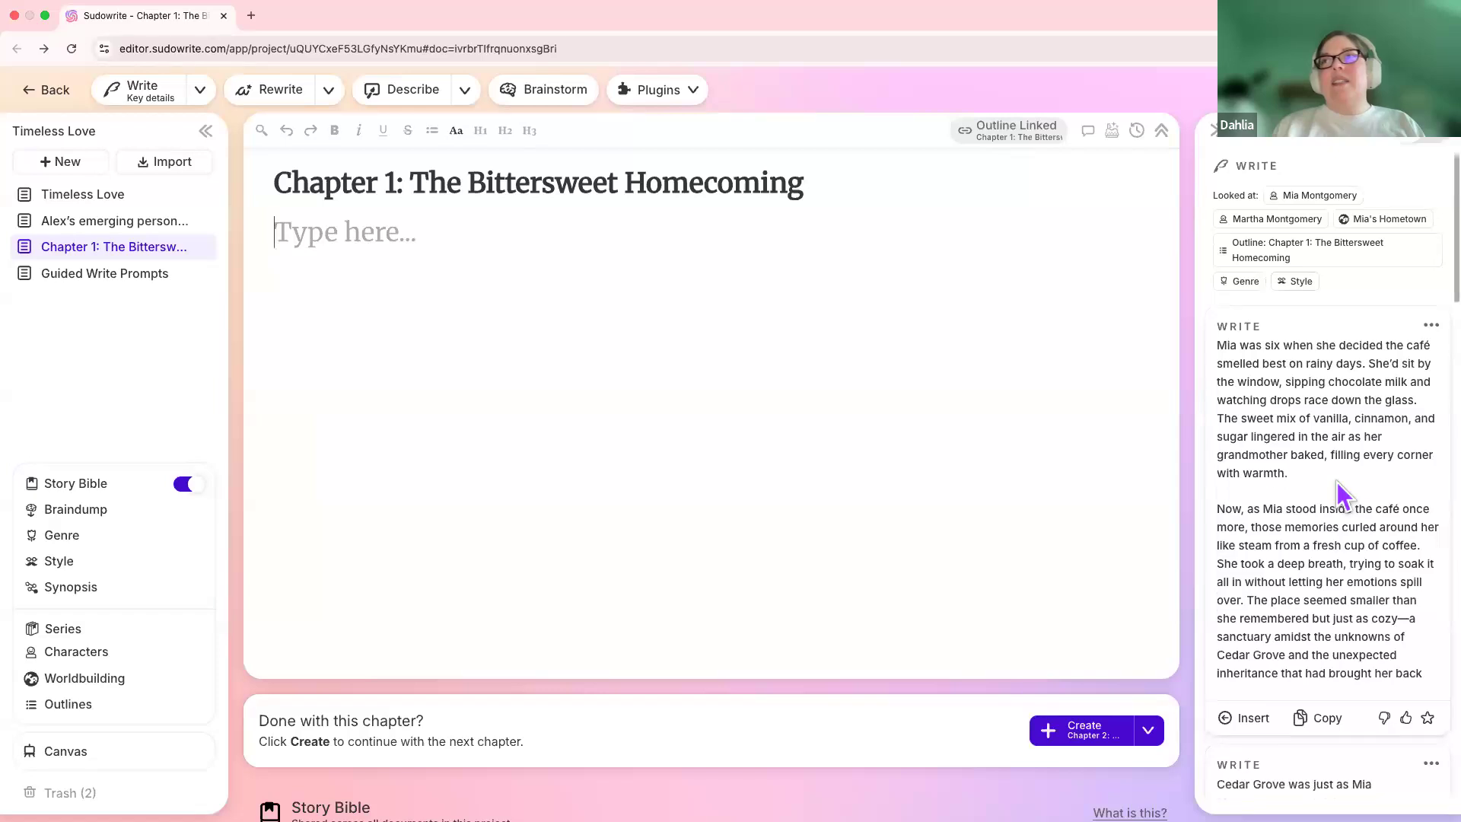
{"action": "scroll", "coordinate": [1335, 478], "scroll_direction": "down", "scroll_amount": 1}
{"action": "scroll", "coordinate": [1335, 479], "scroll_direction": "up", "scroll_amount": 2}
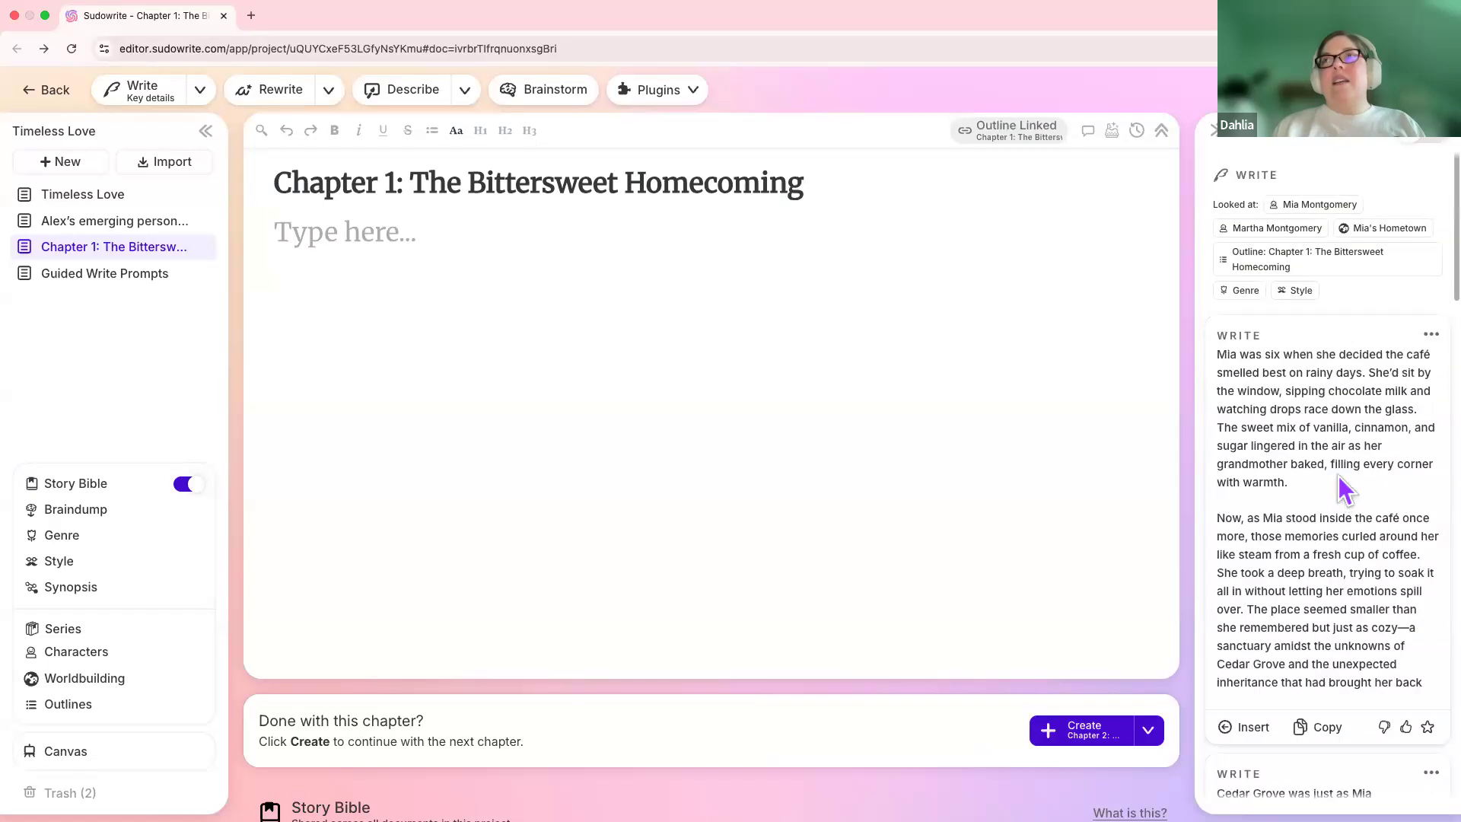
{"action": "scroll", "coordinate": [1291, 550], "scroll_direction": "up", "scroll_amount": 1}
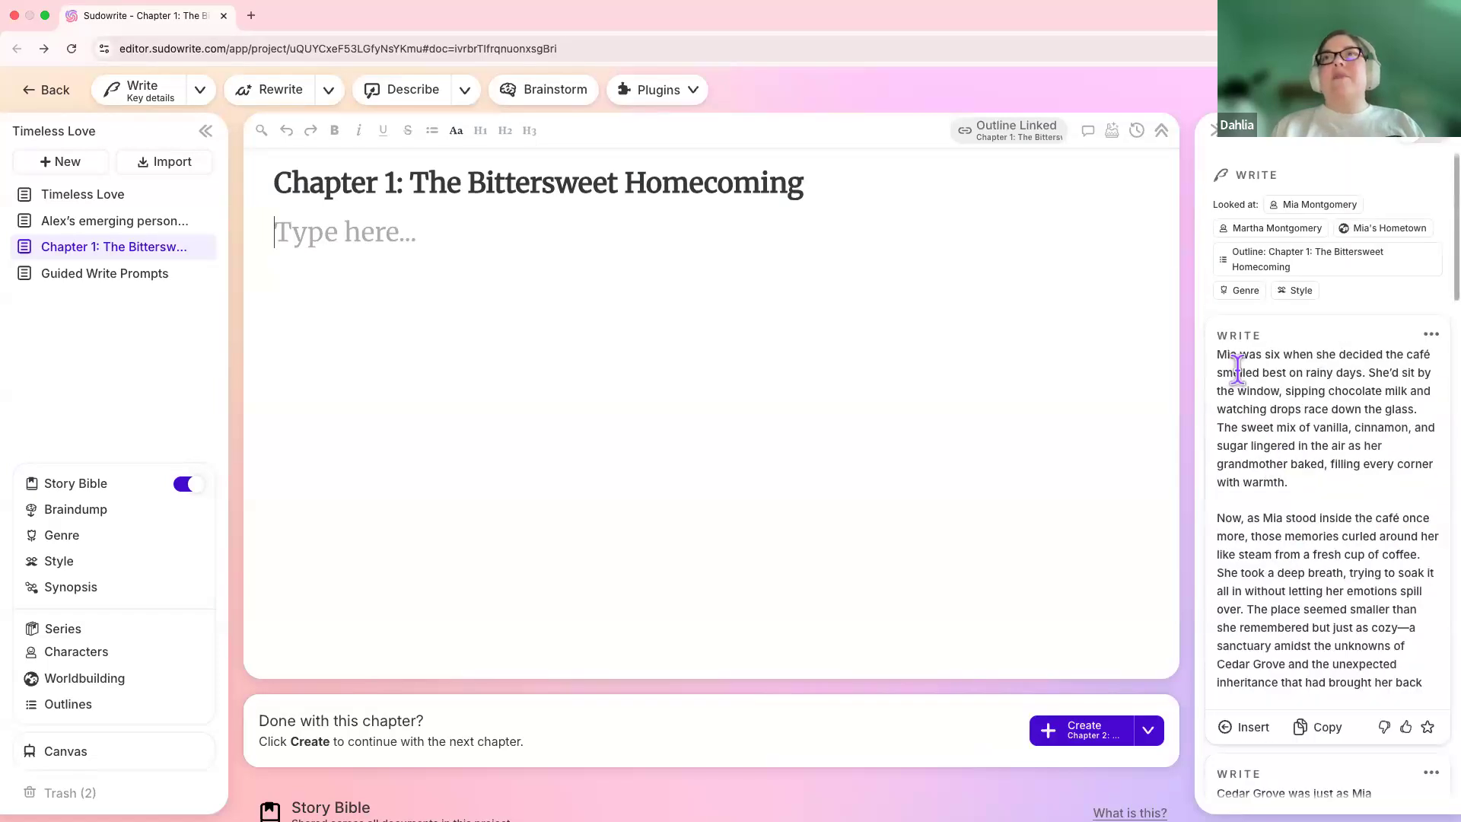
Read the first two generated Write cards and highlight the second card's opening sentence about Cedar Grove
{"action": "scroll", "coordinate": [1285, 559], "scroll_direction": "down", "scroll_amount": 2}
{"action": "scroll", "coordinate": [1281, 546], "scroll_direction": "up", "scroll_amount": 2}
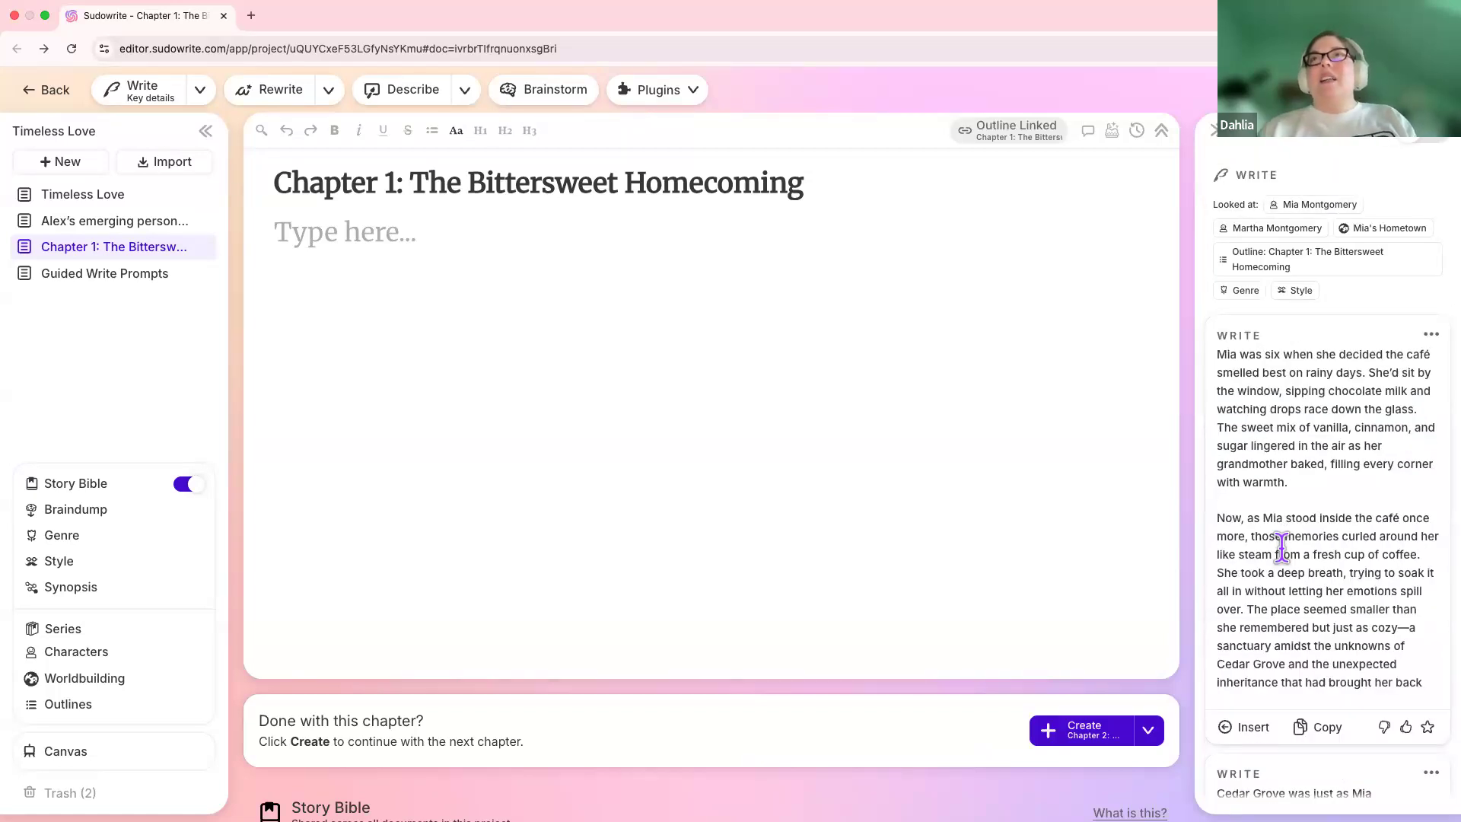
{"action": "scroll", "coordinate": [1281, 547], "scroll_direction": "down", "scroll_amount": 1}
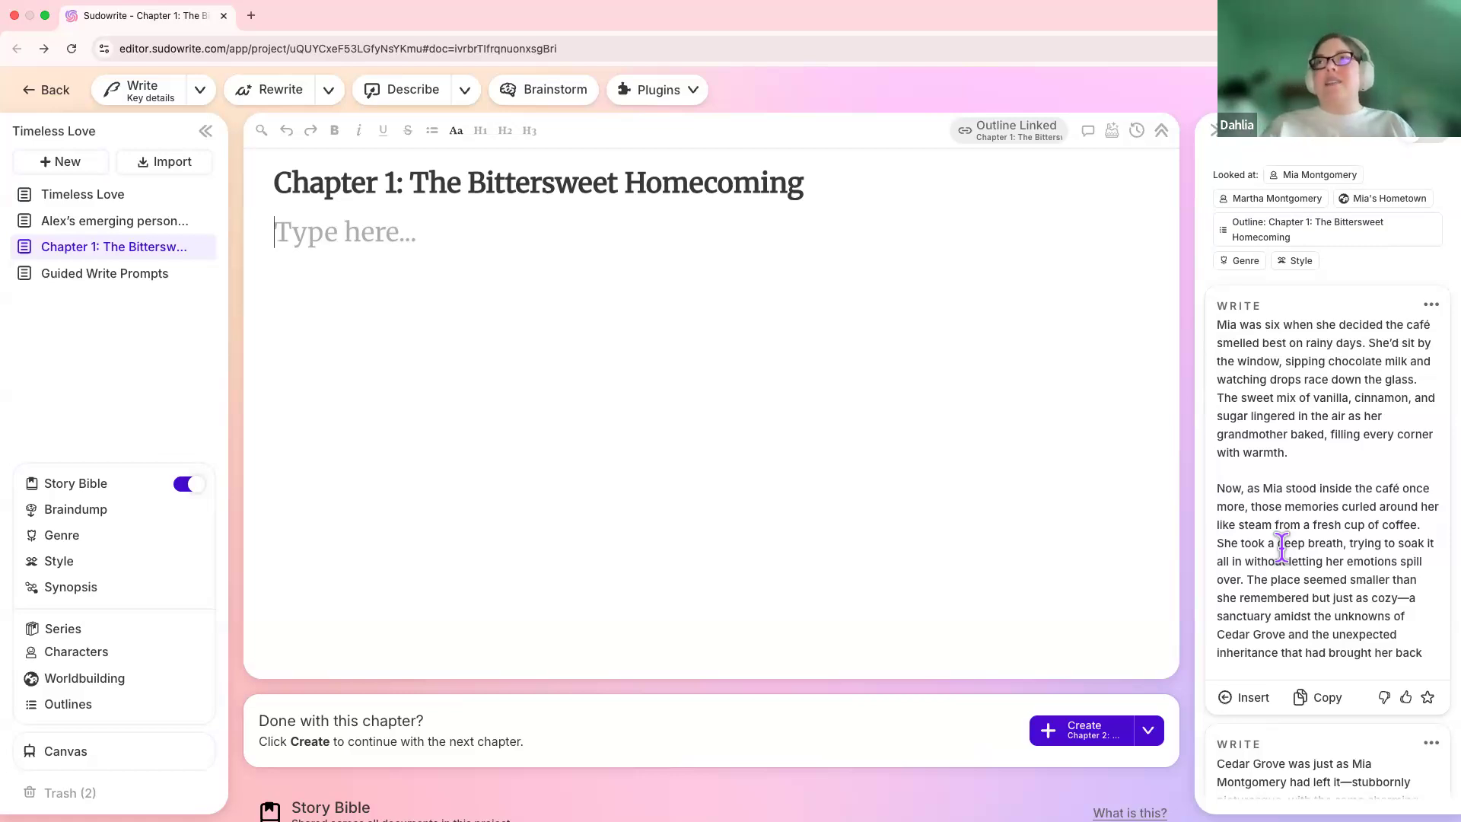
{"action": "scroll", "coordinate": [1282, 514], "scroll_direction": "down", "scroll_amount": 5}
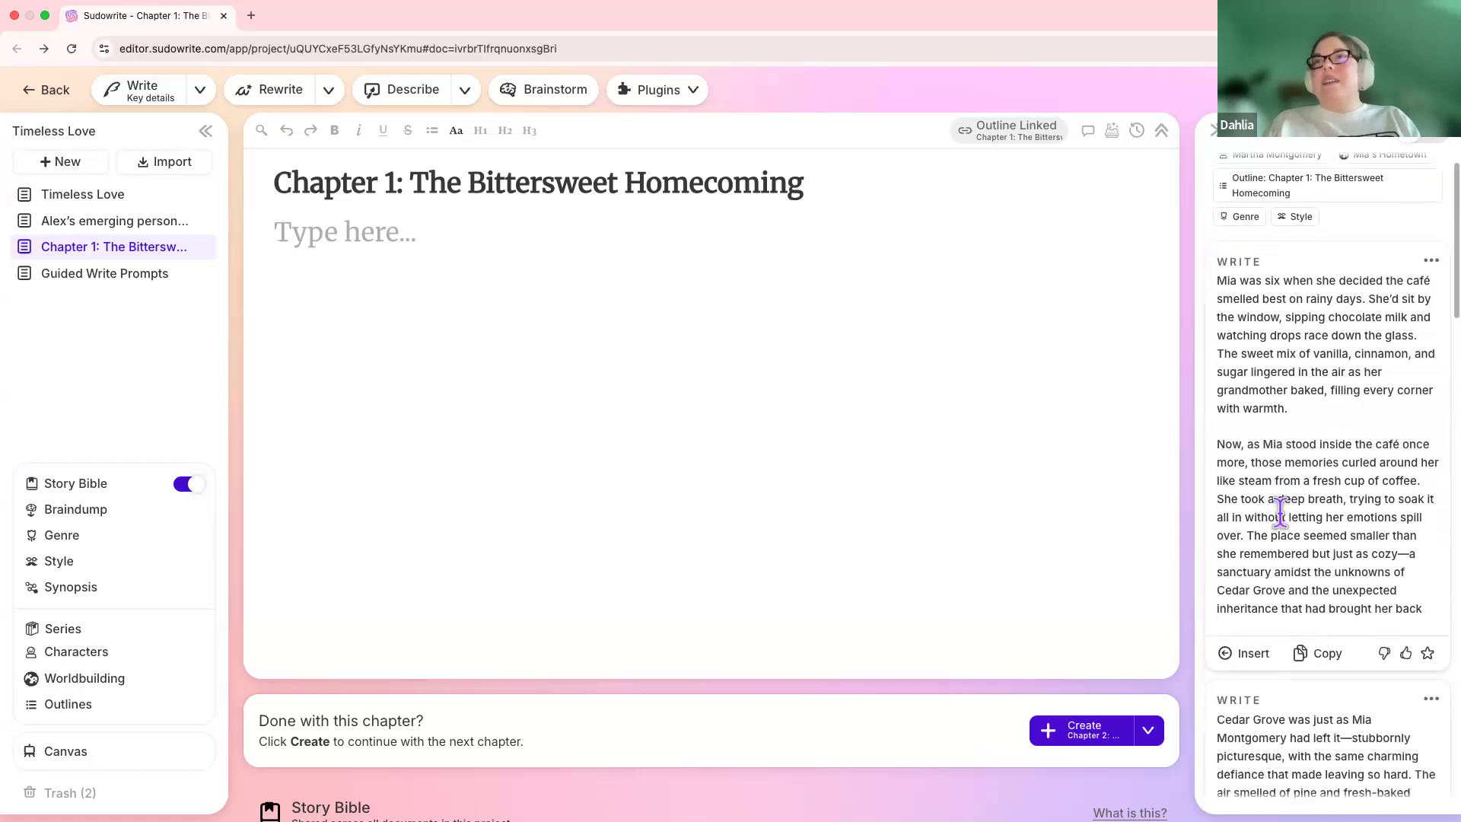
{"action": "scroll", "coordinate": [1284, 517], "scroll_direction": "down", "scroll_amount": 2}
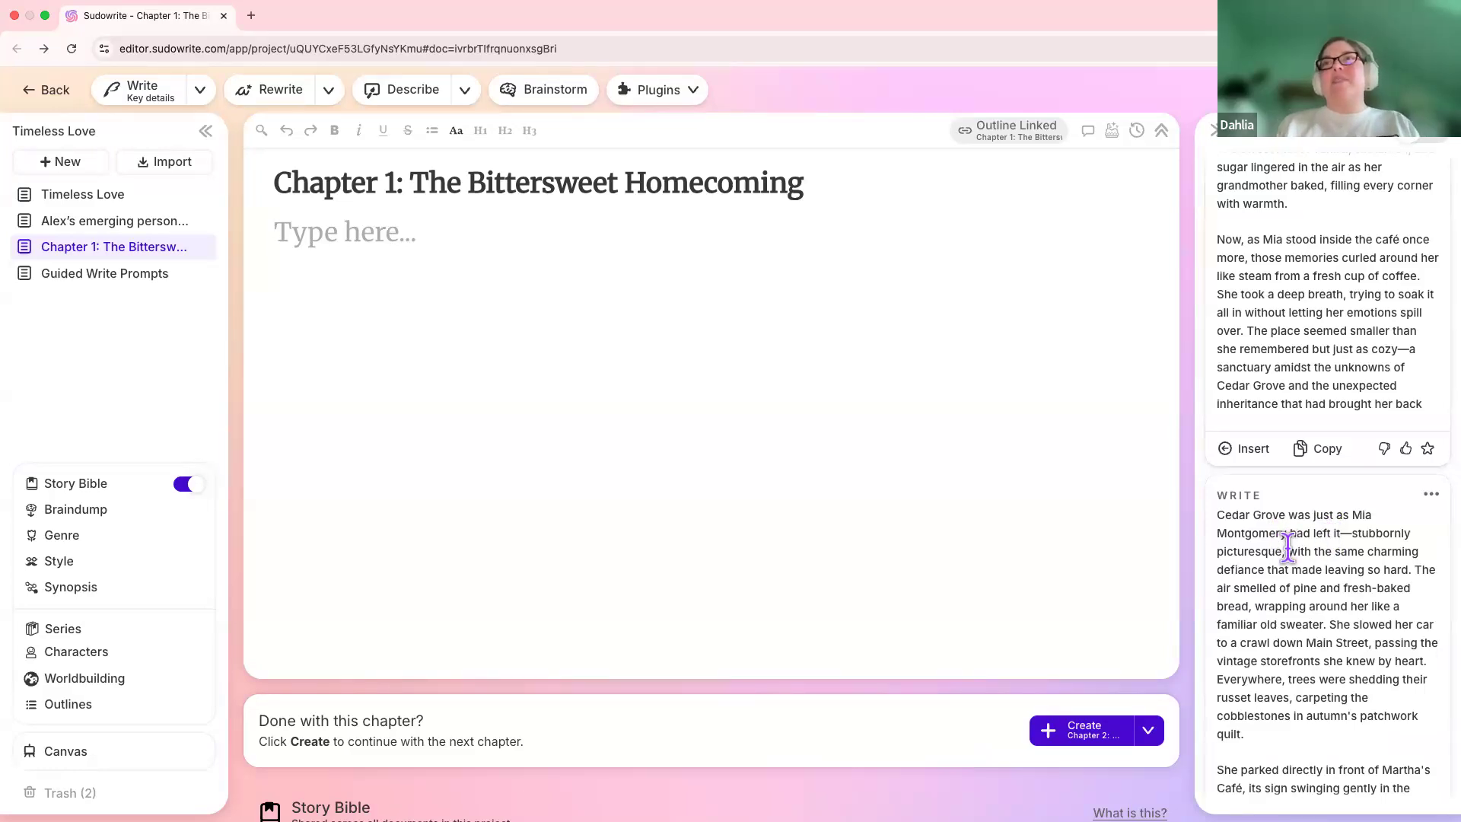
{"action": "scroll", "coordinate": [1291, 575], "scroll_direction": "down", "scroll_amount": 1}
{"action": "scroll", "coordinate": [1291, 576], "scroll_direction": "down", "scroll_amount": 1}
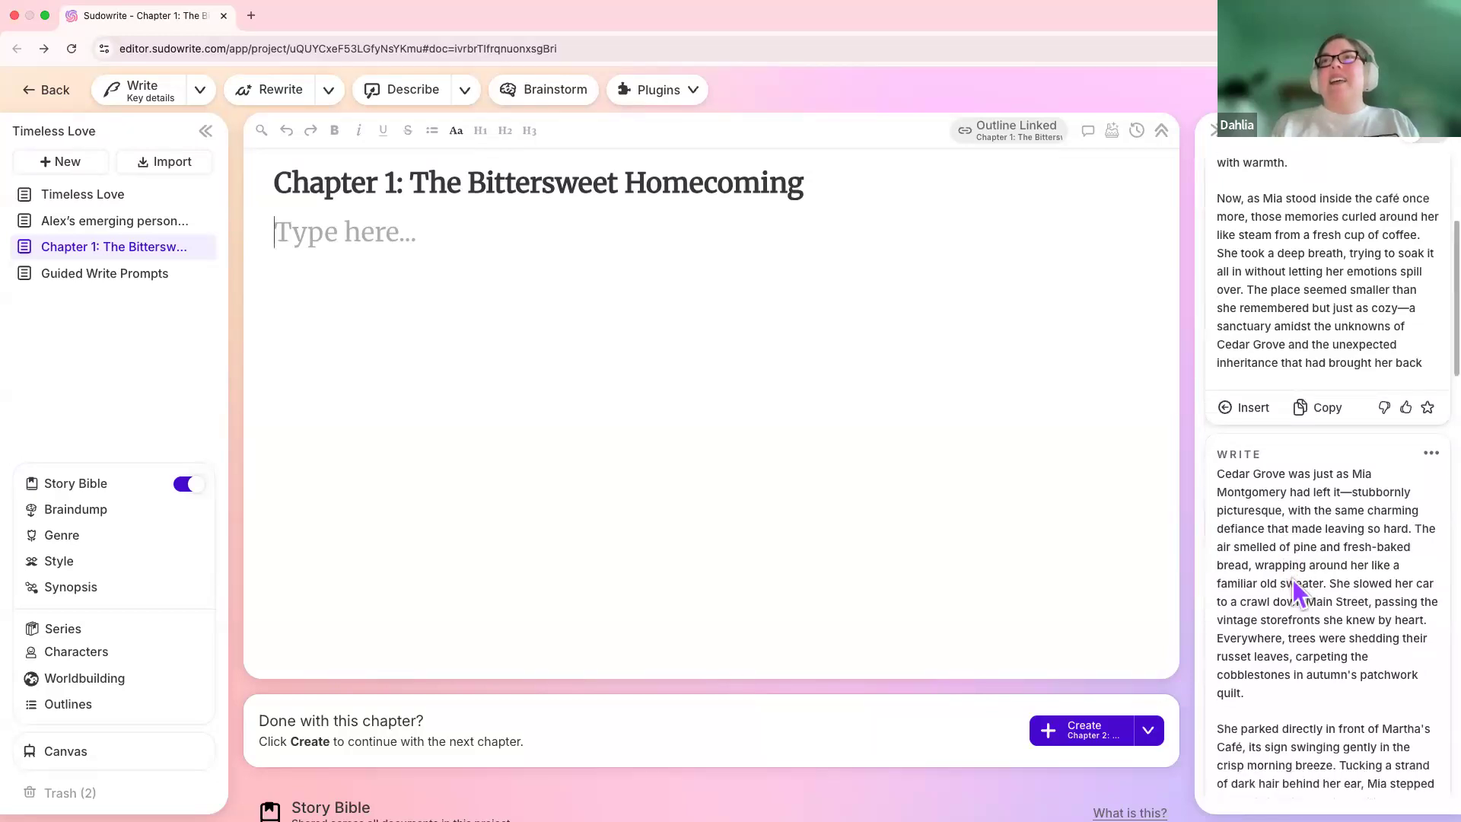
{"action": "left_click_drag", "start_coordinate": [1412, 528], "coordinate": [1215, 473]}
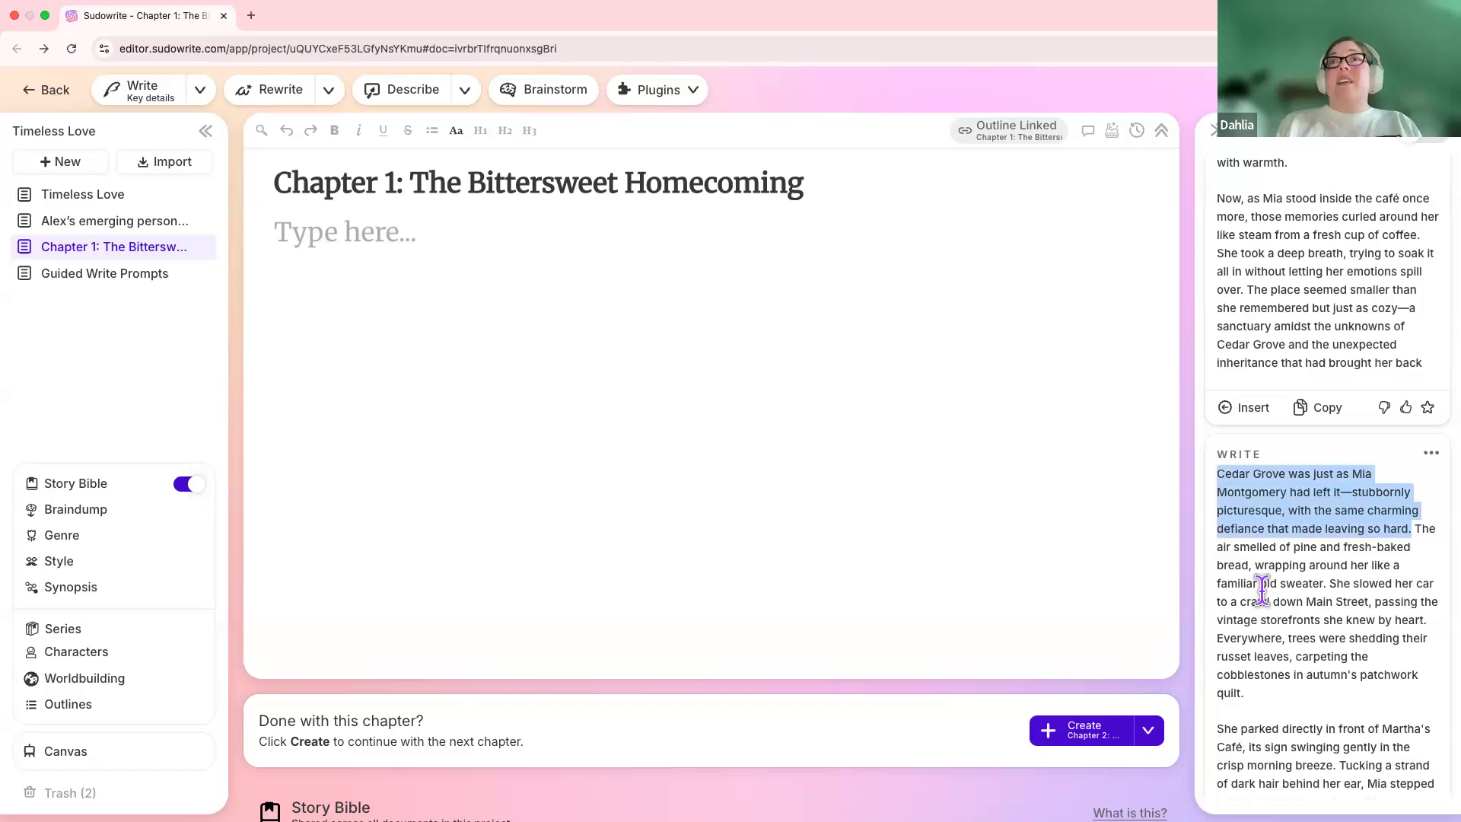
Read the remaining four Write cards, comparing their openings and highlighting the fourth card's line about nostalgia painting everything golden and burned orange
{"action": "scroll", "coordinate": [1261, 588], "scroll_direction": "down", "scroll_amount": 5}
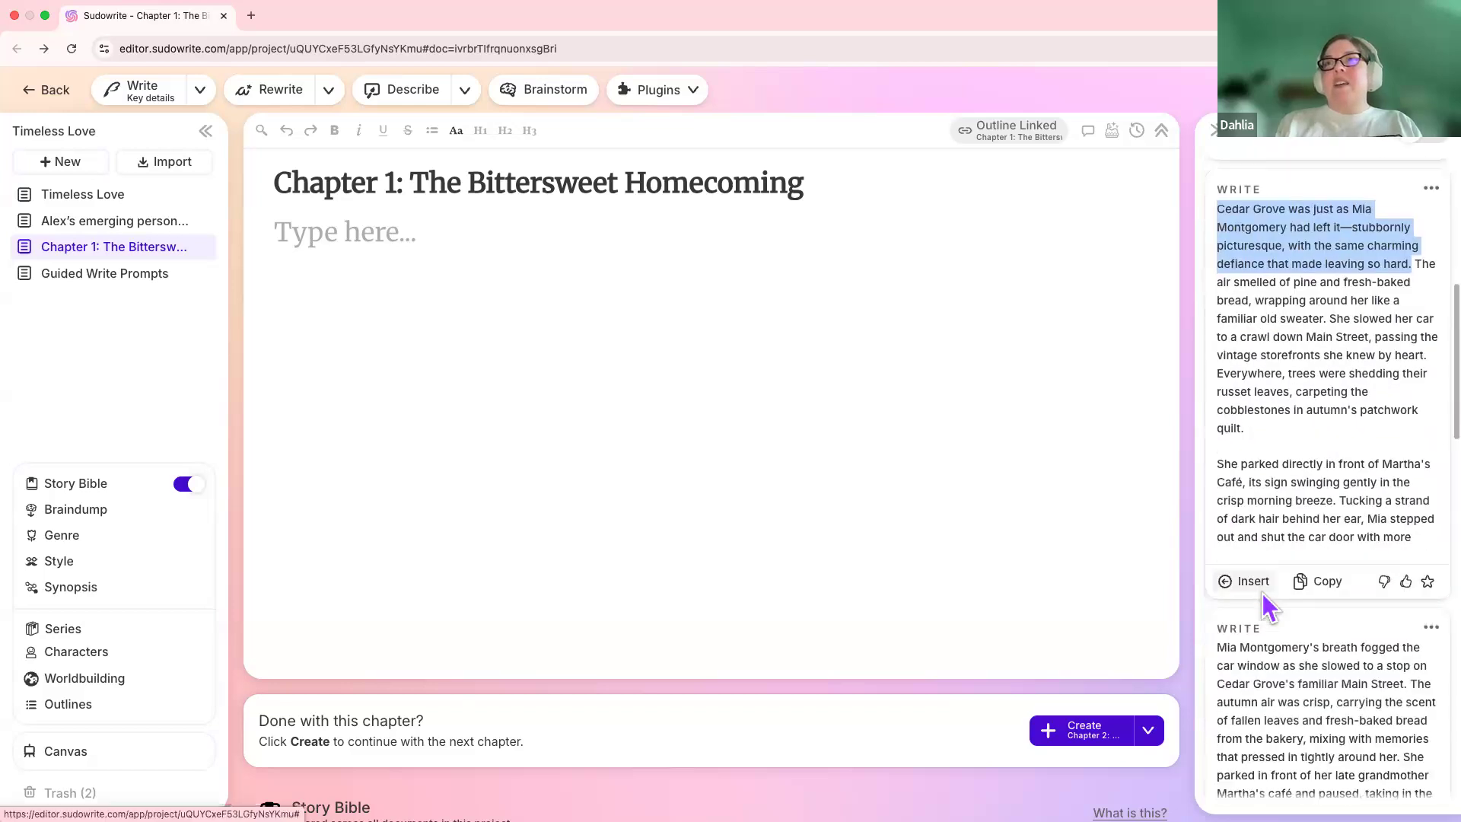
{"action": "scroll", "coordinate": [1262, 592], "scroll_direction": "down", "scroll_amount": 1}
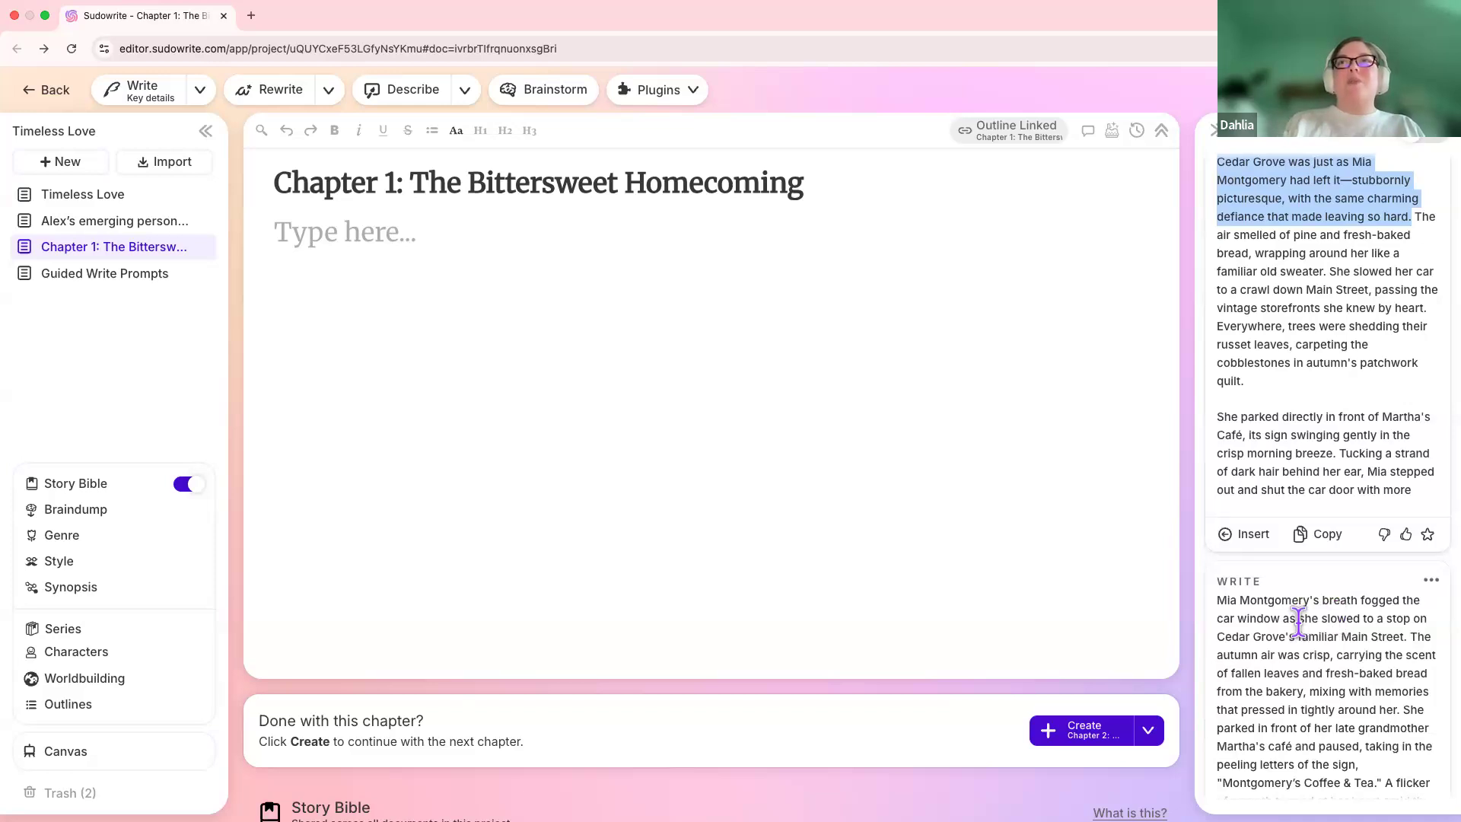
{"action": "scroll", "coordinate": [1311, 660], "scroll_direction": "down", "scroll_amount": 2}
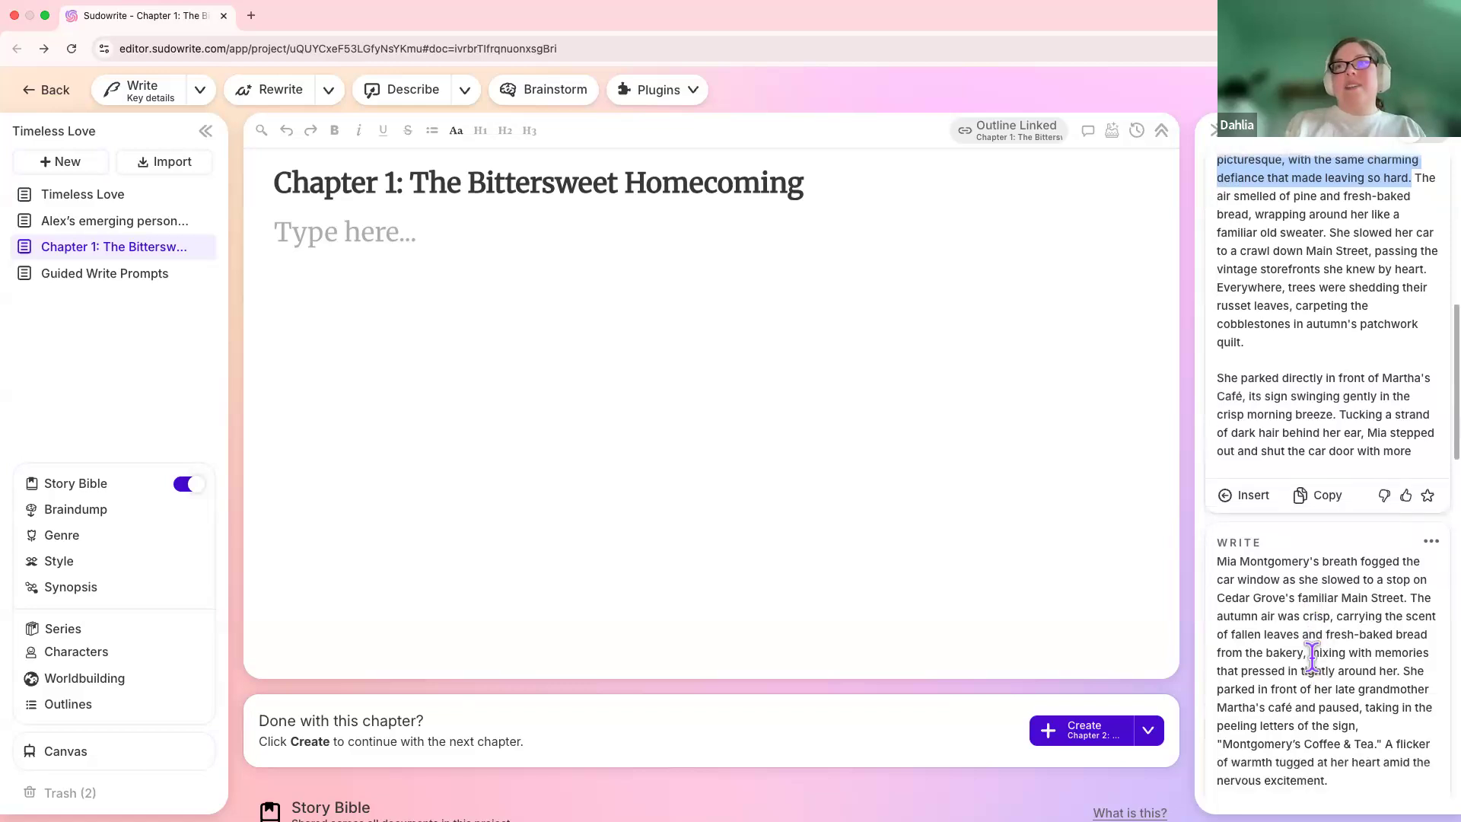
{"action": "scroll", "coordinate": [1312, 660], "scroll_direction": "down", "scroll_amount": 8}
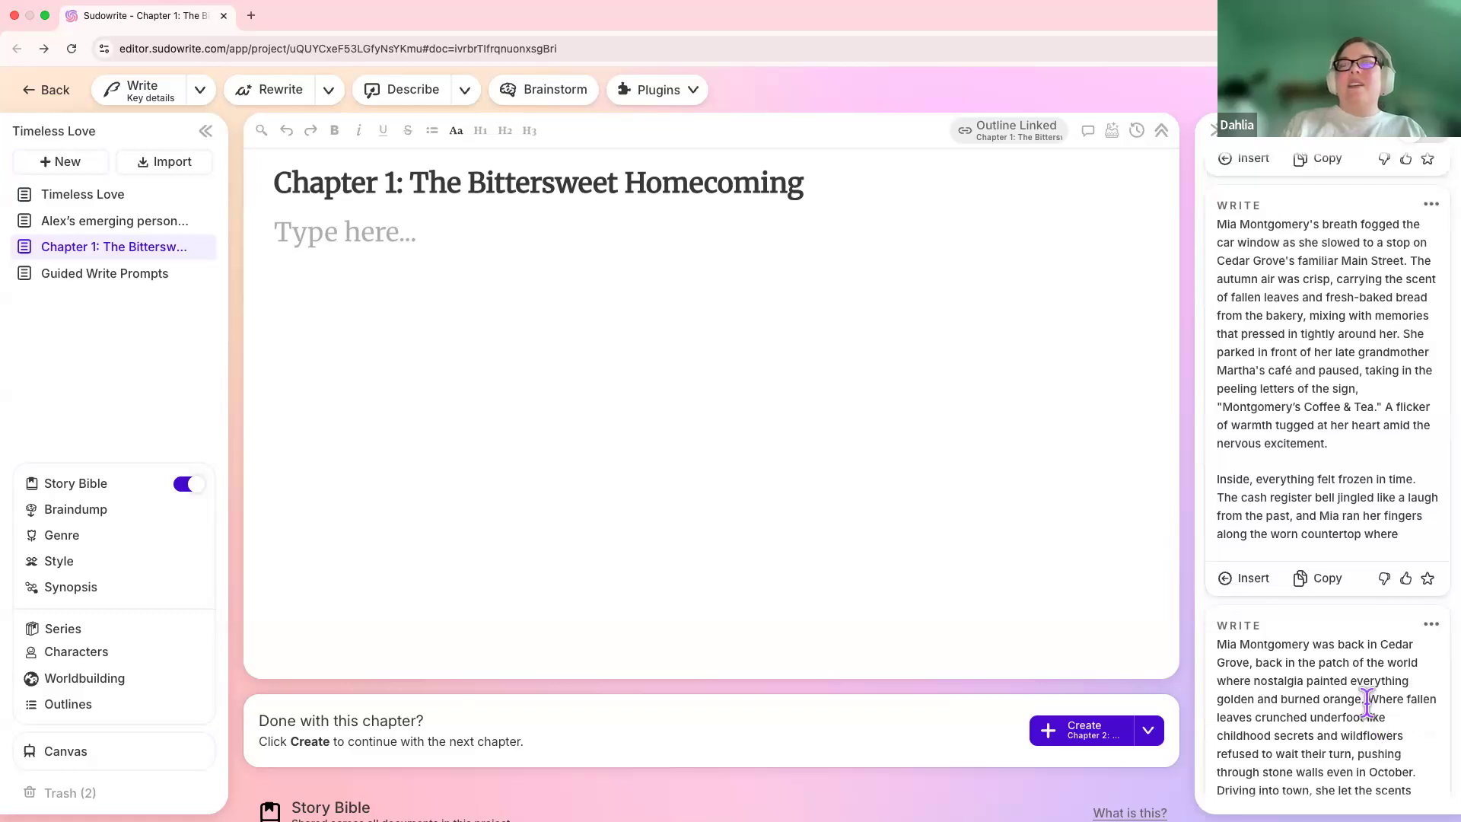
{"action": "left_click_drag", "start_coordinate": [1367, 701], "coordinate": [1237, 644]}
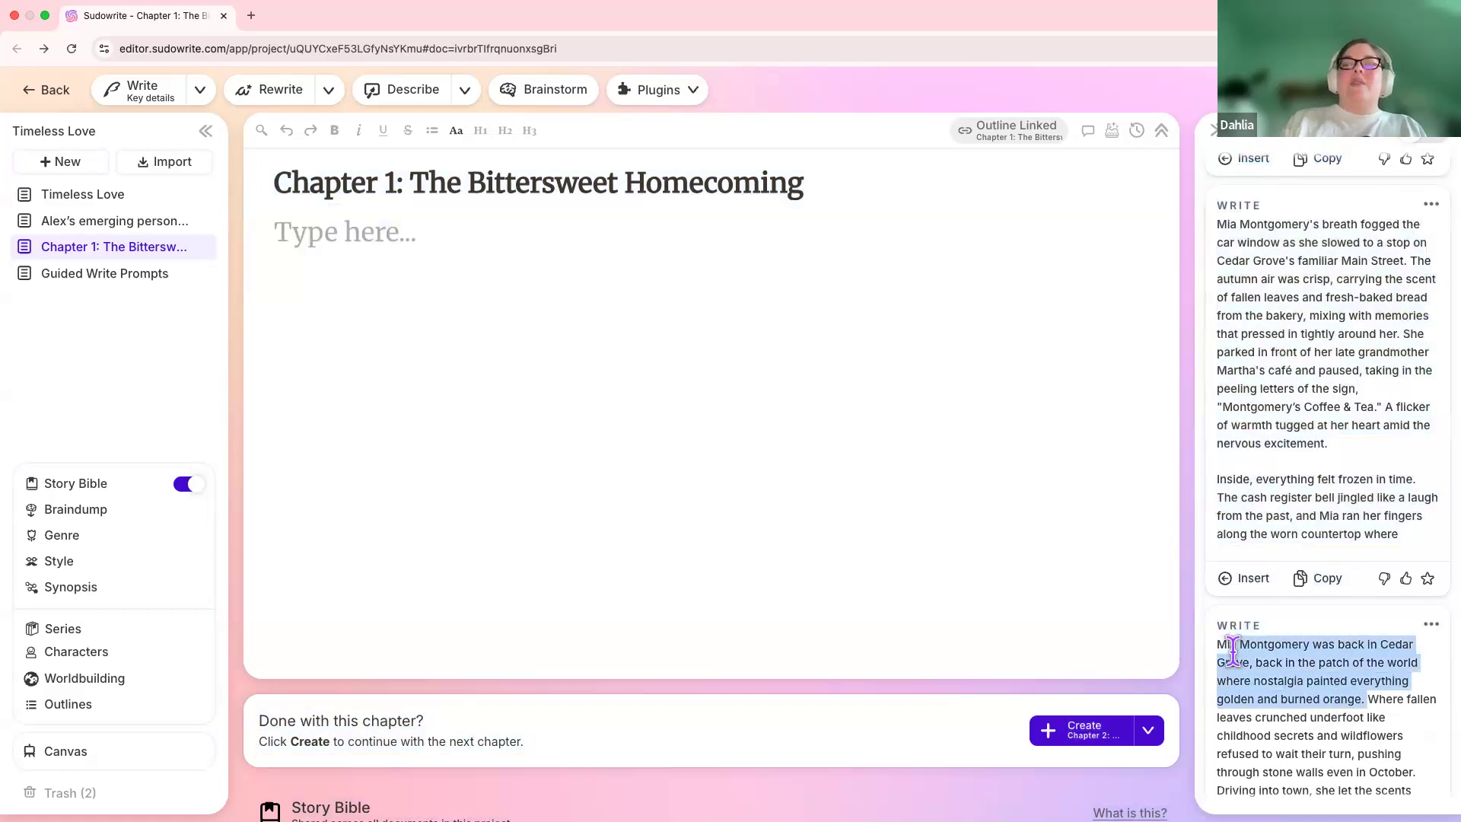
{"action": "scroll", "coordinate": [1248, 719], "scroll_direction": "down", "scroll_amount": 10}
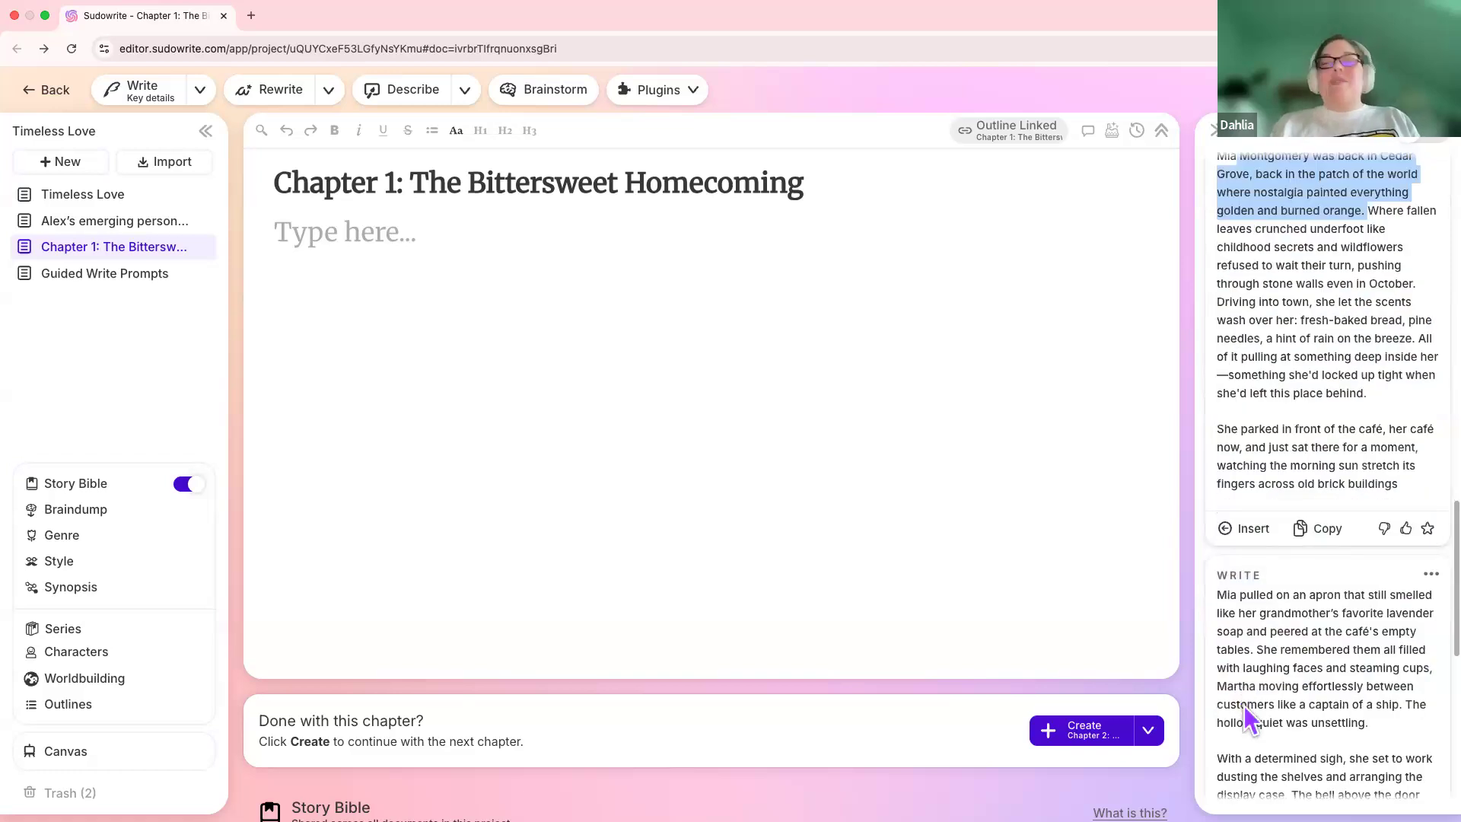
{"action": "scroll", "coordinate": [1248, 711], "scroll_direction": "down", "scroll_amount": 4}
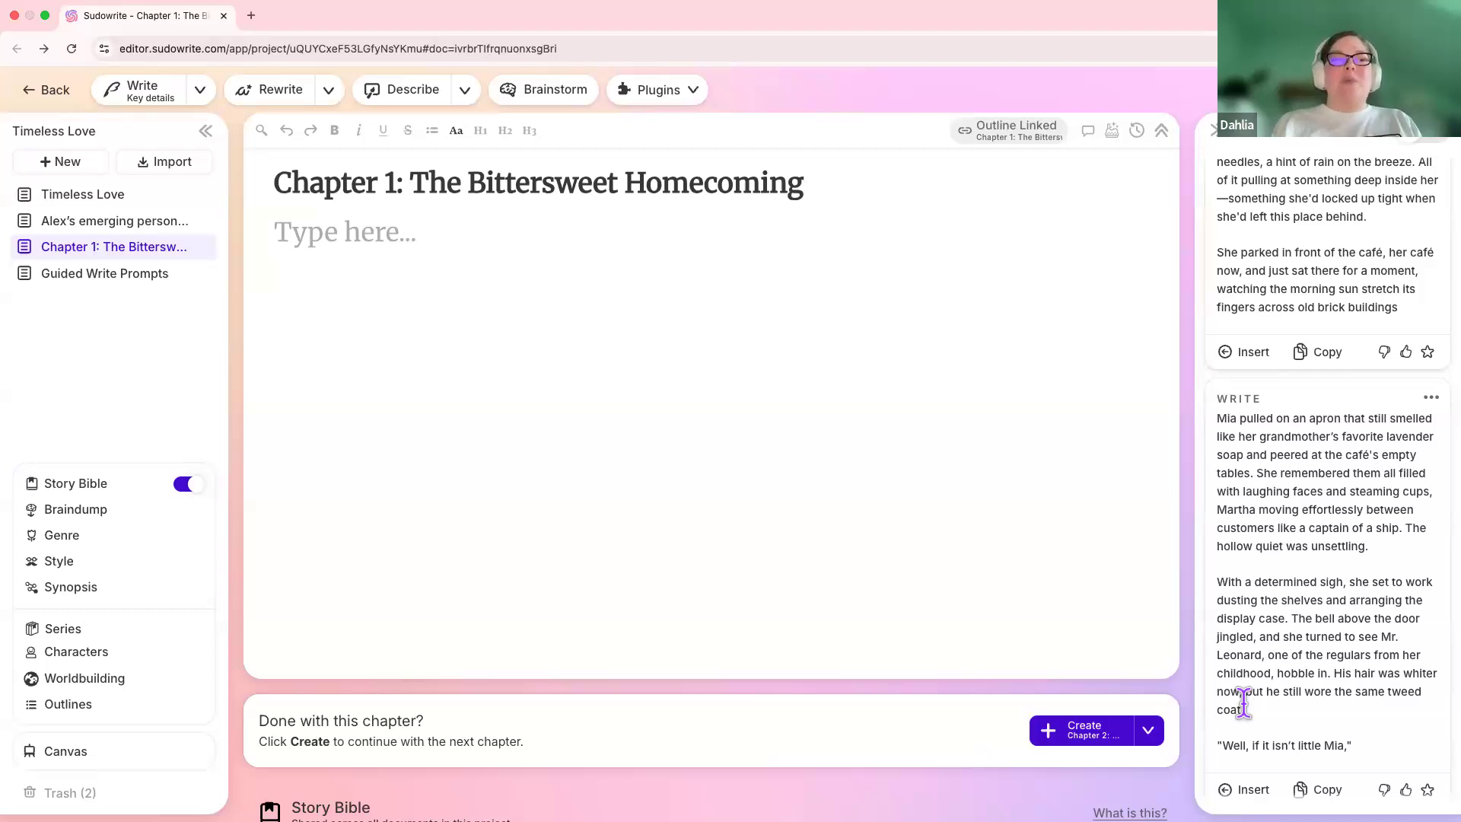
{"action": "scroll", "coordinate": [1247, 711], "scroll_direction": "down", "scroll_amount": 2}
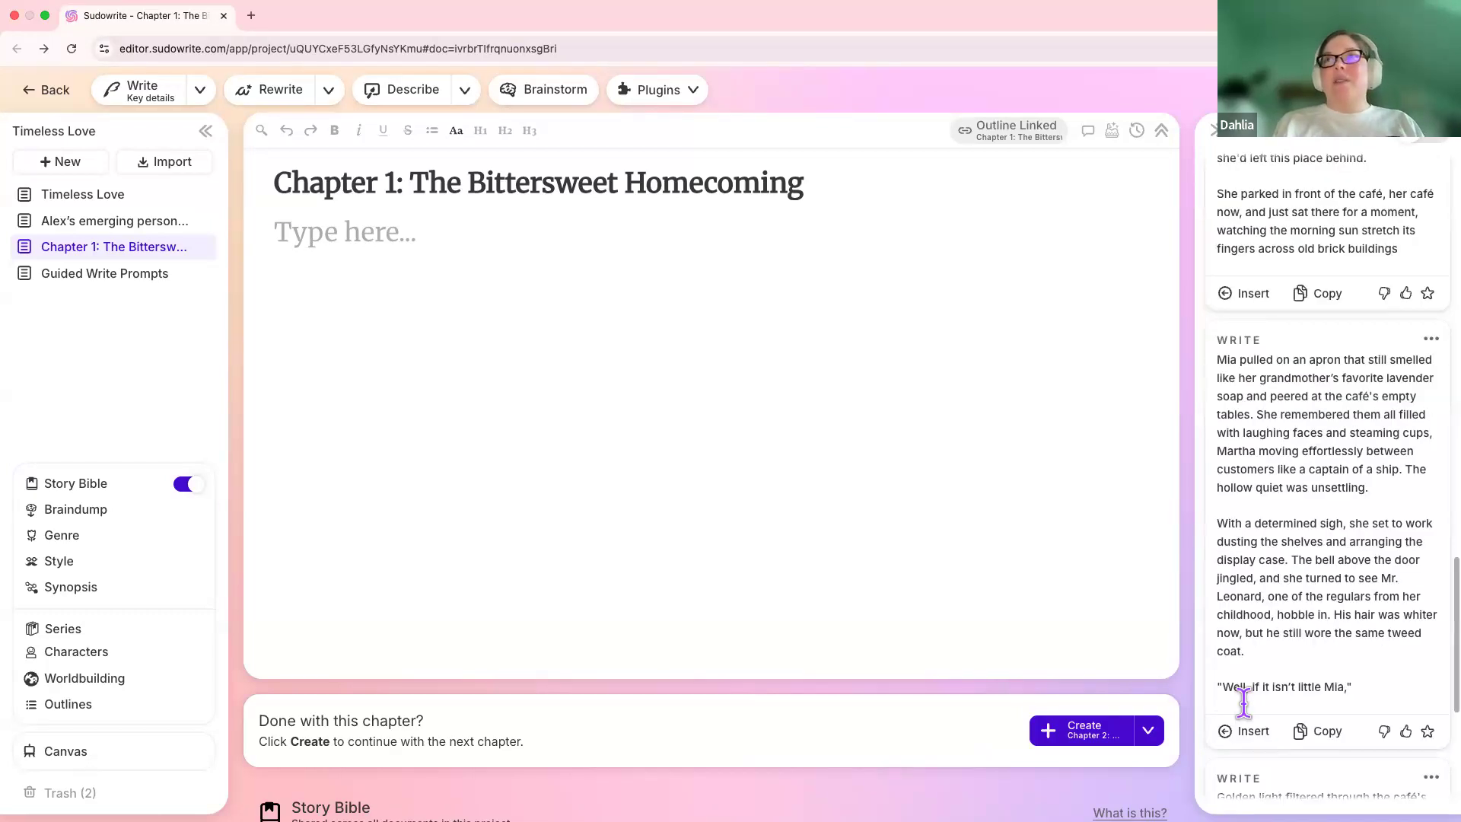
{"action": "scroll", "coordinate": [1247, 719], "scroll_direction": "down", "scroll_amount": 6}
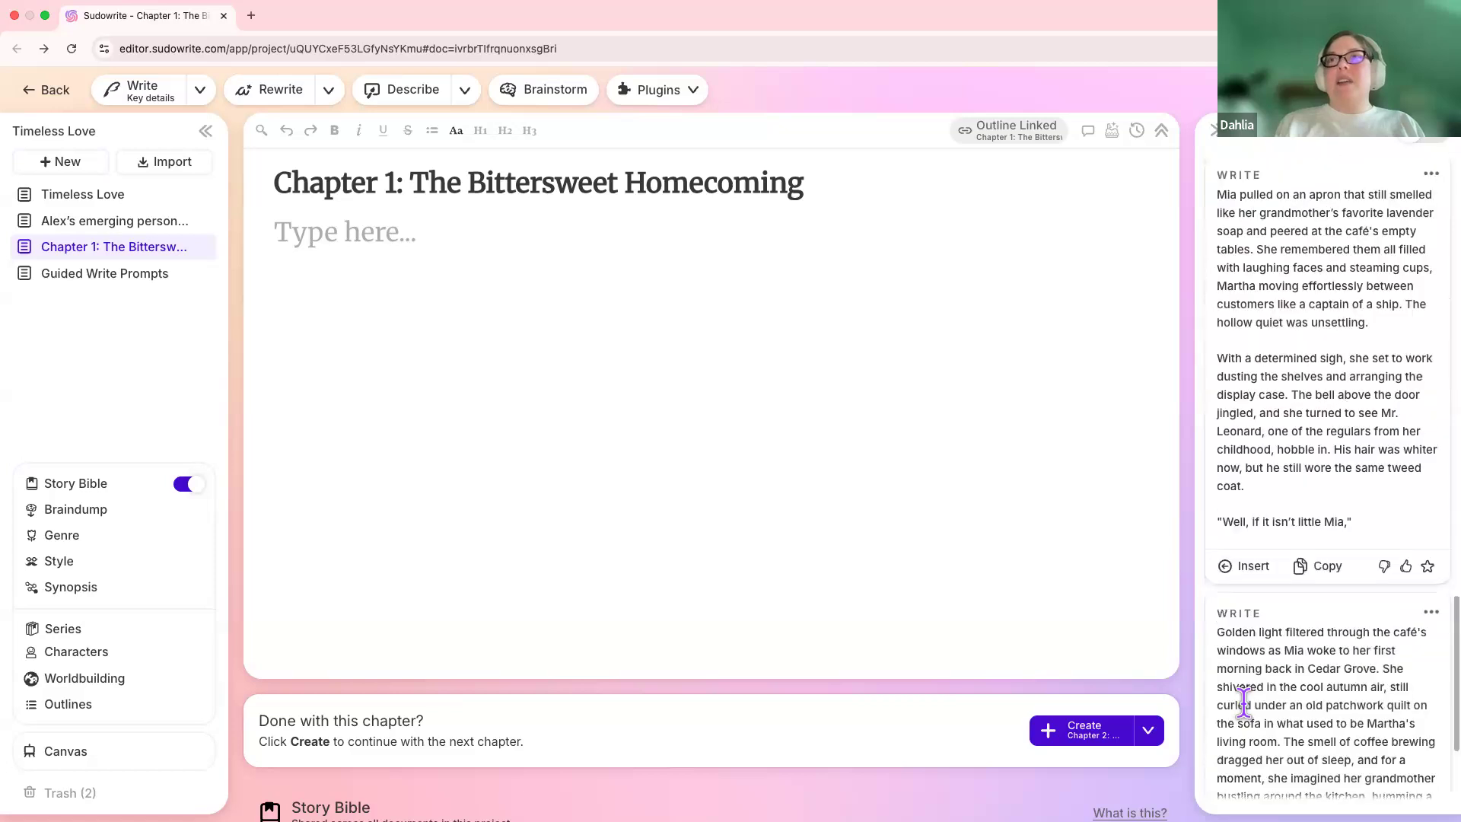
{"action": "scroll", "coordinate": [1248, 719], "scroll_direction": "down", "scroll_amount": 1}
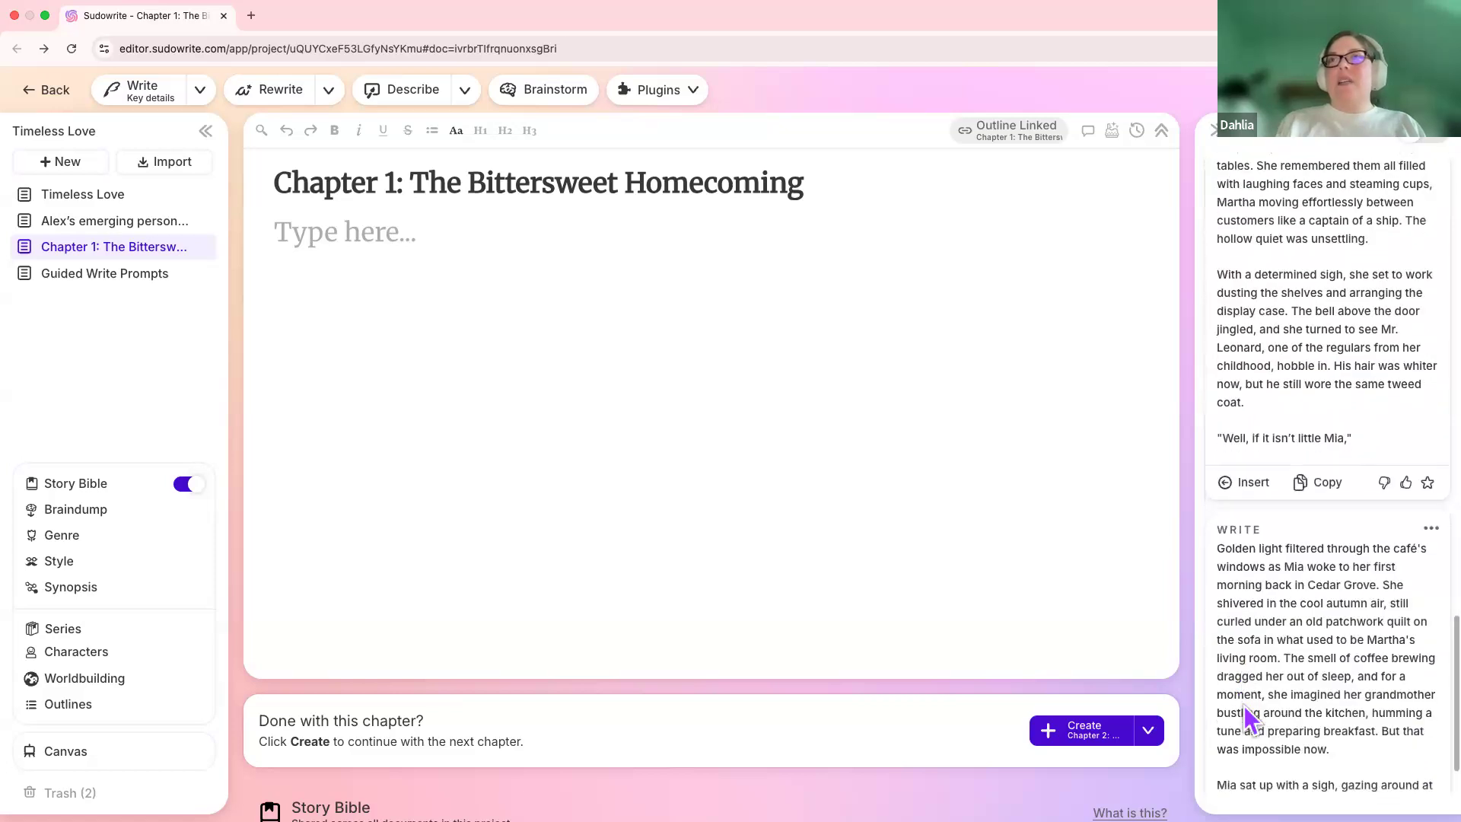
{"action": "scroll", "coordinate": [1248, 719], "scroll_direction": "down", "scroll_amount": 4}
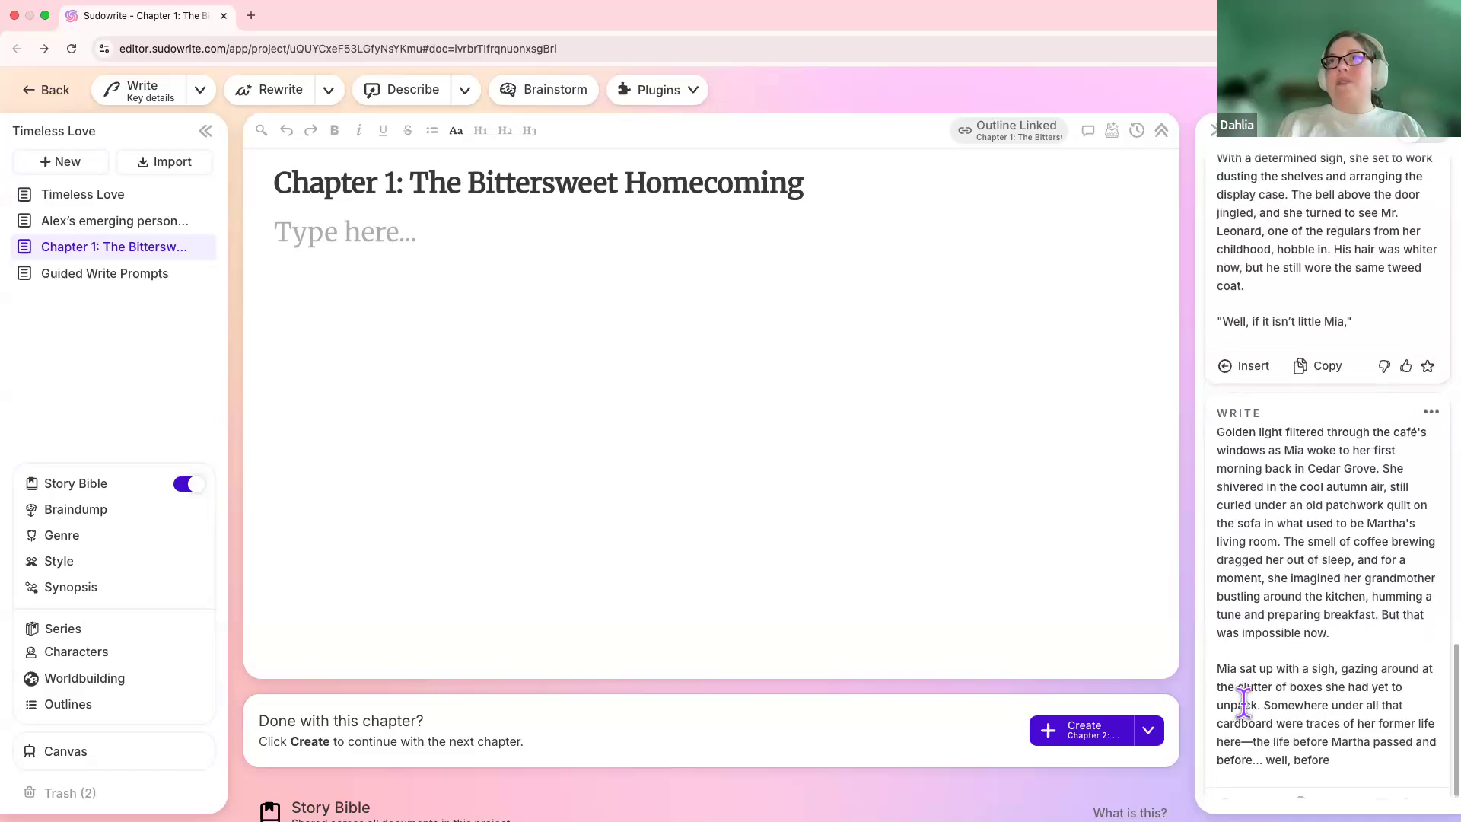
Copy the second Write card's opening sentence, "Cedar Grove was just as" through "made leaving so hard.", into the empty Chapter 1 body
{"action": "scroll", "coordinate": [1242, 700], "scroll_direction": "up", "scroll_amount": 15}
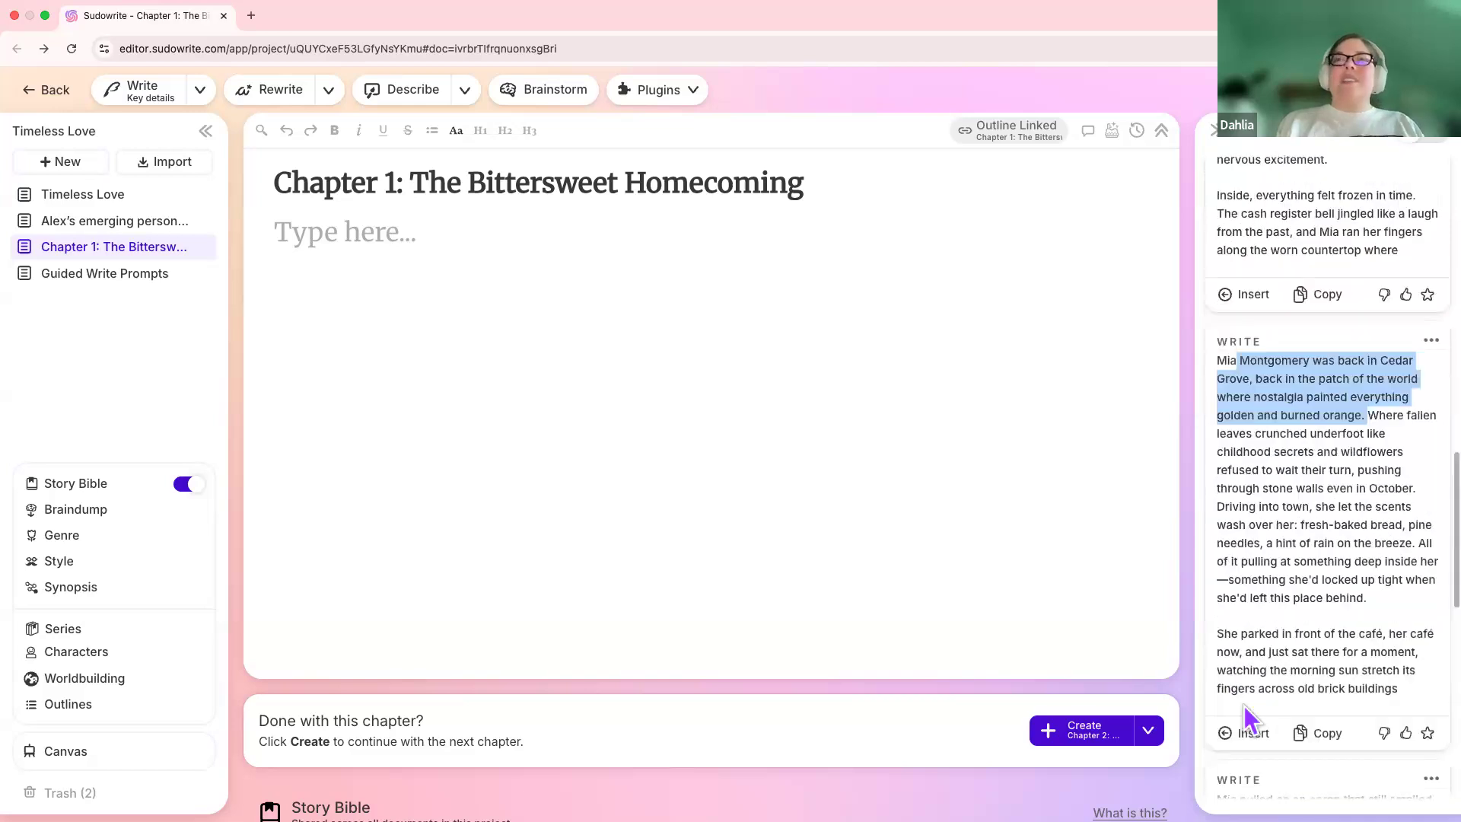
{"action": "scroll", "coordinate": [1243, 701], "scroll_direction": "up", "scroll_amount": 1}
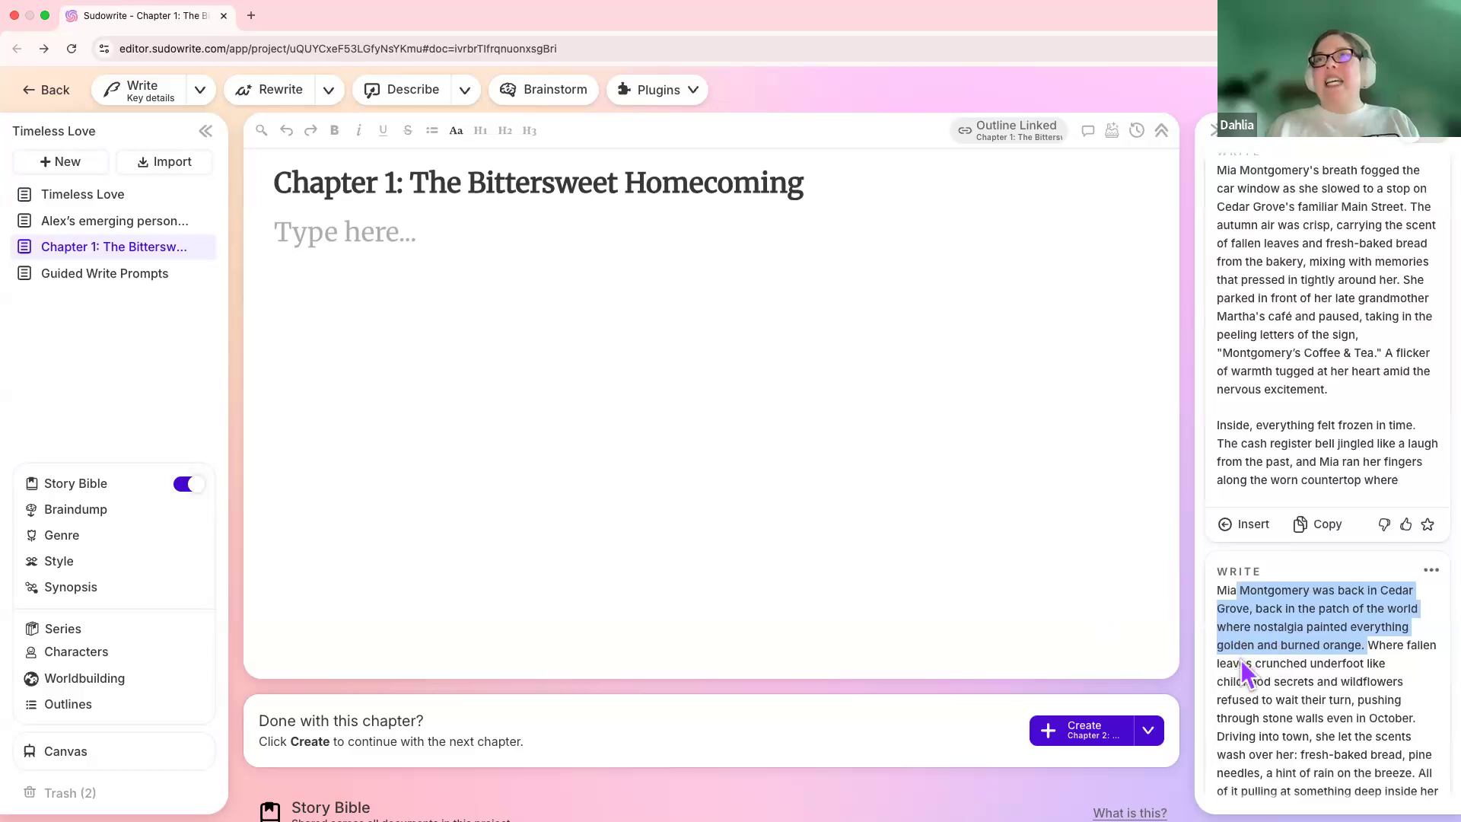
{"action": "scroll", "coordinate": [1242, 671], "scroll_direction": "up", "scroll_amount": 15}
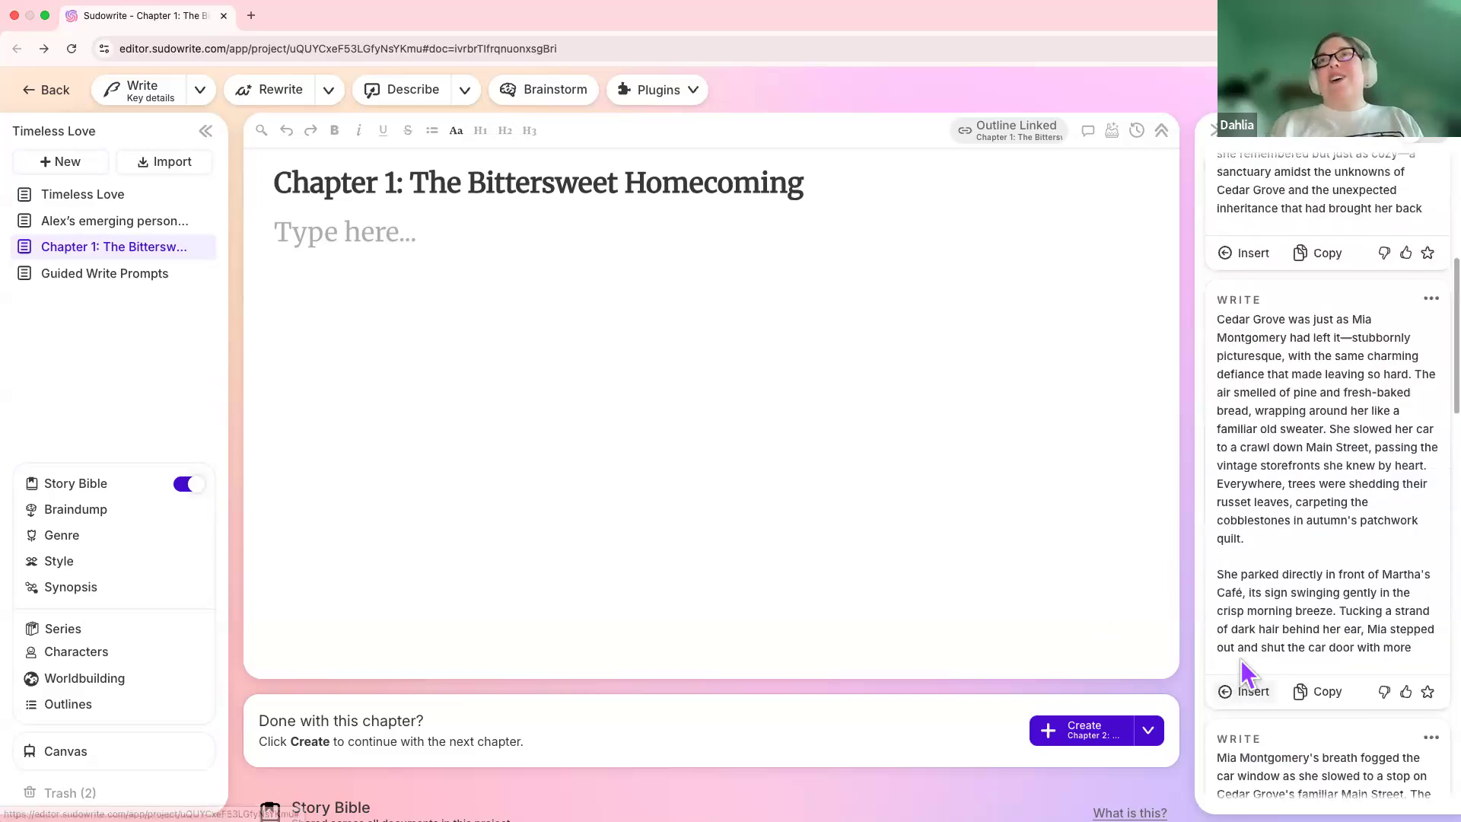
{"action": "scroll", "coordinate": [1242, 669], "scroll_direction": "up", "scroll_amount": 8}
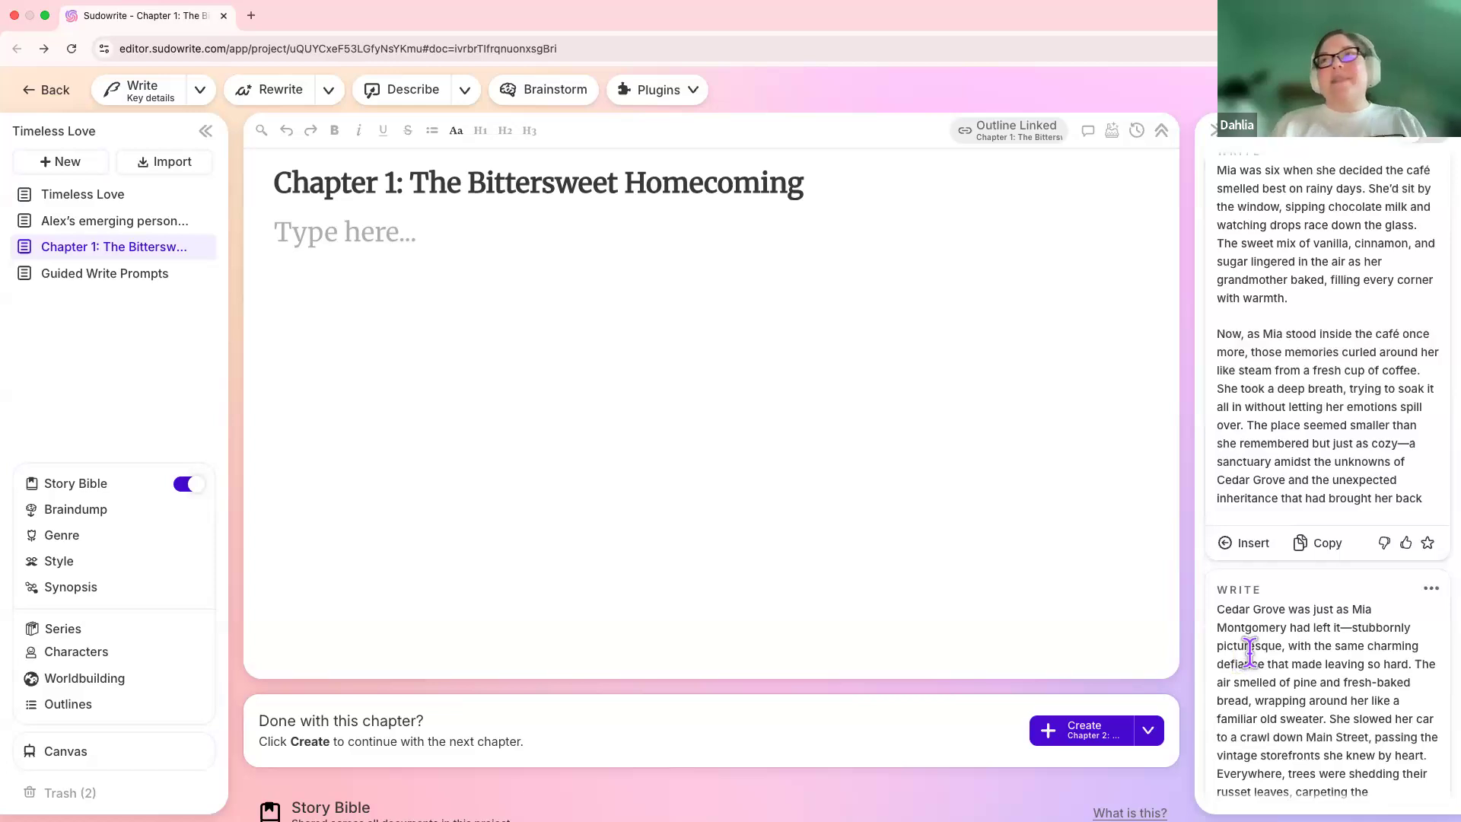
{"action": "scroll", "coordinate": [1309, 654], "scroll_direction": "up", "scroll_amount": 2}
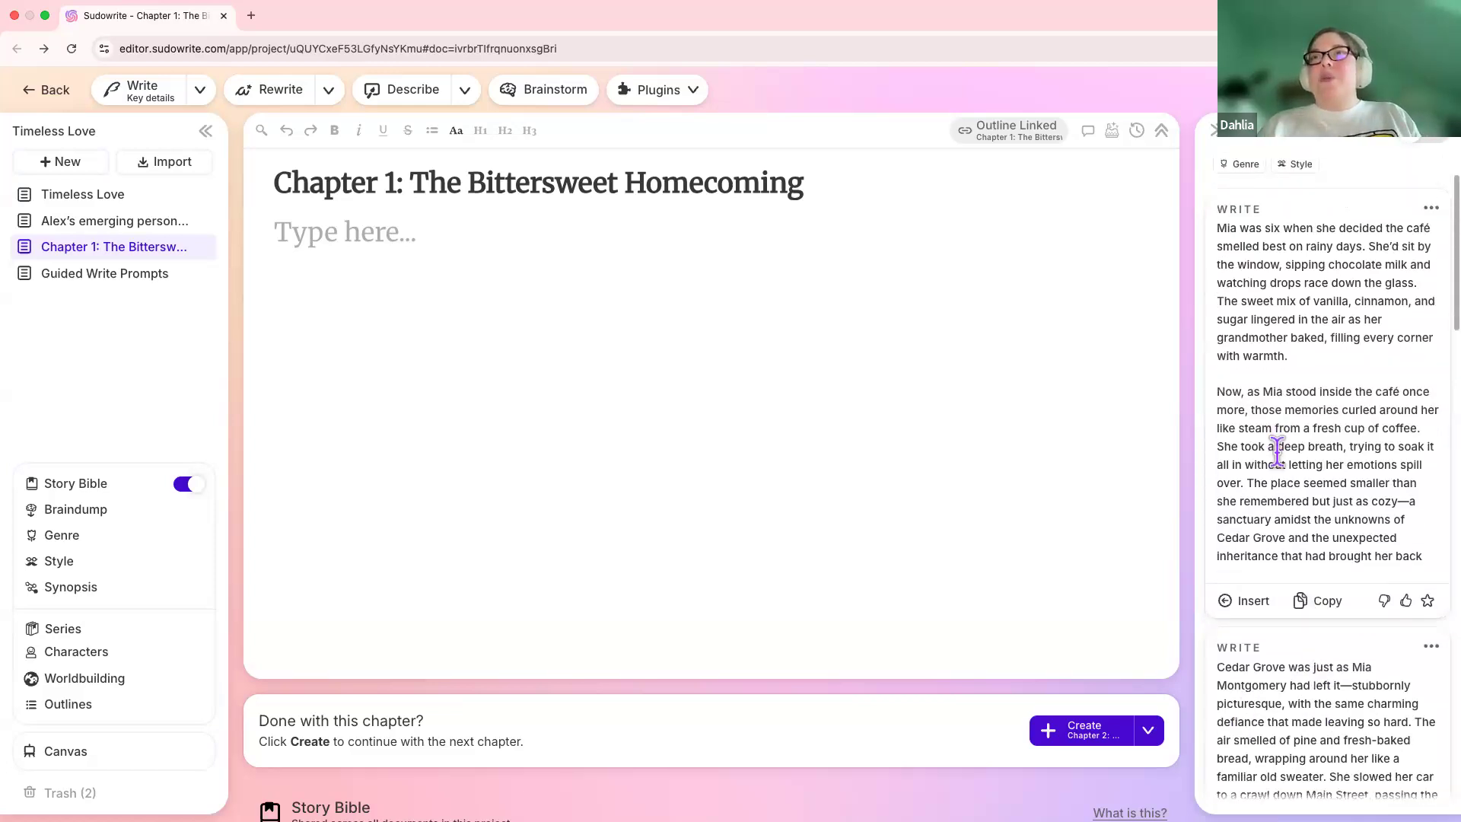
{"action": "scroll", "coordinate": [1288, 715], "scroll_direction": "down", "scroll_amount": 3}
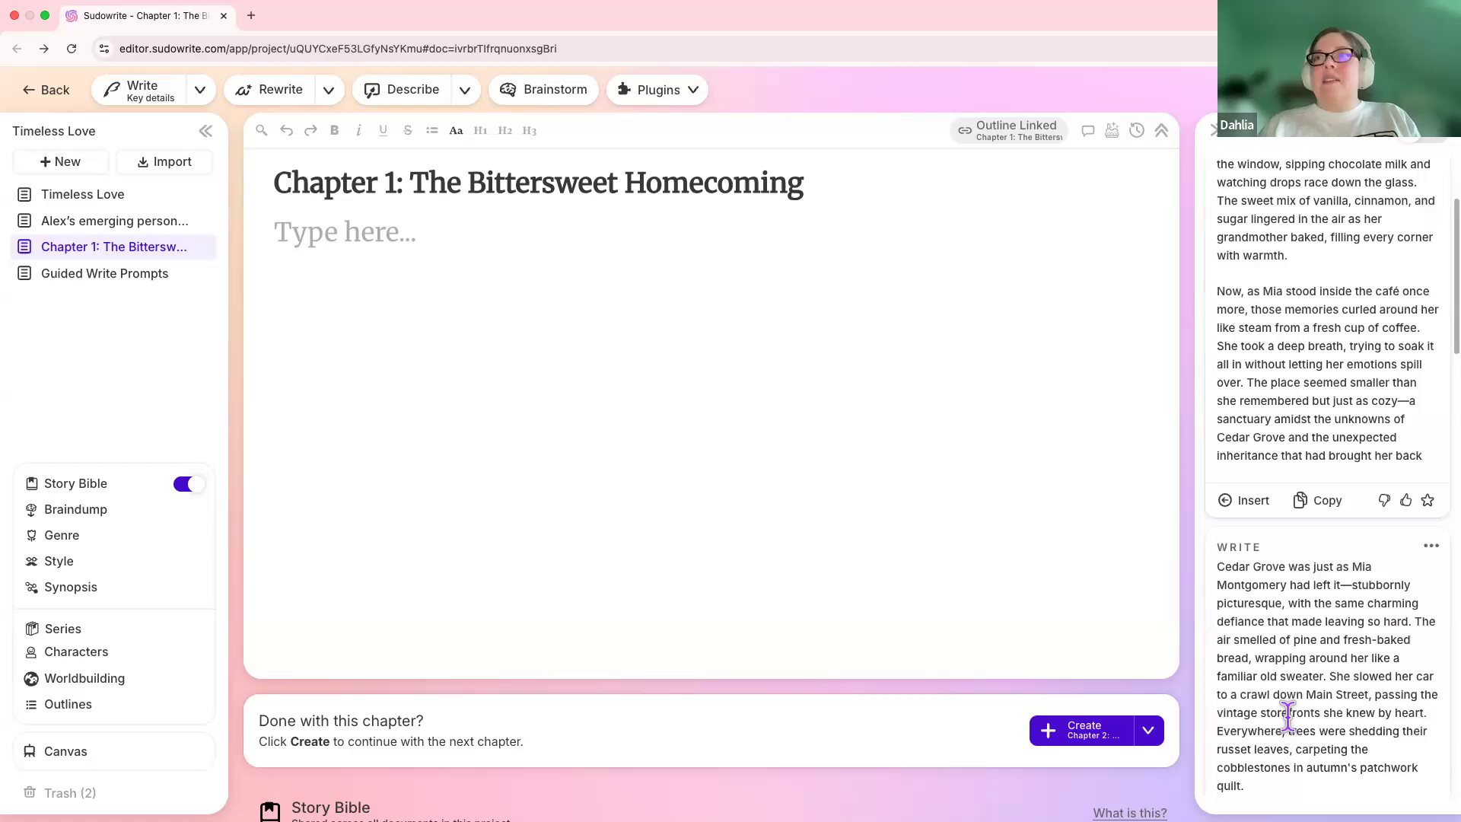
{"action": "scroll", "coordinate": [1288, 715], "scroll_direction": "down", "scroll_amount": 1}
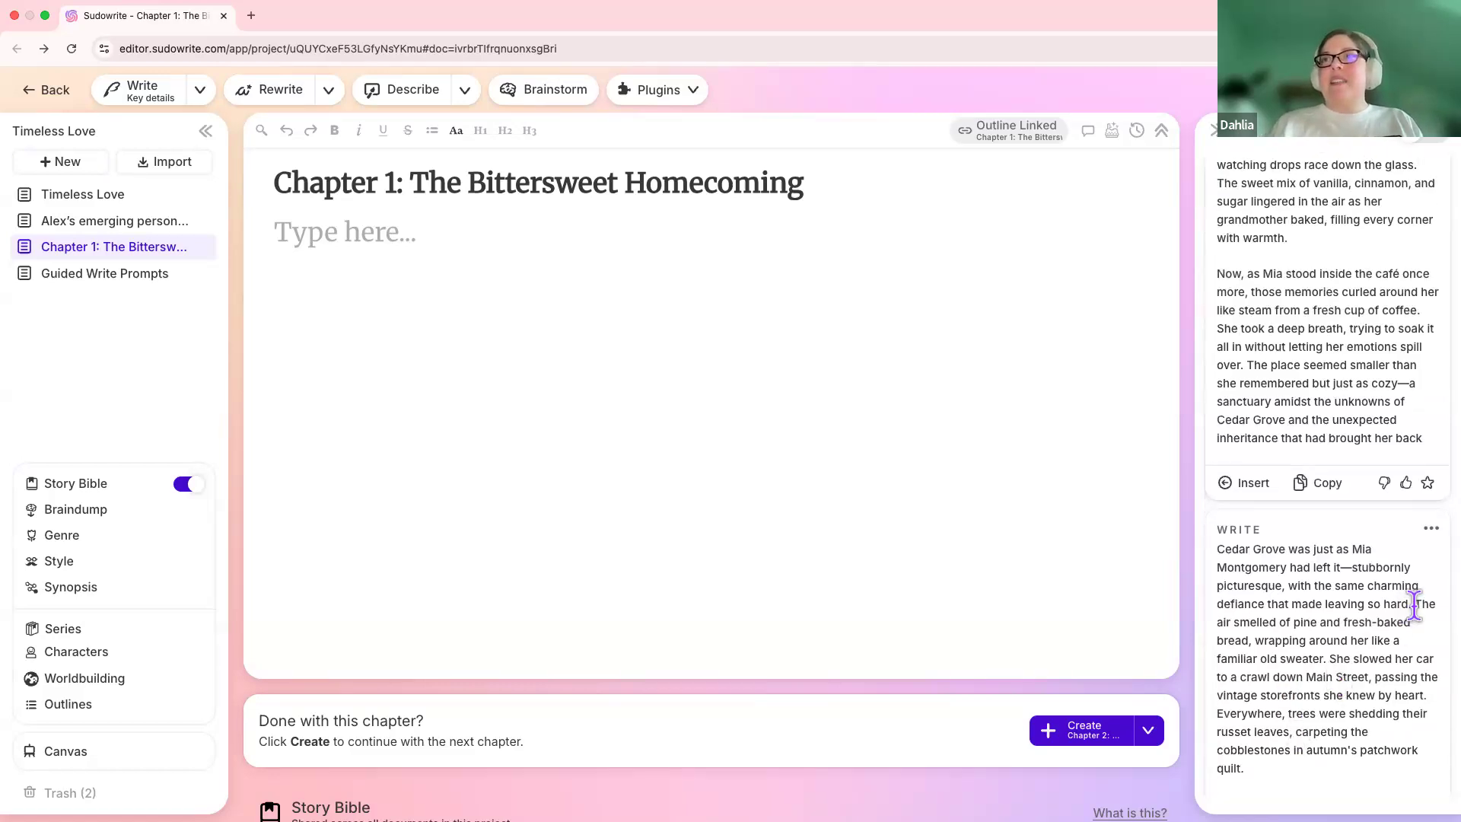
{"action": "left_click_drag", "start_coordinate": [1412, 606], "coordinate": [1210, 559]}
{"action": "key", "text": "super+c"}
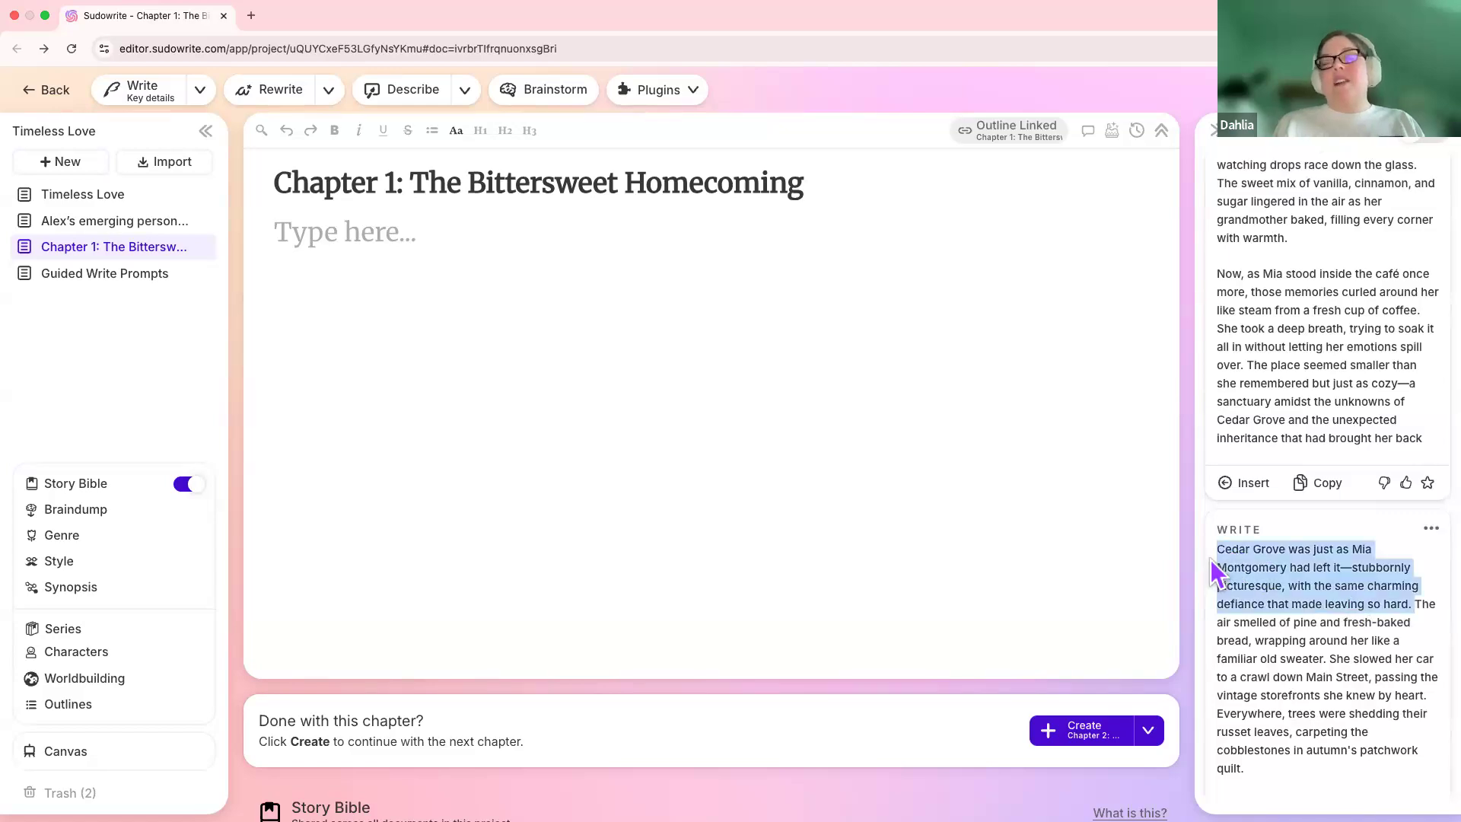
{"action": "left_click", "coordinate": [749, 431]}
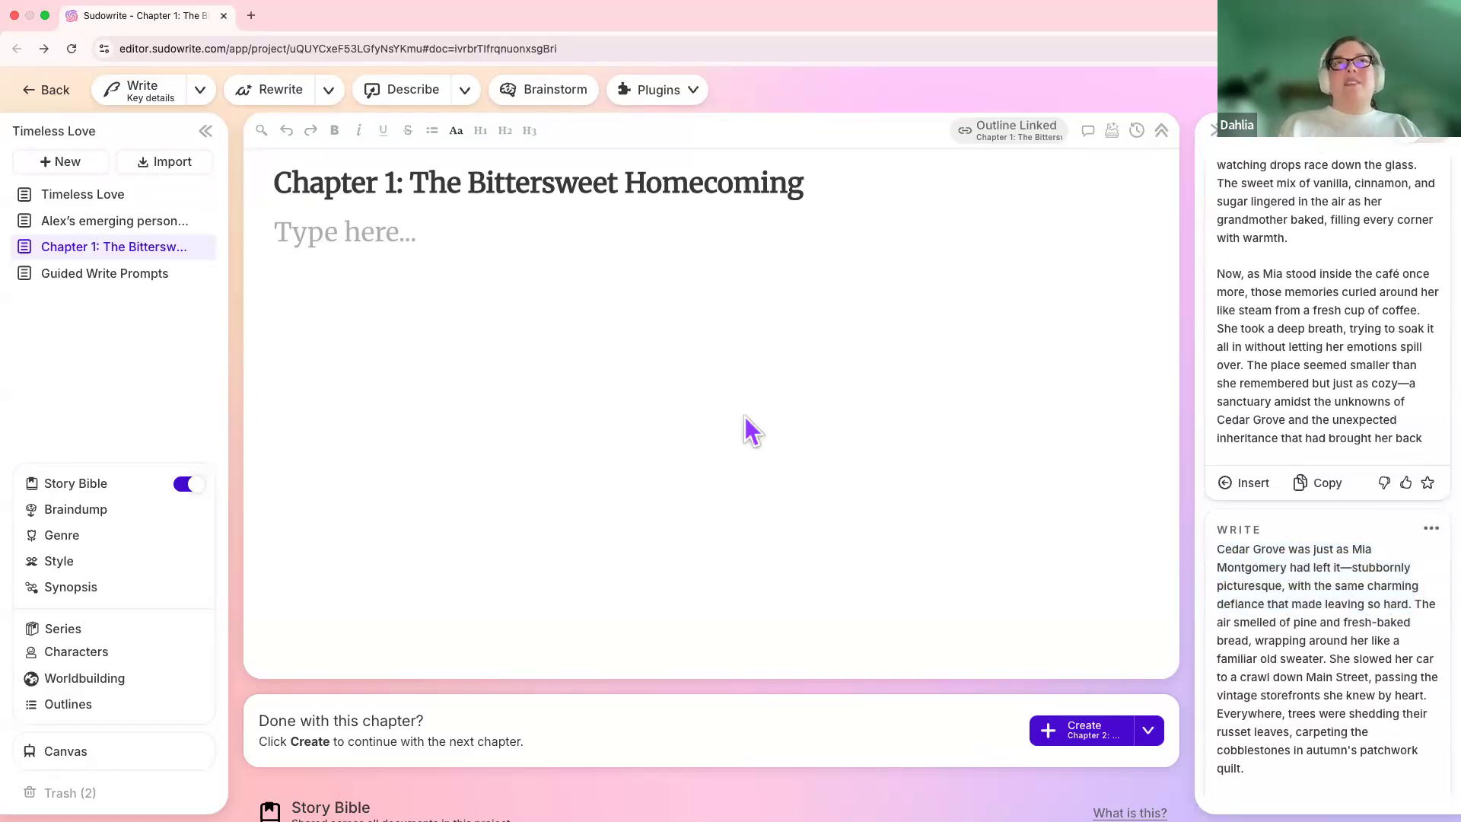
{"action": "key", "text": "super+v"}
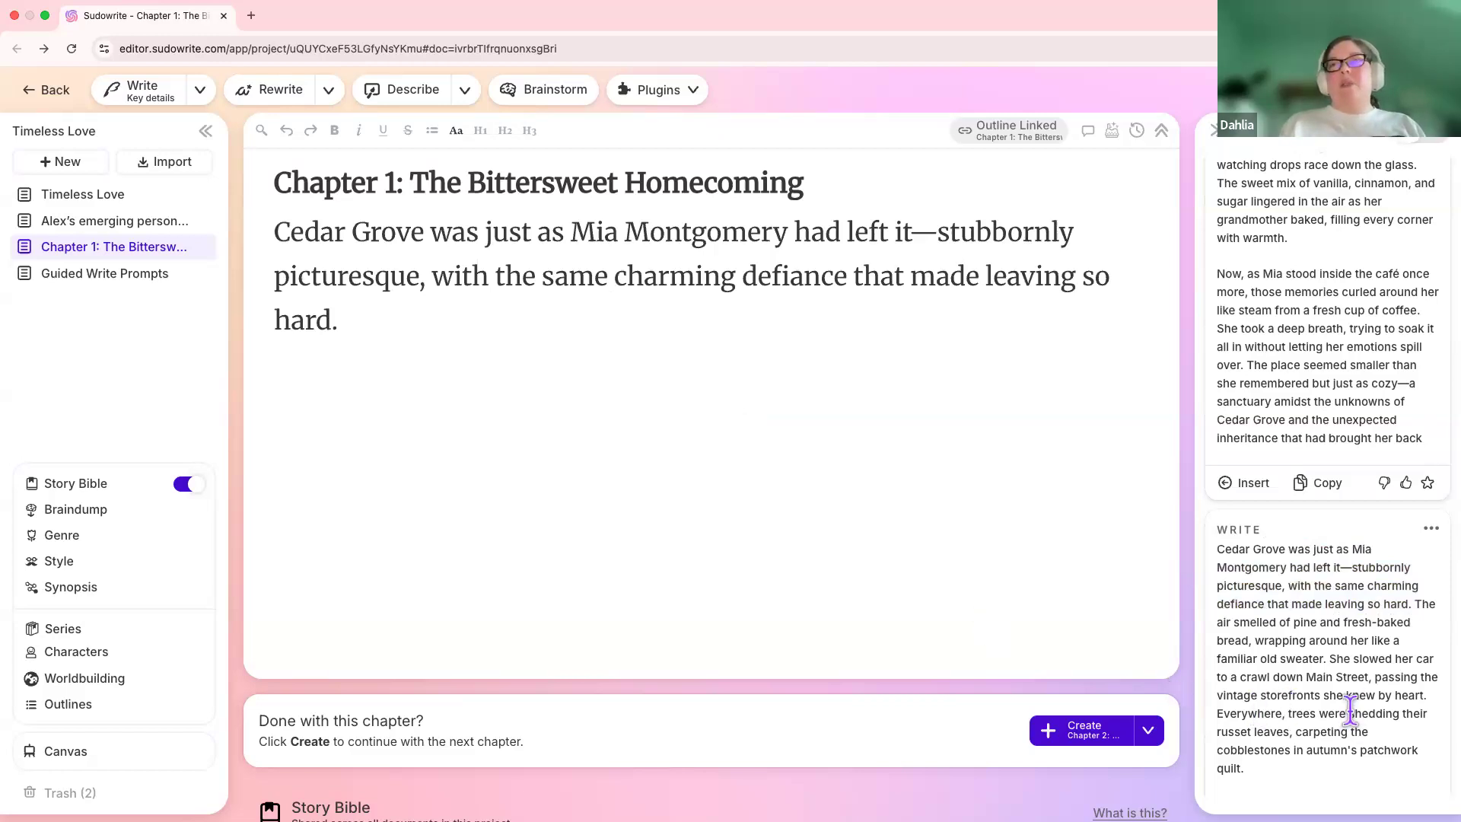
Reread the rest of the second Write card and compare it with the first, third and fourth cards
{"action": "scroll", "coordinate": [1349, 712], "scroll_direction": "down", "scroll_amount": 1}
{"action": "scroll", "coordinate": [1350, 711], "scroll_direction": "down", "scroll_amount": 3}
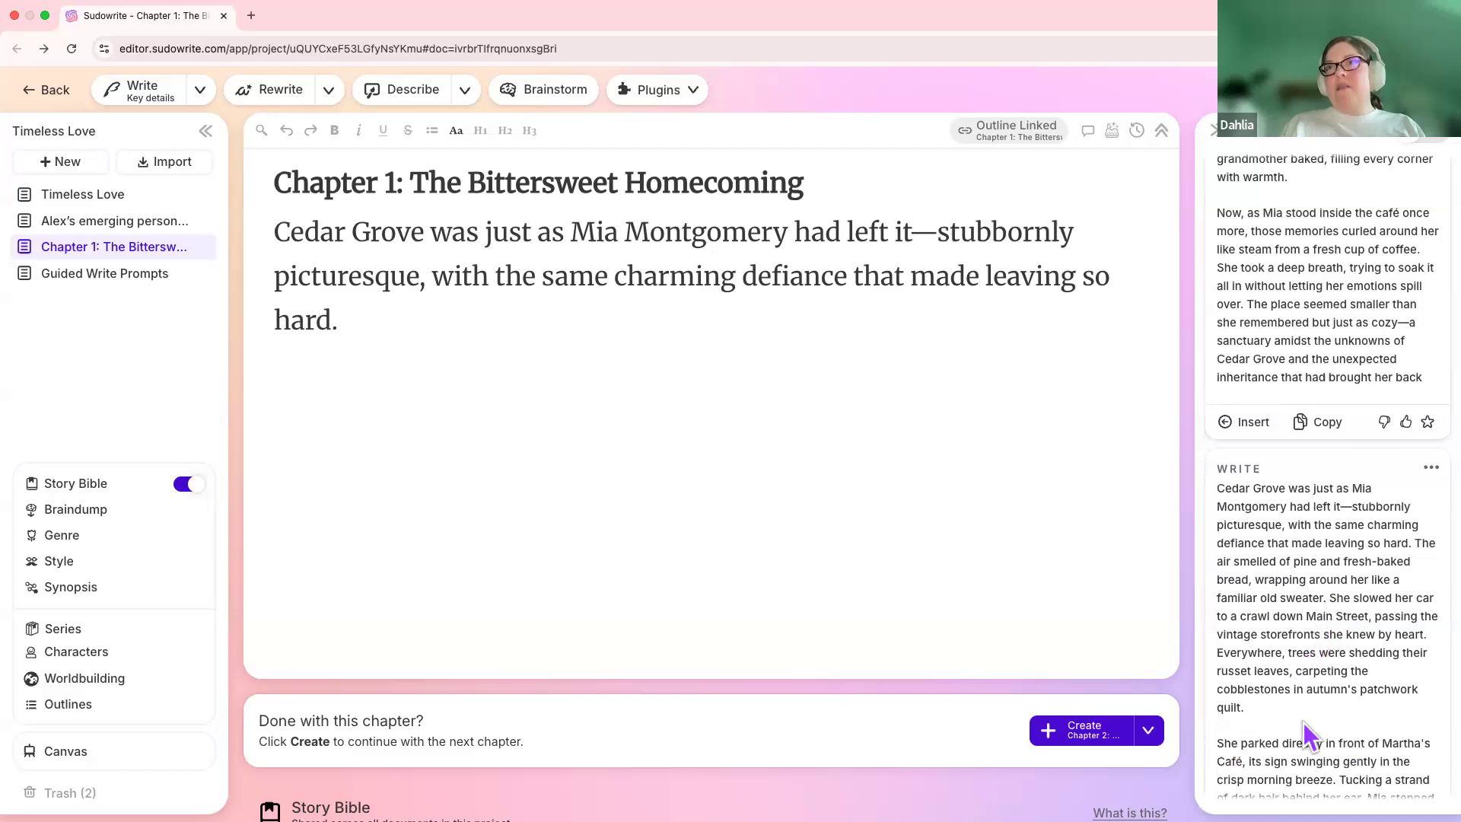
{"action": "scroll", "coordinate": [1306, 742], "scroll_direction": "down", "scroll_amount": 4}
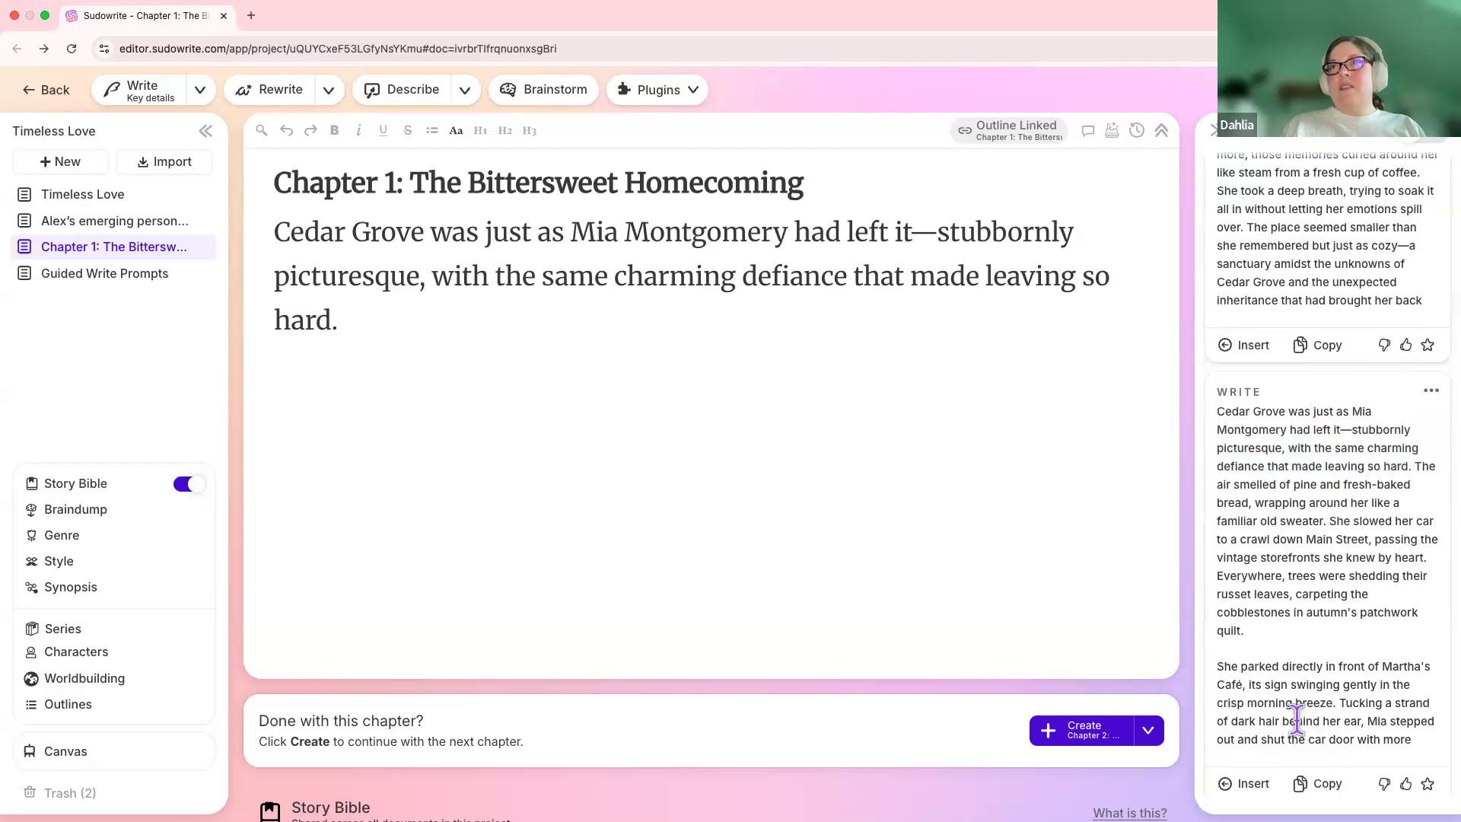
{"action": "scroll", "coordinate": [1405, 567], "scroll_direction": "up", "scroll_amount": 5}
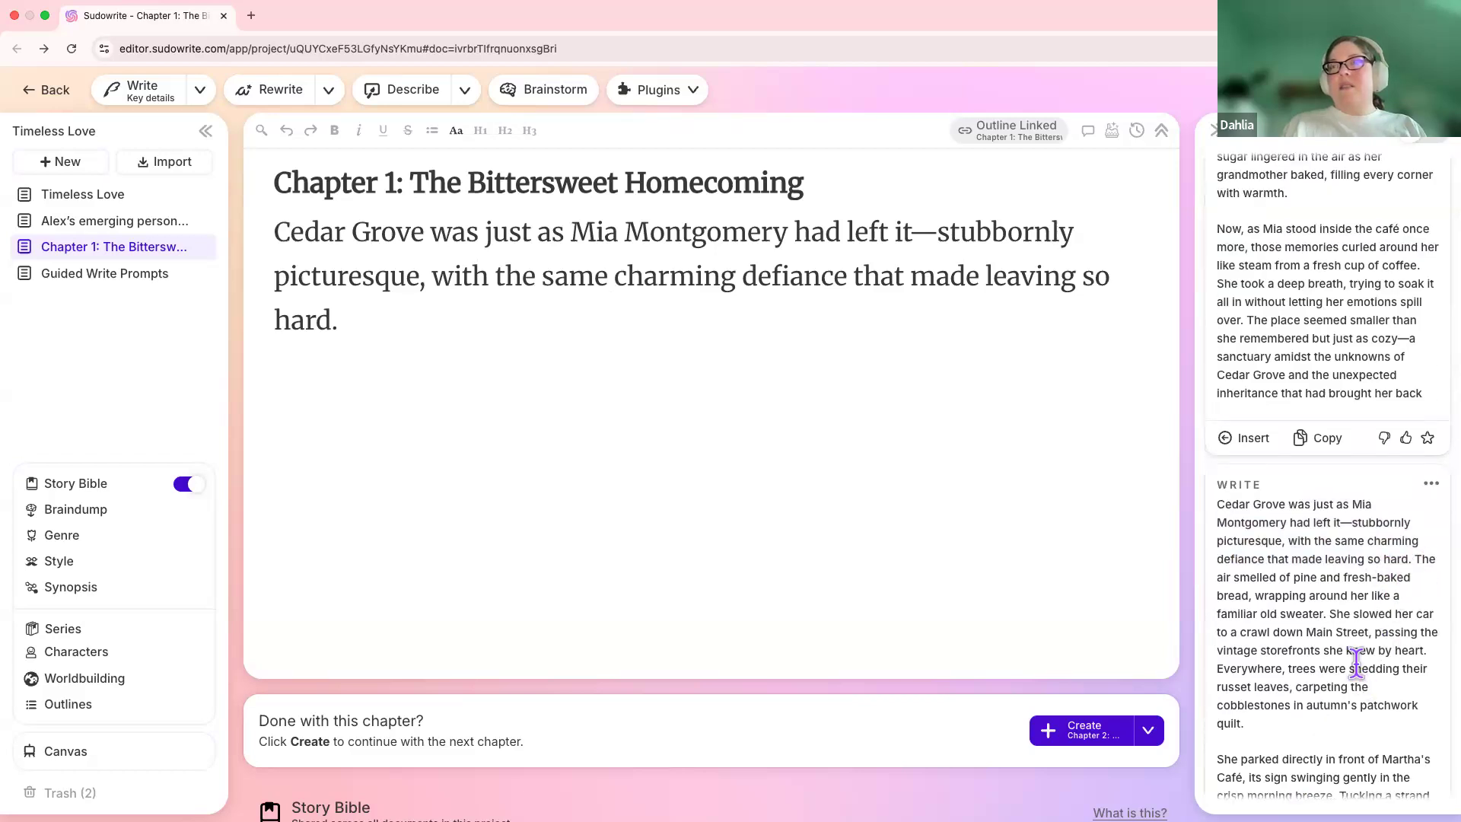
{"action": "scroll", "coordinate": [1356, 662], "scroll_direction": "down", "scroll_amount": 5}
{"action": "scroll", "coordinate": [1354, 661], "scroll_direction": "up", "scroll_amount": 6}
{"action": "scroll", "coordinate": [1357, 647], "scroll_direction": "down", "scroll_amount": 5}
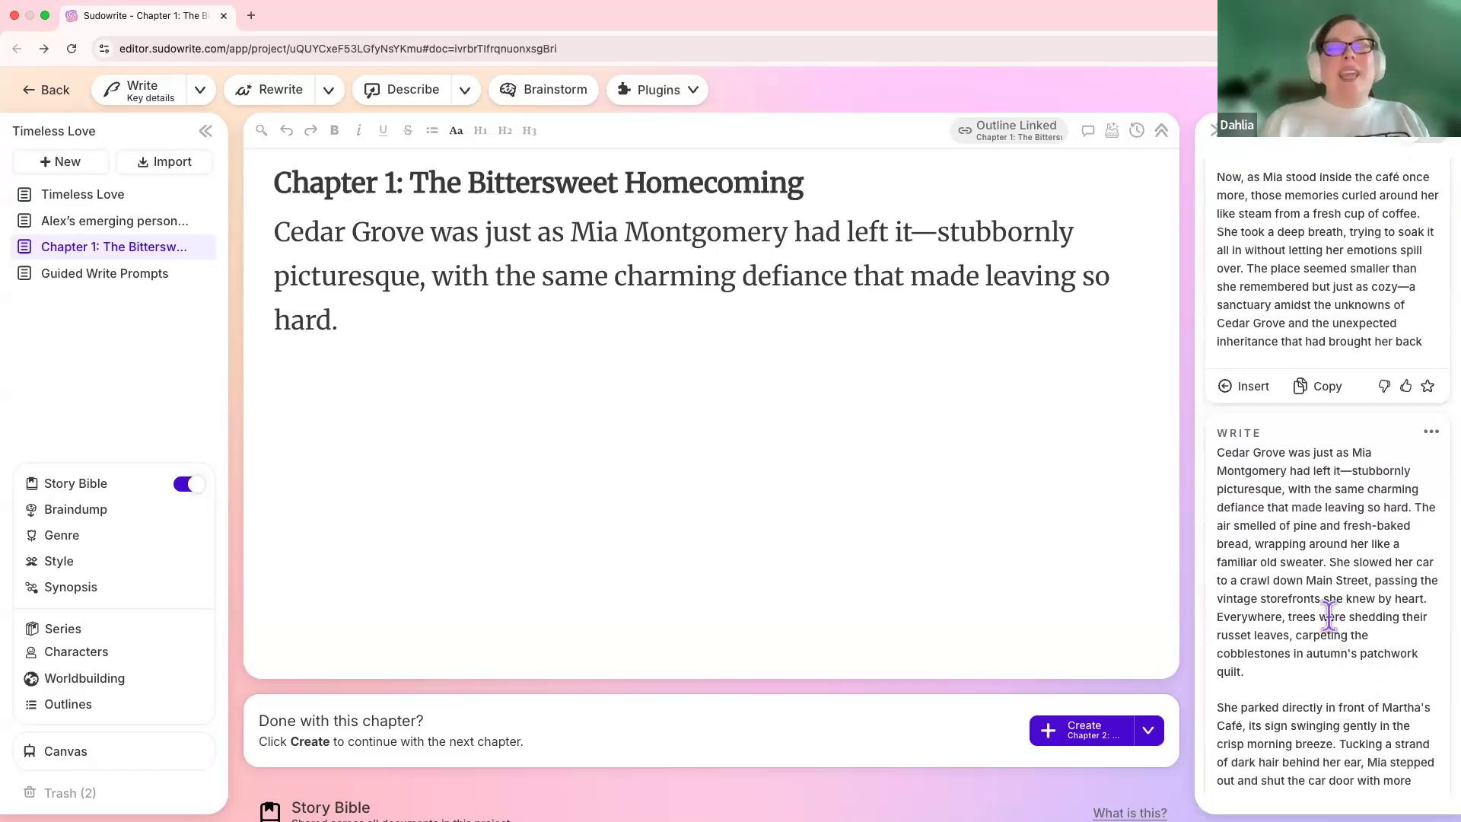
{"action": "scroll", "coordinate": [1327, 582], "scroll_direction": "down", "scroll_amount": 3}
{"action": "scroll", "coordinate": [1335, 597], "scroll_direction": "up", "scroll_amount": 2}
{"action": "scroll", "coordinate": [1335, 597], "scroll_direction": "up", "scroll_amount": 4}
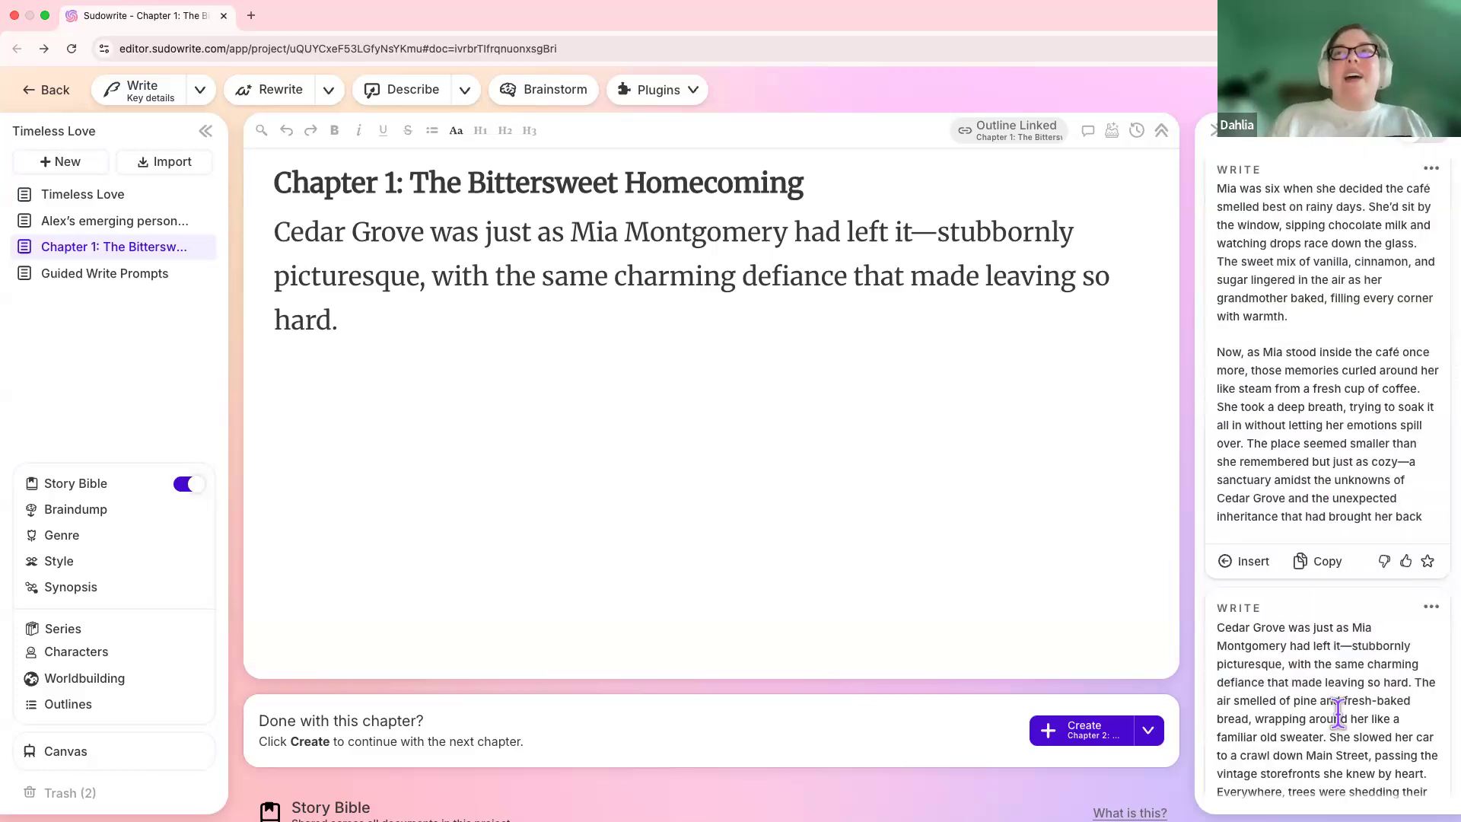
{"action": "scroll", "coordinate": [1337, 711], "scroll_direction": "down", "scroll_amount": 4}
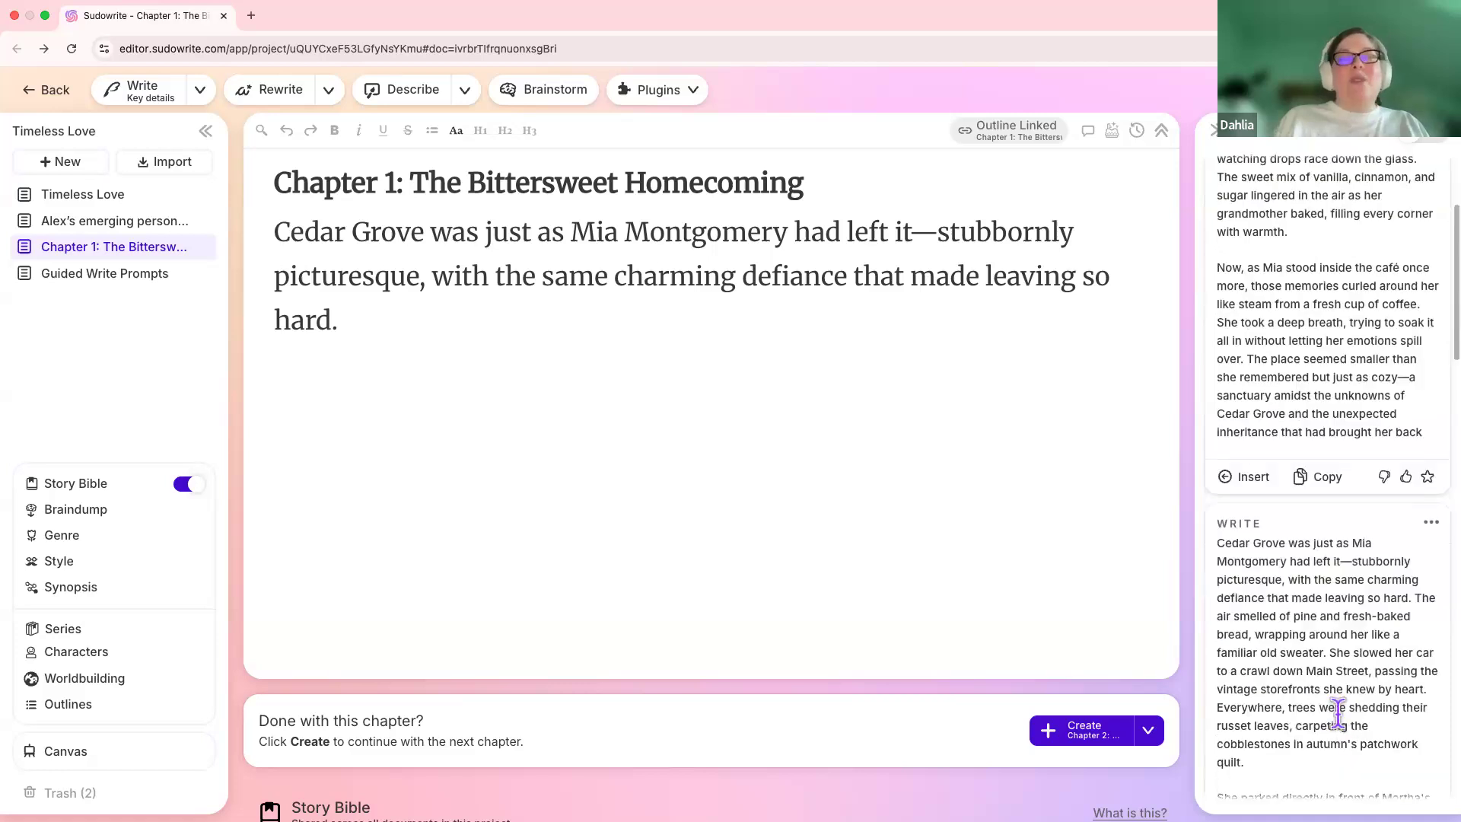
{"action": "scroll", "coordinate": [1339, 723], "scroll_direction": "down", "scroll_amount": 8}
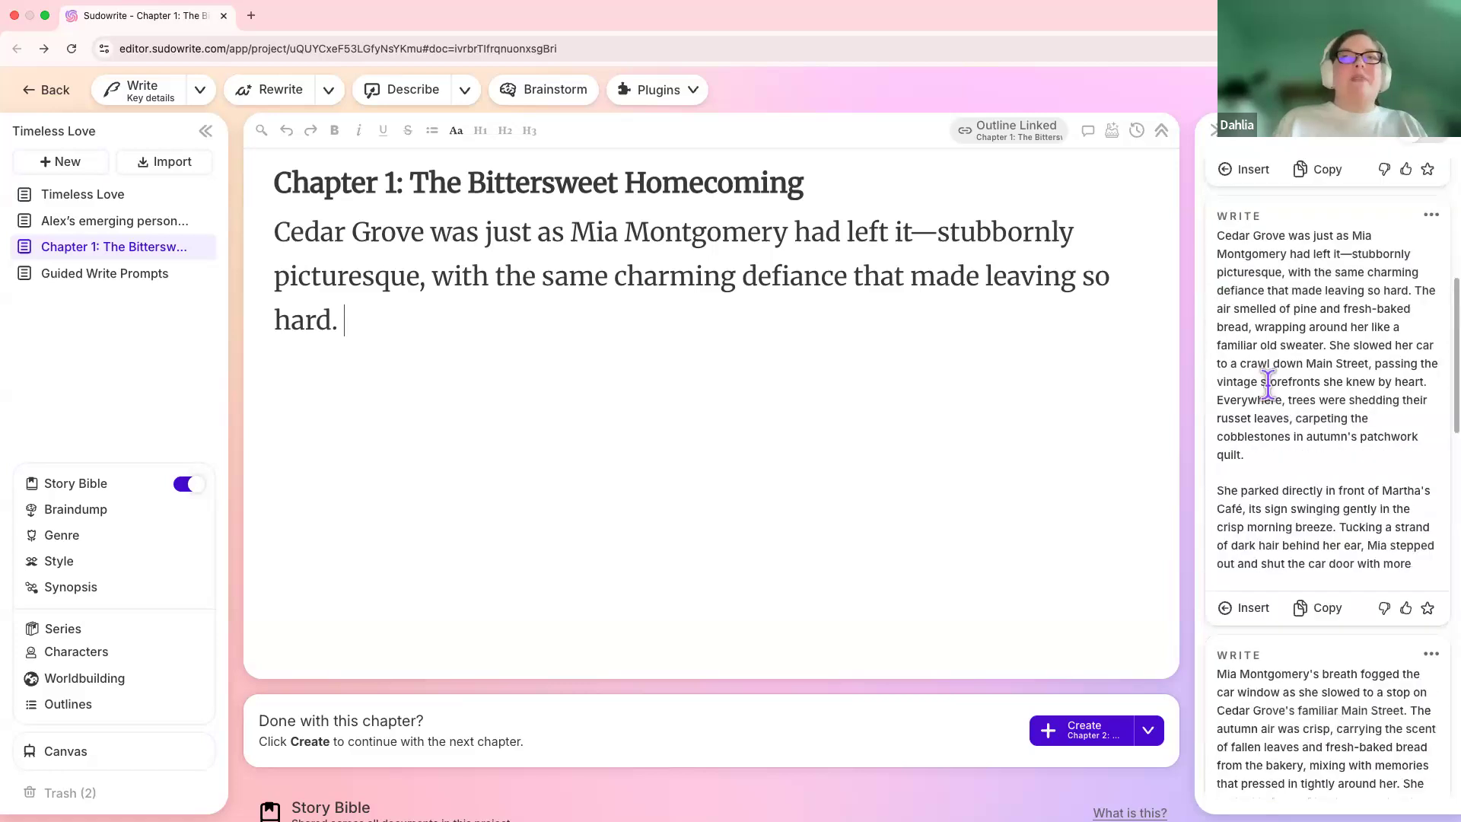
{"action": "scroll", "coordinate": [1307, 713], "scroll_direction": "down", "scroll_amount": 3}
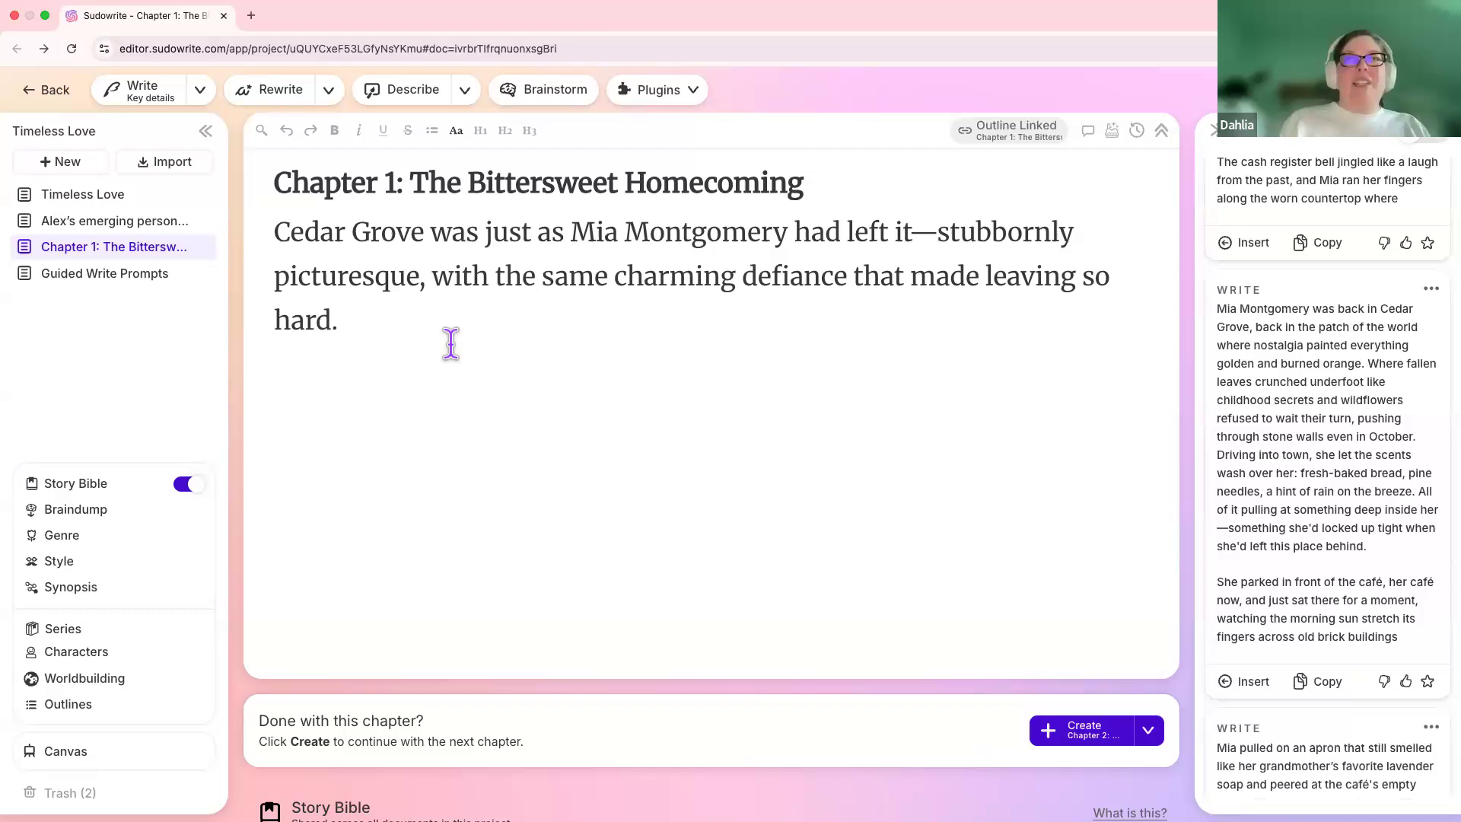
Clear the Chapter 1 body and insert the full text of the second Write card, the one beginning "Cedar Grove was just as"
{"action": "scroll", "coordinate": [1302, 664], "scroll_direction": "down", "scroll_amount": 1}
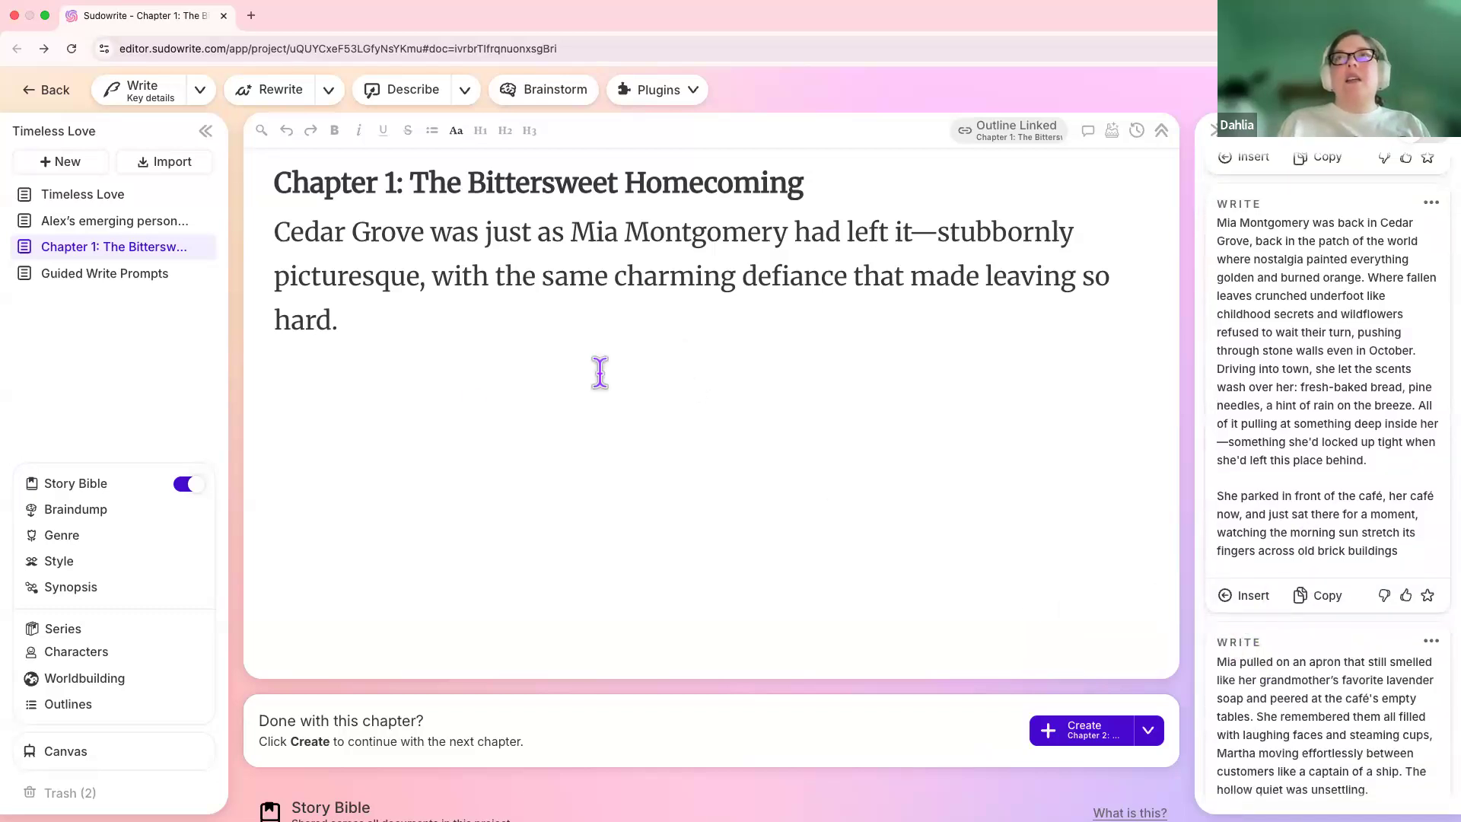
{"action": "key", "text": "super+a"}
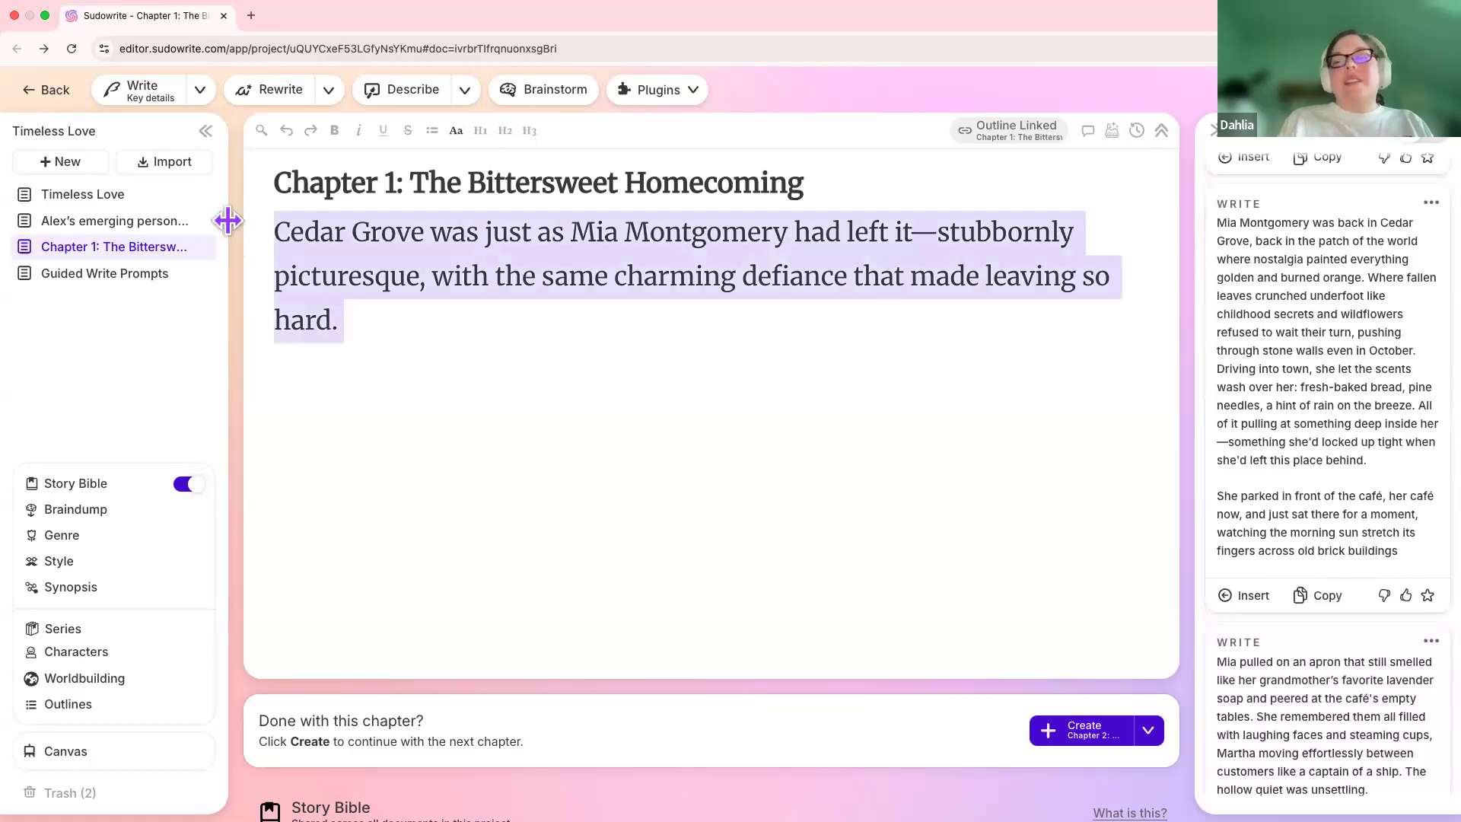
{"action": "key", "text": "BackSpace"}
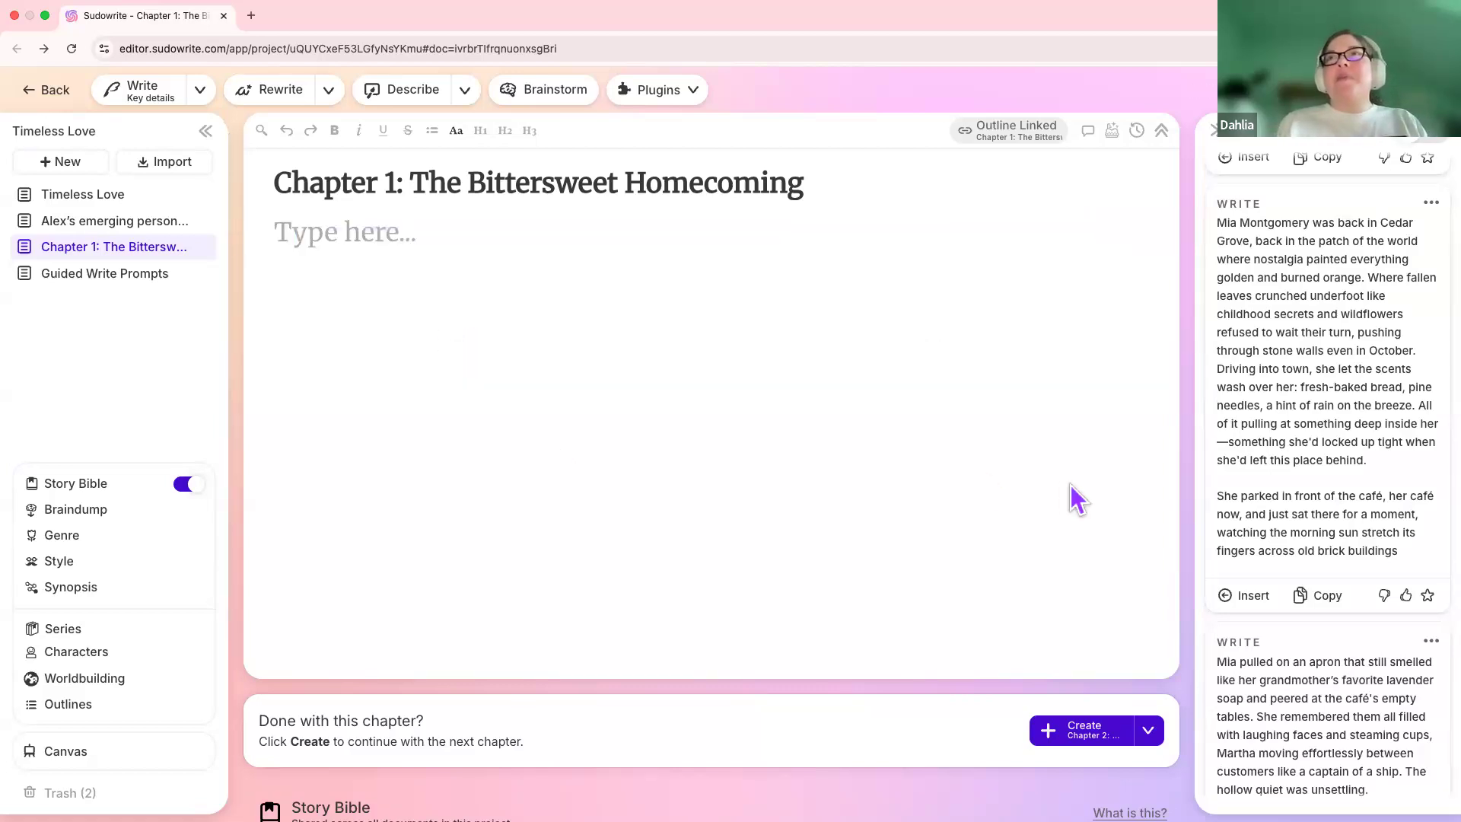
{"action": "scroll", "coordinate": [1277, 478], "scroll_direction": "up", "scroll_amount": 1}
{"action": "scroll", "coordinate": [1276, 479], "scroll_direction": "up", "scroll_amount": 10}
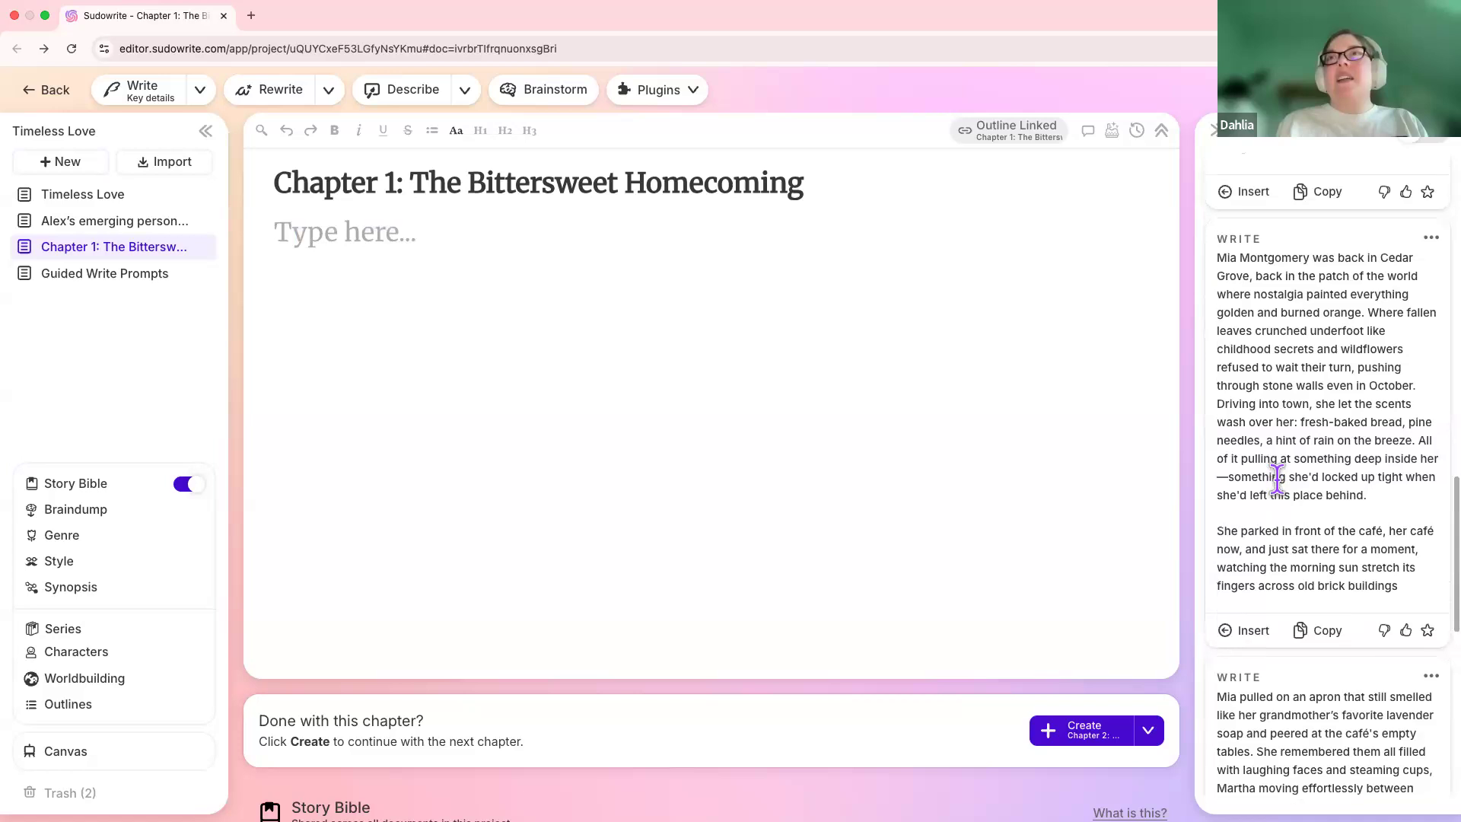
{"action": "scroll", "coordinate": [1277, 481], "scroll_direction": "down", "scroll_amount": 1}
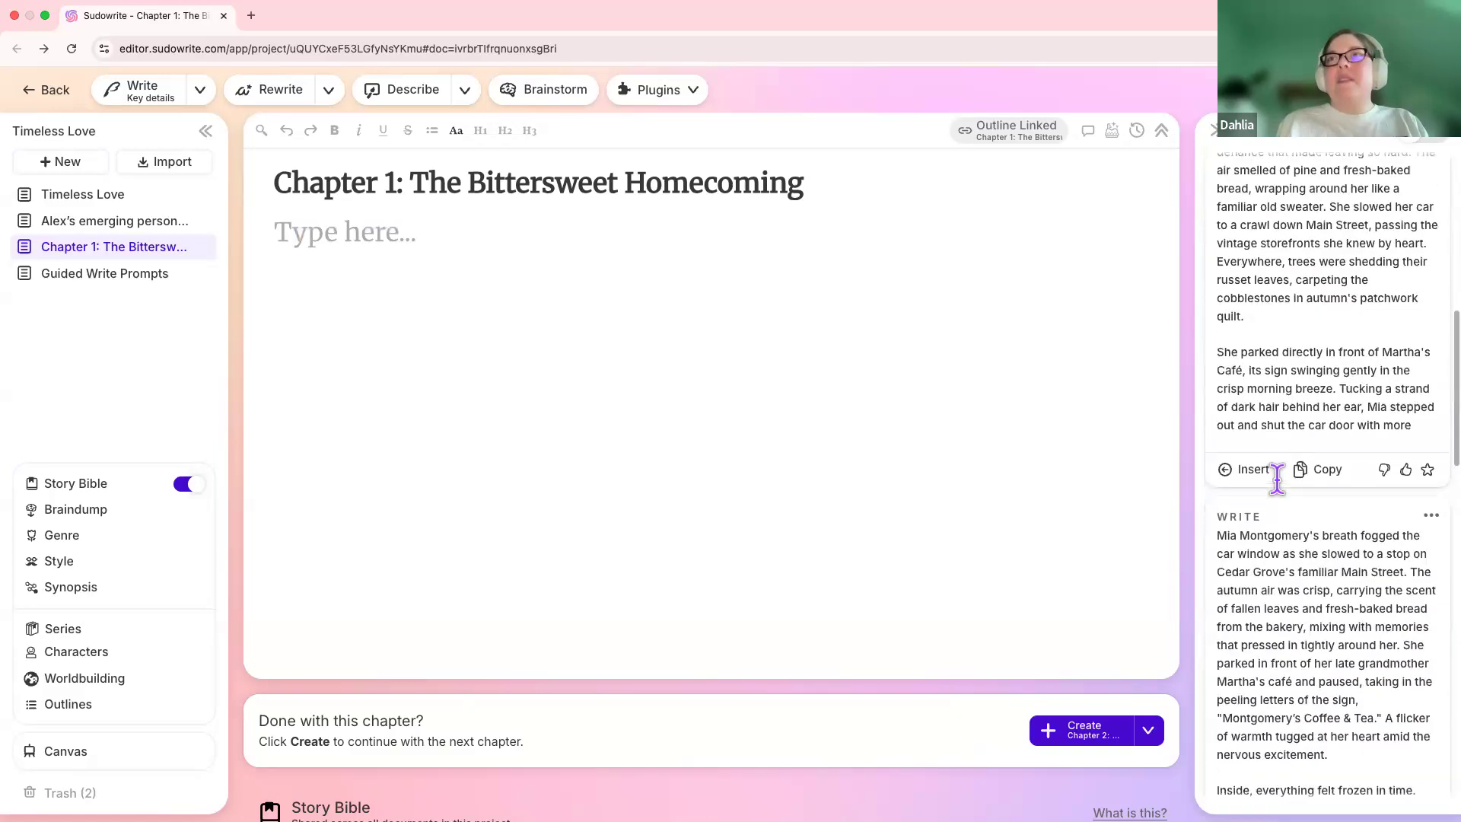
{"action": "scroll", "coordinate": [1277, 478], "scroll_direction": "down", "scroll_amount": 3}
{"action": "scroll", "coordinate": [1276, 479], "scroll_direction": "up", "scroll_amount": 15}
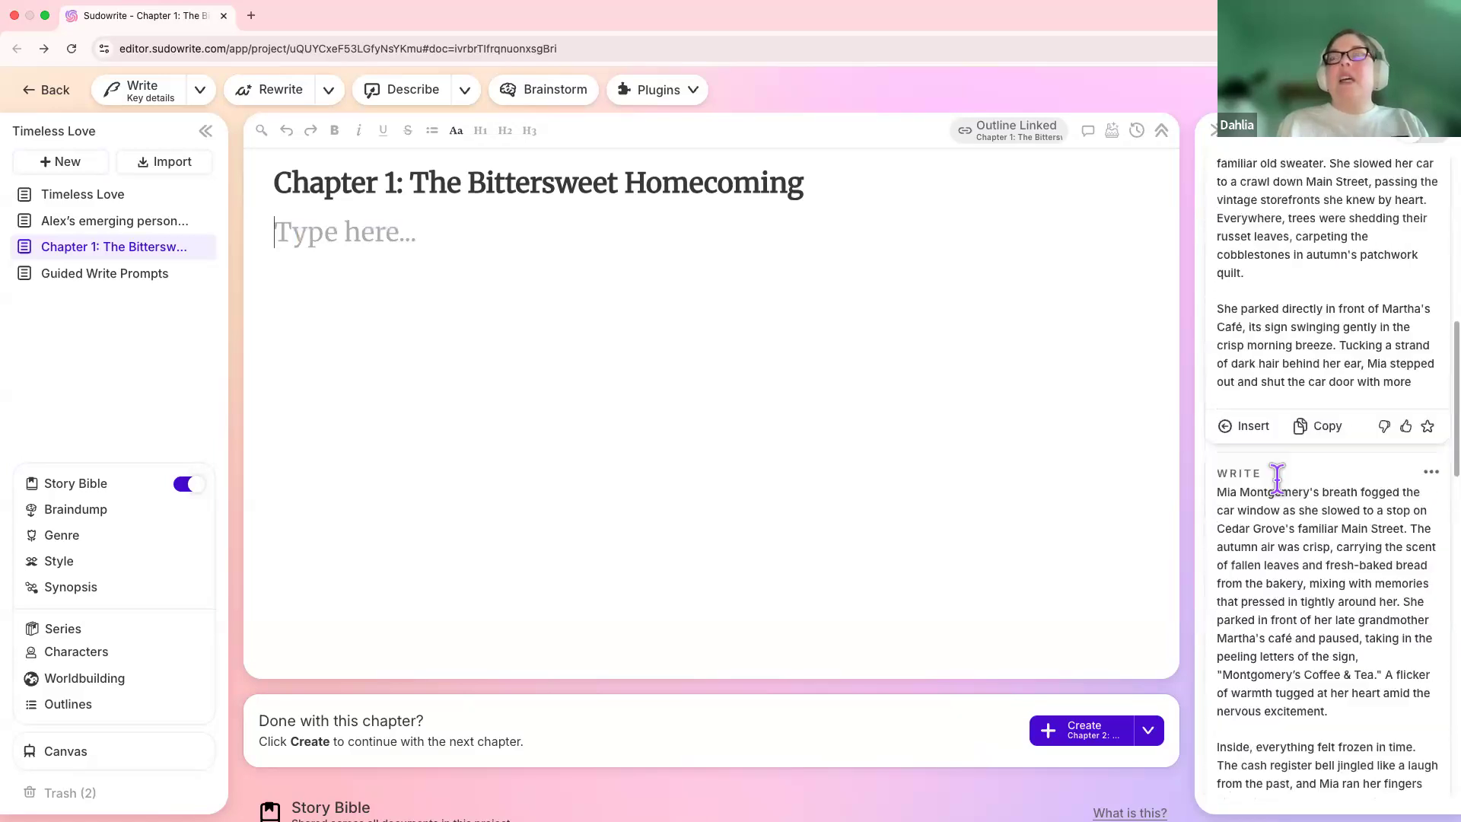
{"action": "scroll", "coordinate": [1223, 576], "scroll_direction": "down", "scroll_amount": 10}
{"action": "left_click", "coordinate": [1226, 582]}
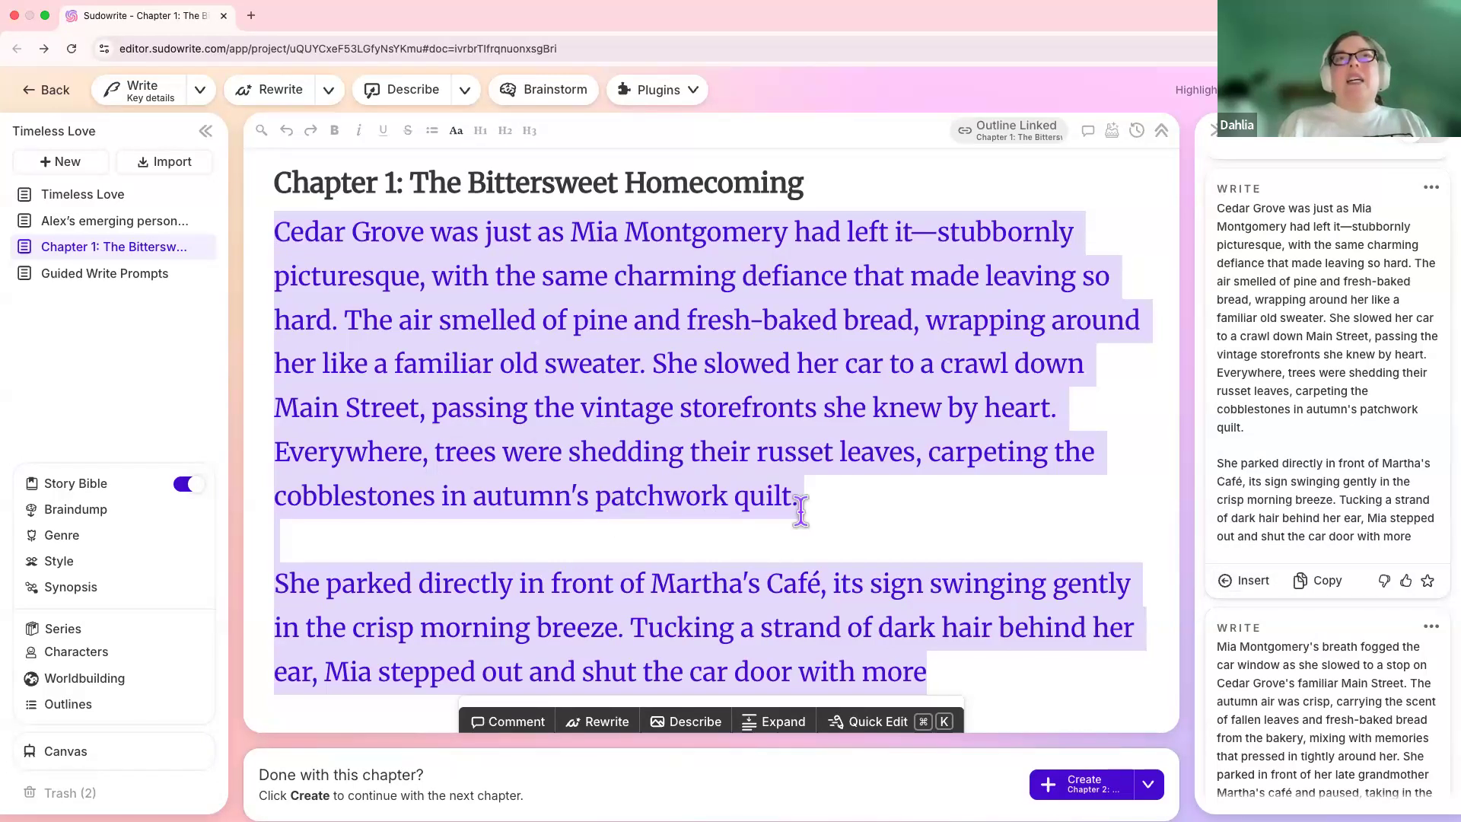
Delete the inserted text from "The air smelled of pine" onward, leaving only the opening sentence ending in "leaving so hard."
{"action": "left_click", "coordinate": [893, 498]}
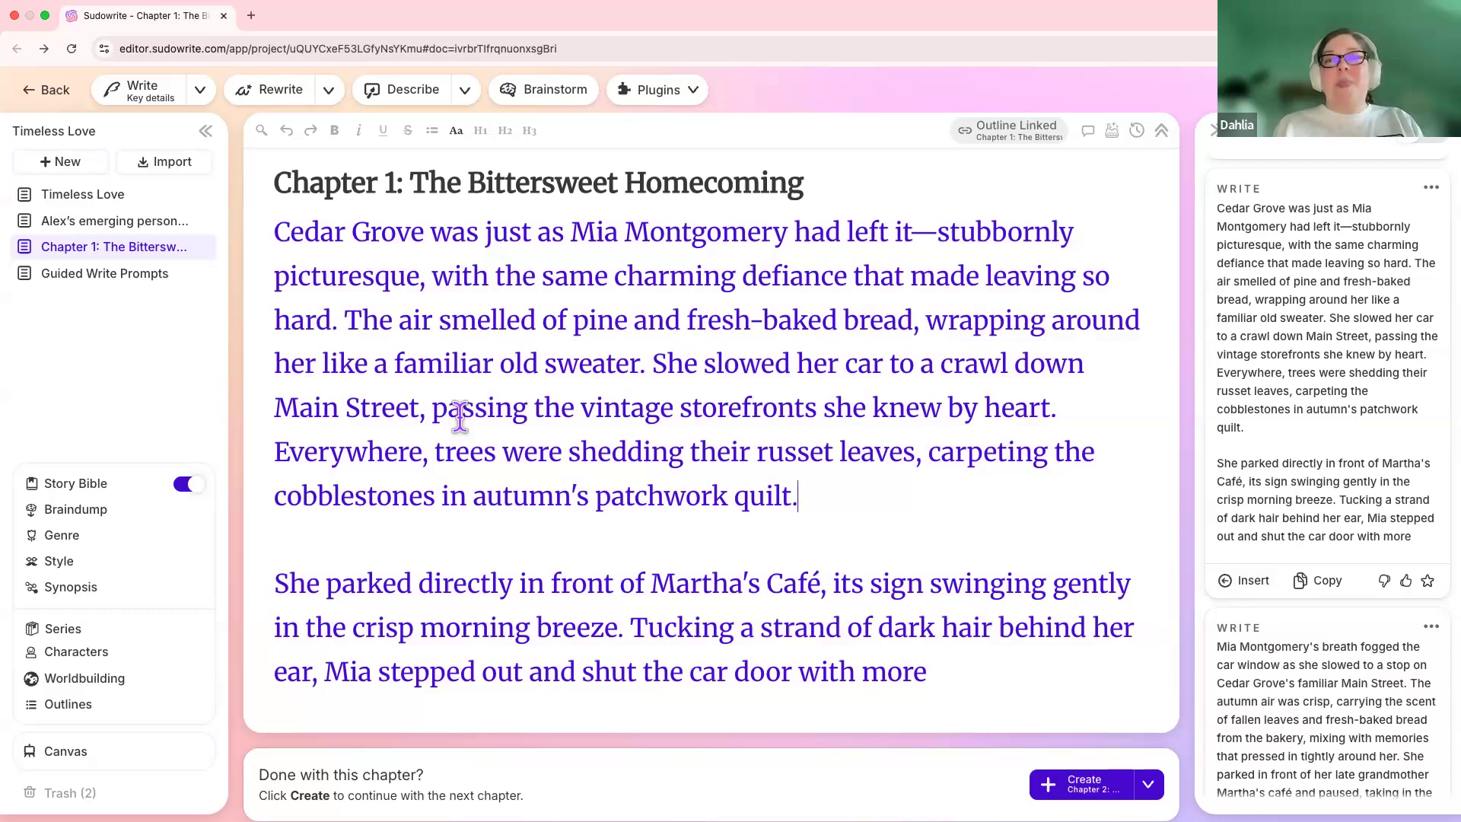
{"action": "left_click_drag", "start_coordinate": [346, 327], "coordinate": [926, 674]}
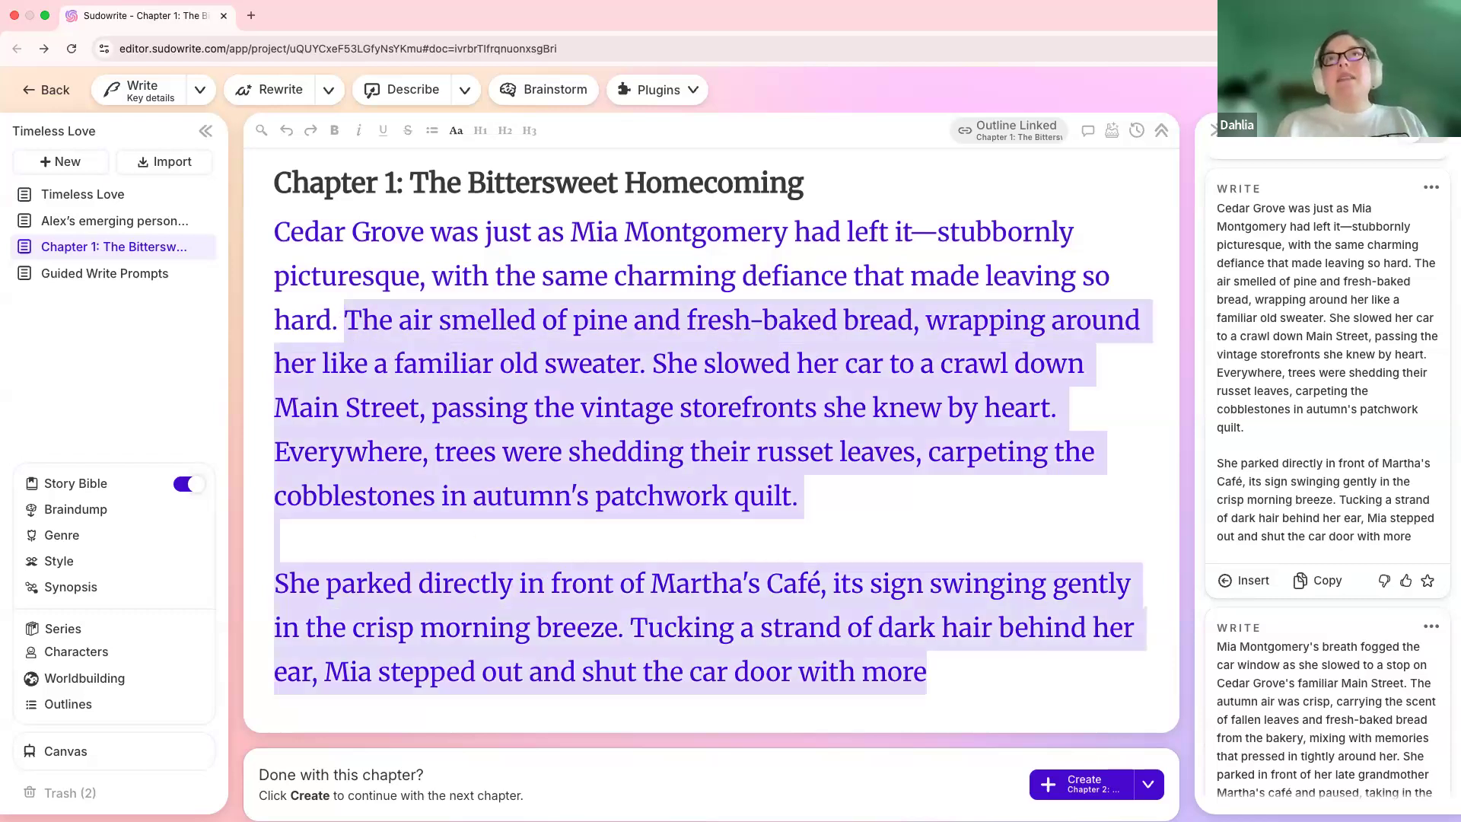
{"action": "scroll", "coordinate": [688, 684], "scroll_direction": "down", "scroll_amount": 3}
{"action": "key", "text": "BackSpace"}
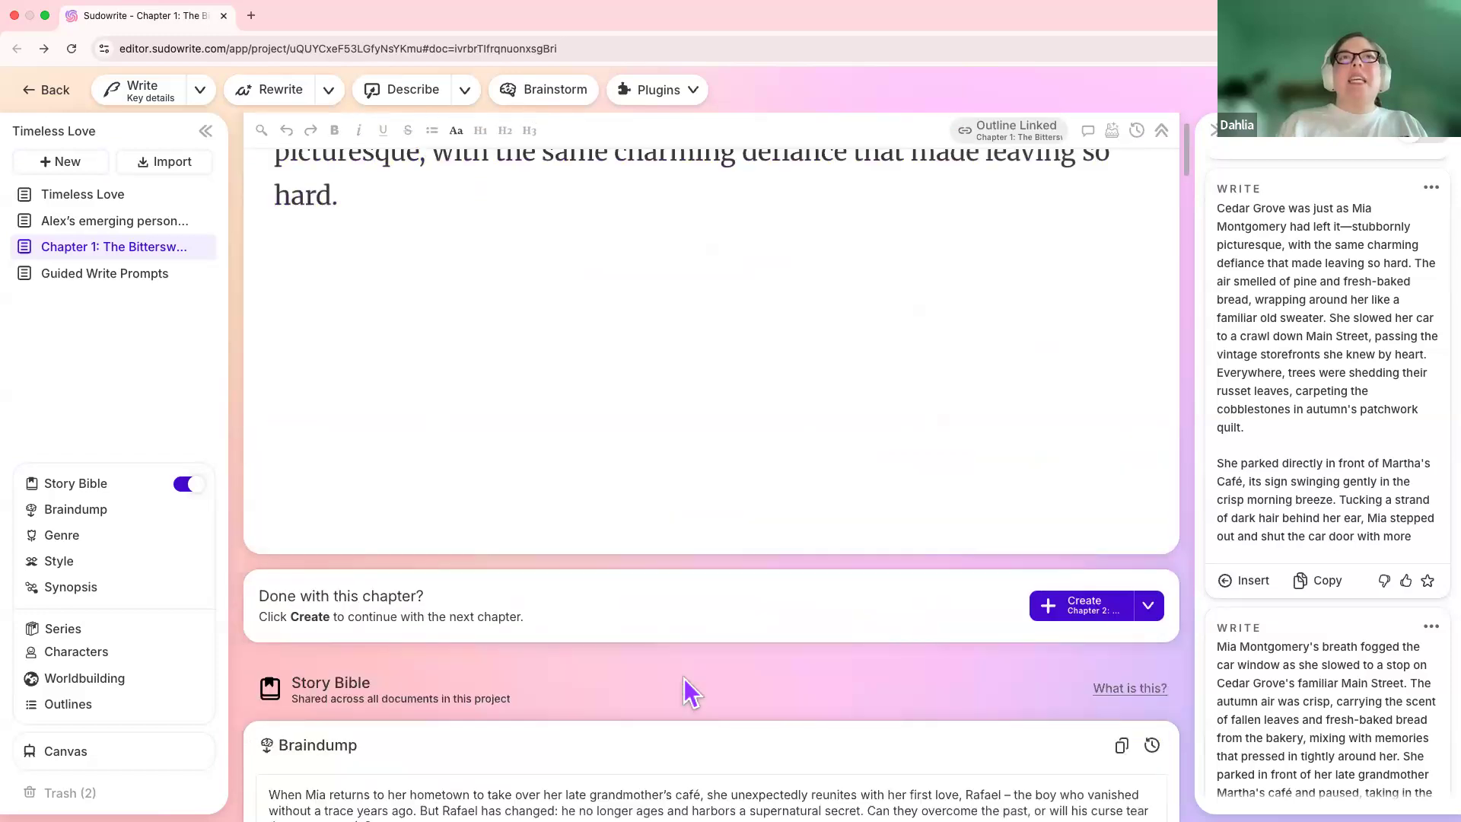
{"action": "scroll", "coordinate": [689, 692], "scroll_direction": "up", "scroll_amount": 2}
{"action": "key", "text": "BackSpace"}
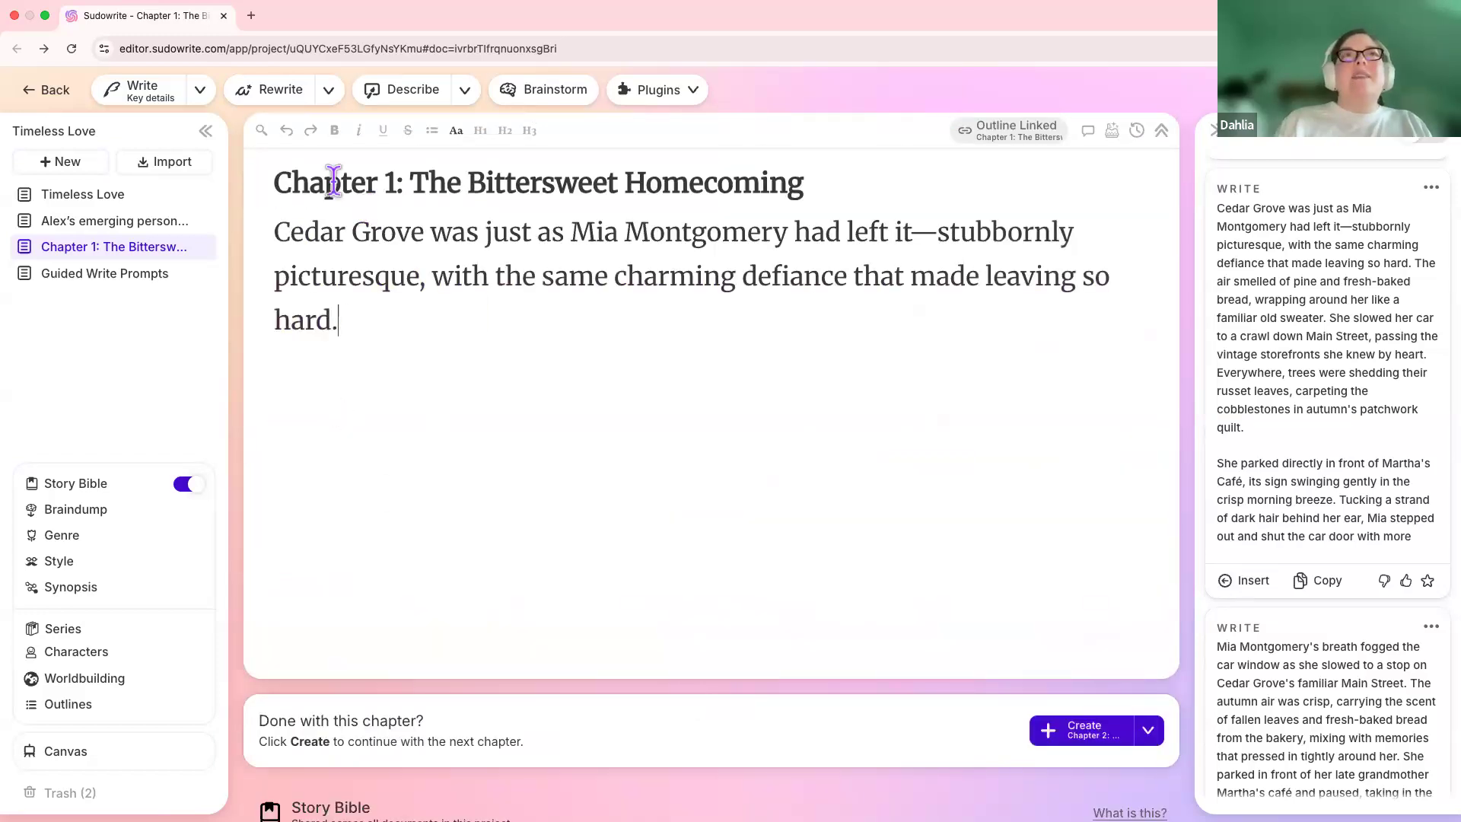
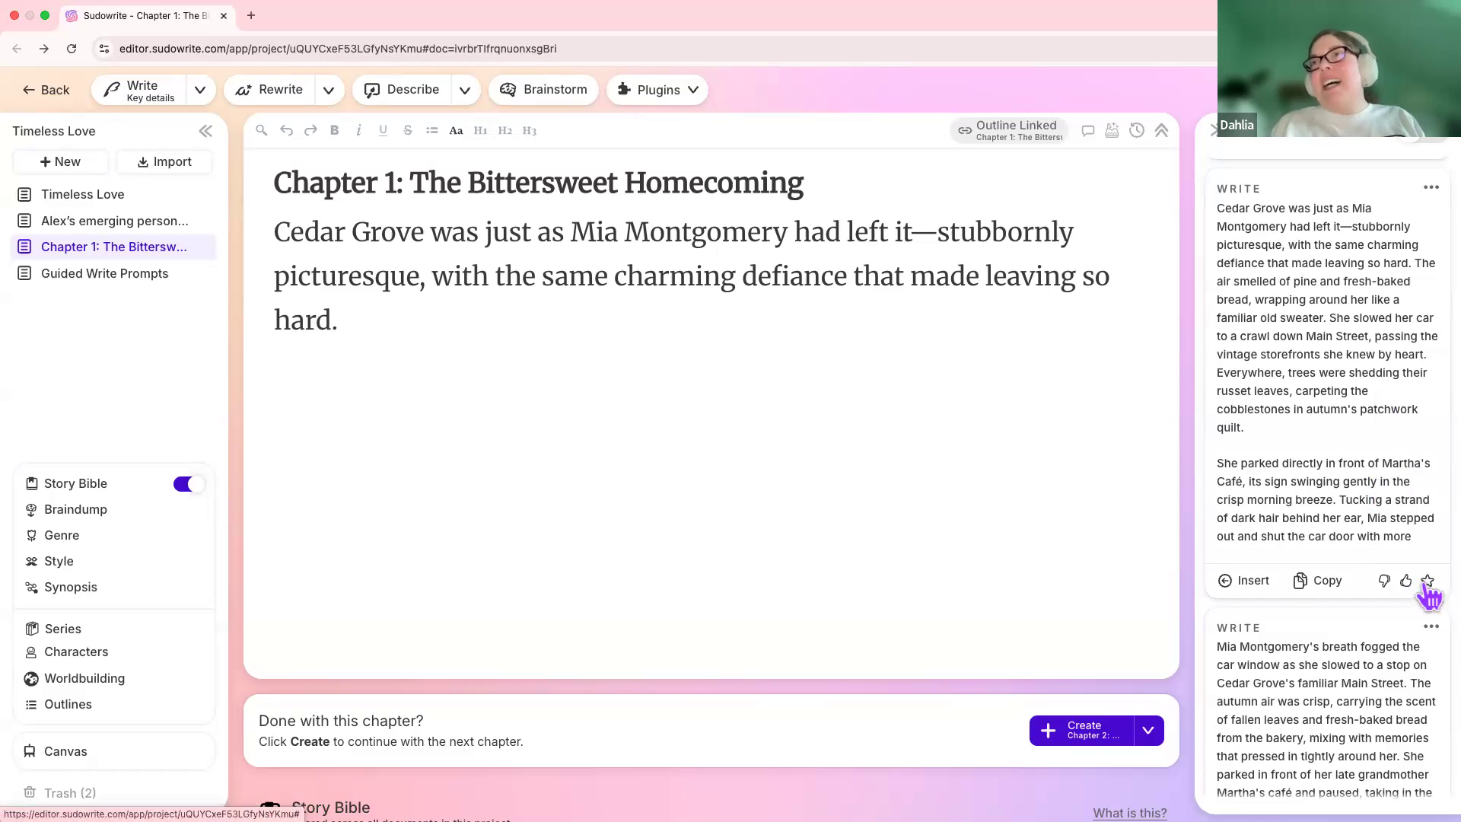
View the favorites list for saved cards and return to the card history
{"action": "scroll", "coordinate": [1390, 520], "scroll_direction": "up", "scroll_amount": 2}
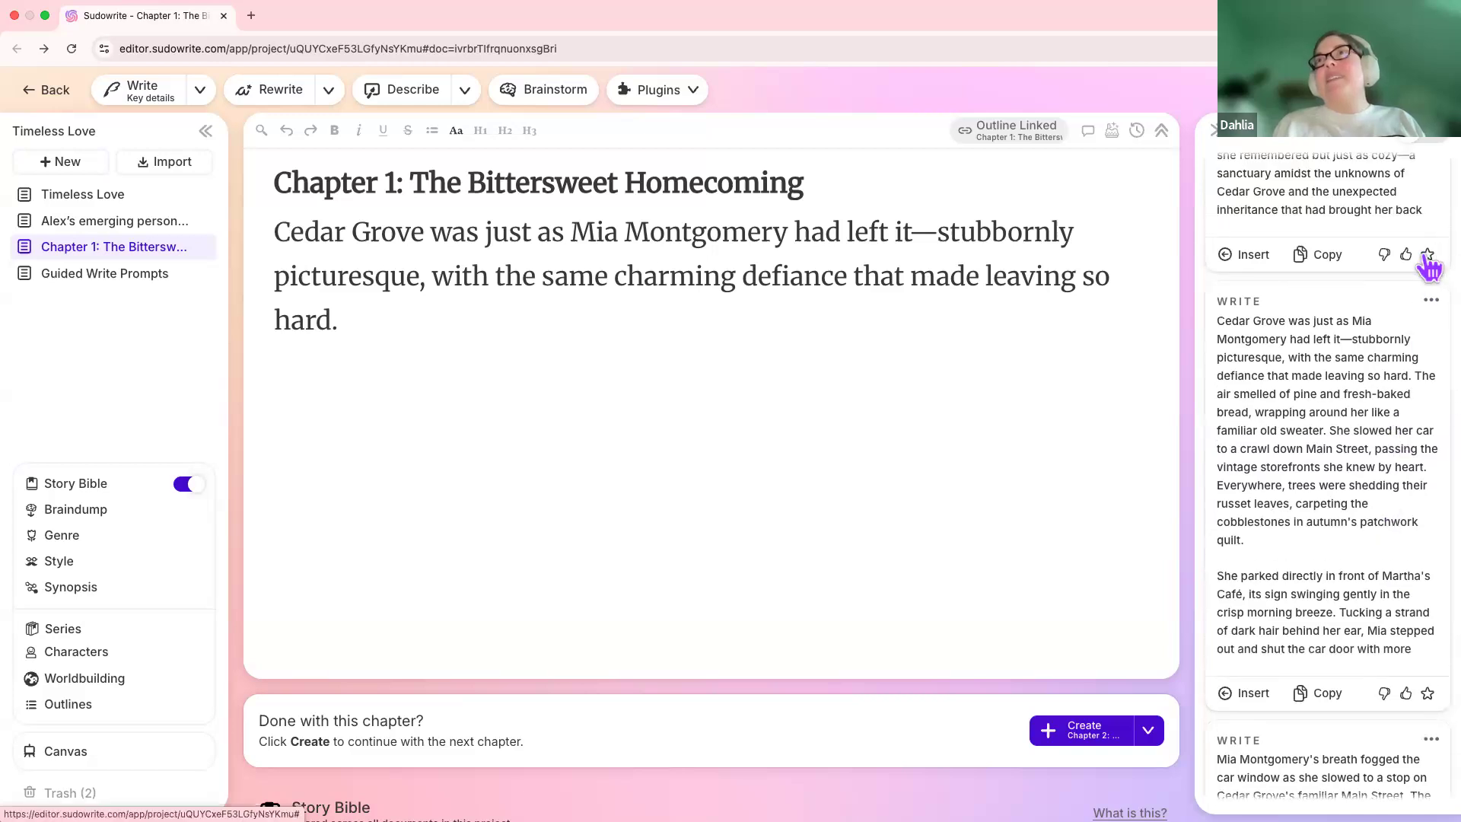
{"action": "left_click", "coordinate": [1427, 149]}
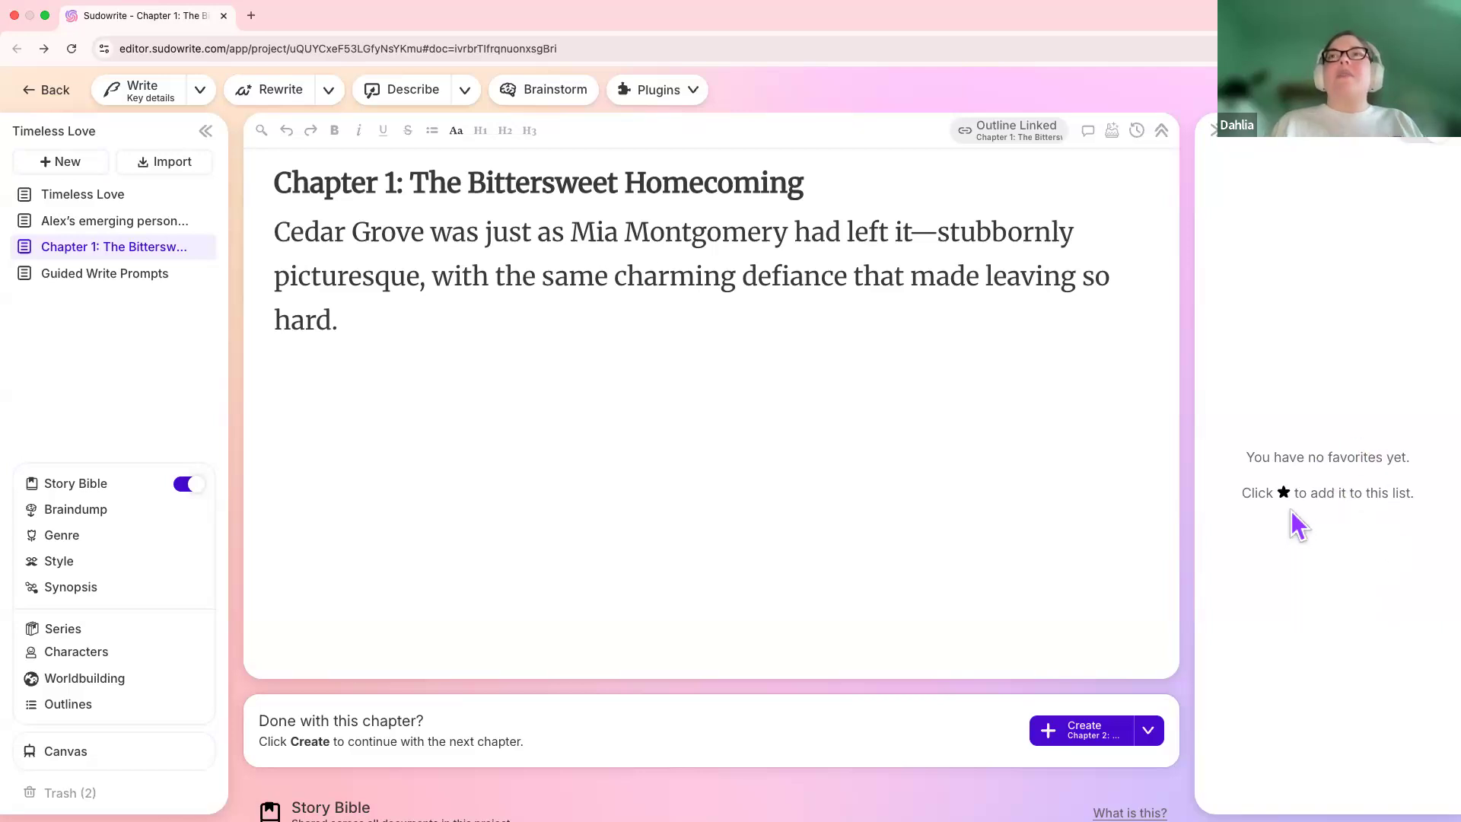
{"action": "left_click", "coordinate": [1418, 141]}
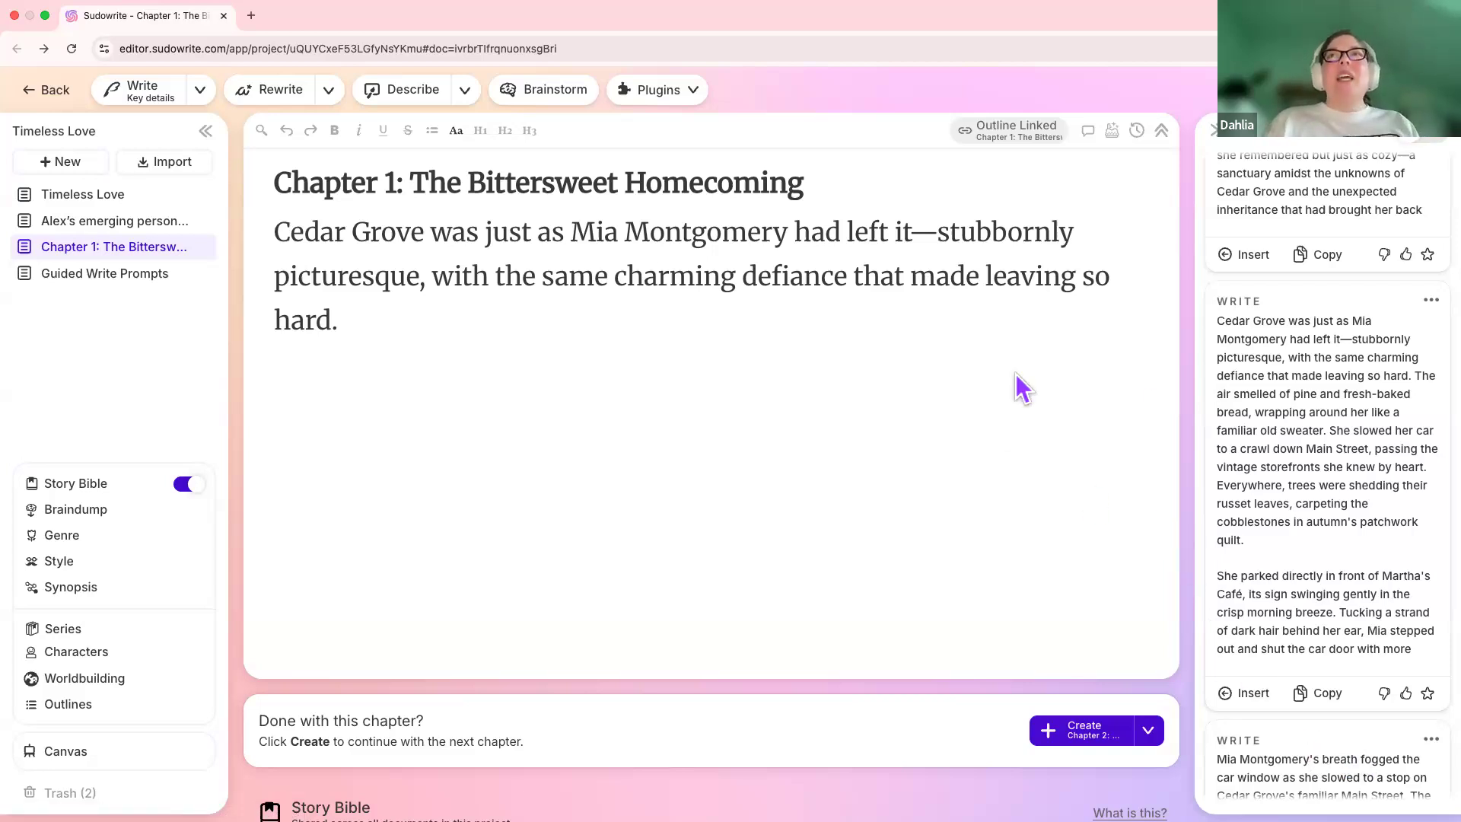
Check the options of the first card in the card history and collapse the whole Write card group
{"action": "scroll", "coordinate": [1327, 504], "scroll_direction": "down", "scroll_amount": 3}
{"action": "scroll", "coordinate": [1330, 509], "scroll_direction": "up", "scroll_amount": 4}
{"action": "scroll", "coordinate": [1333, 516], "scroll_direction": "up", "scroll_amount": 2}
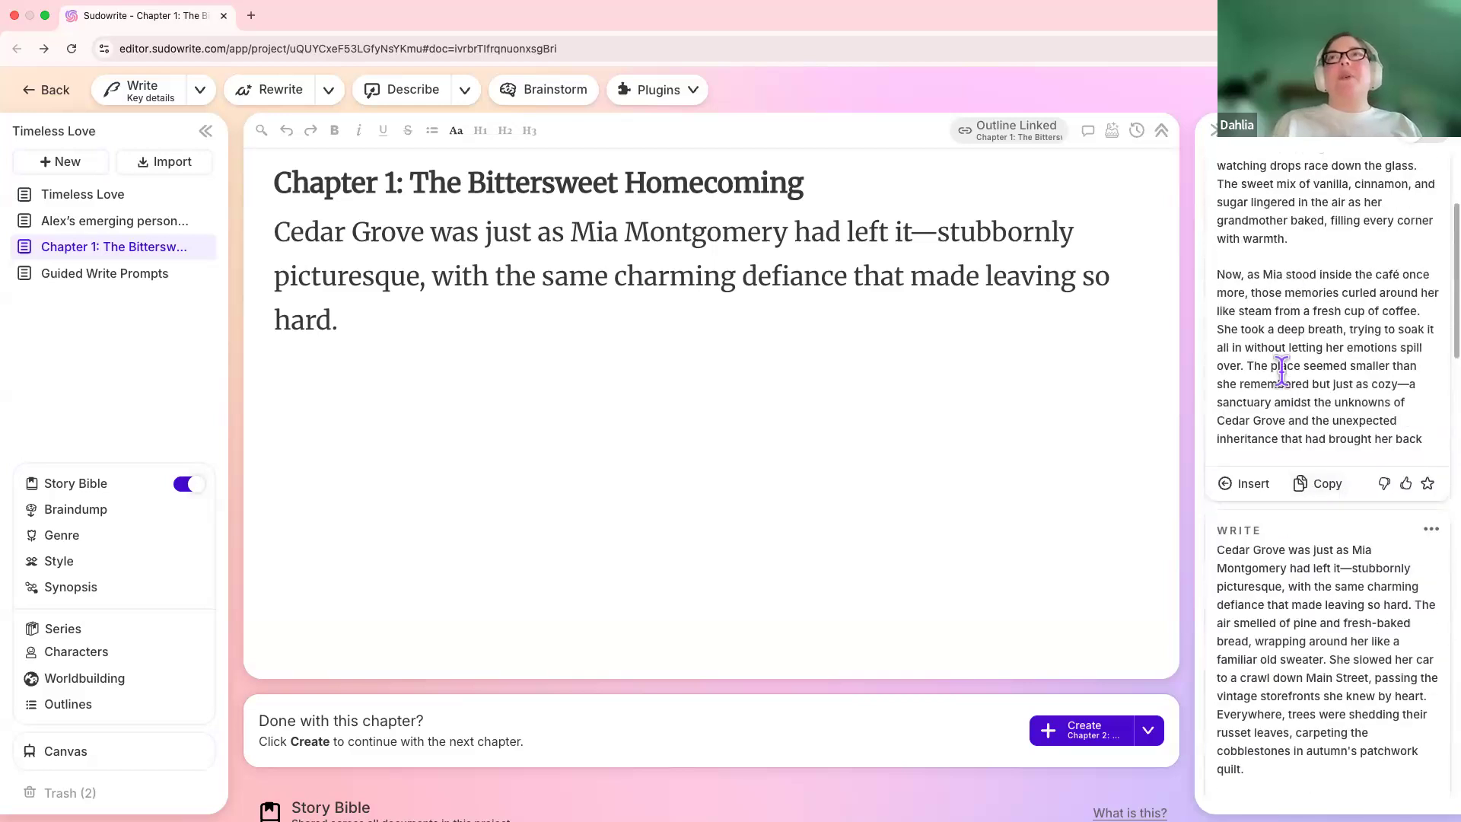
{"action": "scroll", "coordinate": [1297, 505], "scroll_direction": "up", "scroll_amount": 3}
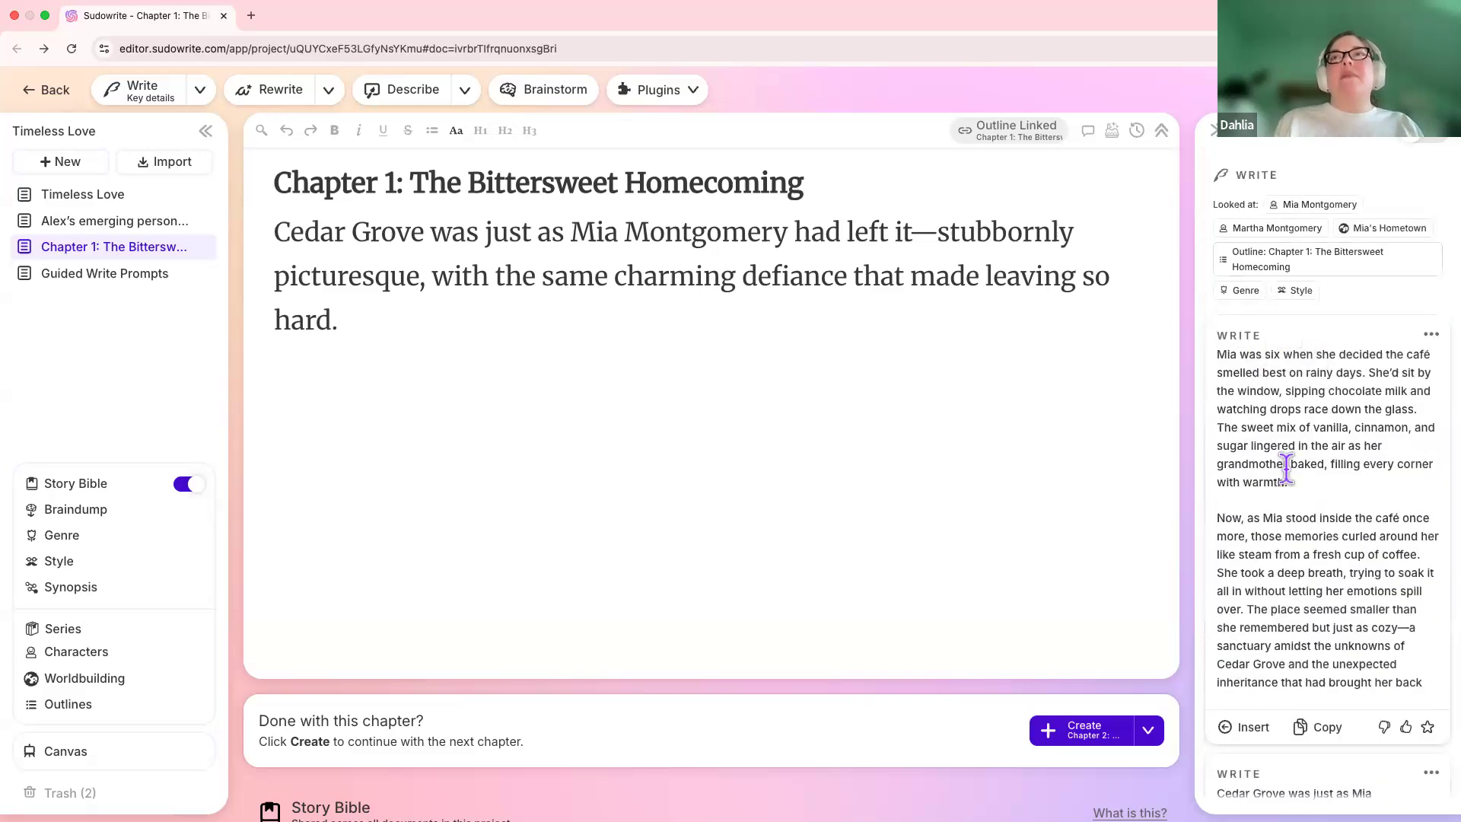
{"action": "left_click", "coordinate": [1339, 296]}
{"action": "left_click", "coordinate": [1321, 196]}
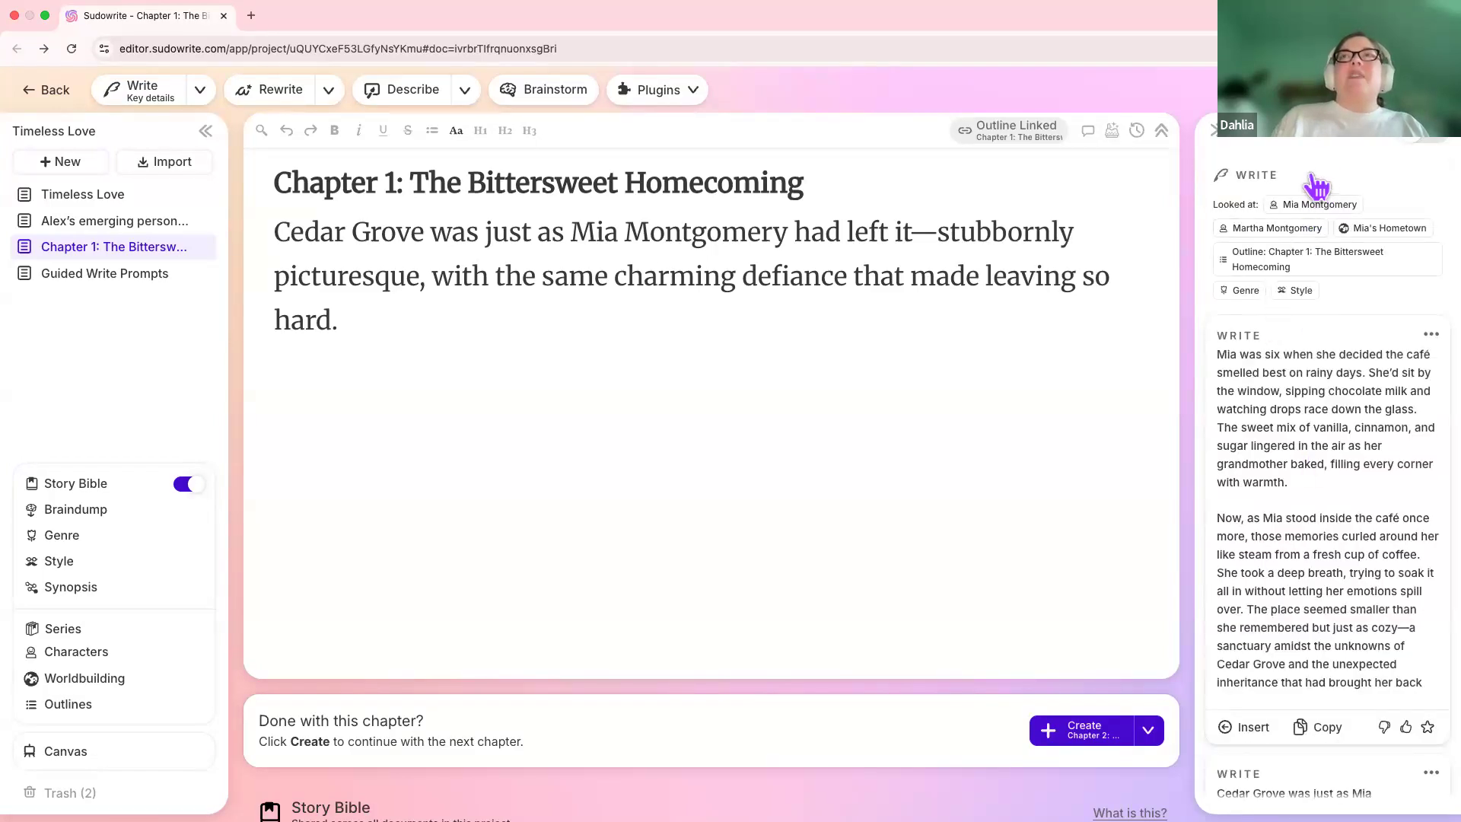
{"action": "left_click", "coordinate": [1316, 183]}
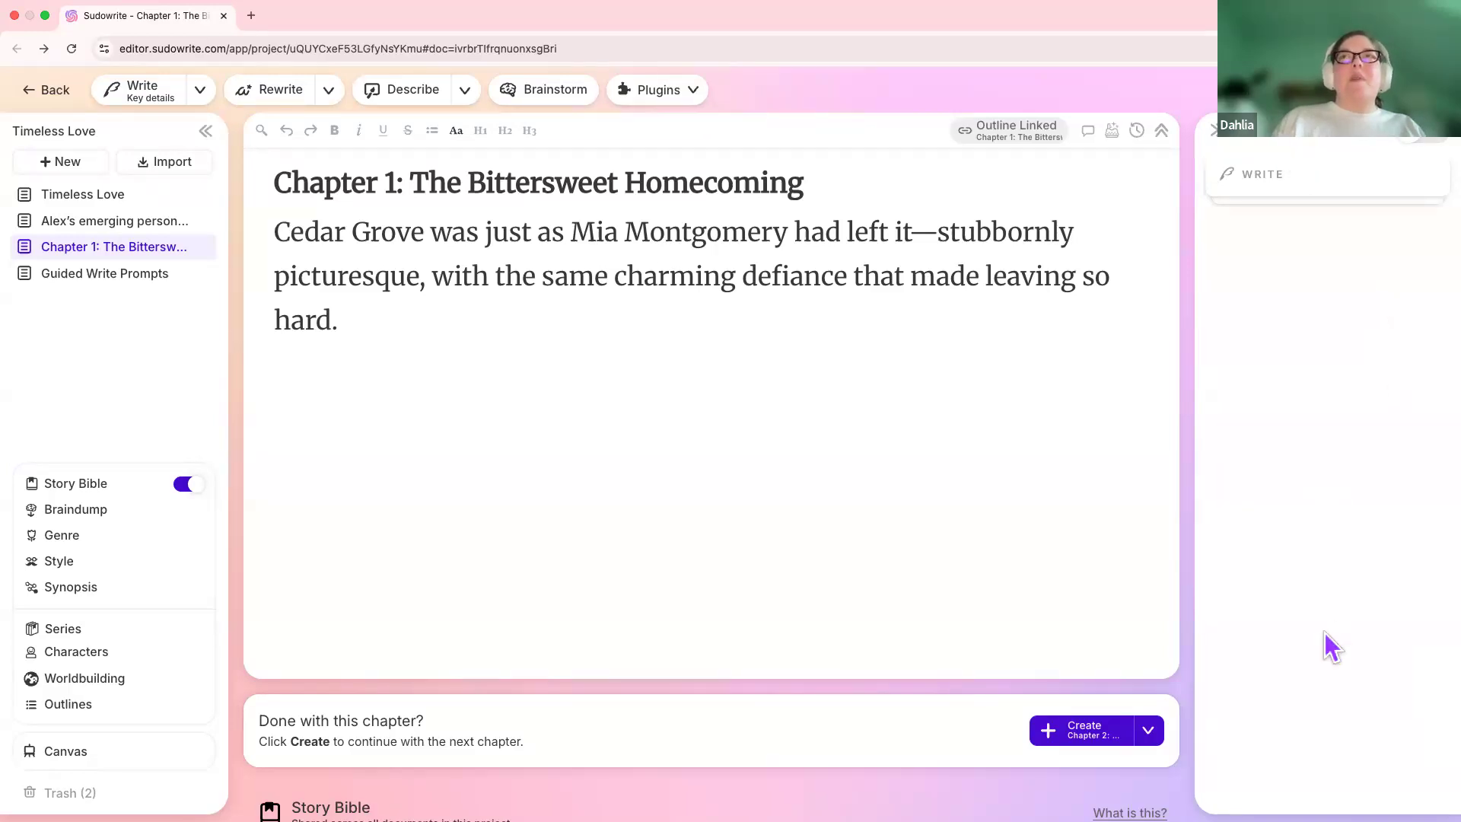
{"action": "left_click", "coordinate": [1310, 201]}
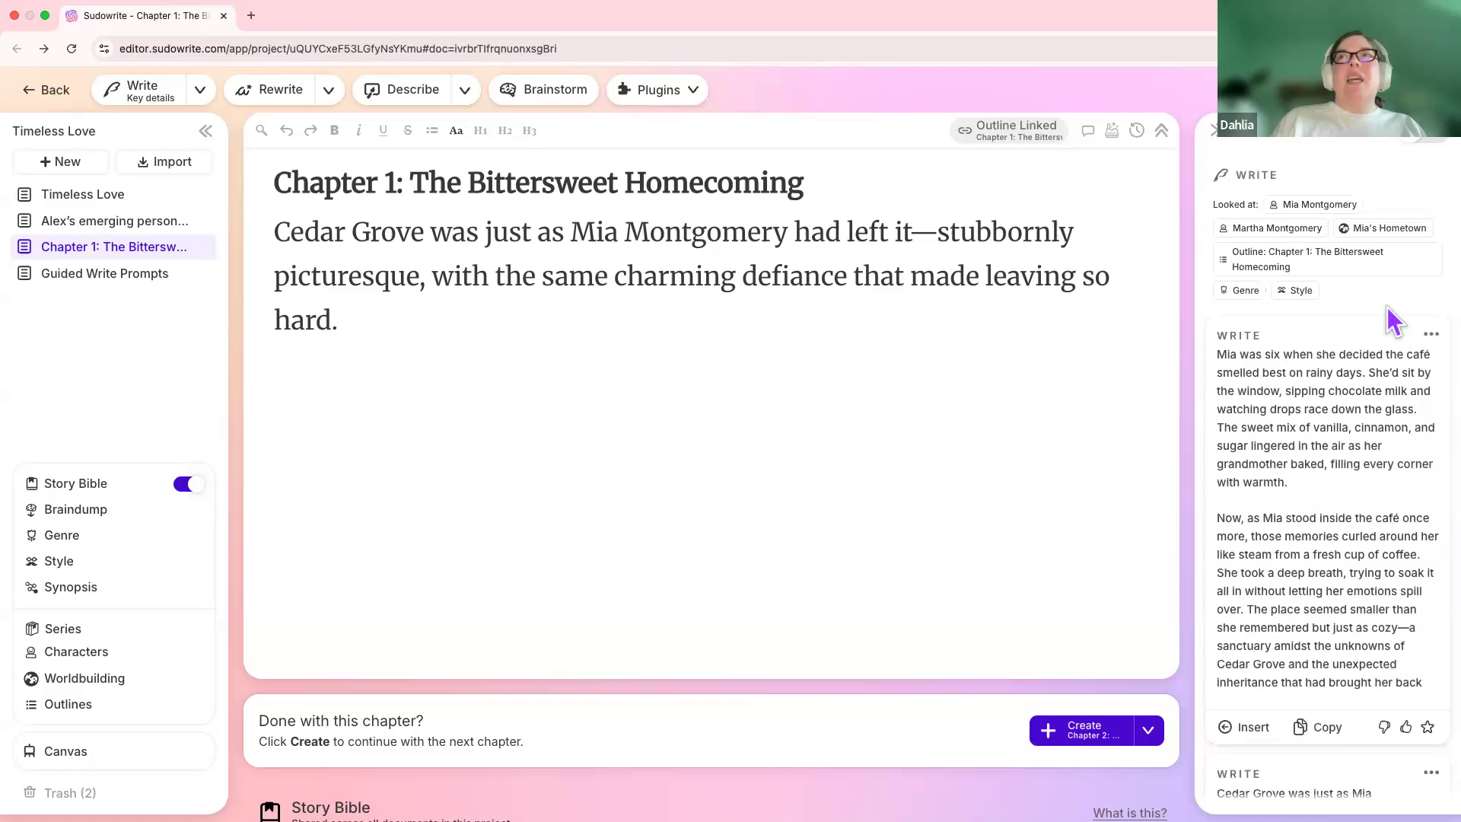
{"action": "left_click", "coordinate": [1430, 337]}
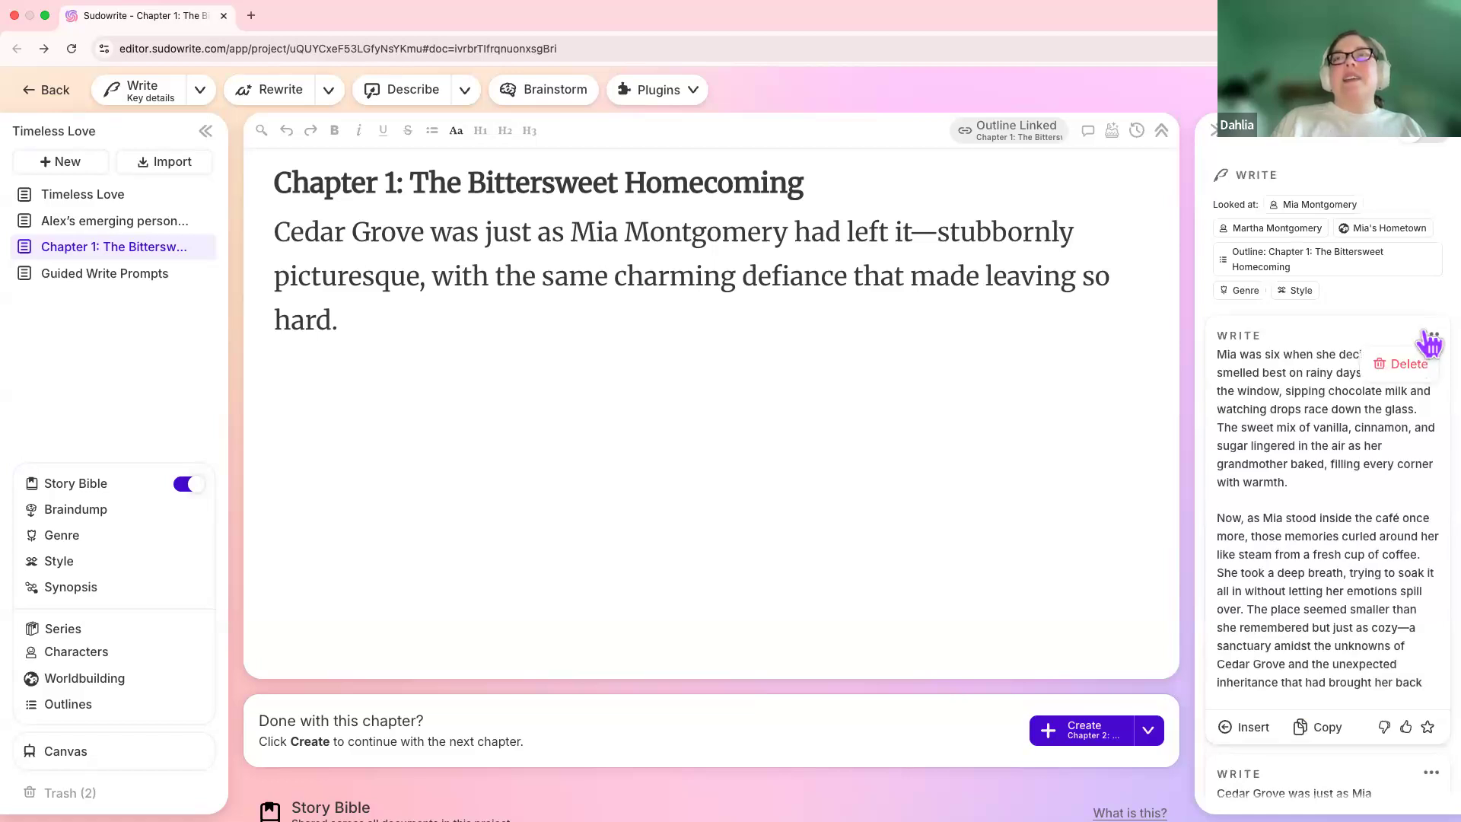
{"action": "left_click", "coordinate": [1403, 367]}
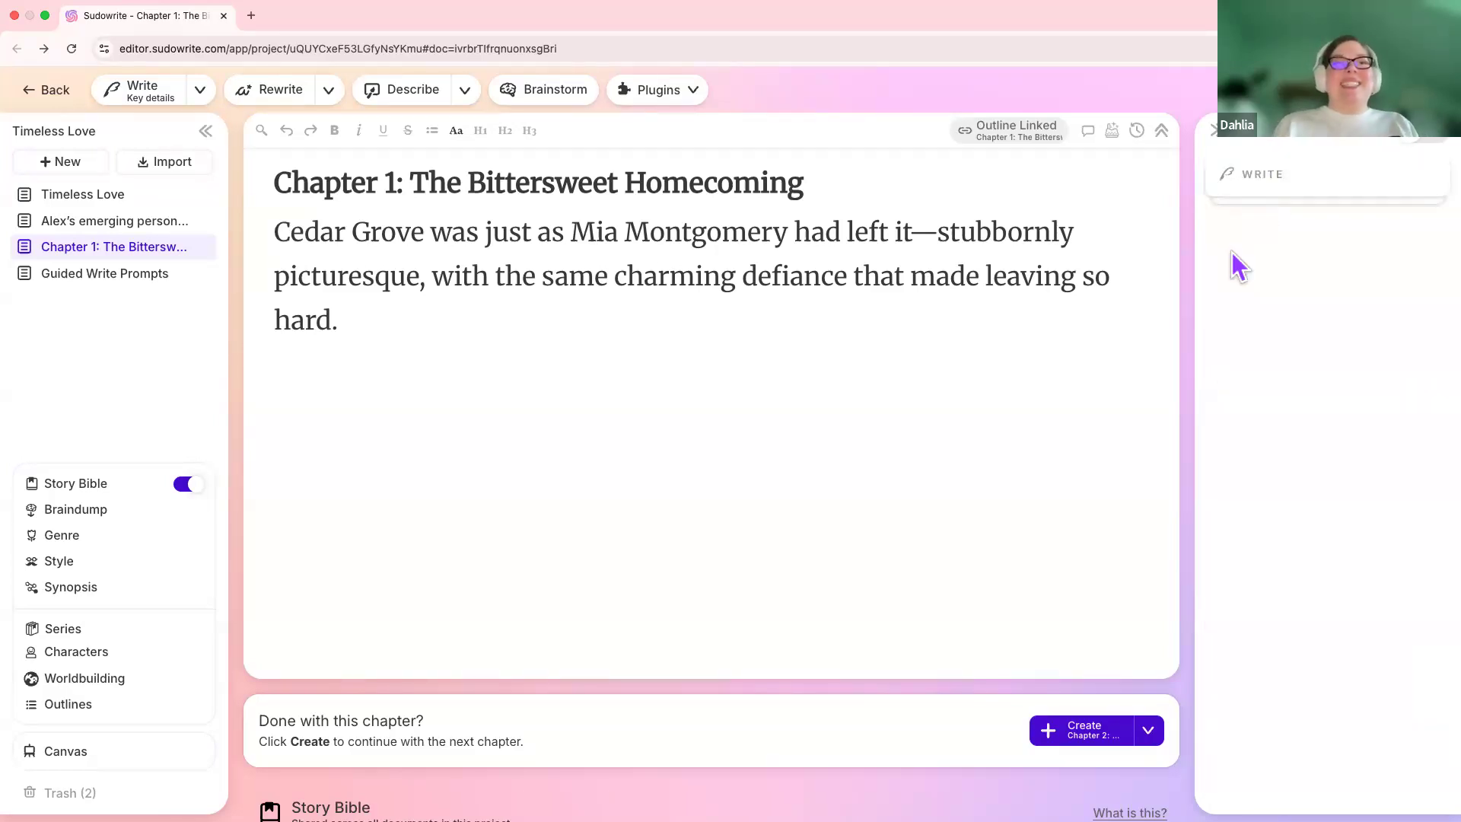
Look at the favorites list again and go back to the collapsed card history
{"action": "left_click", "coordinate": [1428, 154]}
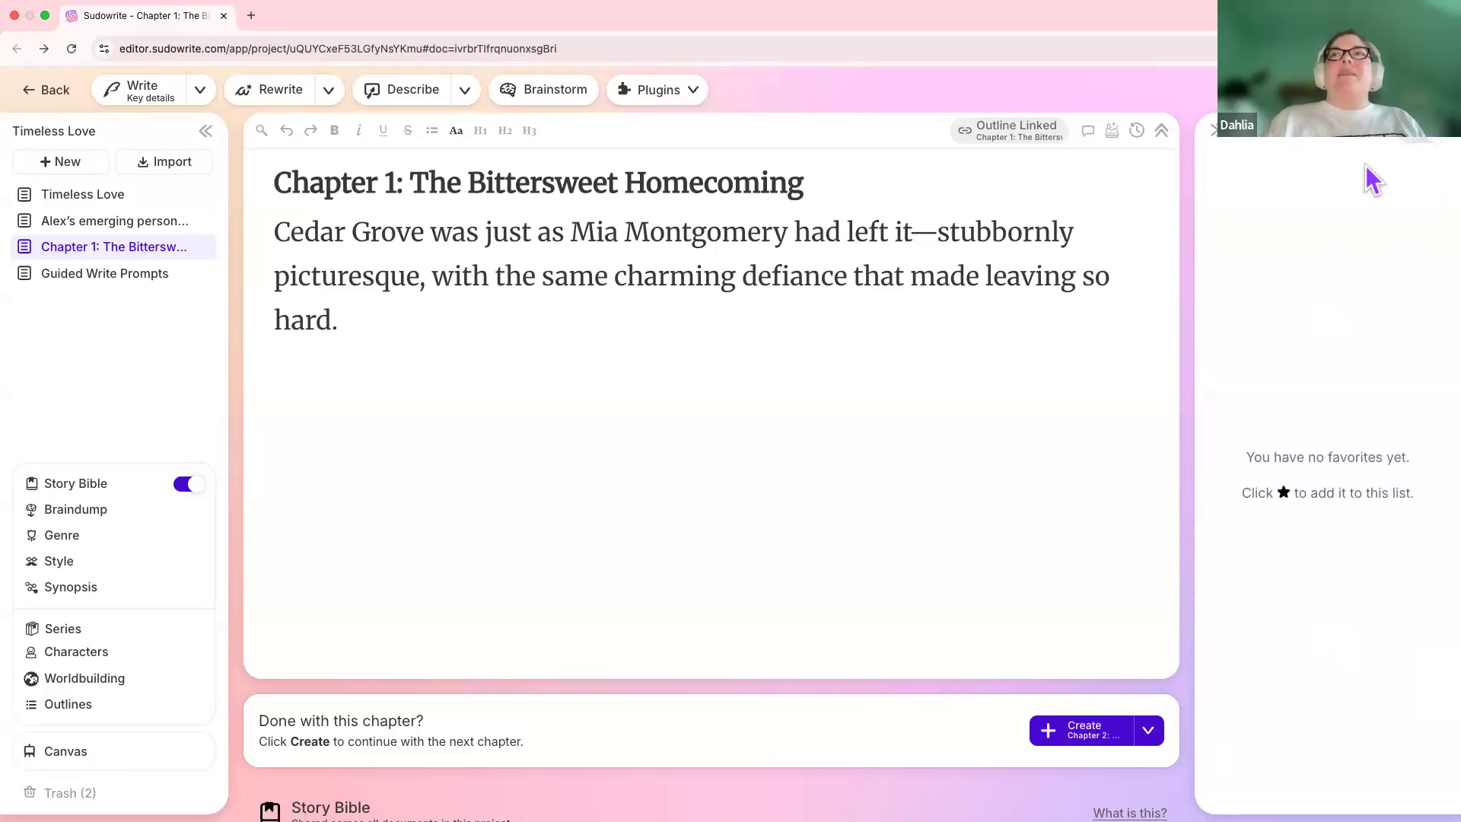
{"action": "left_click", "coordinate": [1411, 142]}
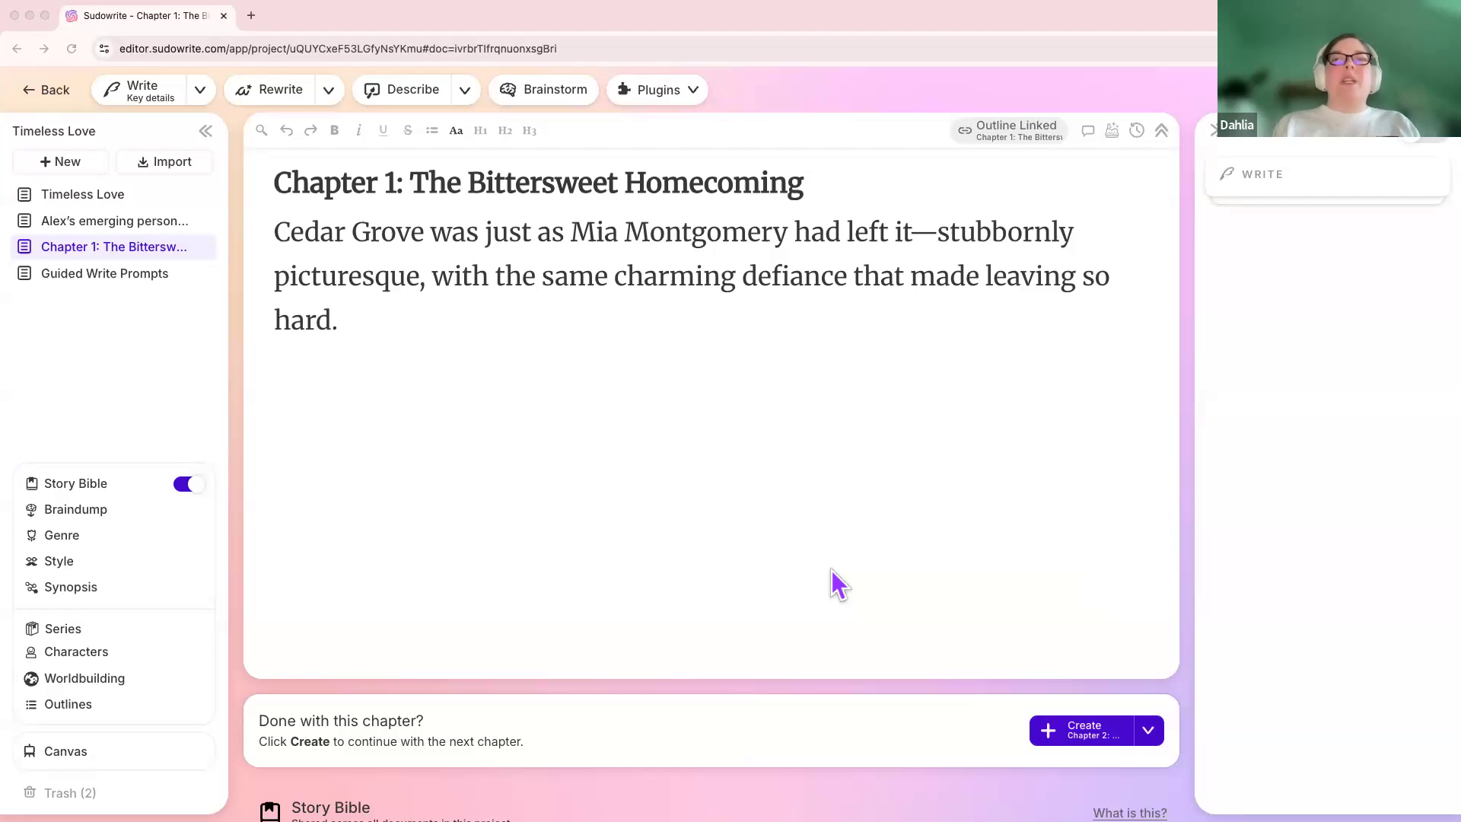
Switch Write to Guided mode and set its creativity to the Least end of the scale
{"action": "left_click", "coordinate": [200, 91]}
{"action": "left_click", "coordinate": [192, 220]}
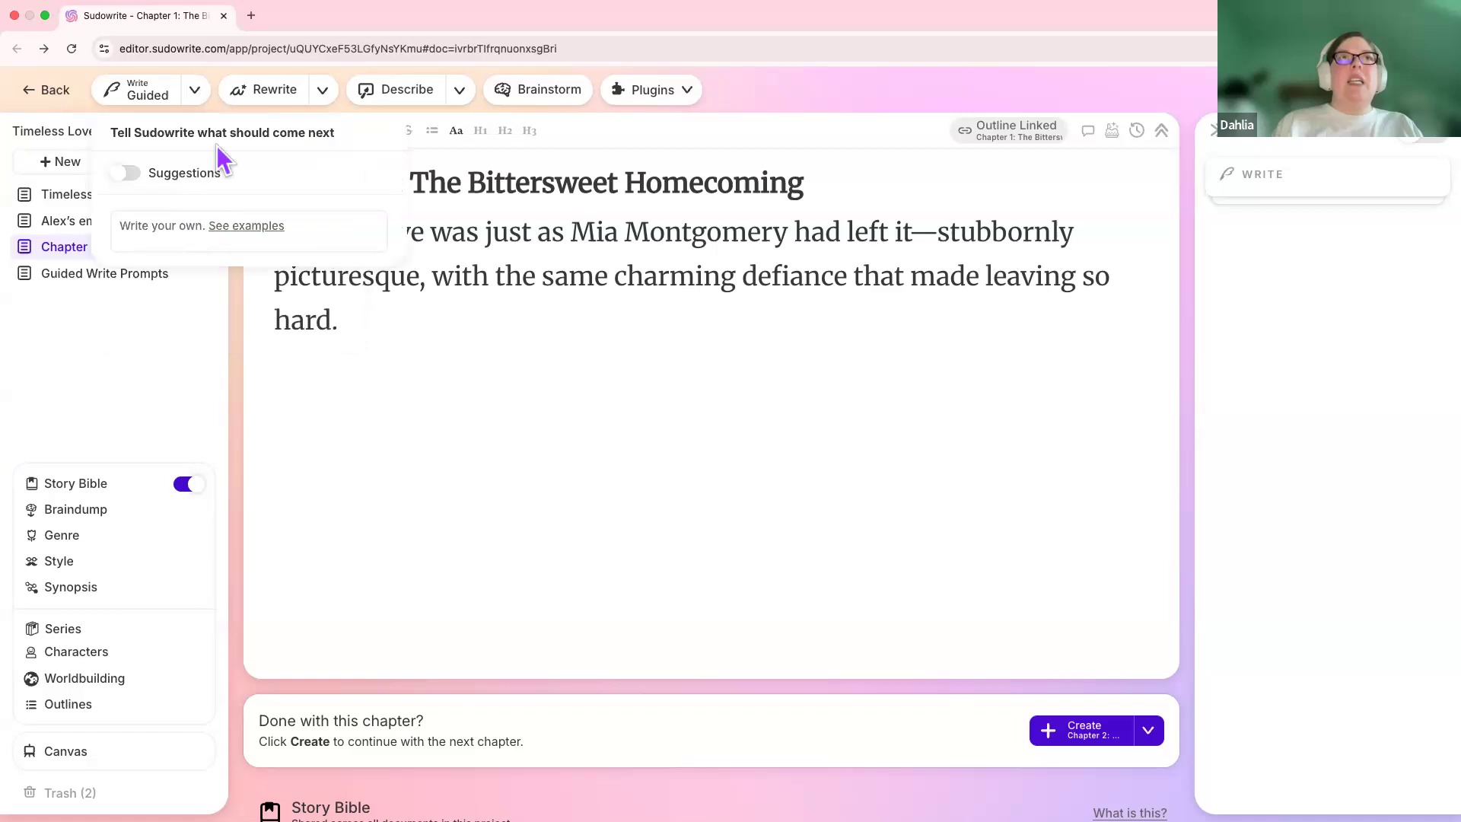
{"action": "left_click", "coordinate": [195, 90]}
{"action": "left_click", "coordinate": [189, 317]}
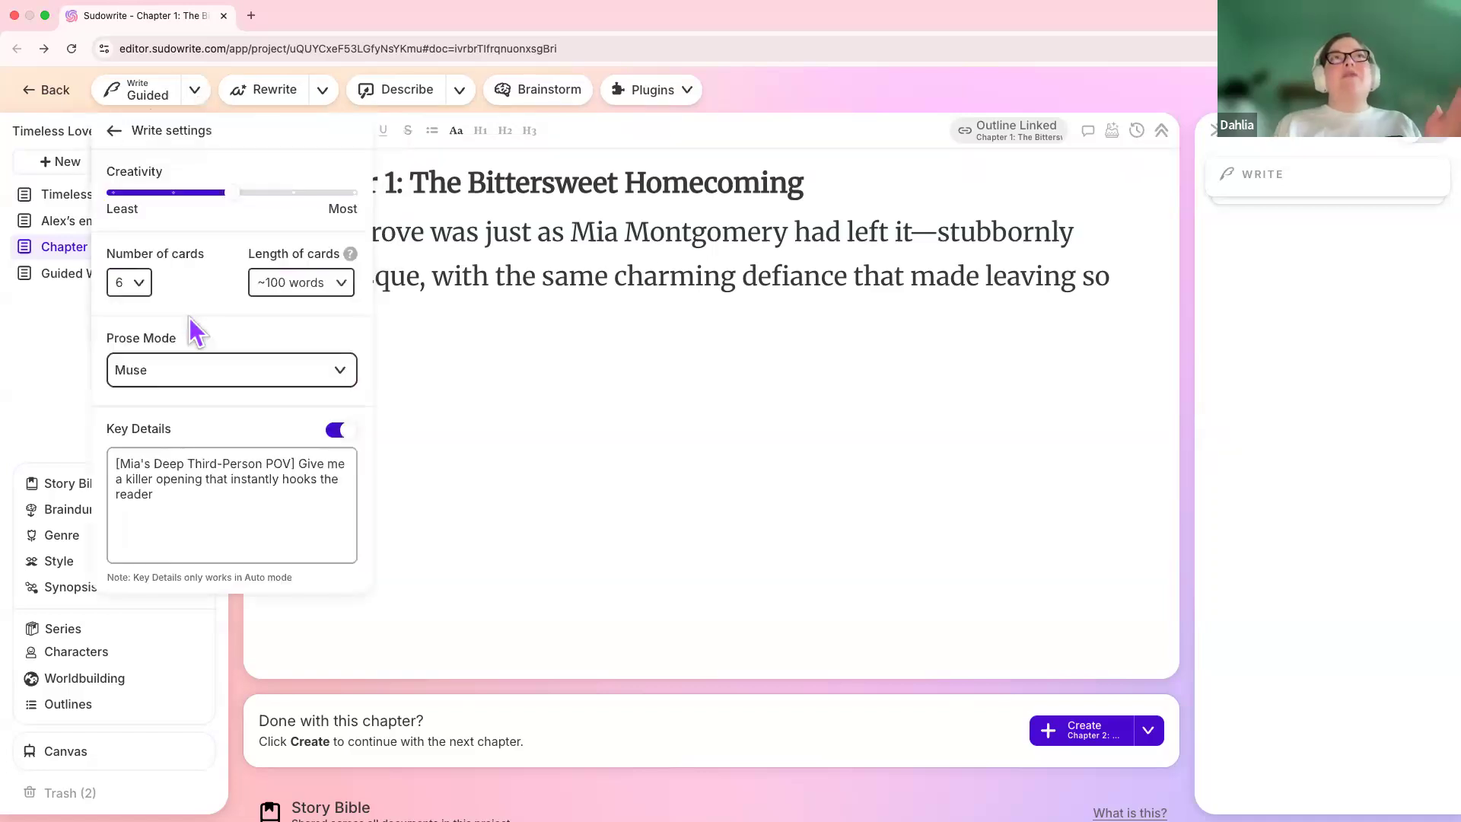
{"action": "left_click", "coordinate": [117, 194]}
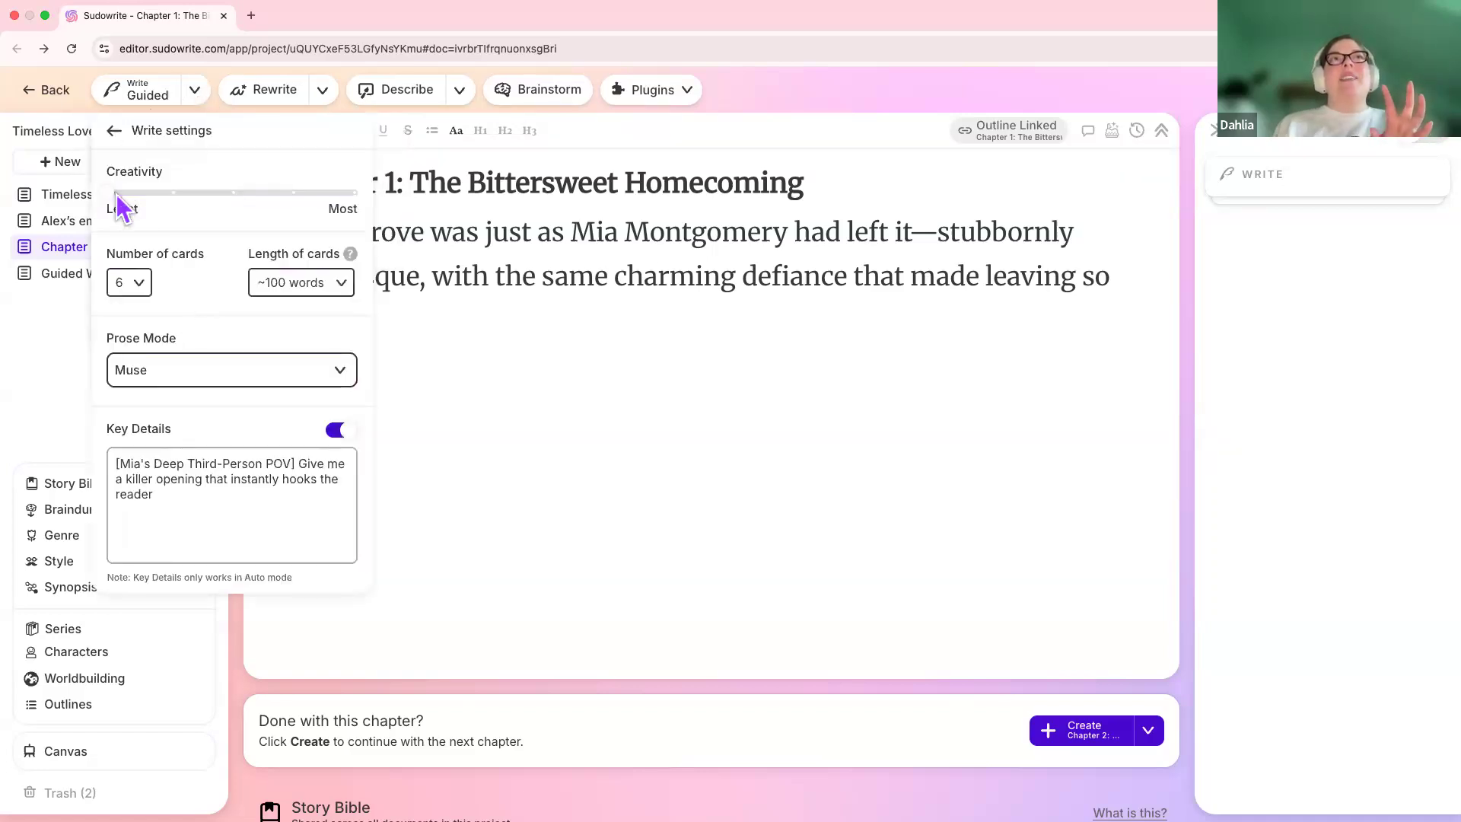
Configure Write to generate 1 card of ~250 words and return to the chapter text
{"action": "left_click", "coordinate": [152, 292]}
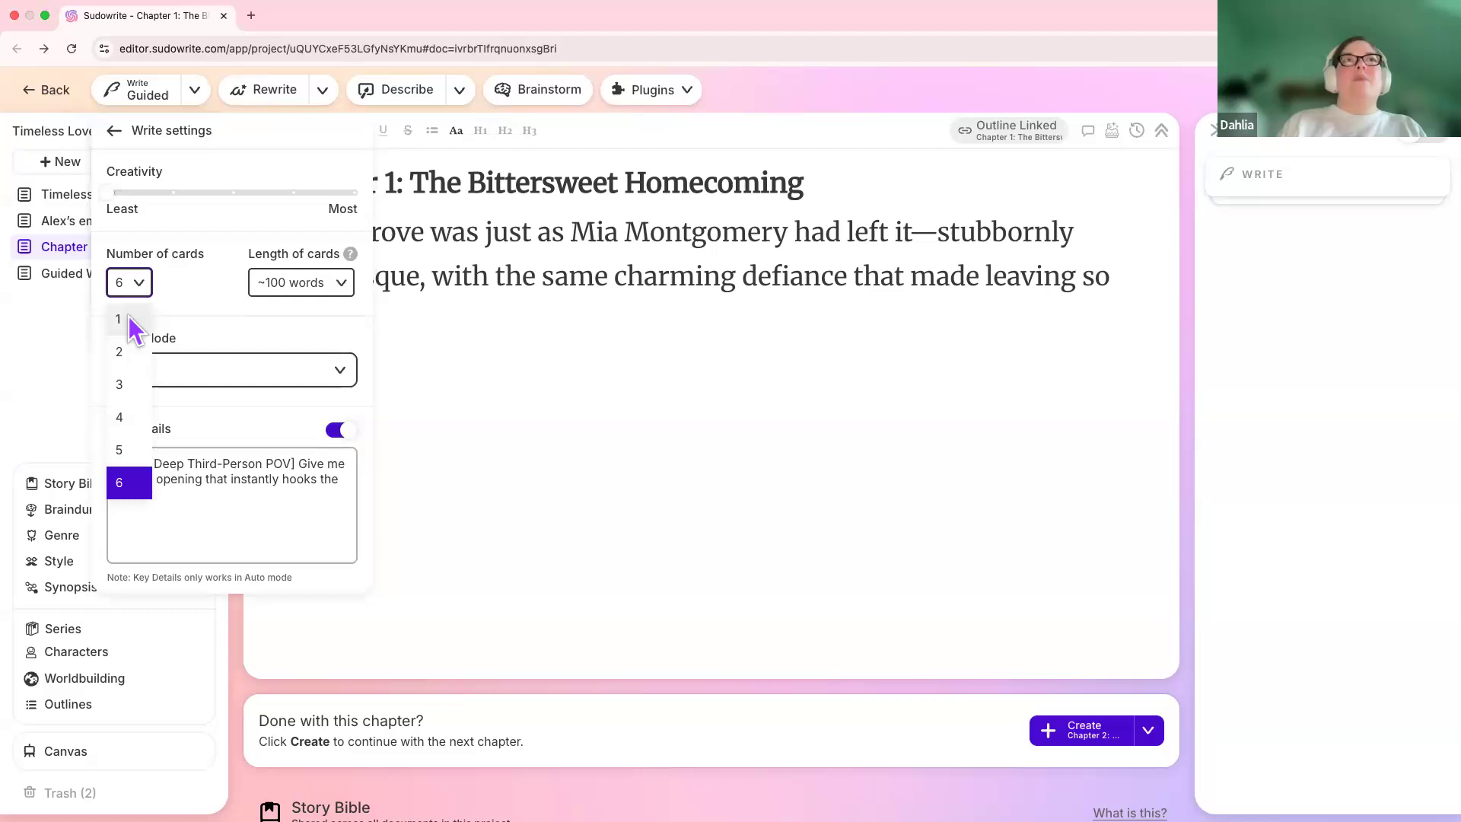
{"action": "left_click", "coordinate": [119, 319]}
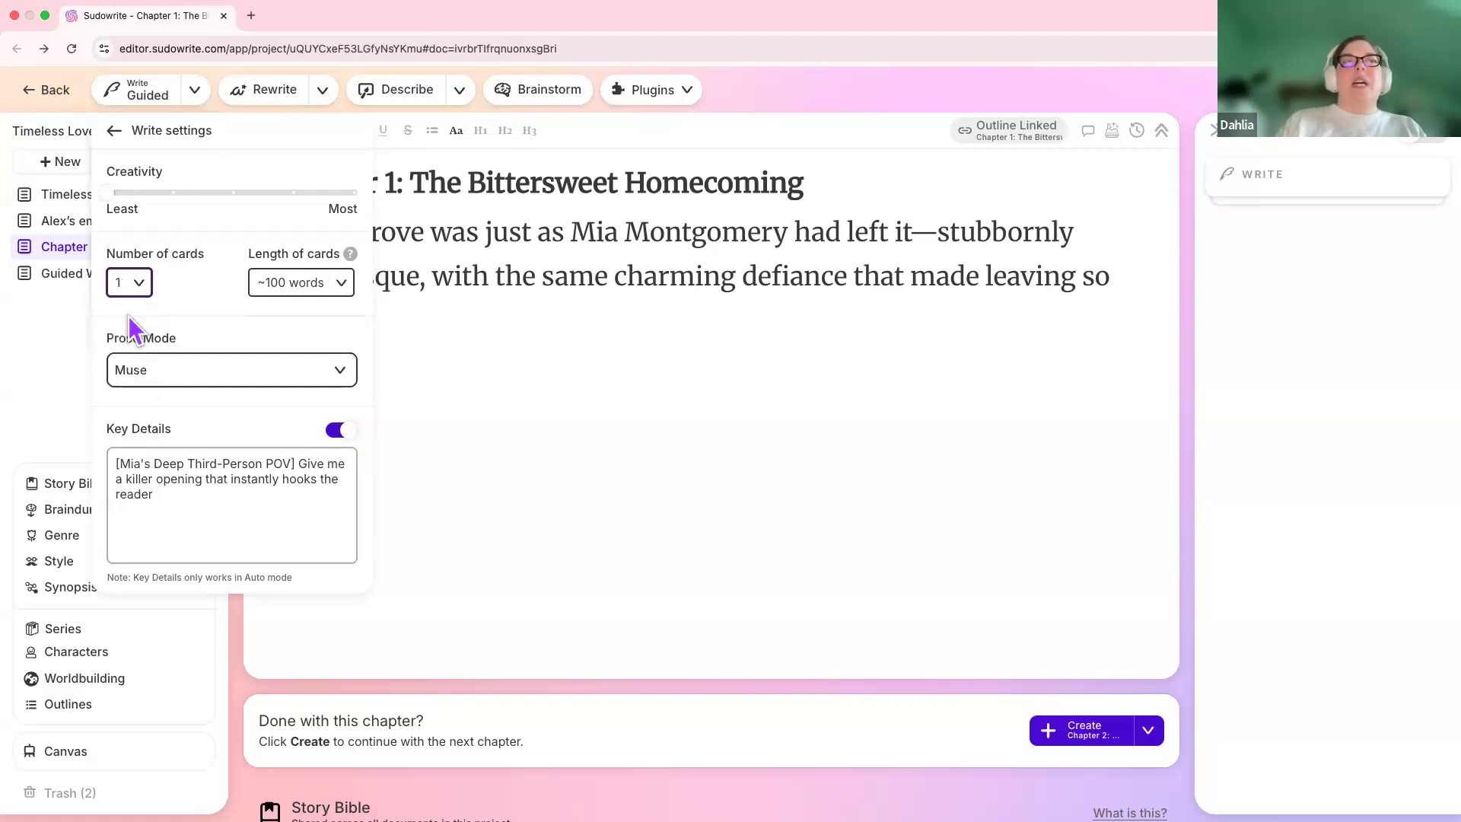
{"action": "left_click", "coordinate": [323, 289]}
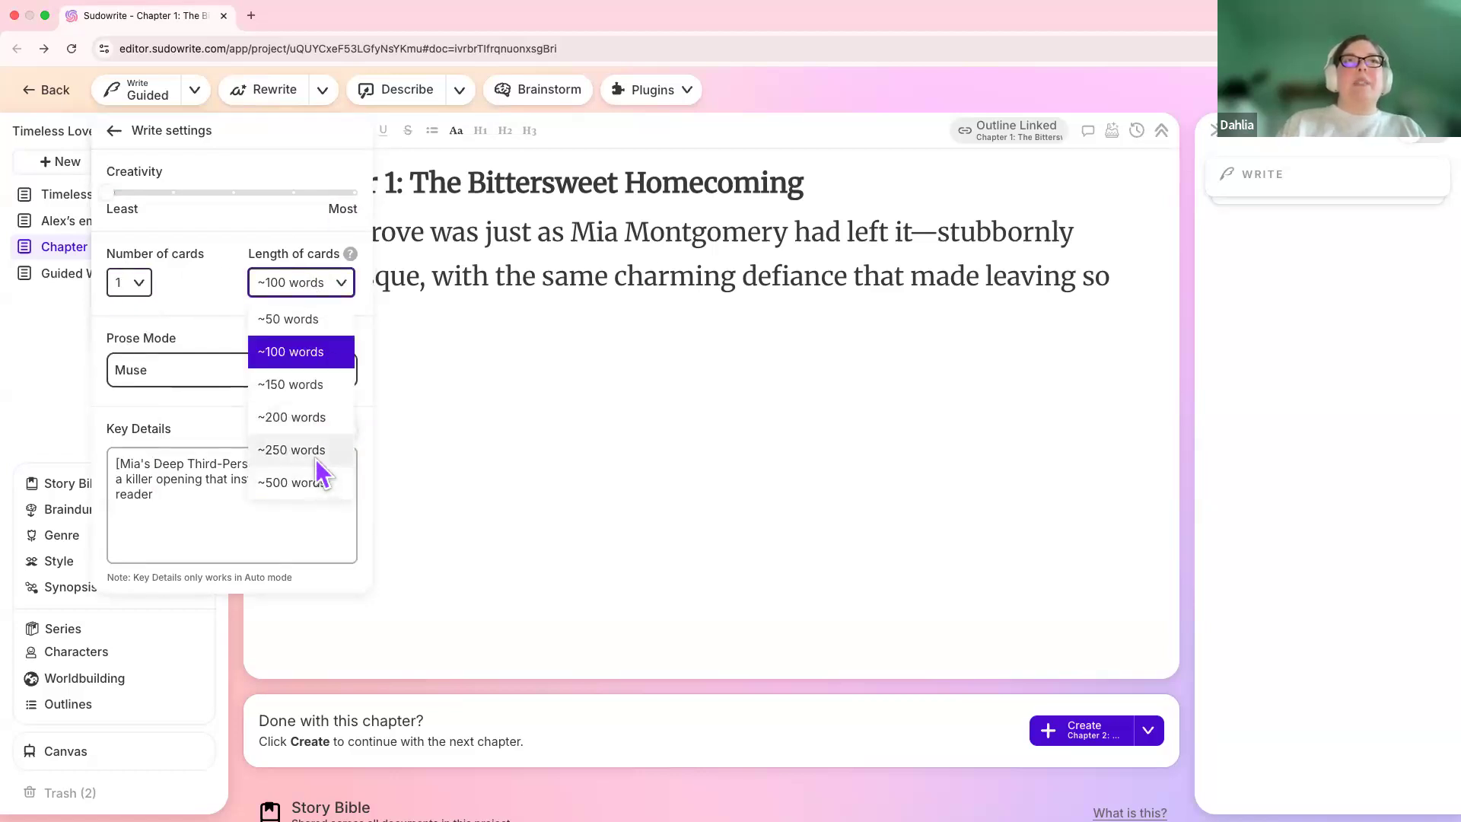
{"action": "left_click", "coordinate": [314, 453]}
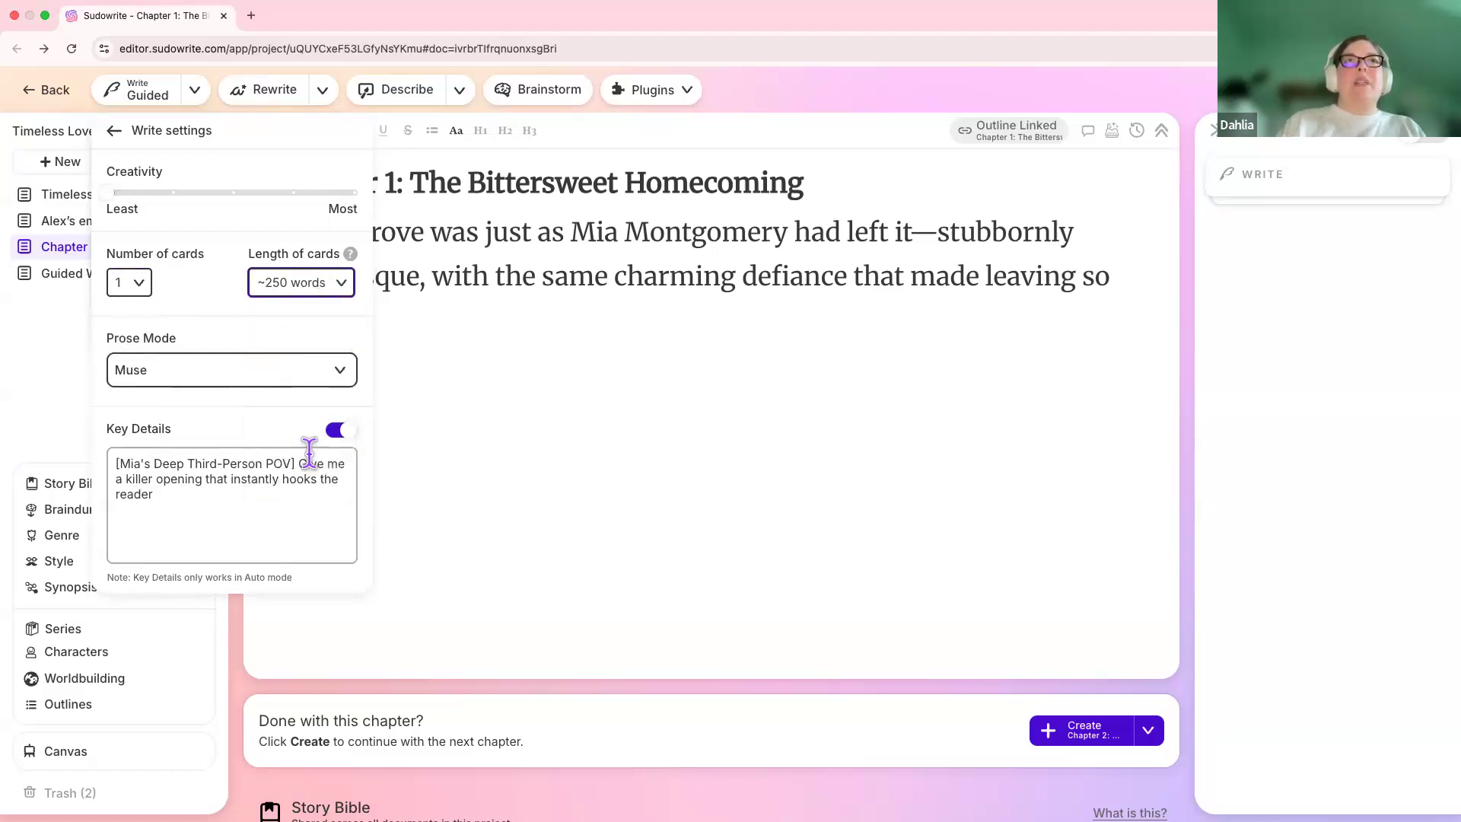
{"action": "left_click", "coordinate": [514, 322]}
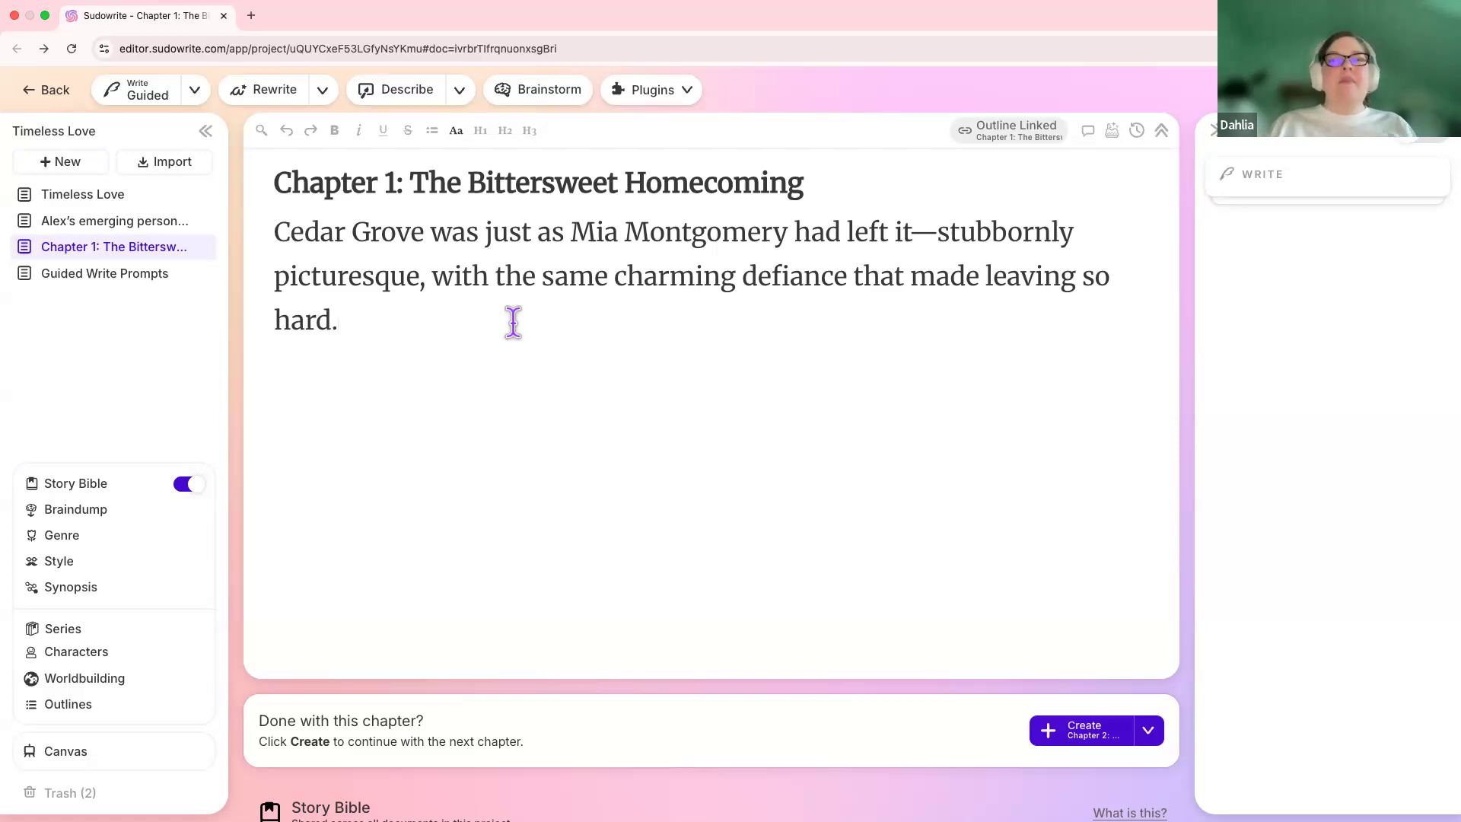
Review the Guided Write Prompts tip and the first Chapter 1 scene in the other browser window, and return to the chapter
{"action": "key", "text": "ctrl+Left"}
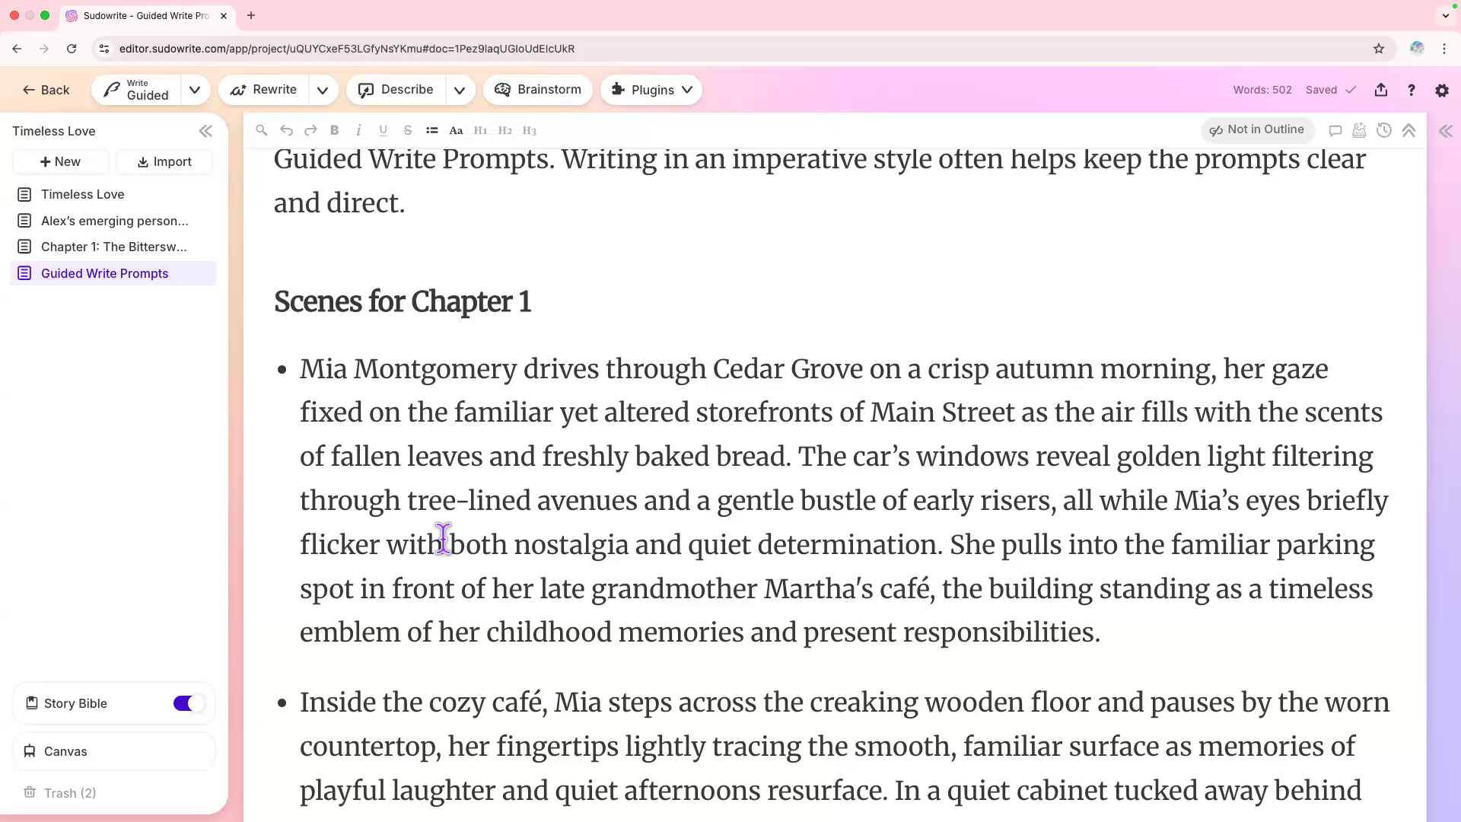
{"action": "scroll", "coordinate": [442, 537], "scroll_direction": "up", "scroll_amount": 2}
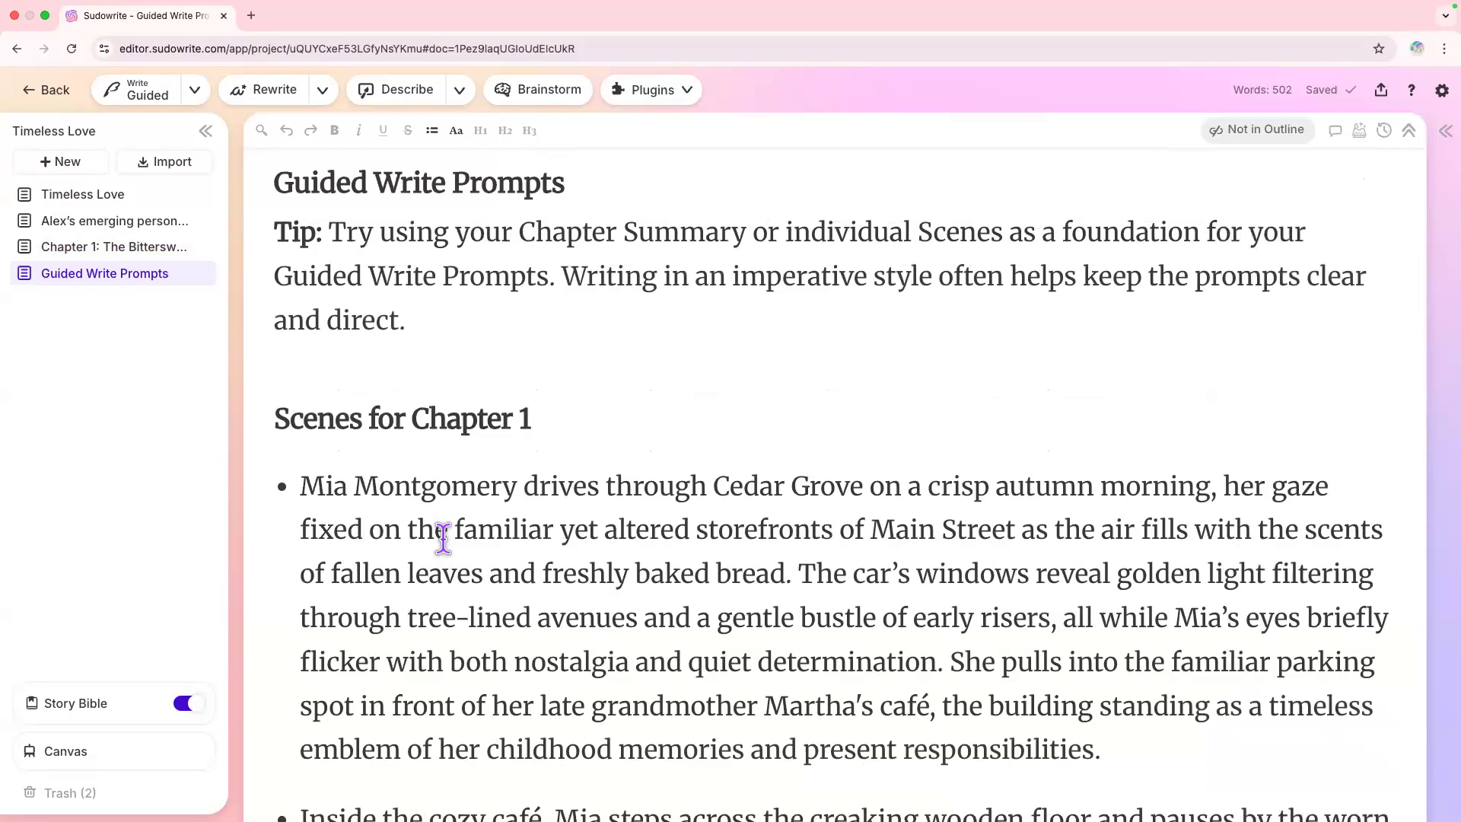
{"action": "key", "text": "ctrl+Right"}
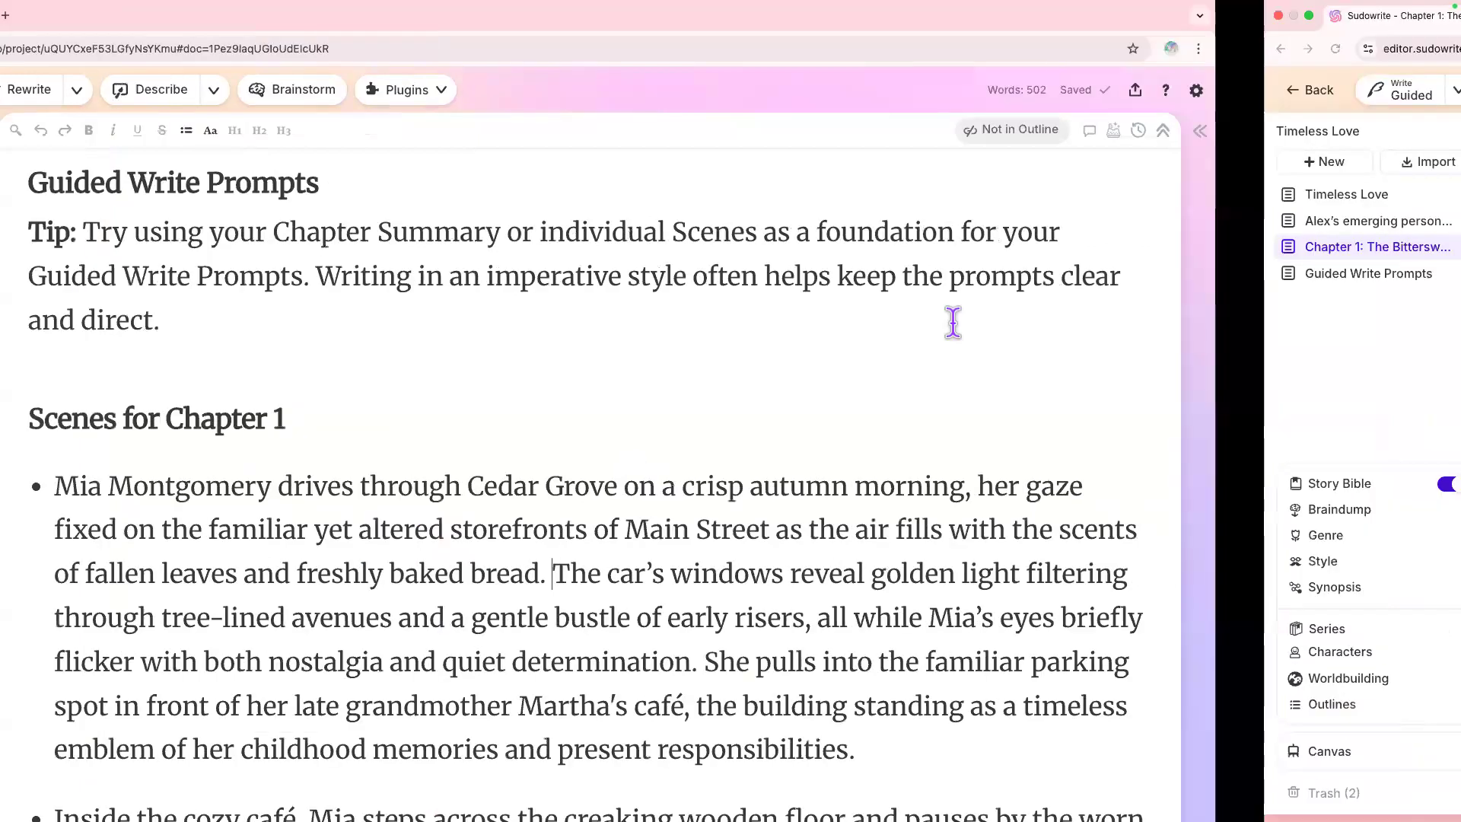
Return to the Chapter 1 window and look over the Story Bible from Braindump down to the main character's traits
{"action": "left_click", "coordinate": [1341, 201]}
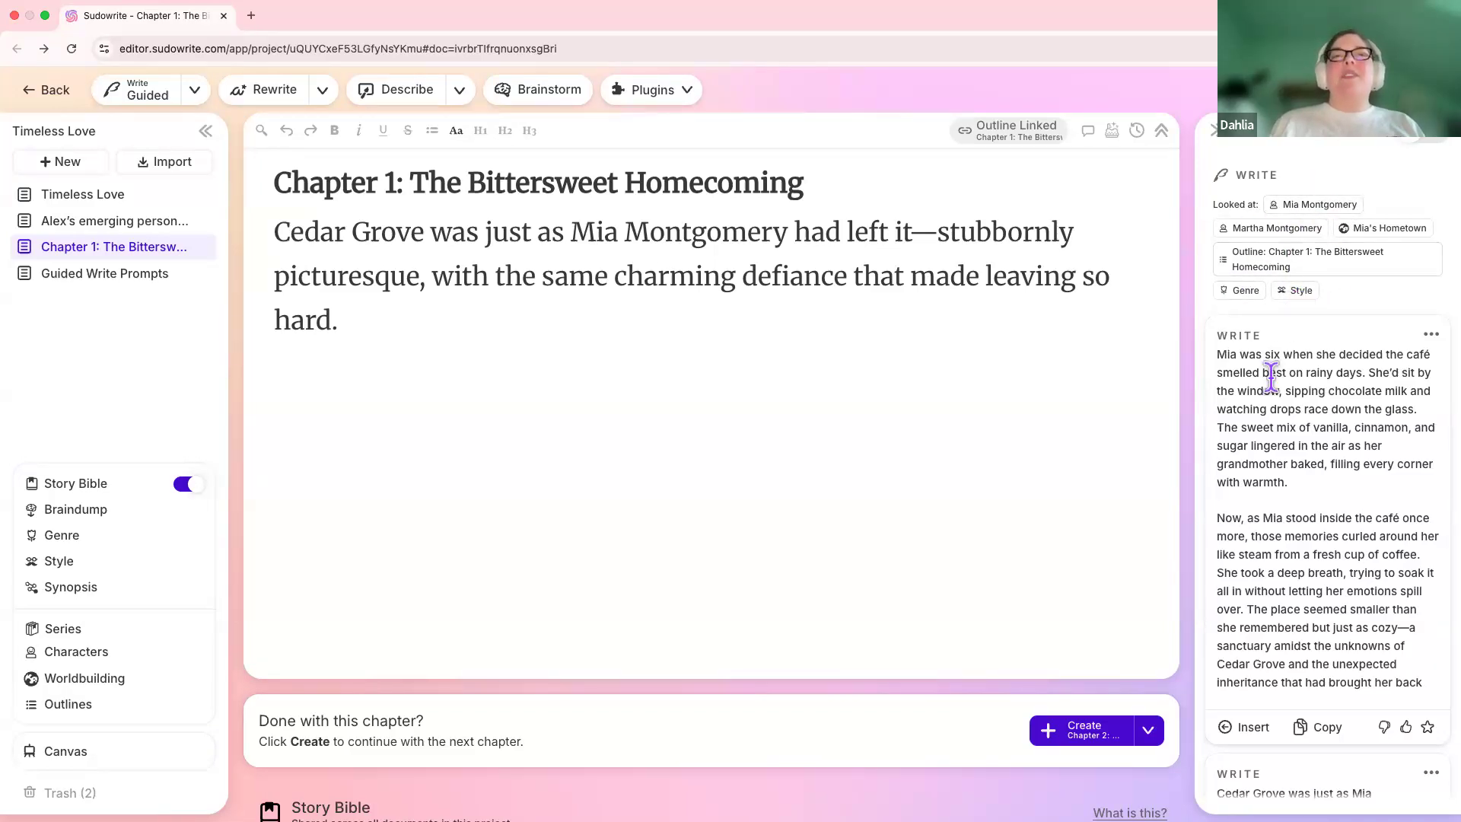
{"action": "scroll", "coordinate": [1097, 440], "scroll_direction": "down", "scroll_amount": 10}
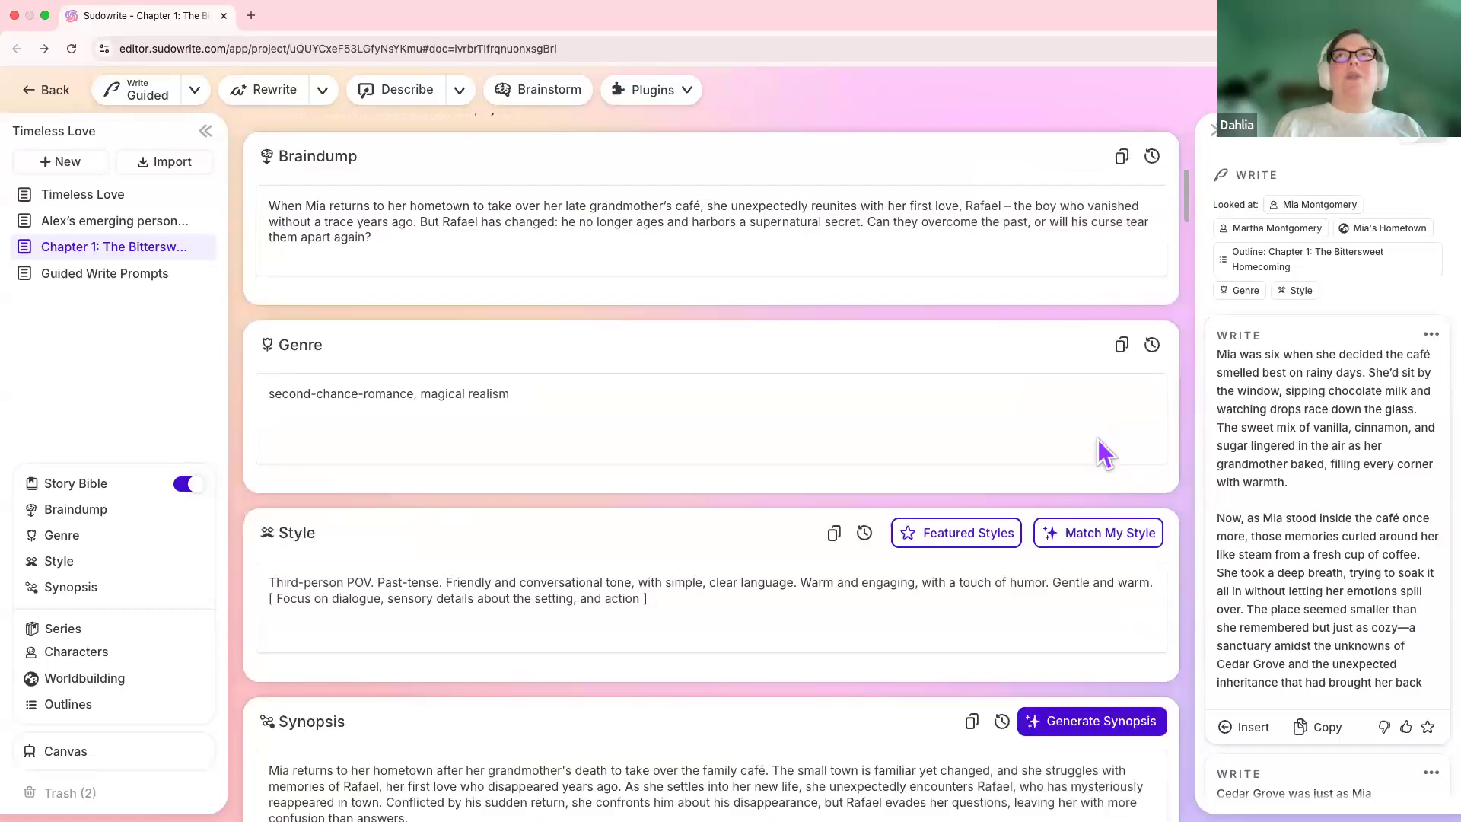
{"action": "scroll", "coordinate": [1103, 449], "scroll_direction": "down", "scroll_amount": 2}
{"action": "scroll", "coordinate": [1102, 450], "scroll_direction": "down", "scroll_amount": 6}
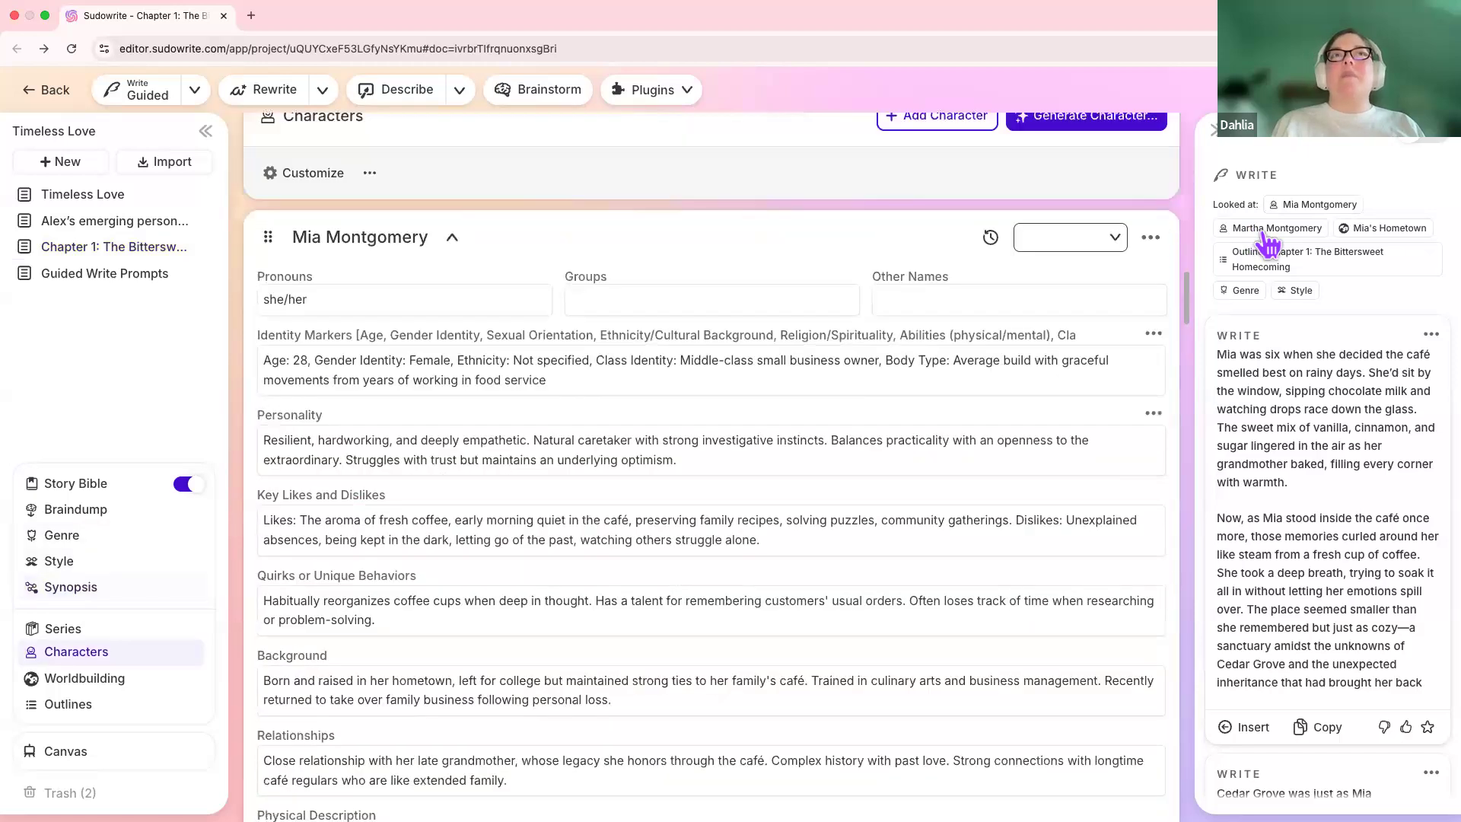
{"action": "scroll", "coordinate": [1037, 411], "scroll_direction": "down", "scroll_amount": 3}
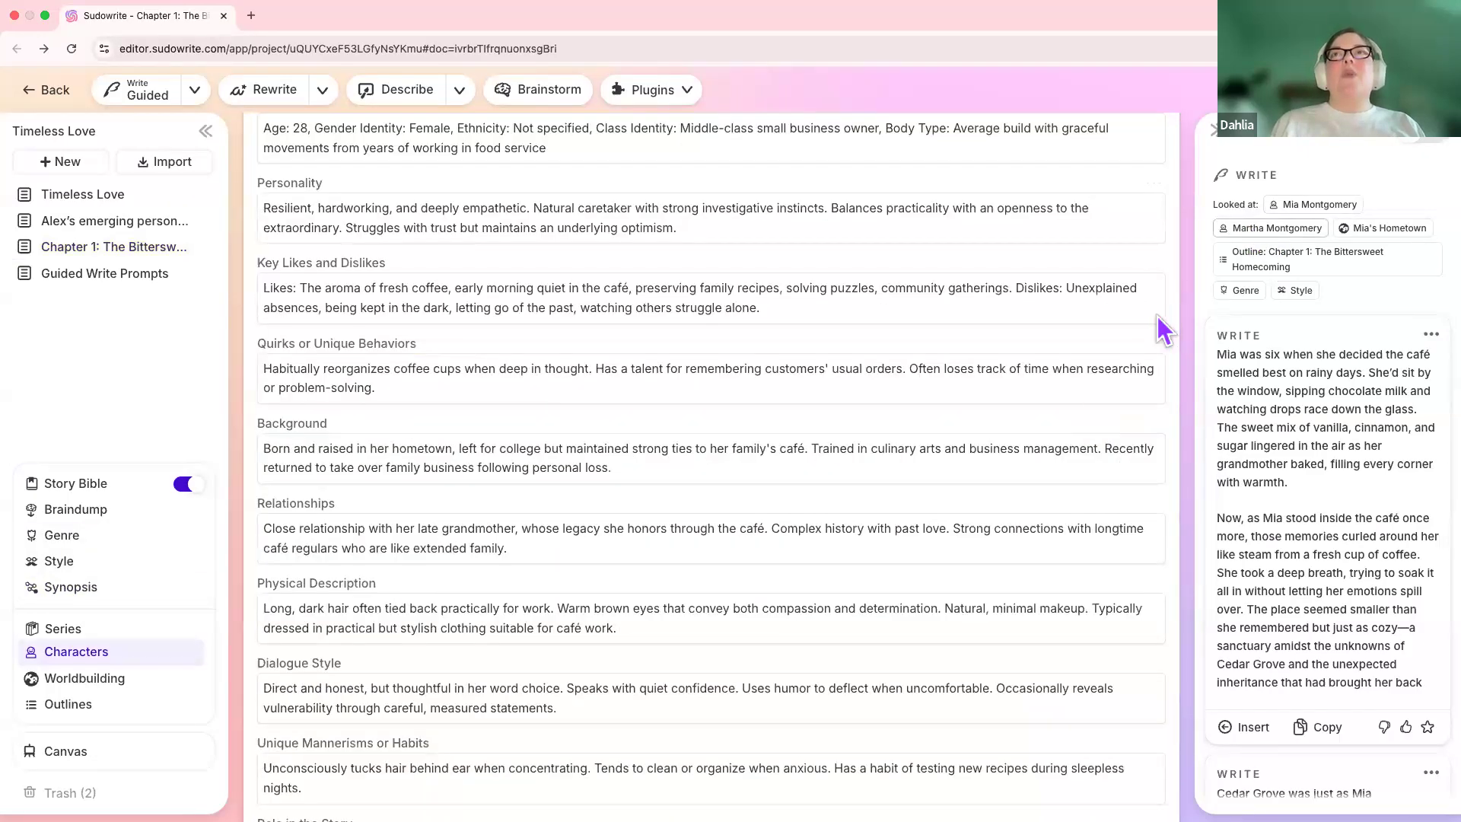
{"action": "scroll", "coordinate": [1148, 411], "scroll_direction": "up", "scroll_amount": 4}
{"action": "scroll", "coordinate": [1148, 408], "scroll_direction": "down", "scroll_amount": 2}
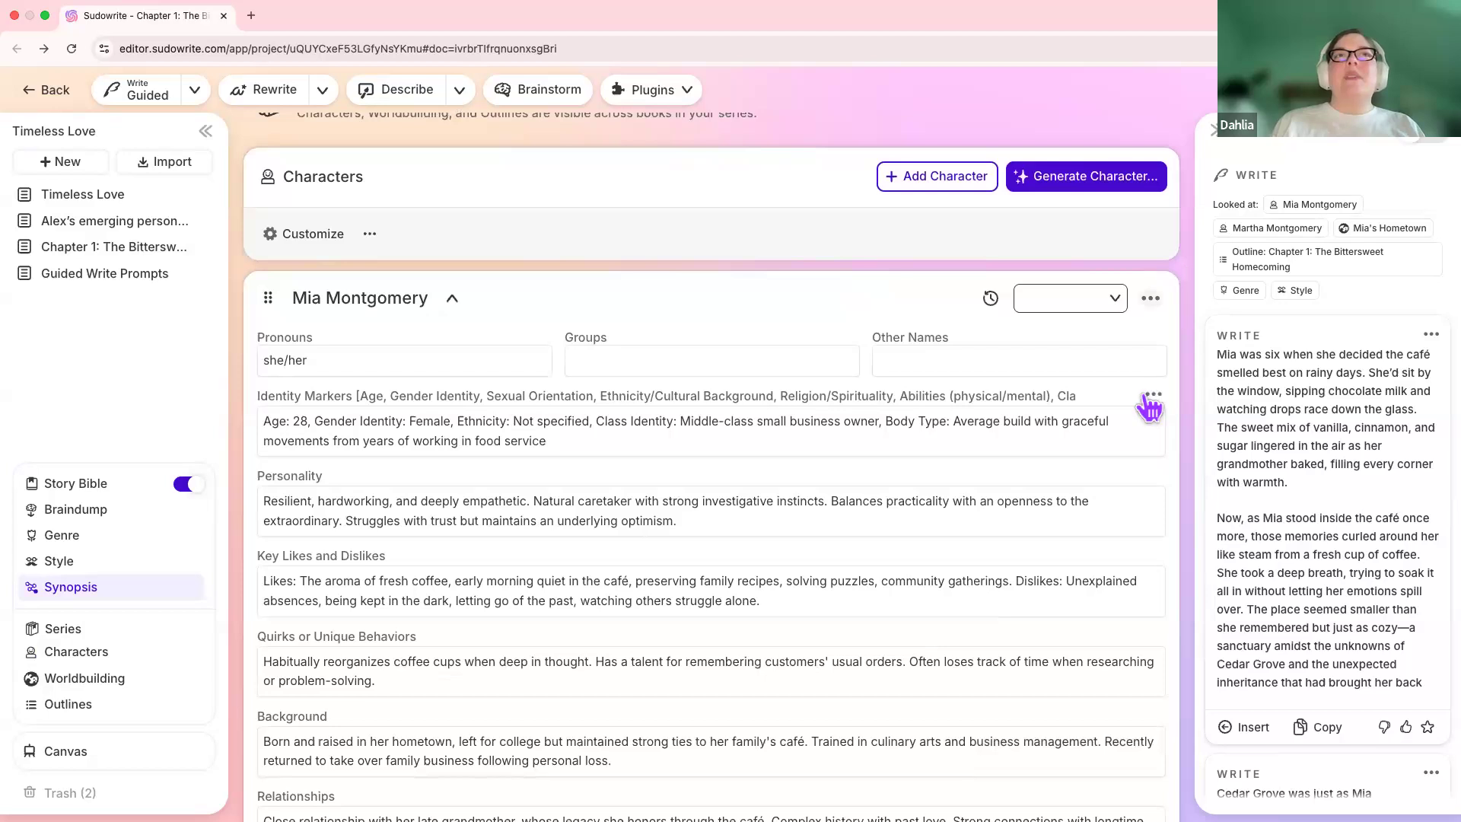
Check the options for when the grandmother's character card is used, leaving the setting as it is
{"action": "scroll", "coordinate": [1149, 426], "scroll_direction": "down", "scroll_amount": 15}
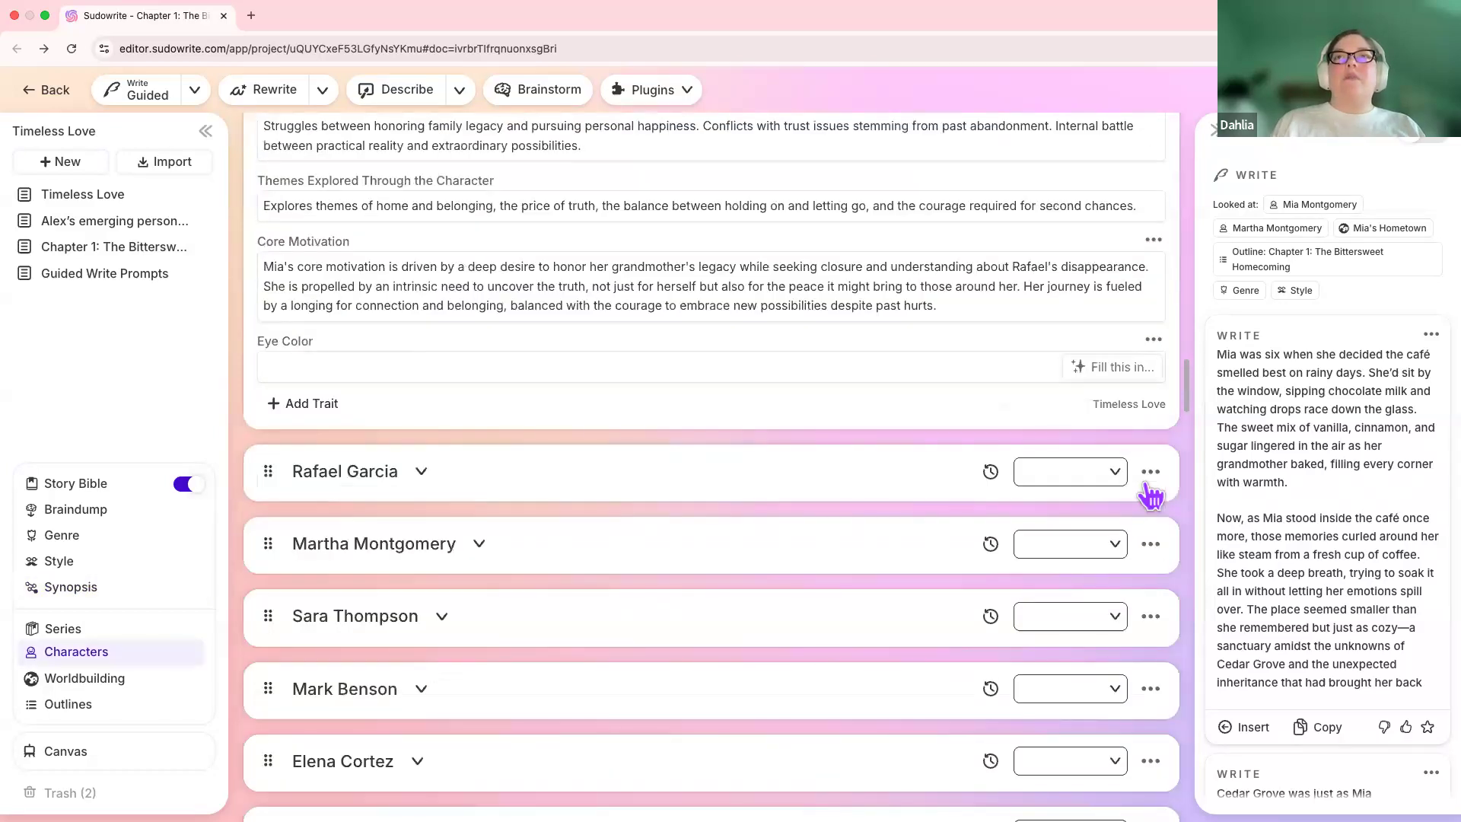
{"action": "scroll", "coordinate": [1150, 494], "scroll_direction": "down", "scroll_amount": 1}
{"action": "left_click", "coordinate": [1150, 473]}
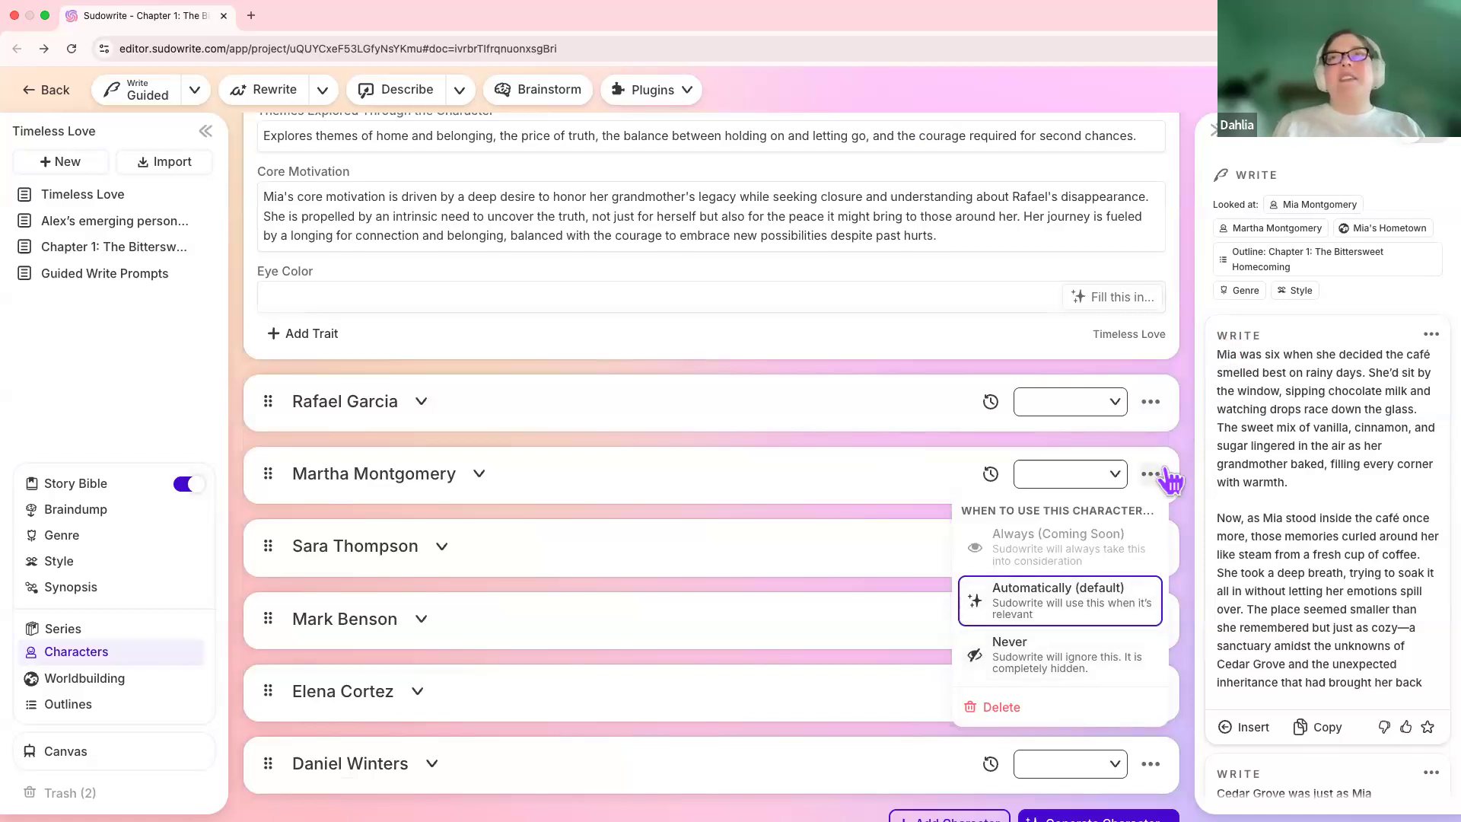
{"action": "left_click", "coordinate": [1059, 495]}
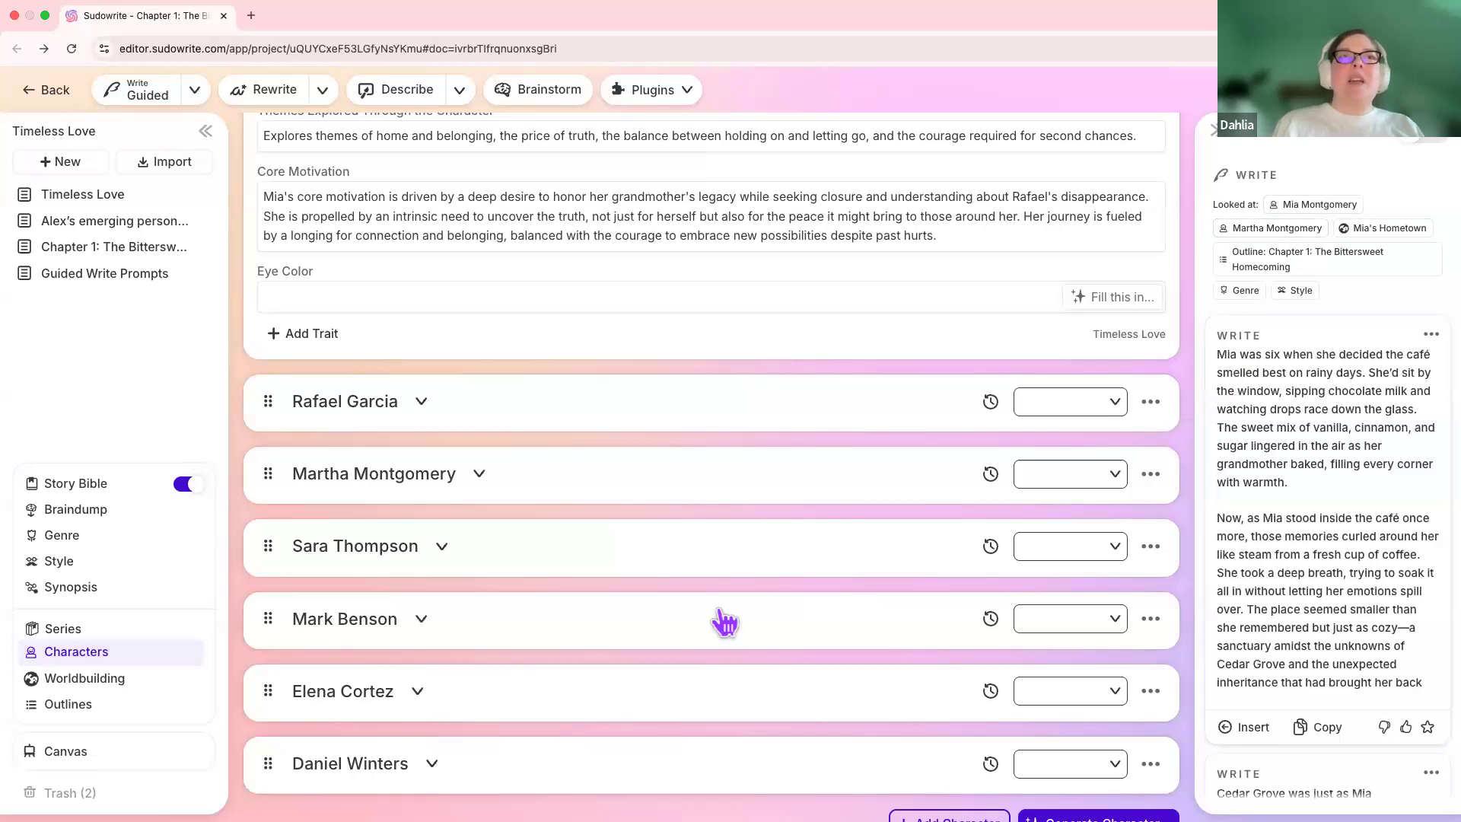
Review the Chapter 1 summary in the Outline, highlighting the main character's name at its start
{"action": "scroll", "coordinate": [719, 610], "scroll_direction": "down", "scroll_amount": 7}
{"action": "scroll", "coordinate": [392, 503], "scroll_direction": "down", "scroll_amount": 7}
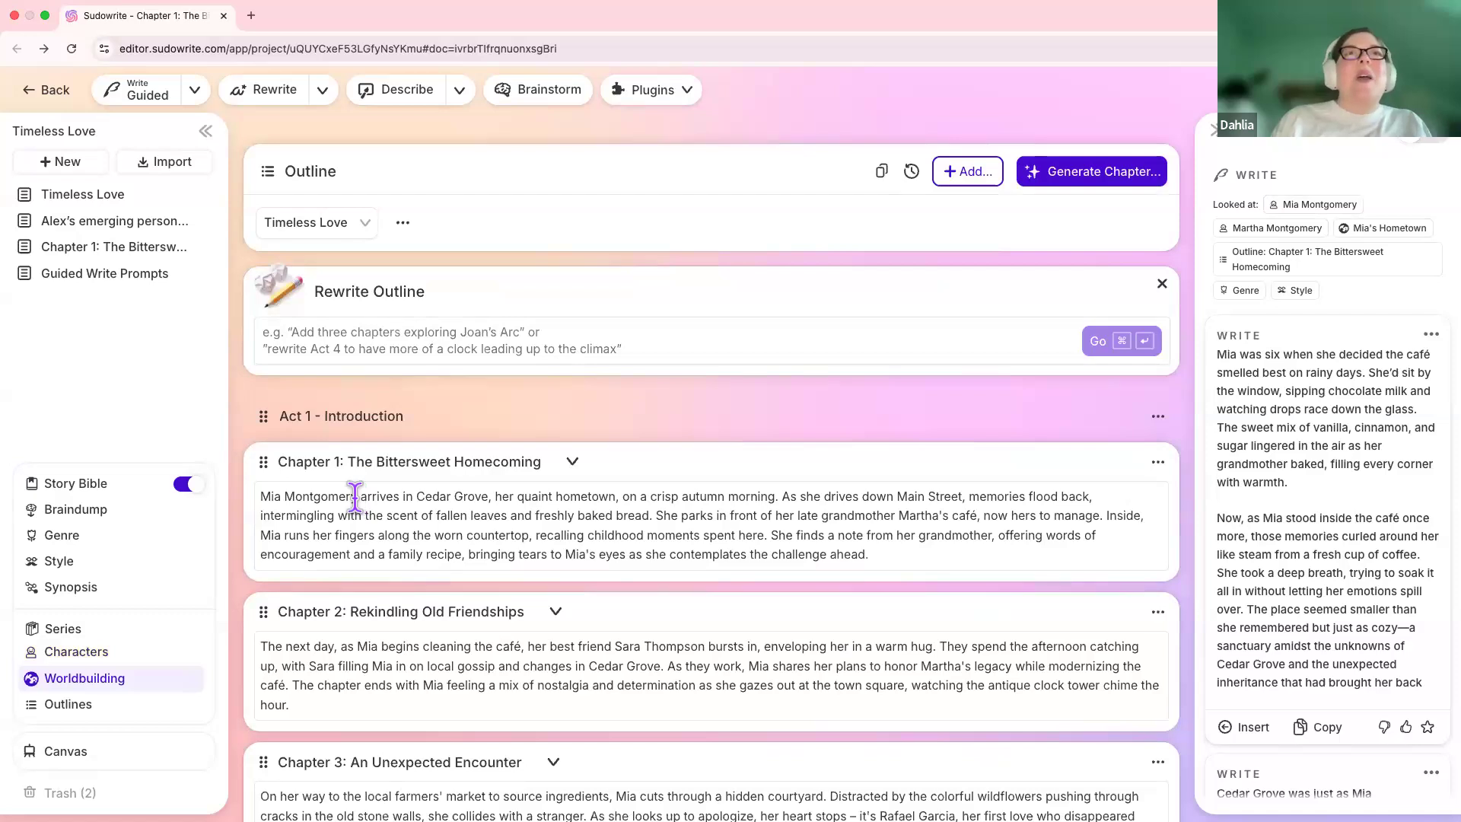
{"action": "left_click_drag", "start_coordinate": [357, 495], "coordinate": [243, 497]}
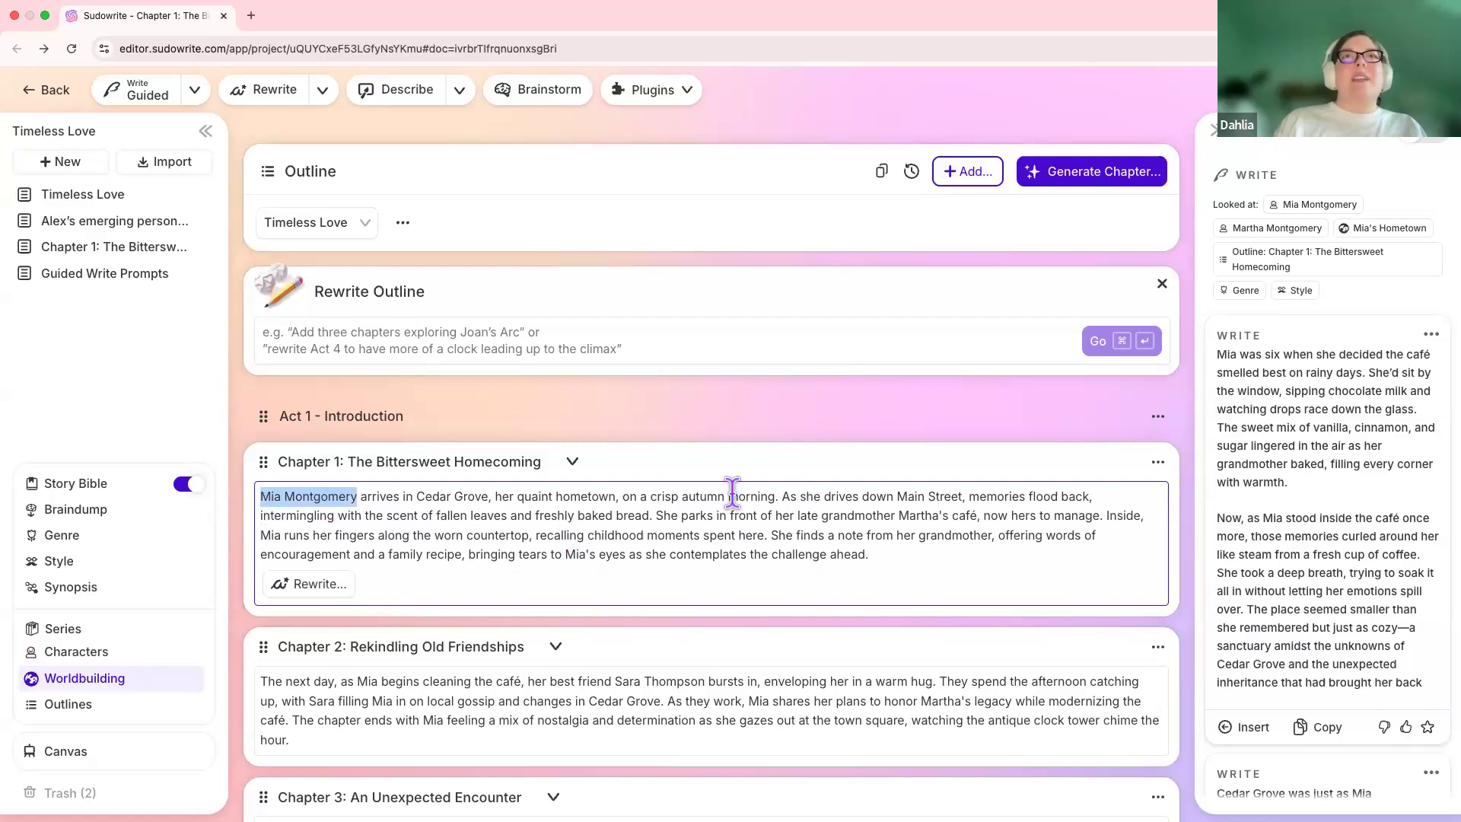
{"action": "left_click", "coordinate": [889, 549]}
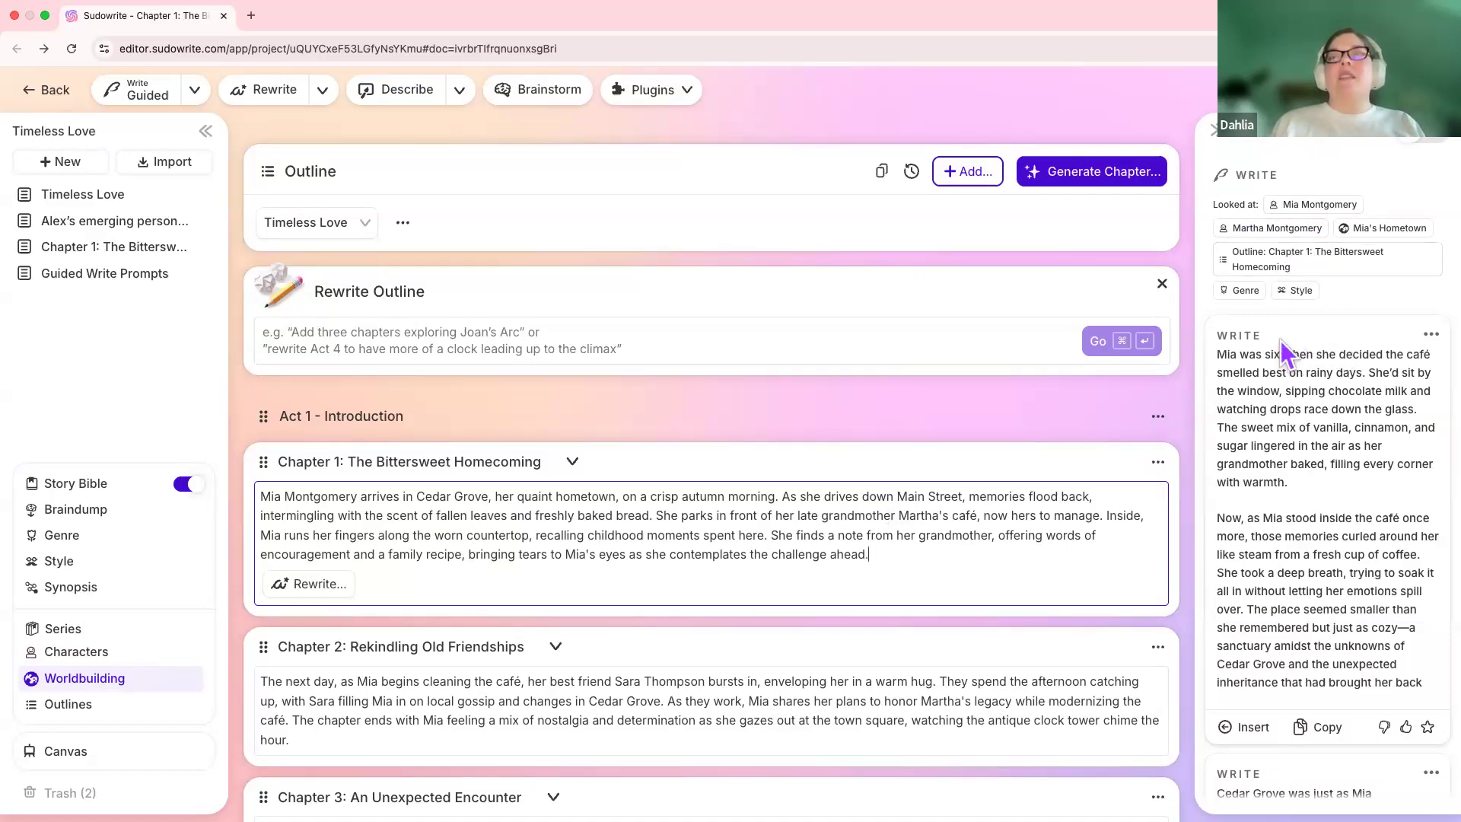
Collapse the expanded Write card in the history and return to the Chapter 1 text
{"action": "left_click", "coordinate": [1262, 190]}
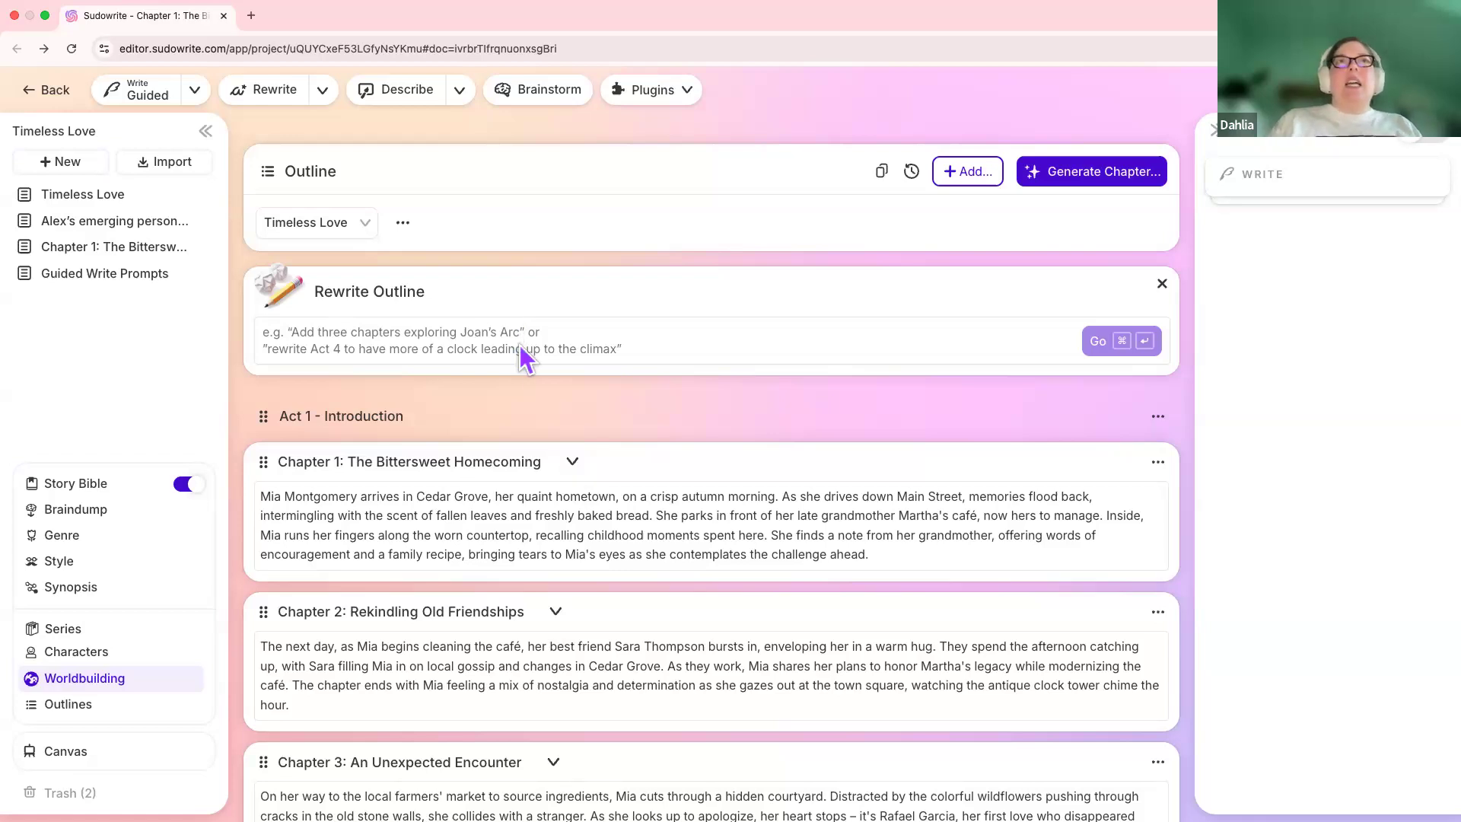
{"action": "scroll", "coordinate": [519, 344], "scroll_direction": "up", "scroll_amount": 10}
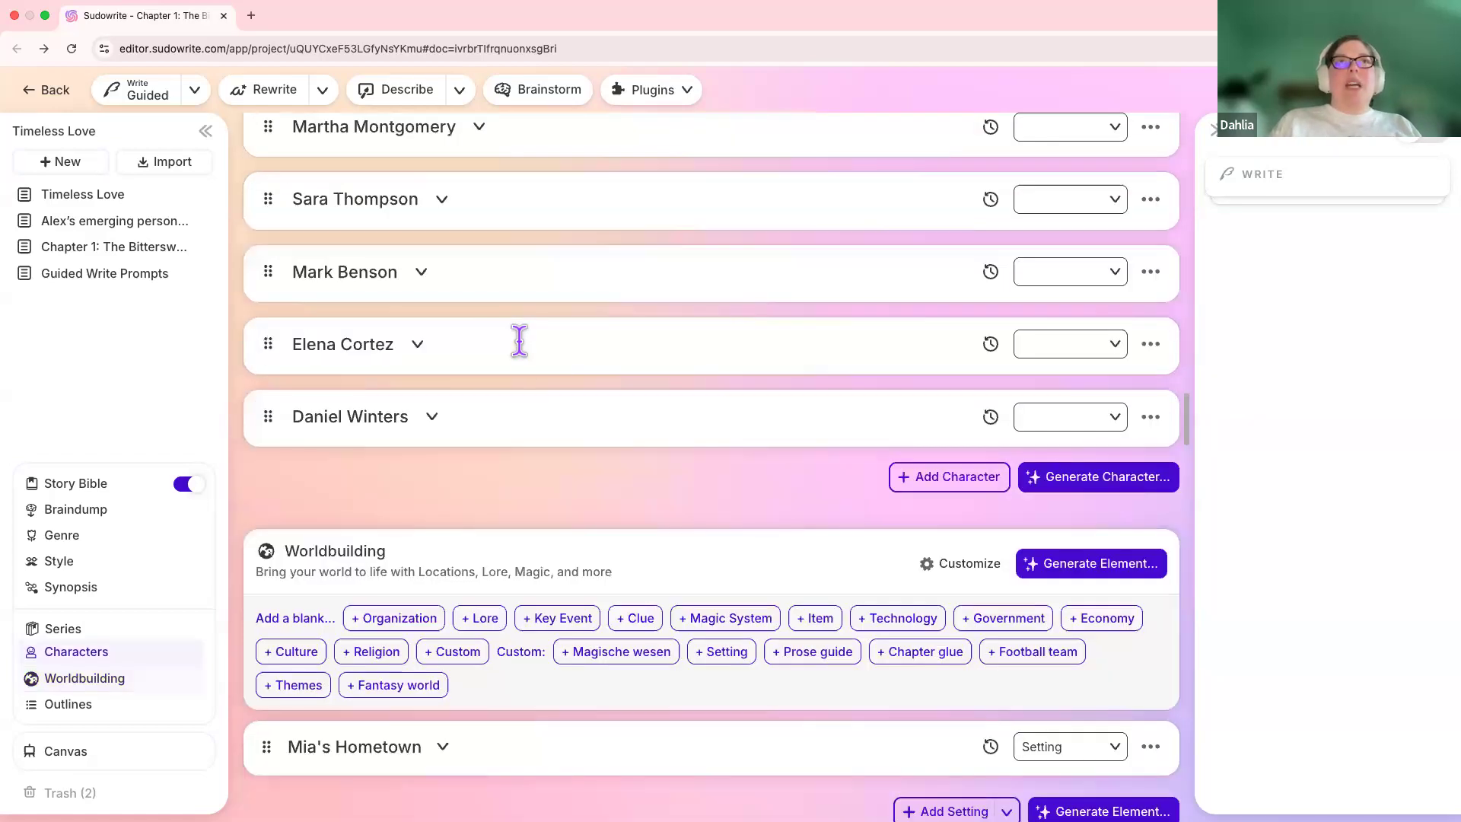
{"action": "scroll", "coordinate": [519, 340], "scroll_direction": "up", "scroll_amount": 10}
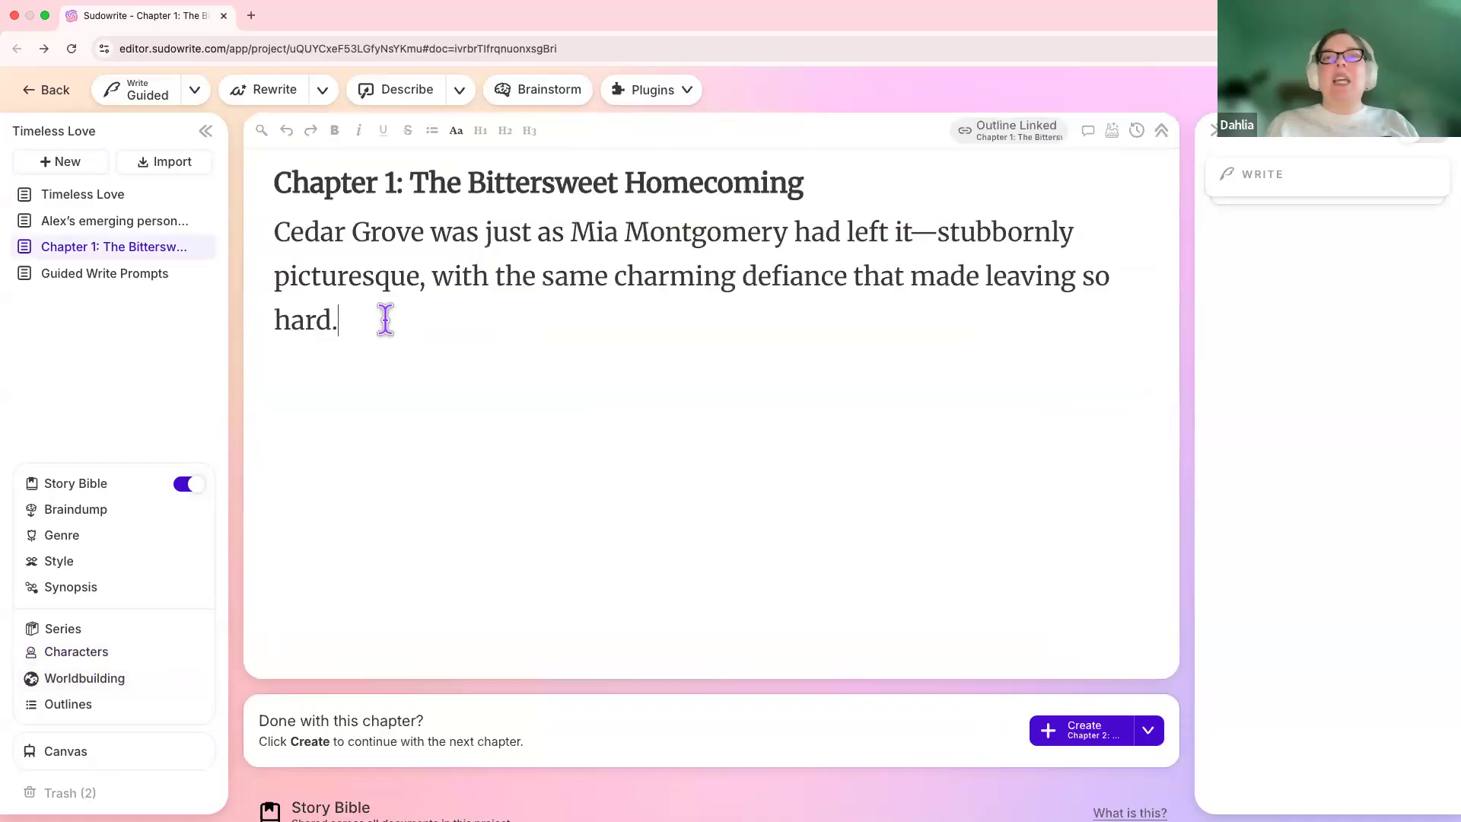
Switch to the Guided Write Prompts document and read through the two Chapter 1 scenes down to the numbered prompts
{"action": "key", "text": "ctrl+Left"}
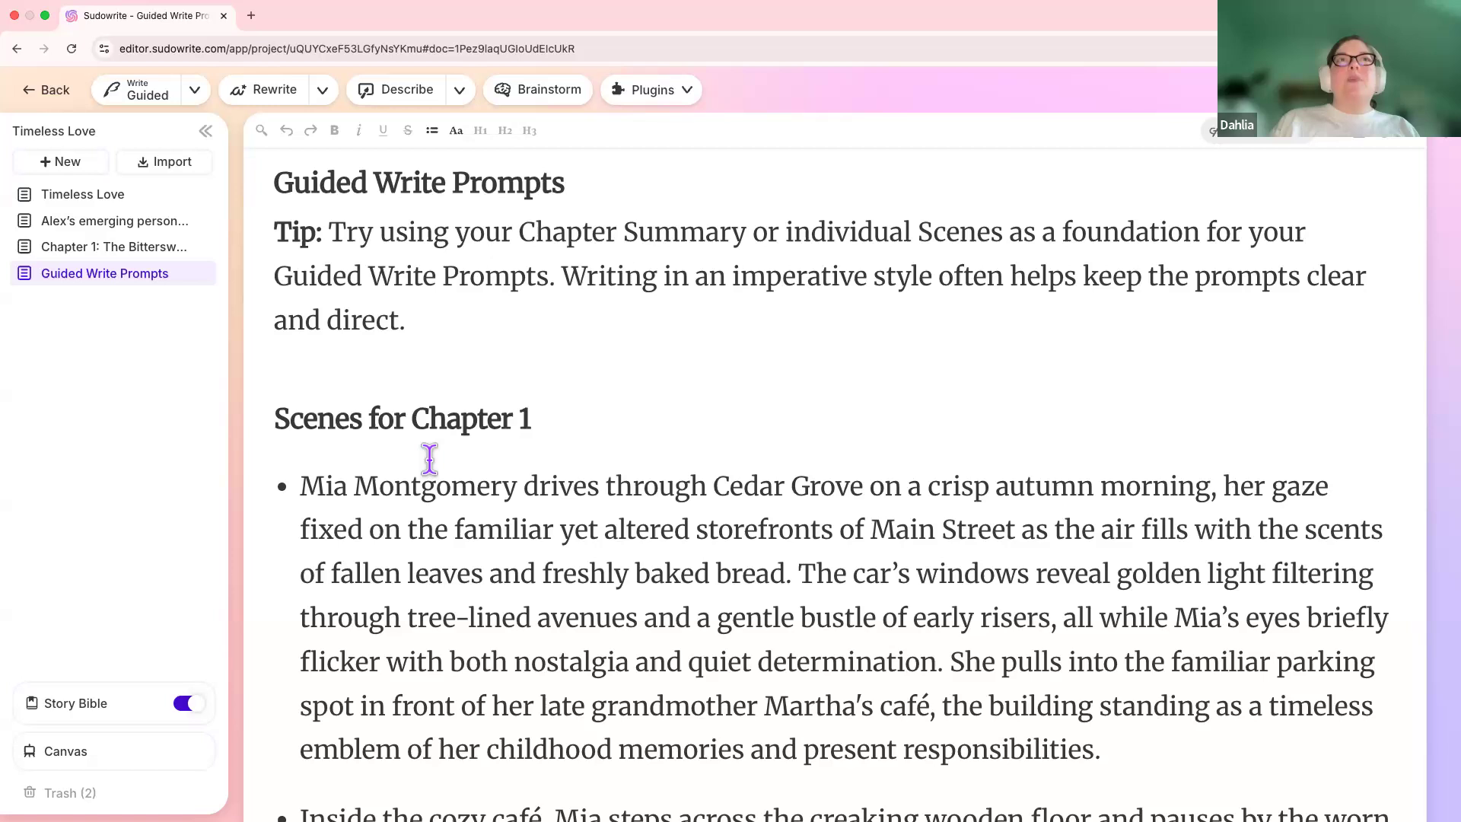
{"action": "scroll", "coordinate": [429, 458], "scroll_direction": "down", "scroll_amount": 5}
{"action": "scroll", "coordinate": [430, 458], "scroll_direction": "up", "scroll_amount": 2}
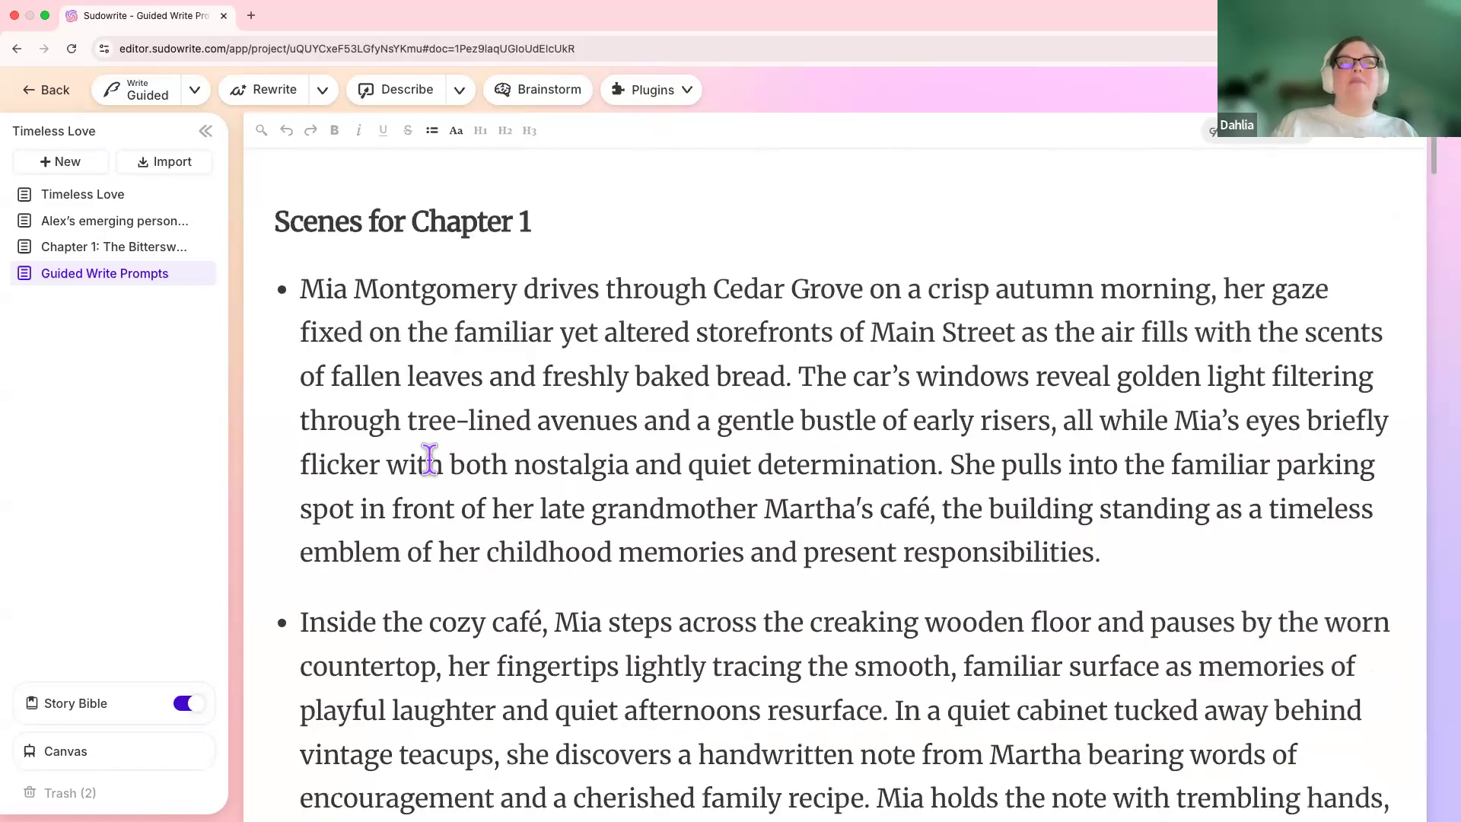
{"action": "scroll", "coordinate": [430, 458], "scroll_direction": "down", "scroll_amount": 1}
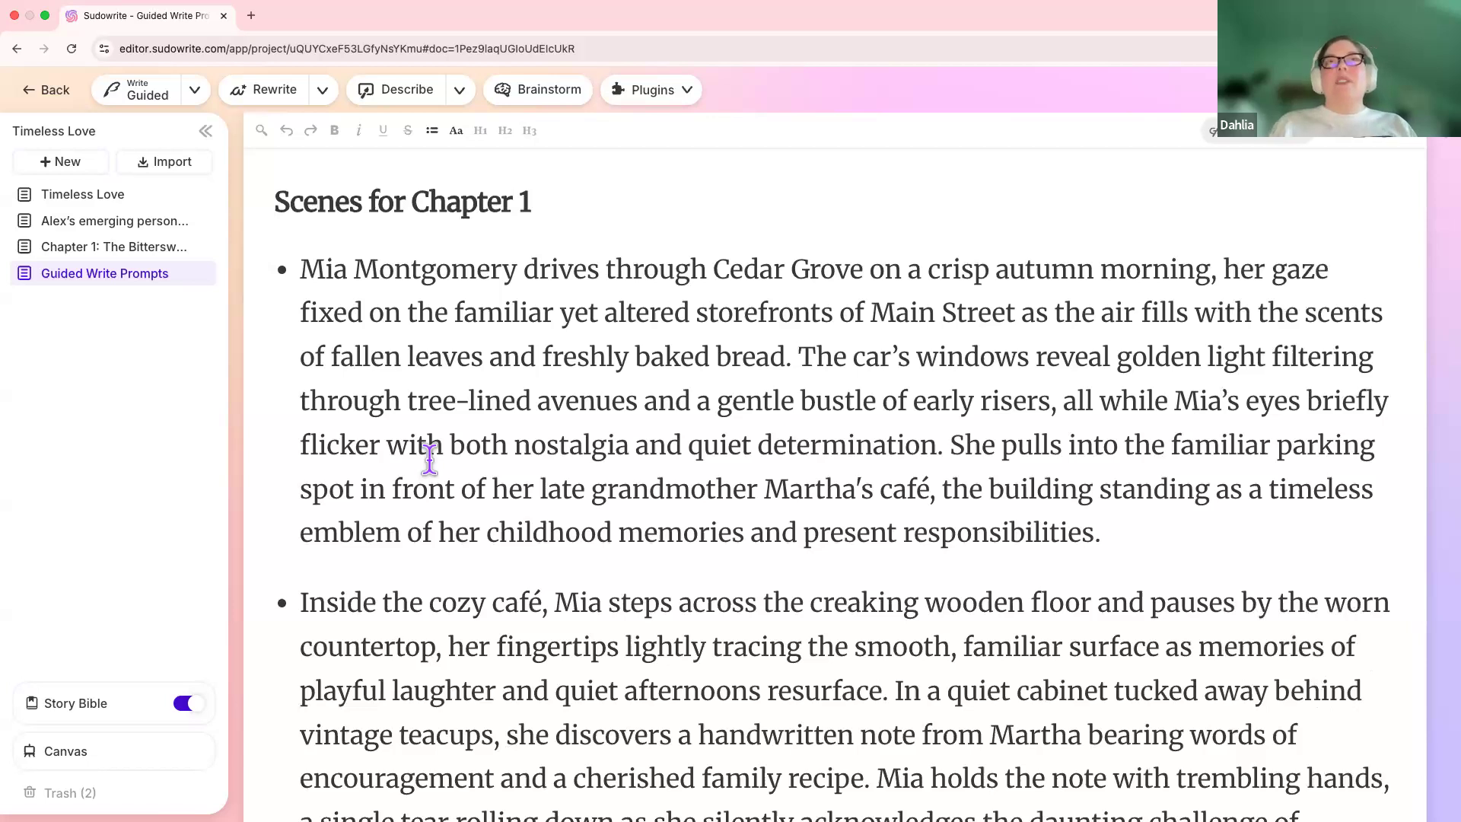
{"action": "scroll", "coordinate": [430, 458], "scroll_direction": "down", "scroll_amount": 1}
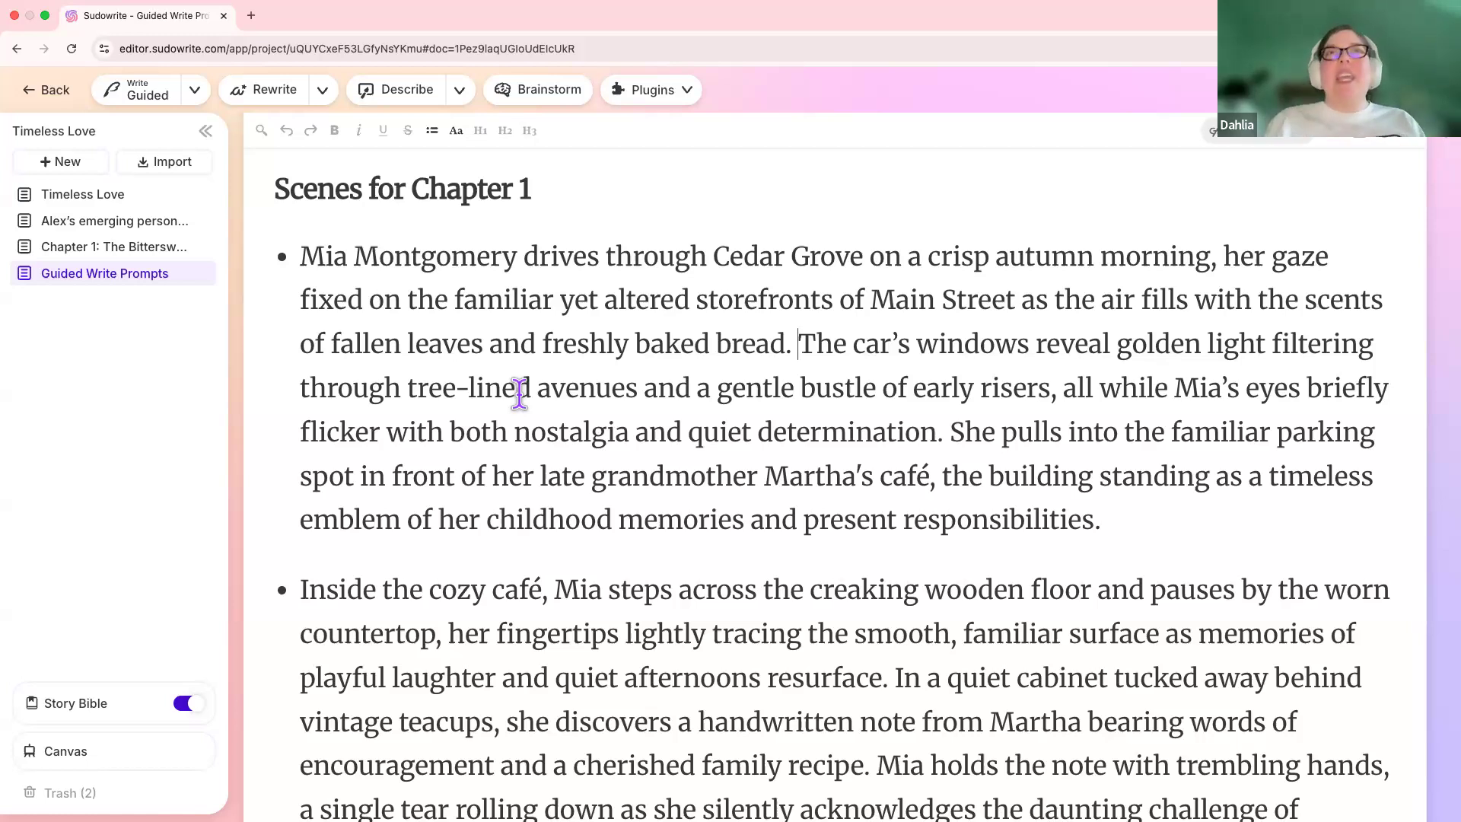
{"action": "scroll", "coordinate": [519, 393], "scroll_direction": "down", "scroll_amount": 5}
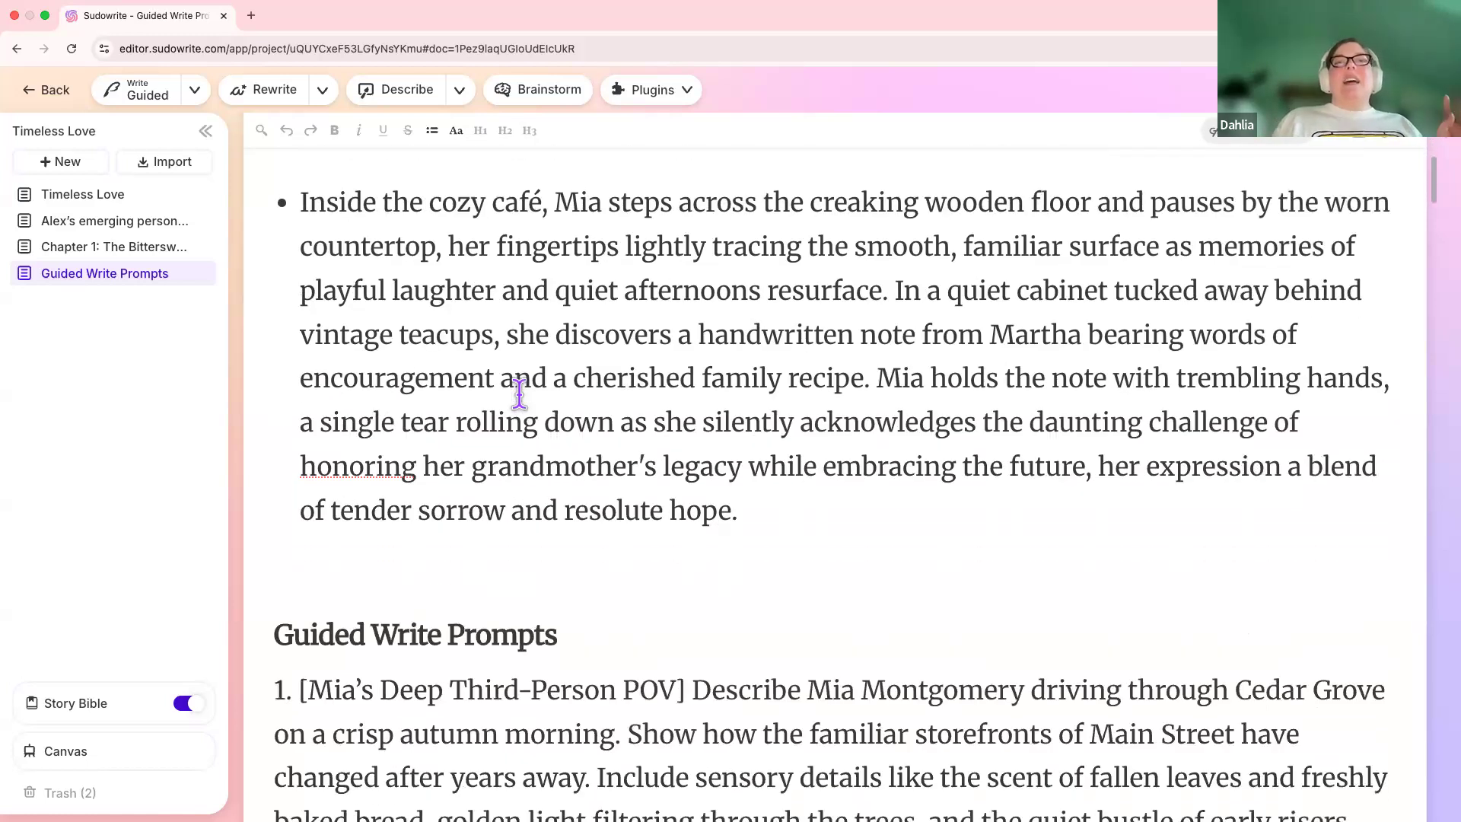
{"action": "scroll", "coordinate": [518, 394], "scroll_direction": "down", "scroll_amount": 1}
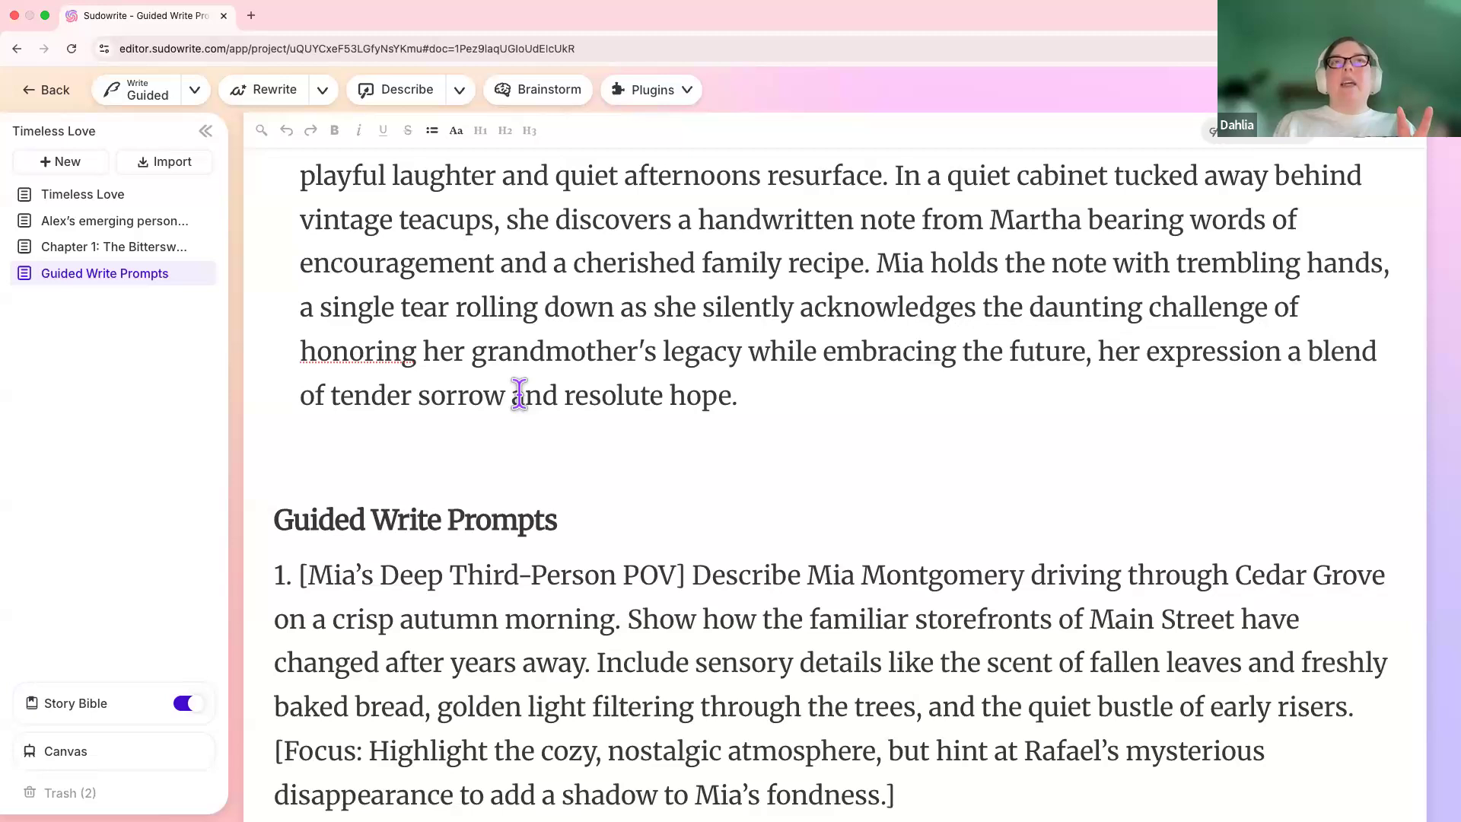
Examine the first guided prompt, highlighting its Deep Third-Person POV tag, the verb "Describe", the bracketed Focus note and the whole text
{"action": "scroll", "coordinate": [519, 393], "scroll_direction": "down", "scroll_amount": 1}
{"action": "left_click_drag", "start_coordinate": [297, 505], "coordinate": [691, 502]}
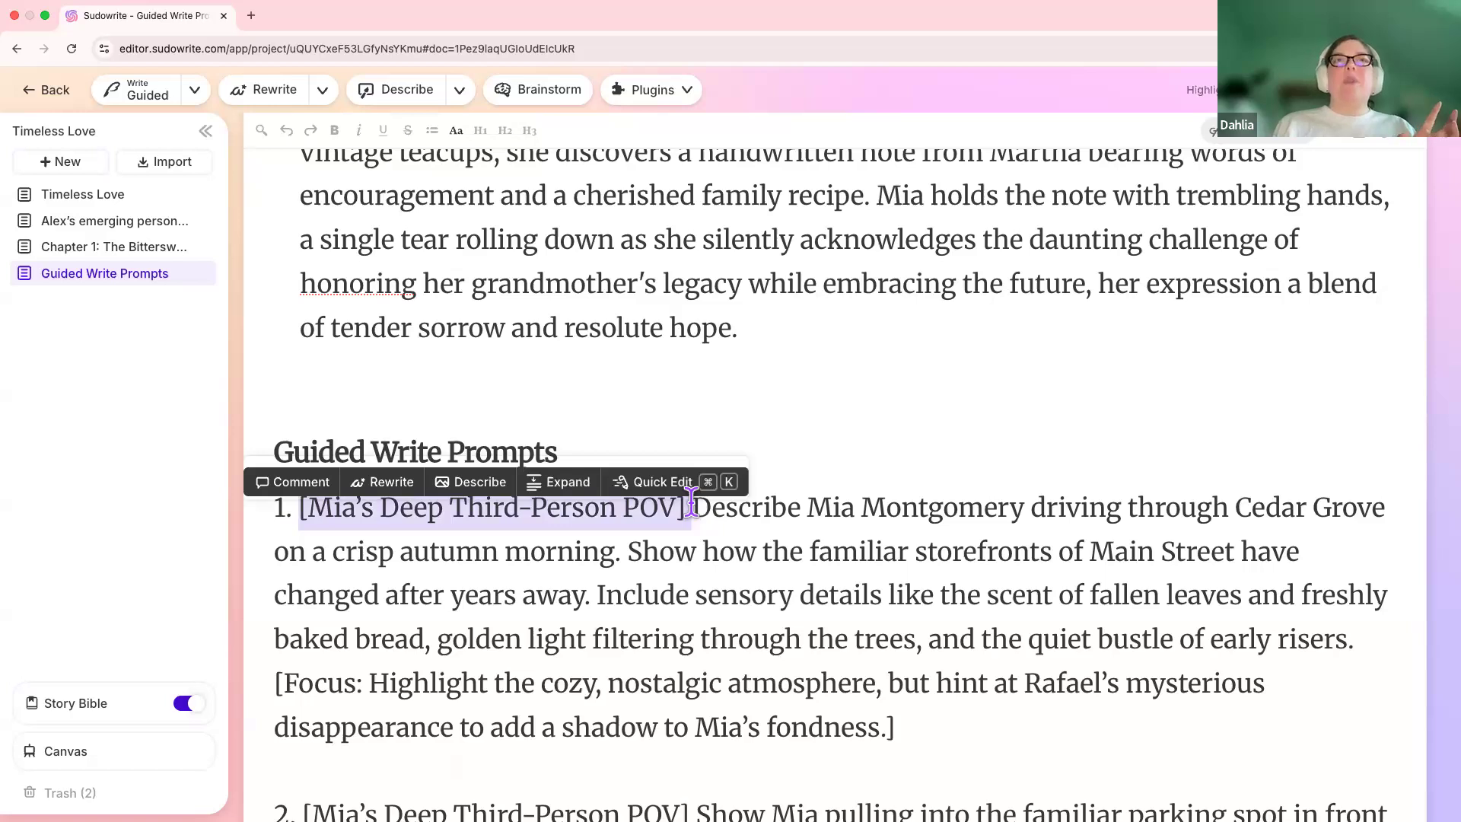
{"action": "left_click", "coordinate": [576, 639]}
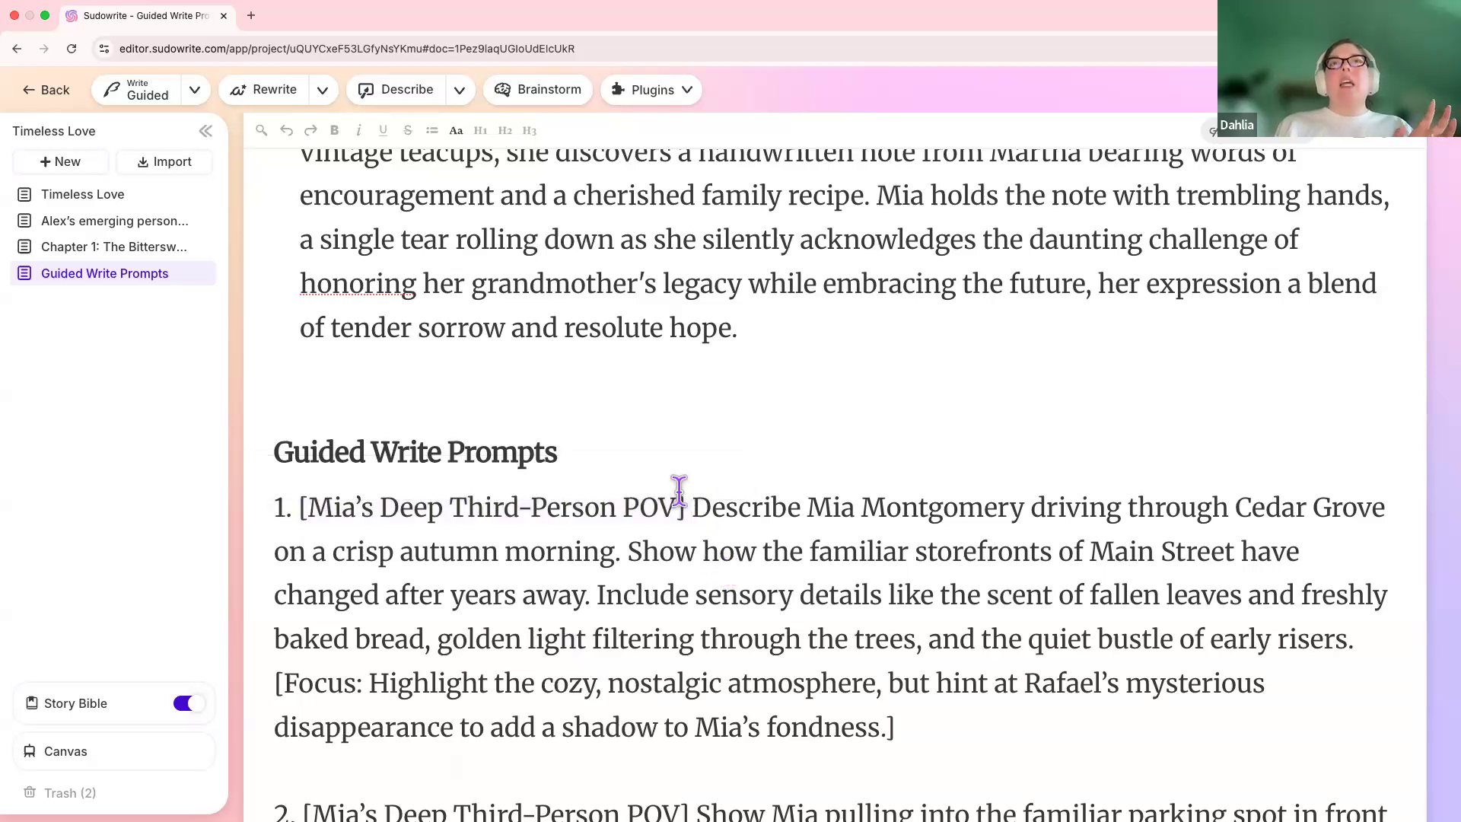
{"action": "left_click_drag", "start_coordinate": [691, 506], "coordinate": [794, 508]}
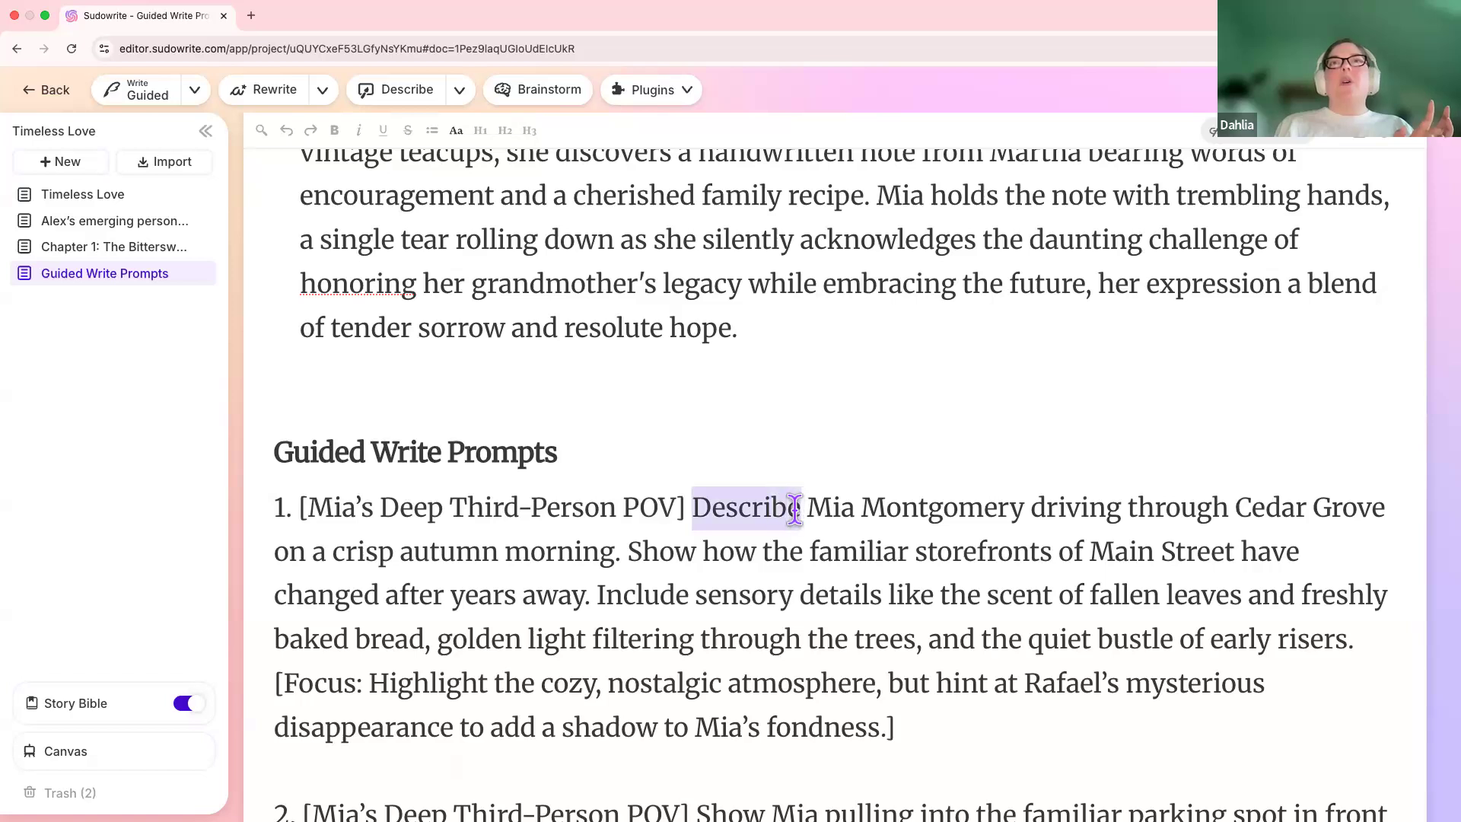
{"action": "left_click", "coordinate": [637, 584]}
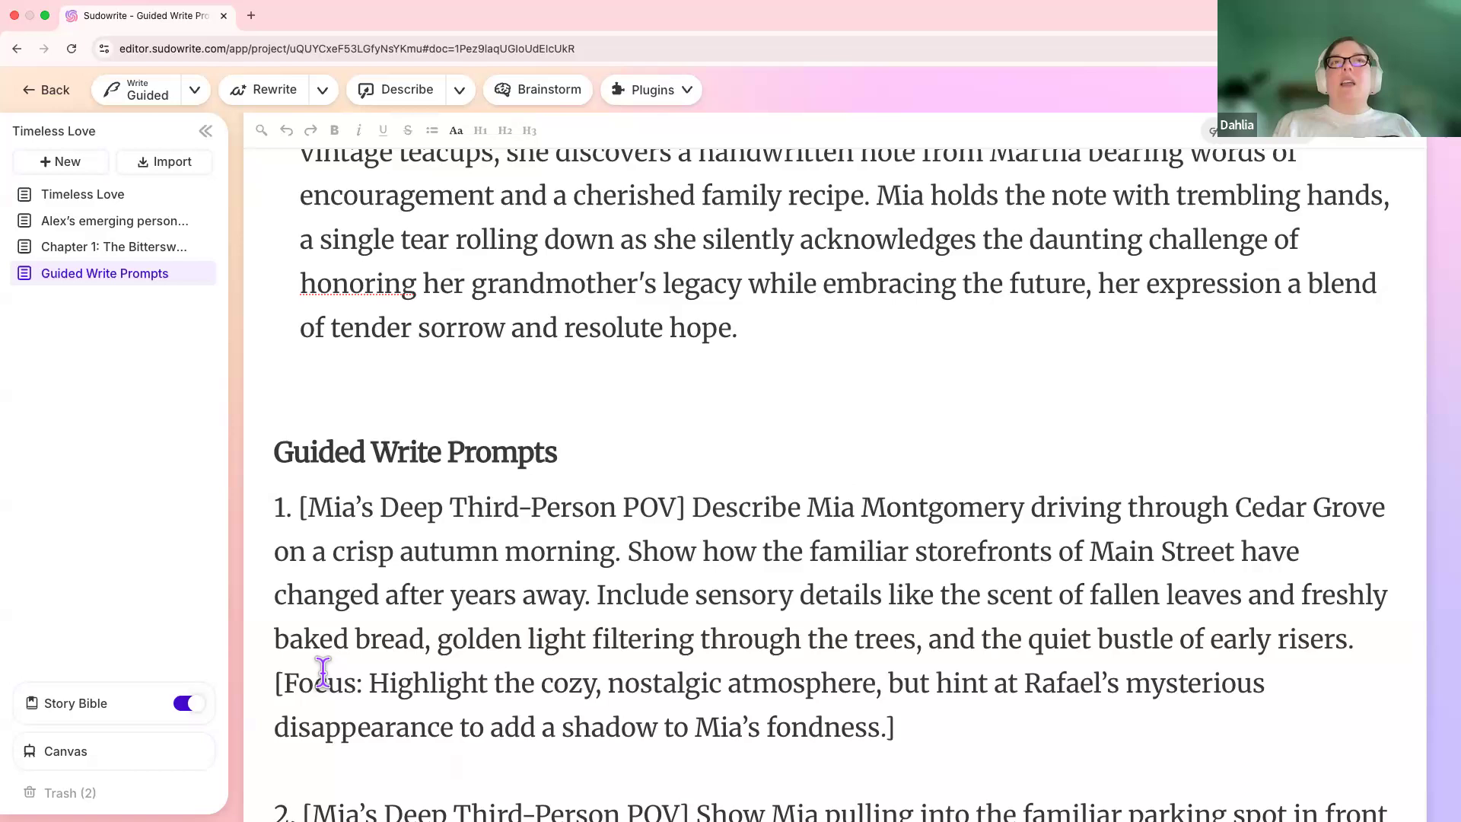
{"action": "left_click_drag", "start_coordinate": [275, 682], "coordinate": [899, 716]}
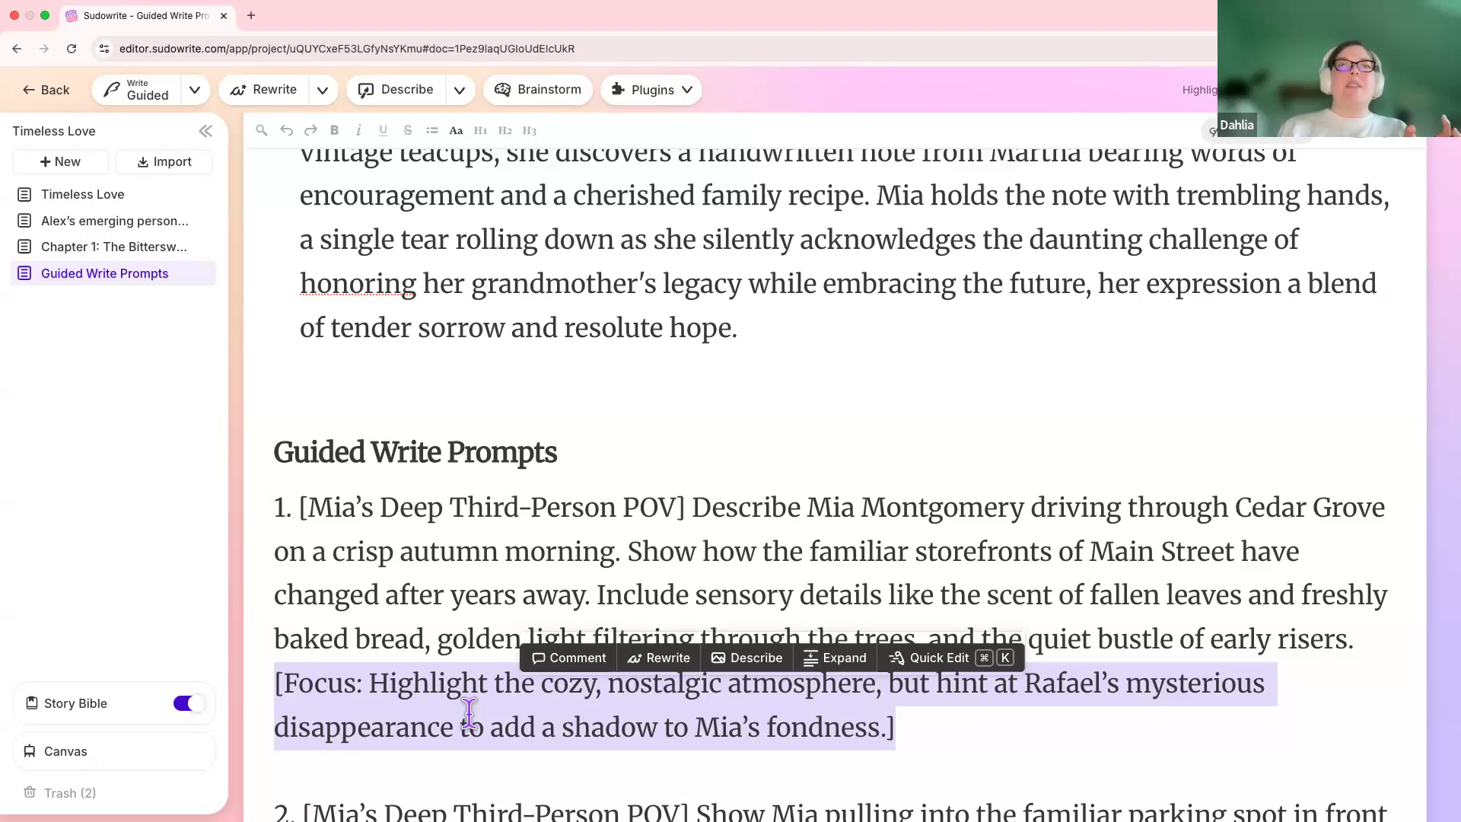
{"action": "left_click", "coordinate": [989, 736]}
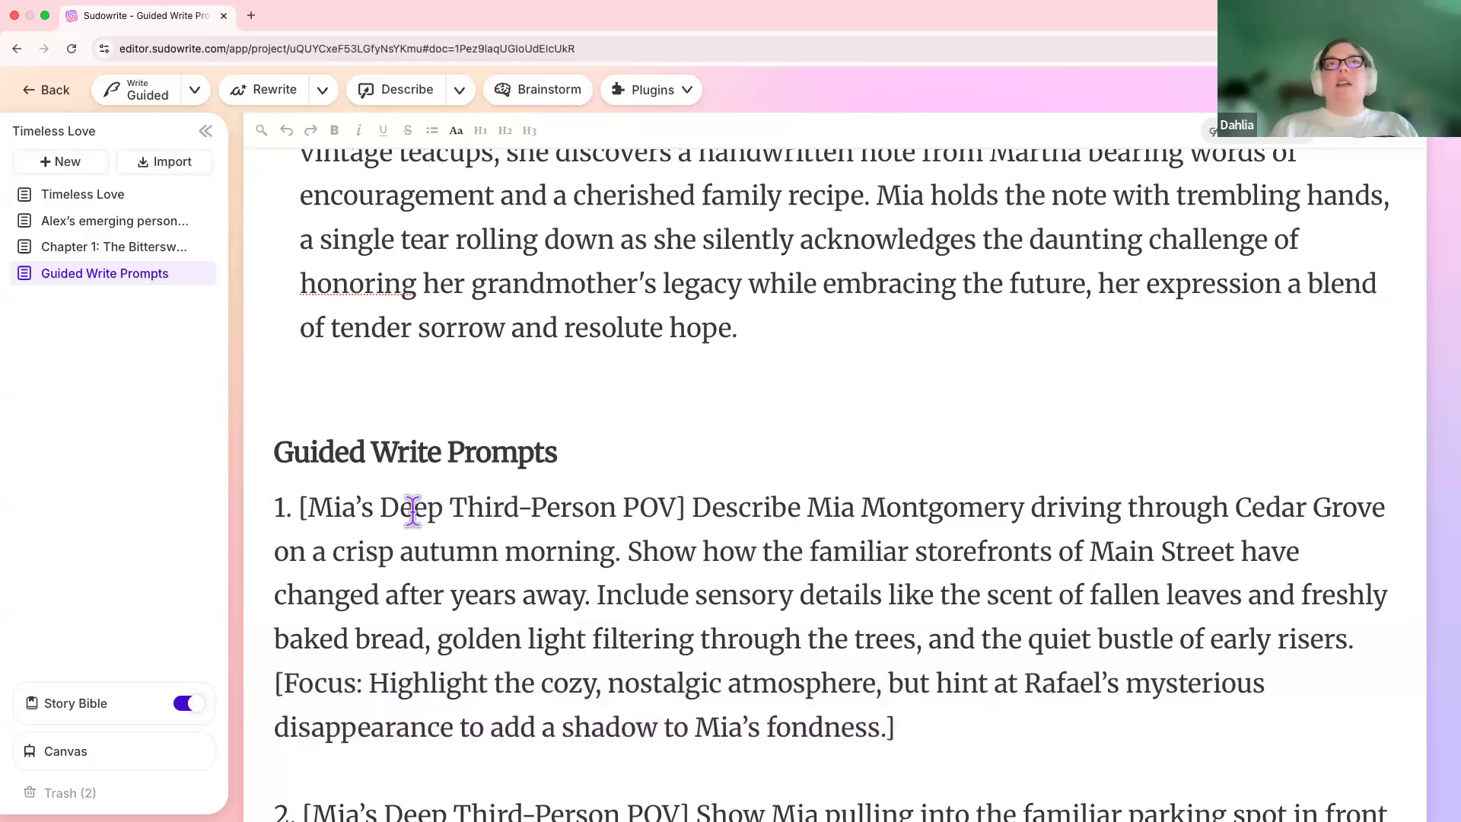
{"action": "left_click", "coordinate": [300, 506], "text": "shift"}
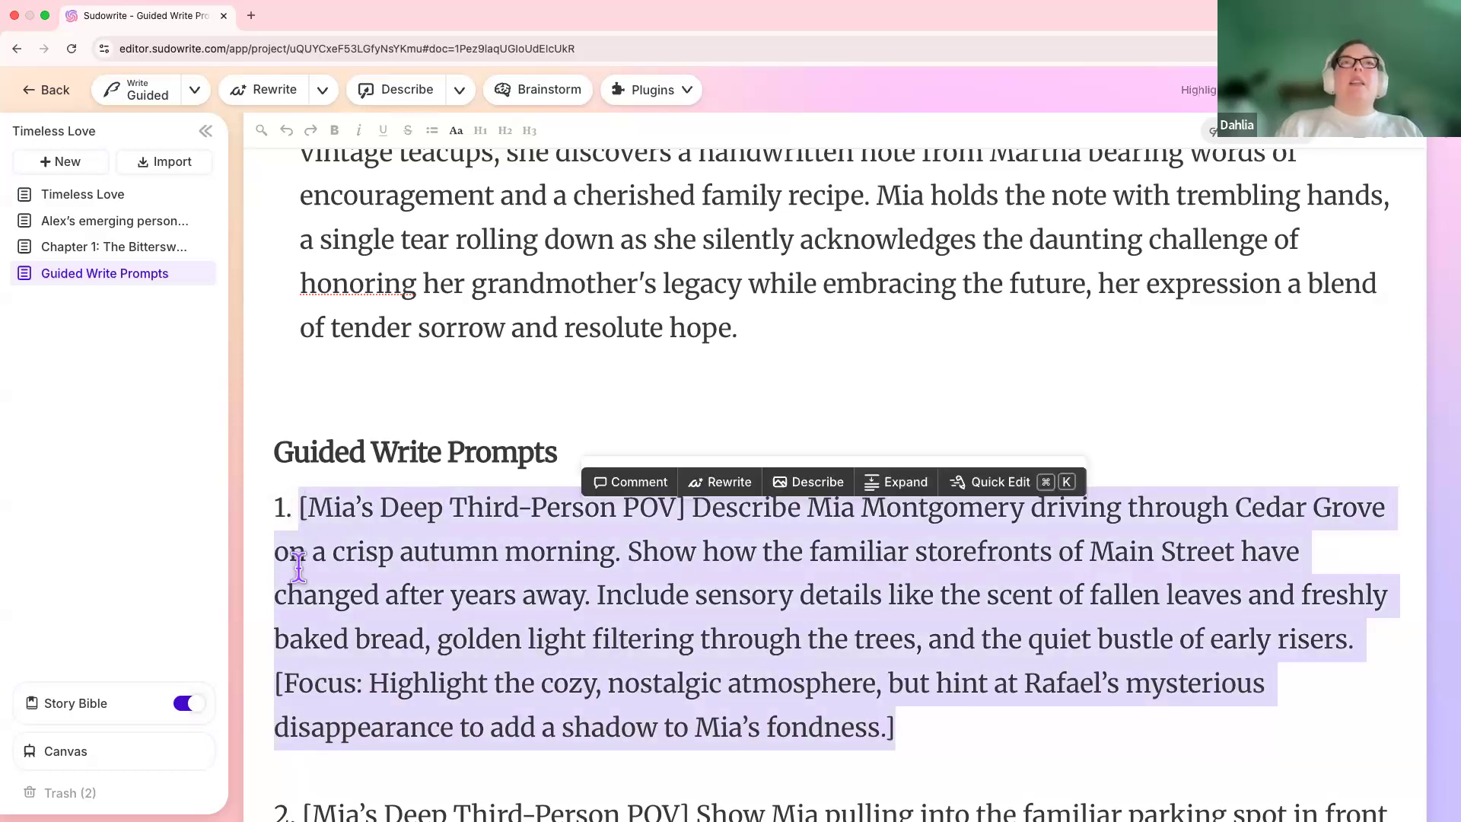
{"action": "left_click", "coordinate": [845, 605]}
{"action": "left_click_drag", "start_coordinate": [300, 500], "coordinate": [701, 493]}
{"action": "left_click", "coordinate": [793, 689]}
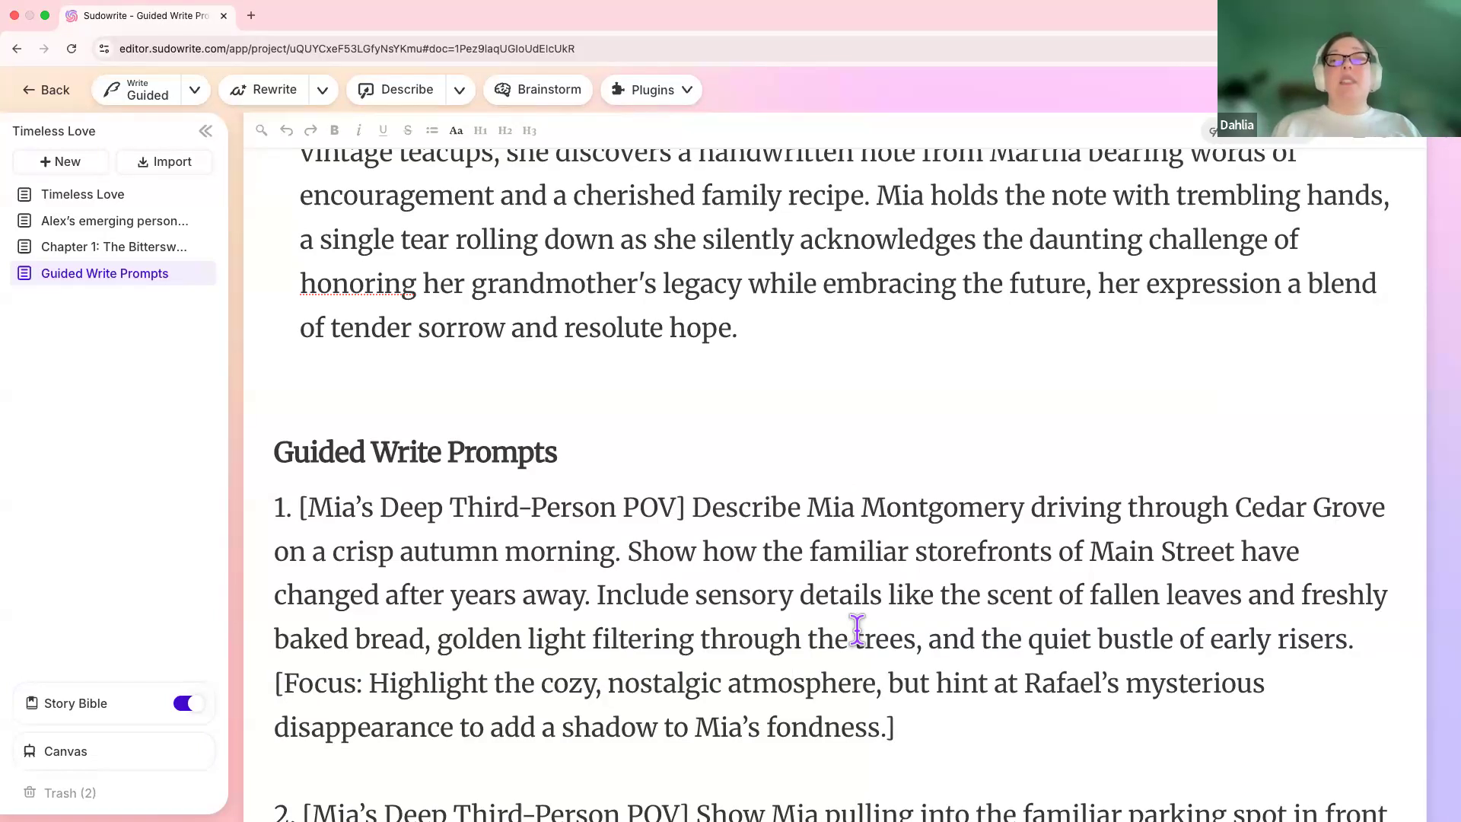
Select the full text of the first guided prompt, from the POV tag to the end of the Focus note, without its number
{"action": "left_click", "coordinate": [910, 726]}
{"action": "left_click_drag", "start_coordinate": [910, 727], "coordinate": [298, 510]}
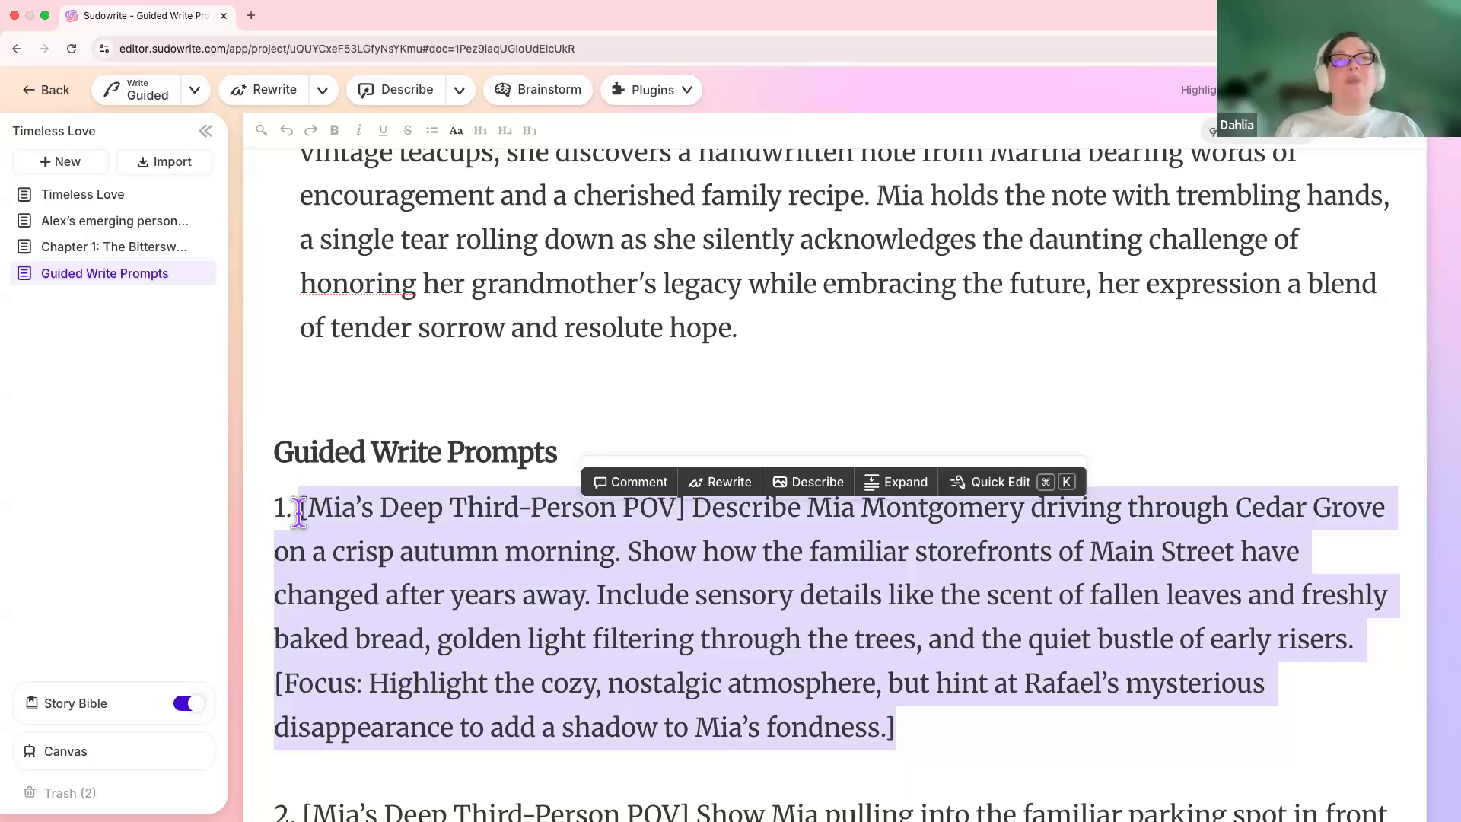
{"action": "left_click", "coordinate": [297, 510]}
{"action": "left_click_drag", "start_coordinate": [339, 514], "coordinate": [895, 719]}
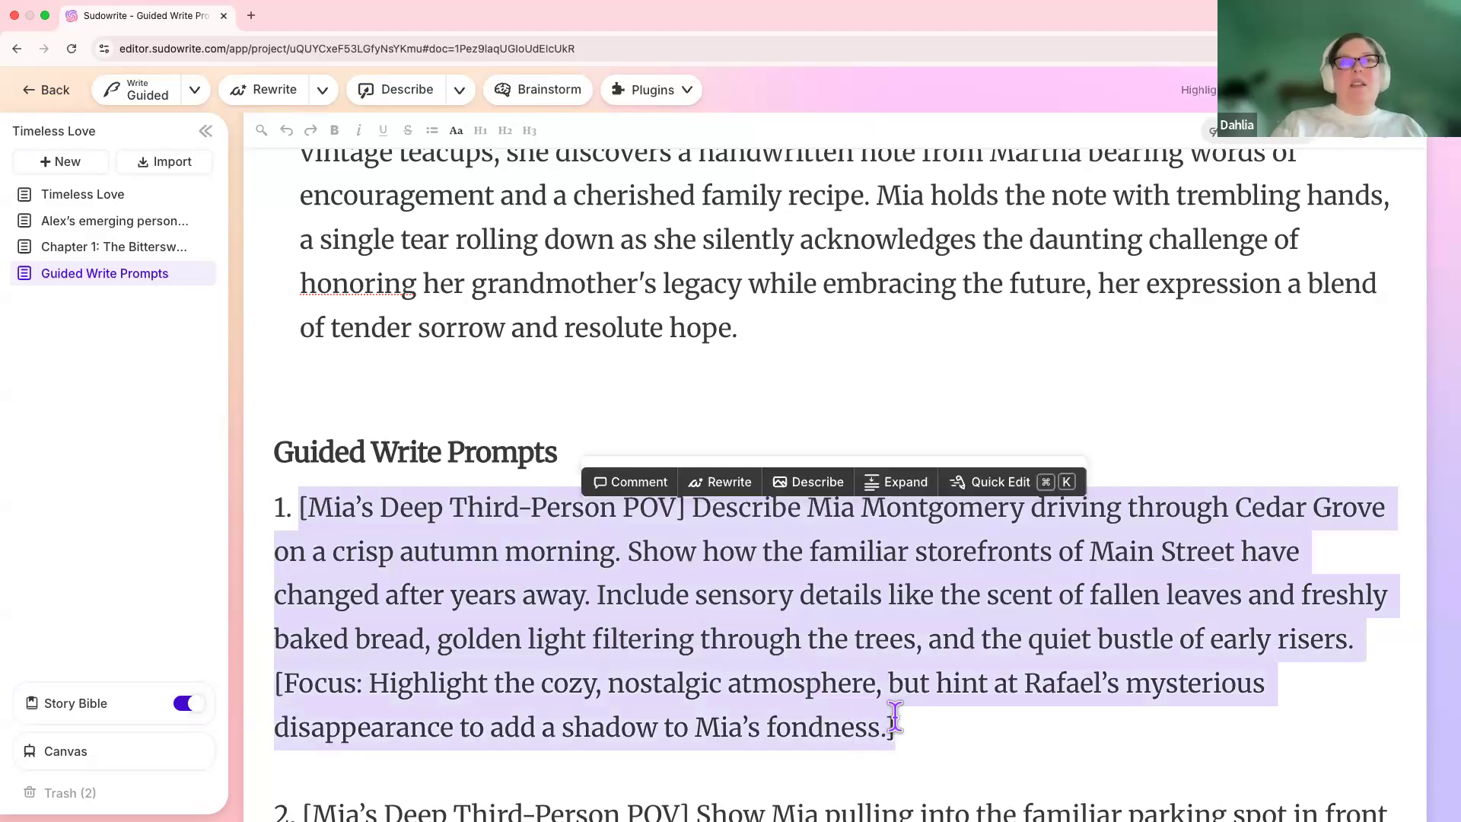
{"action": "left_click", "coordinate": [908, 720]}
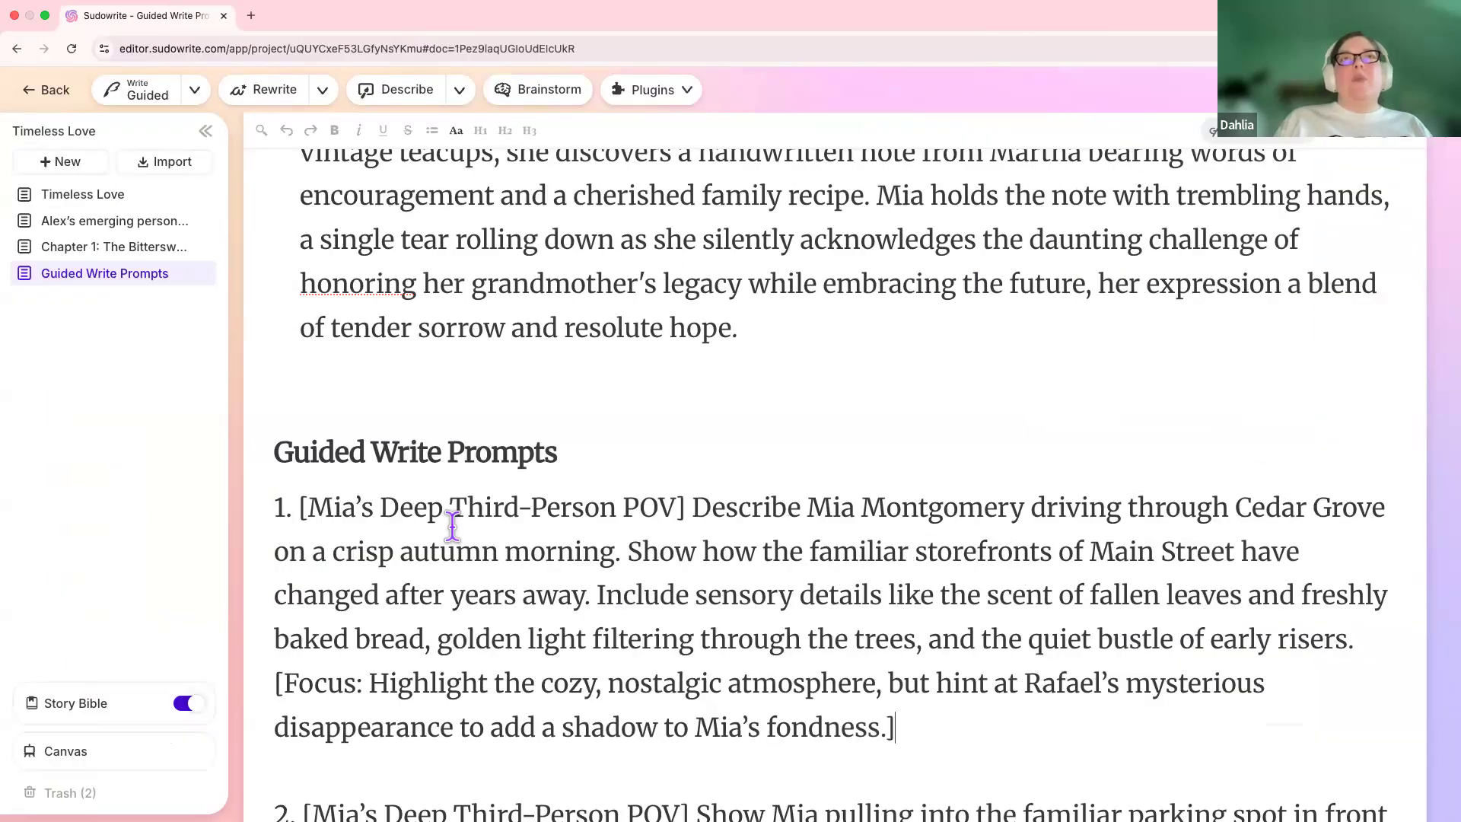
{"action": "left_click", "coordinate": [324, 532], "text": "shift"}
{"action": "left_click", "coordinate": [303, 508], "text": "shift"}
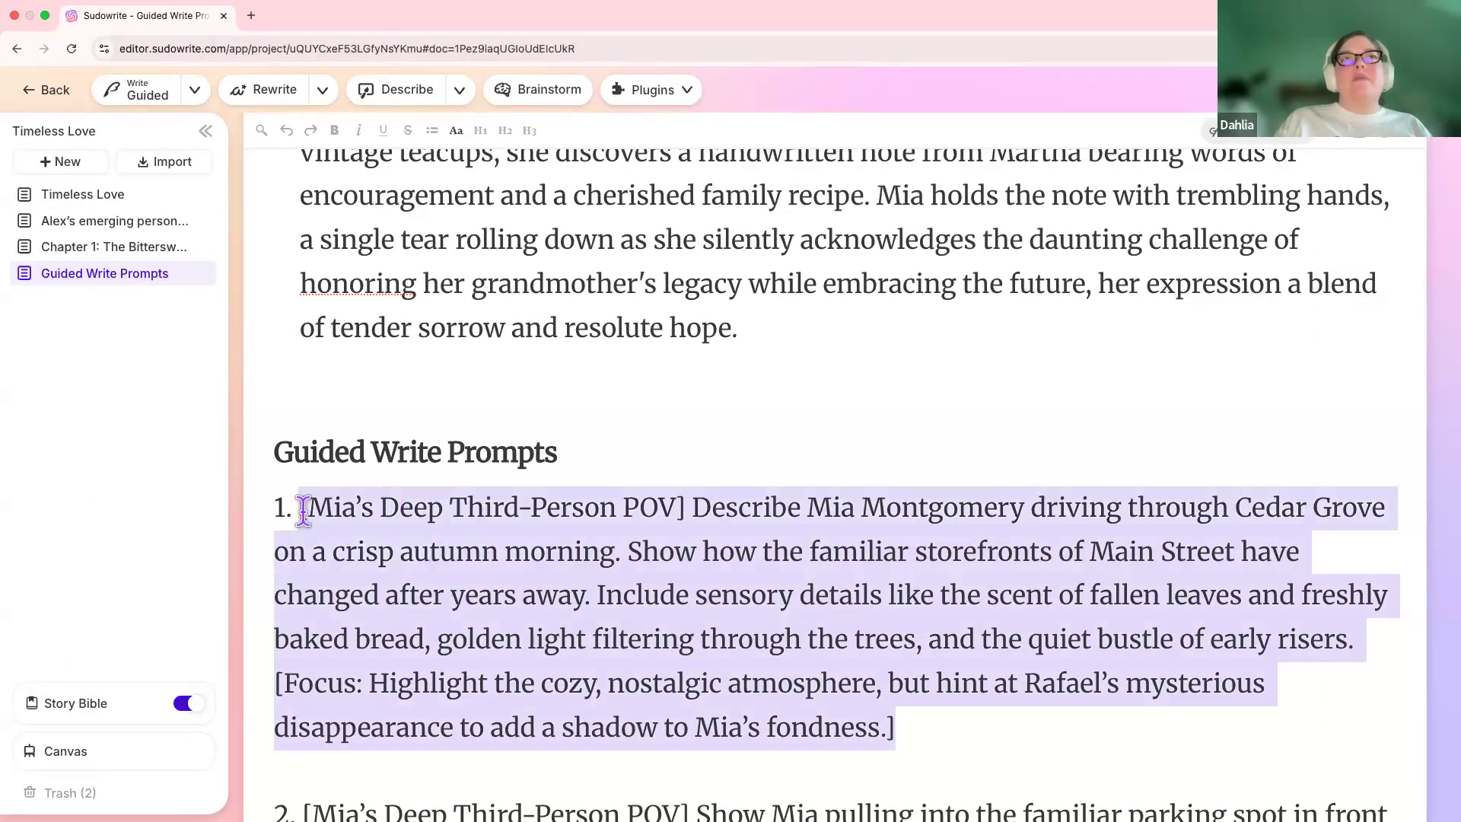
Copy the full text of the first guided write prompt and place the cursor after "hard." in the Chapter 1 document
{"action": "key", "text": "shift+Left"}
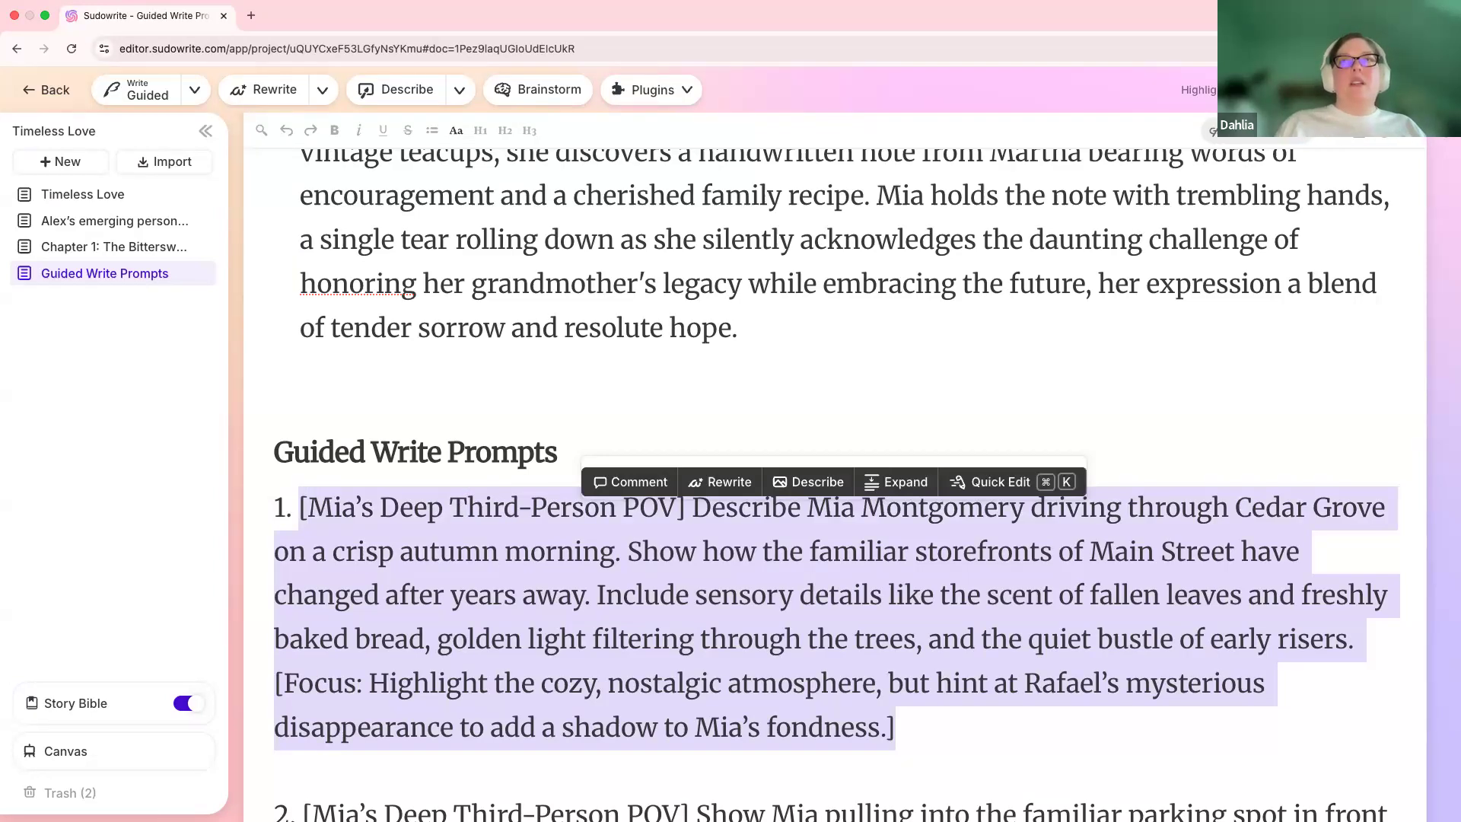
{"action": "left_click", "coordinate": [773, 723]}
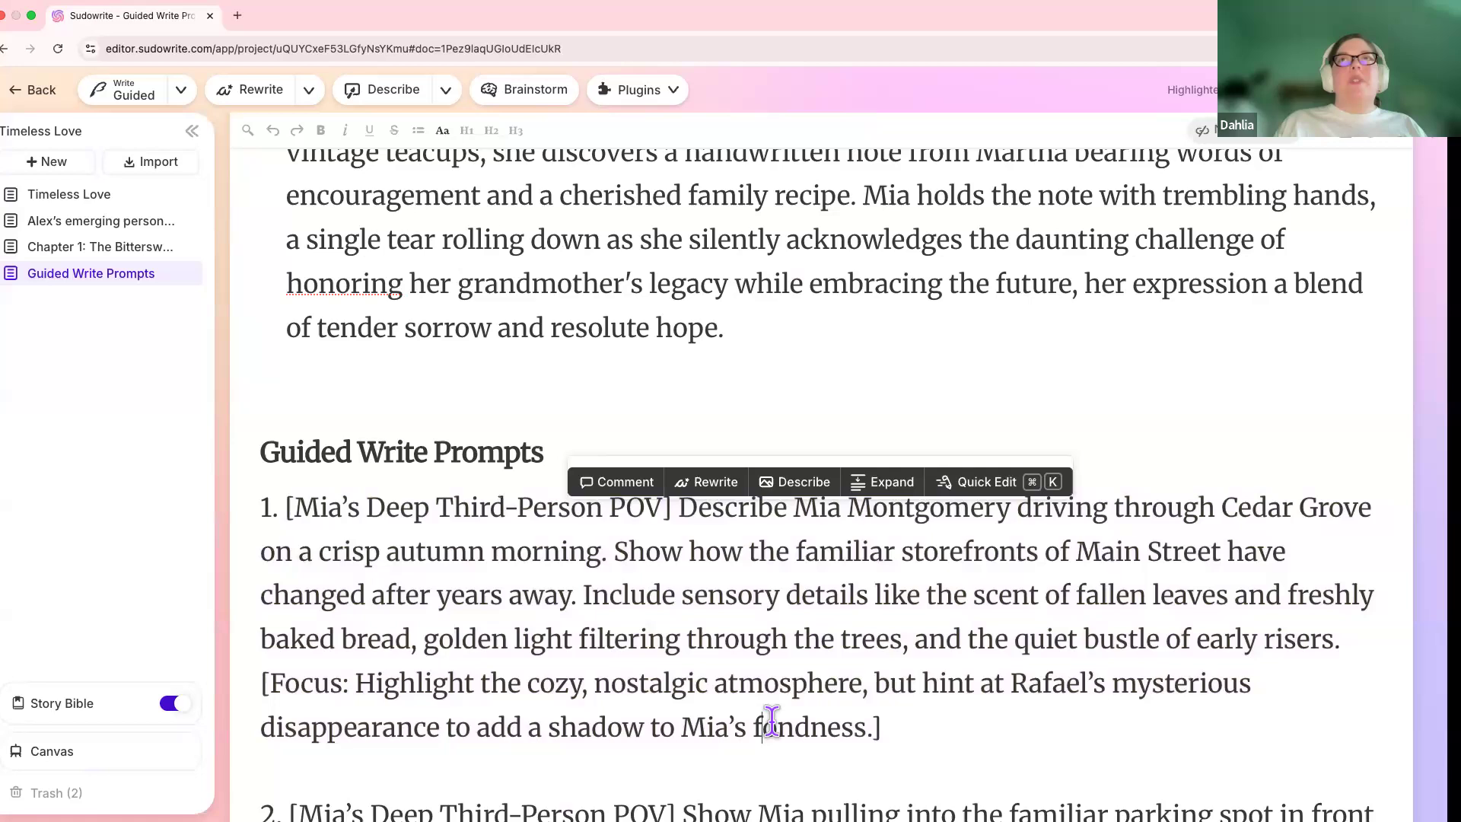
{"action": "key", "text": "ctrl+Right"}
{"action": "left_click", "coordinate": [358, 320]}
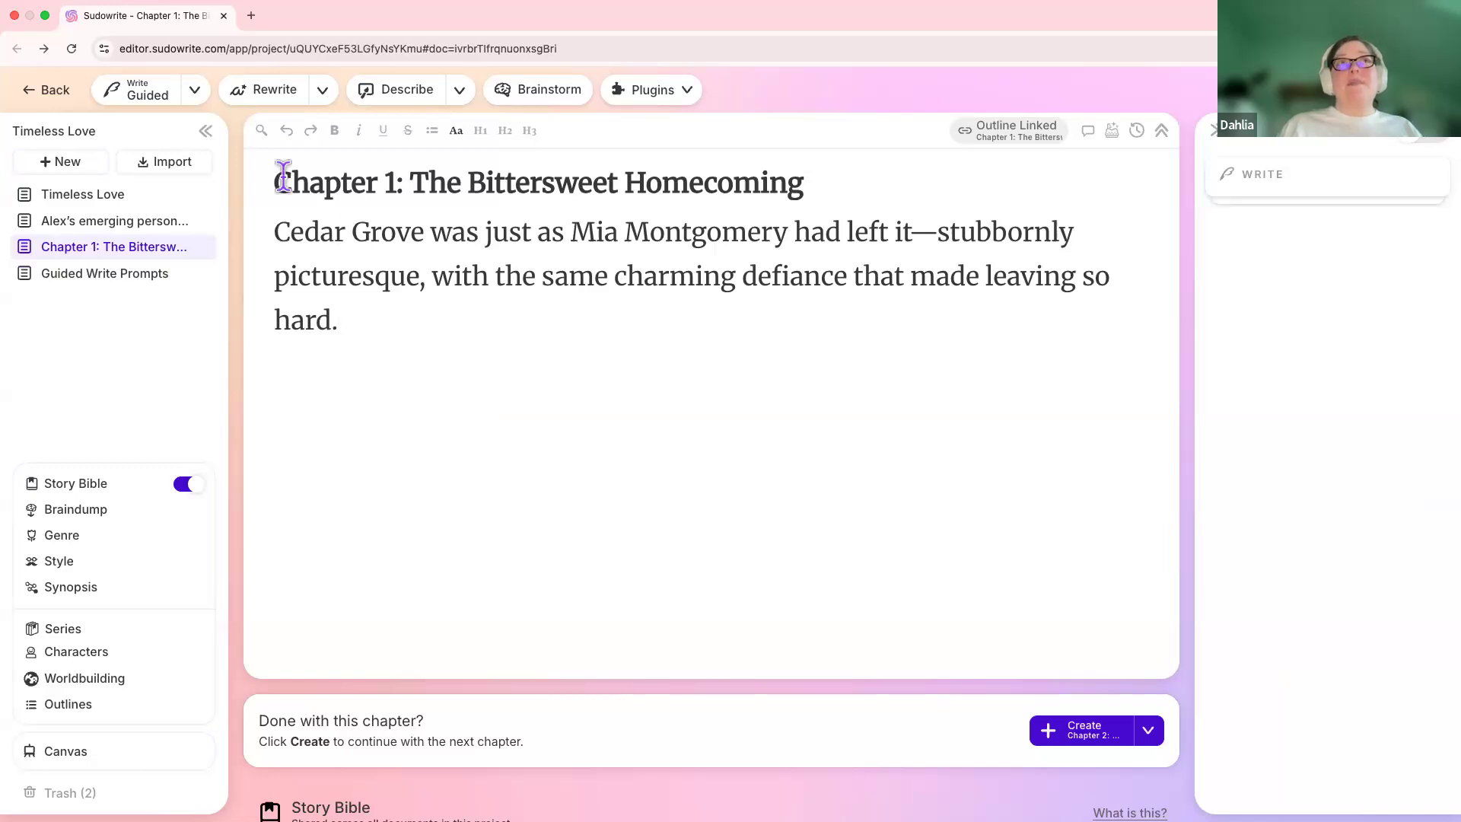
Generate new text with Write in Guided mode, using the copied first prompt as the instructions
{"action": "left_click", "coordinate": [195, 90]}
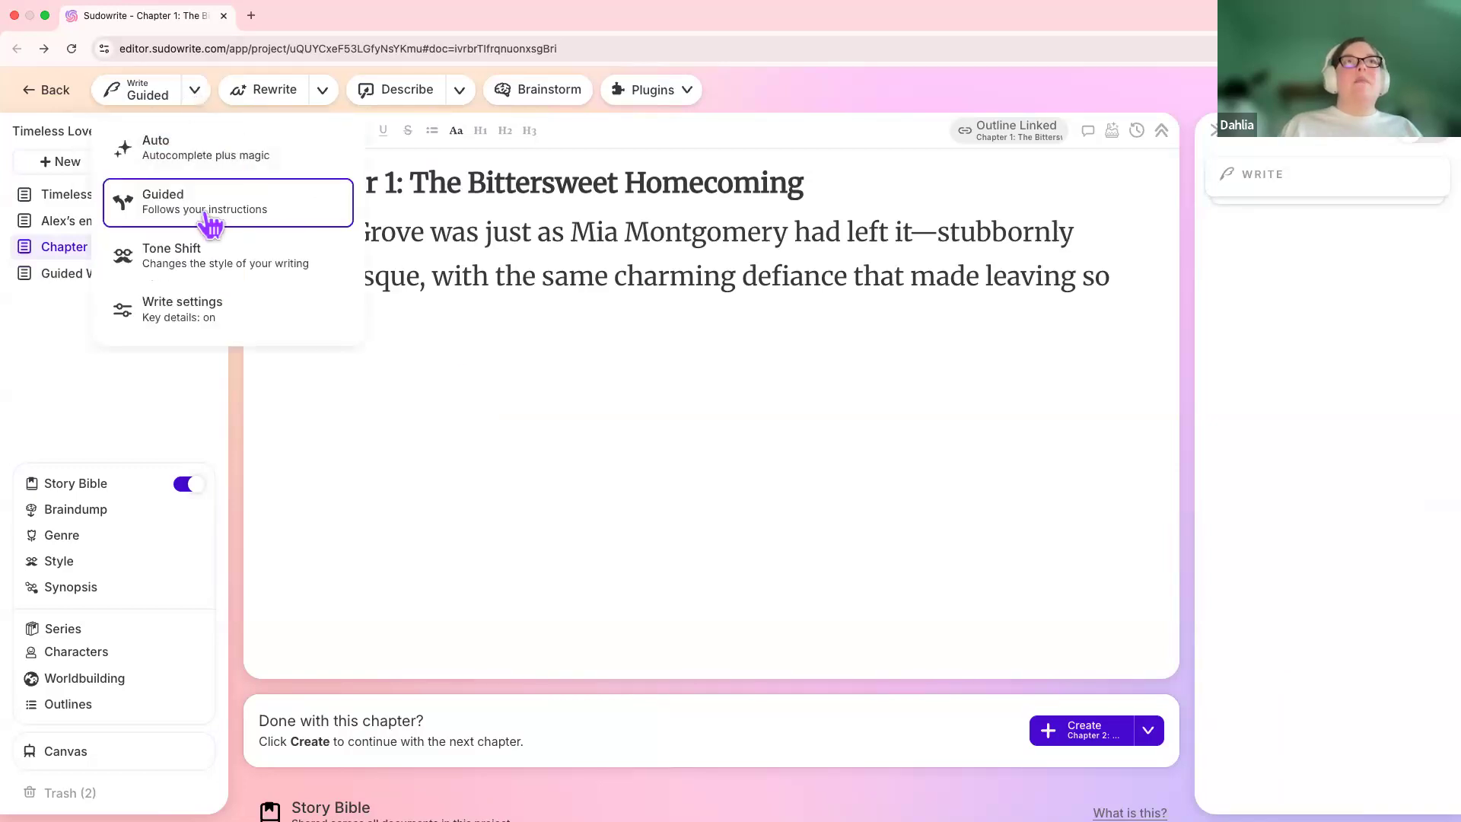
{"action": "left_click", "coordinate": [220, 227]}
{"action": "left_click", "coordinate": [172, 220]}
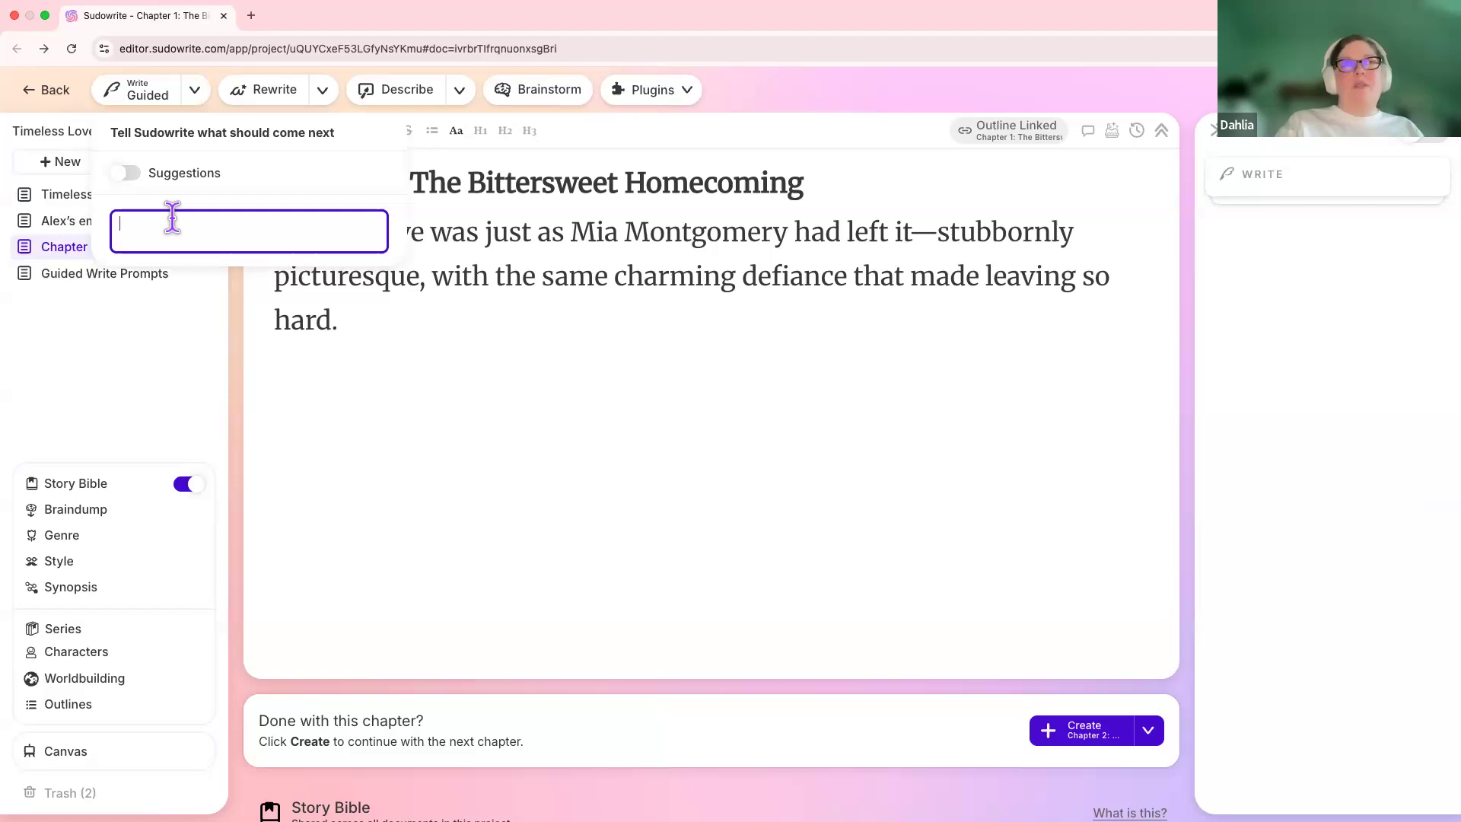
{"action": "key", "text": "cmd+v"}
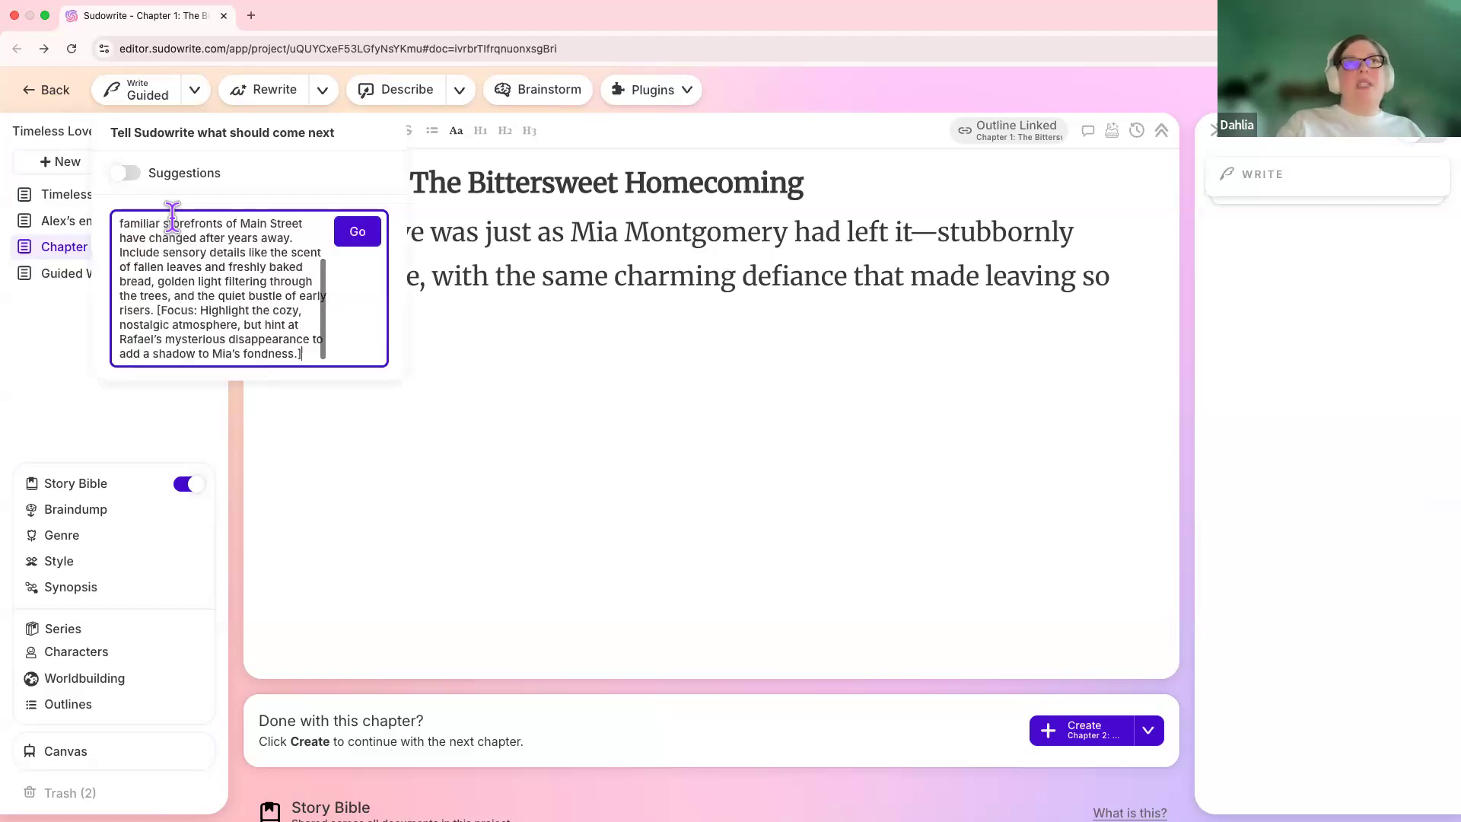
{"action": "left_click", "coordinate": [358, 232]}
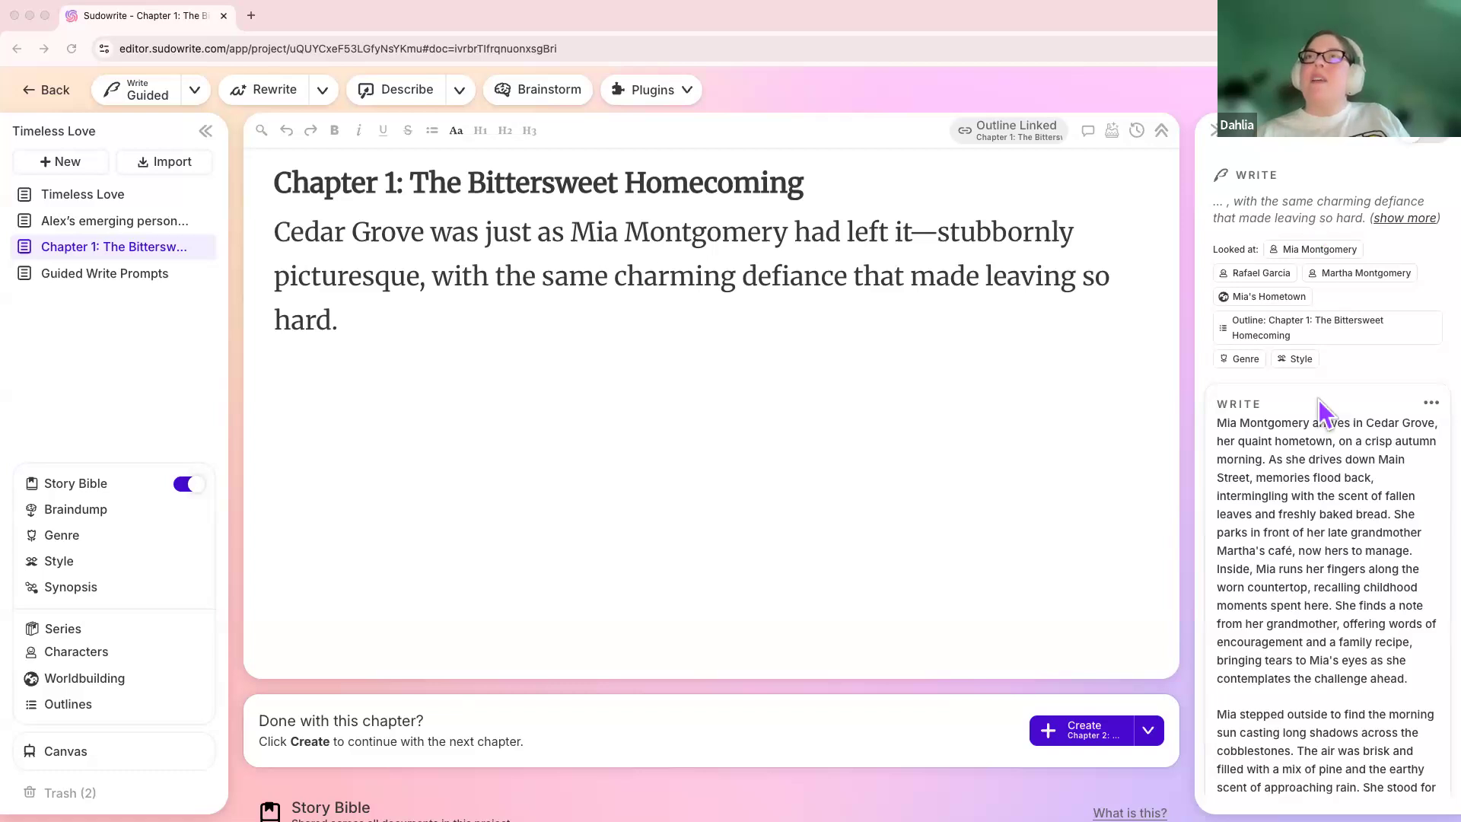
Read through the generated Write result, checking its opening sentences against the existing chapter text
{"action": "scroll", "coordinate": [1318, 520], "scroll_direction": "down", "scroll_amount": 3}
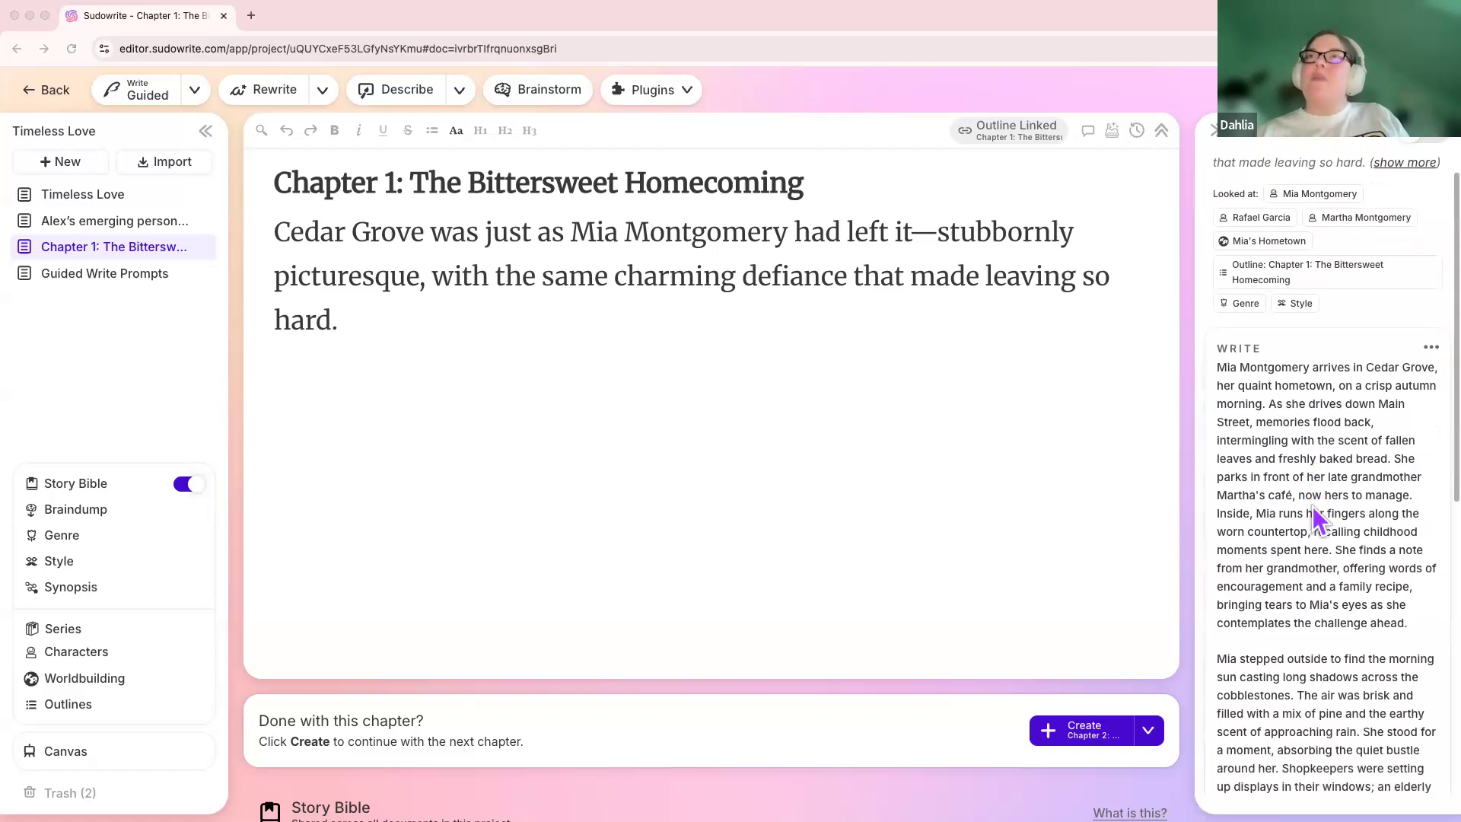
{"action": "scroll", "coordinate": [1318, 520], "scroll_direction": "down", "scroll_amount": 4}
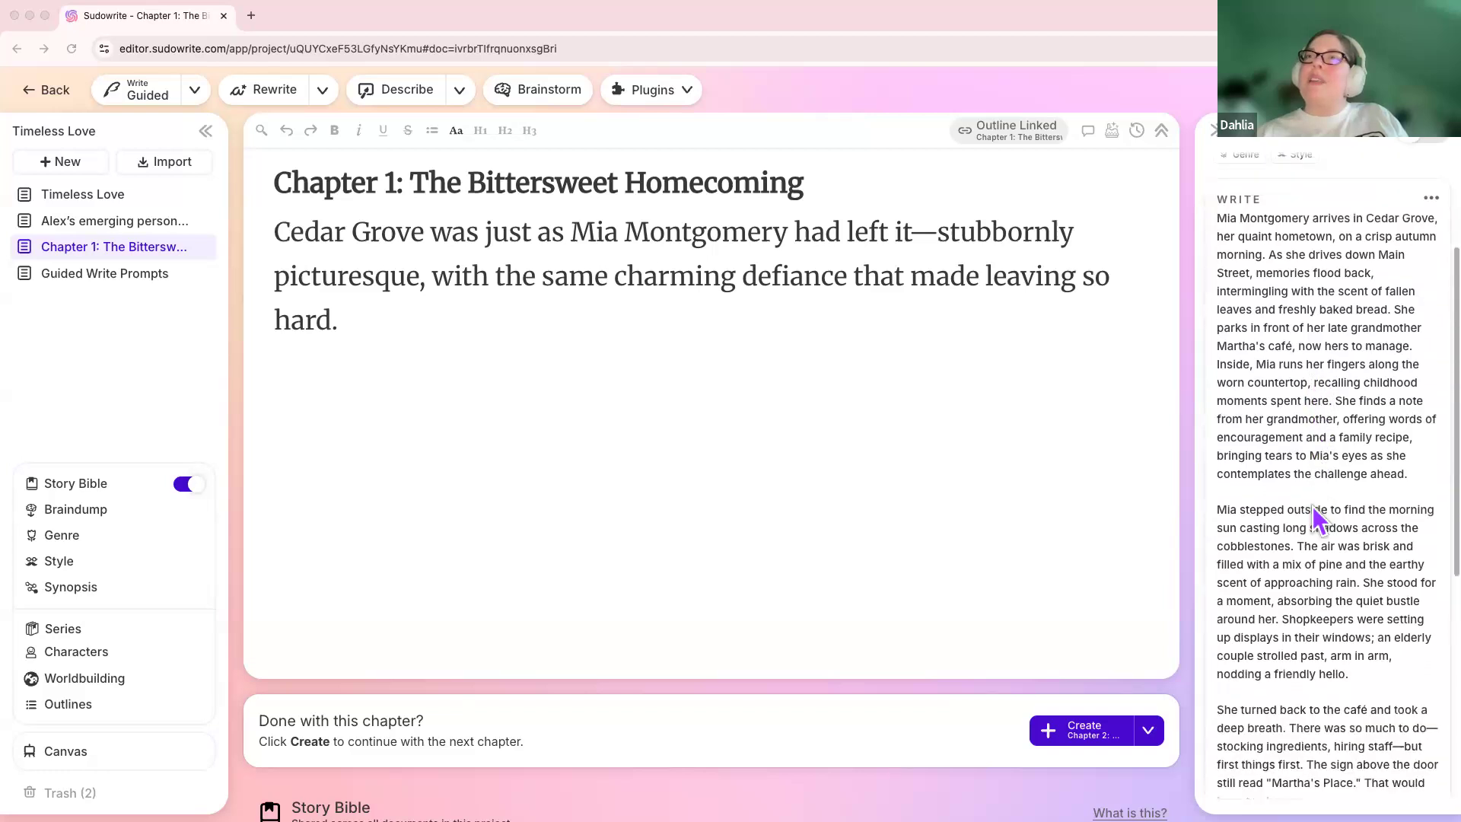
{"action": "scroll", "coordinate": [1318, 519], "scroll_direction": "down", "scroll_amount": 4}
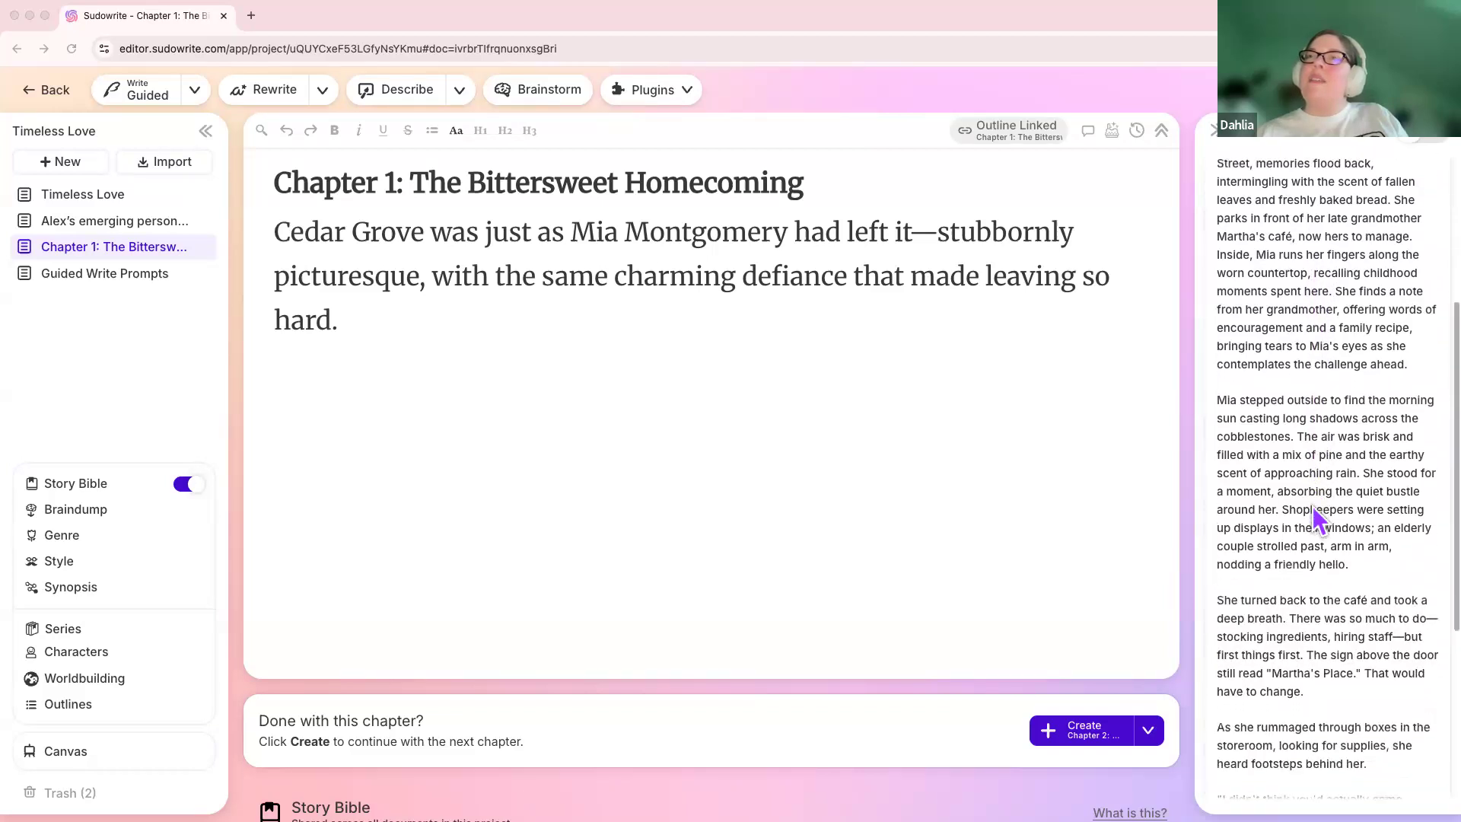
{"action": "scroll", "coordinate": [1314, 508], "scroll_direction": "down", "scroll_amount": 2}
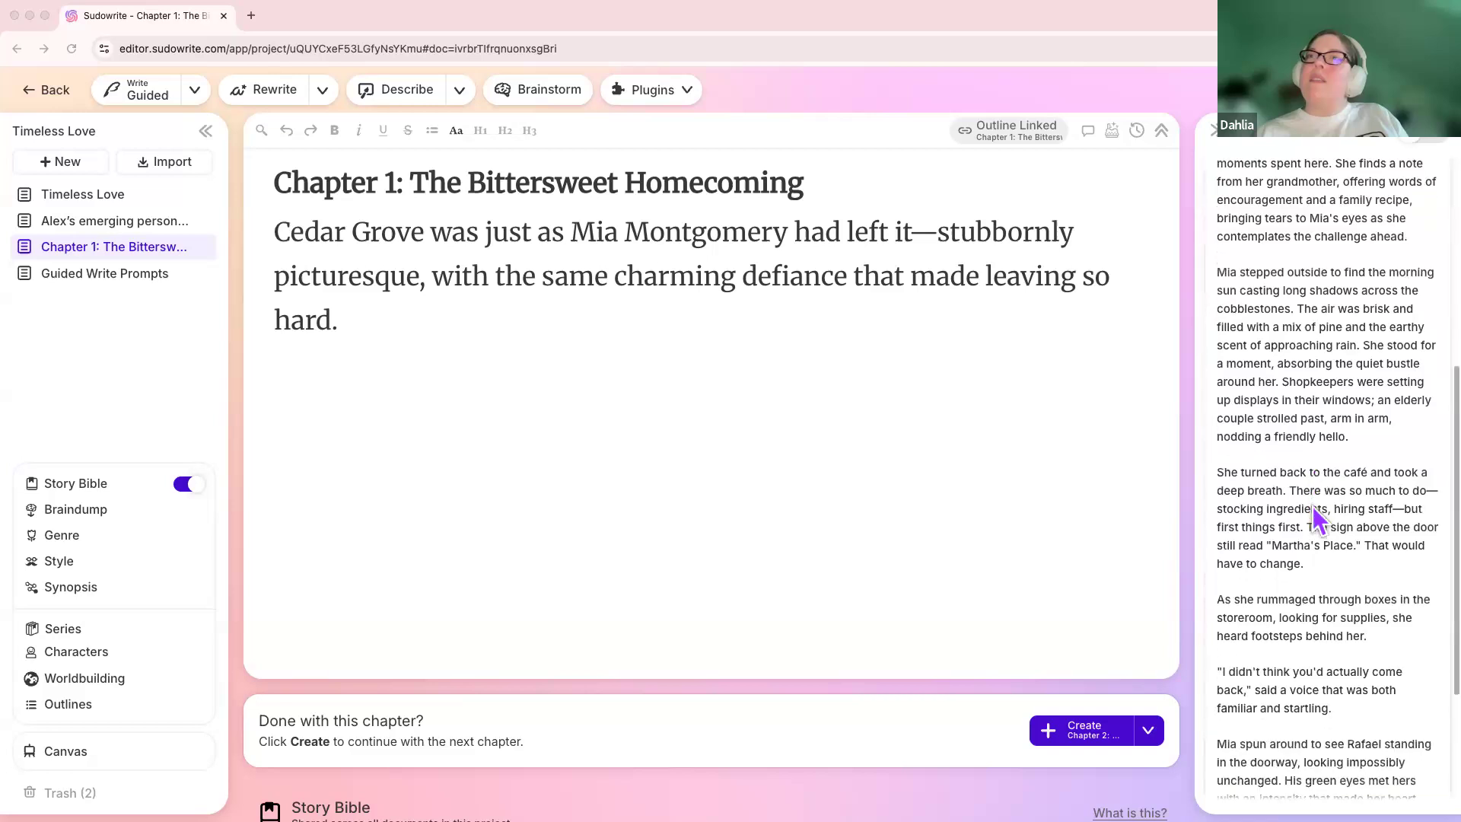
{"action": "scroll", "coordinate": [1314, 509], "scroll_direction": "up", "scroll_amount": 3}
{"action": "scroll", "coordinate": [1318, 520], "scroll_direction": "up", "scroll_amount": 8}
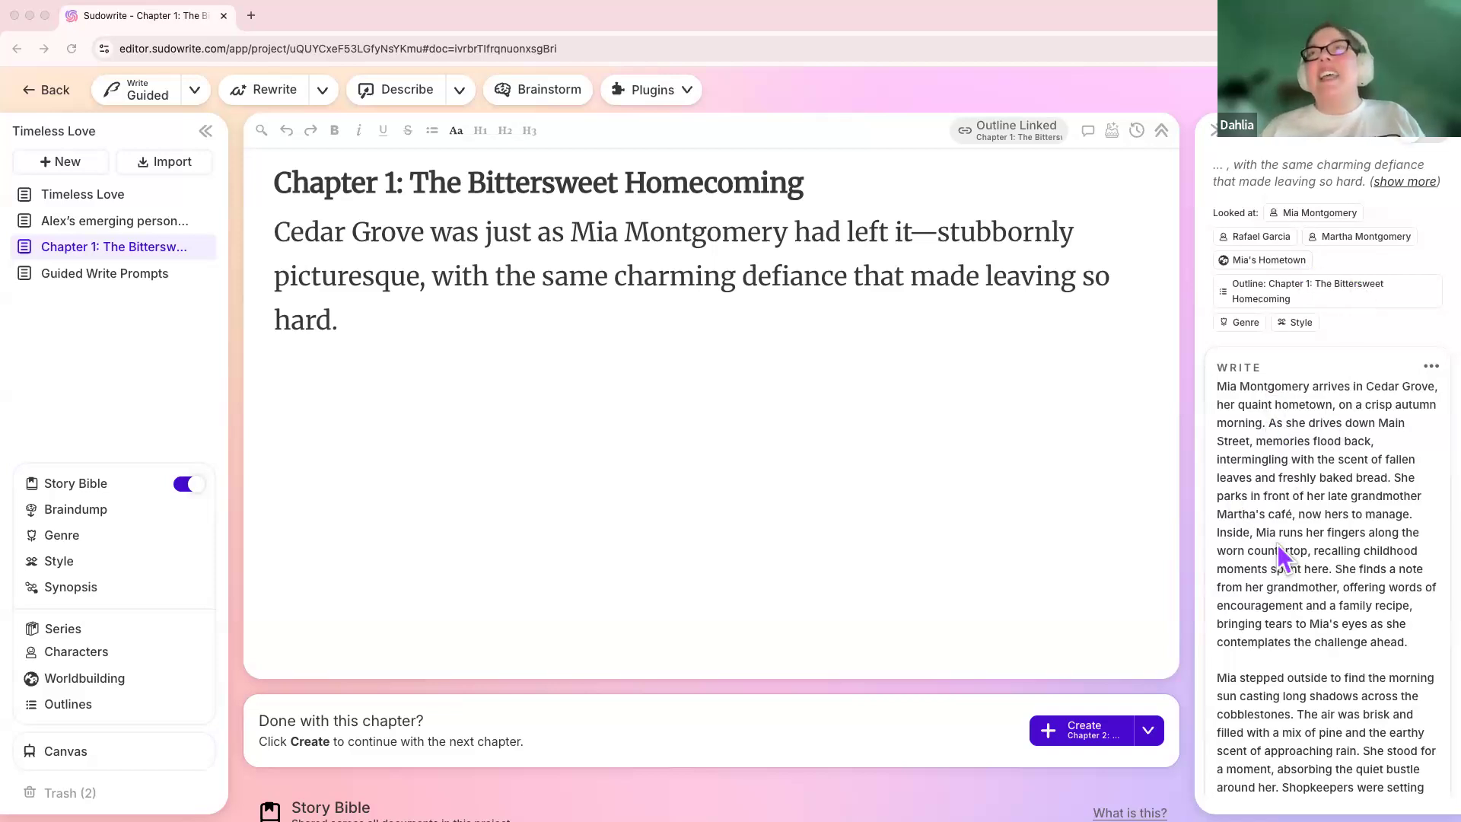
{"action": "scroll", "coordinate": [1280, 558], "scroll_direction": "down", "scroll_amount": 8}
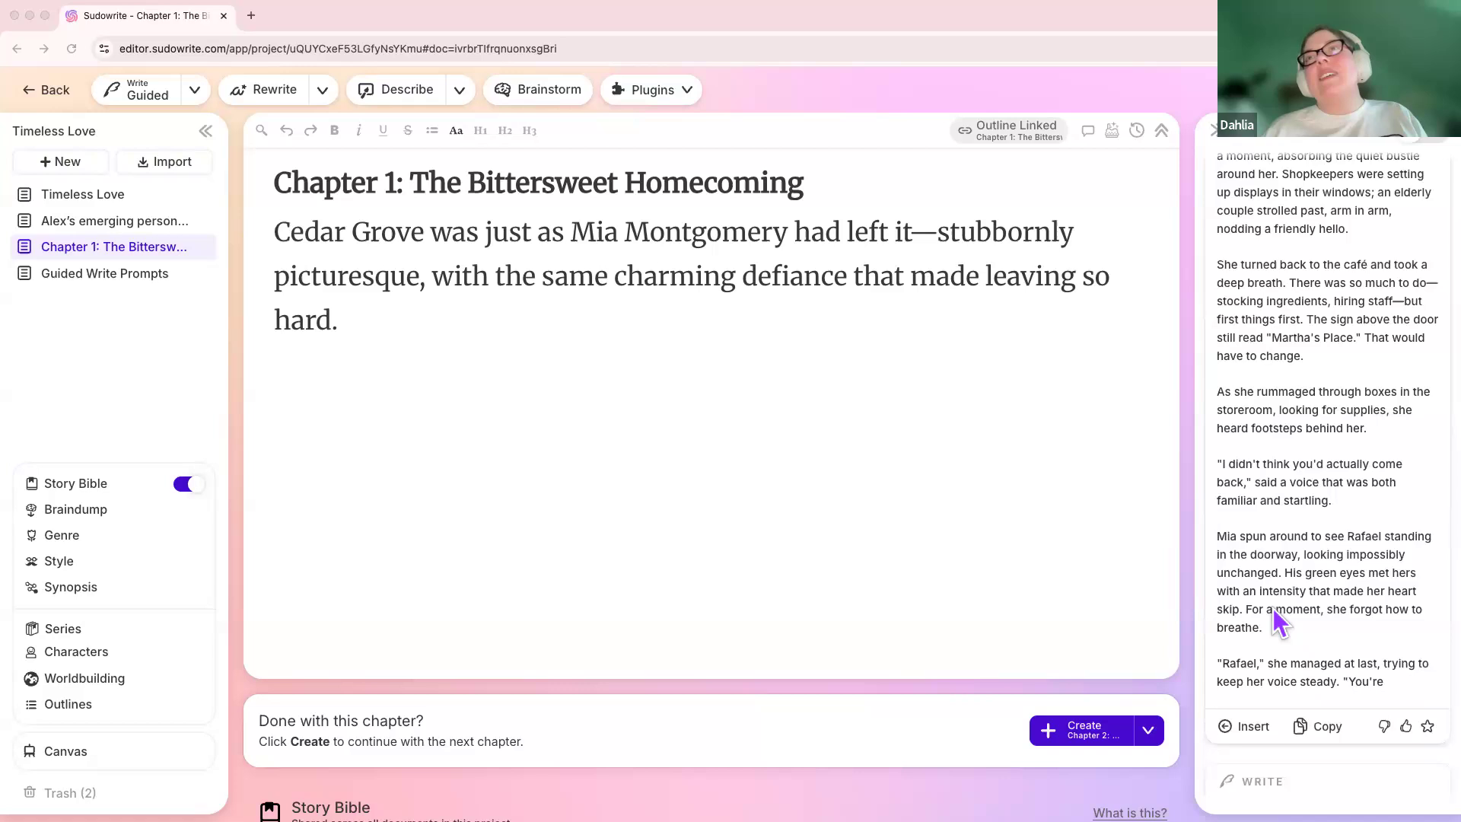
{"action": "scroll", "coordinate": [1278, 616], "scroll_direction": "up", "scroll_amount": 8}
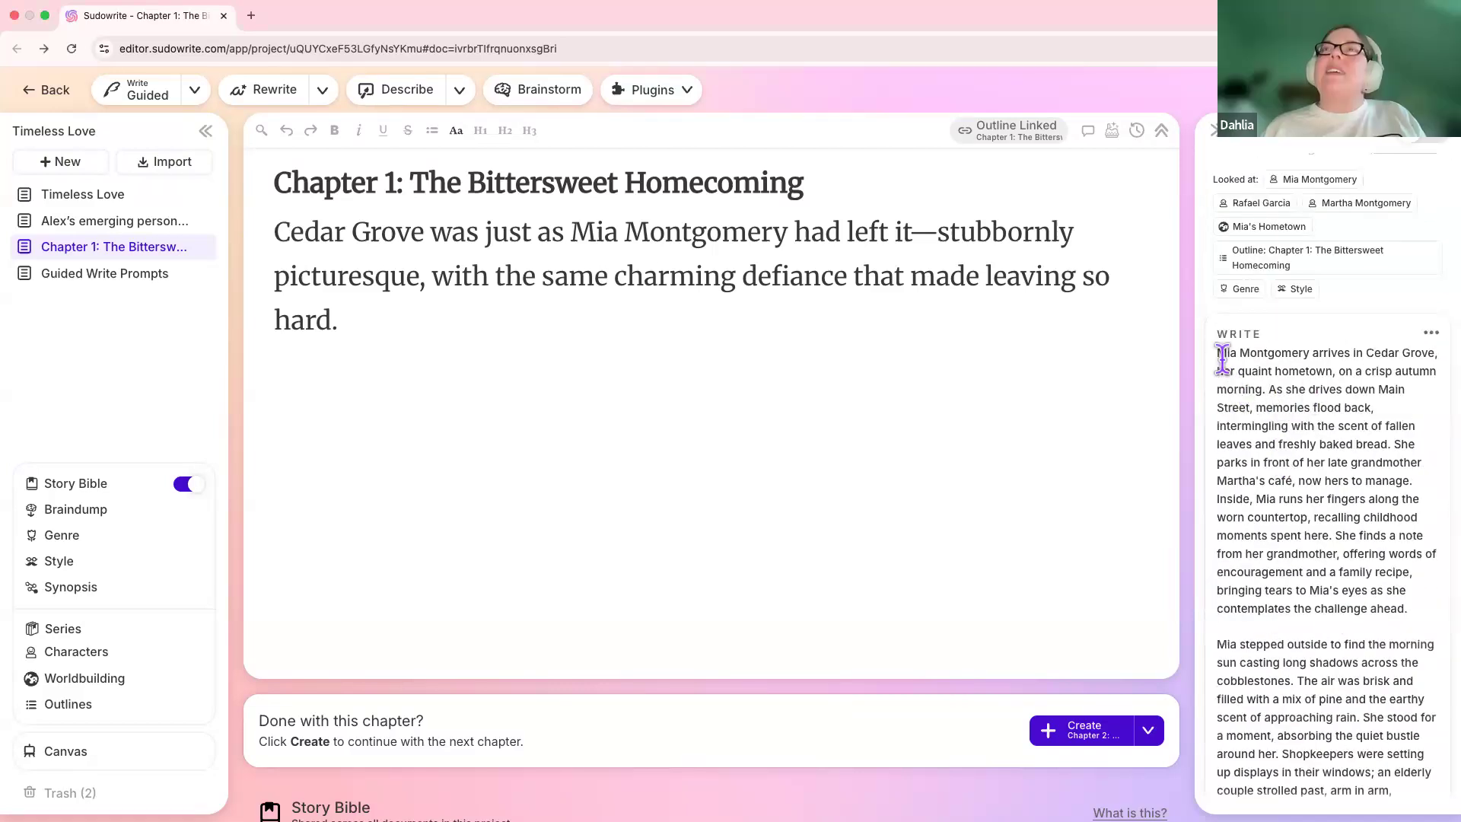
{"action": "left_click_drag", "start_coordinate": [1216, 352], "coordinate": [1264, 380]}
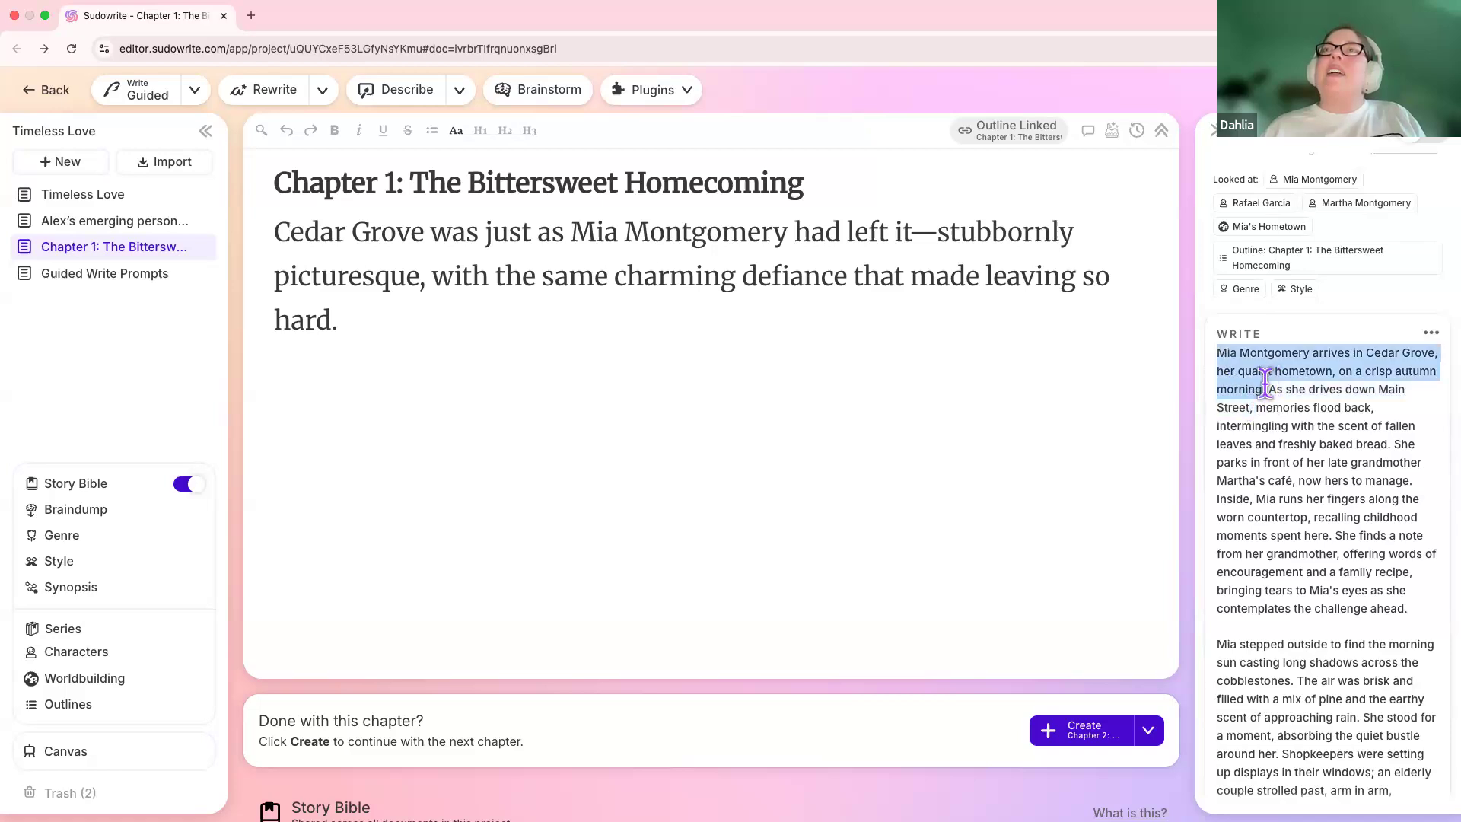
{"action": "left_click", "coordinate": [1266, 381]}
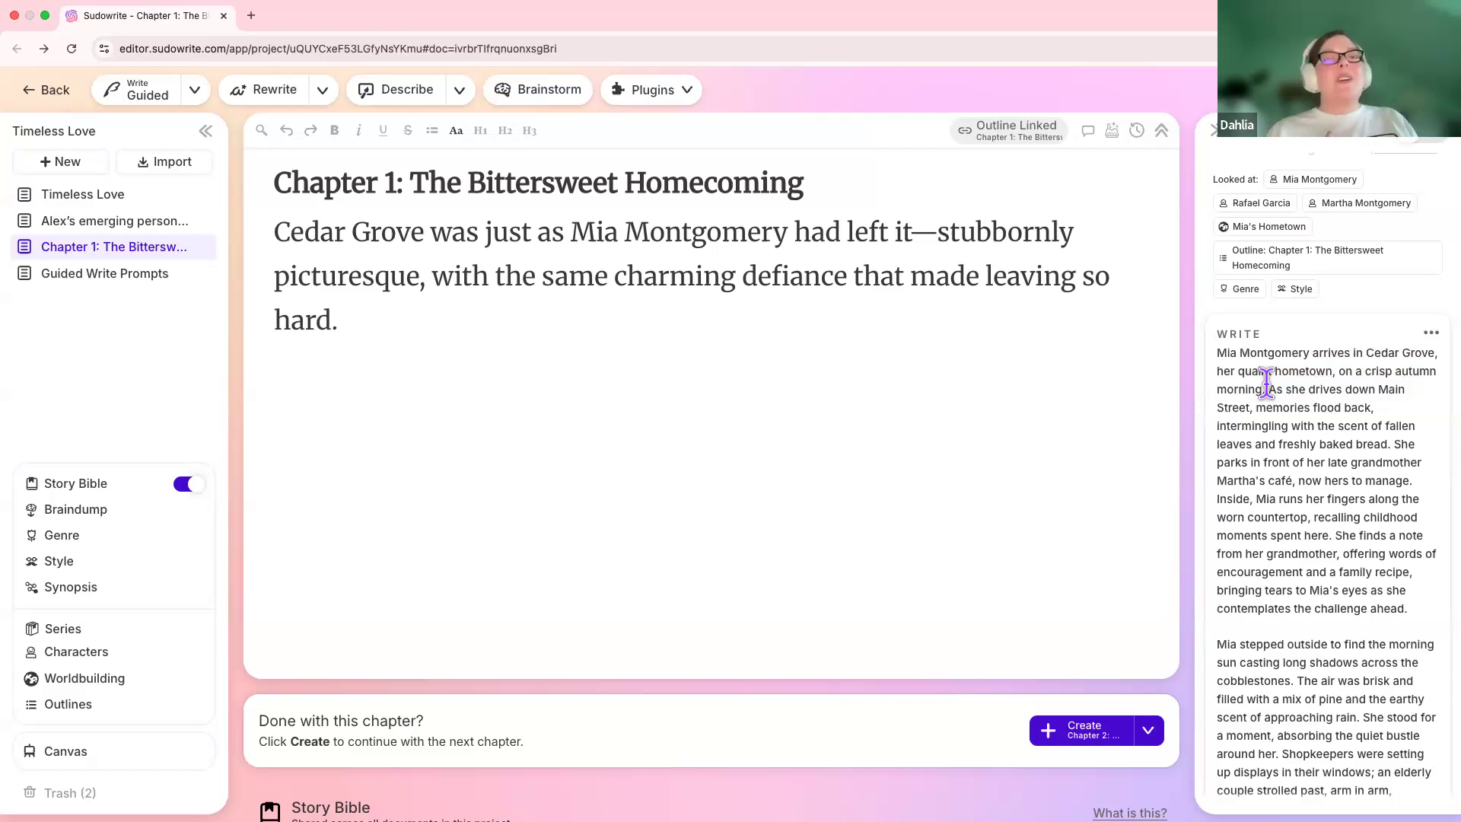
{"action": "left_click", "coordinate": [761, 316]}
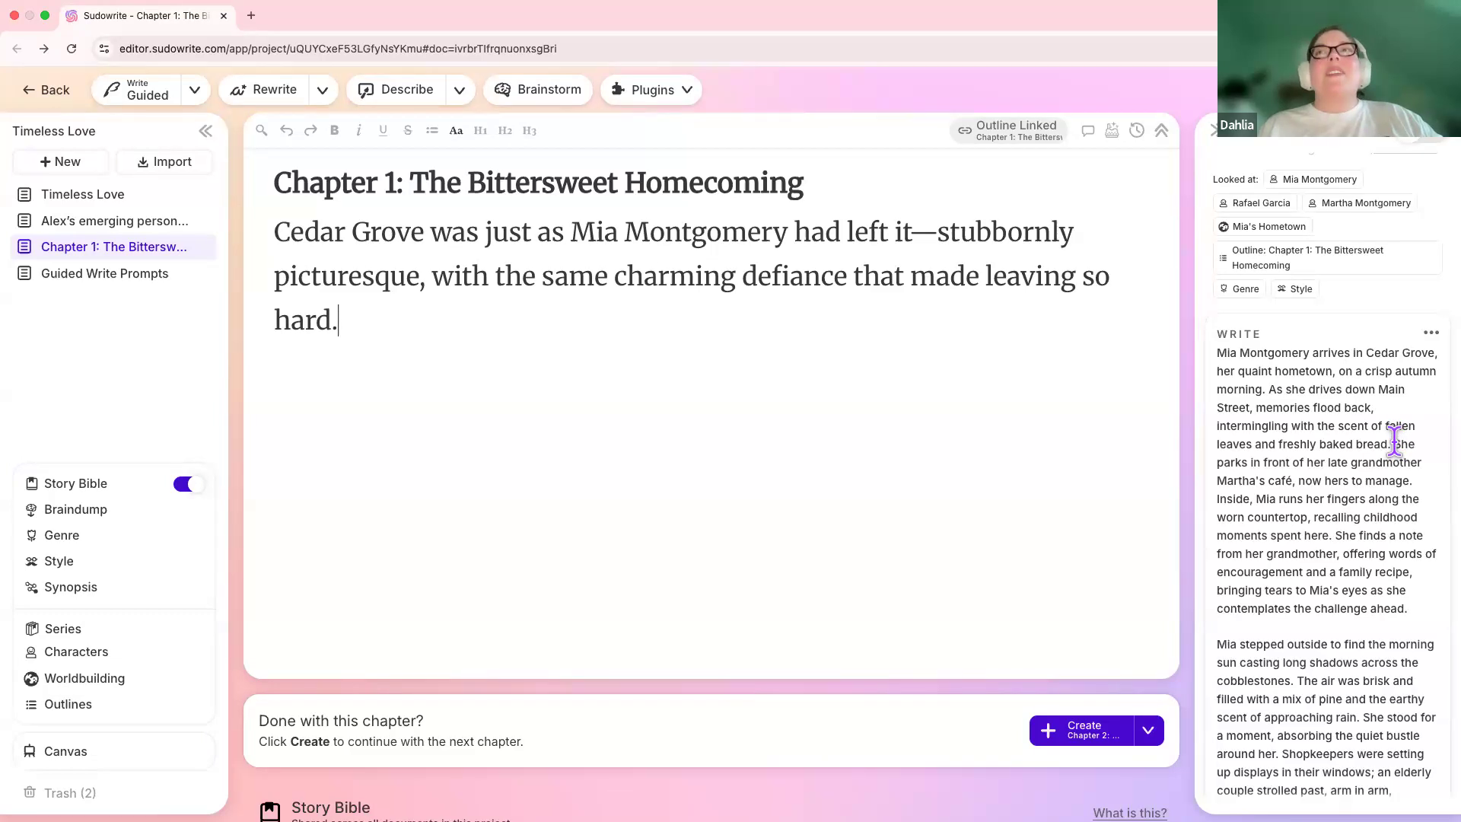
{"action": "left_click_drag", "start_coordinate": [1394, 444], "coordinate": [1256, 518]}
{"action": "left_click", "coordinate": [694, 380]}
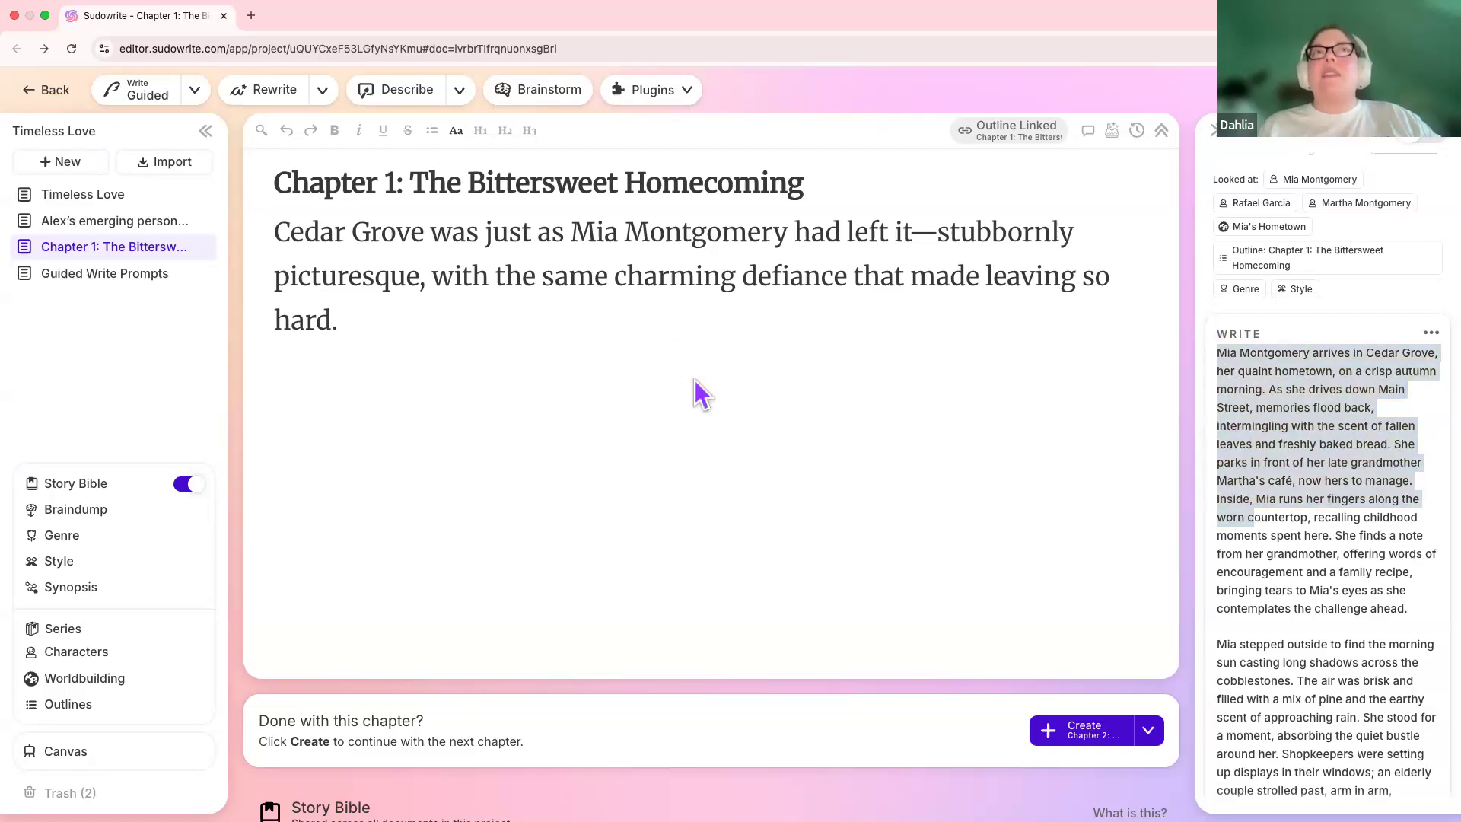
{"action": "left_click", "coordinate": [1288, 444]}
Try to insert the generated passage into Chapter 1, and undo the insertion
{"action": "scroll", "coordinate": [1288, 449], "scroll_direction": "down", "scroll_amount": 5}
{"action": "scroll", "coordinate": [1287, 449], "scroll_direction": "down", "scroll_amount": 2}
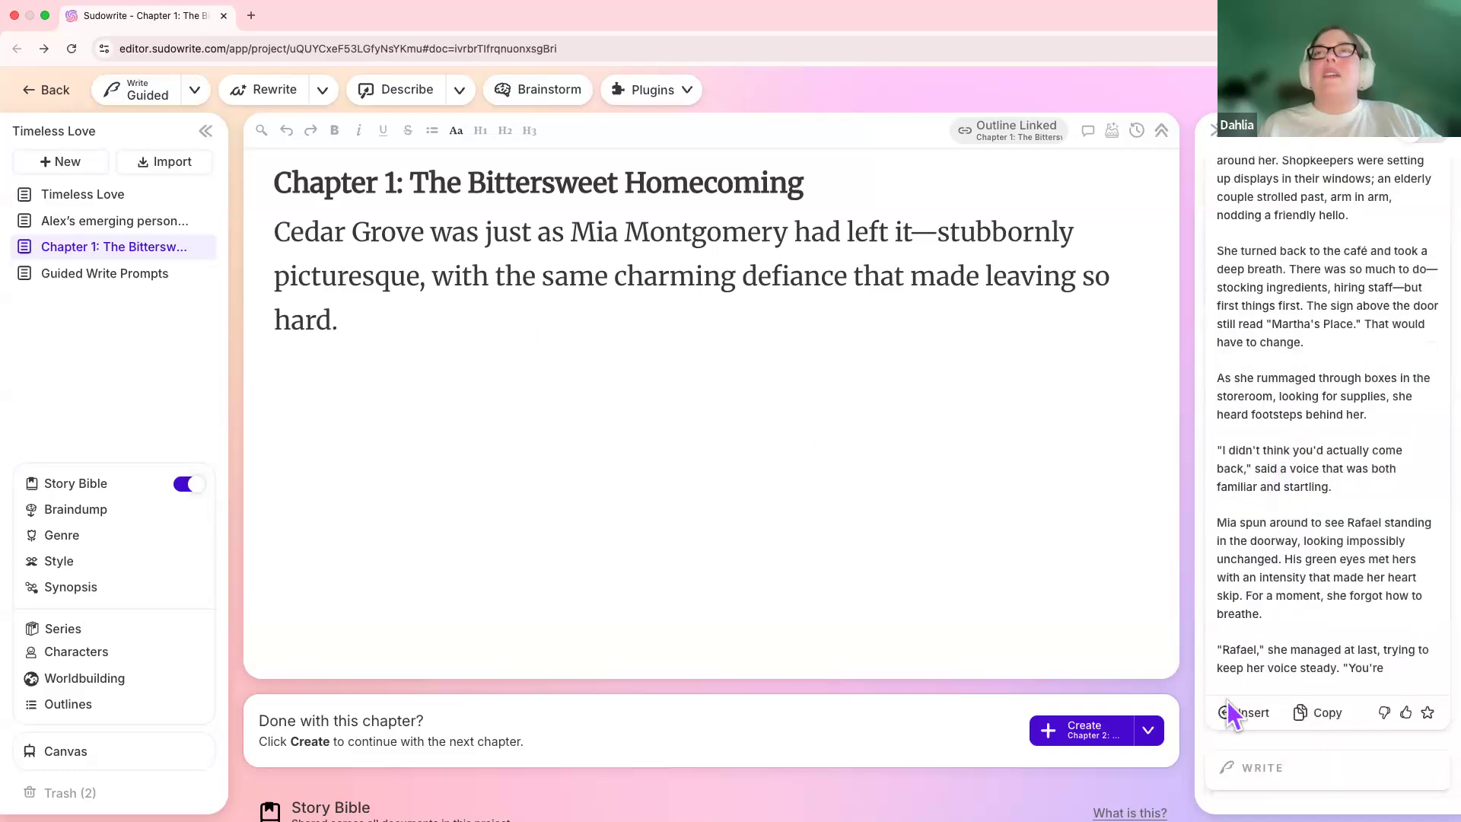
{"action": "left_click", "coordinate": [1235, 719]}
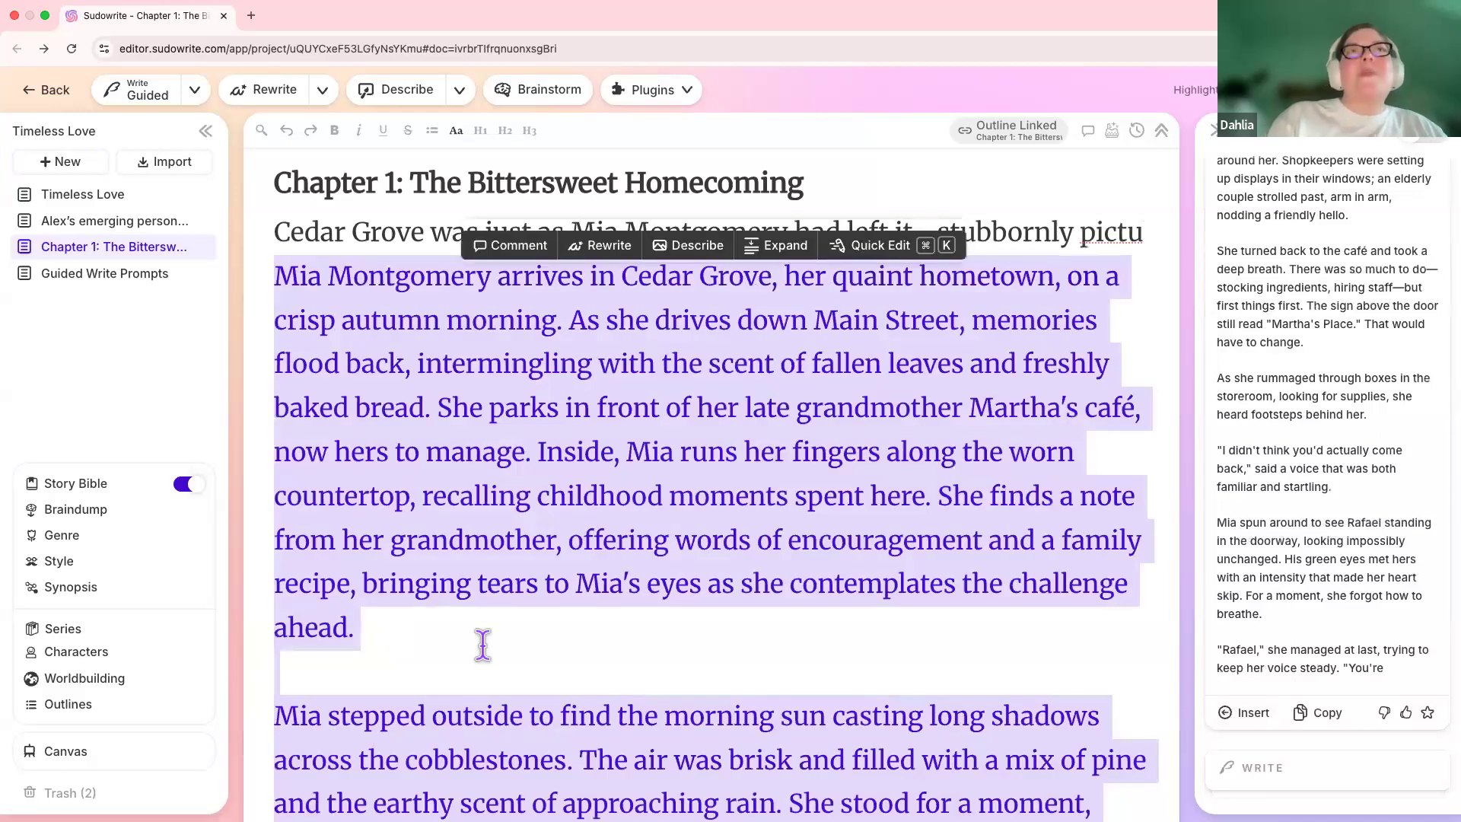
{"action": "key", "text": "super+z"}
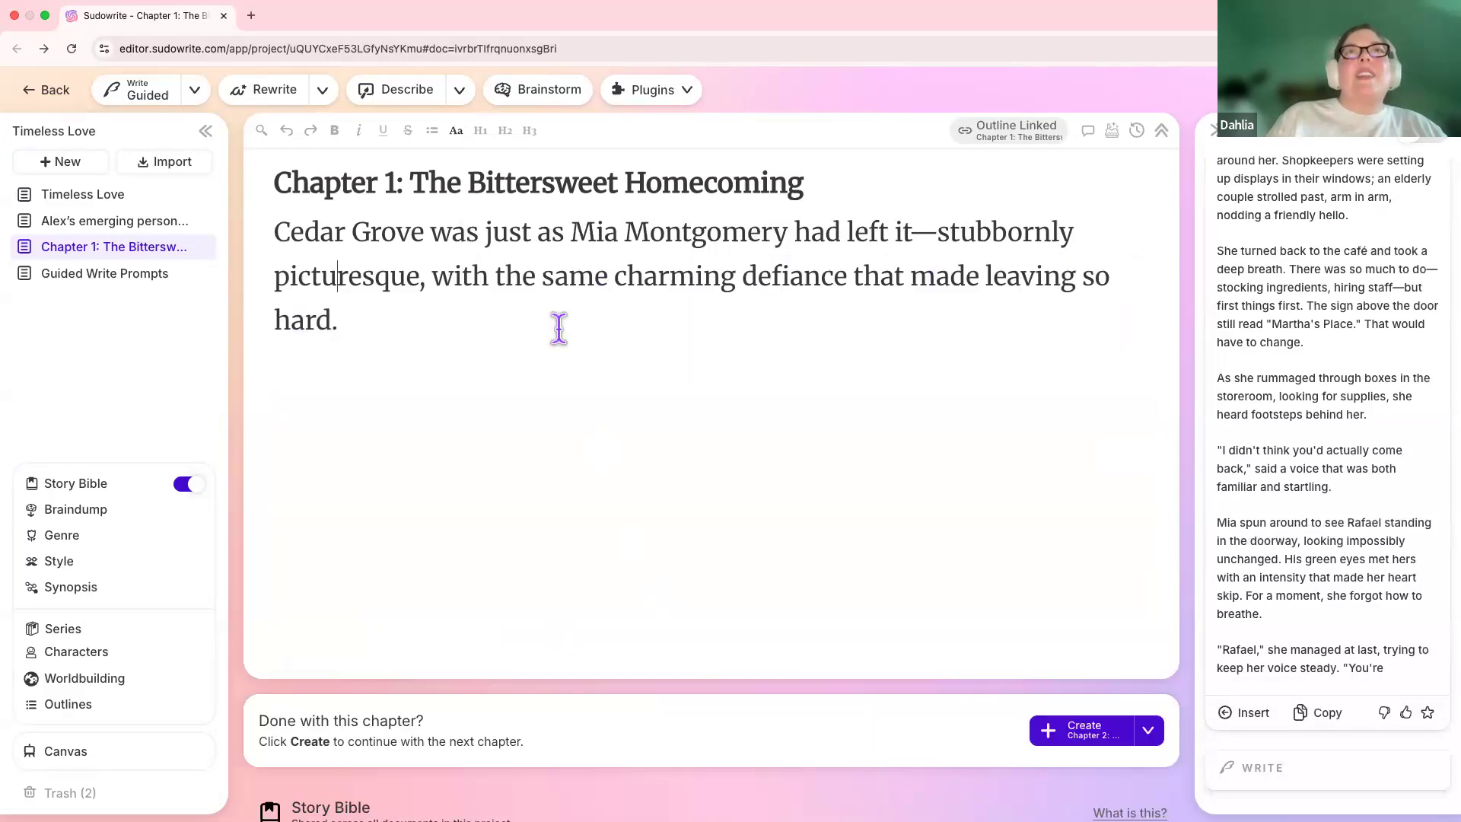
Insert the generated passage into Chapter 1 directly after the opening sentence that ends in "hard."
{"action": "left_click", "coordinate": [440, 334]}
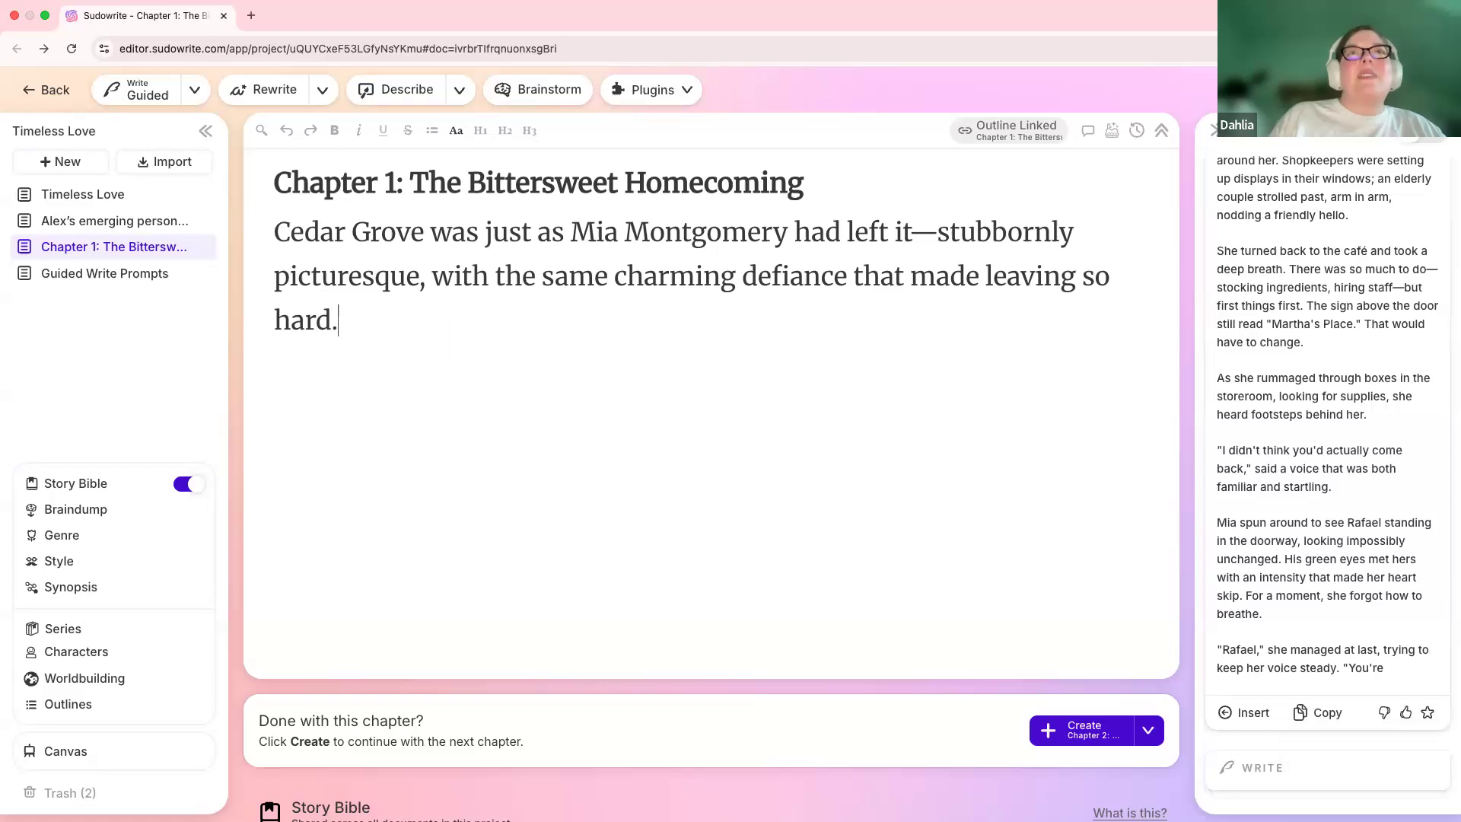
{"action": "scroll", "coordinate": [1243, 441], "scroll_direction": "up", "scroll_amount": 6}
{"action": "scroll", "coordinate": [1243, 437], "scroll_direction": "up", "scroll_amount": 3}
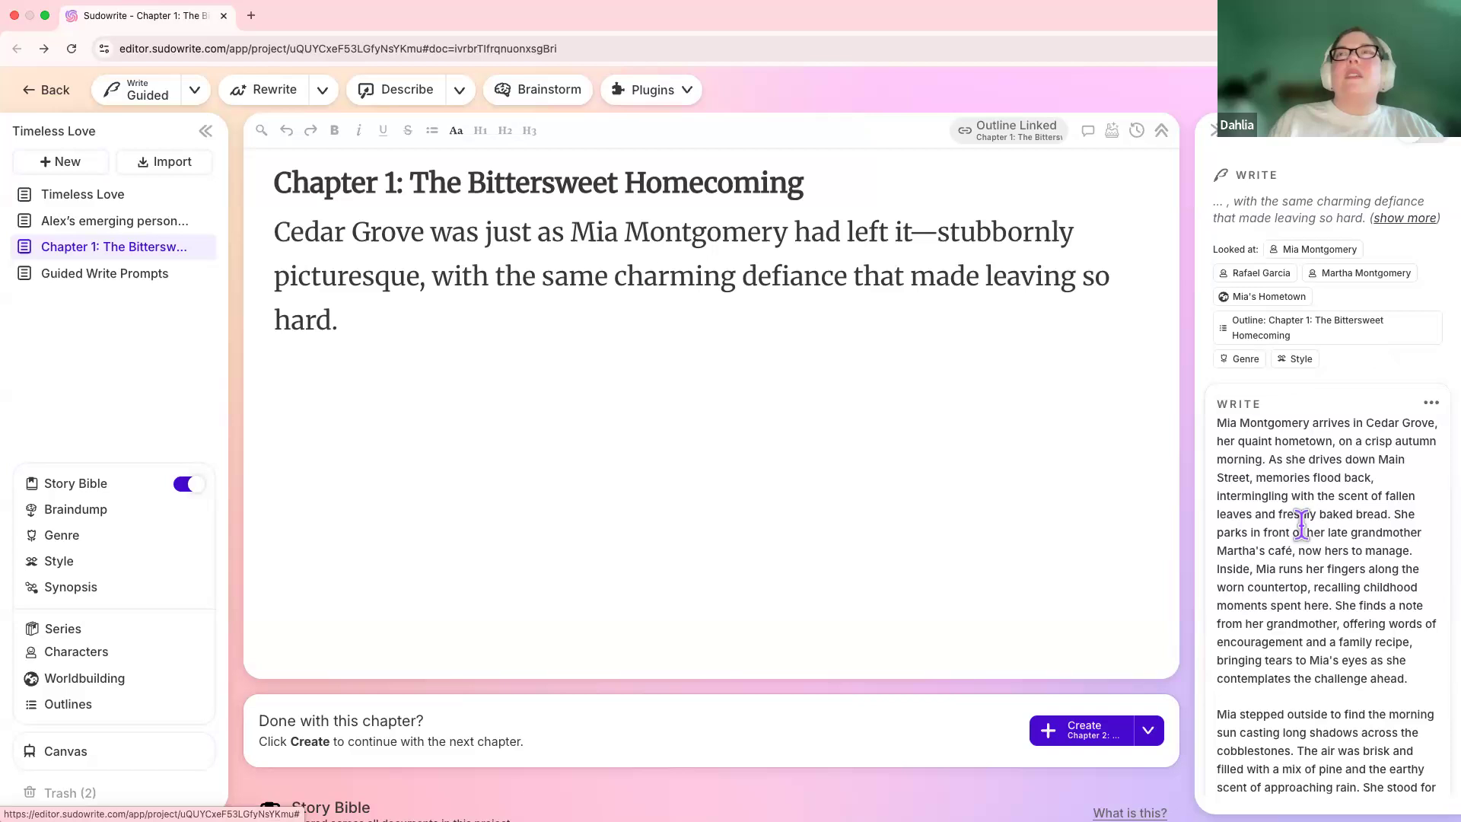
{"action": "scroll", "coordinate": [1298, 522], "scroll_direction": "down", "scroll_amount": 10}
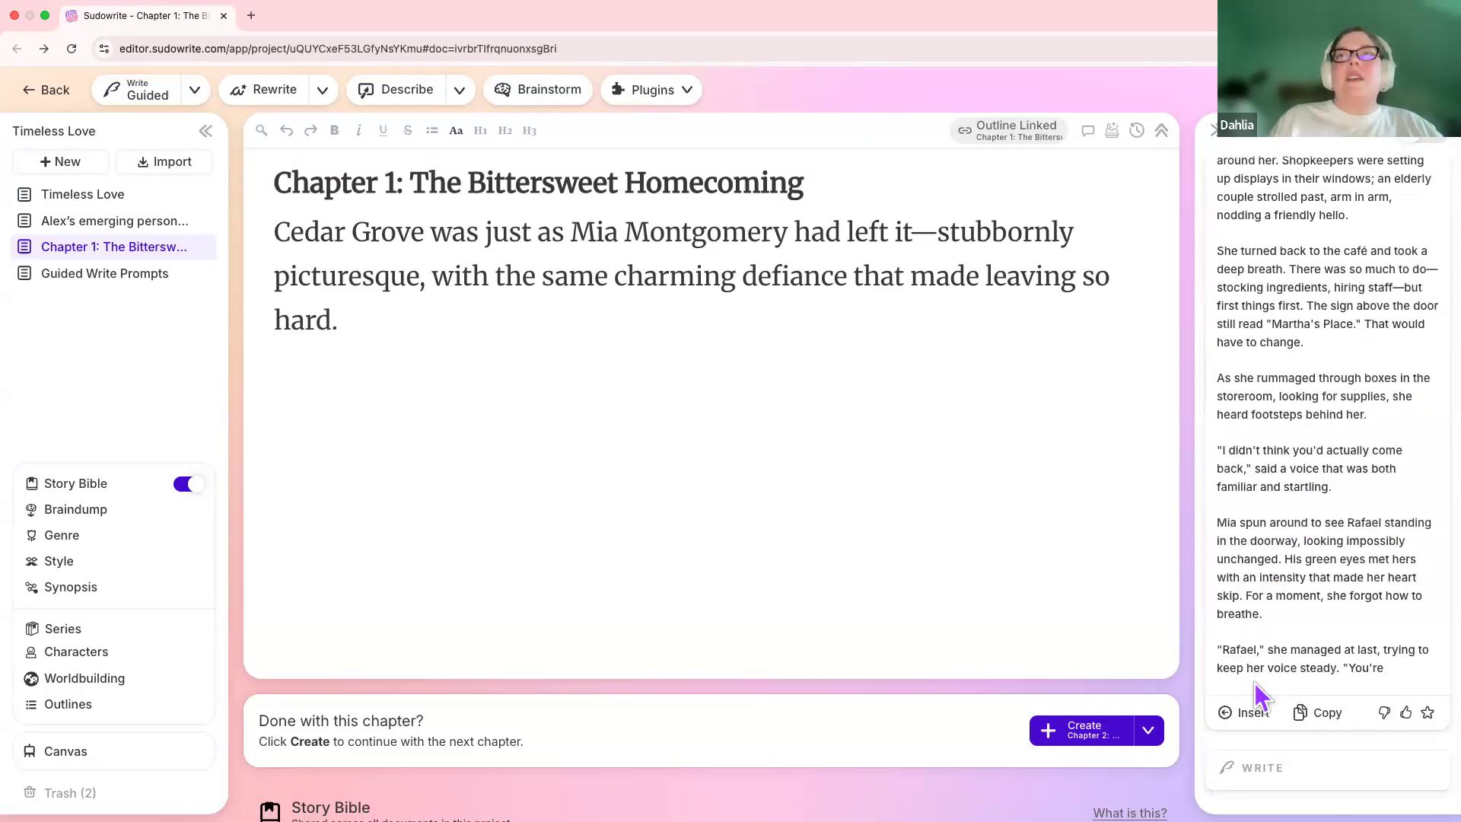
{"action": "left_click", "coordinate": [1257, 732]}
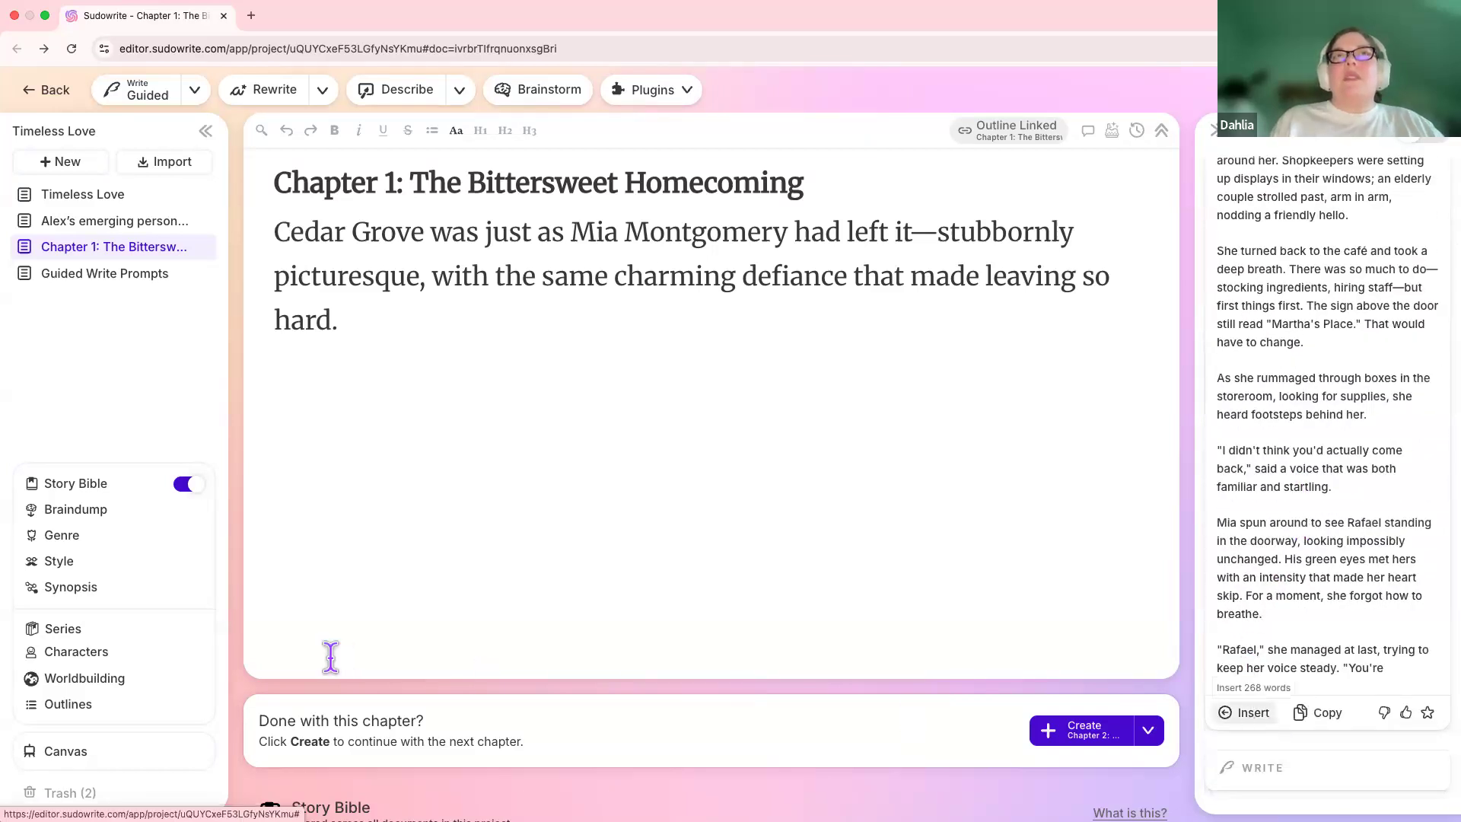
{"action": "left_click", "coordinate": [292, 451]}
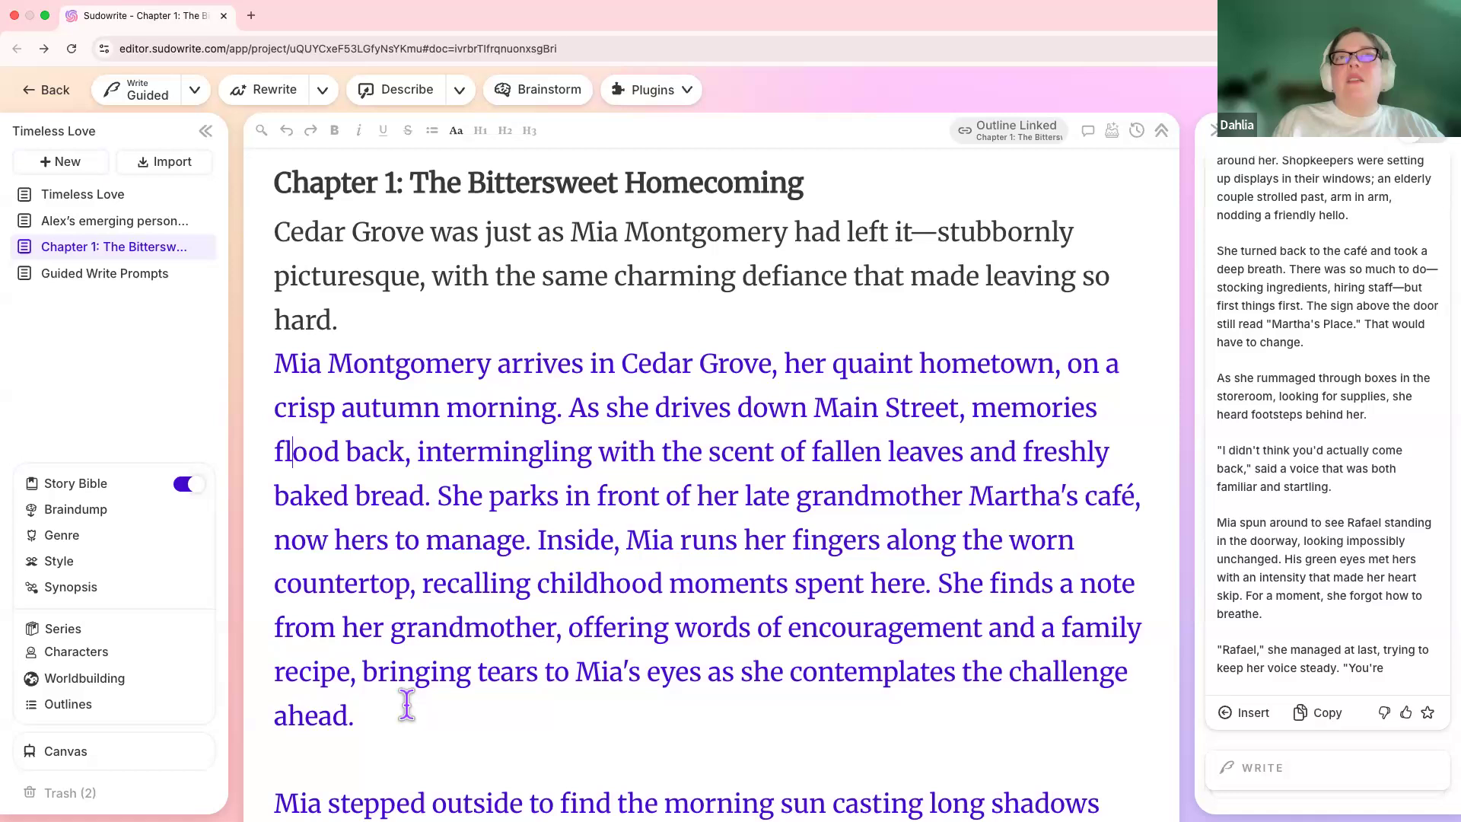
Review the inserted passage in Chapter 1, from its opening paragraph to the storeroom scene
{"action": "scroll", "coordinate": [406, 704], "scroll_direction": "down", "scroll_amount": 1}
{"action": "scroll", "coordinate": [407, 704], "scroll_direction": "down", "scroll_amount": 1}
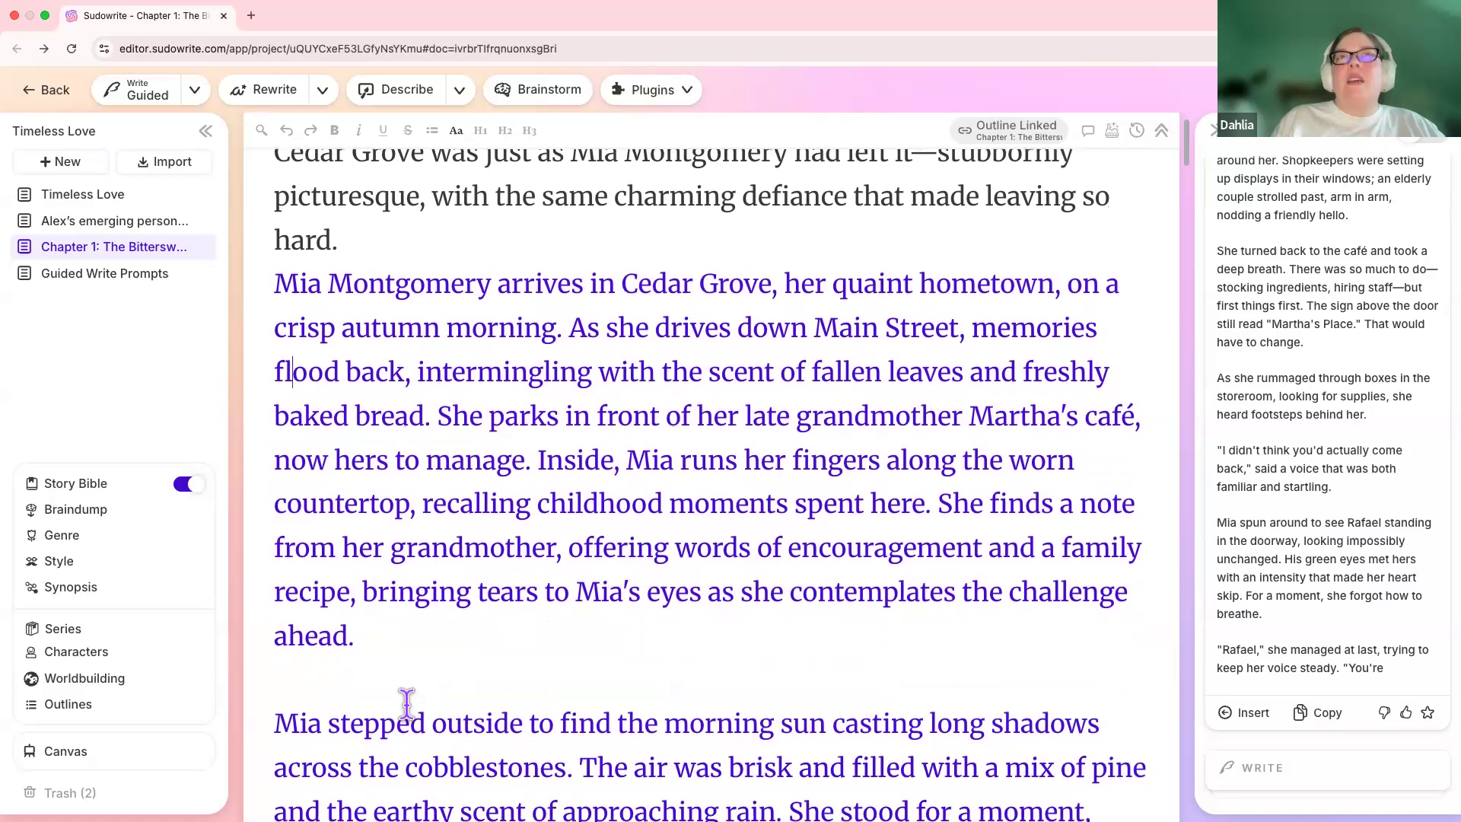
{"action": "scroll", "coordinate": [406, 704], "scroll_direction": "up", "scroll_amount": 1}
{"action": "left_click", "coordinate": [267, 316]}
{"action": "left_click", "coordinate": [555, 316], "text": "shift"}
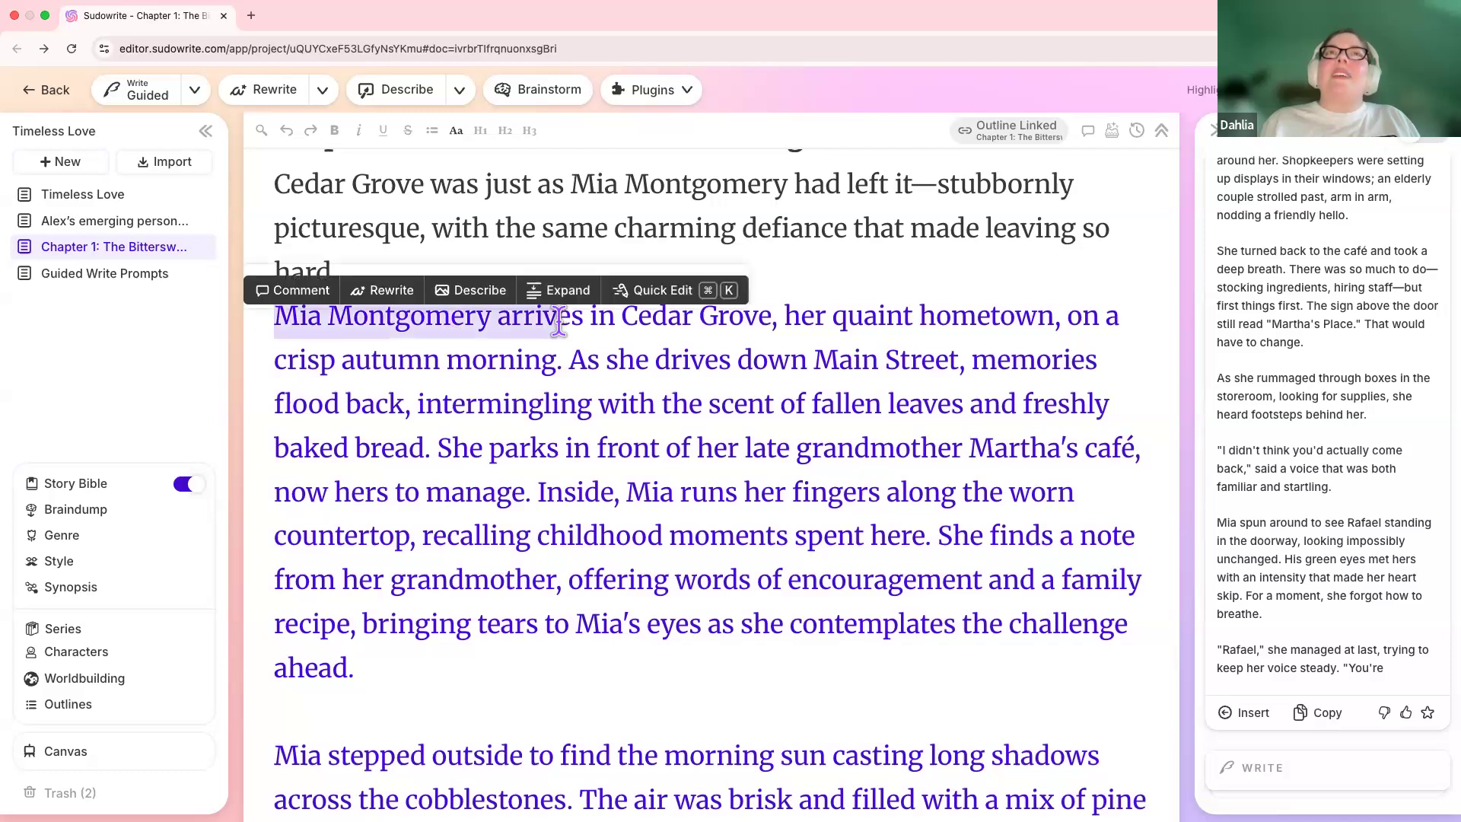
{"action": "left_click", "coordinate": [561, 327]}
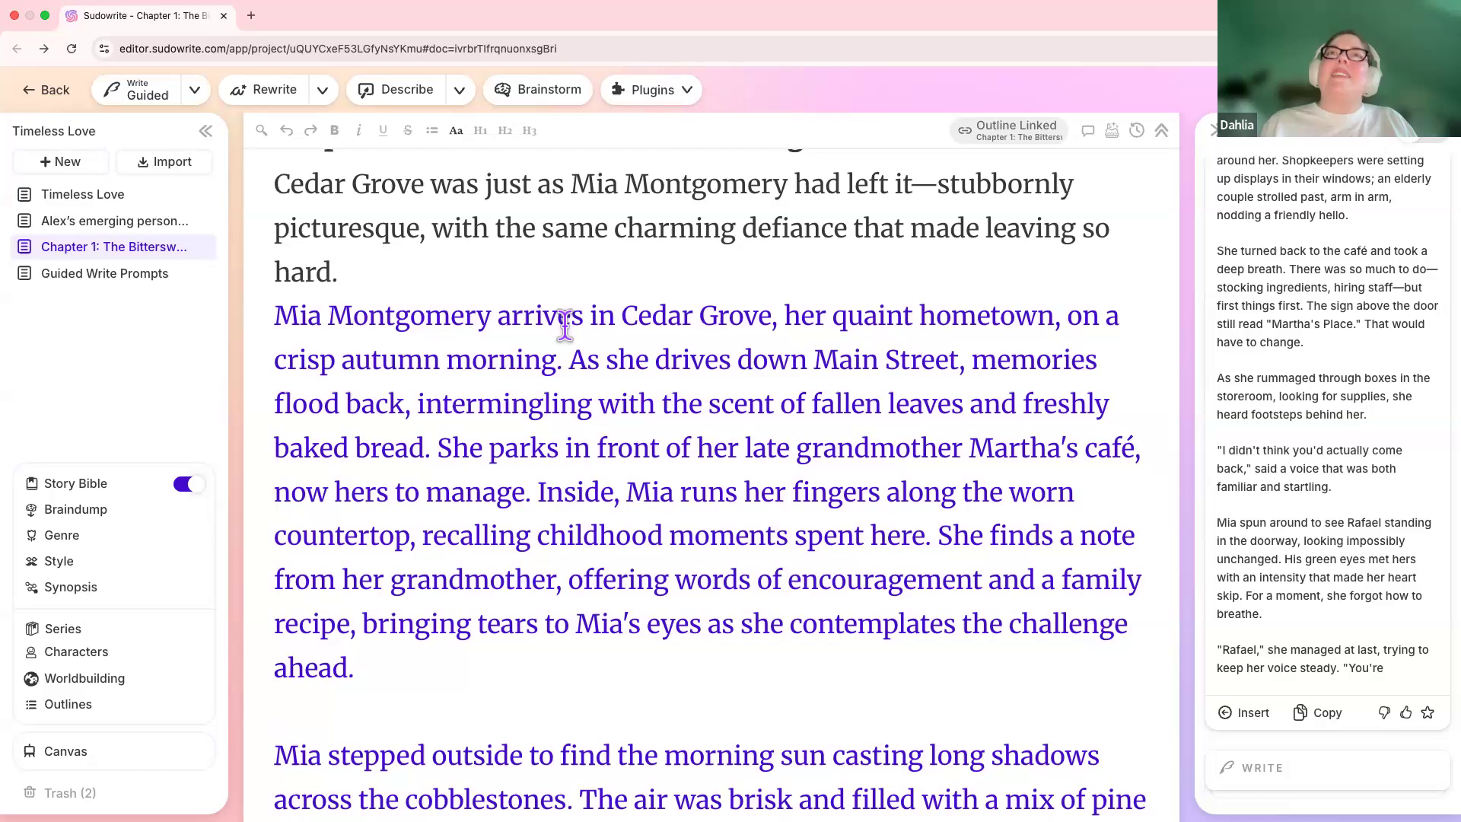
{"action": "scroll", "coordinate": [440, 656], "scroll_direction": "down", "scroll_amount": 5}
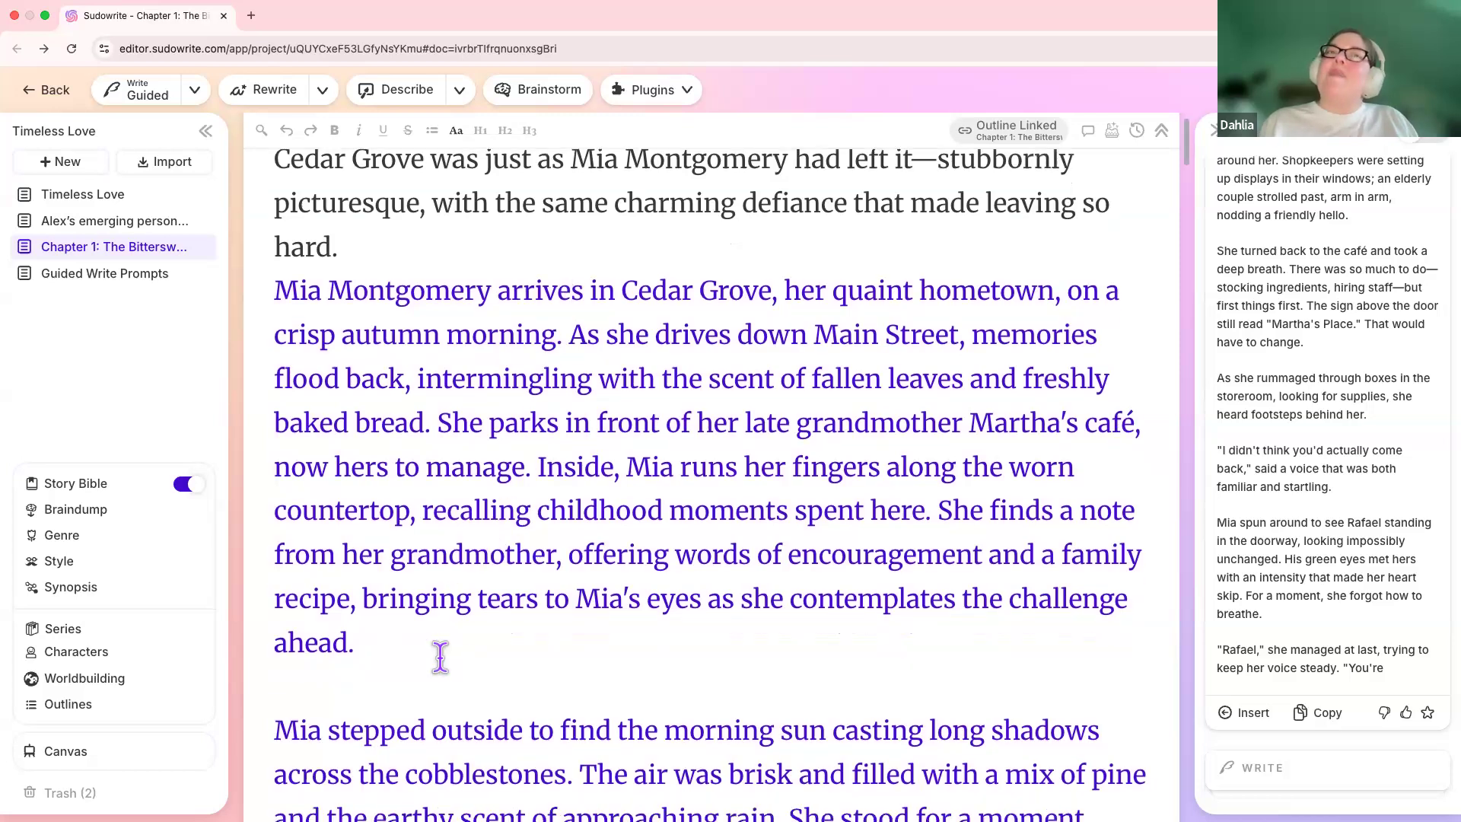
{"action": "scroll", "coordinate": [440, 656], "scroll_direction": "down", "scroll_amount": 3}
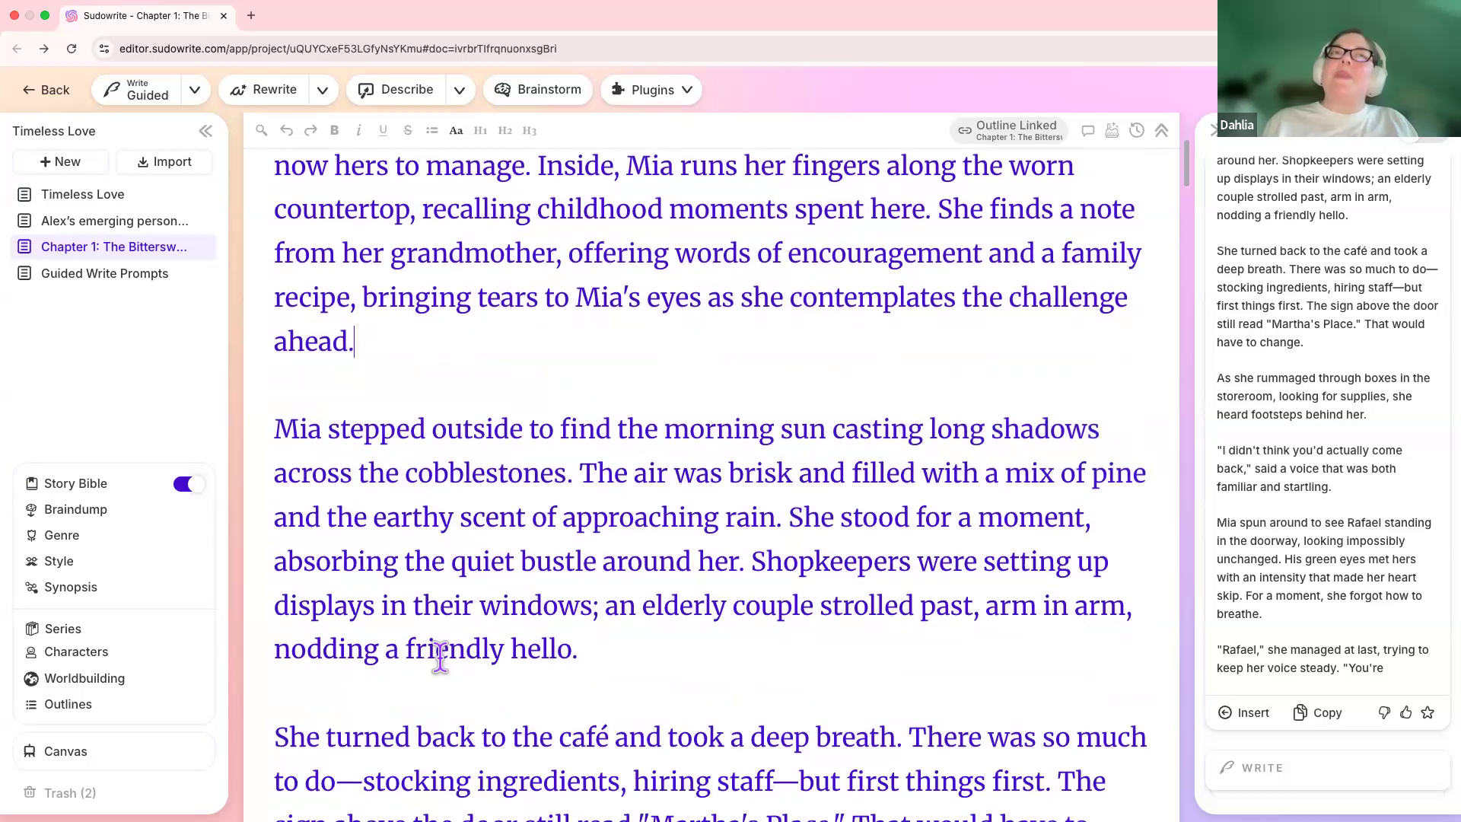
{"action": "scroll", "coordinate": [440, 656], "scroll_direction": "down", "scroll_amount": 2}
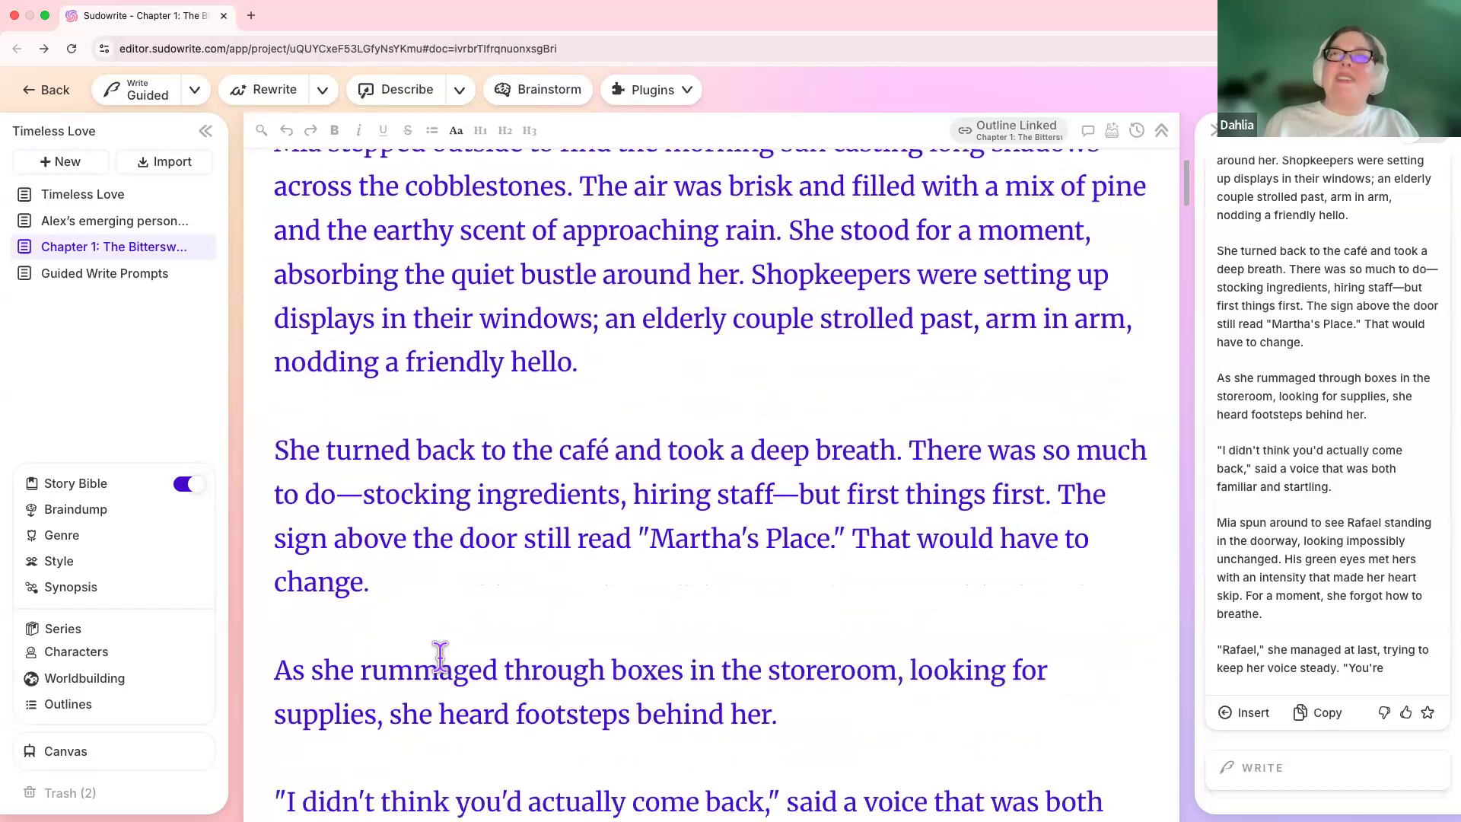
{"action": "scroll", "coordinate": [440, 656], "scroll_direction": "up", "scroll_amount": 5}
{"action": "scroll", "coordinate": [439, 655], "scroll_direction": "up", "scroll_amount": 6}
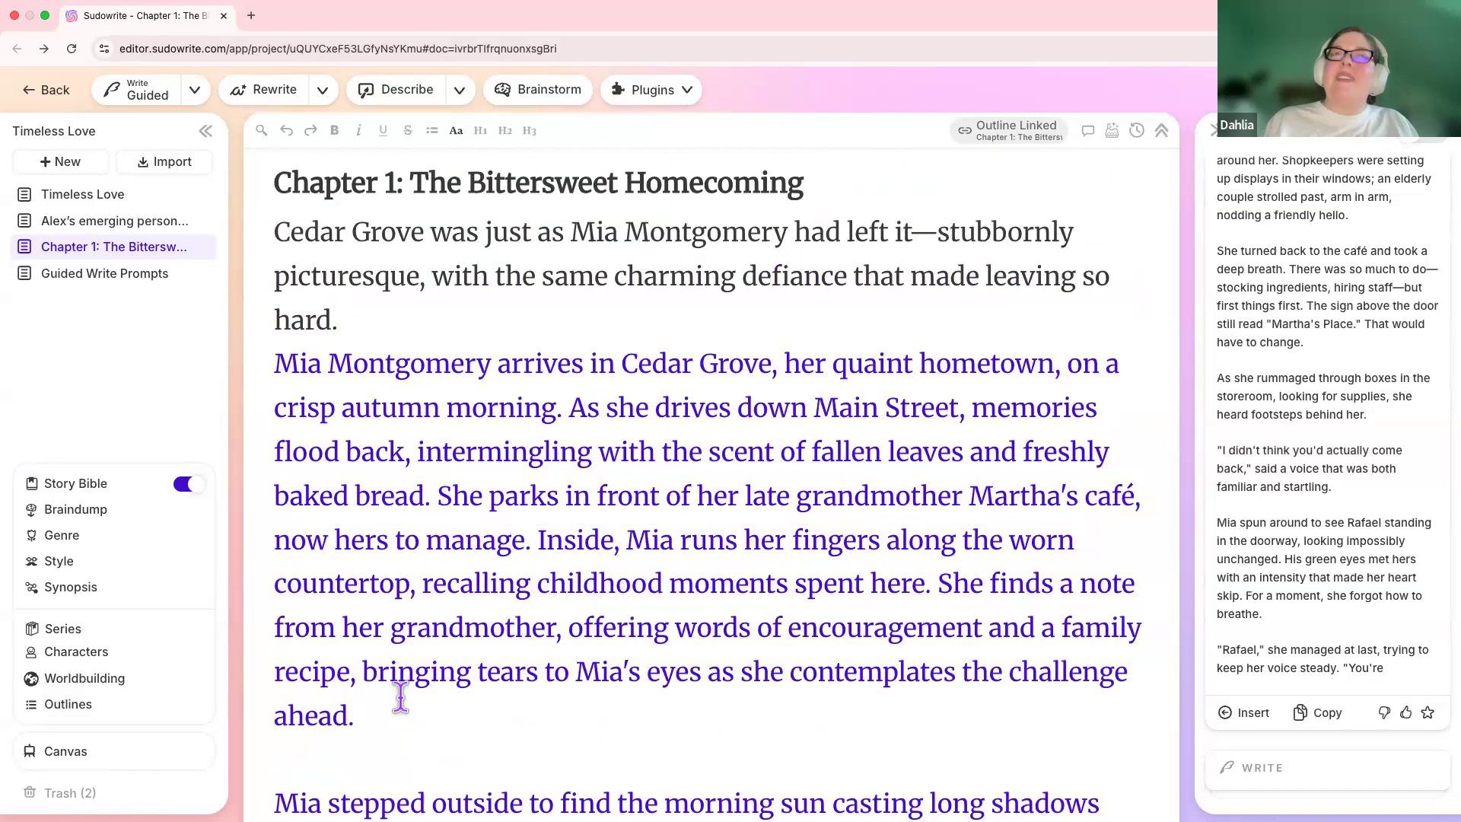
Check the Write settings and the tense specified in the Story Bible's Style section against the inserted opening paragraph
{"action": "triple_click", "coordinate": [274, 373]}
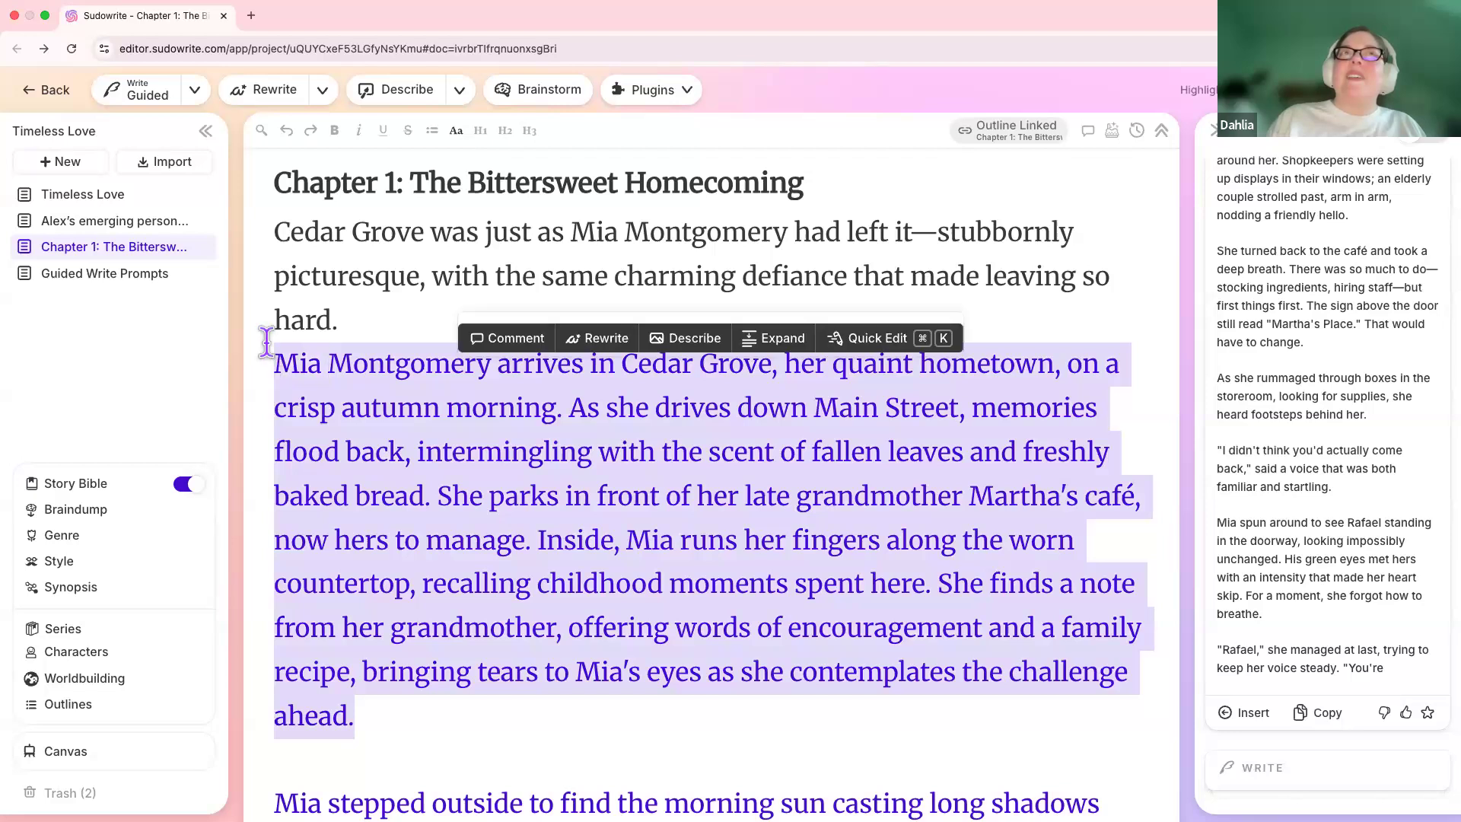
{"action": "left_click", "coordinate": [195, 91]}
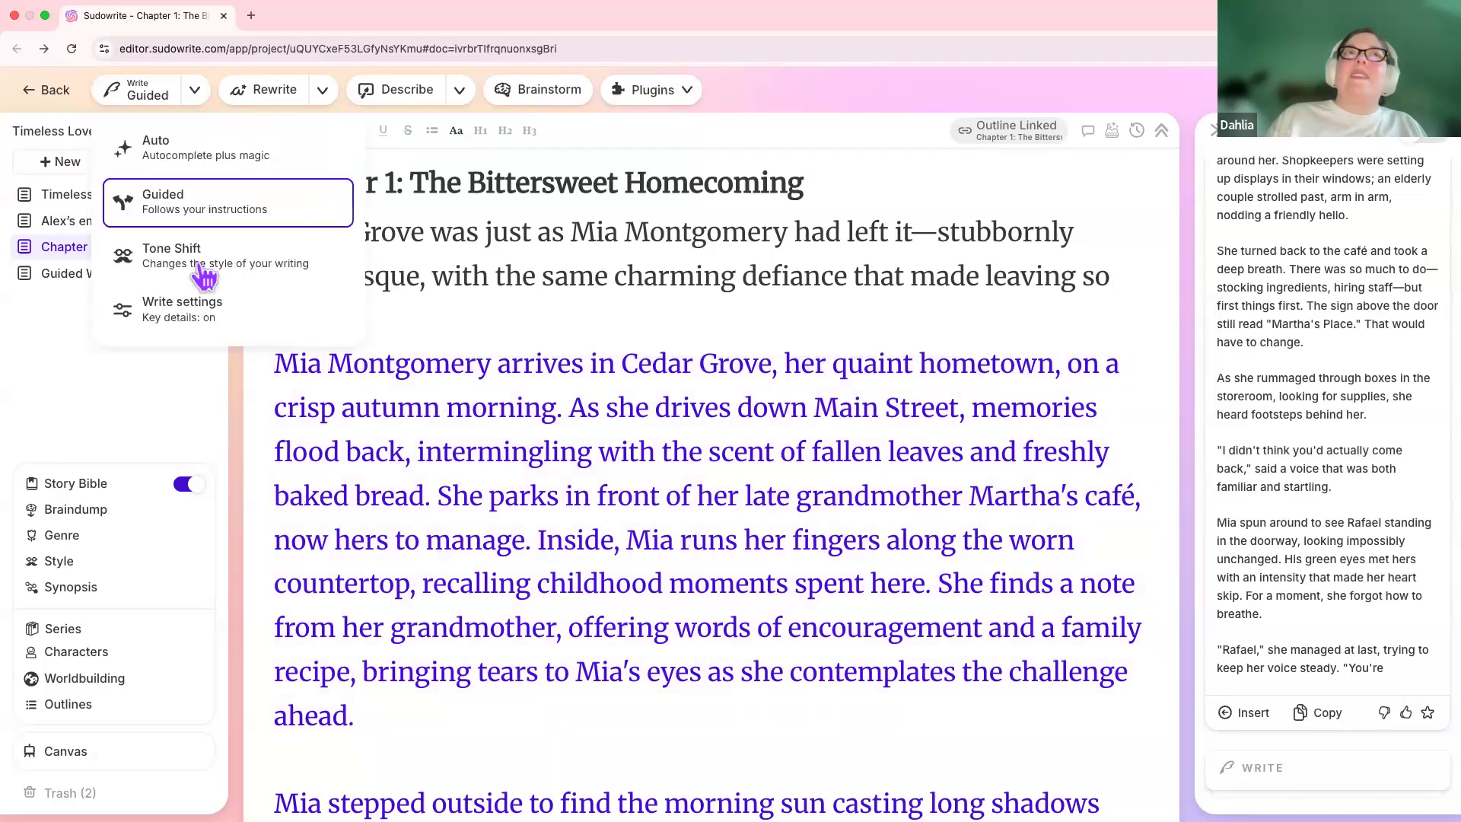
{"action": "left_click", "coordinate": [171, 313]}
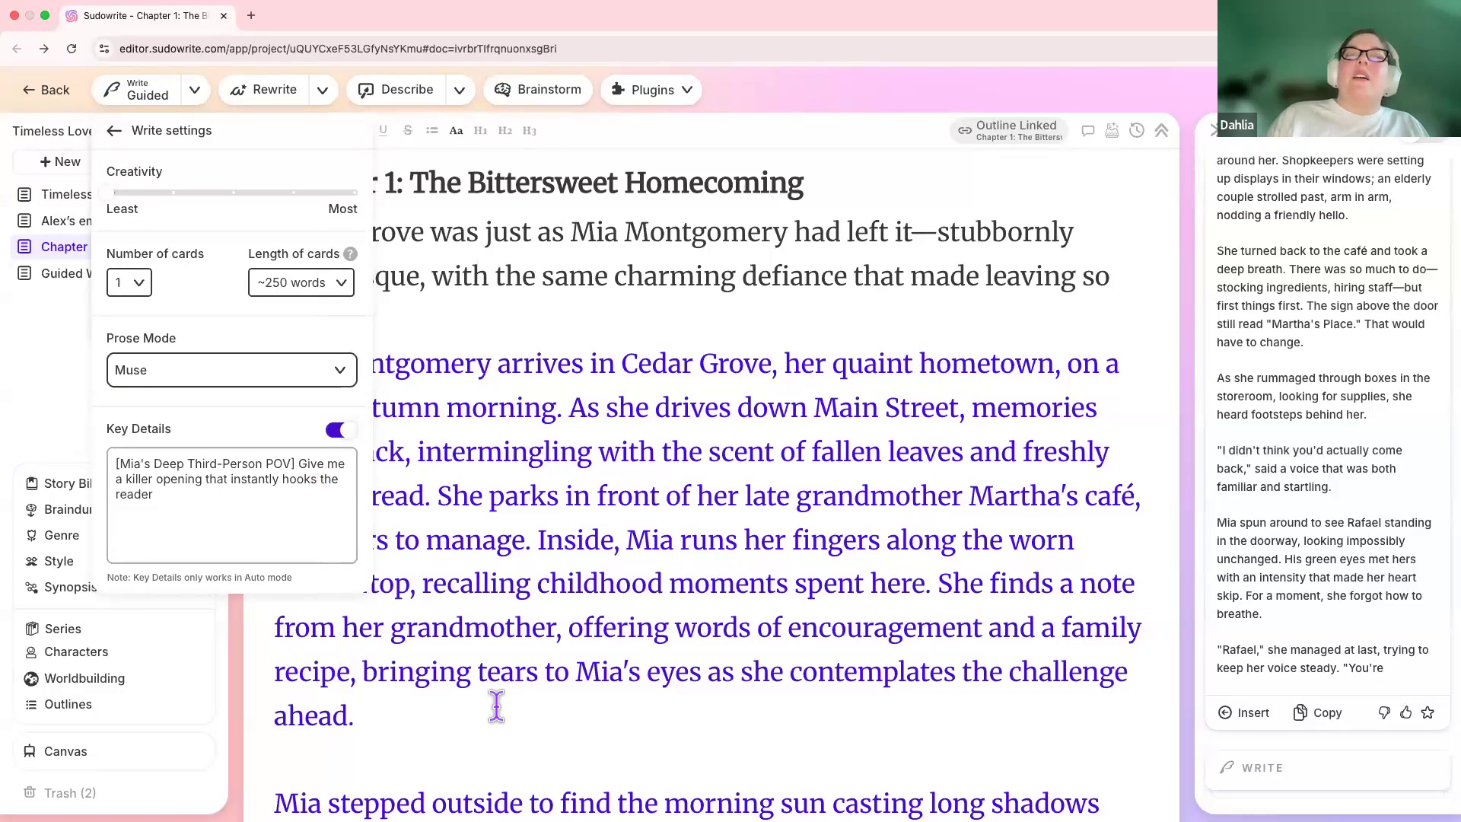
{"action": "scroll", "coordinate": [496, 706], "scroll_direction": "down", "scroll_amount": 2}
{"action": "scroll", "coordinate": [496, 709], "scroll_direction": "down", "scroll_amount": 10}
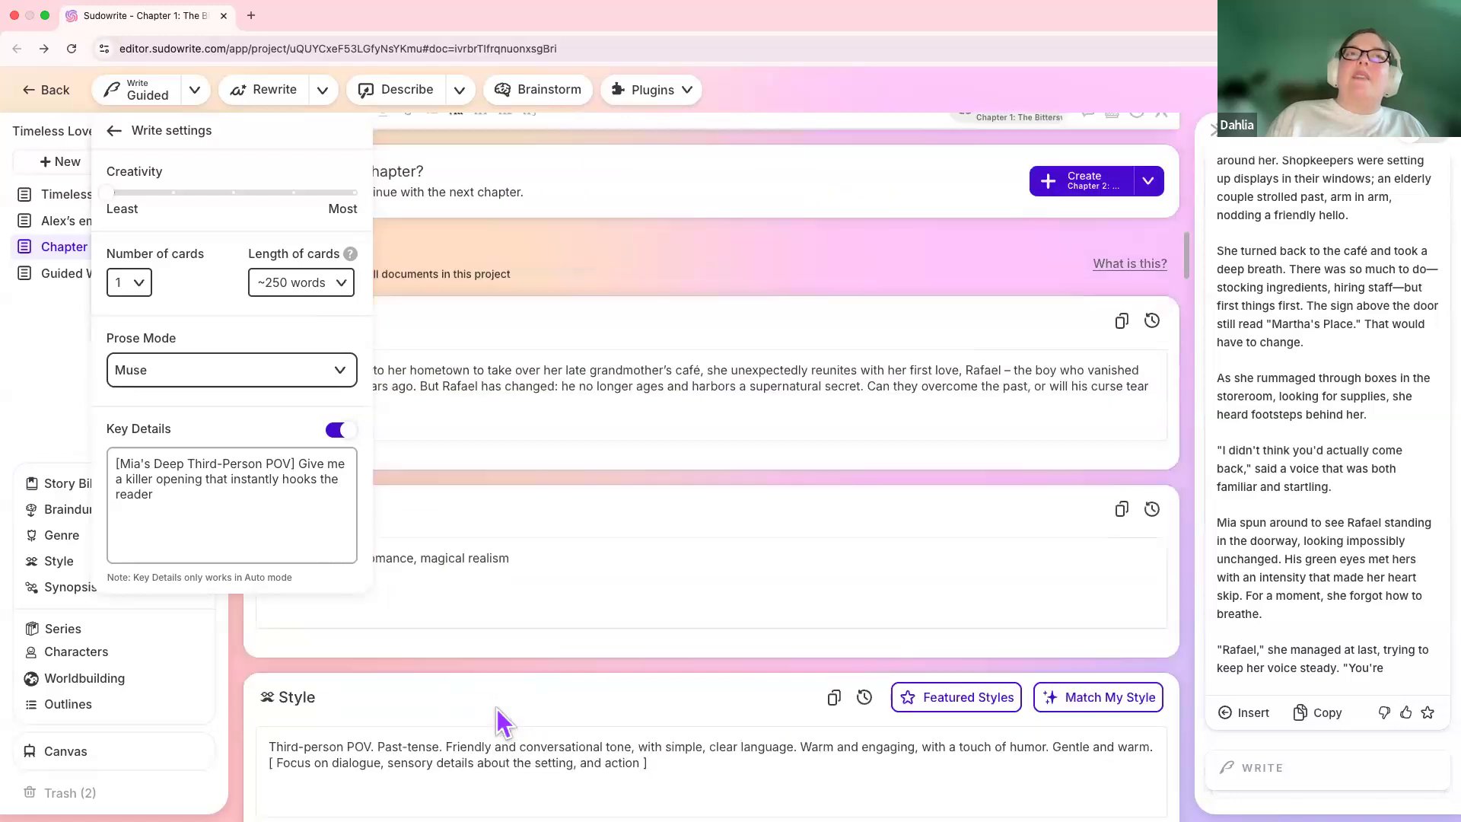
{"action": "left_click_drag", "start_coordinate": [376, 738], "coordinate": [440, 738]}
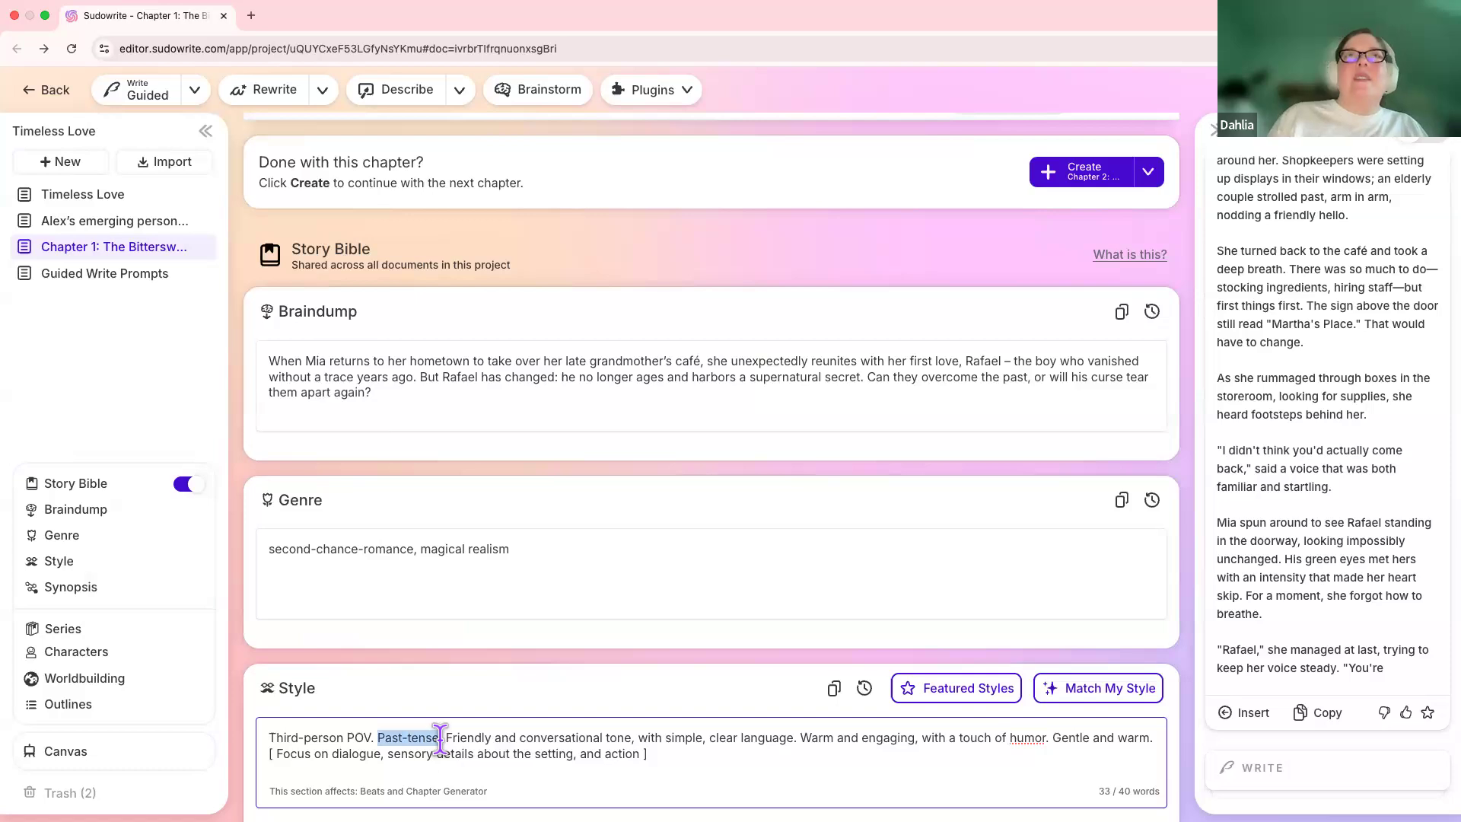
{"action": "scroll", "coordinate": [436, 734], "scroll_direction": "up", "scroll_amount": 10}
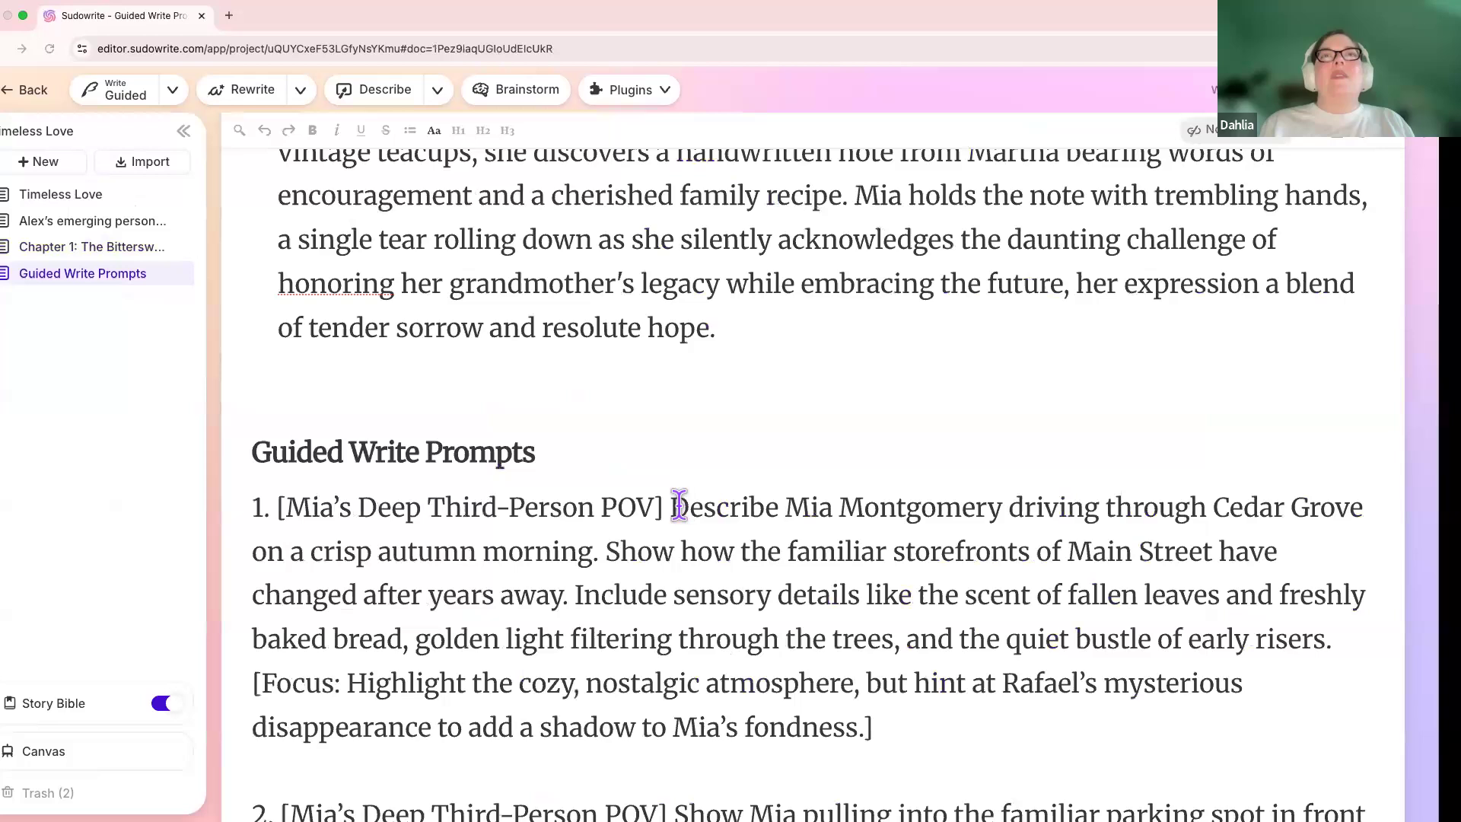
In the Guided Write Prompts document, add "Past-tense." after "Mia's Deep Third-Person POV." inside the opening bracket of prompt 1
{"action": "type", "text": "."}
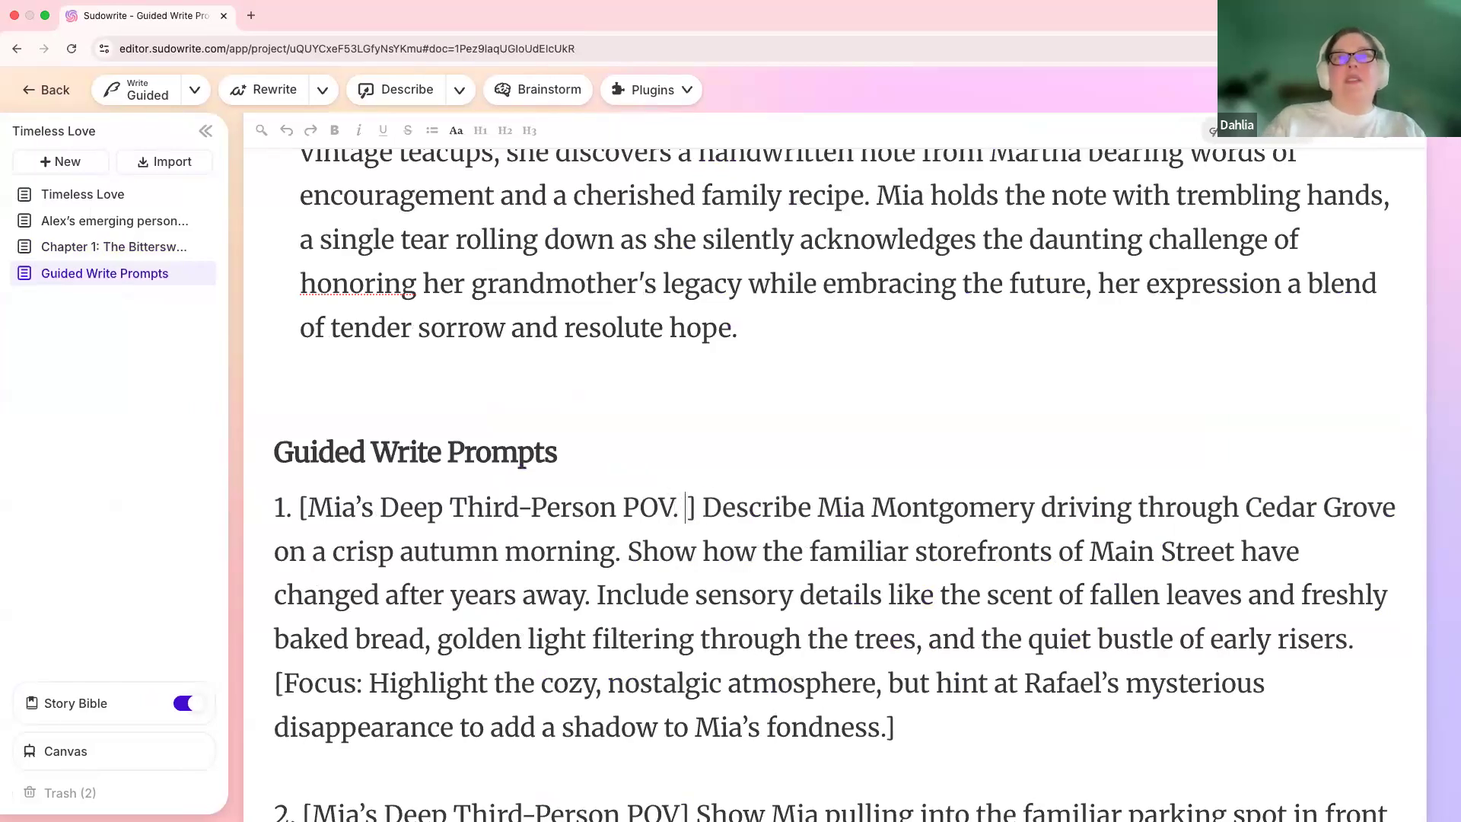
{"action": "type", "text": "Past-tense."}
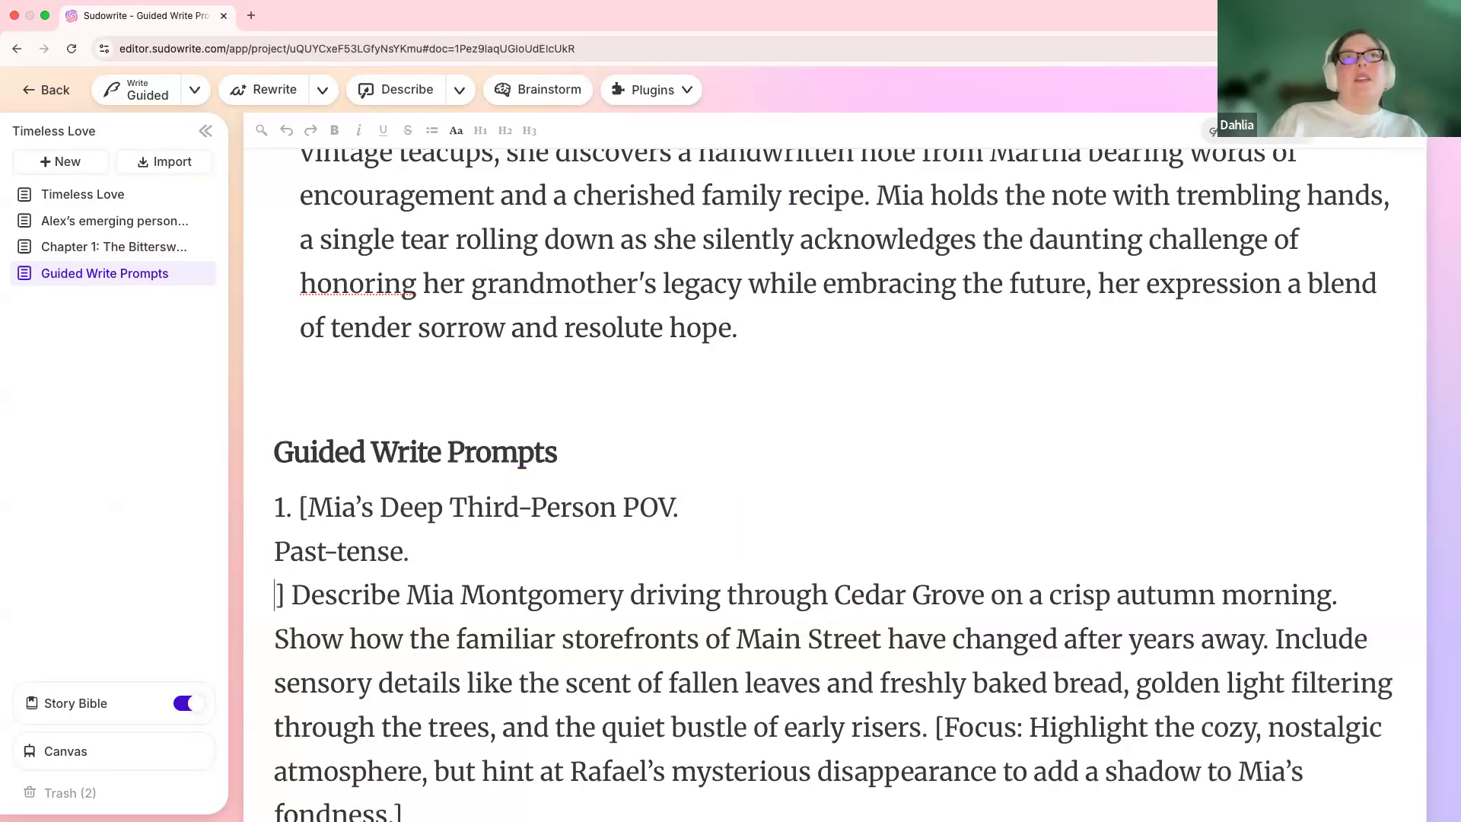
{"action": "key", "text": "BackSpace"}
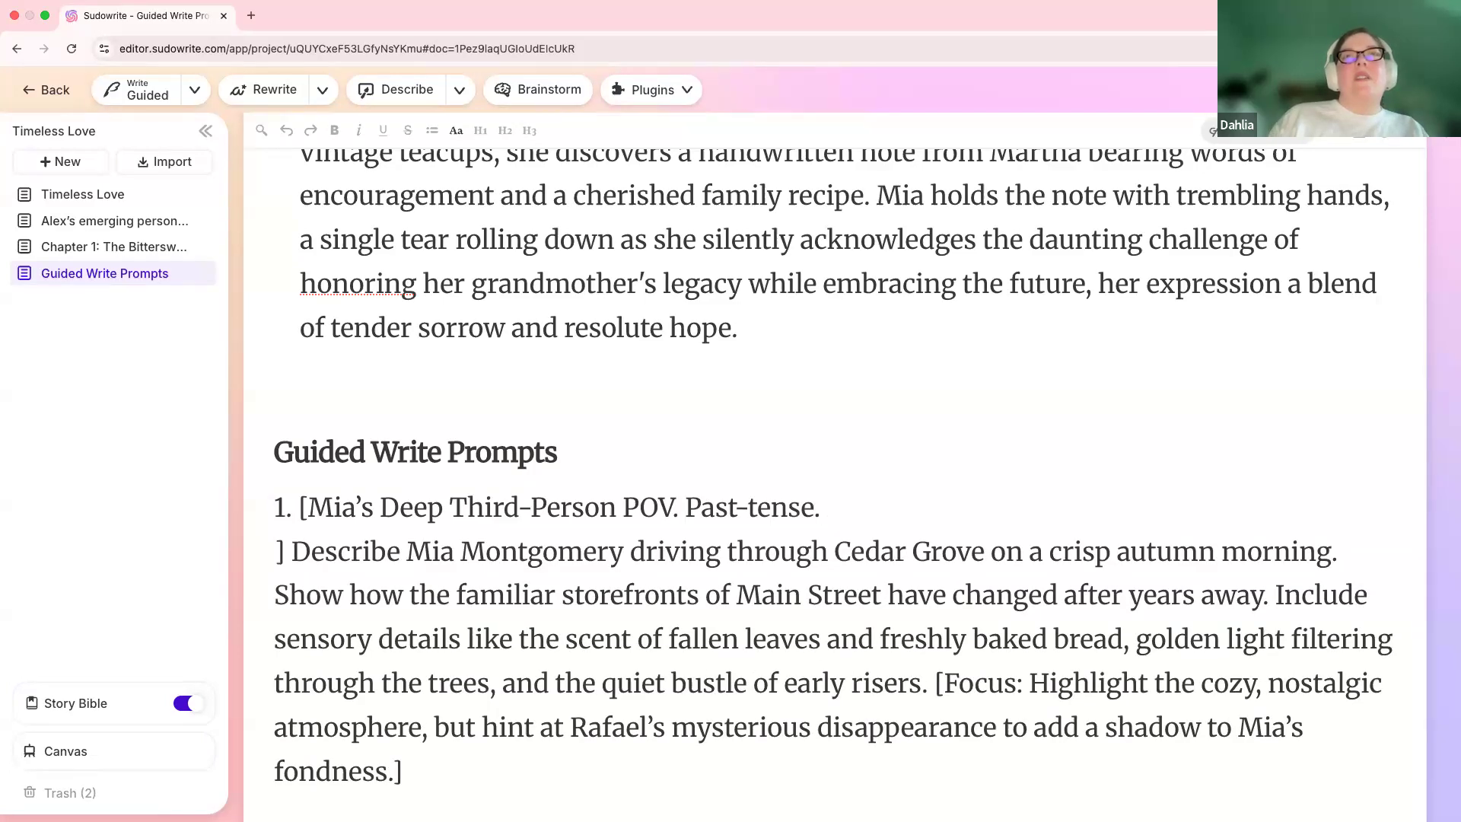
{"action": "key", "text": "BackSpace"}
Extend the opening bracket of prompt 1 with "Prefer Showing over telling" following the tense note
{"action": "type", "text": "Pres"}
{"action": "key", "text": "BackSpace"}
{"action": "type", "text": "fer Show"}
{"action": "key", "text": "BackSpace"}
{"action": "key", "text": "BackSpace"}
{"action": "key", "text": "BackSpace"}
{"action": "type", "text": "g"}
{"action": "key", "text": "BackSpace"}
{"action": "type", "text": "howing ofer] Describe Mia"}
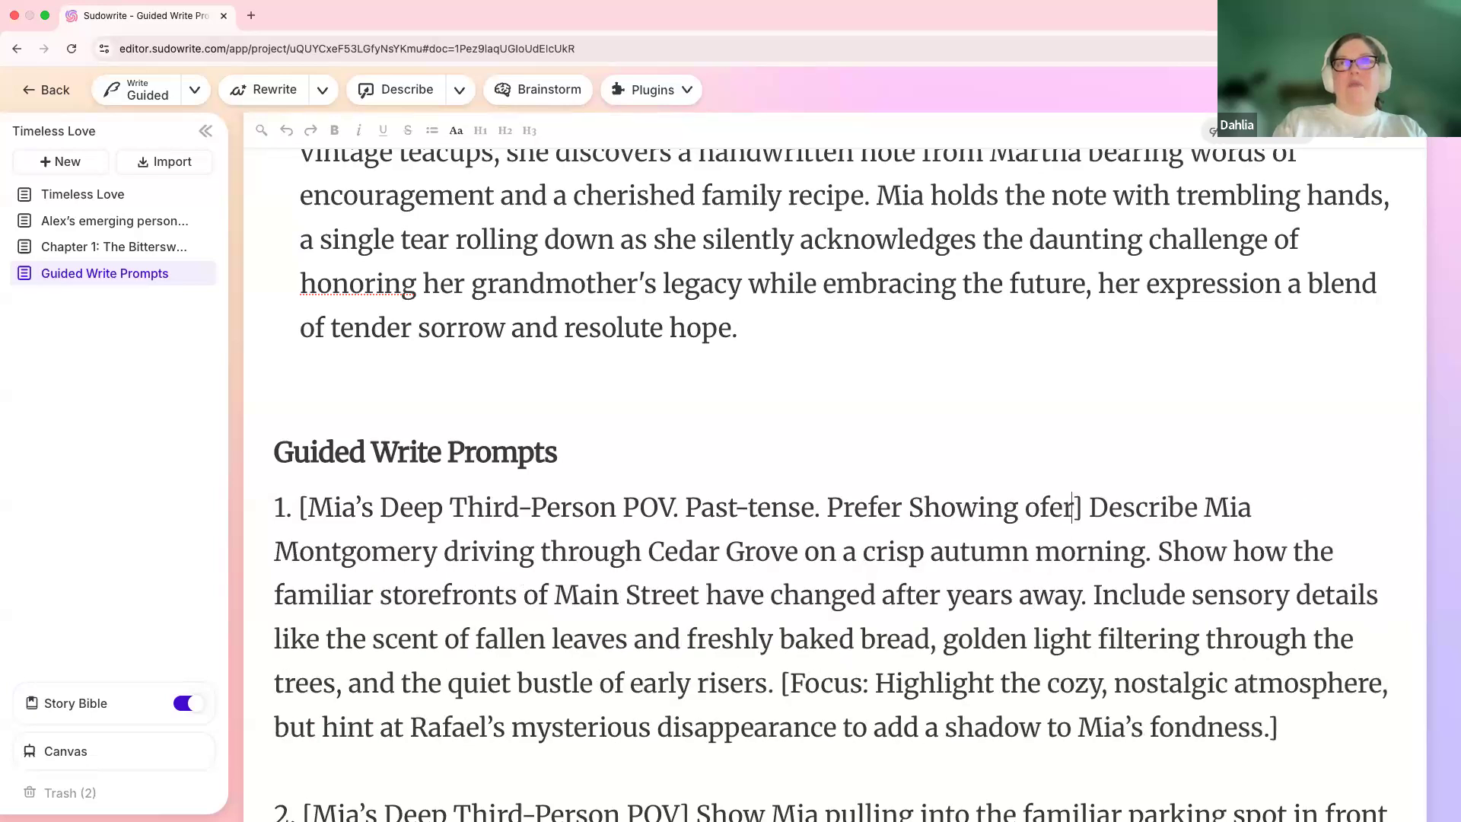
{"action": "key", "text": "BackSpace"}
{"action": "key", "text": "BackSpace"}
{"action": "key", "text": "BackSpace"}
{"action": "type", "text": "ver tell"}
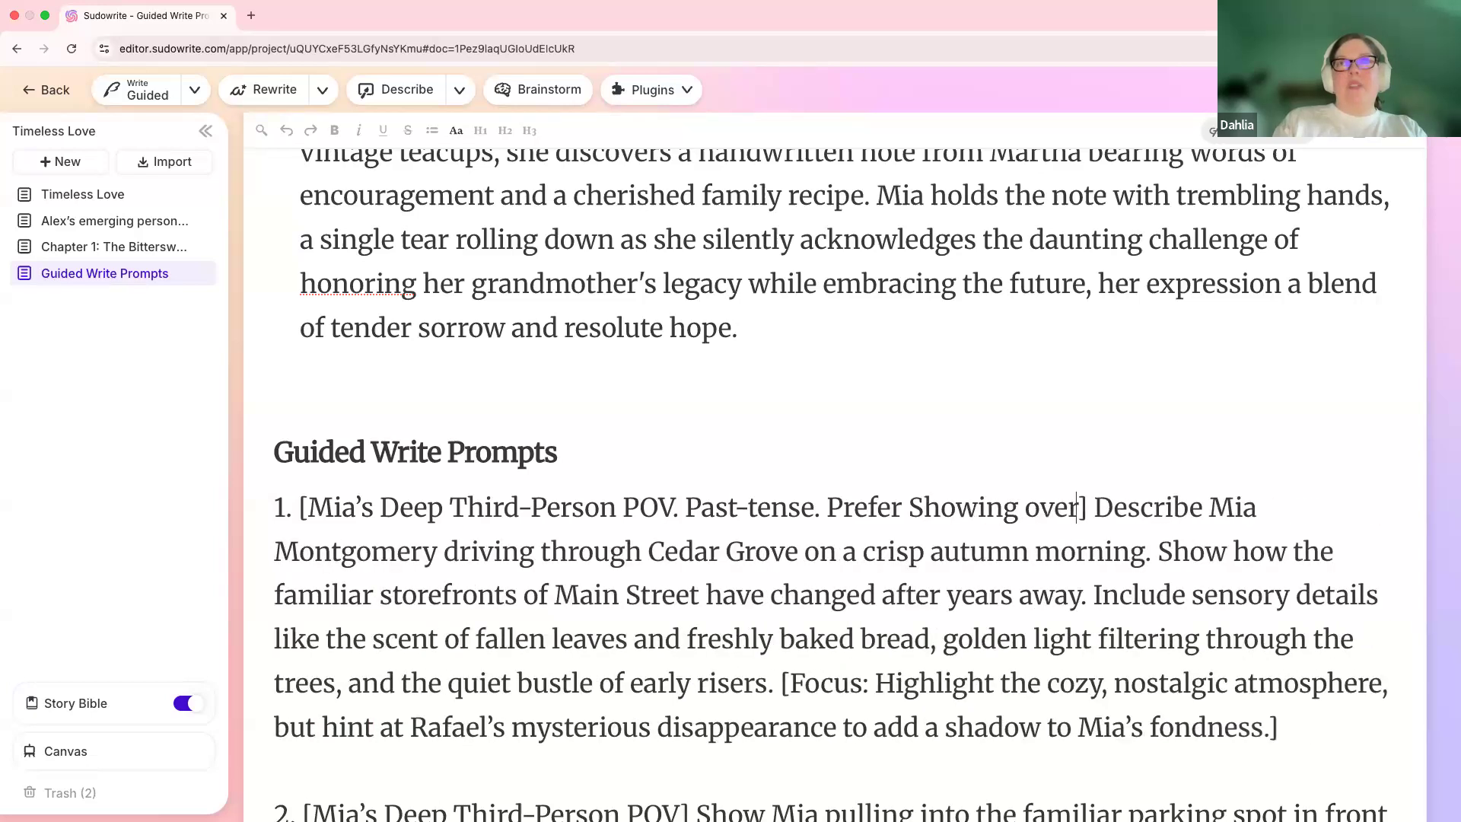
{"action": "type", "text": "ing"}
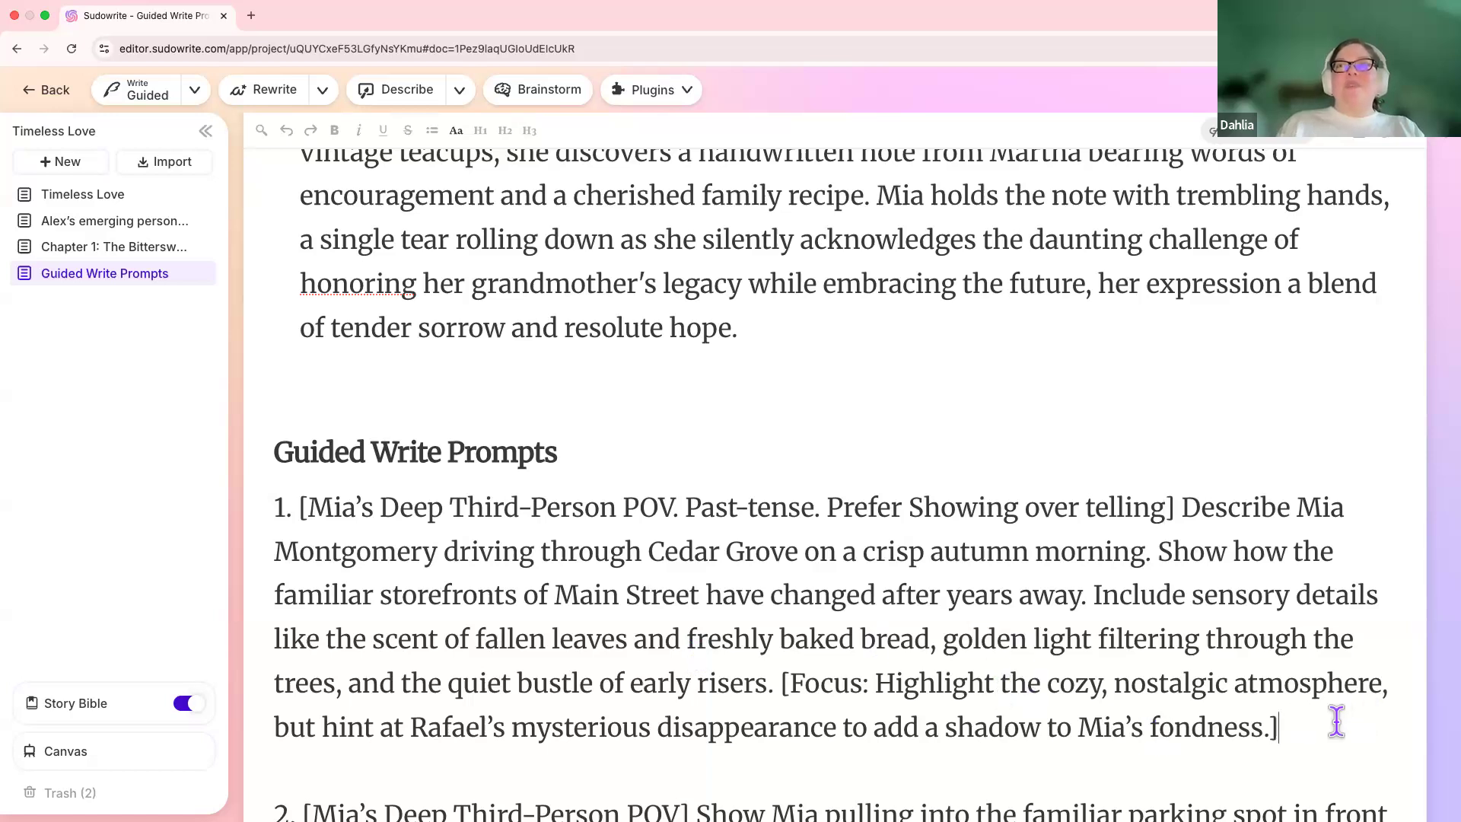
Replace "Describe" with "Show" in prompt 1 and copy the whole prompt without its number
{"action": "left_click", "coordinate": [552, 594], "text": "shift"}
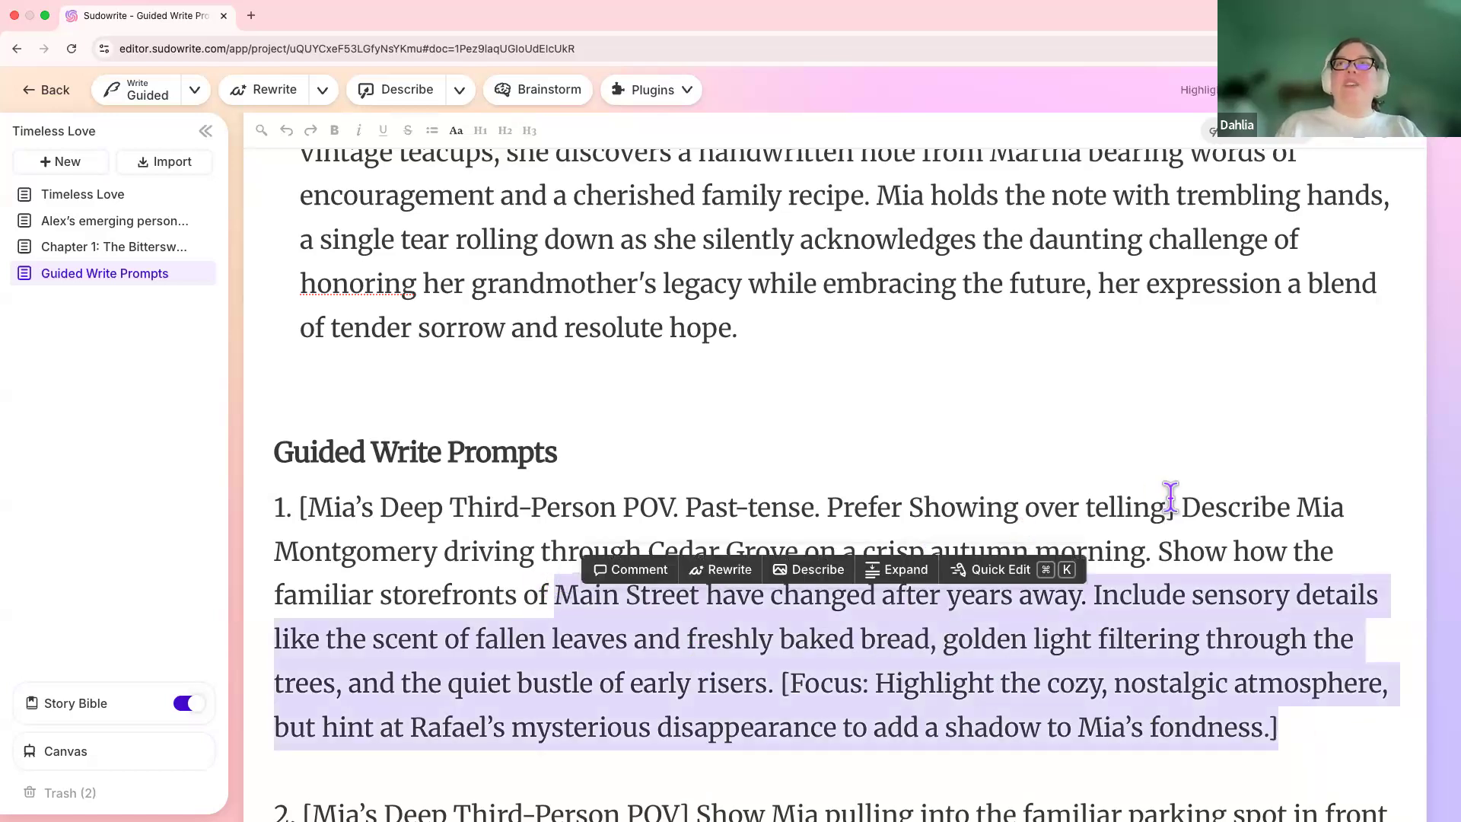
{"action": "left_click", "coordinate": [1200, 506]}
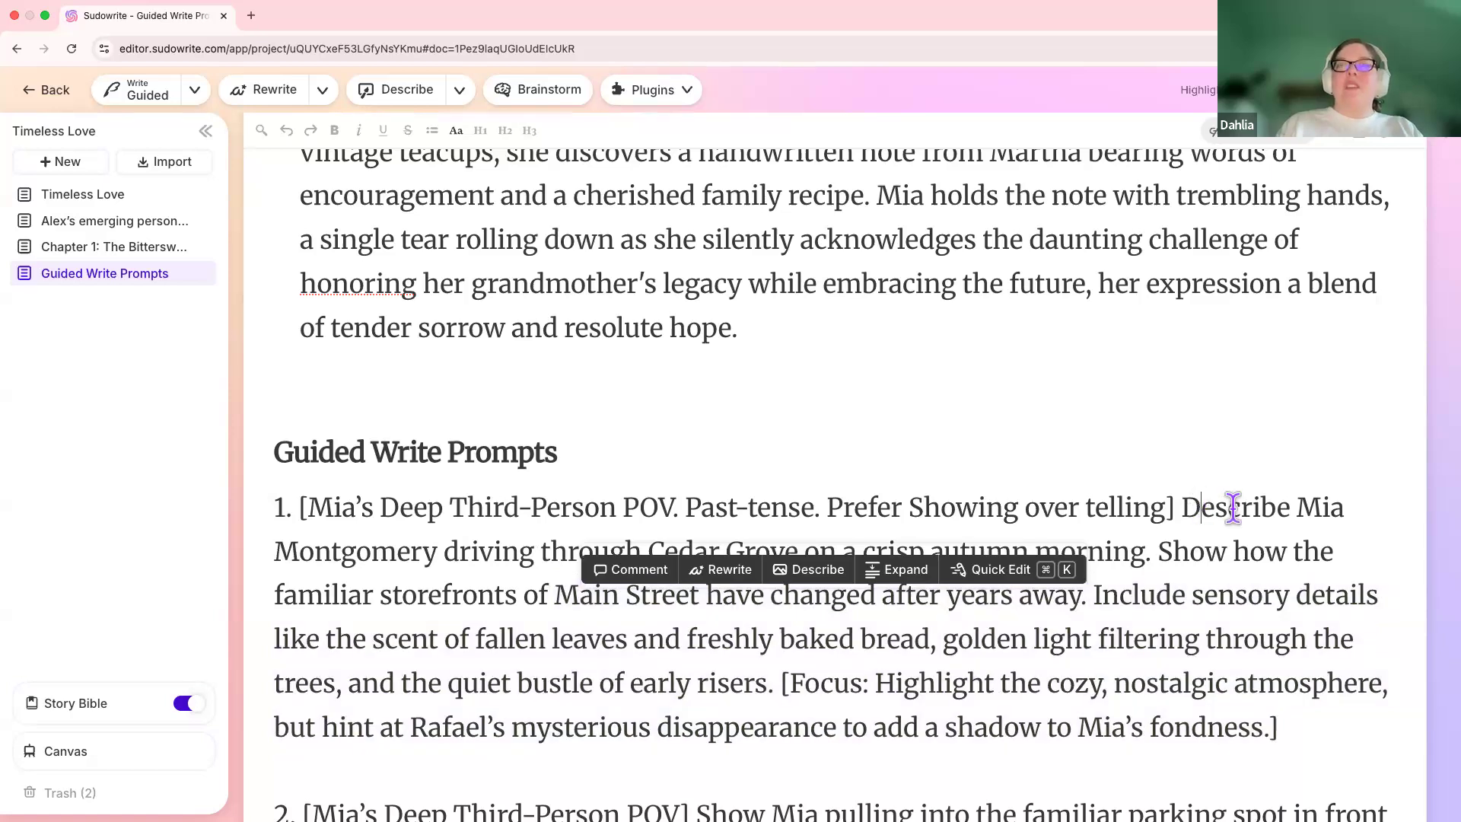
{"action": "double_click", "coordinate": [1232, 508]}
{"action": "type", "text": "Show"}
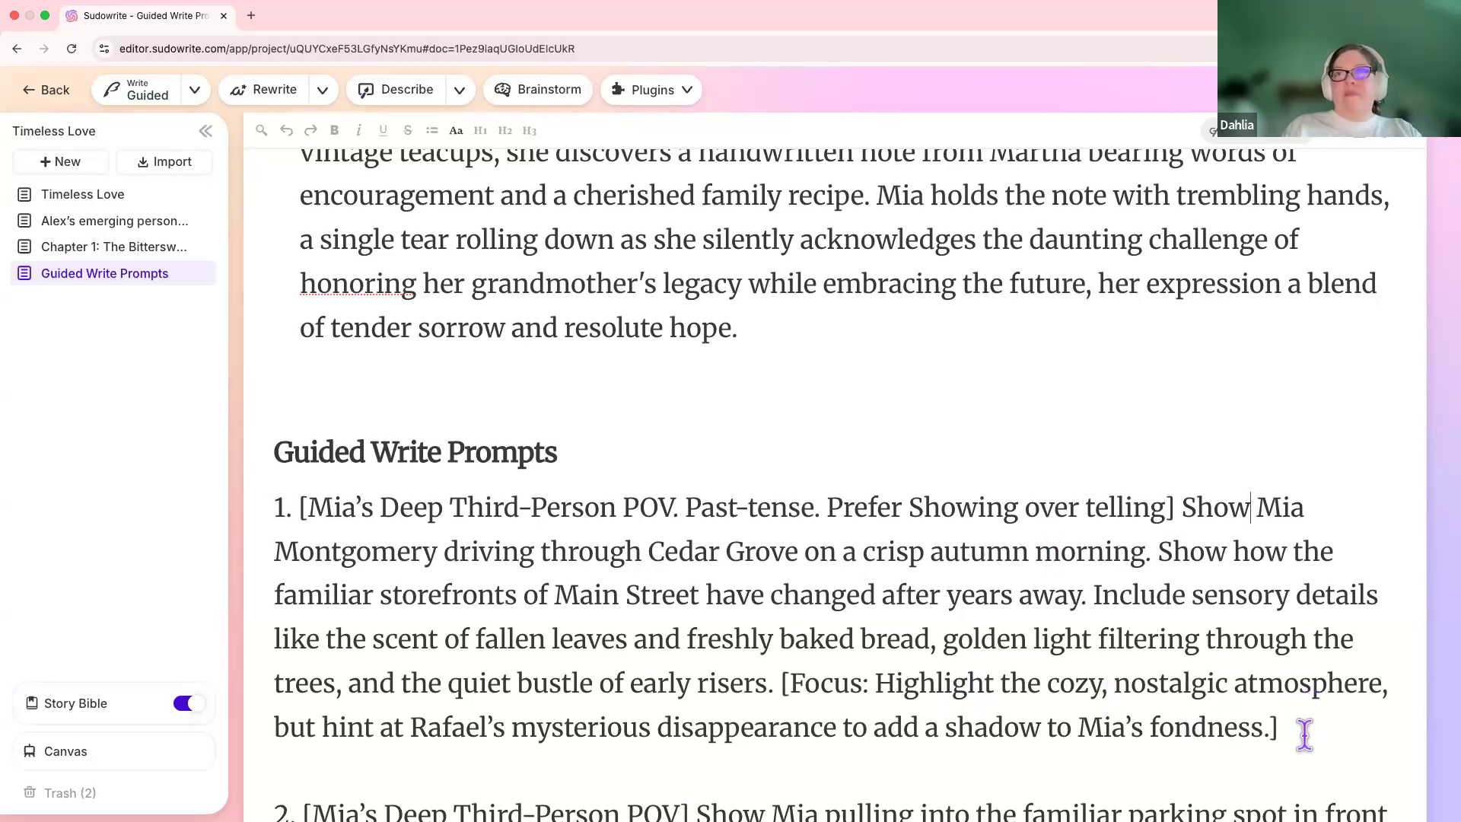
{"action": "left_click_drag", "start_coordinate": [1285, 729], "coordinate": [296, 507]}
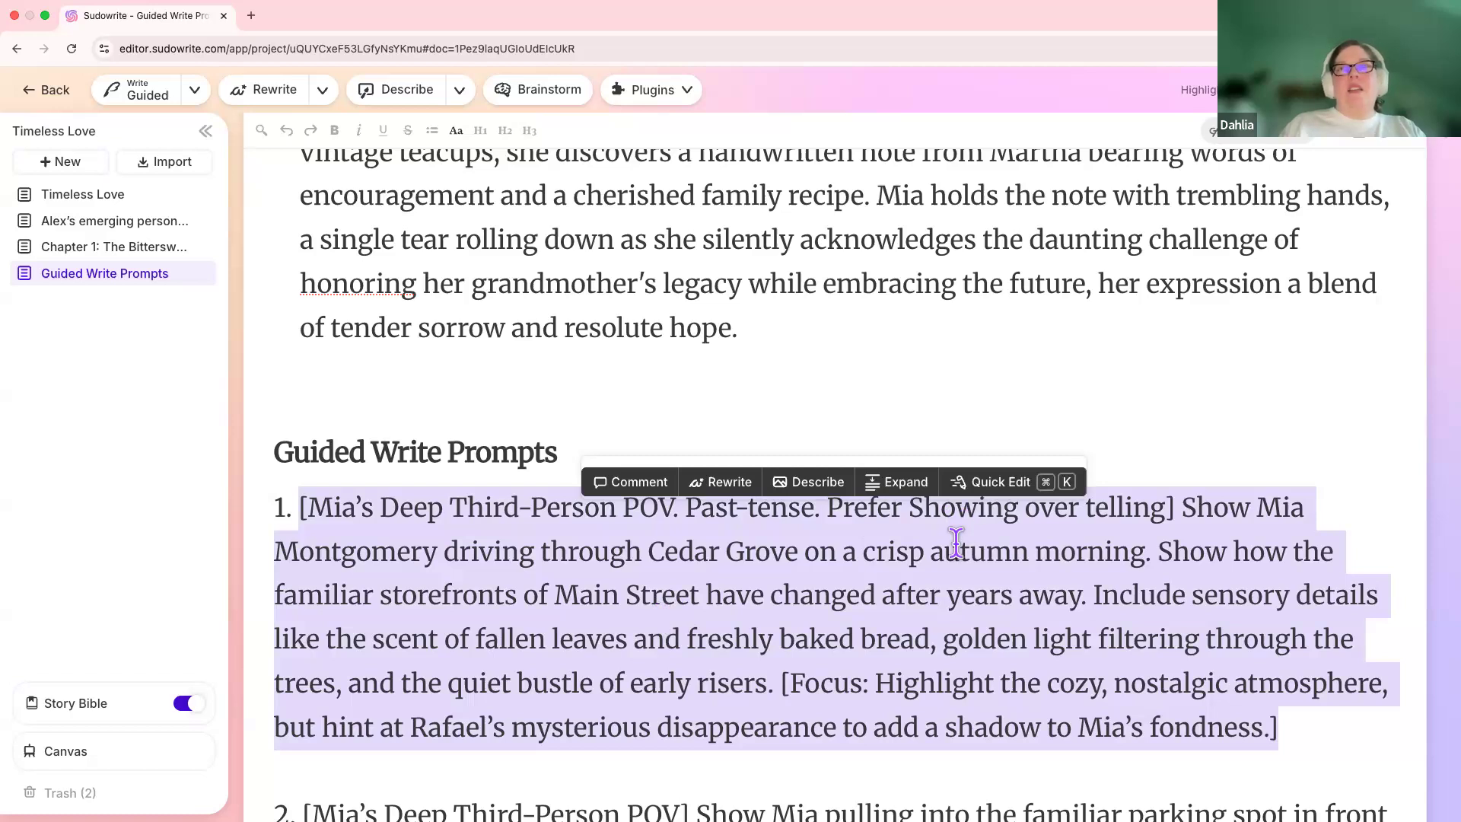
{"action": "left_click", "coordinate": [920, 584]}
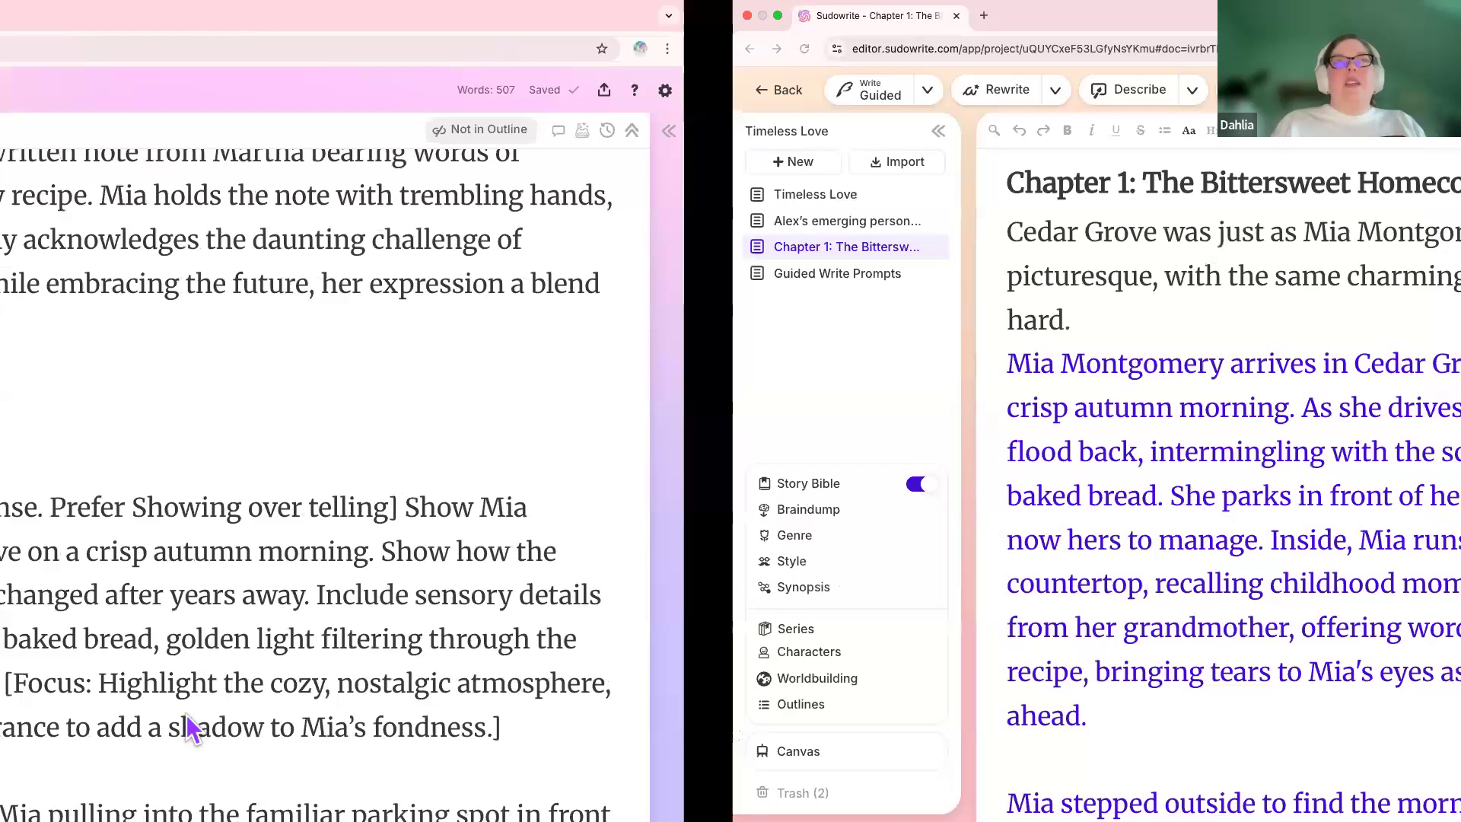
Delete the inserted generated passage from Chapter 1, keeping the title and the opening sentence that ends in "hard."
{"action": "left_click", "coordinate": [275, 368]}
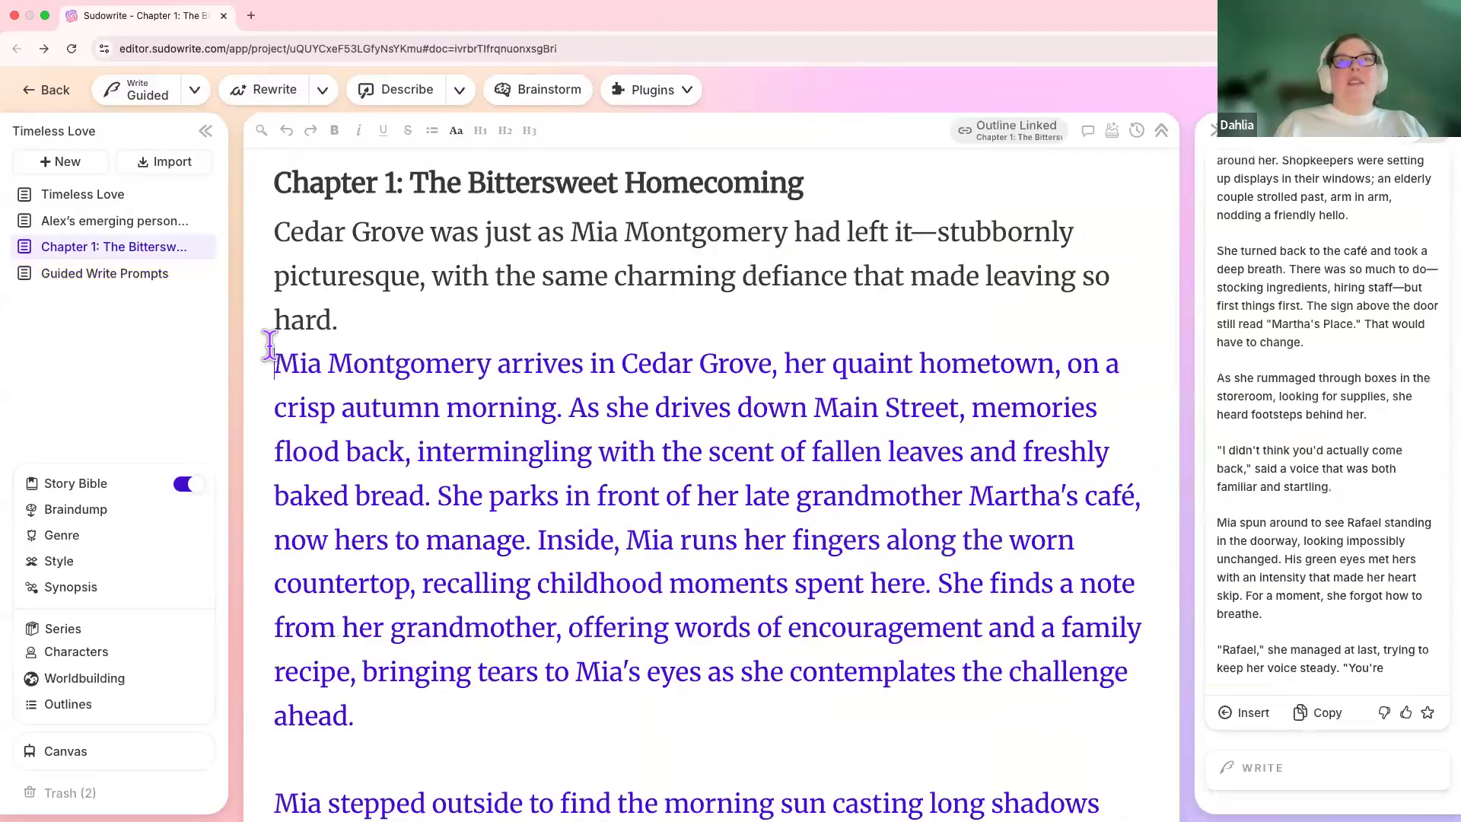
{"action": "left_click", "coordinate": [370, 717], "text": "shift"}
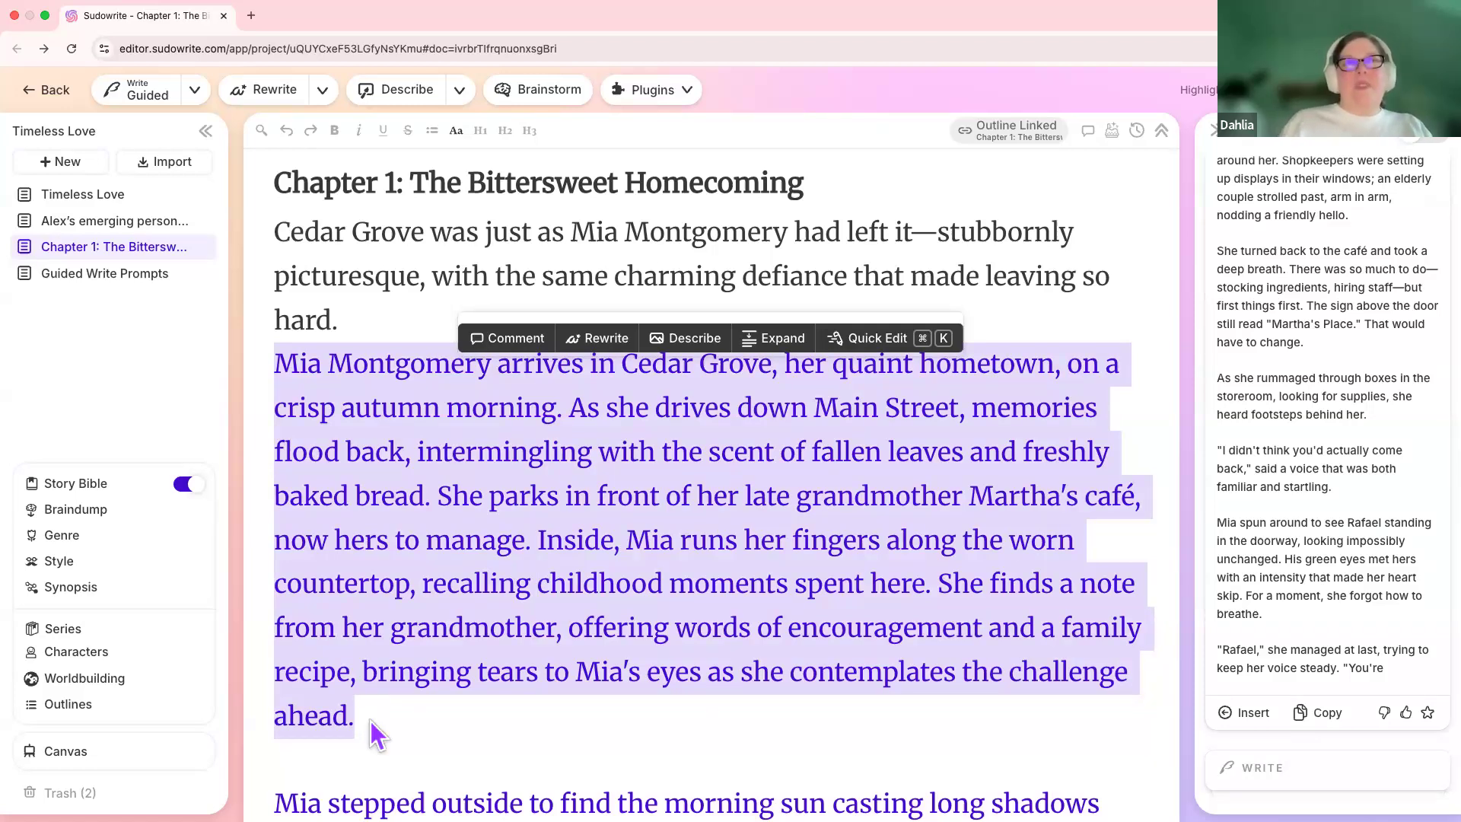
{"action": "key", "text": "super+shift+Down"}
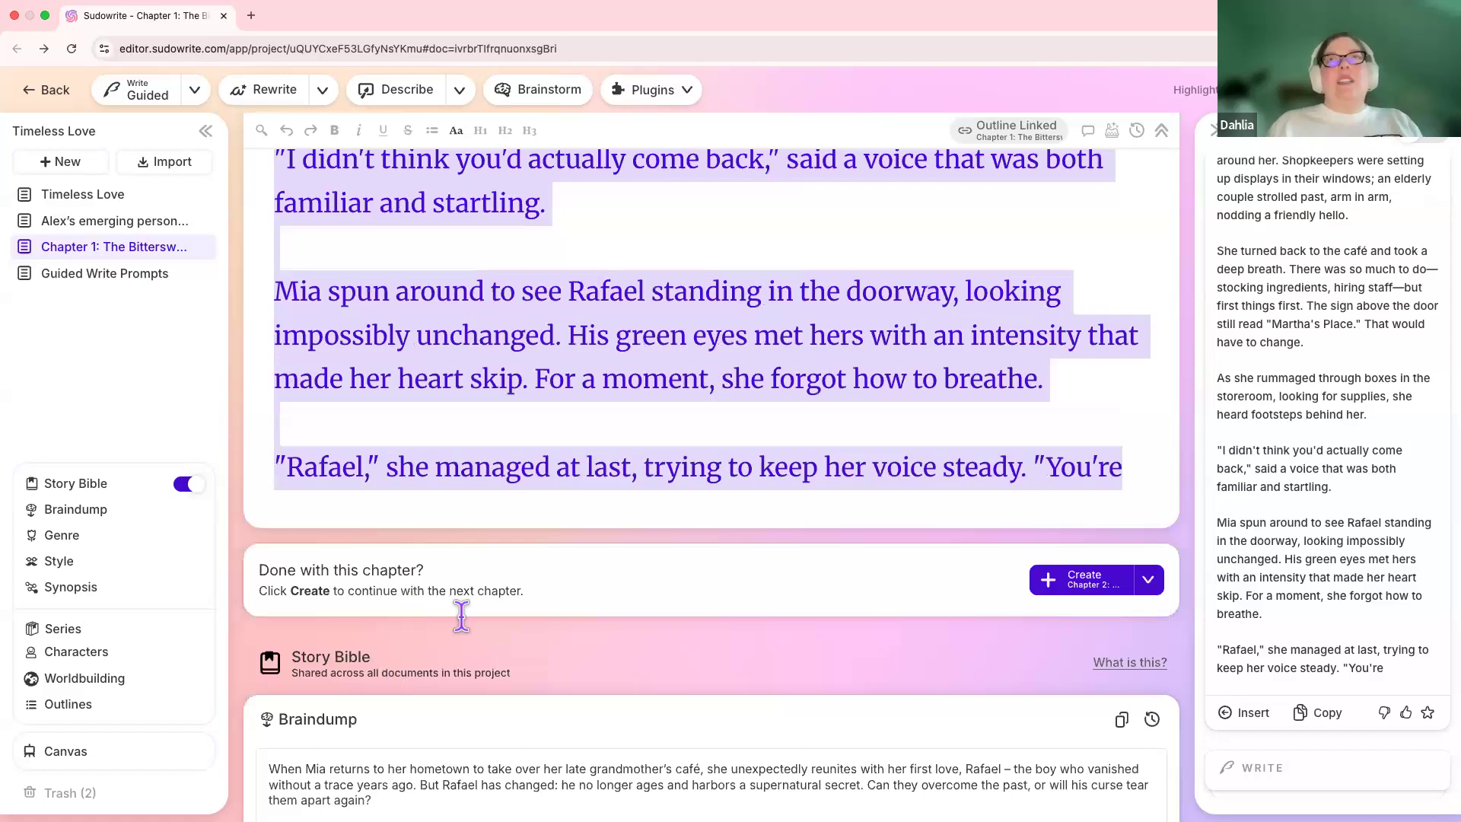
{"action": "key", "text": "BackSpace"}
{"action": "scroll", "coordinate": [466, 629], "scroll_direction": "up", "scroll_amount": 10}
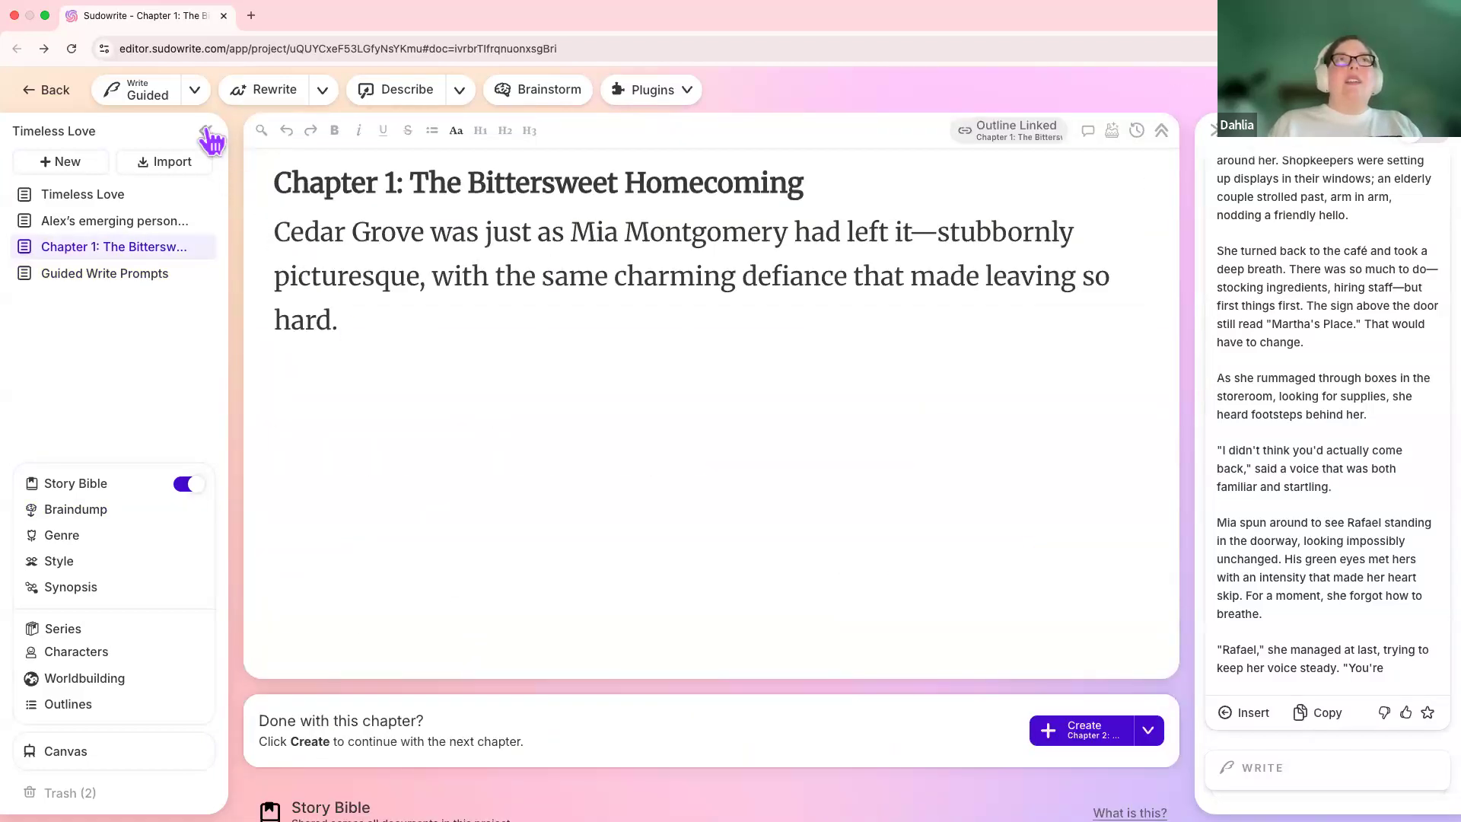
Replace the Guided Write instructions for Chapter 1 with the copied, revised prompt 1
{"action": "left_click", "coordinate": [196, 91]}
{"action": "left_click", "coordinate": [210, 217]}
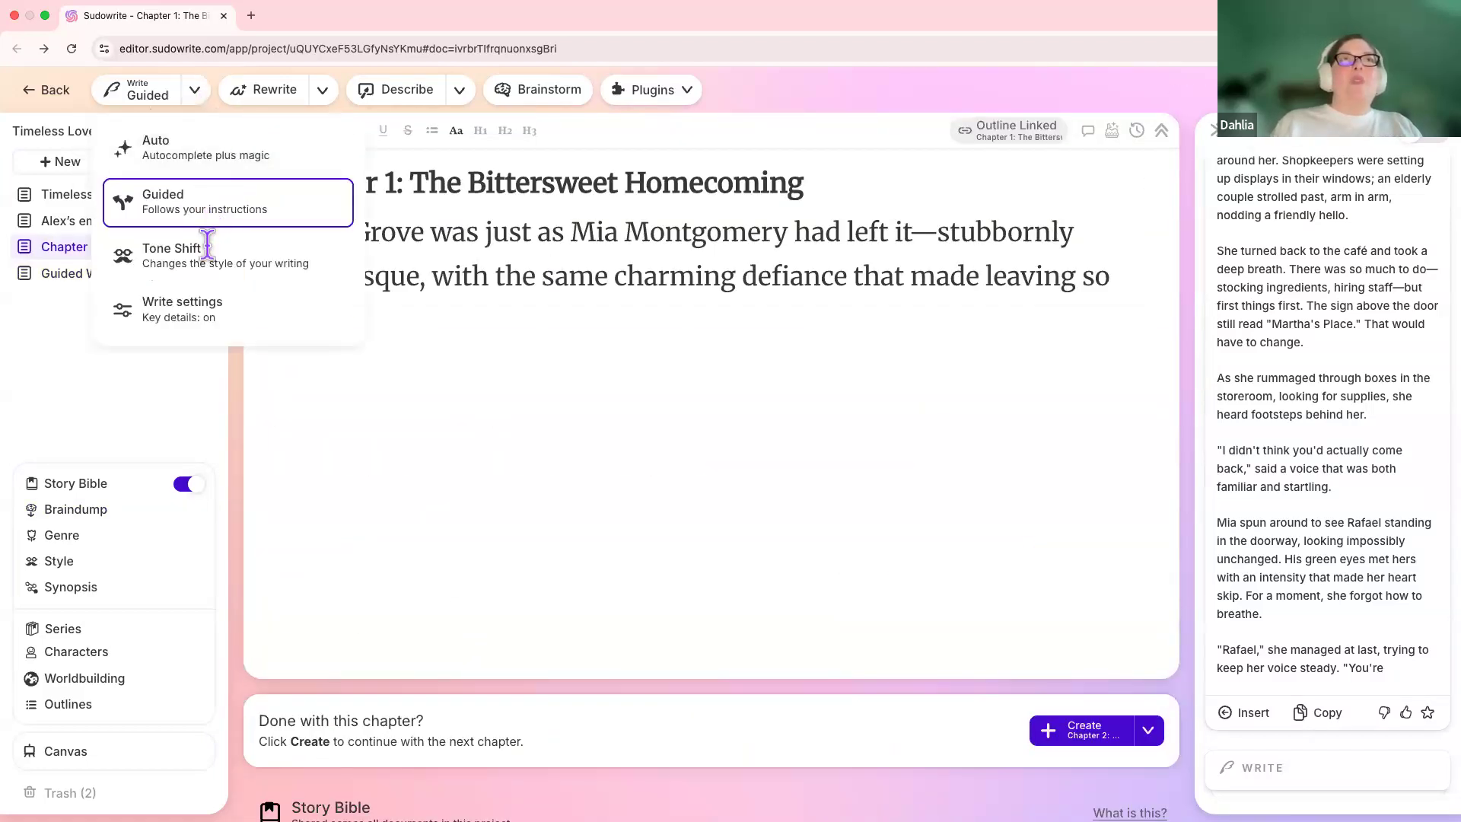
{"action": "left_click", "coordinate": [207, 286]}
{"action": "key", "text": "super+a"}
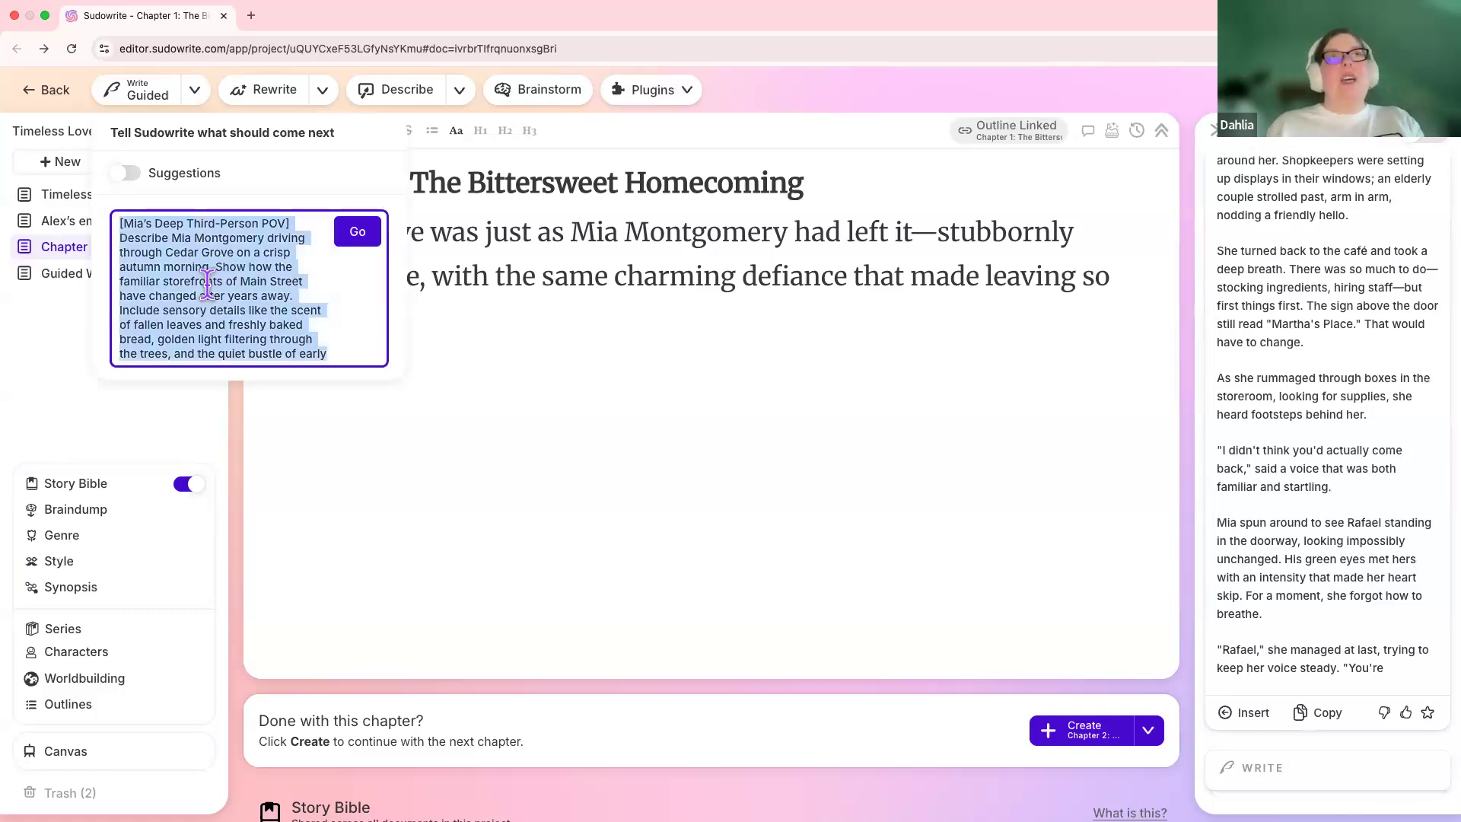
{"action": "key", "text": "super+v"}
{"action": "scroll", "coordinate": [242, 278], "scroll_direction": "up", "scroll_amount": 5}
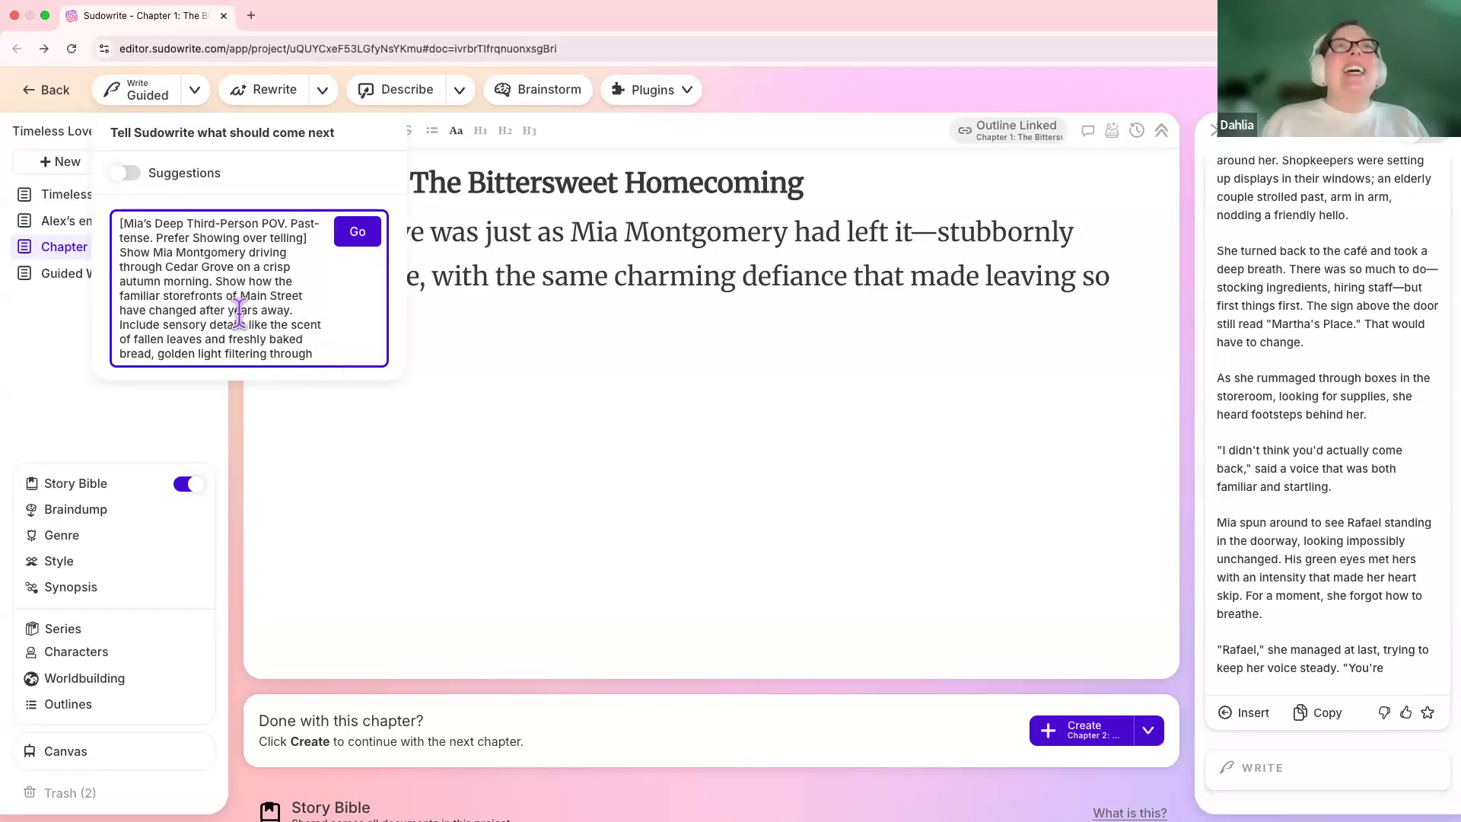
Check the pasted instructions through to the Focus note and generate a new Guided Write passage from them
{"action": "scroll", "coordinate": [239, 312], "scroll_direction": "down", "scroll_amount": 2}
{"action": "scroll", "coordinate": [239, 308], "scroll_direction": "up", "scroll_amount": 3}
{"action": "scroll", "coordinate": [238, 304], "scroll_direction": "down", "scroll_amount": 1}
{"action": "scroll", "coordinate": [239, 304], "scroll_direction": "up", "scroll_amount": 1}
{"action": "scroll", "coordinate": [237, 298], "scroll_direction": "down", "scroll_amount": 3}
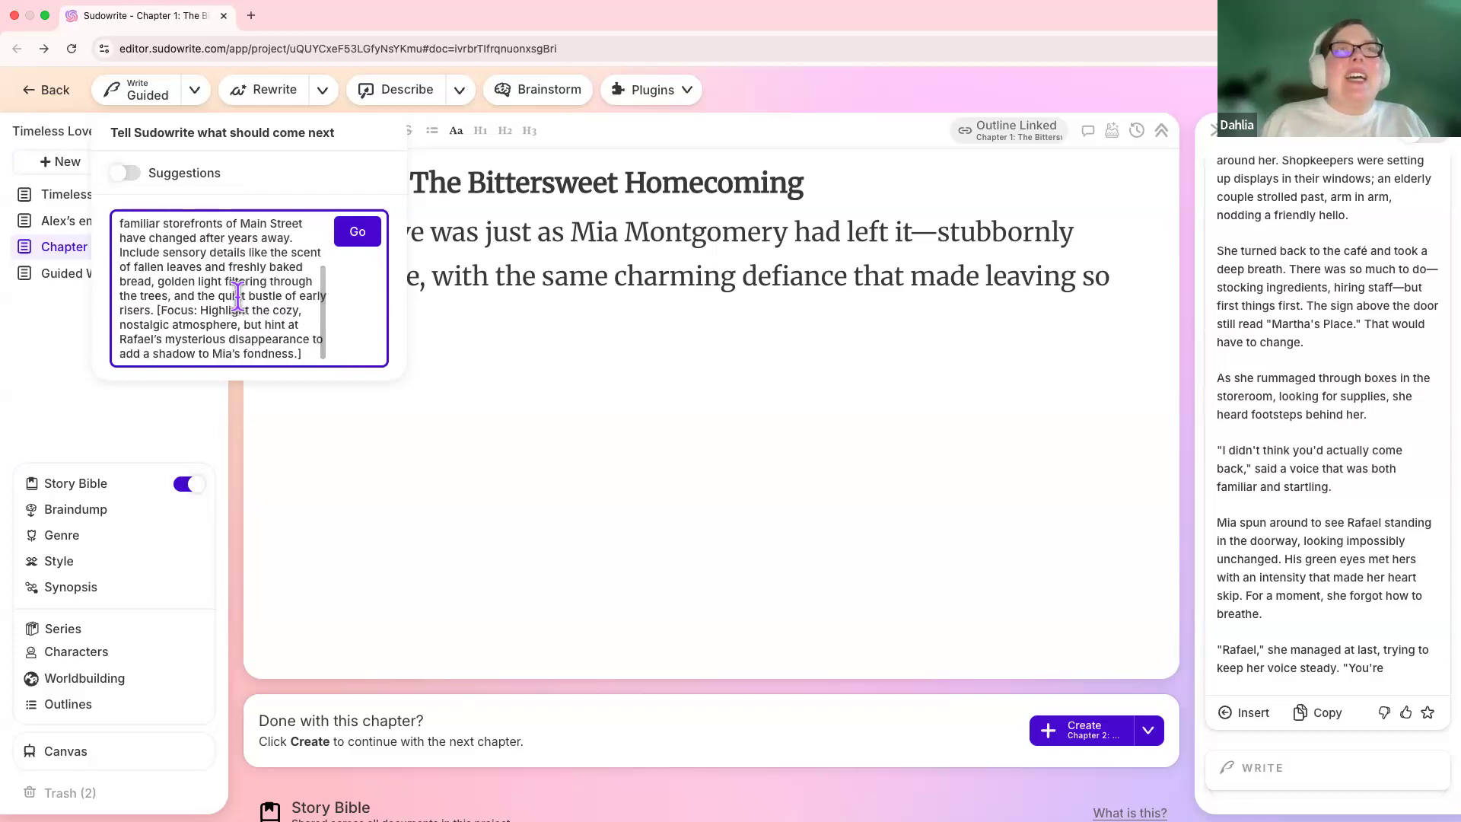
{"action": "scroll", "coordinate": [267, 292], "scroll_direction": "up", "scroll_amount": 3}
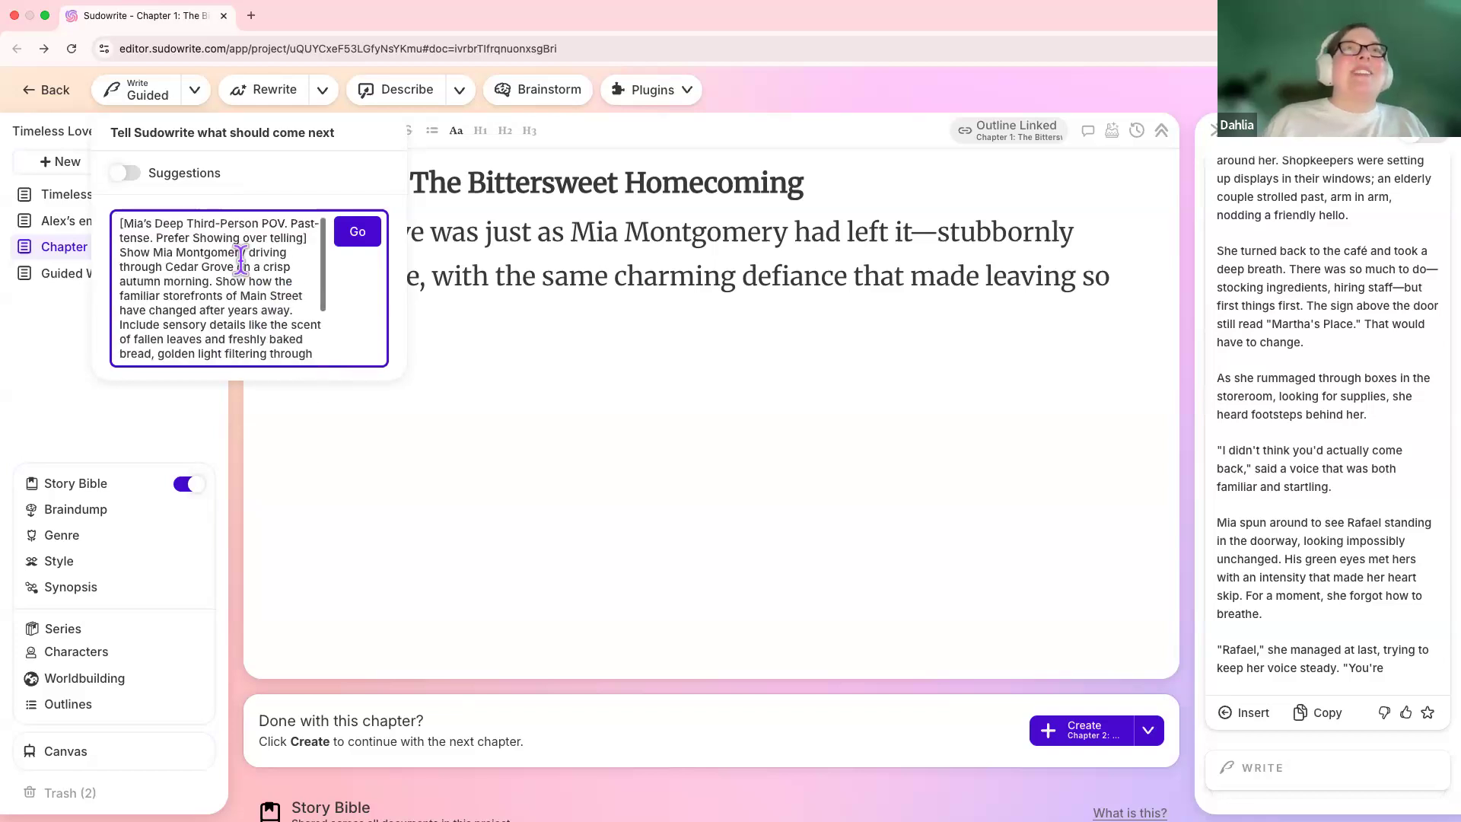
{"action": "left_click", "coordinate": [358, 239]}
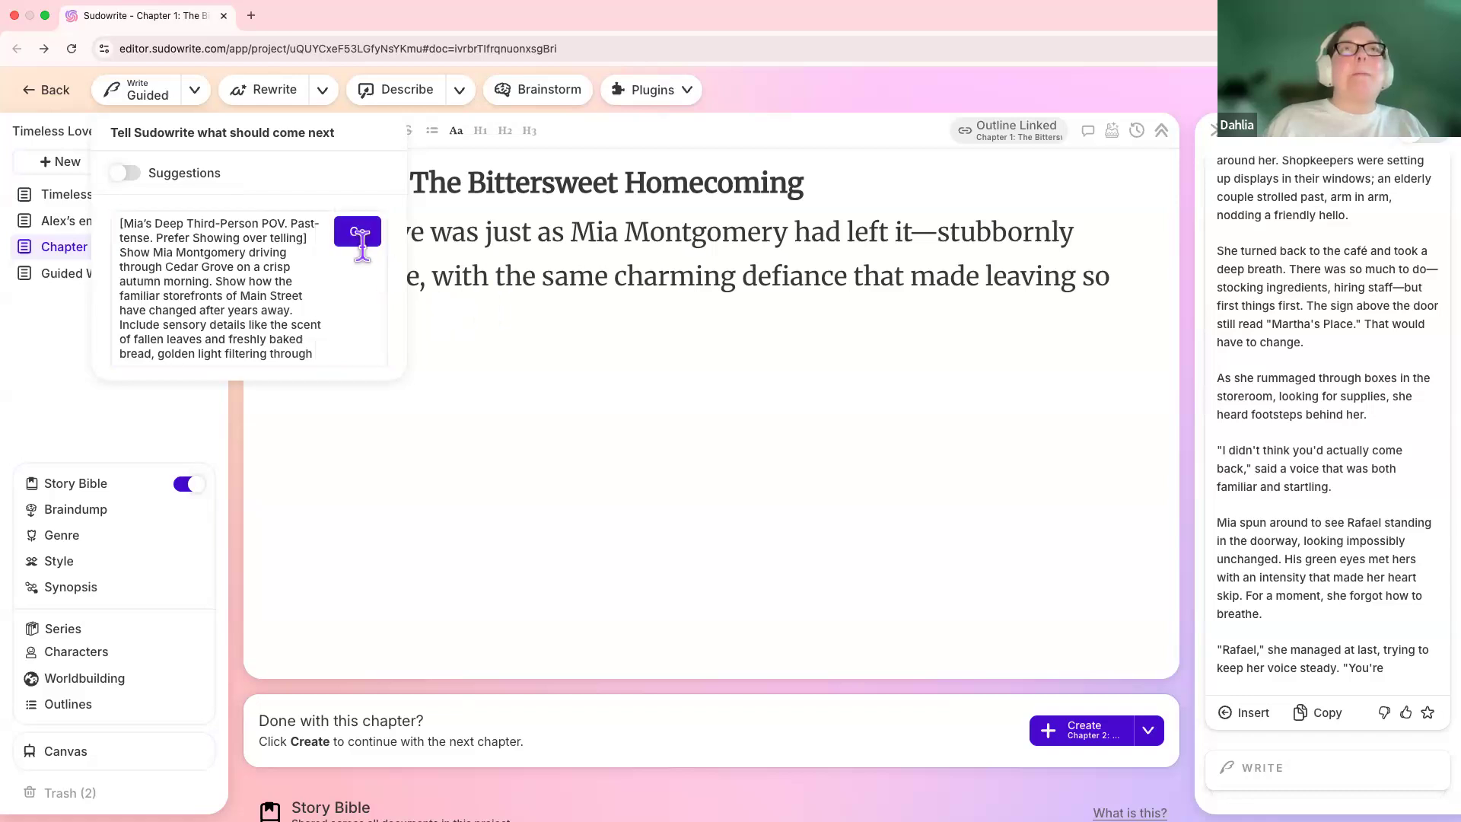
{"action": "left_click", "coordinate": [146, 97]}
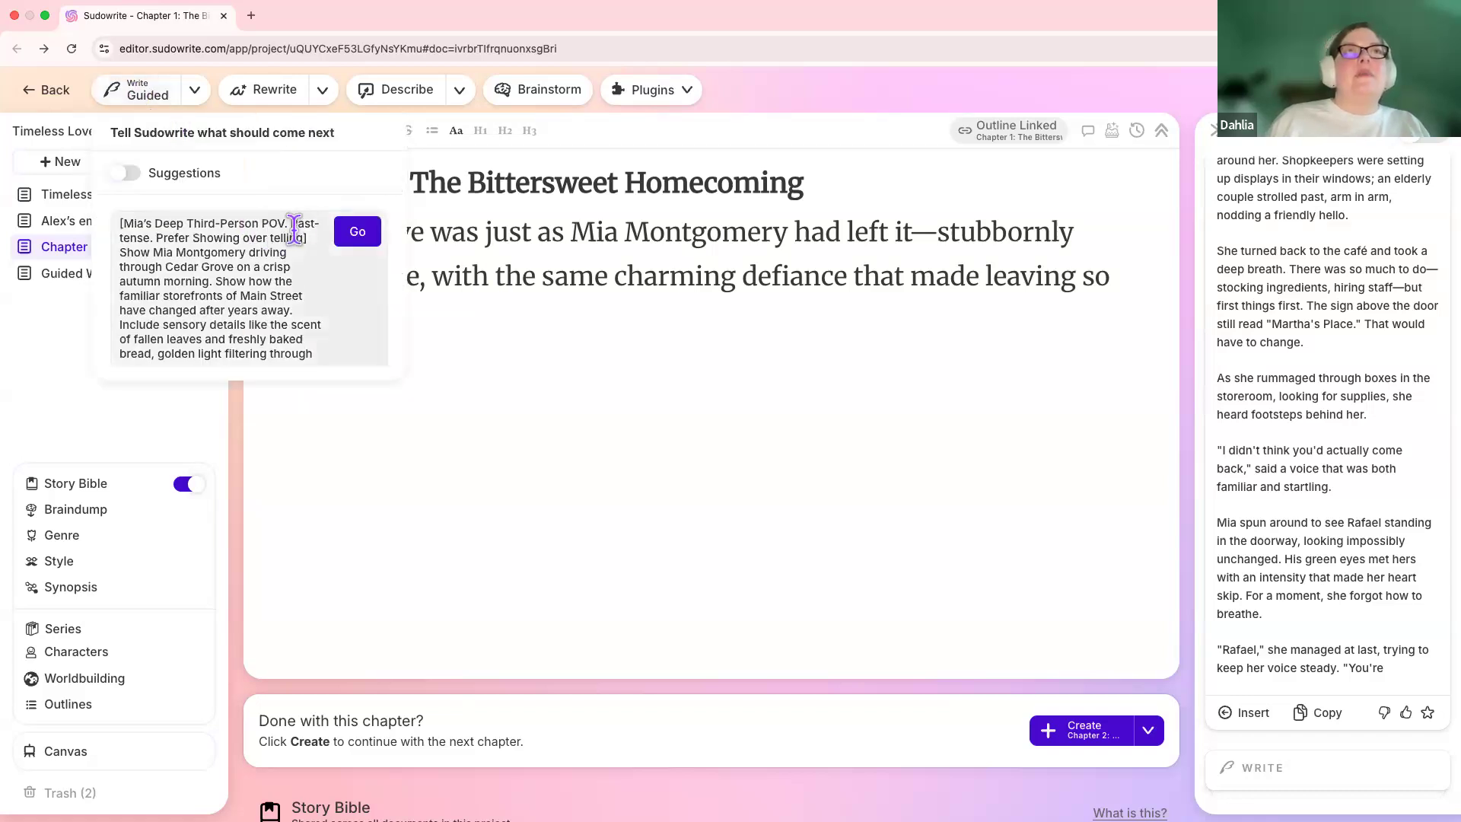
{"action": "left_click", "coordinate": [355, 236]}
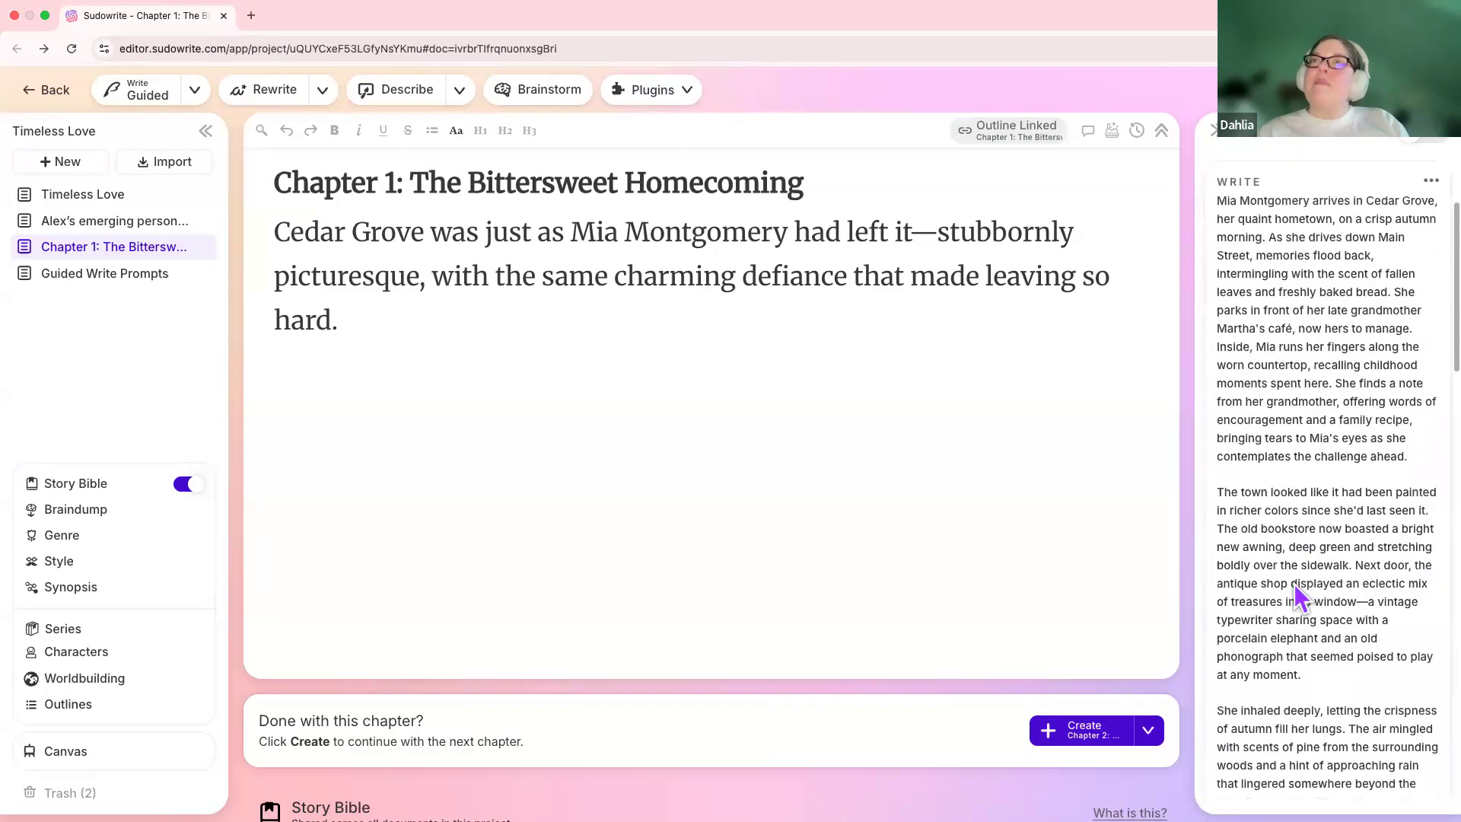
Read through the newly generated passage, comparing its opening paragraph and tense with the previous Write result
{"action": "scroll", "coordinate": [1292, 581], "scroll_direction": "up", "scroll_amount": 1}
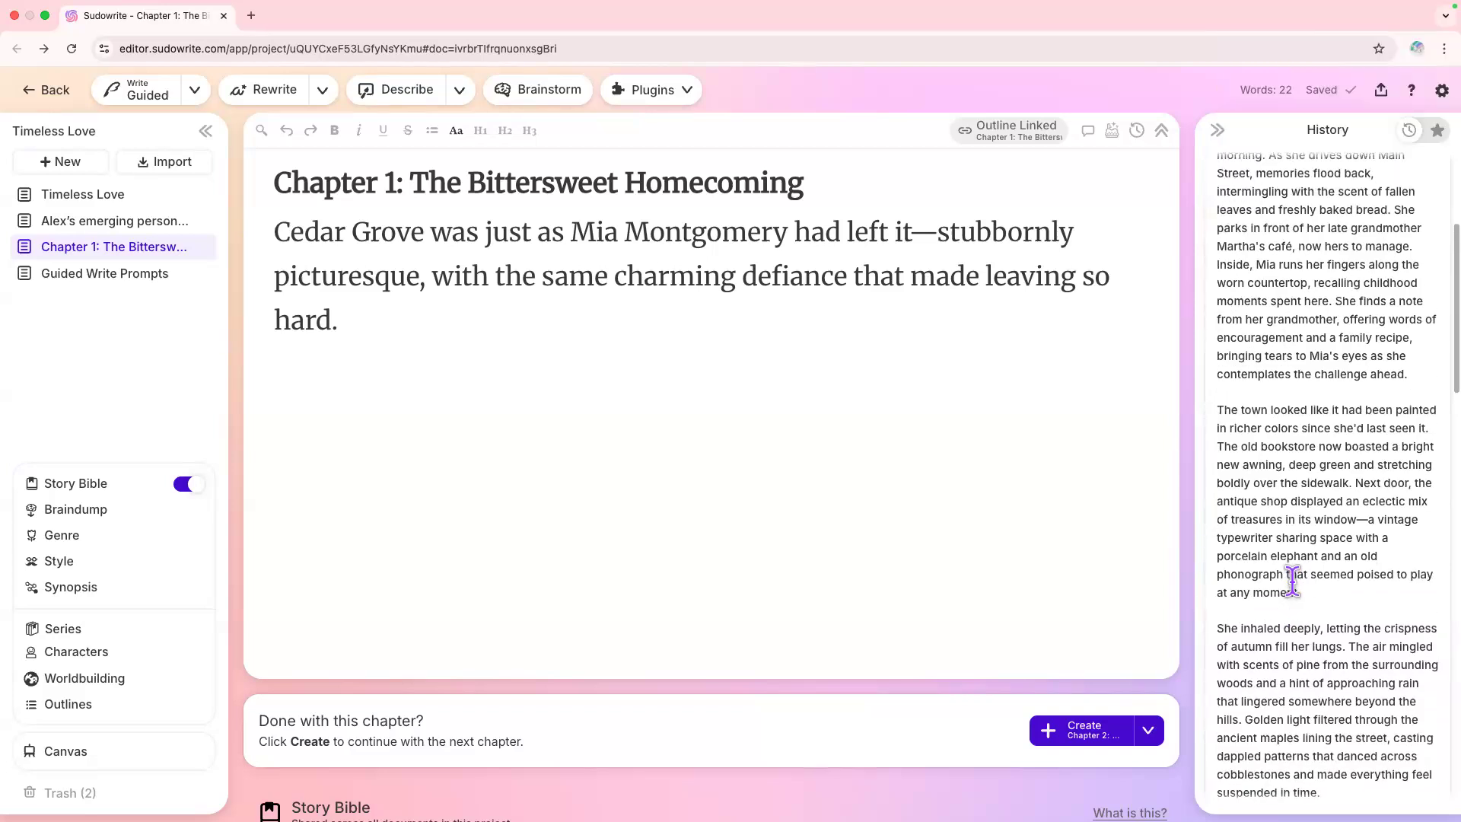
{"action": "scroll", "coordinate": [1292, 582], "scroll_direction": "down", "scroll_amount": 1}
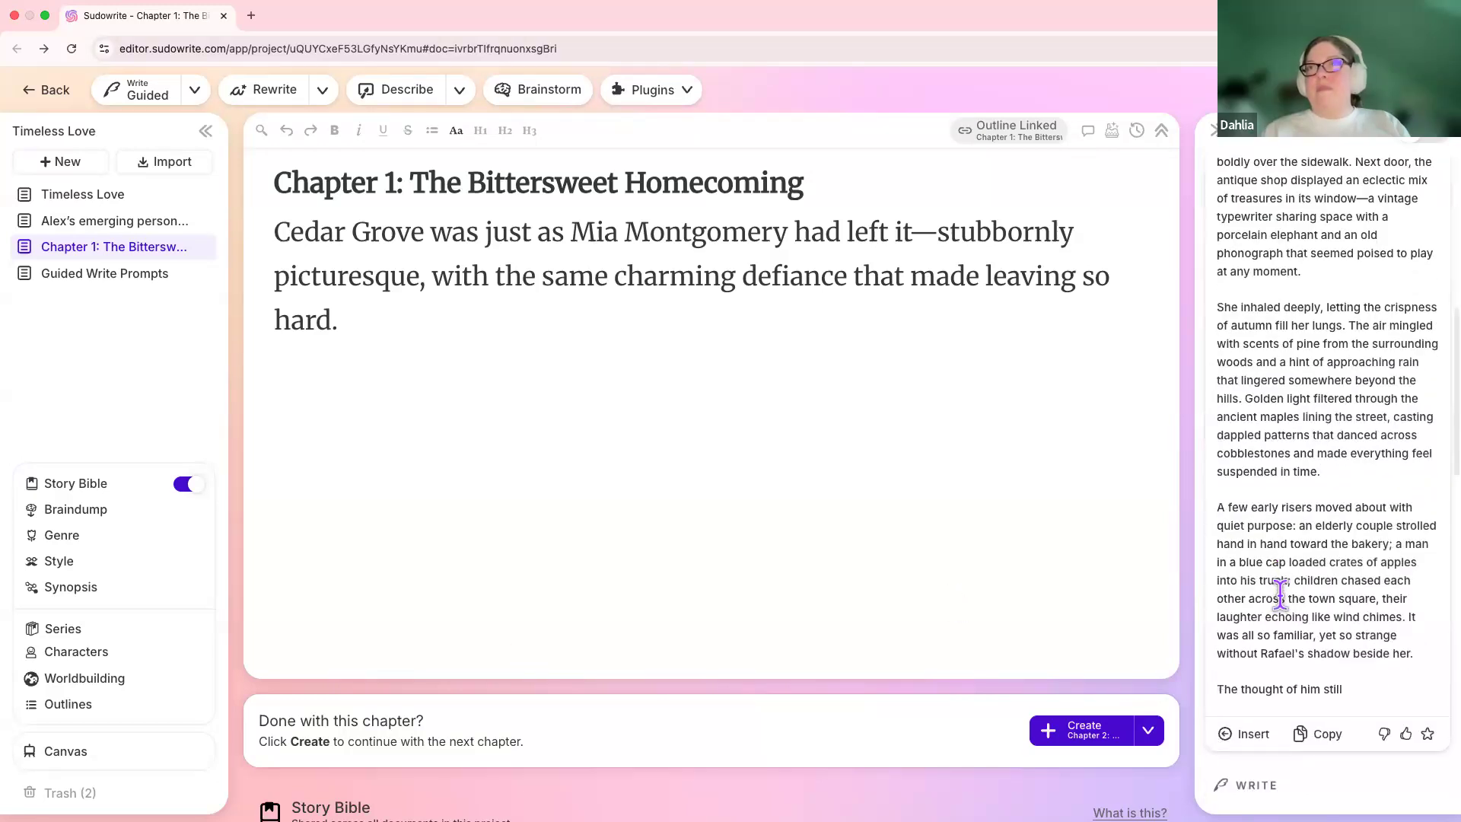
{"action": "scroll", "coordinate": [1284, 605], "scroll_direction": "up", "scroll_amount": 5}
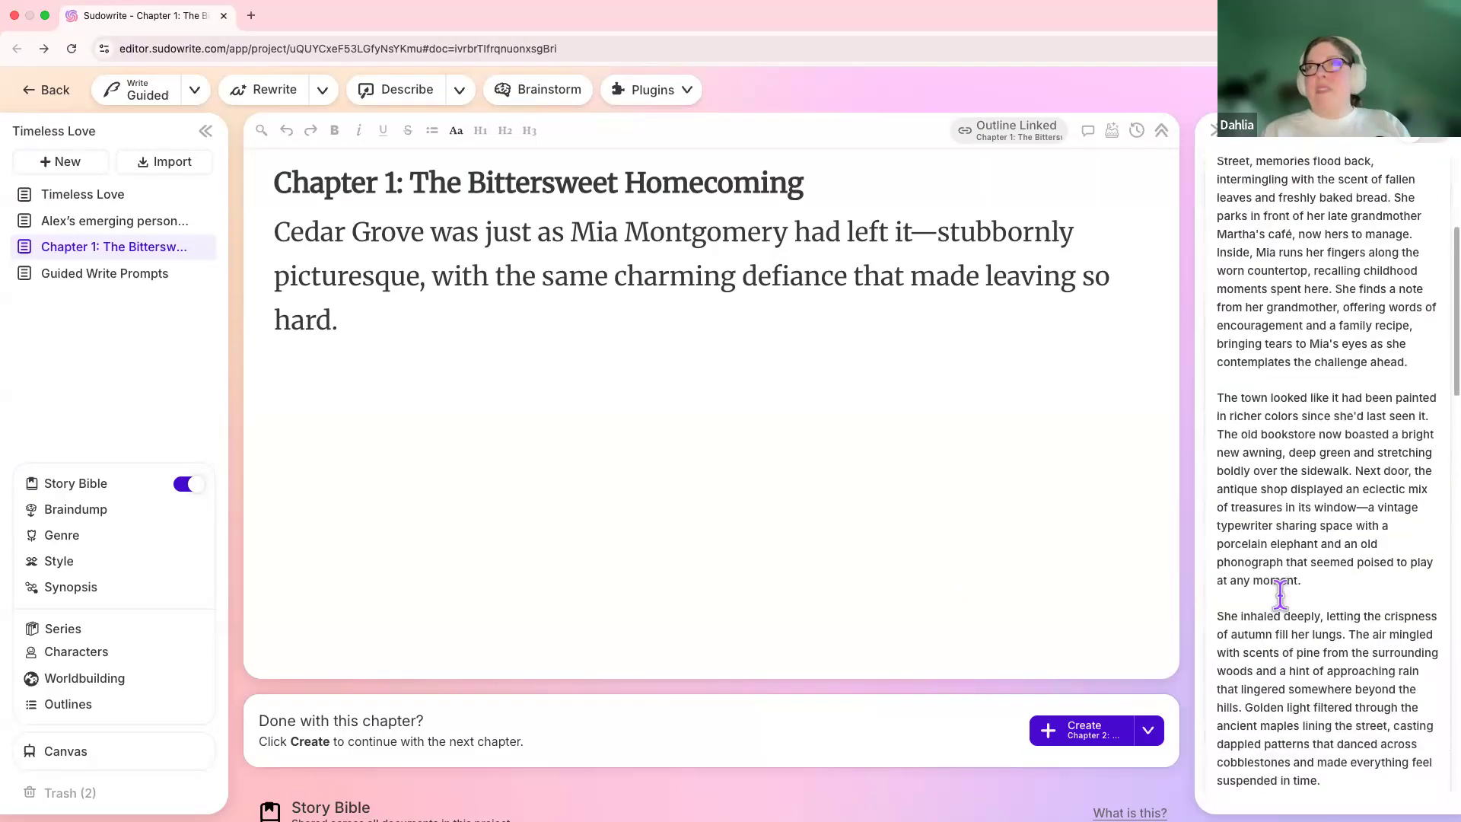
{"action": "scroll", "coordinate": [1280, 594], "scroll_direction": "up", "scroll_amount": 1}
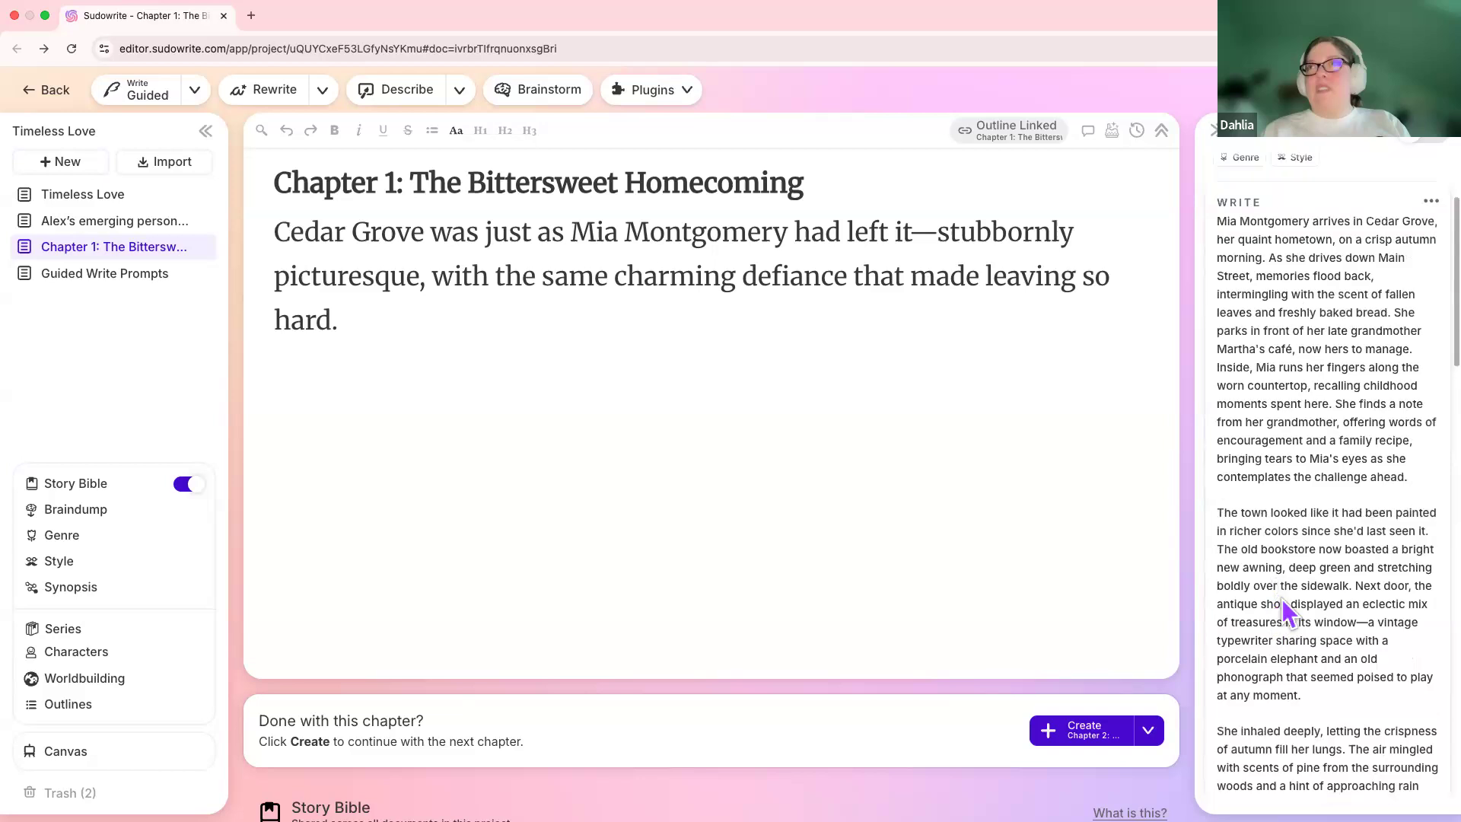
{"action": "scroll", "coordinate": [1279, 597], "scroll_direction": "up", "scroll_amount": 3}
{"action": "scroll", "coordinate": [1302, 707], "scroll_direction": "down", "scroll_amount": 12}
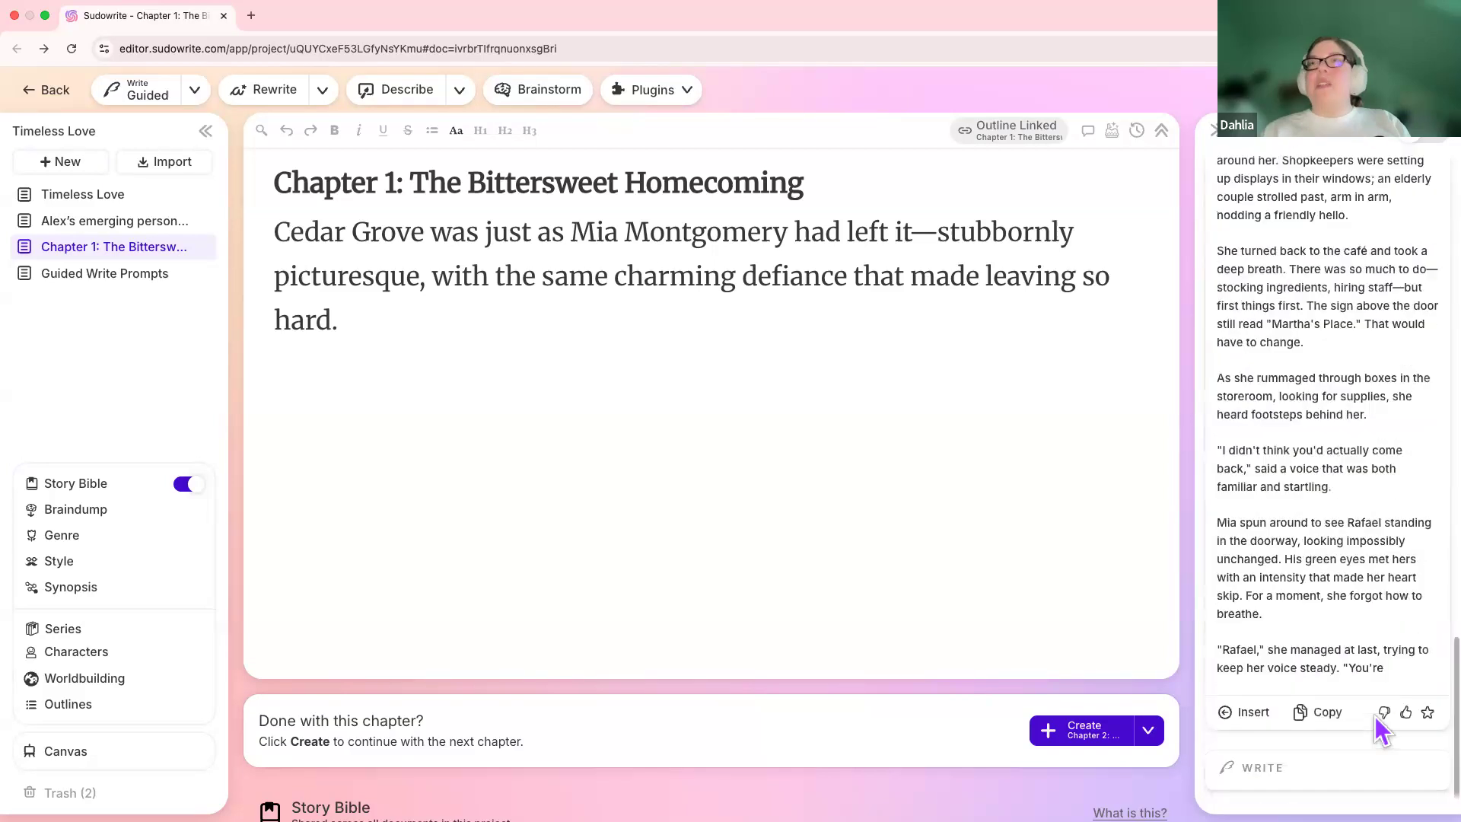
{"action": "scroll", "coordinate": [1347, 582], "scroll_direction": "up", "scroll_amount": 2}
{"action": "scroll", "coordinate": [1347, 582], "scroll_direction": "up", "scroll_amount": 10}
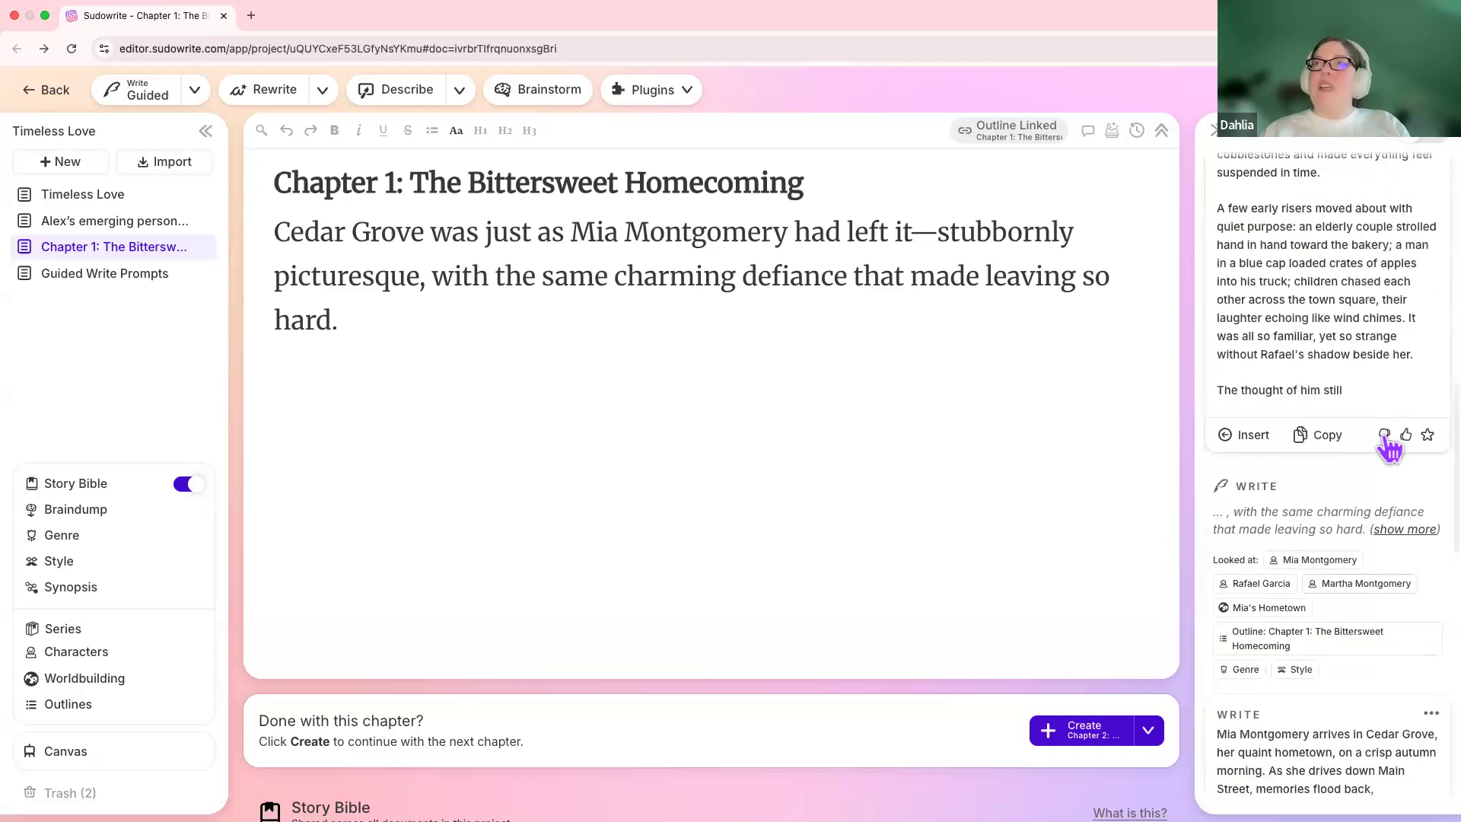
Compare the opening paragraph of the earlier generated passage with the Chapter 1 summary in the Story Bible outline
{"action": "scroll", "coordinate": [1369, 365], "scroll_direction": "up", "scroll_amount": 1}
{"action": "scroll", "coordinate": [1362, 396], "scroll_direction": "down", "scroll_amount": 8}
{"action": "scroll", "coordinate": [1293, 297], "scroll_direction": "up", "scroll_amount": 3}
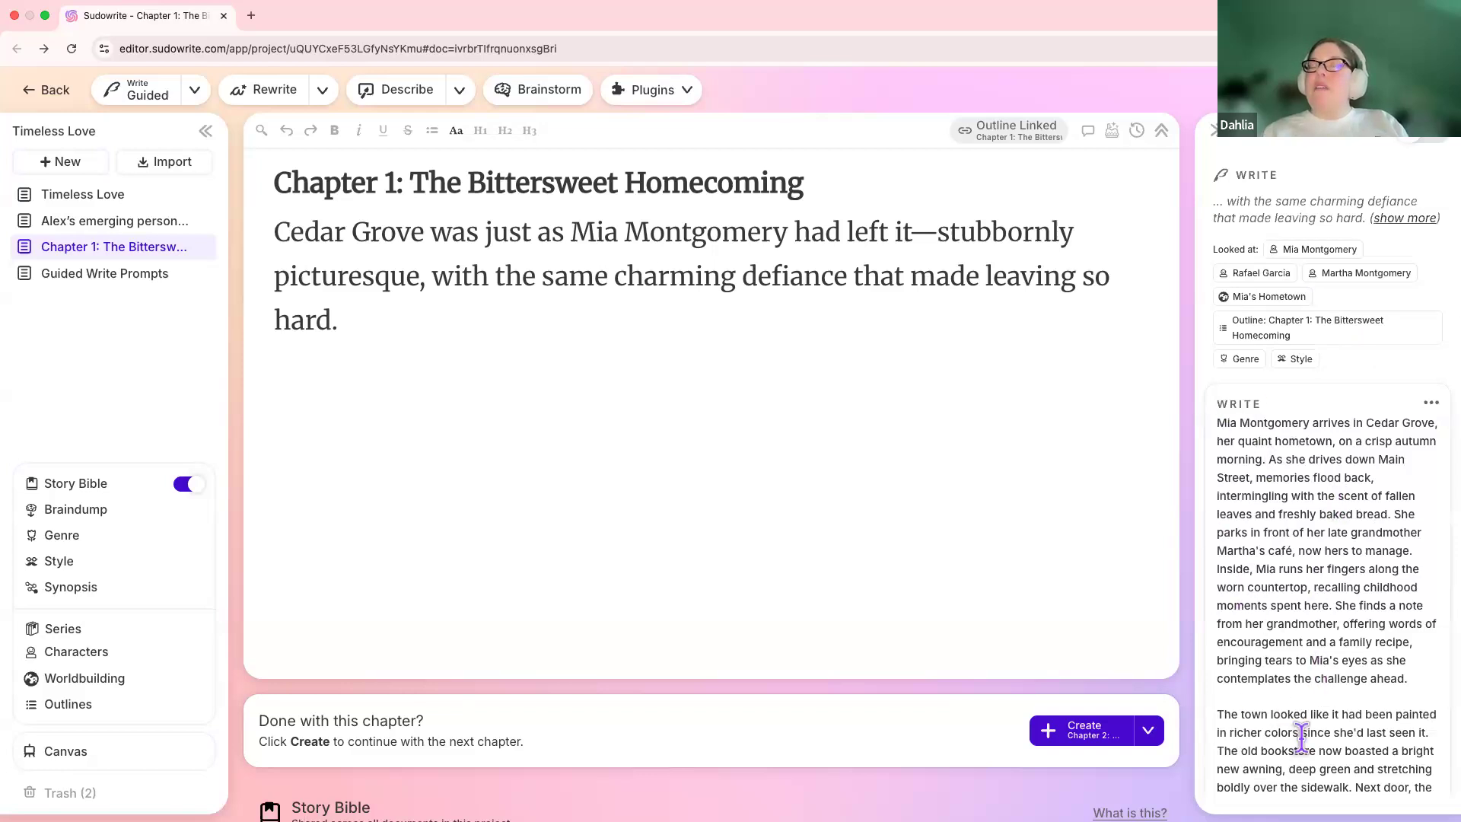
{"action": "scroll", "coordinate": [1293, 685], "scroll_direction": "down", "scroll_amount": 2}
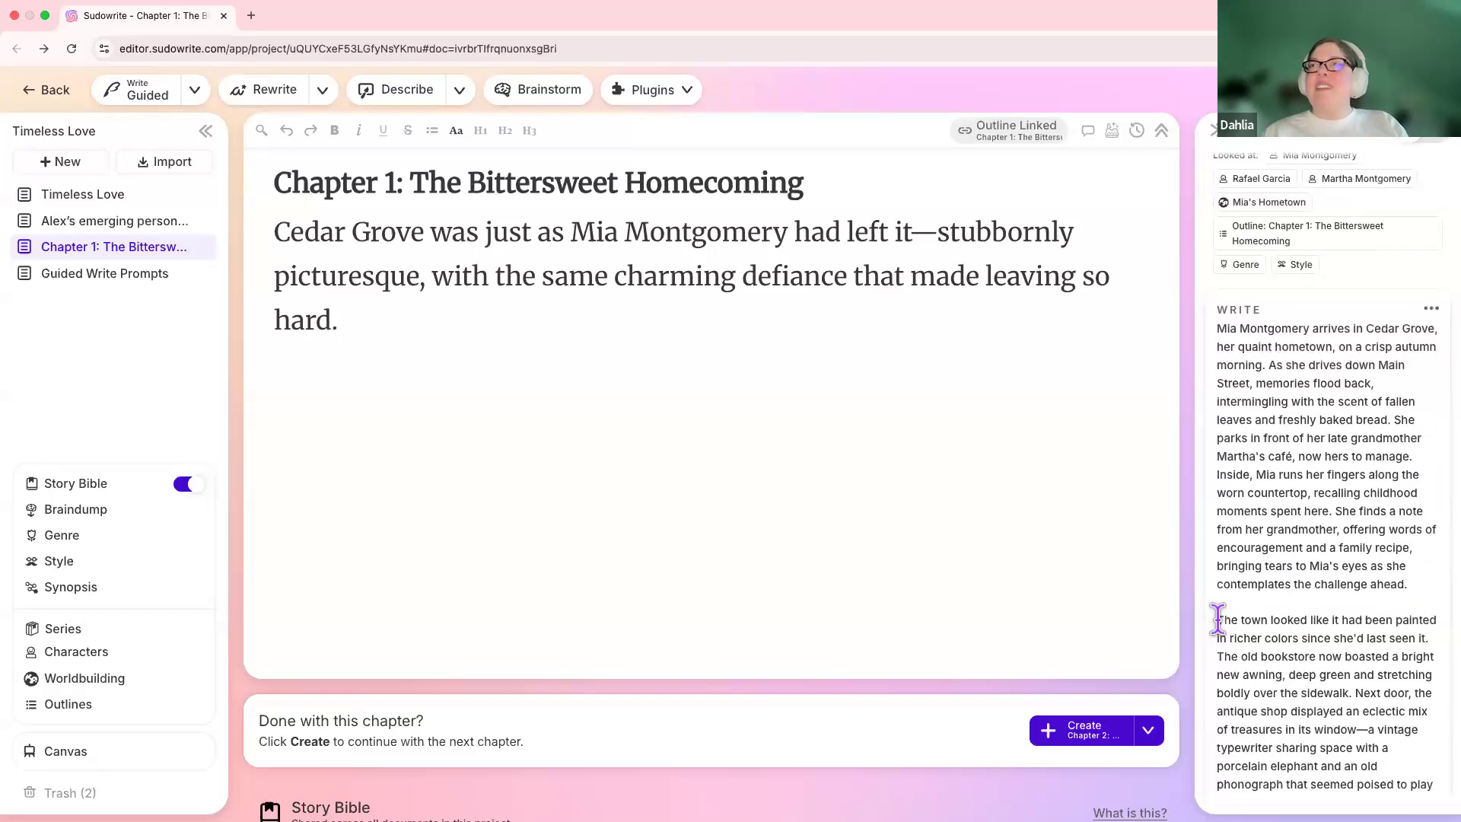
{"action": "left_click_drag", "start_coordinate": [1408, 585], "coordinate": [1209, 335]}
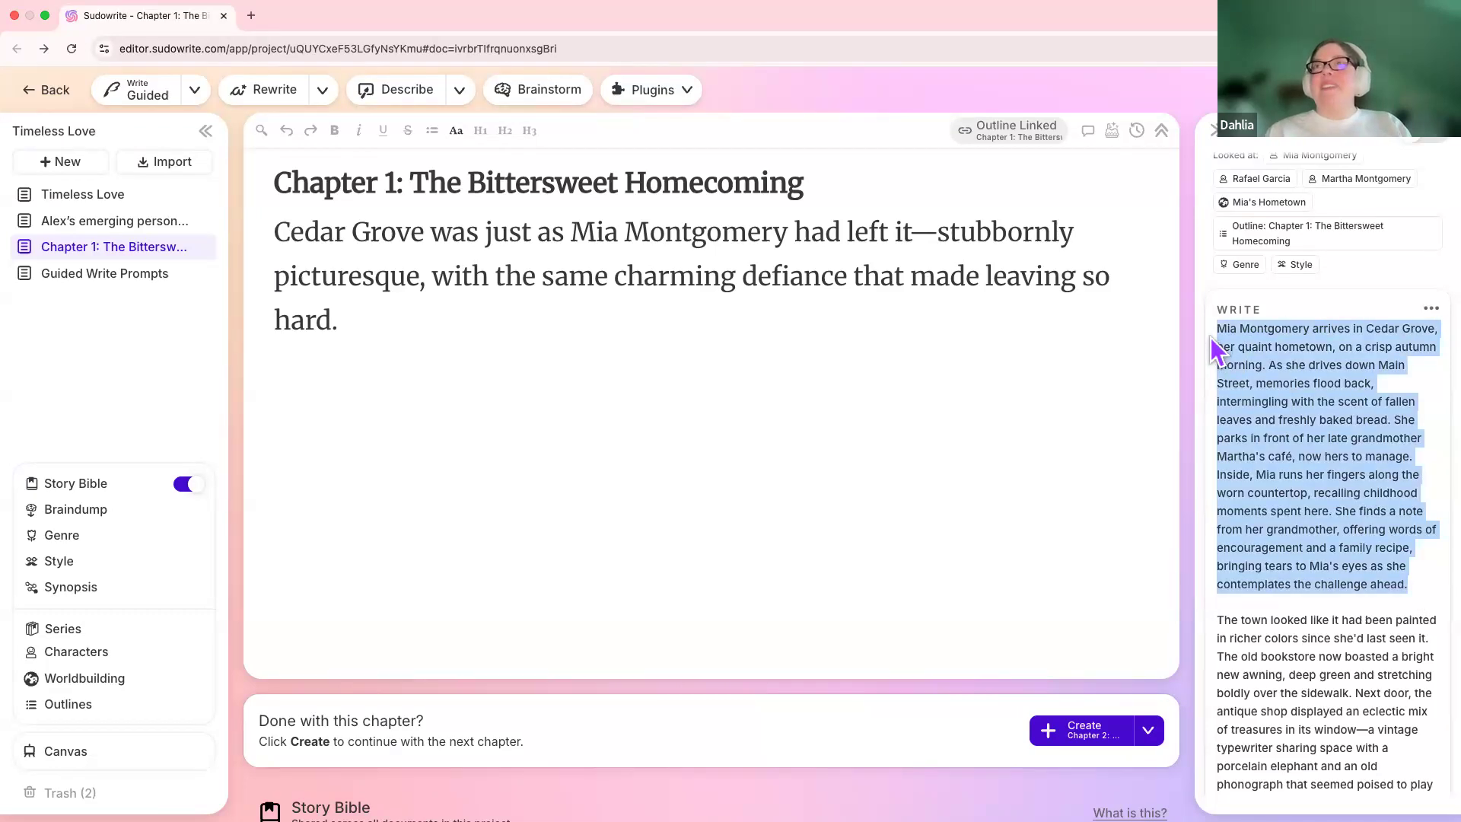
{"action": "scroll", "coordinate": [837, 598], "scroll_direction": "down", "scroll_amount": 1}
{"action": "scroll", "coordinate": [837, 599], "scroll_direction": "down", "scroll_amount": 6}
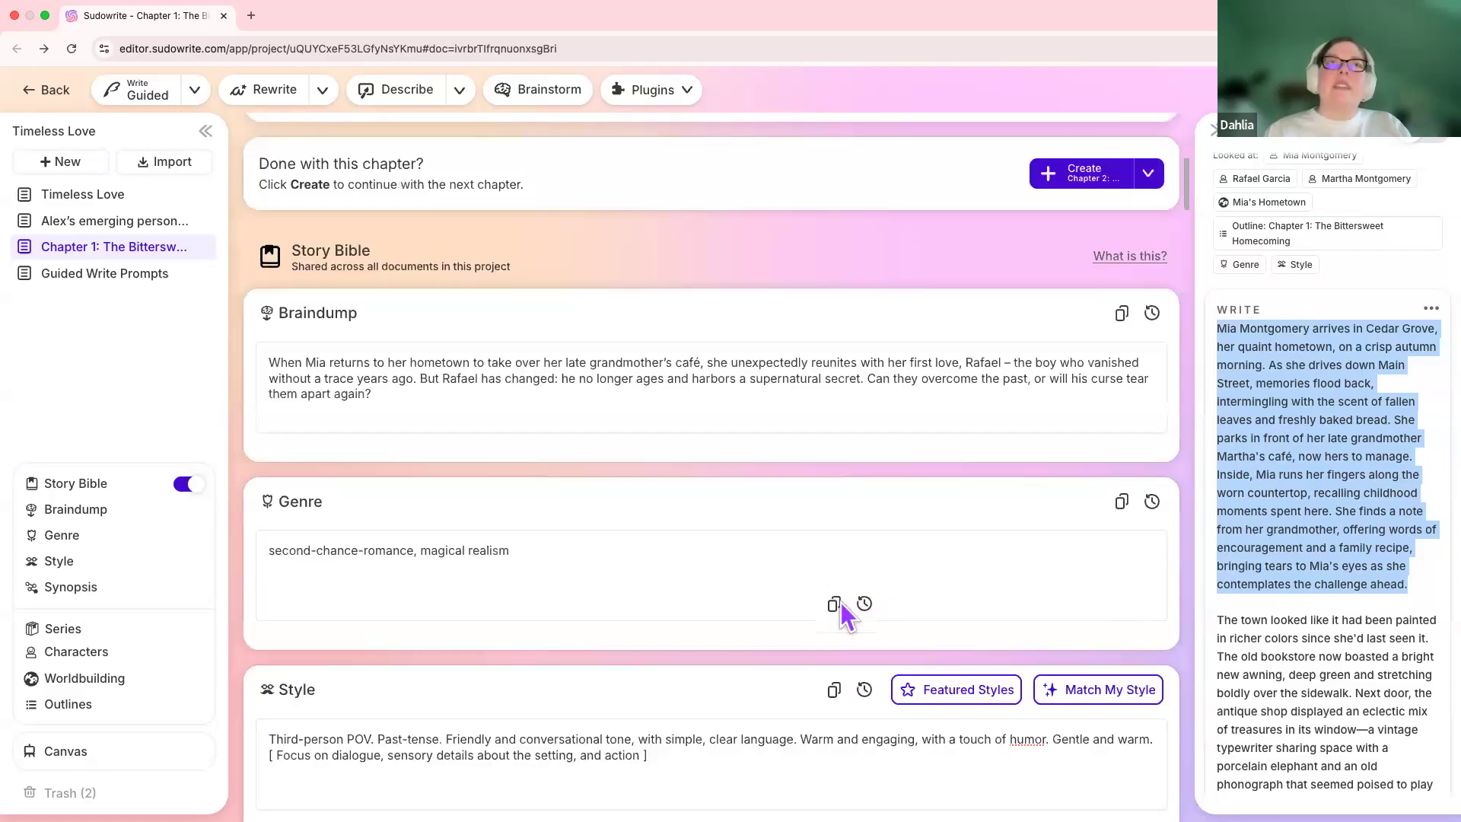
{"action": "scroll", "coordinate": [841, 601], "scroll_direction": "down", "scroll_amount": 20}
{"action": "scroll", "coordinate": [513, 661], "scroll_direction": "down", "scroll_amount": 9}
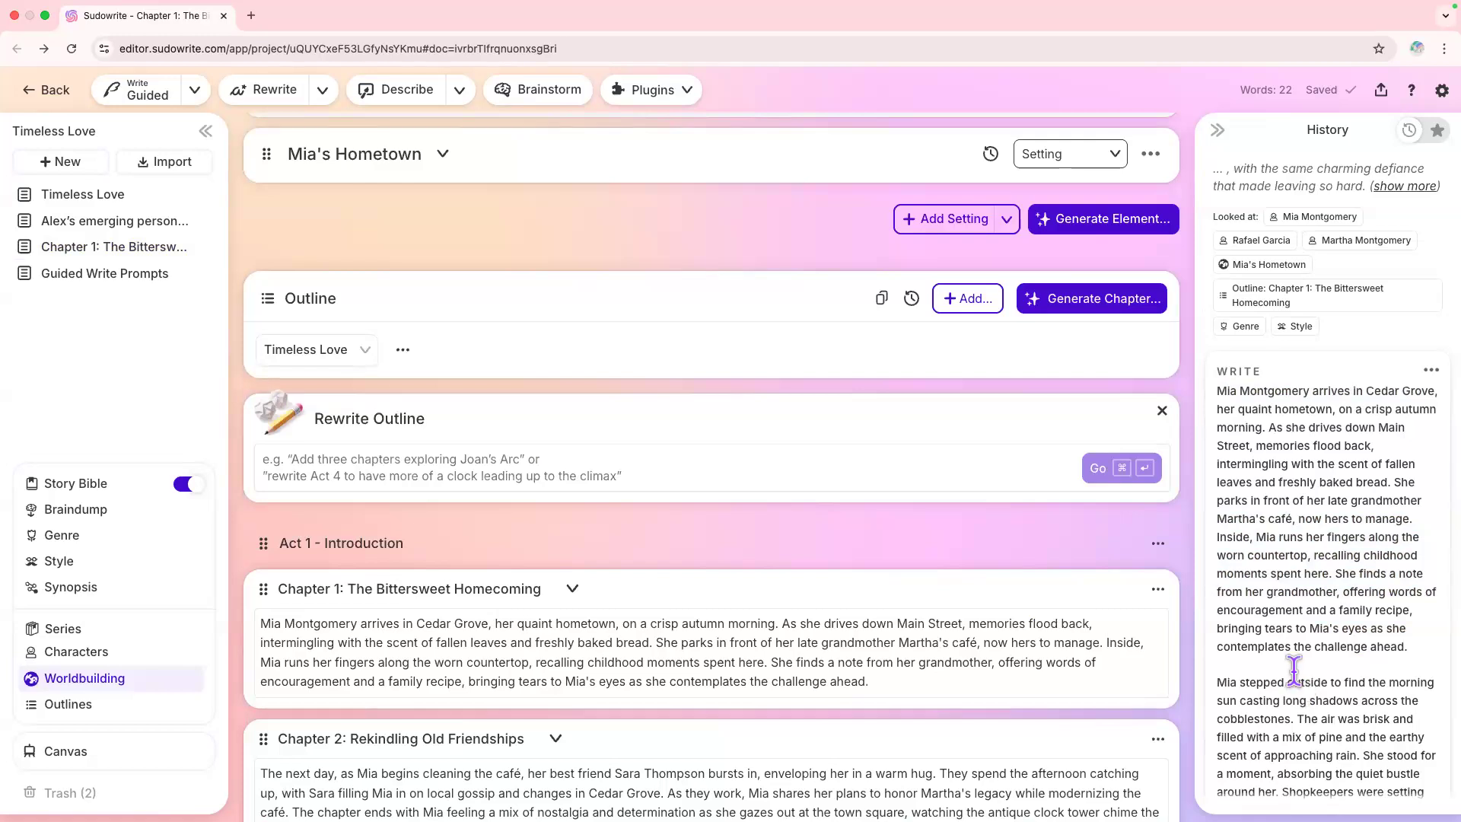
{"action": "scroll", "coordinate": [1293, 669], "scroll_direction": "up", "scroll_amount": 6}
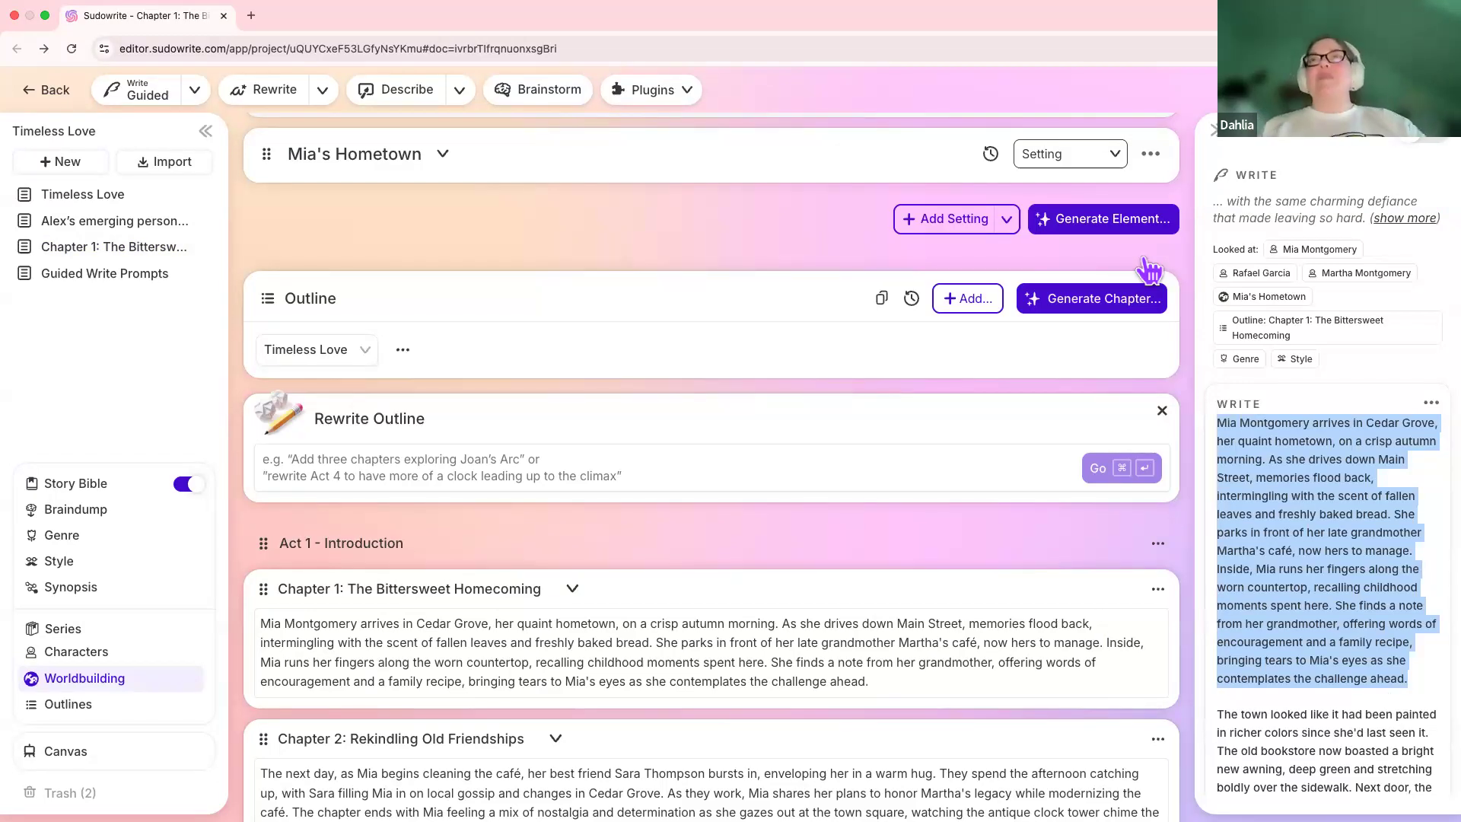
{"action": "scroll", "coordinate": [970, 274], "scroll_direction": "up", "scroll_amount": 4}
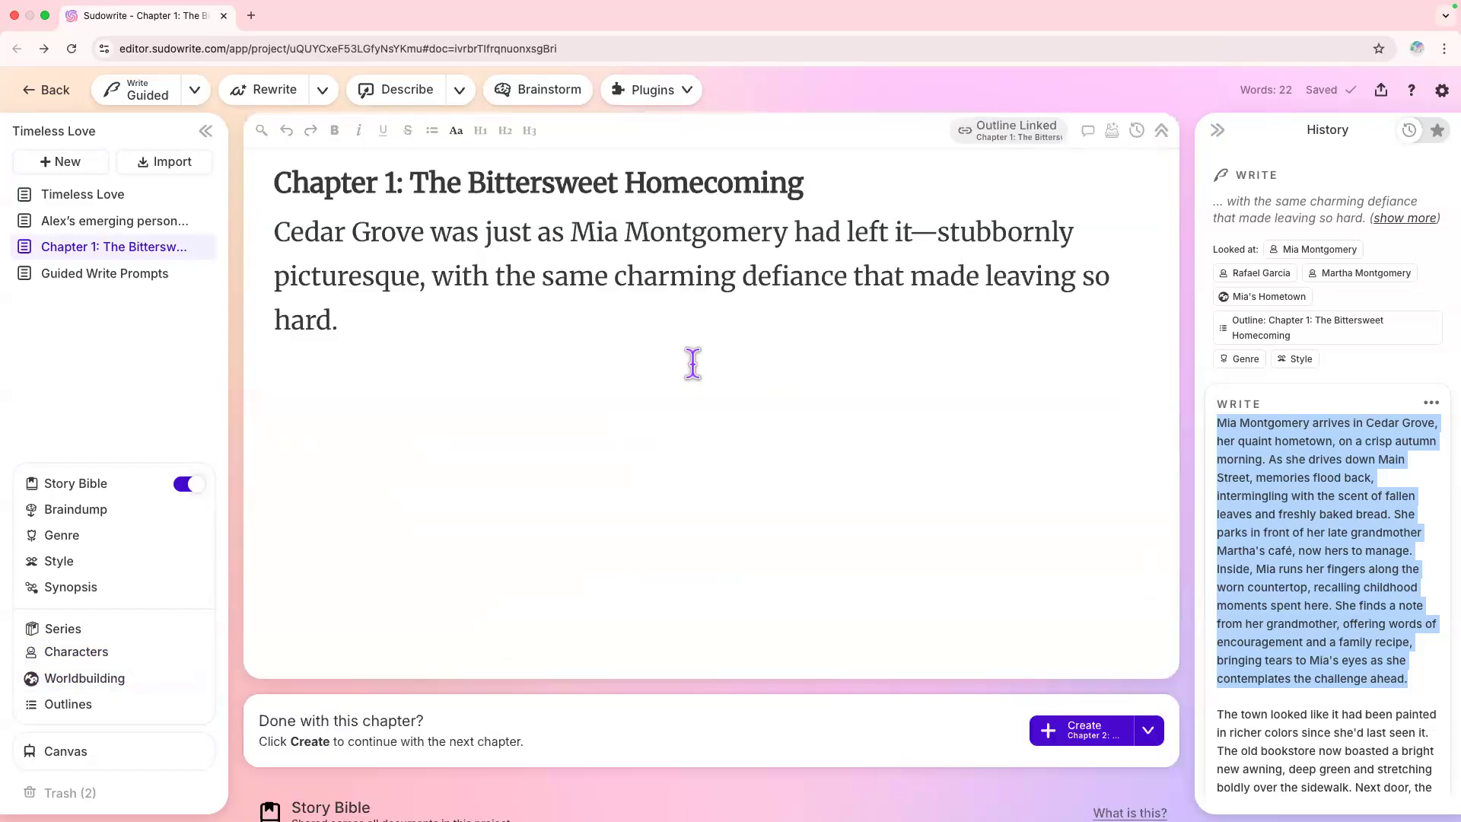
Set the Prose Mode in the Write settings to Excellent, then return to the Chapter 1 text
{"action": "left_click", "coordinate": [692, 363]}
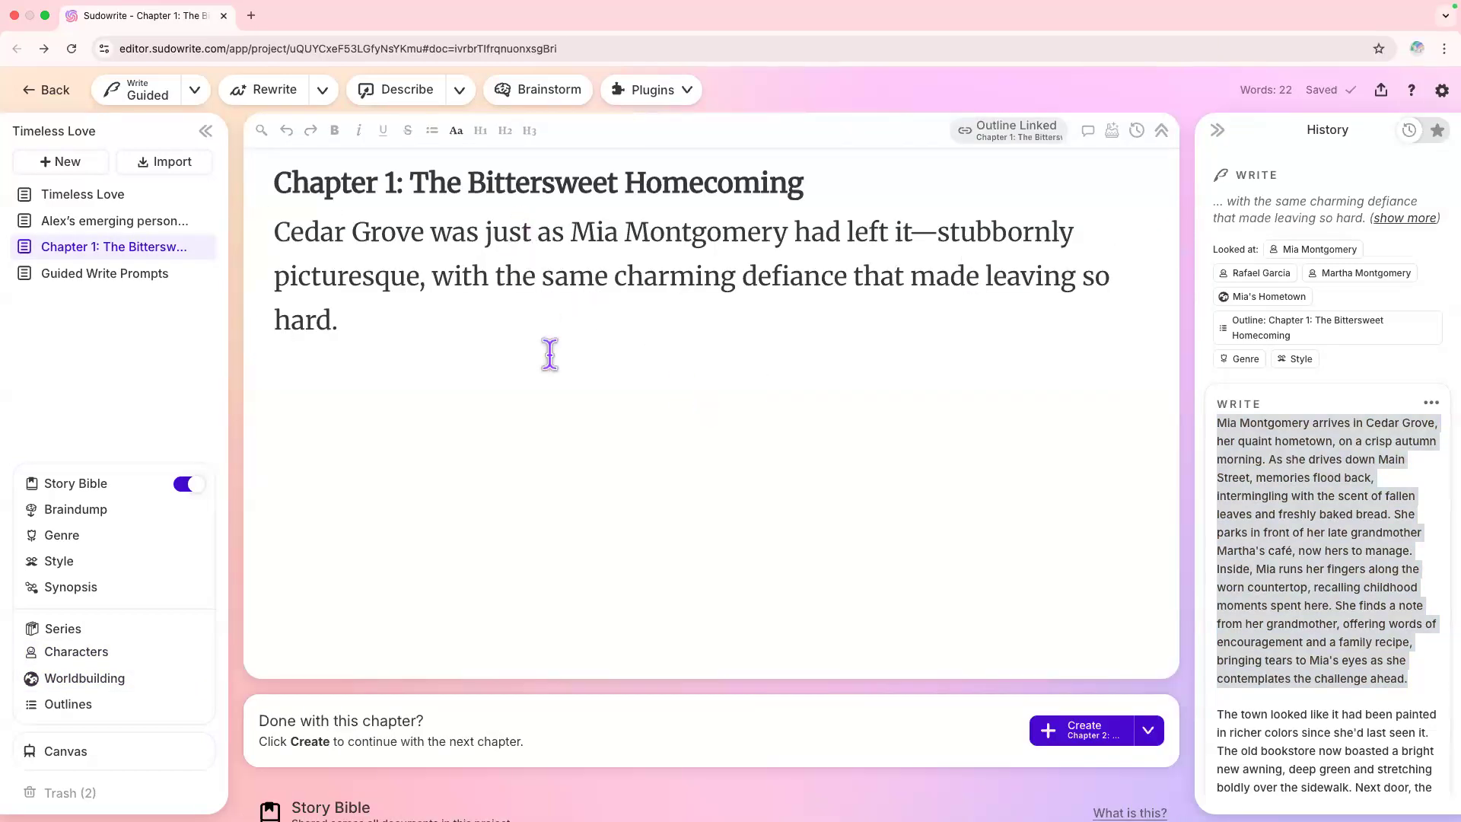
{"action": "left_click", "coordinate": [194, 89]}
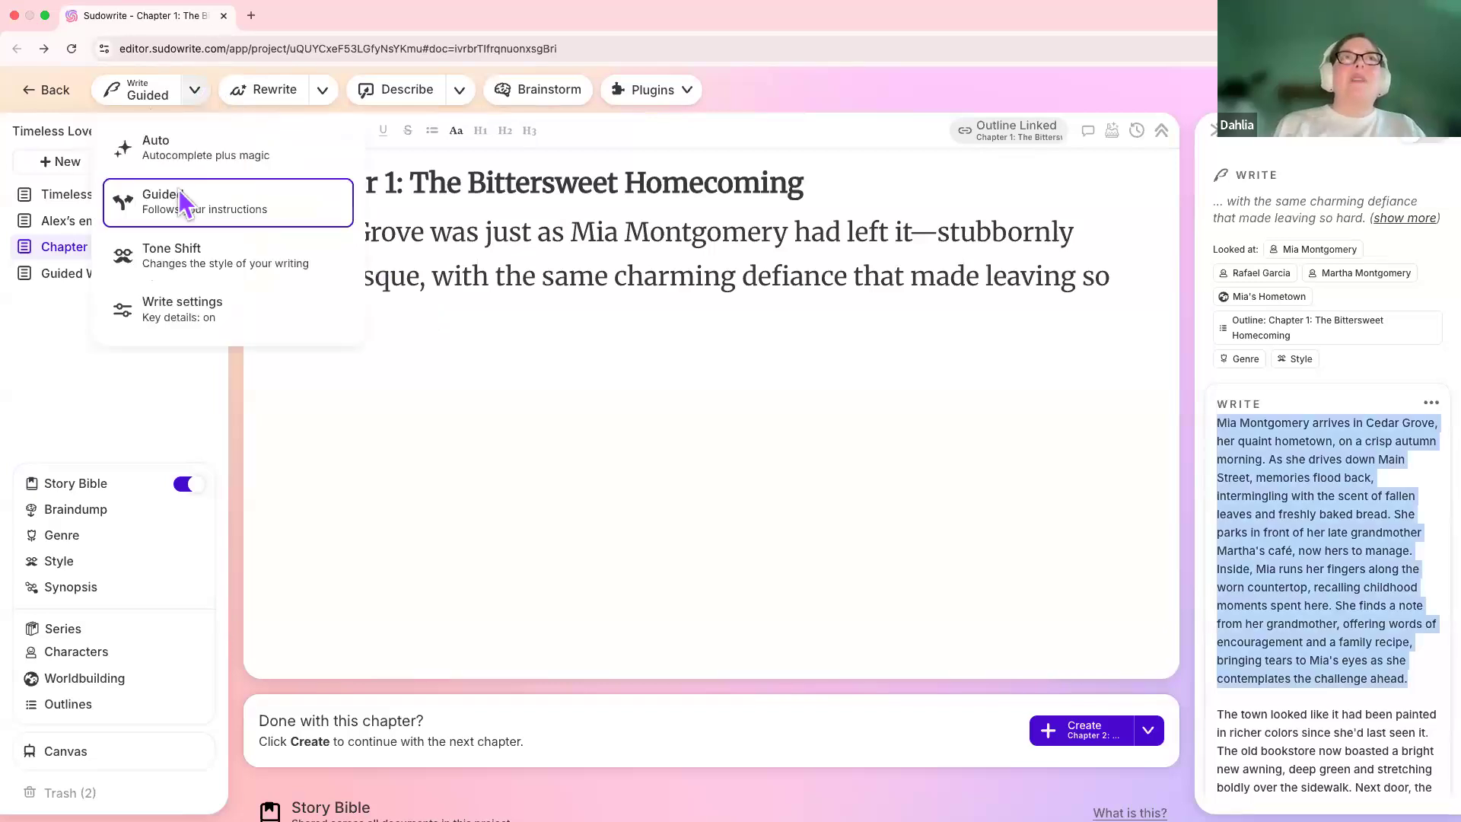
{"action": "left_click", "coordinate": [206, 329]}
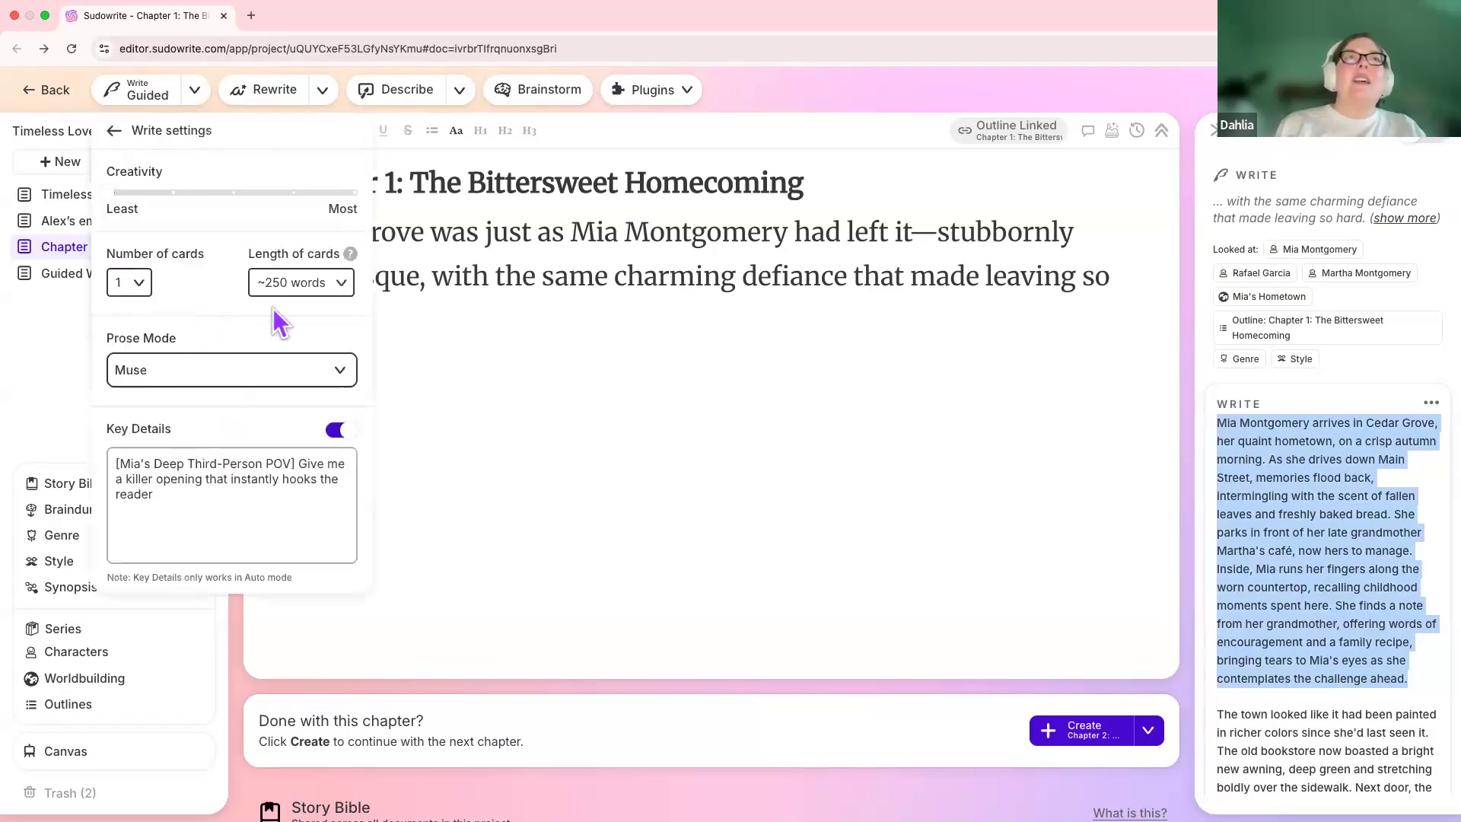
{"action": "left_click", "coordinate": [253, 373]}
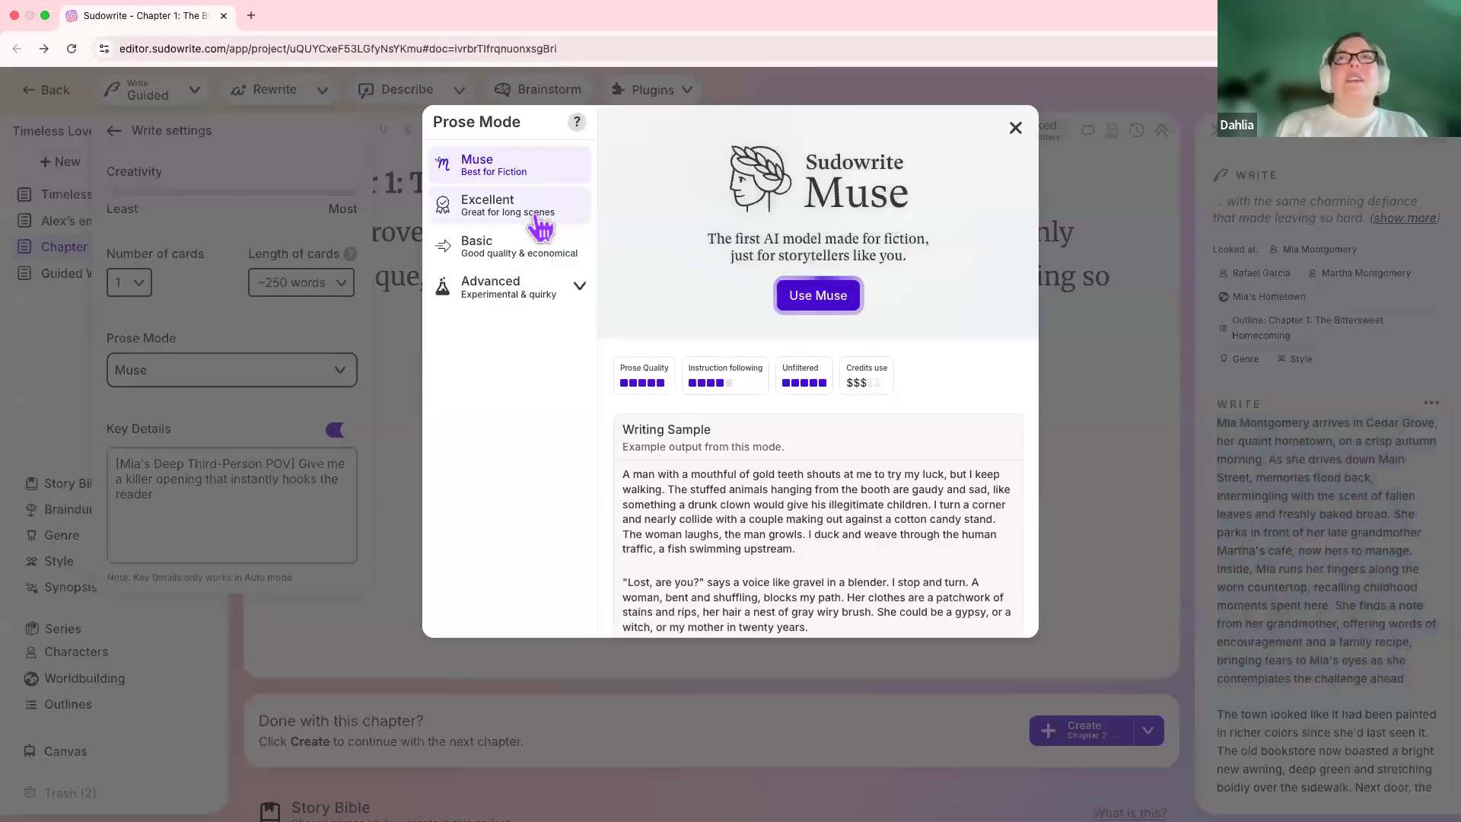
{"action": "left_click", "coordinate": [542, 225]}
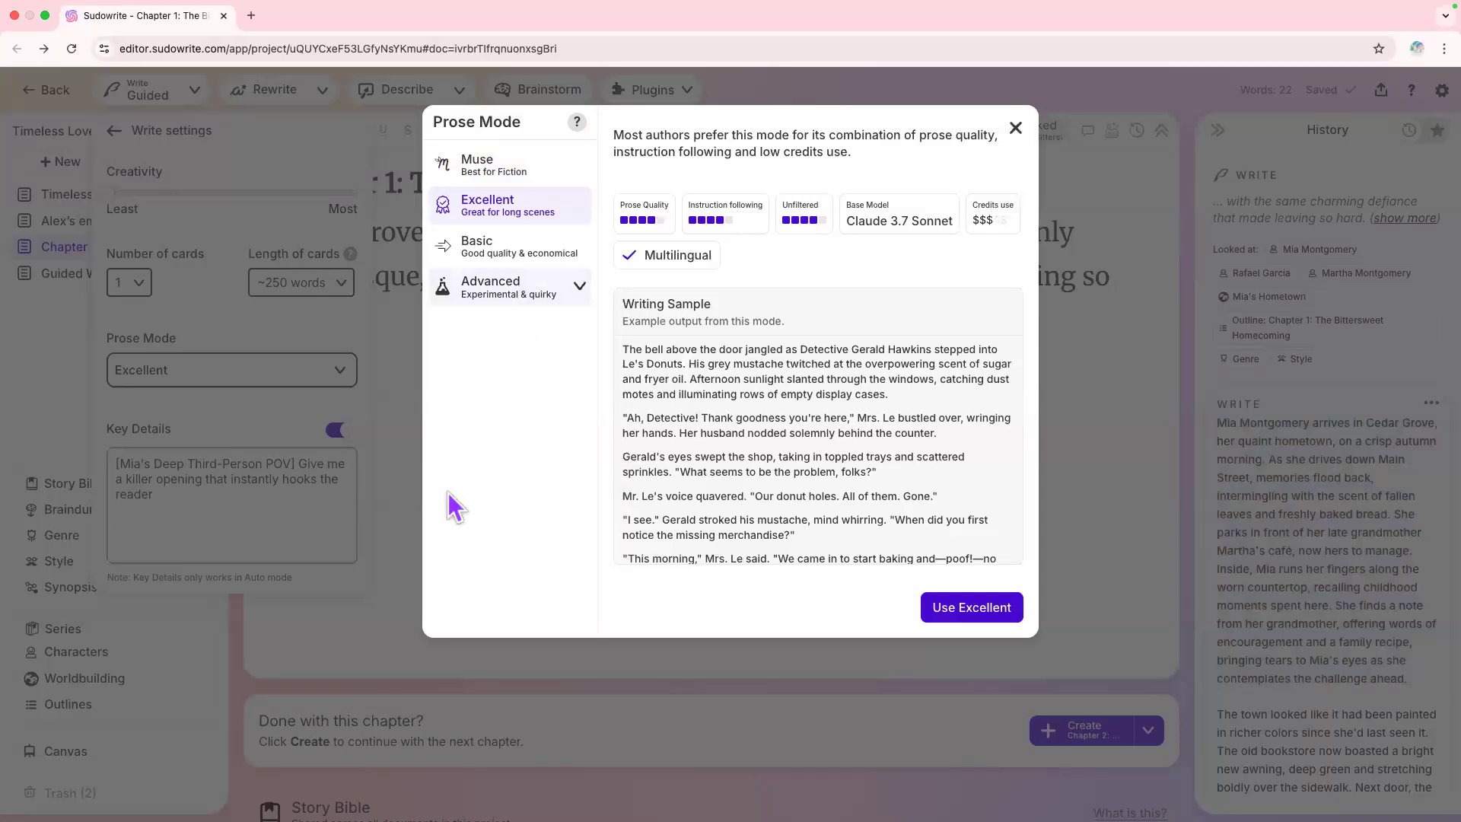
{"action": "left_click", "coordinate": [216, 508]}
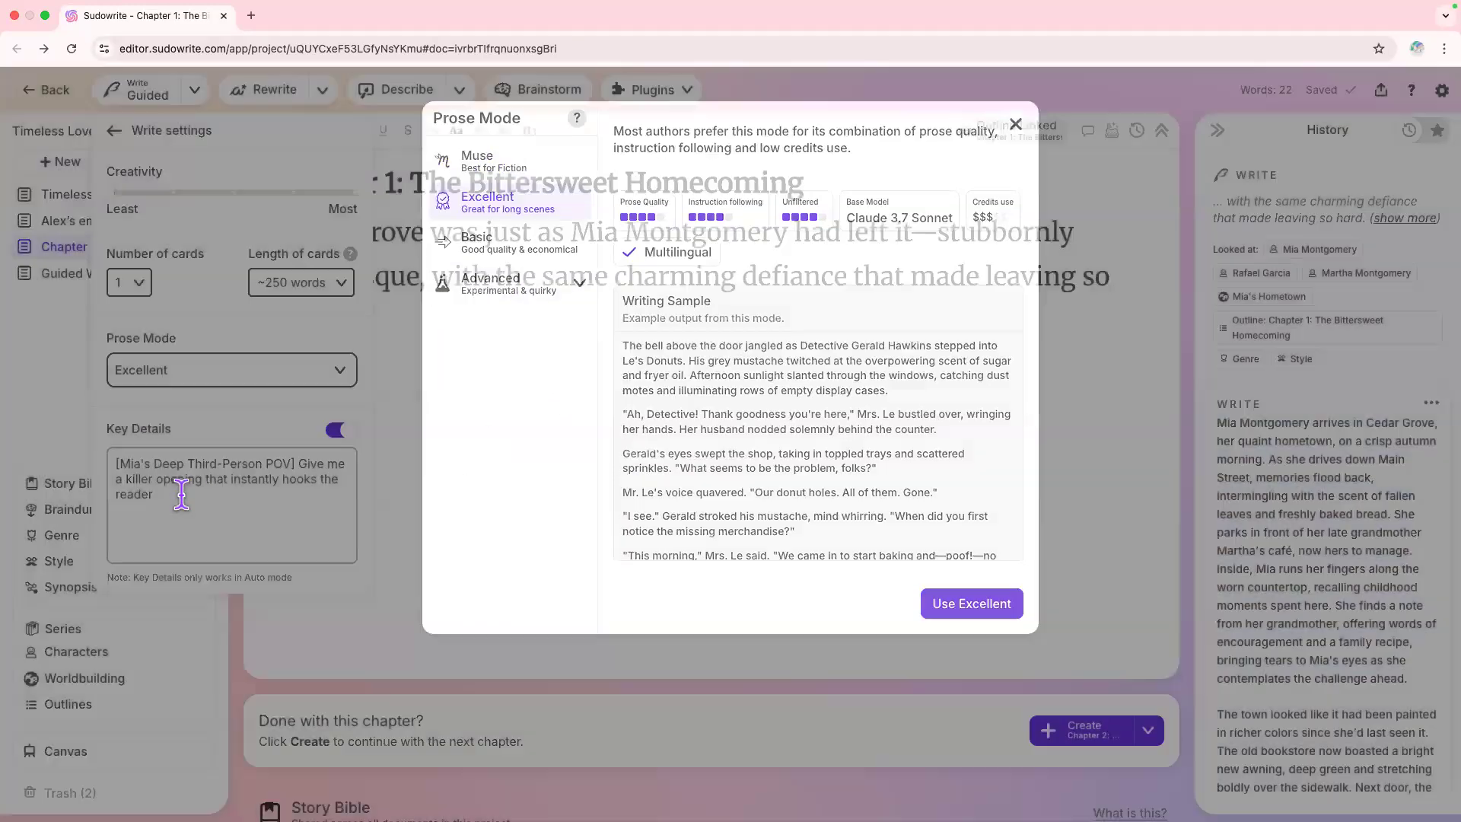
{"action": "key", "text": "super+a"}
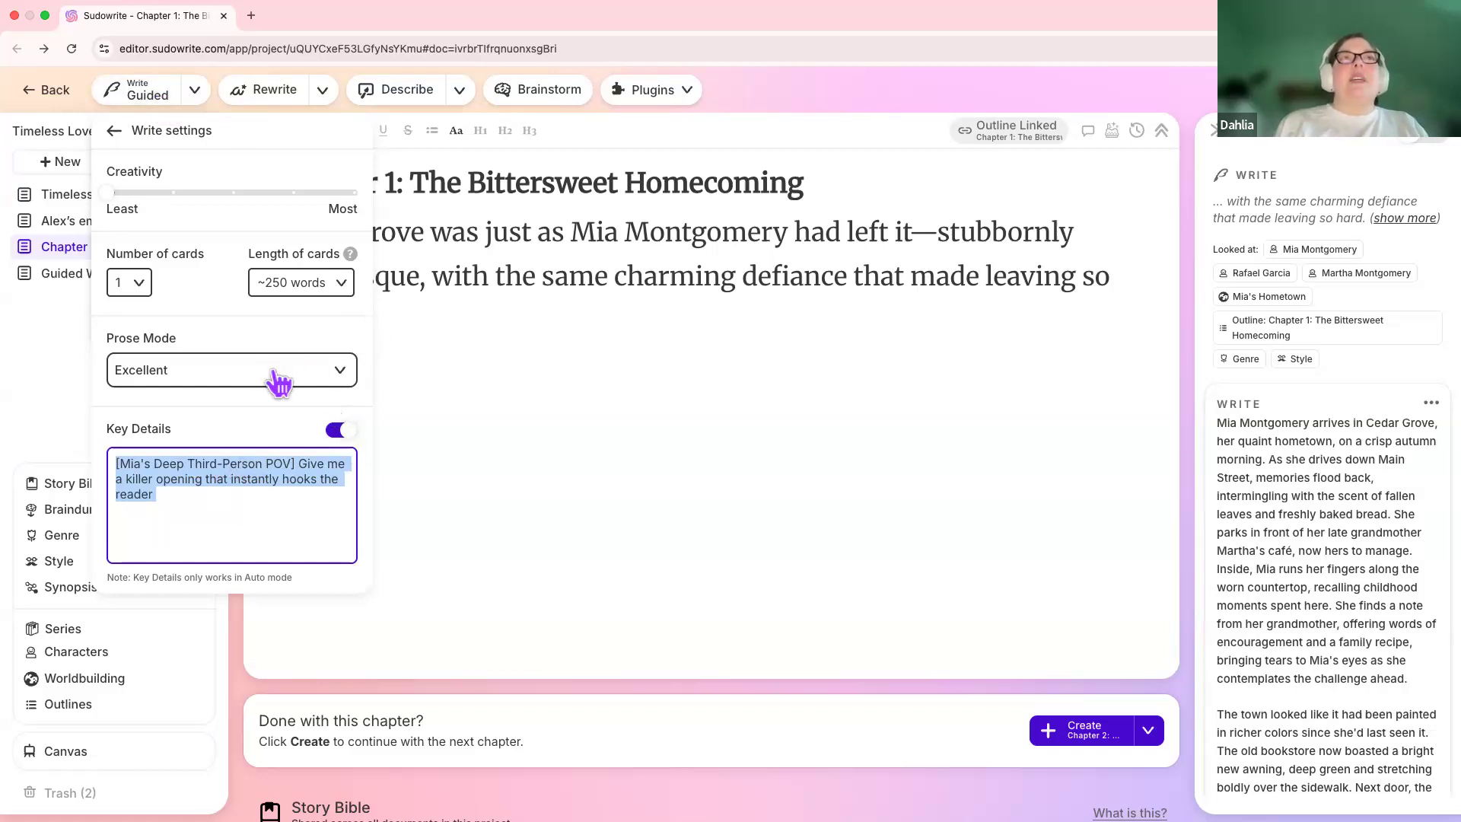
{"action": "left_click", "coordinate": [618, 355]}
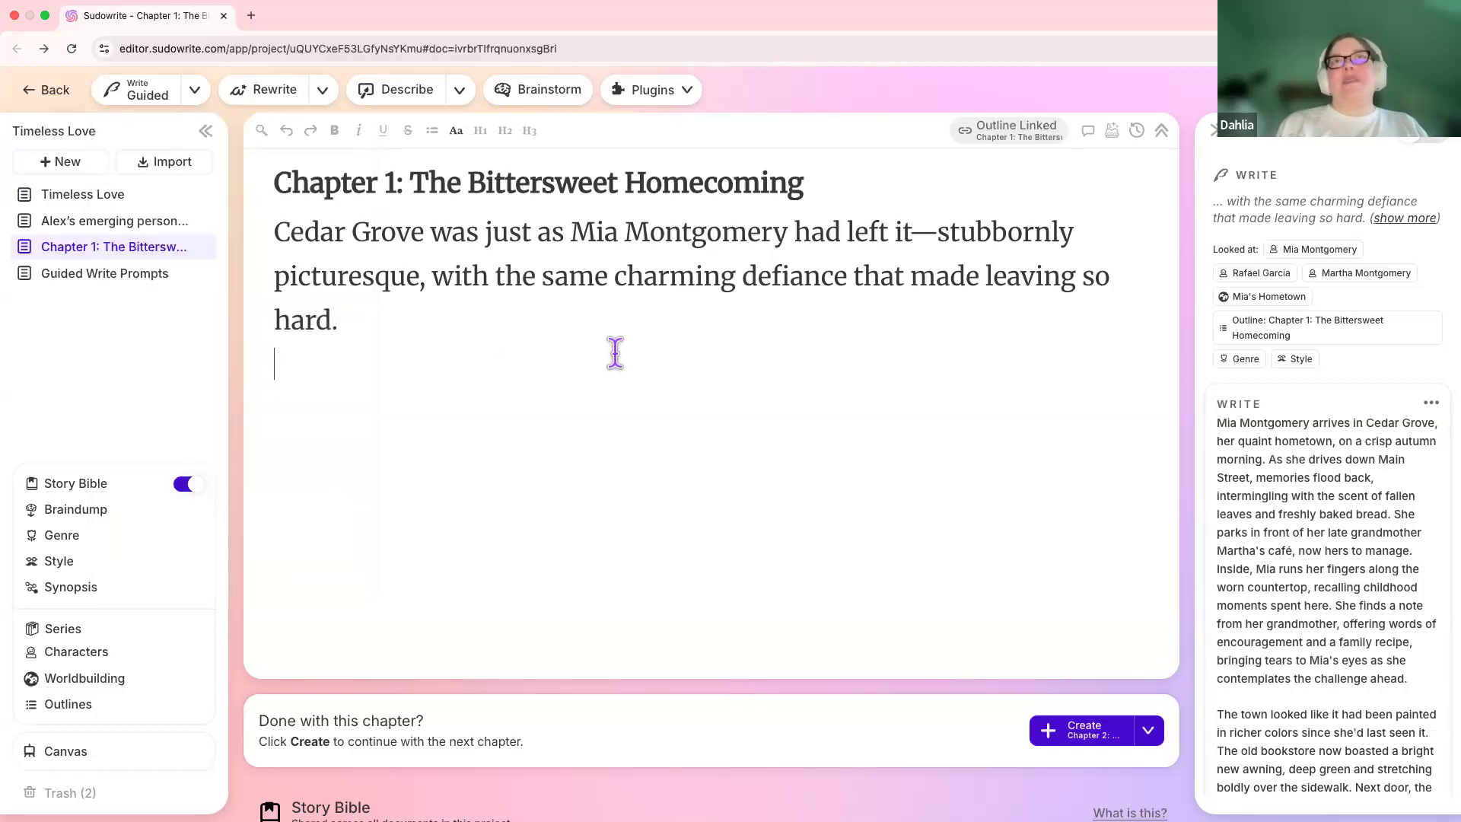
Check the existing Guided Write instructions for Chapter 1 and generate a new passage from them
{"action": "left_click", "coordinate": [195, 95]}
{"action": "left_click", "coordinate": [203, 206]}
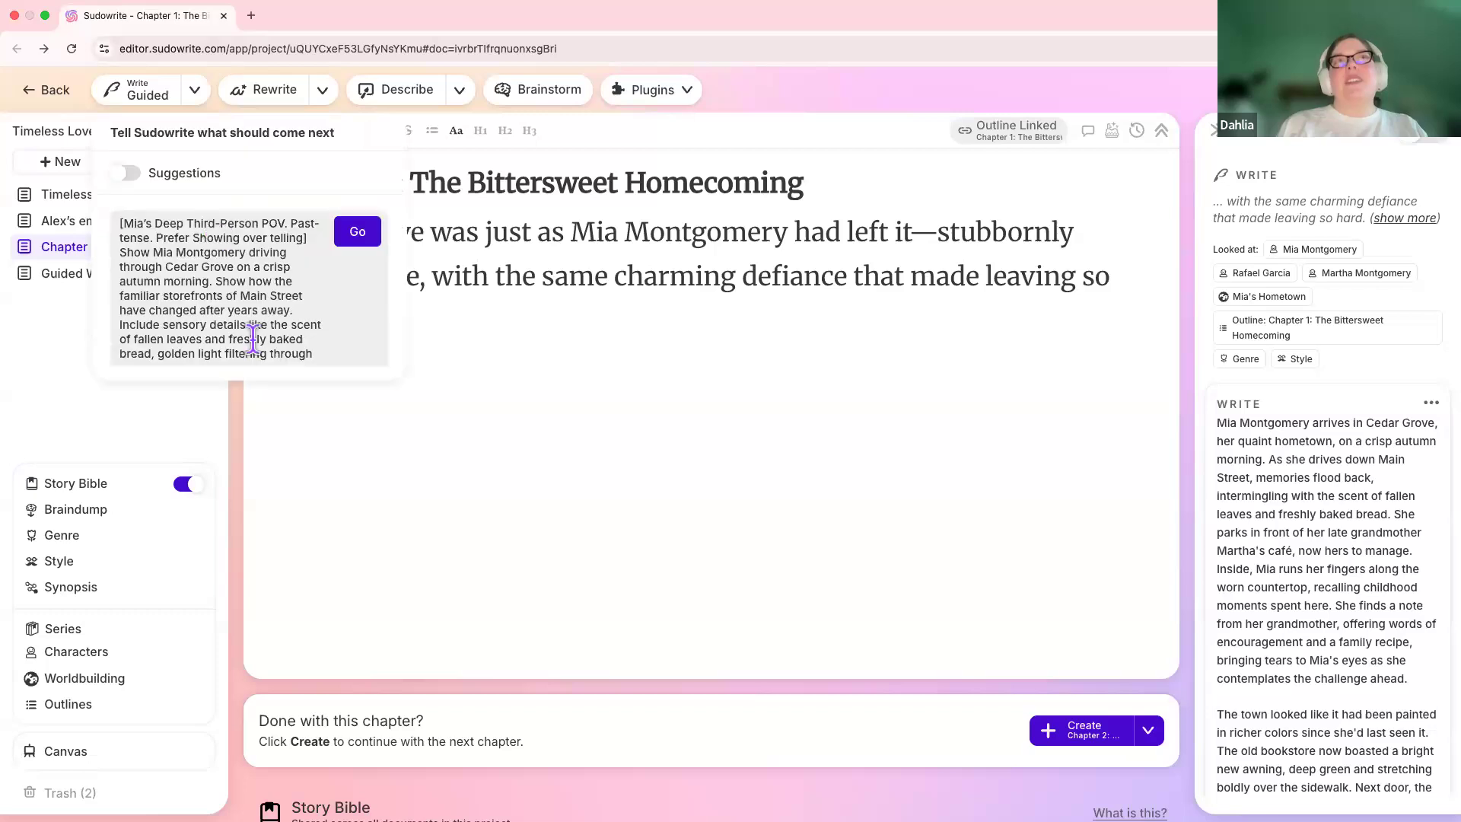
{"action": "left_click", "coordinate": [213, 308]}
{"action": "scroll", "coordinate": [215, 317], "scroll_direction": "down", "scroll_amount": 2}
{"action": "scroll", "coordinate": [215, 317], "scroll_direction": "up", "scroll_amount": 2}
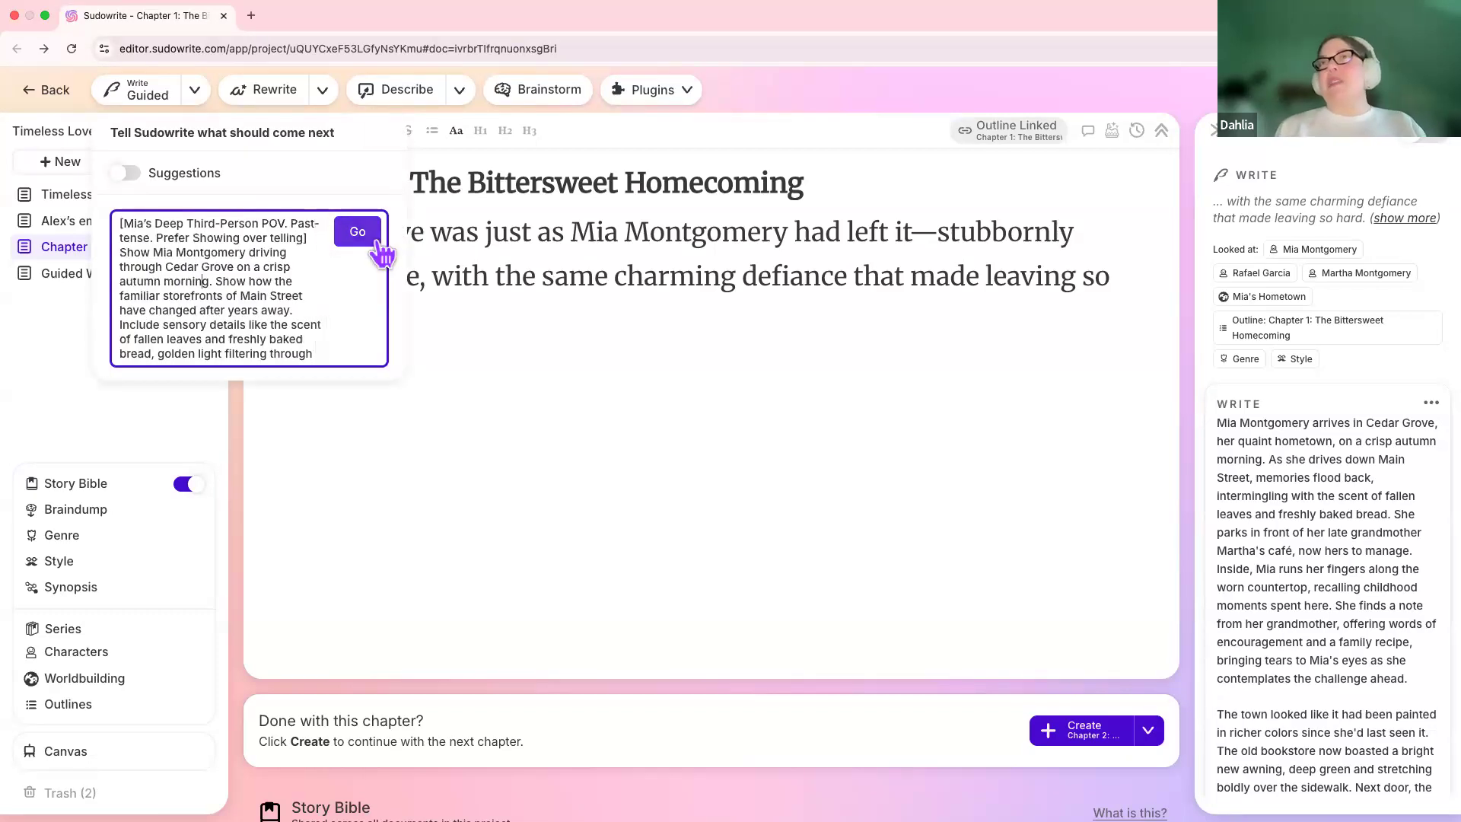
{"action": "left_click", "coordinate": [369, 235]}
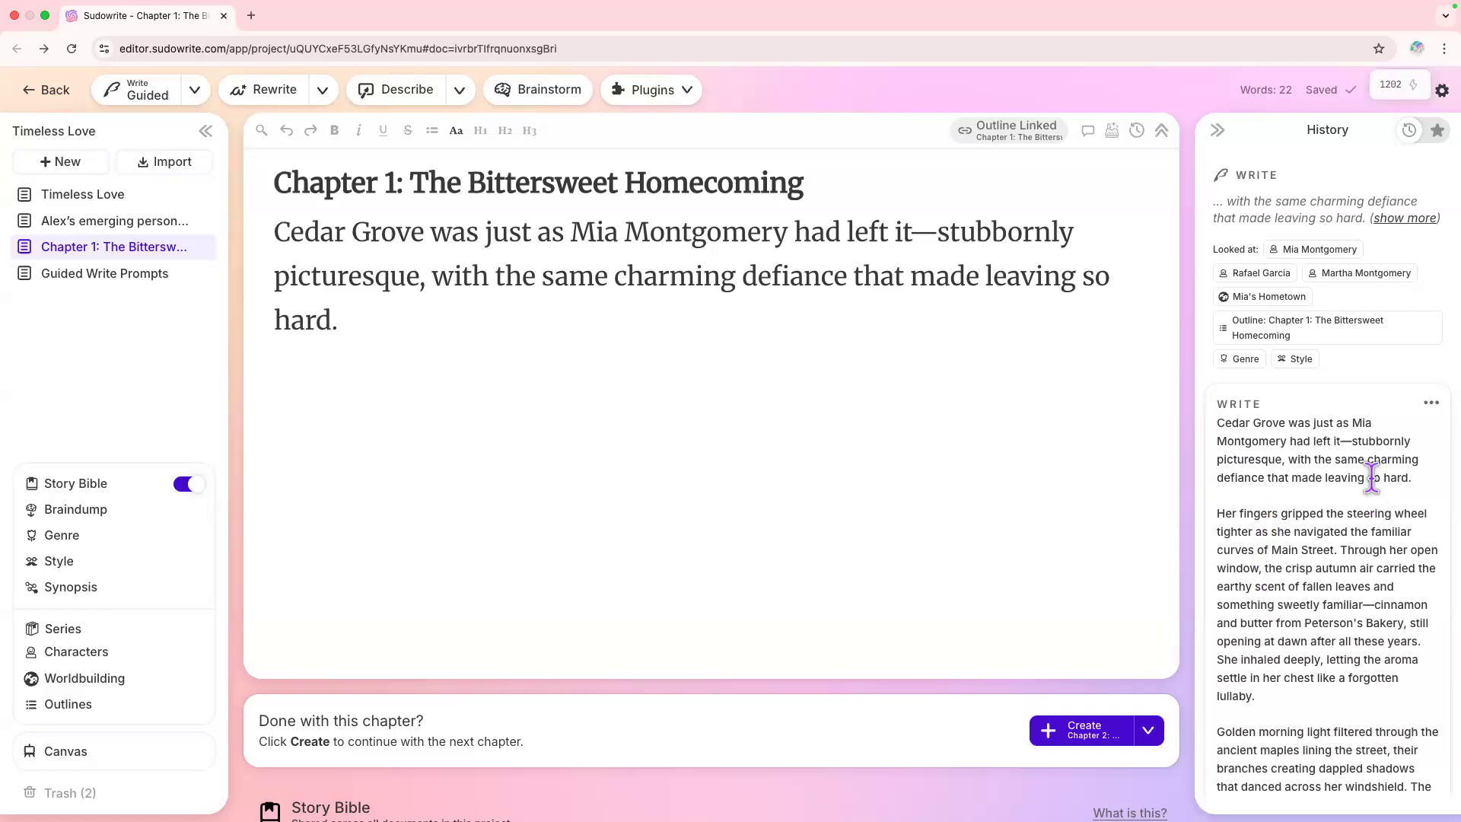
Compare the new passage's opening sentence with the existing opening sentence in Chapter 1 and skim the paragraphs that follow
{"action": "left_click_drag", "start_coordinate": [1412, 479], "coordinate": [1217, 424]}
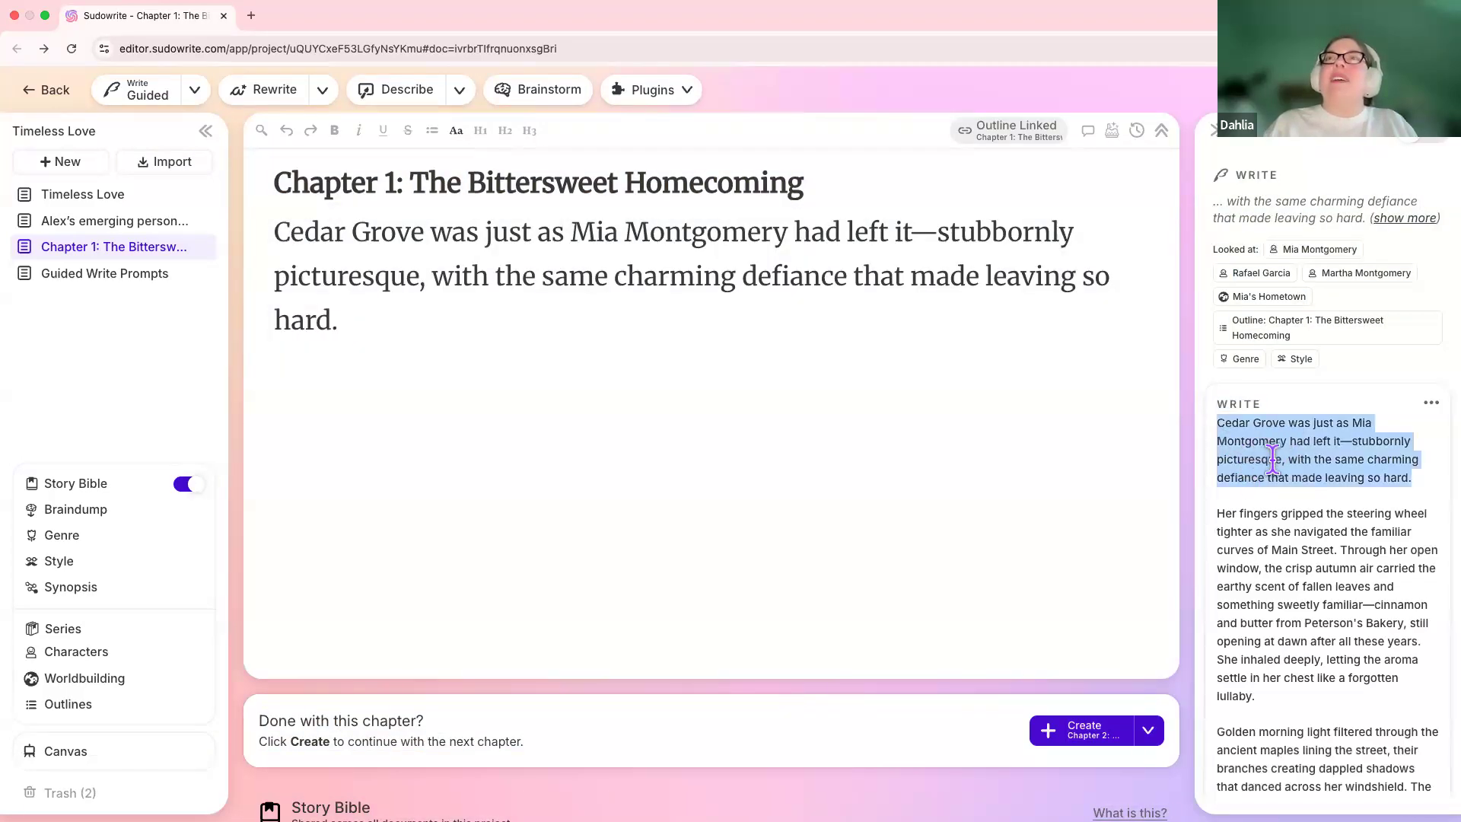
{"action": "left_click_drag", "start_coordinate": [517, 328], "coordinate": [212, 216]}
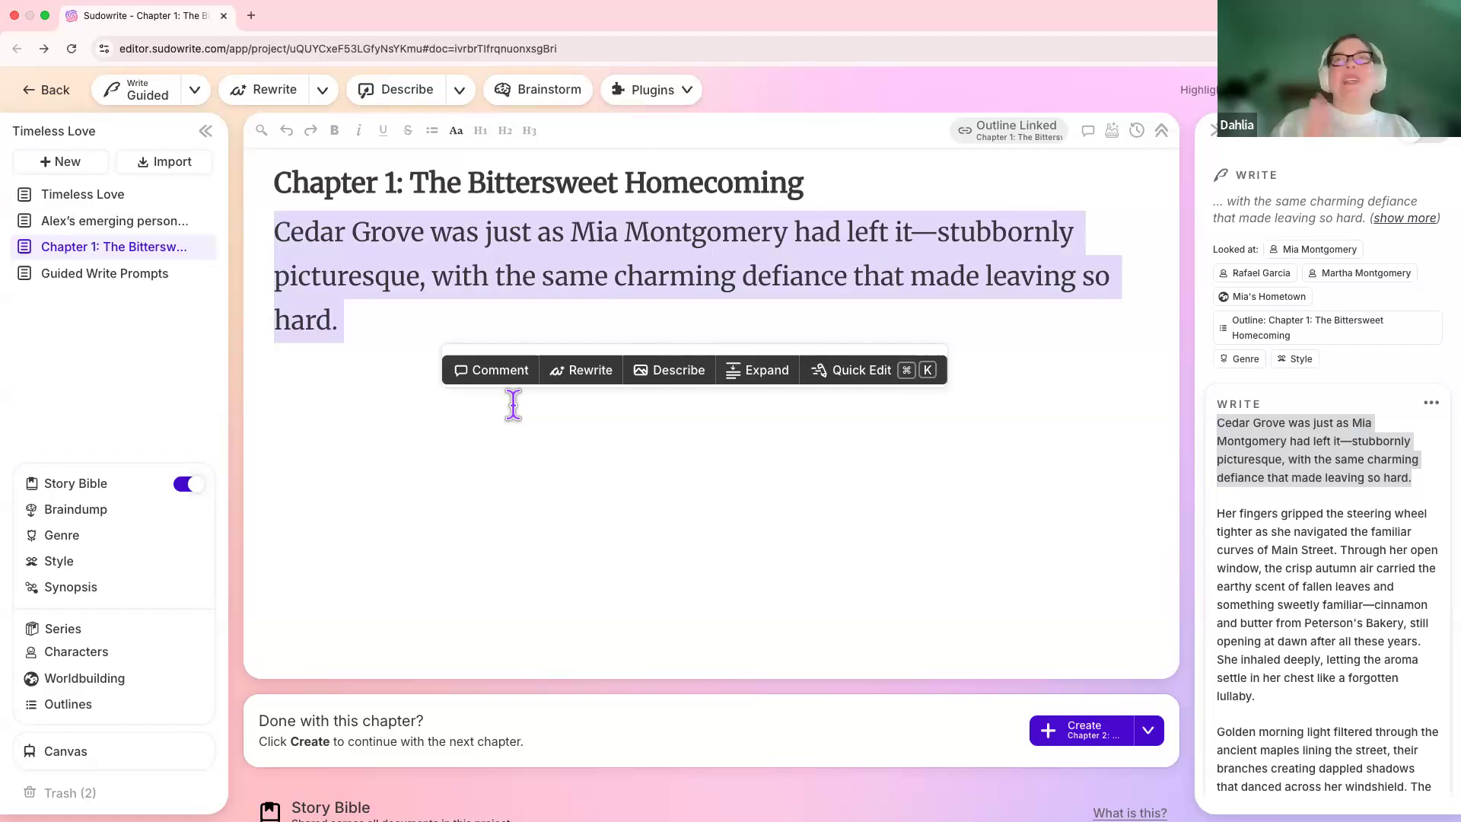
{"action": "scroll", "coordinate": [1232, 613], "scroll_direction": "down", "scroll_amount": 1}
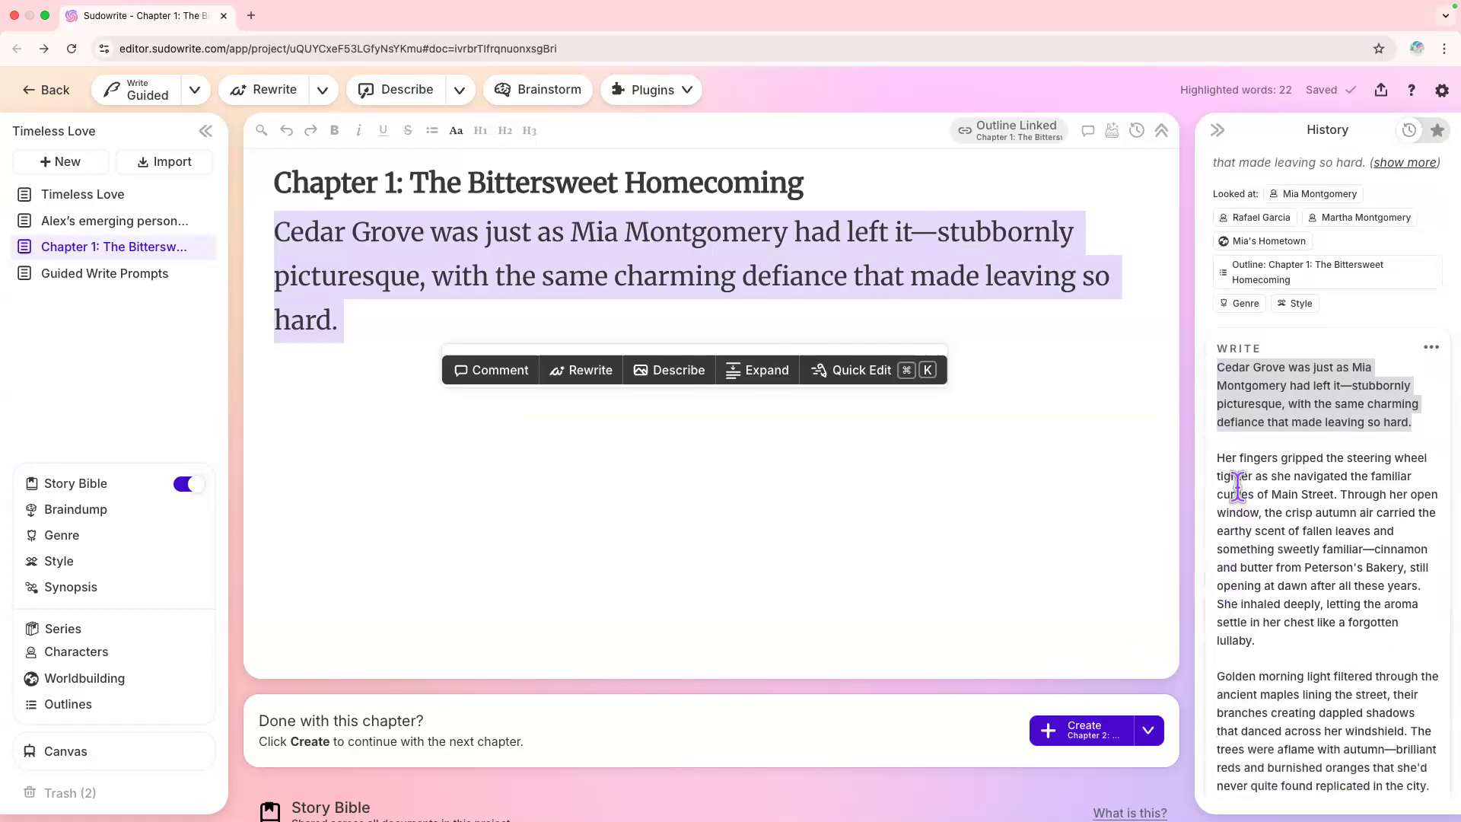
{"action": "scroll", "coordinate": [1237, 487], "scroll_direction": "down", "scroll_amount": 3}
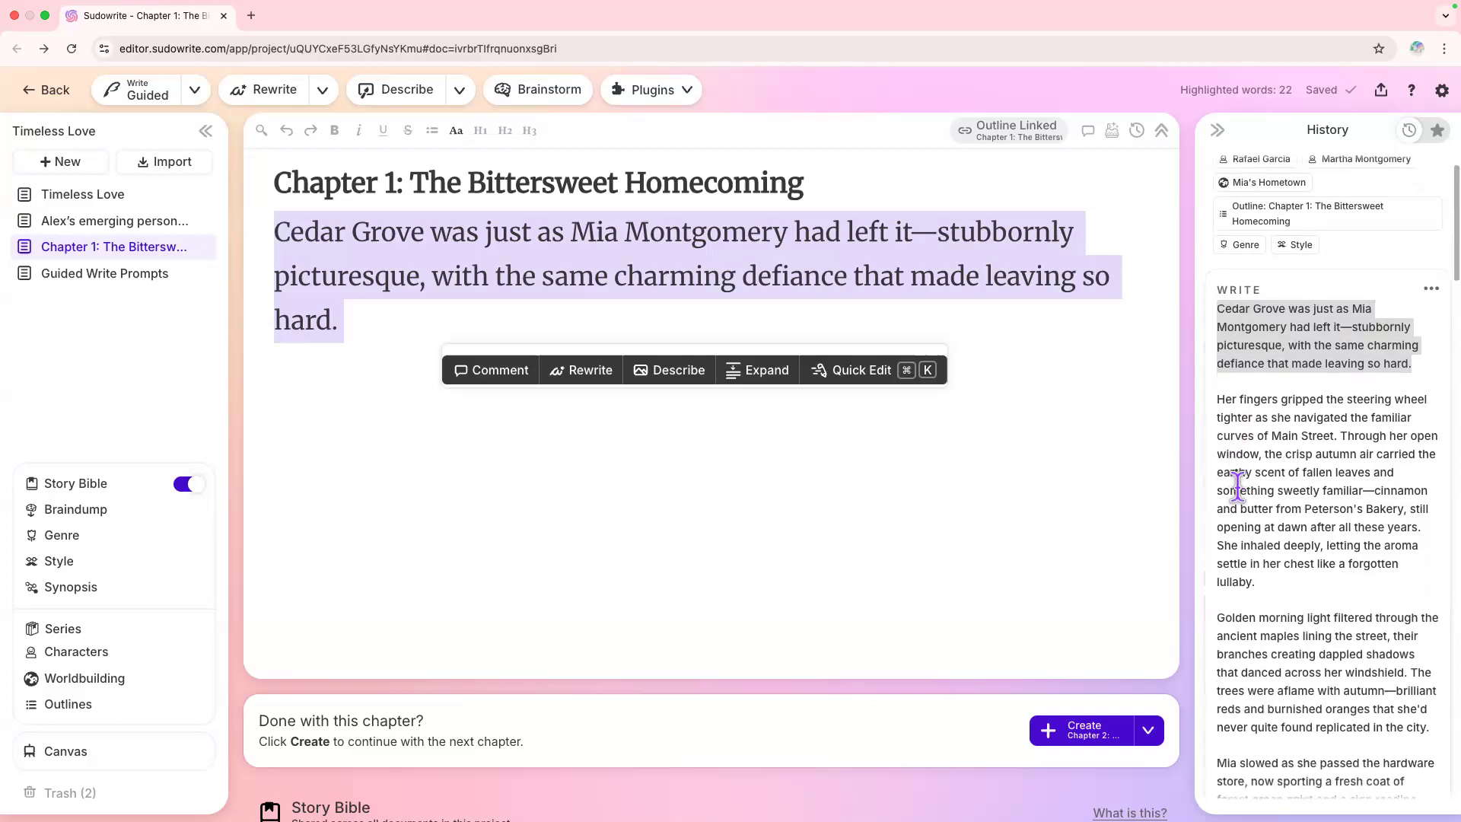
{"action": "scroll", "coordinate": [1240, 491], "scroll_direction": "down", "scroll_amount": 4}
{"action": "scroll", "coordinate": [1236, 484], "scroll_direction": "up", "scroll_amount": 6}
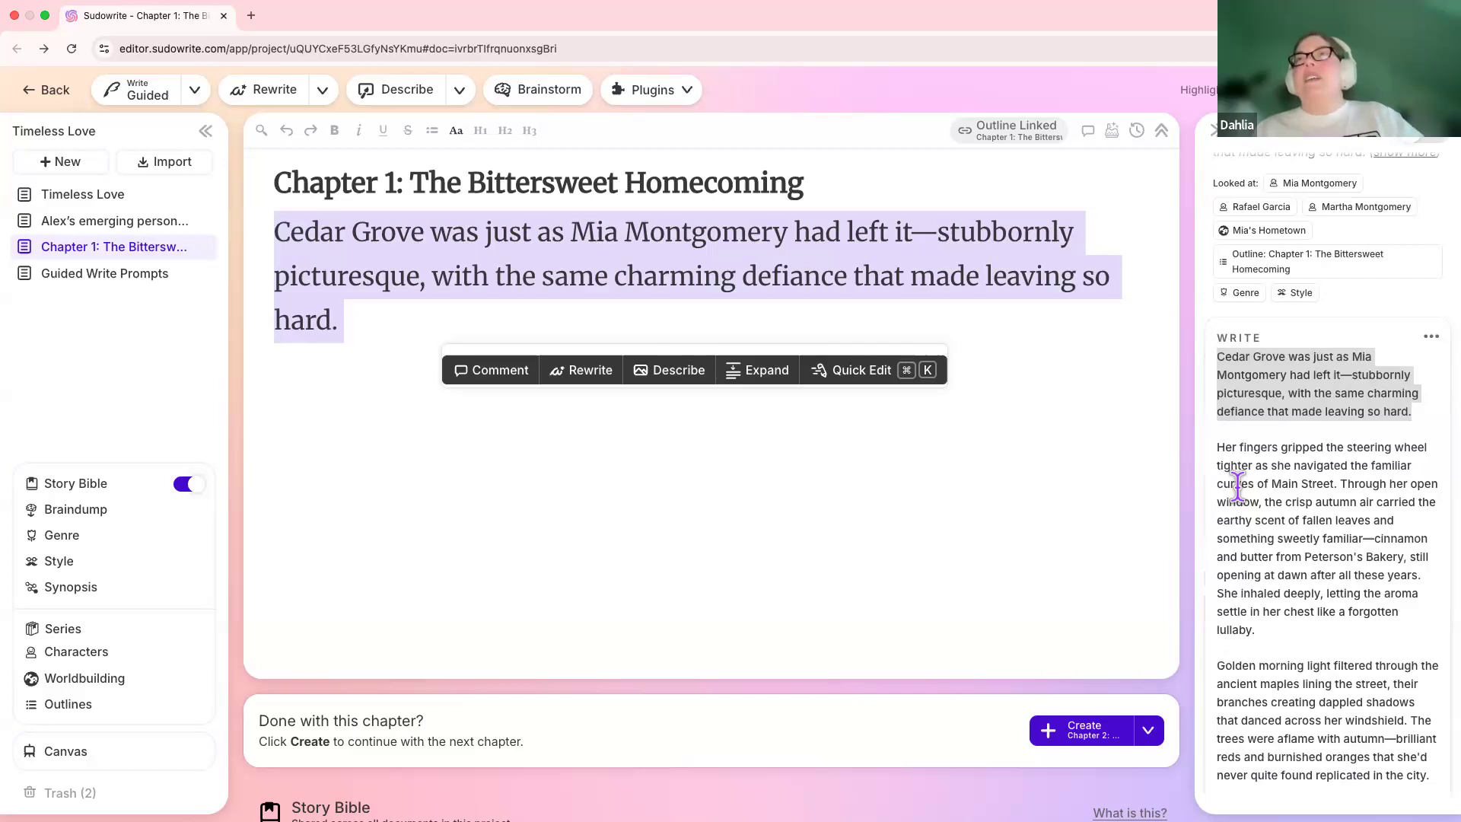
{"action": "scroll", "coordinate": [1263, 563], "scroll_direction": "down", "scroll_amount": 3}
{"action": "scroll", "coordinate": [1267, 559], "scroll_direction": "up", "scroll_amount": 3}
{"action": "scroll", "coordinate": [1256, 553], "scroll_direction": "up", "scroll_amount": 2}
{"action": "left_click", "coordinate": [1036, 381]}
{"action": "left_click_drag", "start_coordinate": [359, 323], "coordinate": [262, 198]}
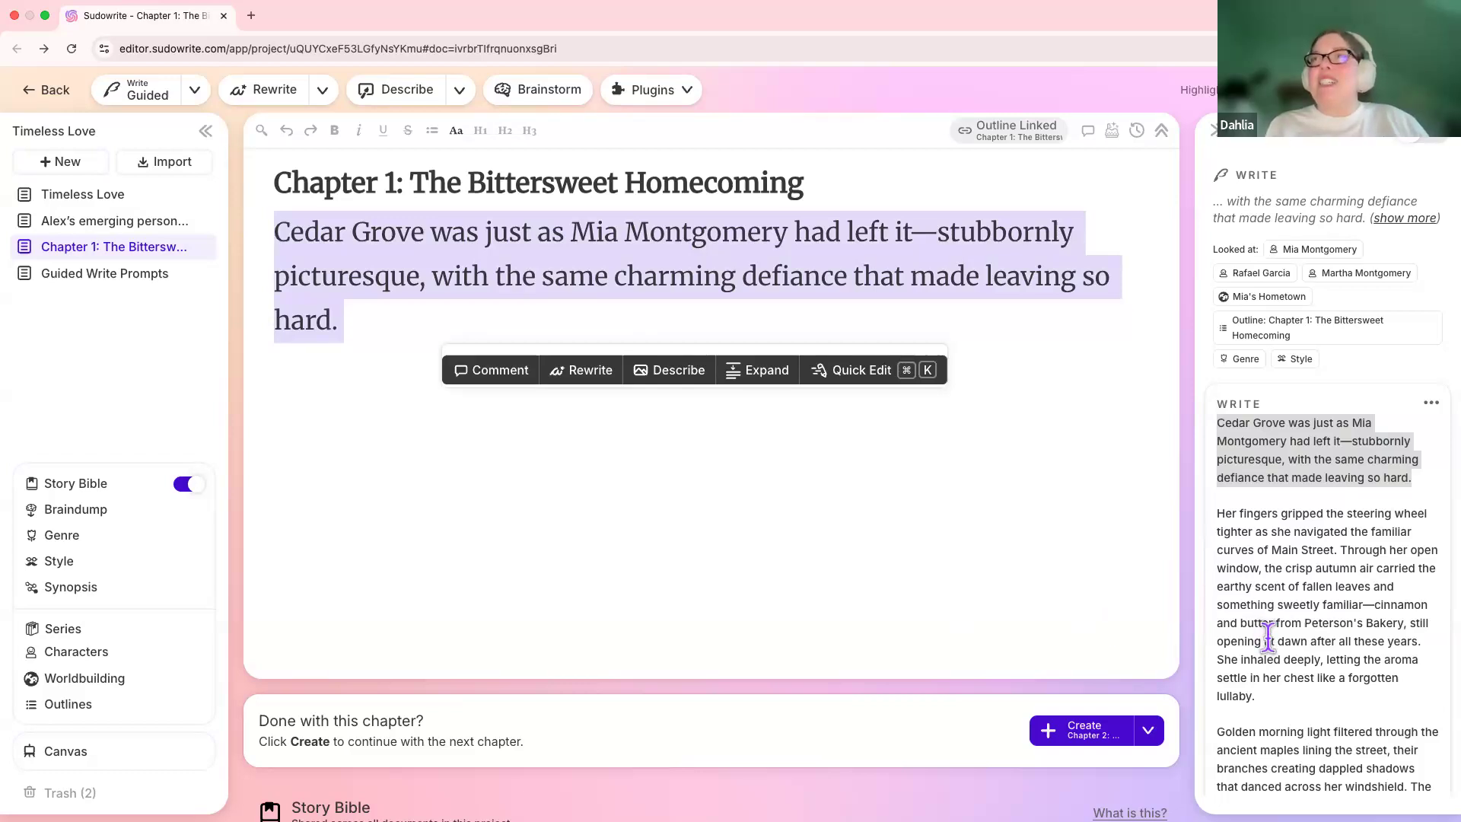
Read the new passage through to its end, examining the "Morton & Daughter" sign and the other Main Street storefront details
{"action": "scroll", "coordinate": [1267, 636], "scroll_direction": "down", "scroll_amount": 1}
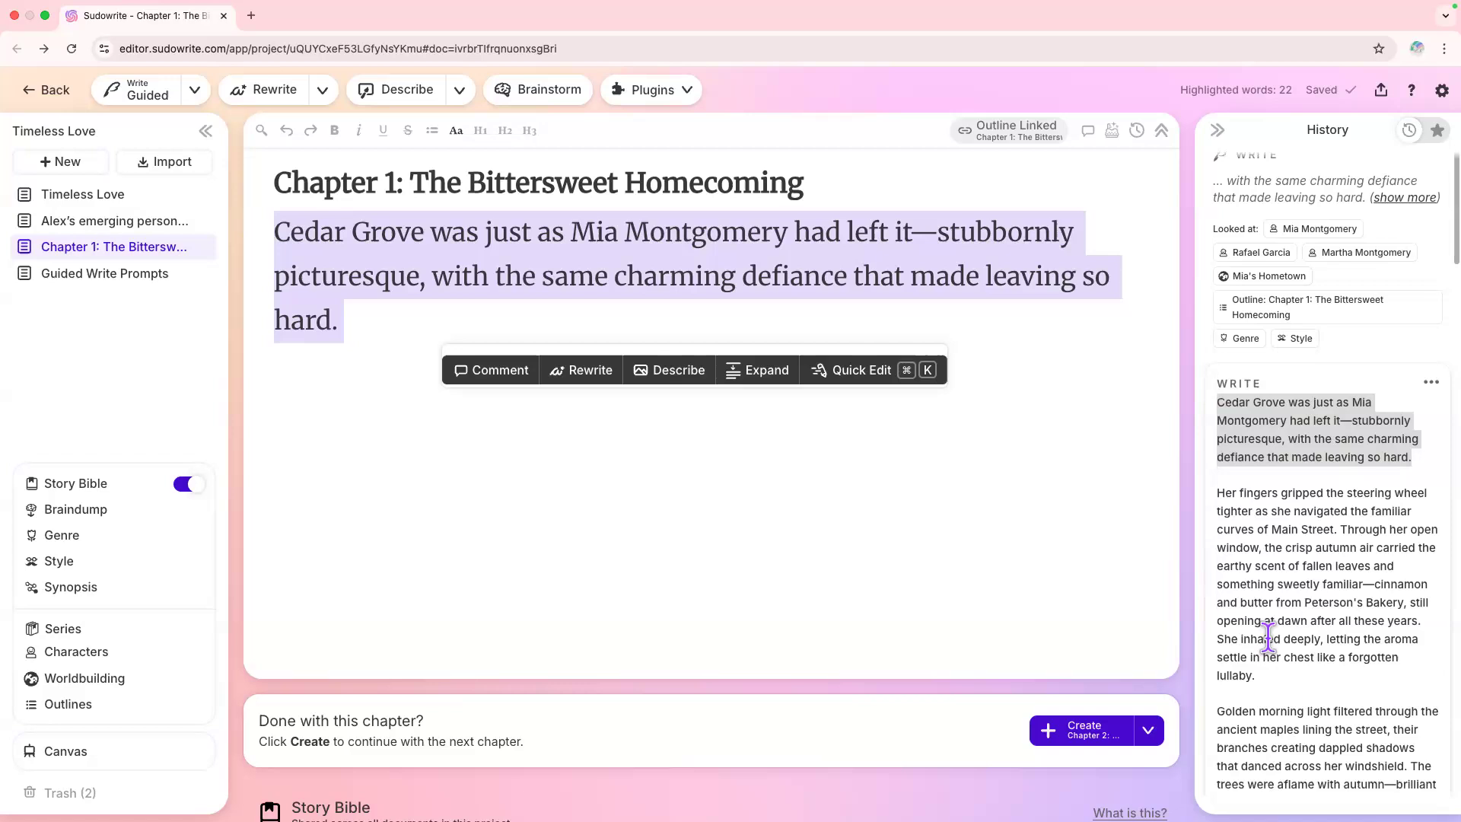
{"action": "scroll", "coordinate": [1269, 524], "scroll_direction": "down", "scroll_amount": 1}
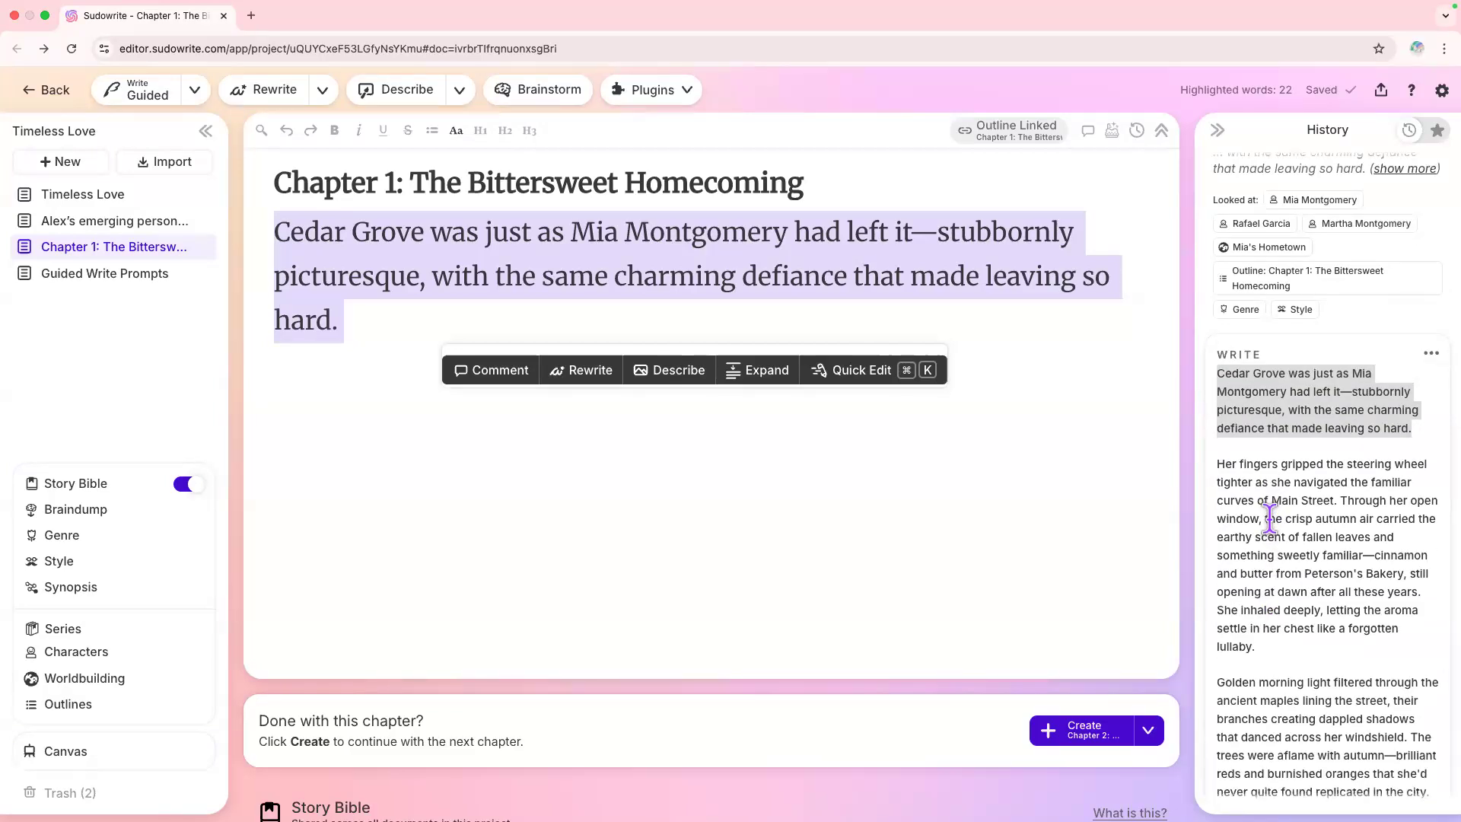
{"action": "scroll", "coordinate": [1269, 520], "scroll_direction": "down", "scroll_amount": 3}
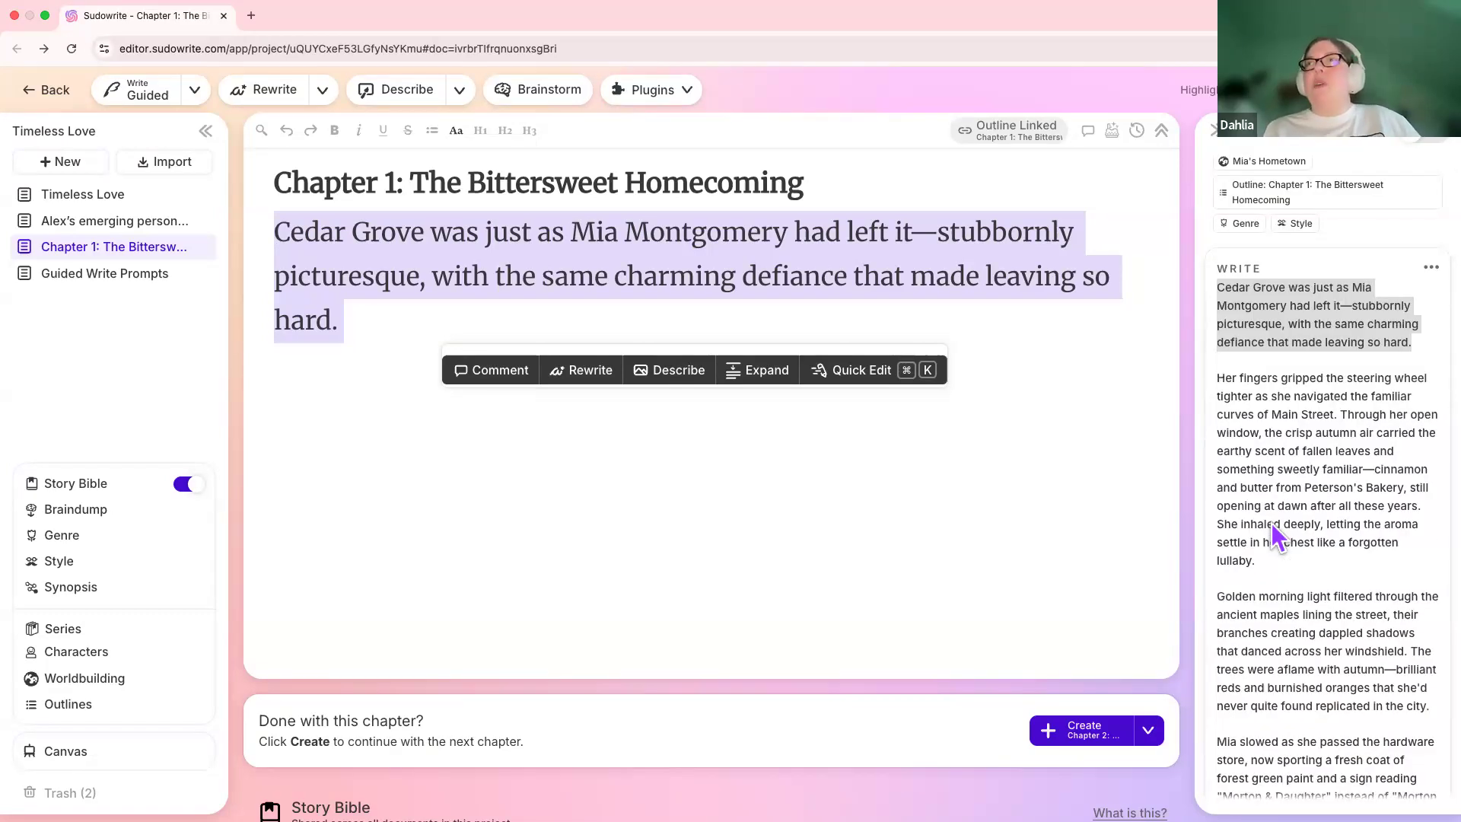
{"action": "scroll", "coordinate": [1271, 523], "scroll_direction": "down", "scroll_amount": 3}
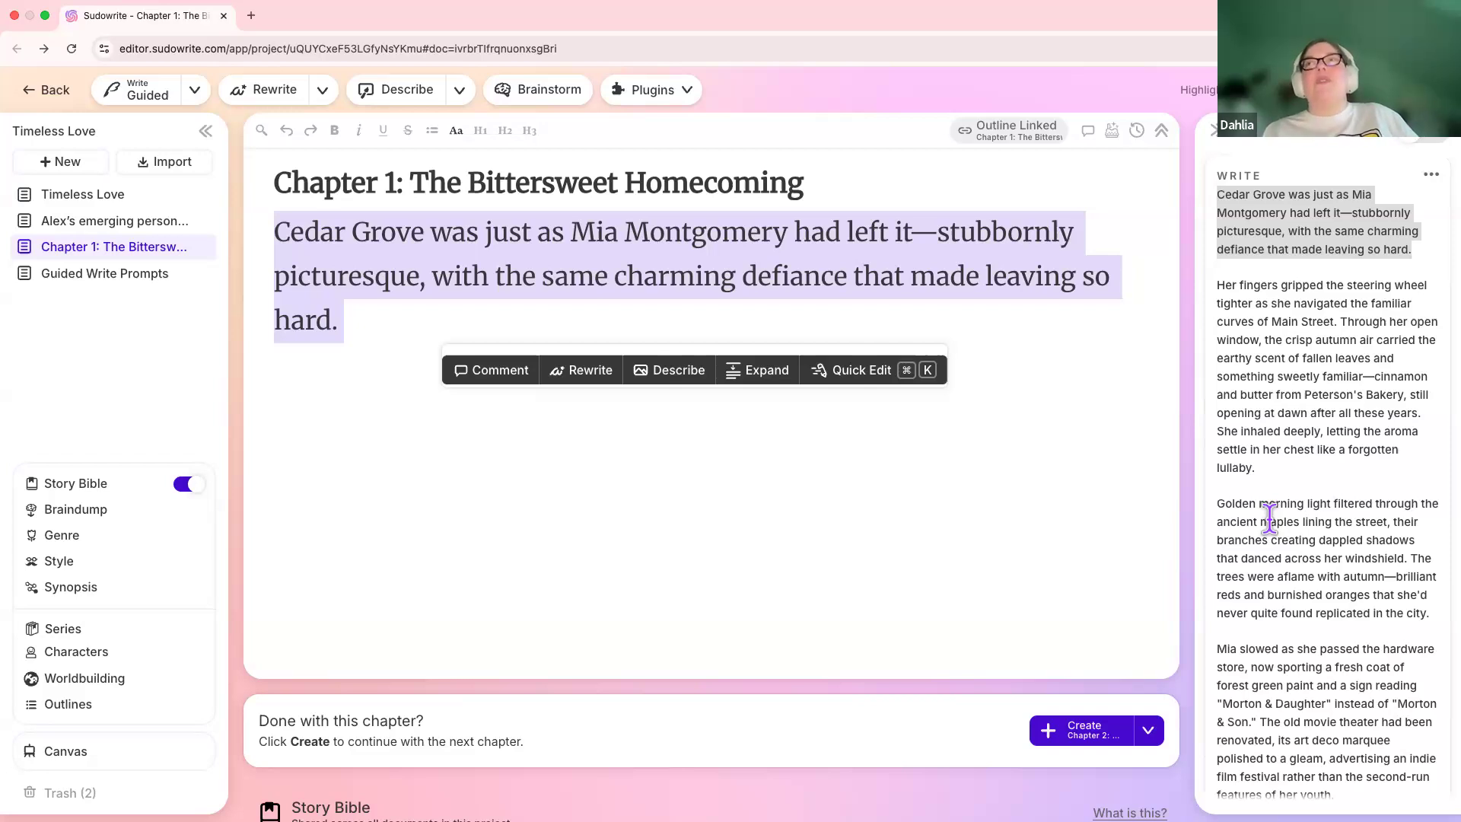
{"action": "scroll", "coordinate": [1268, 519], "scroll_direction": "down", "scroll_amount": 3}
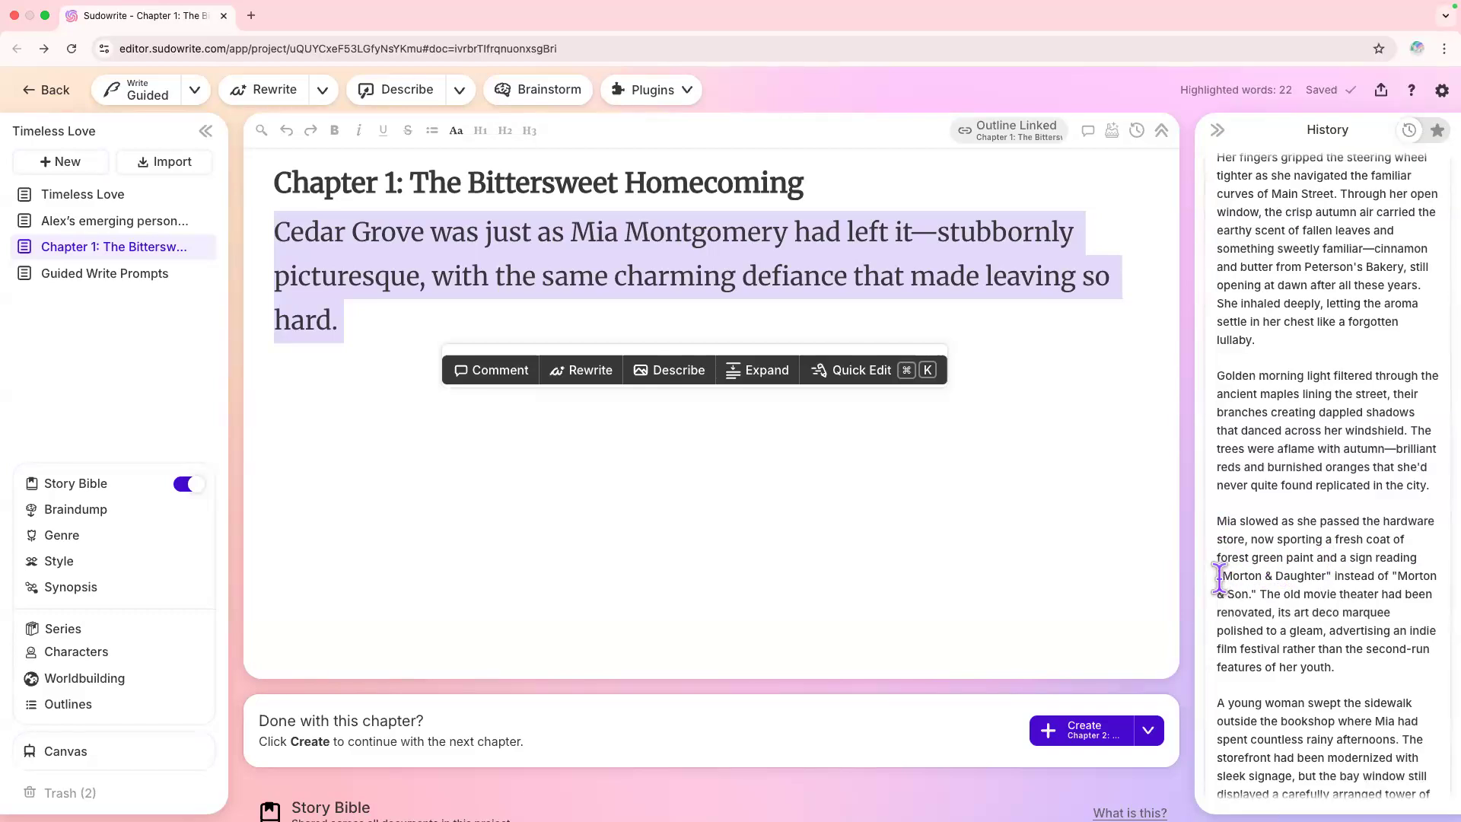
{"action": "scroll", "coordinate": [1228, 609], "scroll_direction": "down", "scroll_amount": 5}
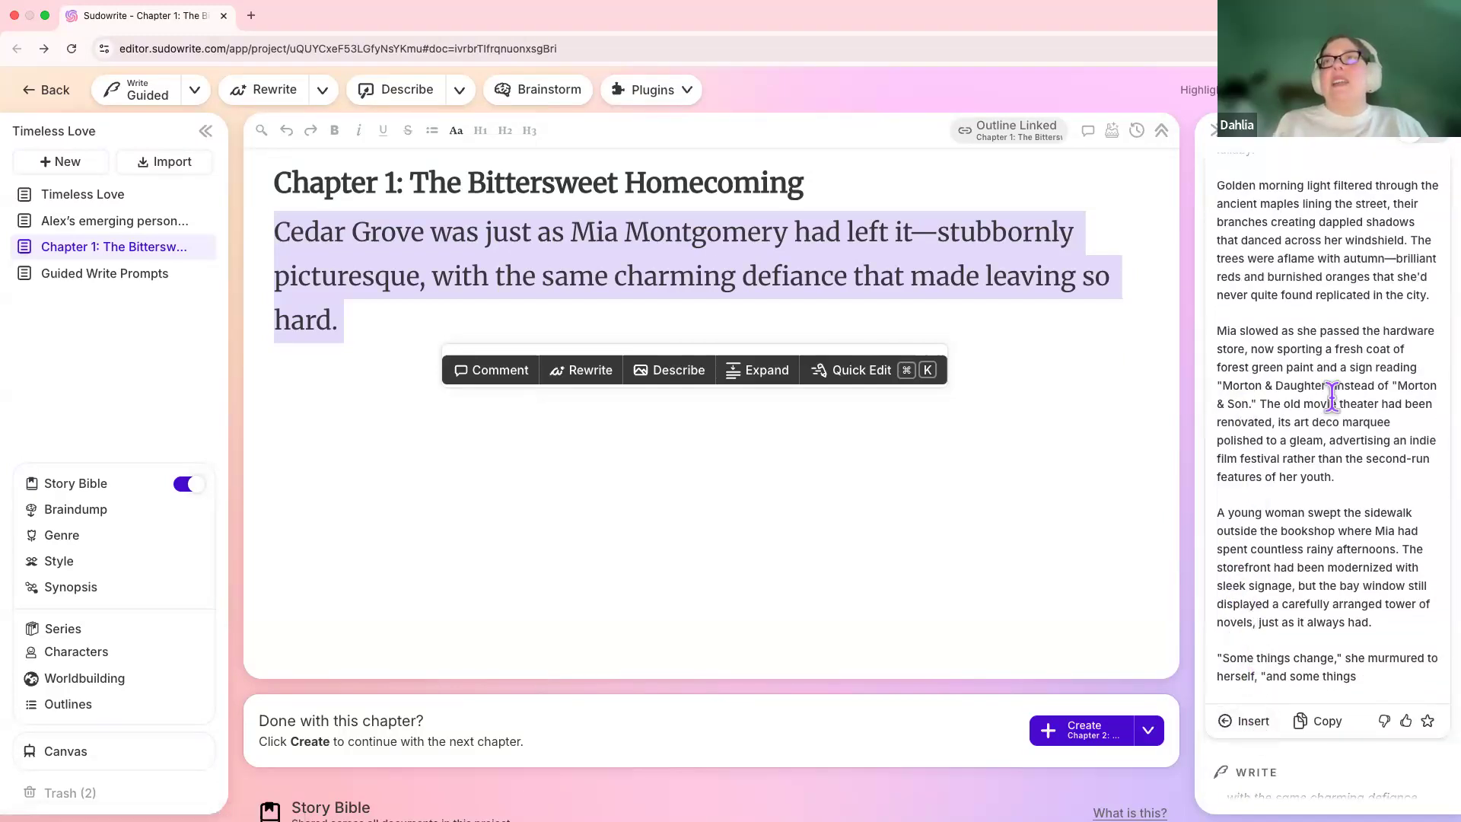
{"action": "left_click_drag", "start_coordinate": [1220, 382], "coordinate": [1353, 384]}
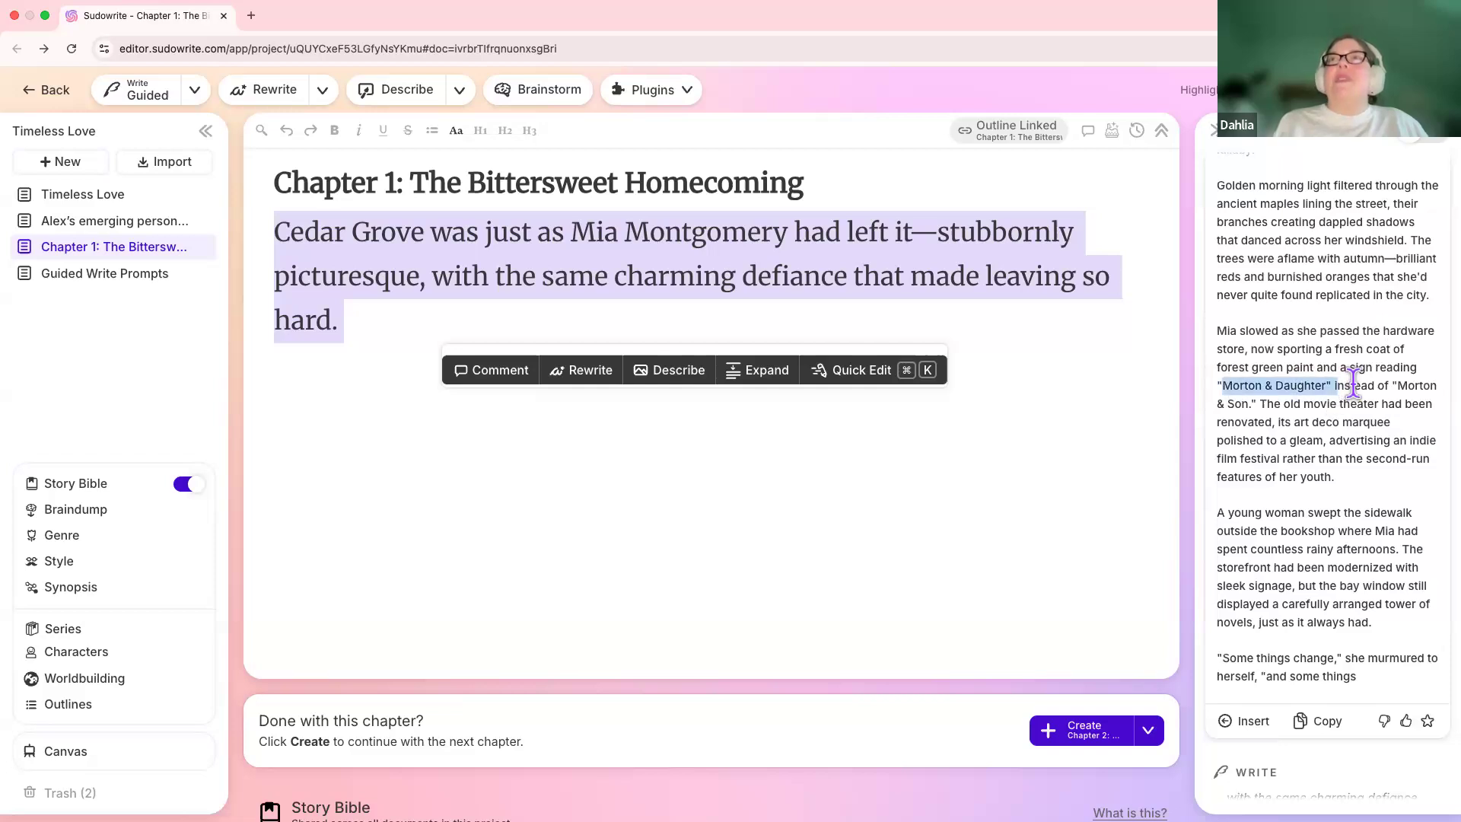
{"action": "left_click", "coordinate": [1246, 561]}
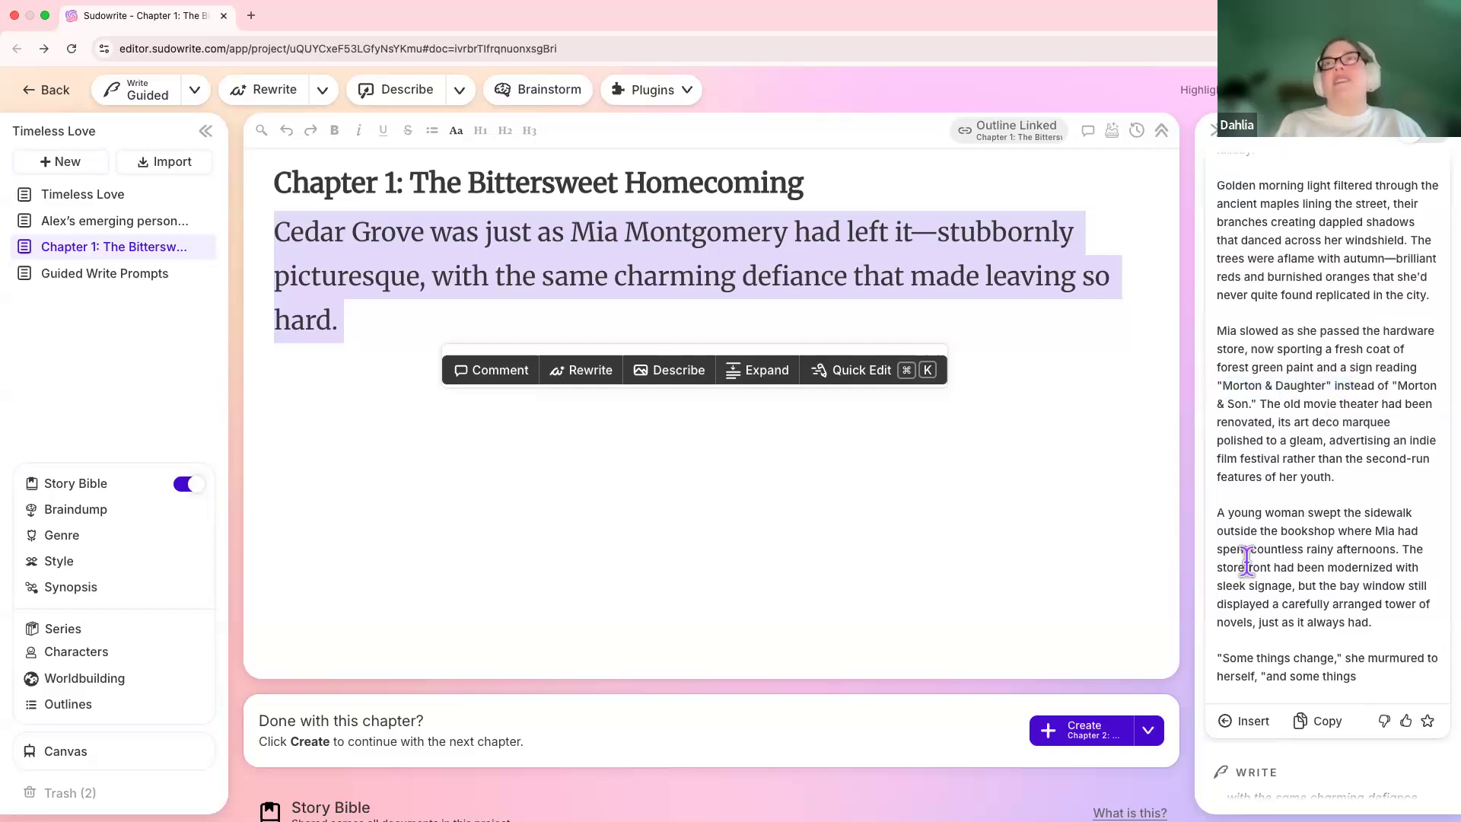
Insert the new generated passage under the Chapter 1 title in place of the existing opening sentence
{"action": "scroll", "coordinate": [1242, 602], "scroll_direction": "down", "scroll_amount": 1}
{"action": "scroll", "coordinate": [1242, 602], "scroll_direction": "up", "scroll_amount": 6}
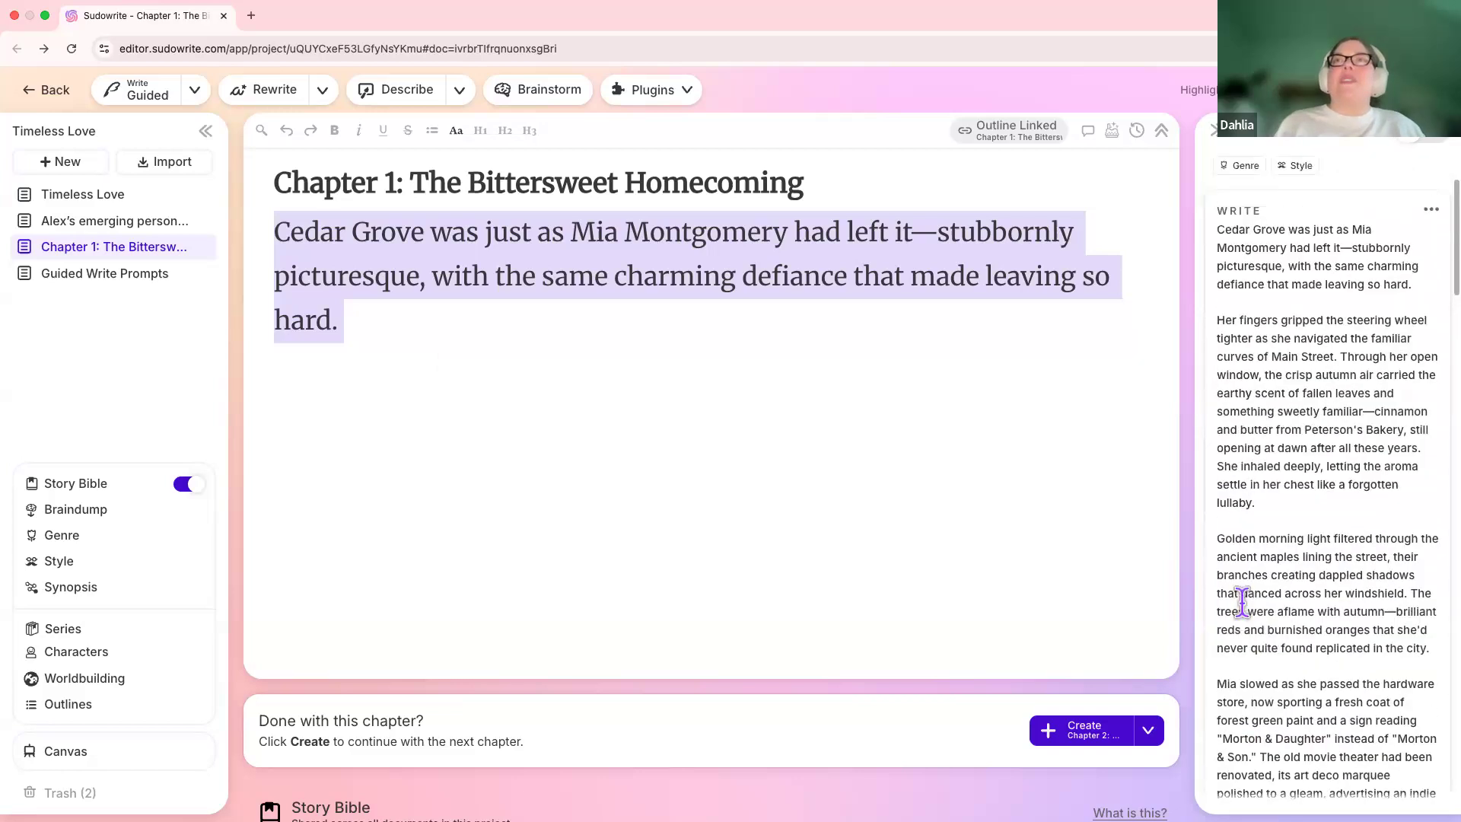
{"action": "scroll", "coordinate": [1242, 602], "scroll_direction": "down", "scroll_amount": 2}
{"action": "scroll", "coordinate": [1242, 601], "scroll_direction": "down", "scroll_amount": 8}
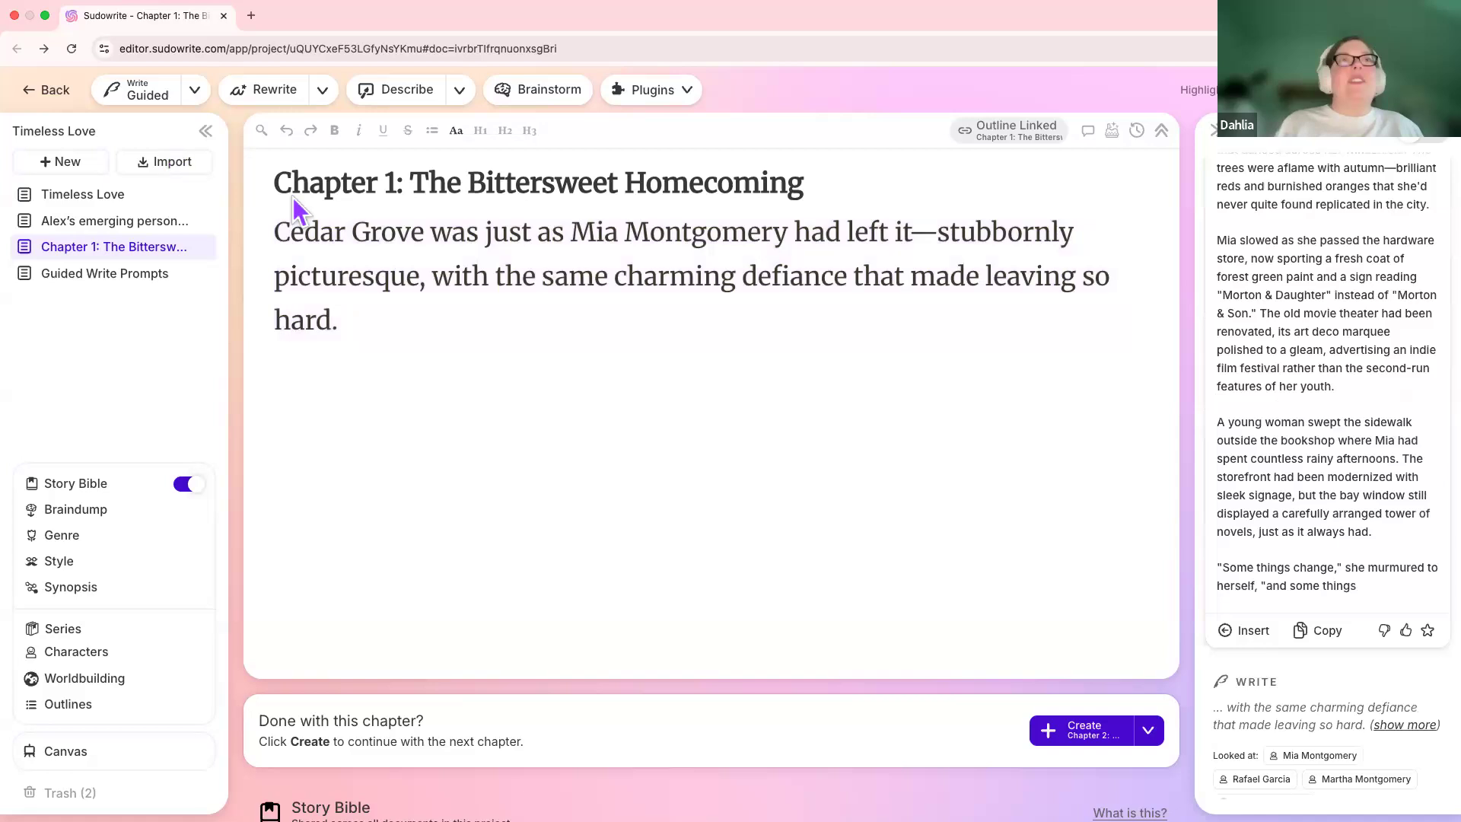
{"action": "left_click", "coordinate": [1241, 632]}
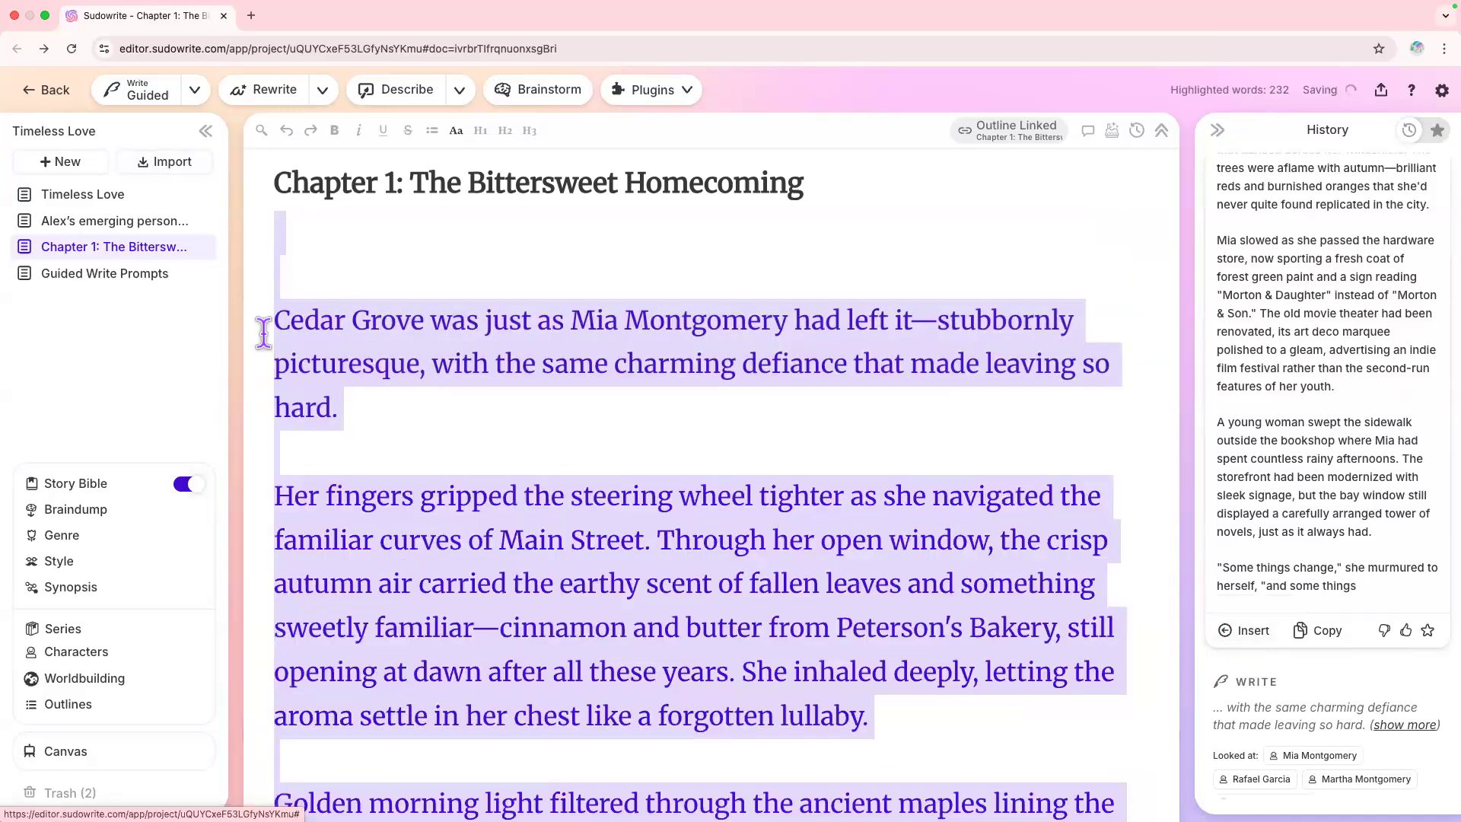
Remove the blank lines between the Chapter 1 title and the inserted passage's opening sentence
{"action": "left_click", "coordinate": [263, 332]}
{"action": "key", "text": "BackSpace"}
{"action": "key", "text": "BackSpace"}
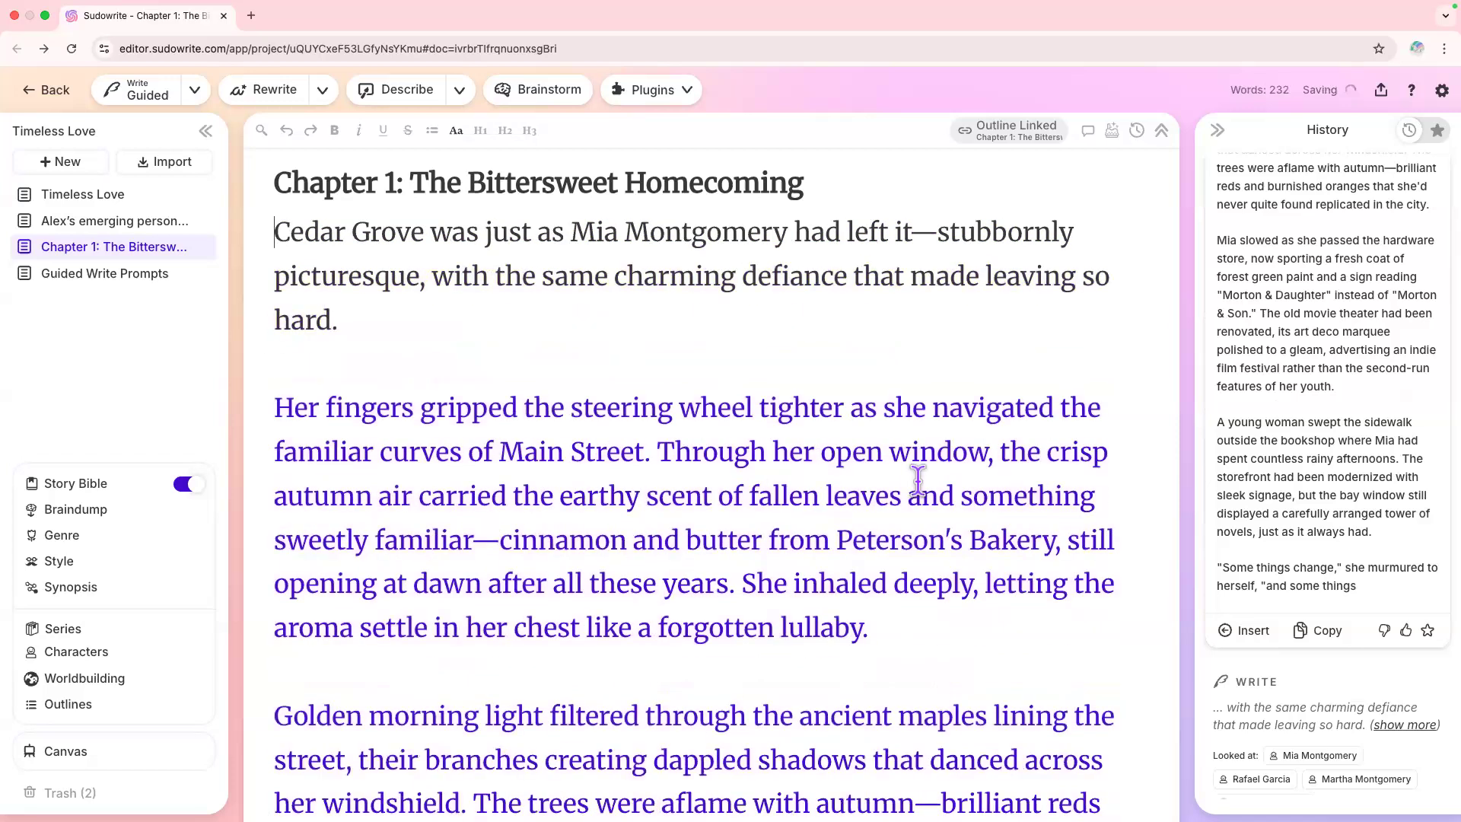
Check the creativity, card length and prose mode in the Write settings, and skim the inserted Chapter 1 passage
{"action": "left_click", "coordinate": [195, 89]}
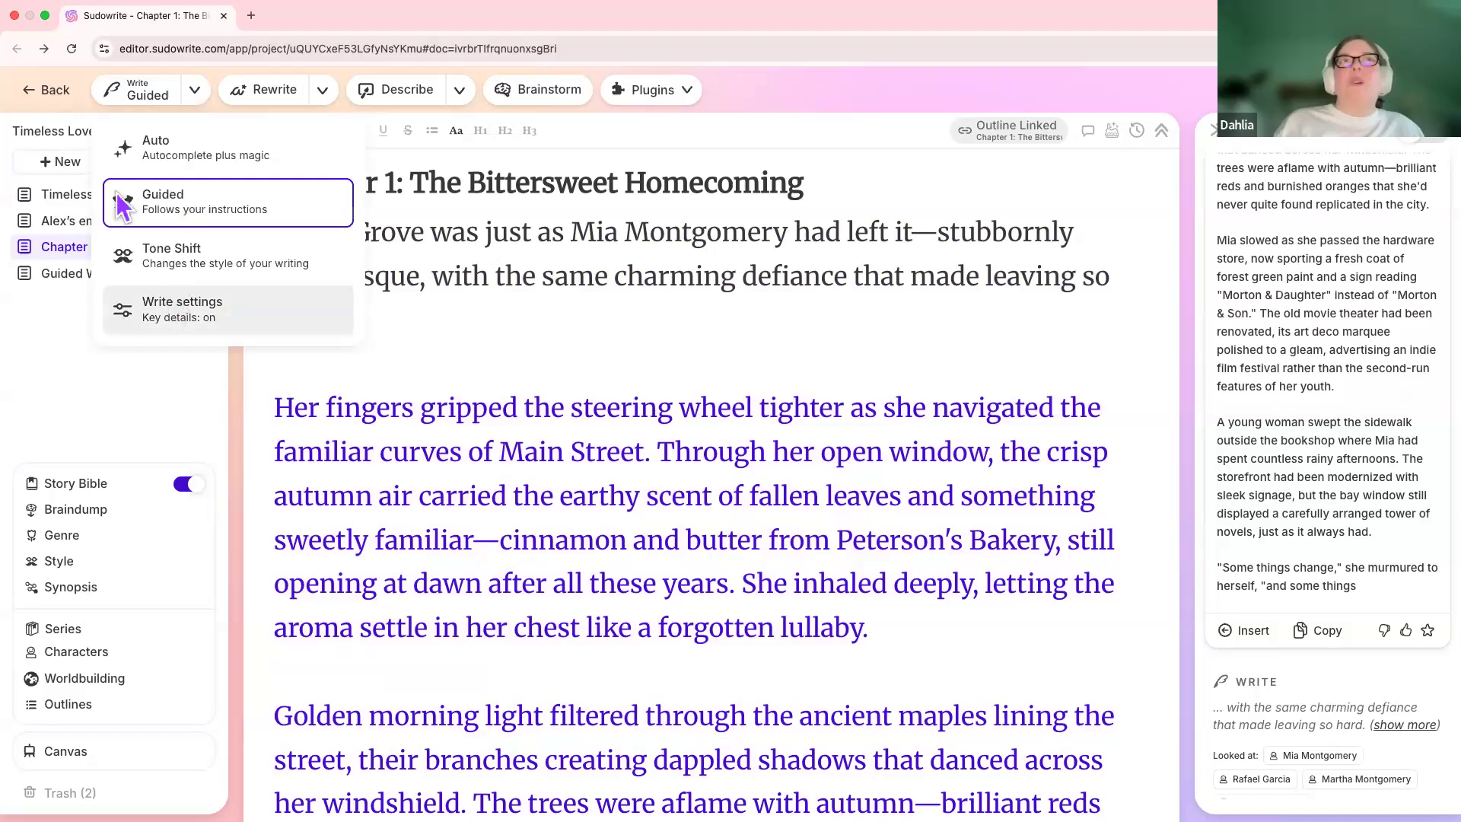
{"action": "left_click", "coordinate": [182, 308]}
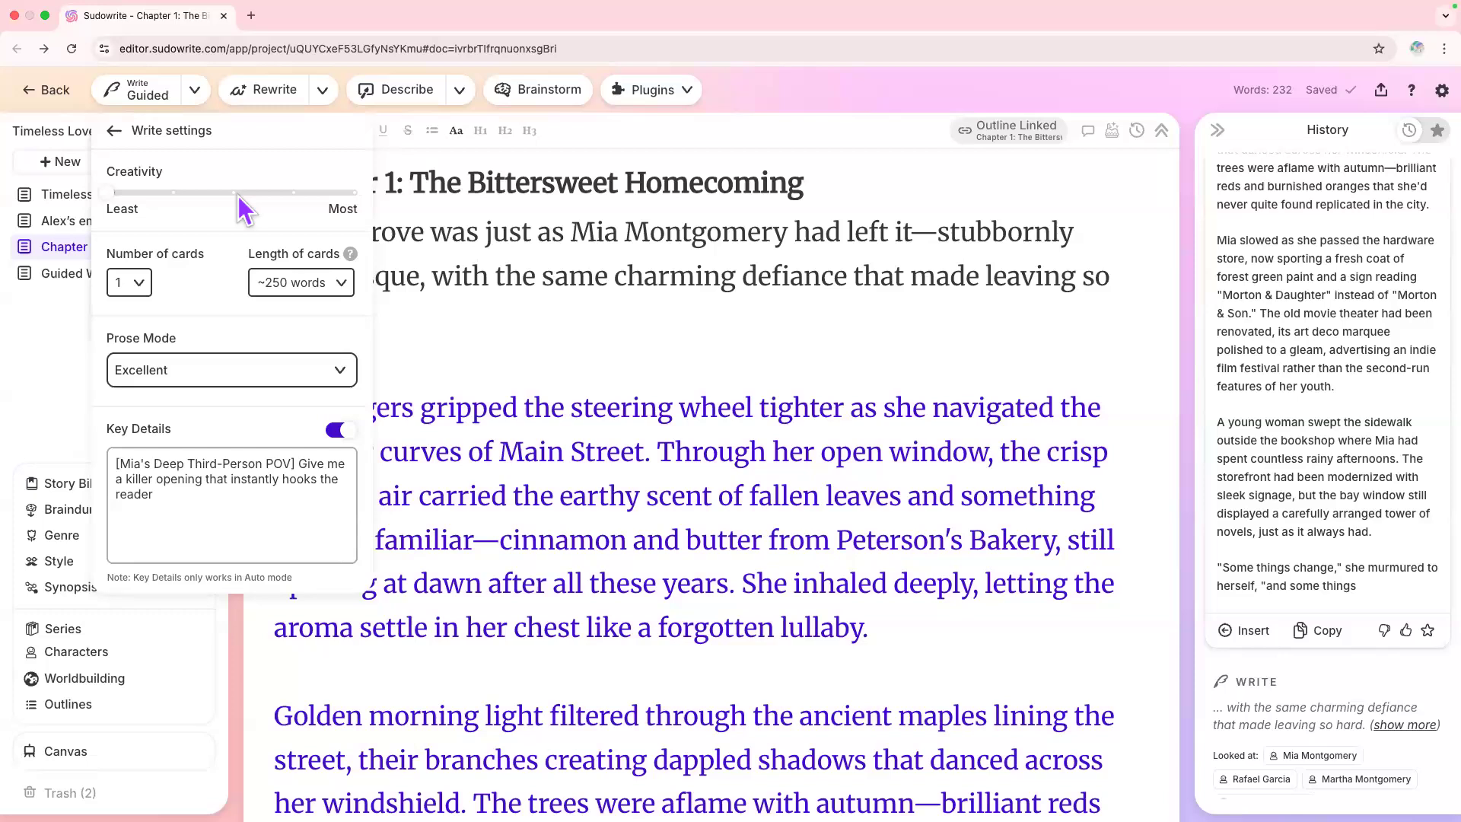
{"action": "left_click", "coordinate": [507, 361]}
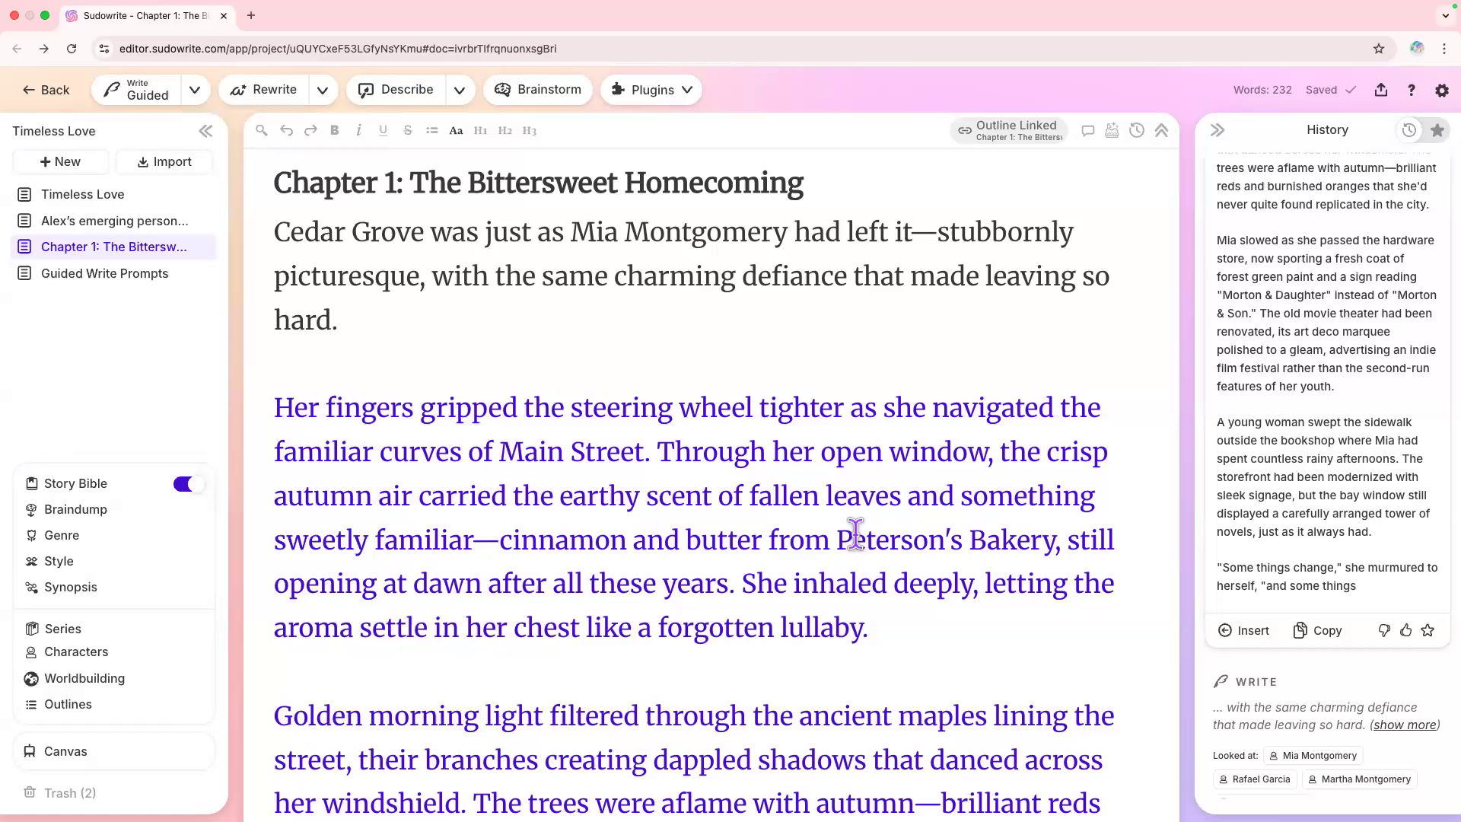
{"action": "scroll", "coordinate": [855, 534], "scroll_direction": "down", "scroll_amount": 10}
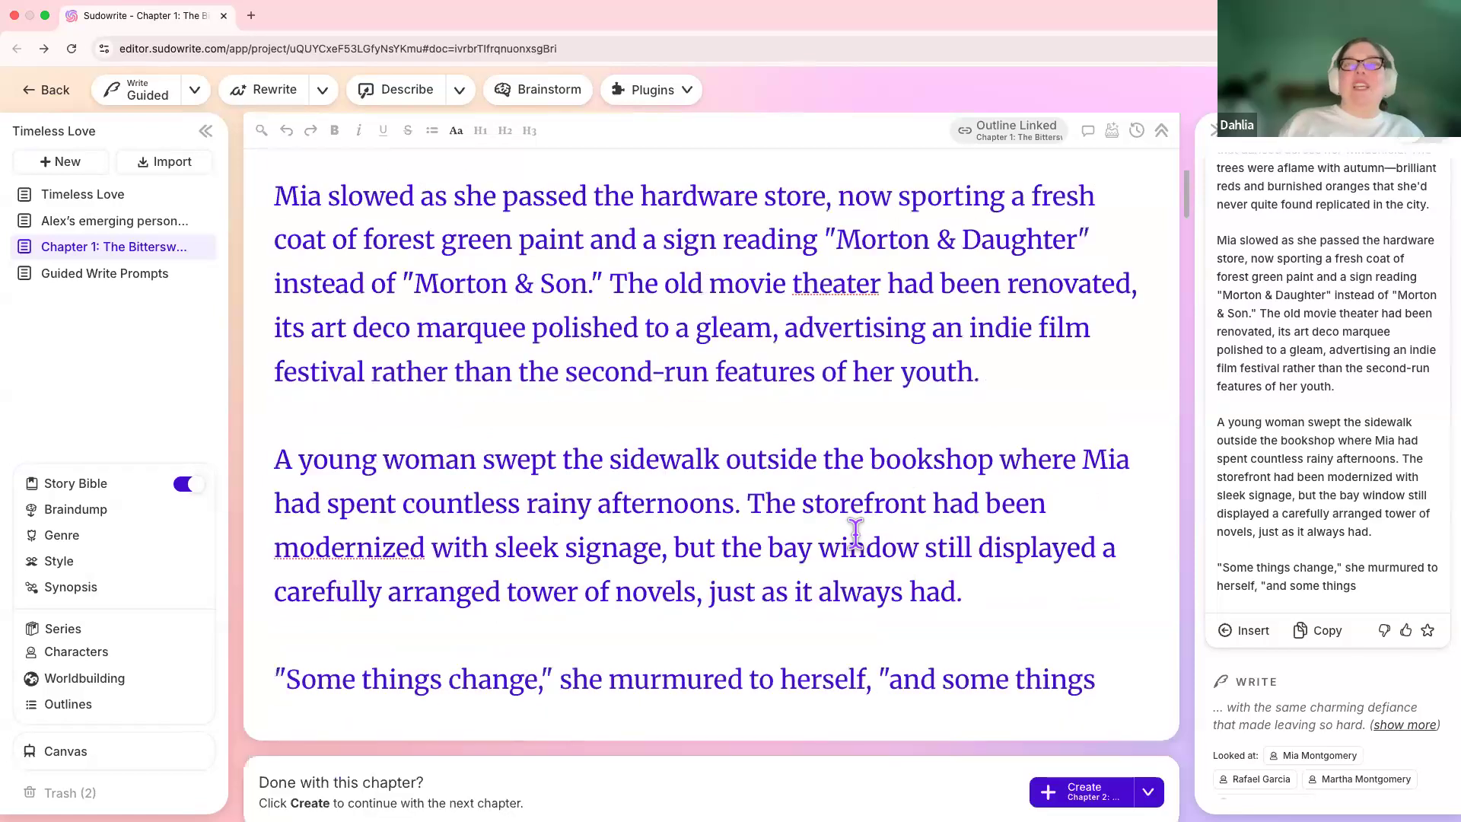
{"action": "scroll", "coordinate": [855, 534], "scroll_direction": "up", "scroll_amount": 6}
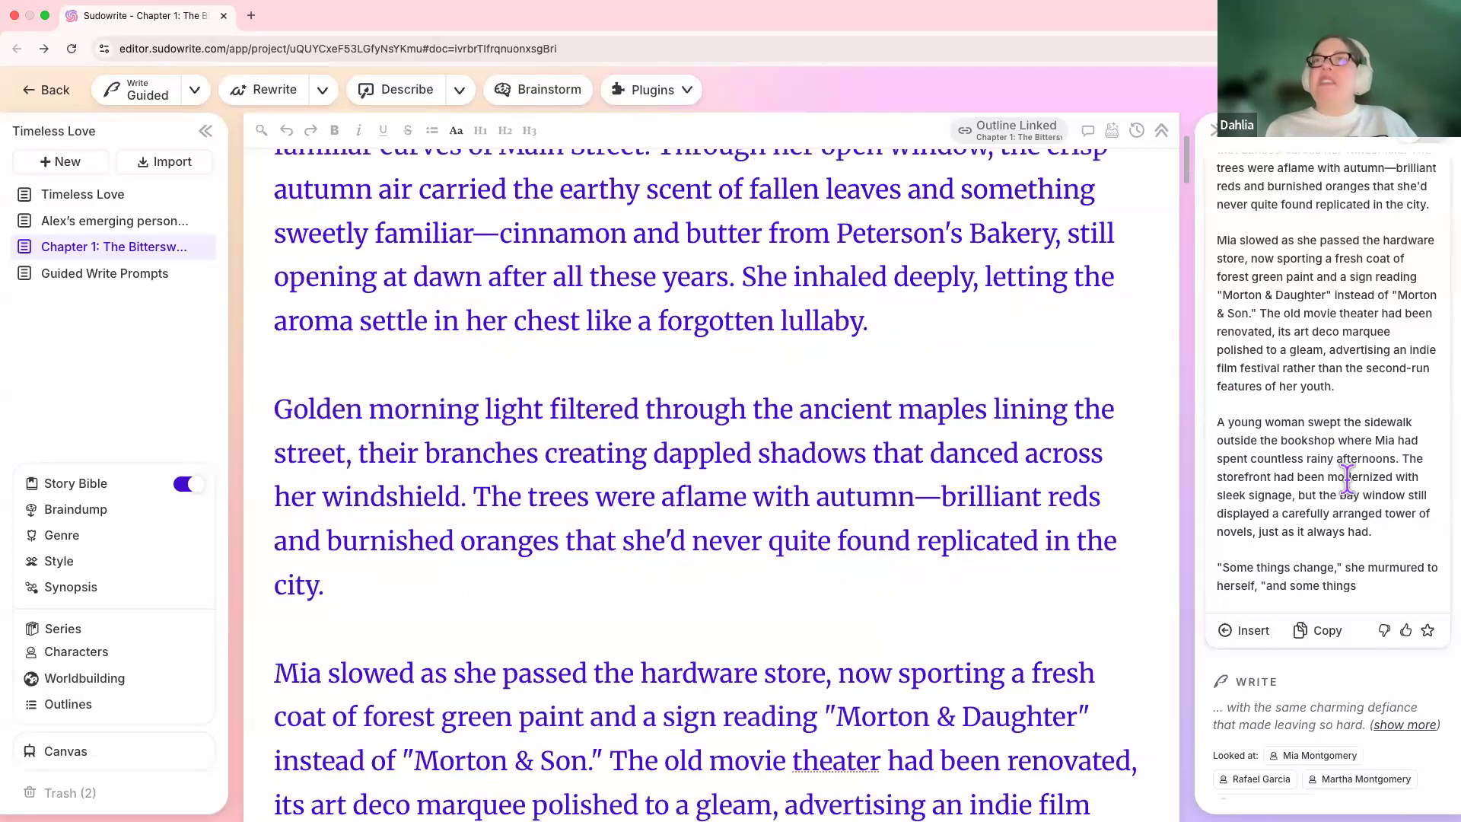
{"action": "scroll", "coordinate": [1347, 441], "scroll_direction": "up", "scroll_amount": 8}
{"action": "scroll", "coordinate": [1313, 646], "scroll_direction": "down", "scroll_amount": 1}
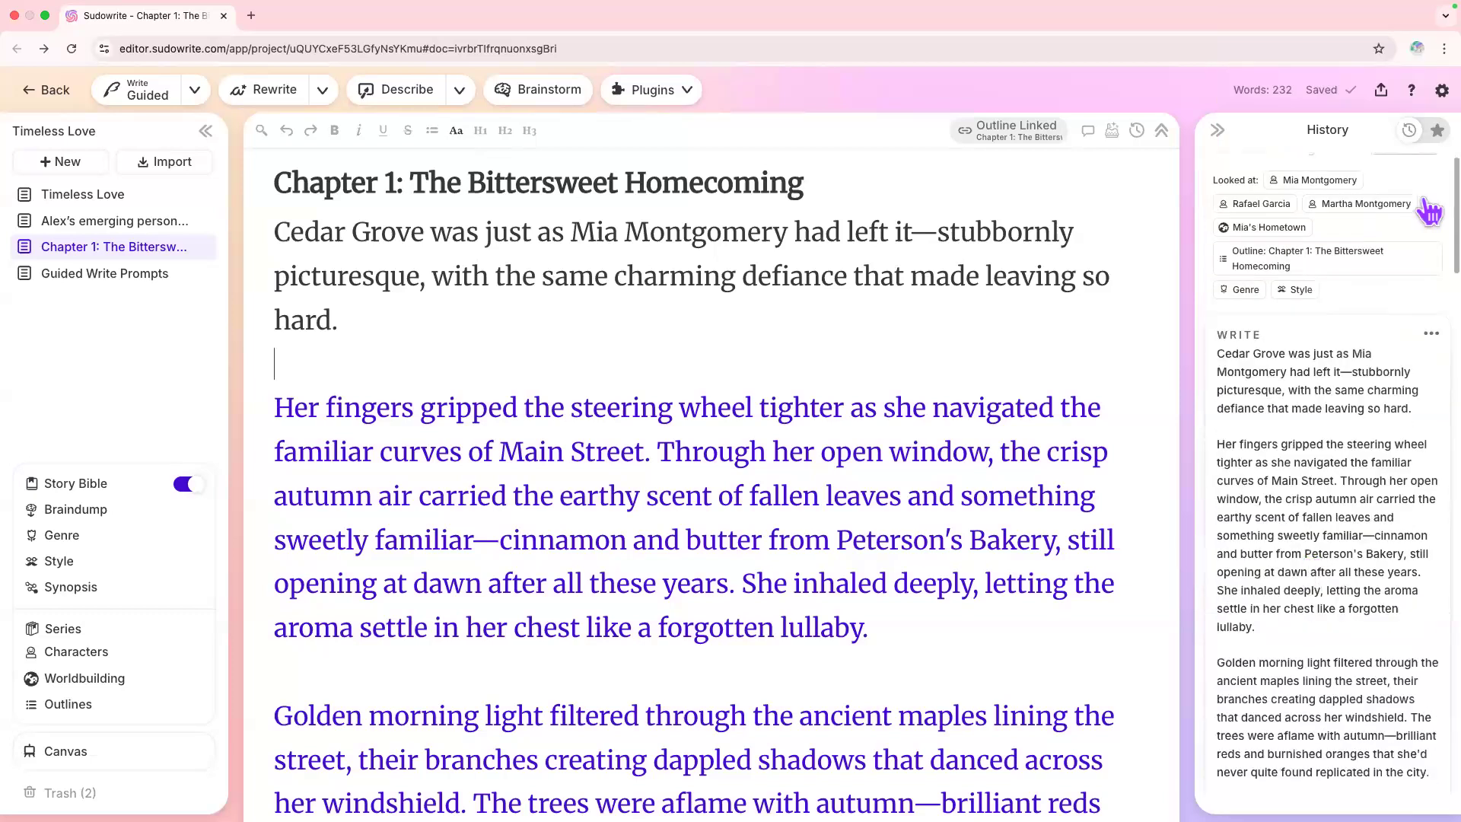
Show the account's recent credit activity and check the cost of the Guided Write run in Excellent mode
{"action": "scroll", "coordinate": [1427, 207], "scroll_direction": "up", "scroll_amount": 1}
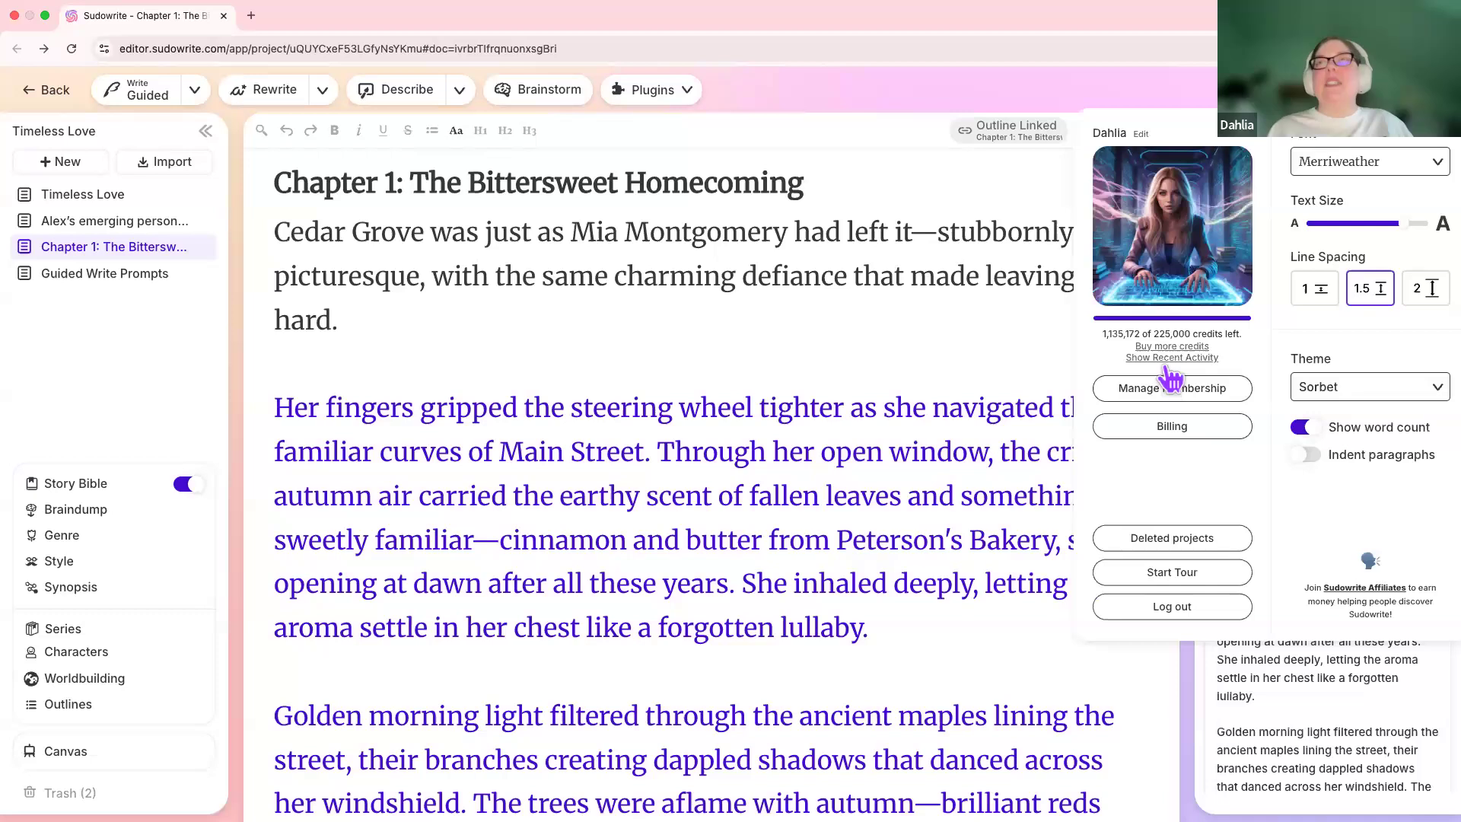
{"action": "left_click", "coordinate": [1171, 356]}
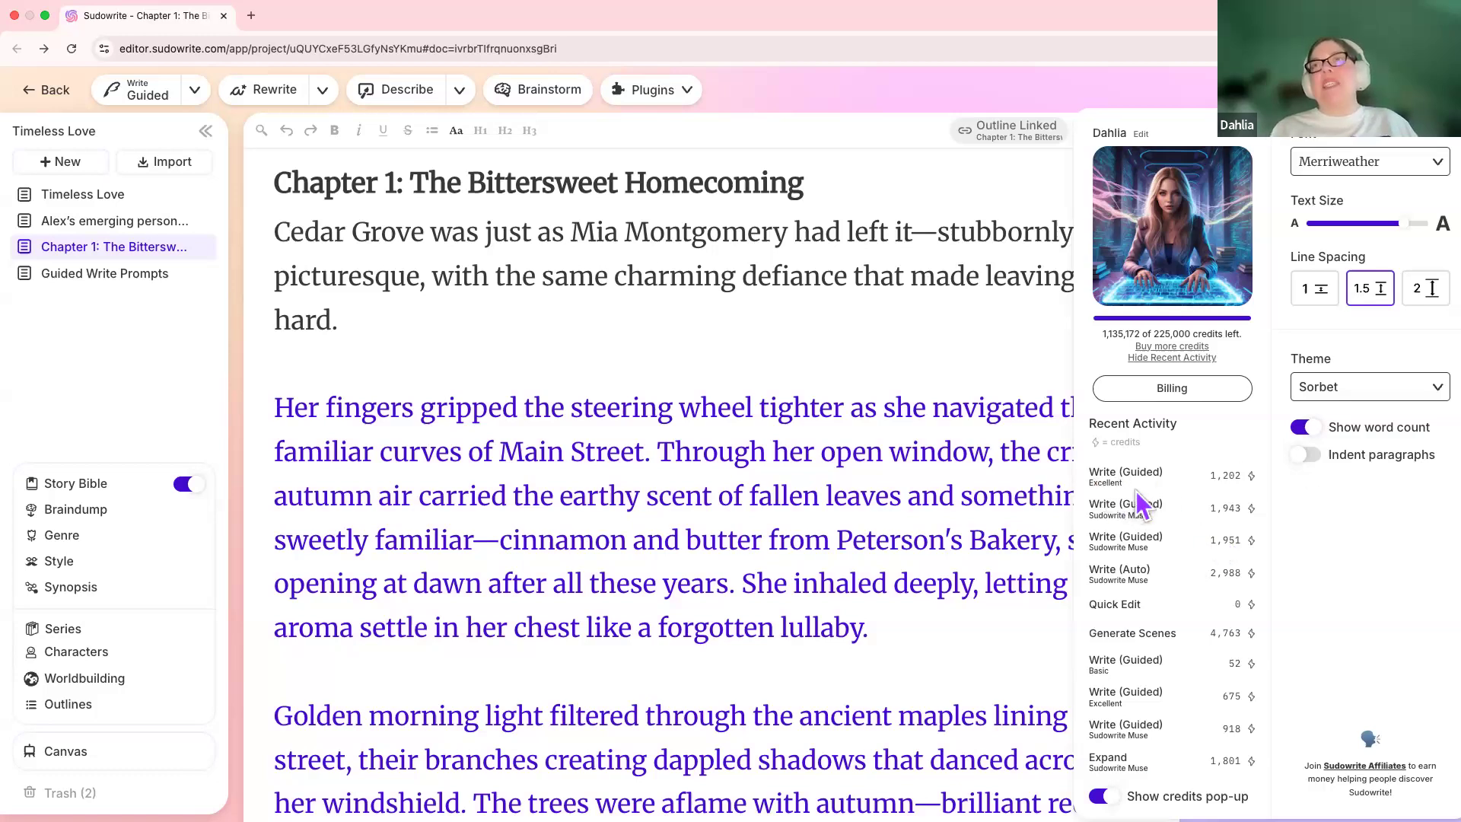
{"action": "left_click", "coordinate": [707, 554]}
Delete all the paragraphs below the opening sentence of Chapter 1
{"action": "scroll", "coordinate": [710, 559], "scroll_direction": "down", "scroll_amount": 2}
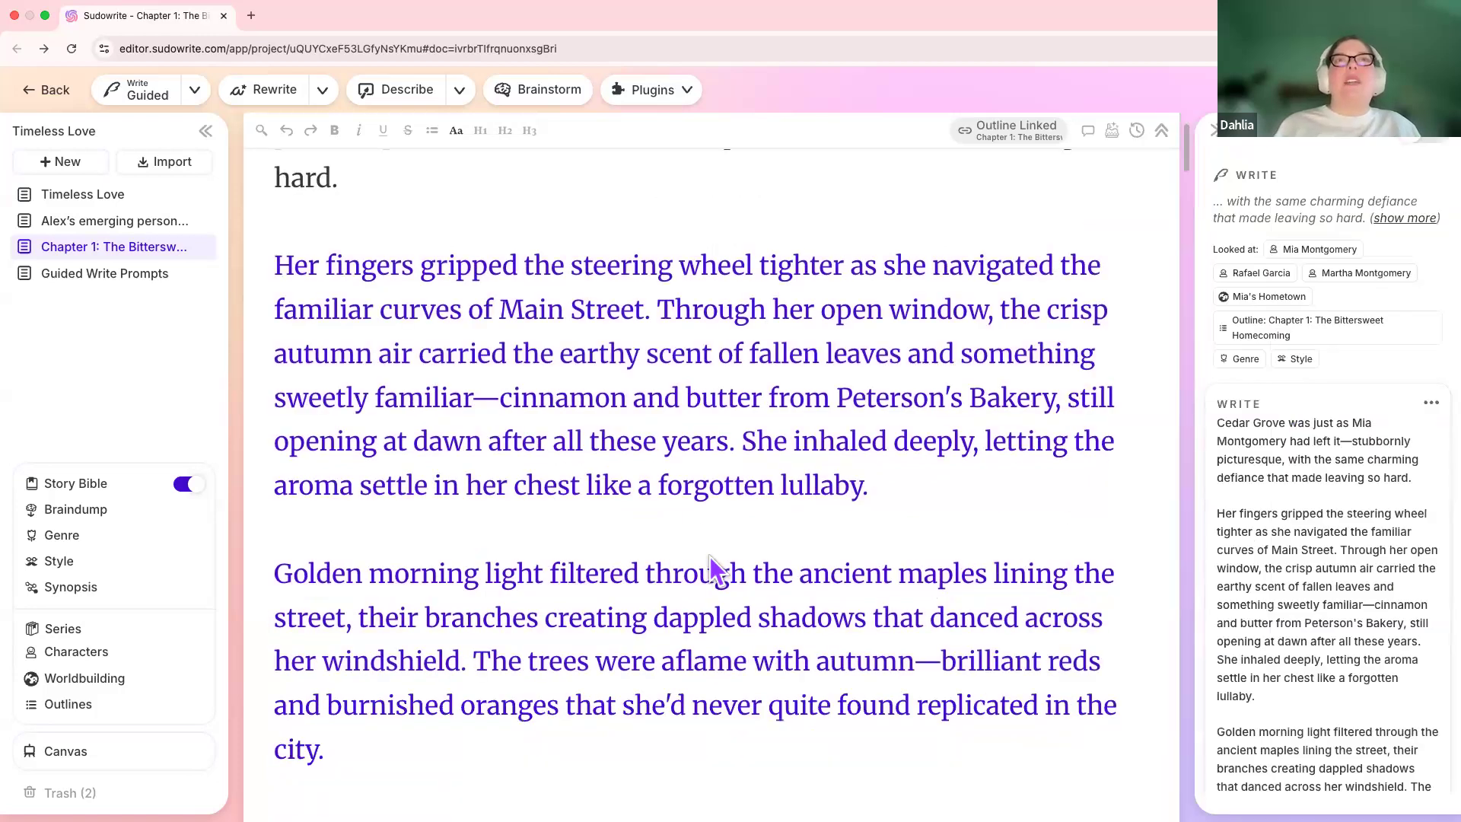
{"action": "scroll", "coordinate": [707, 555], "scroll_direction": "down", "scroll_amount": 6}
{"action": "scroll", "coordinate": [519, 354], "scroll_direction": "up", "scroll_amount": 8}
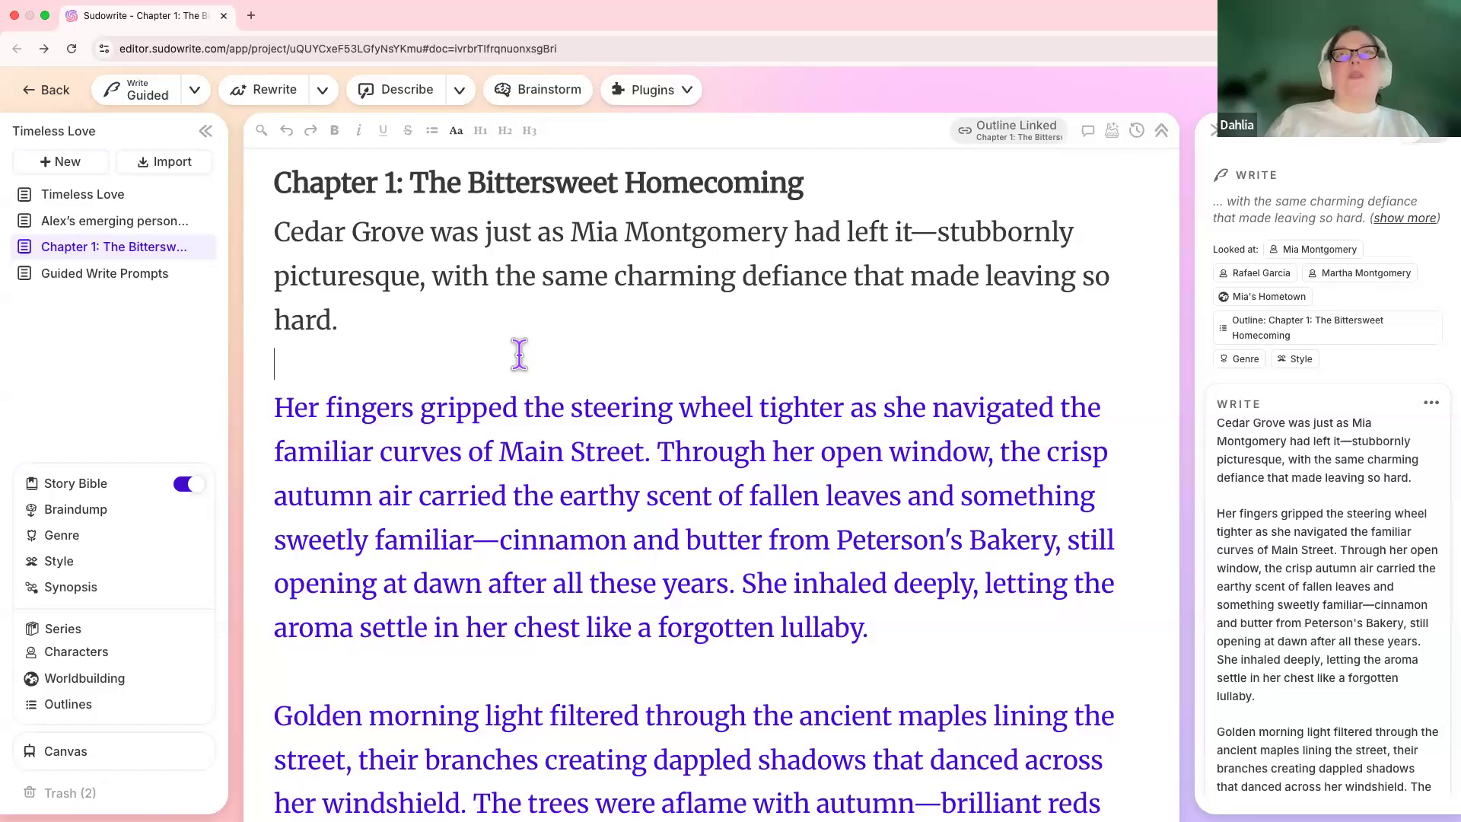
{"action": "key", "text": "super+shift+Down"}
{"action": "key", "text": "BackSpace"}
{"action": "scroll", "coordinate": [467, 349], "scroll_direction": "up", "scroll_amount": 10}
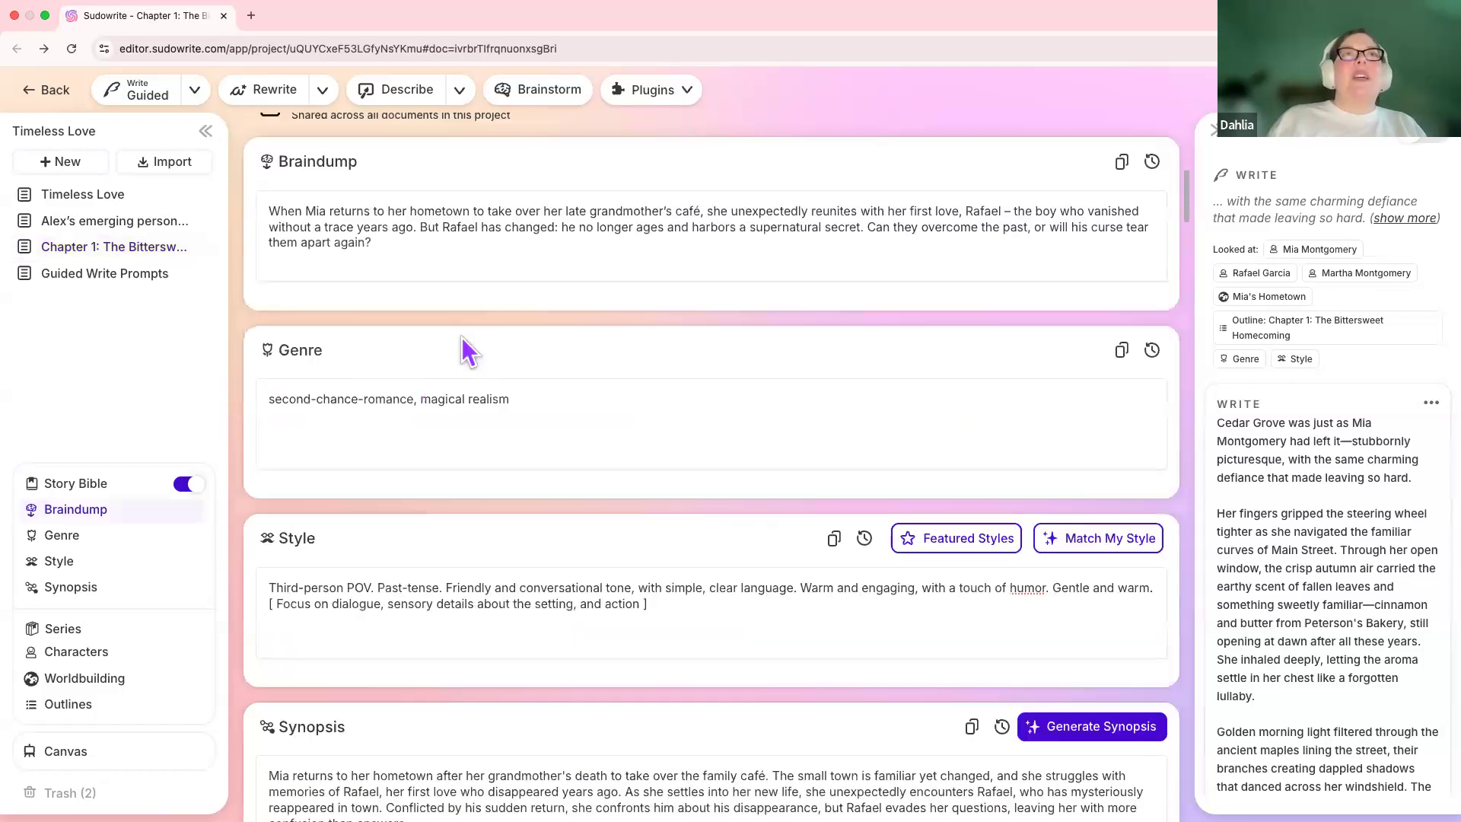
Set the prose mode to Basic and generate a new passage from the existing Guided Write instructions
{"action": "left_click", "coordinate": [195, 91]}
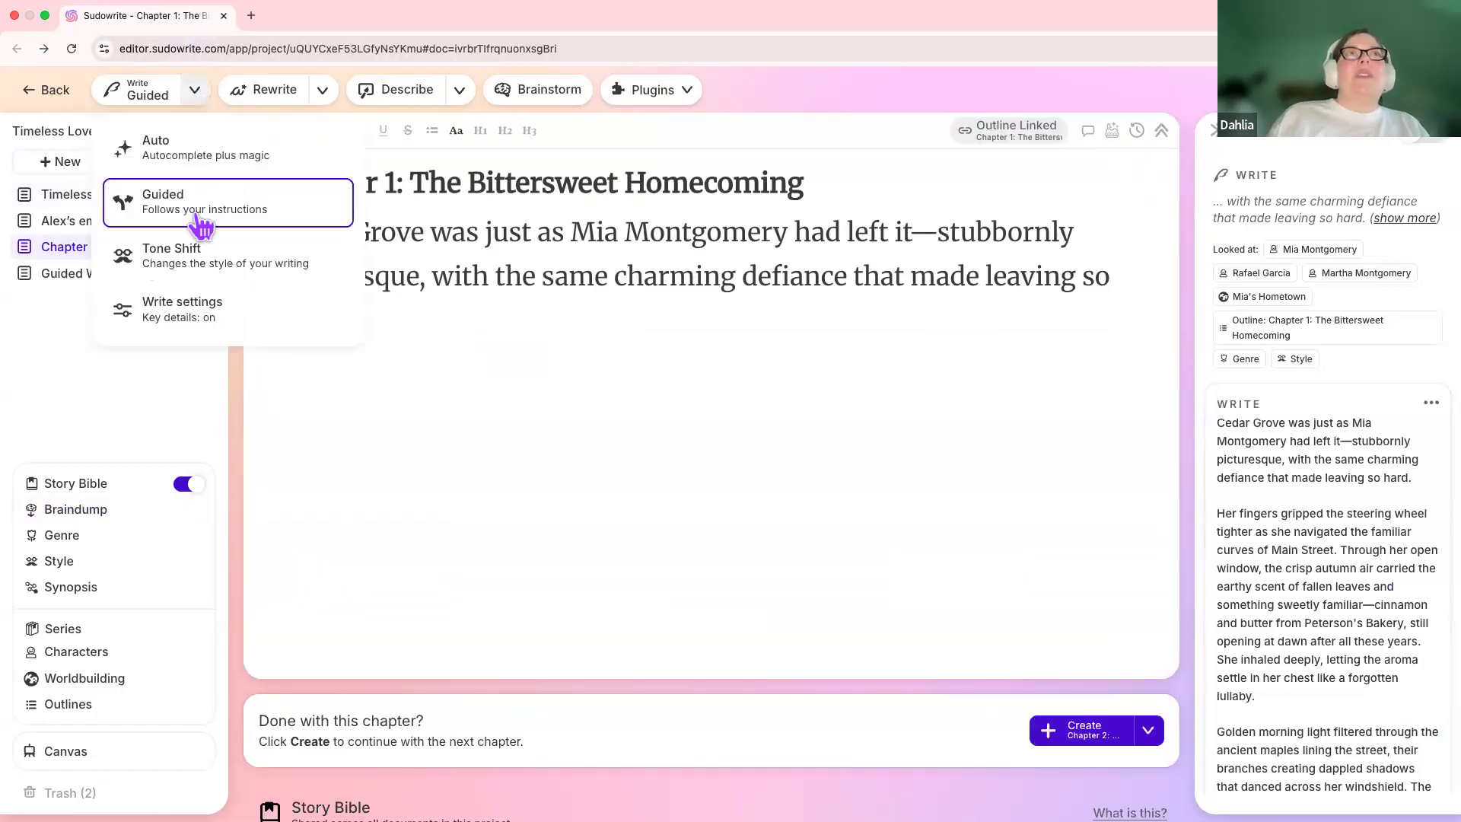
{"action": "left_click", "coordinate": [198, 225]}
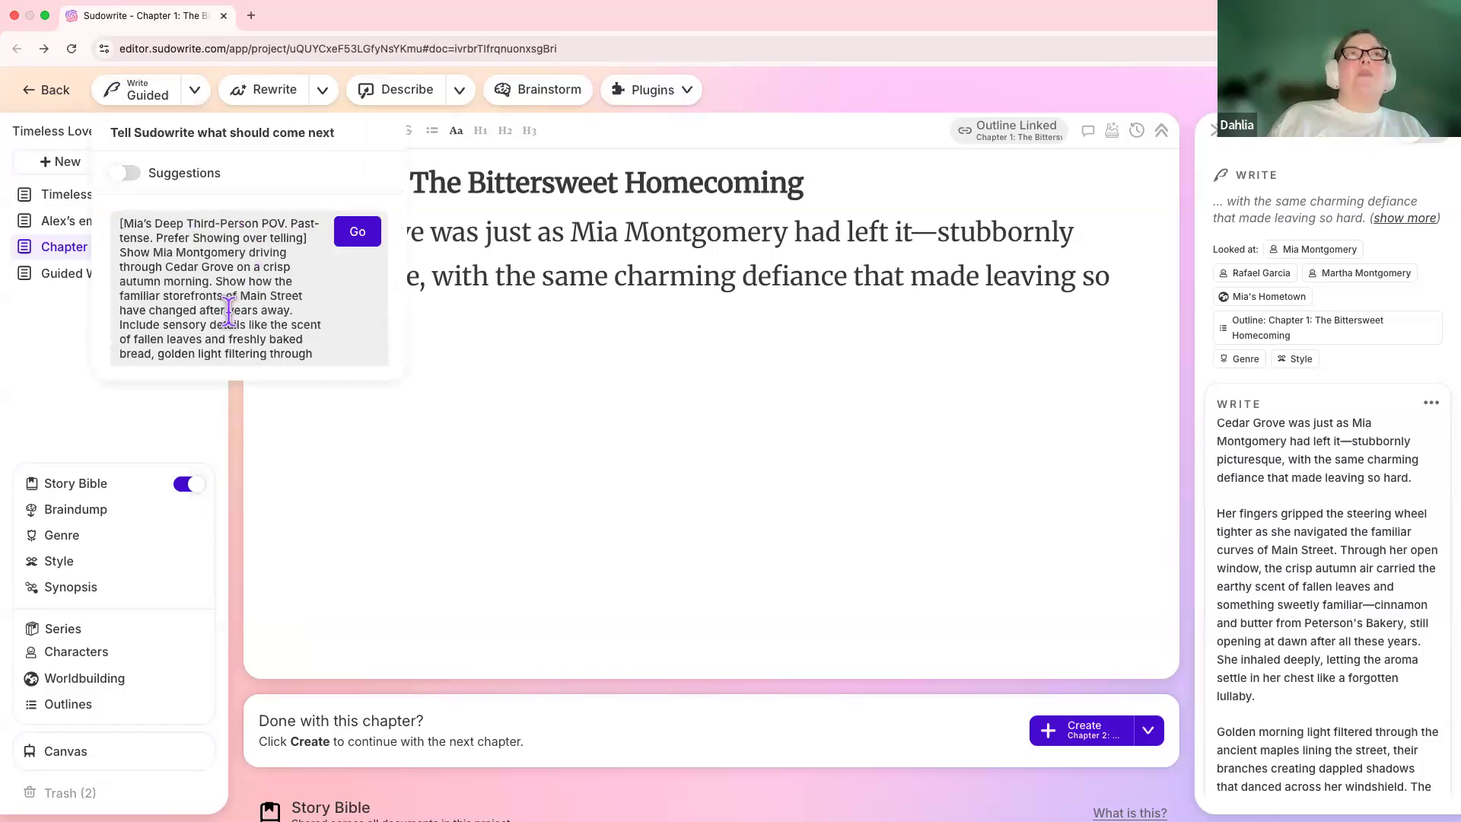
{"action": "left_click", "coordinate": [195, 91]}
{"action": "left_click", "coordinate": [187, 315]}
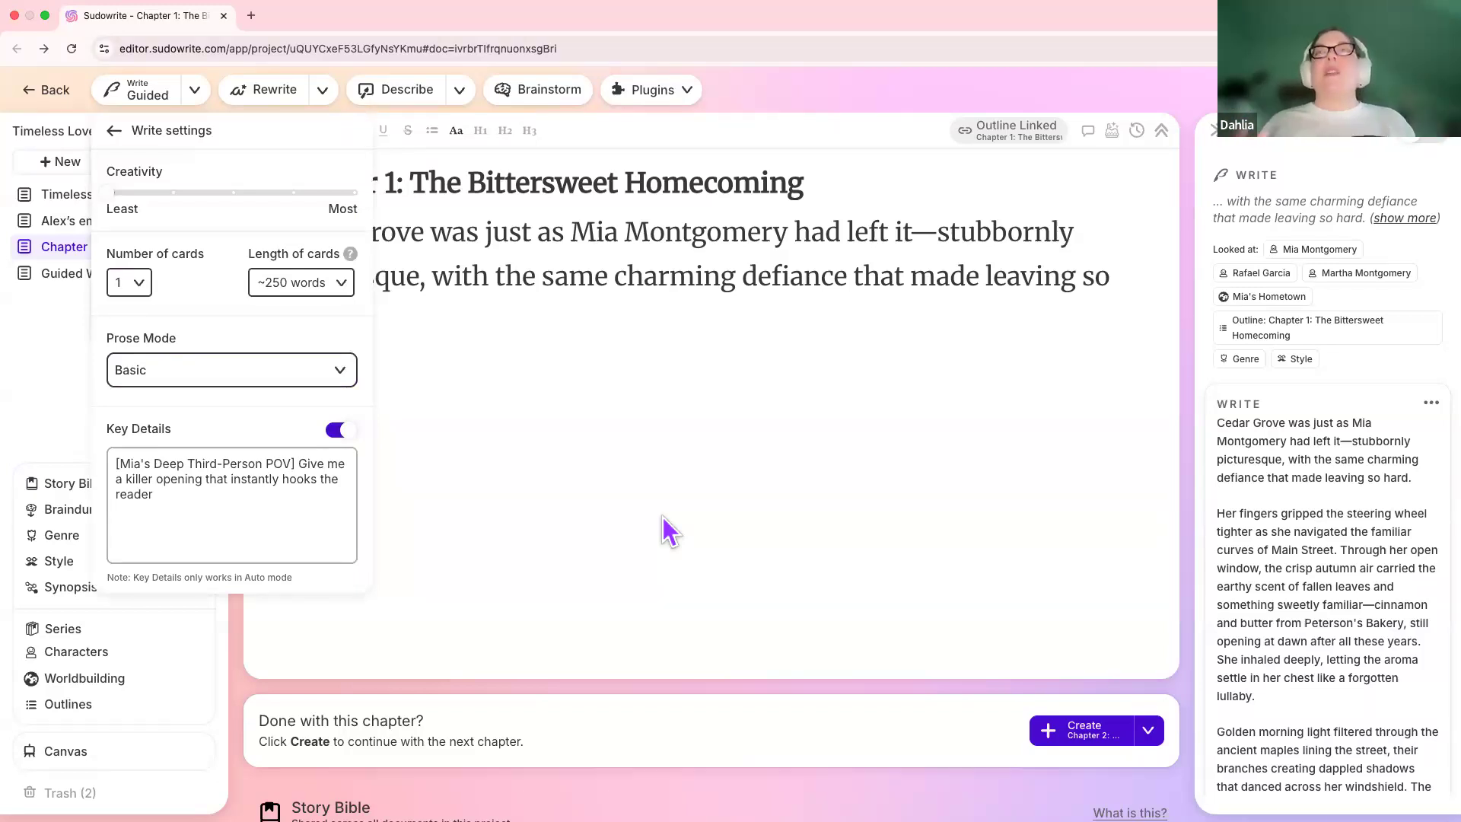
{"action": "left_click", "coordinate": [668, 435]}
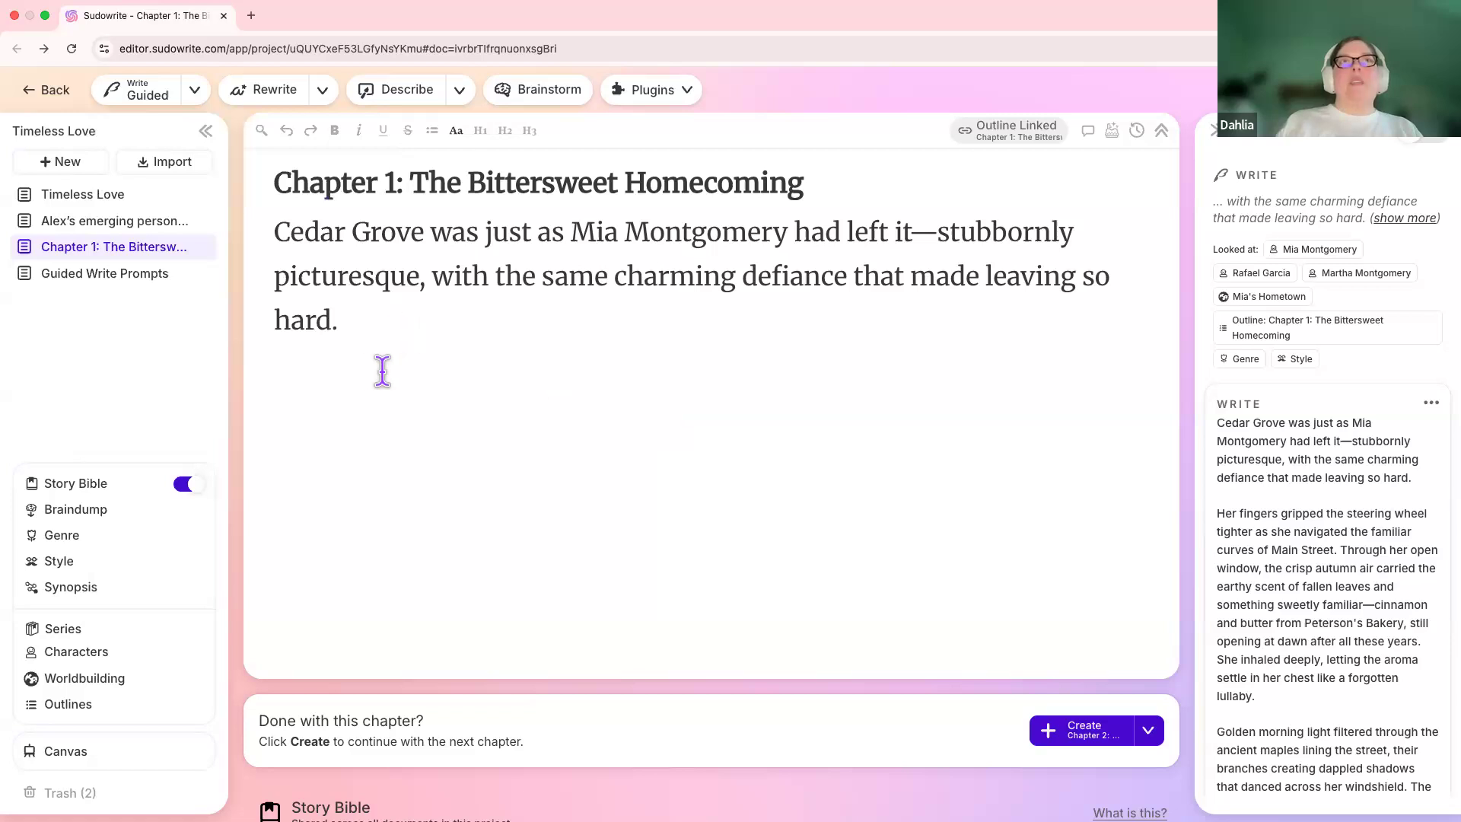
{"action": "left_click", "coordinate": [164, 96]}
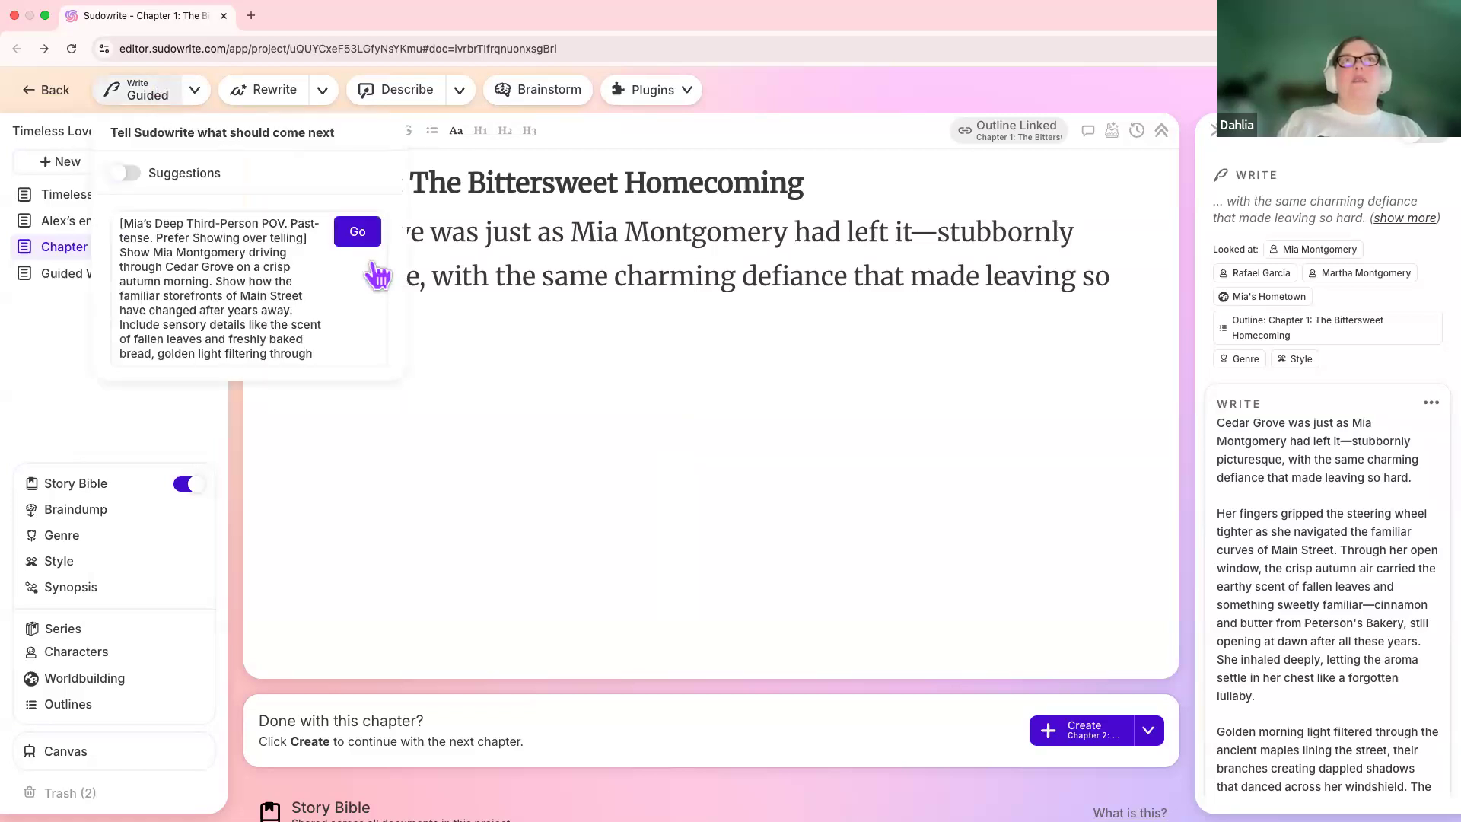
{"action": "left_click", "coordinate": [355, 229]}
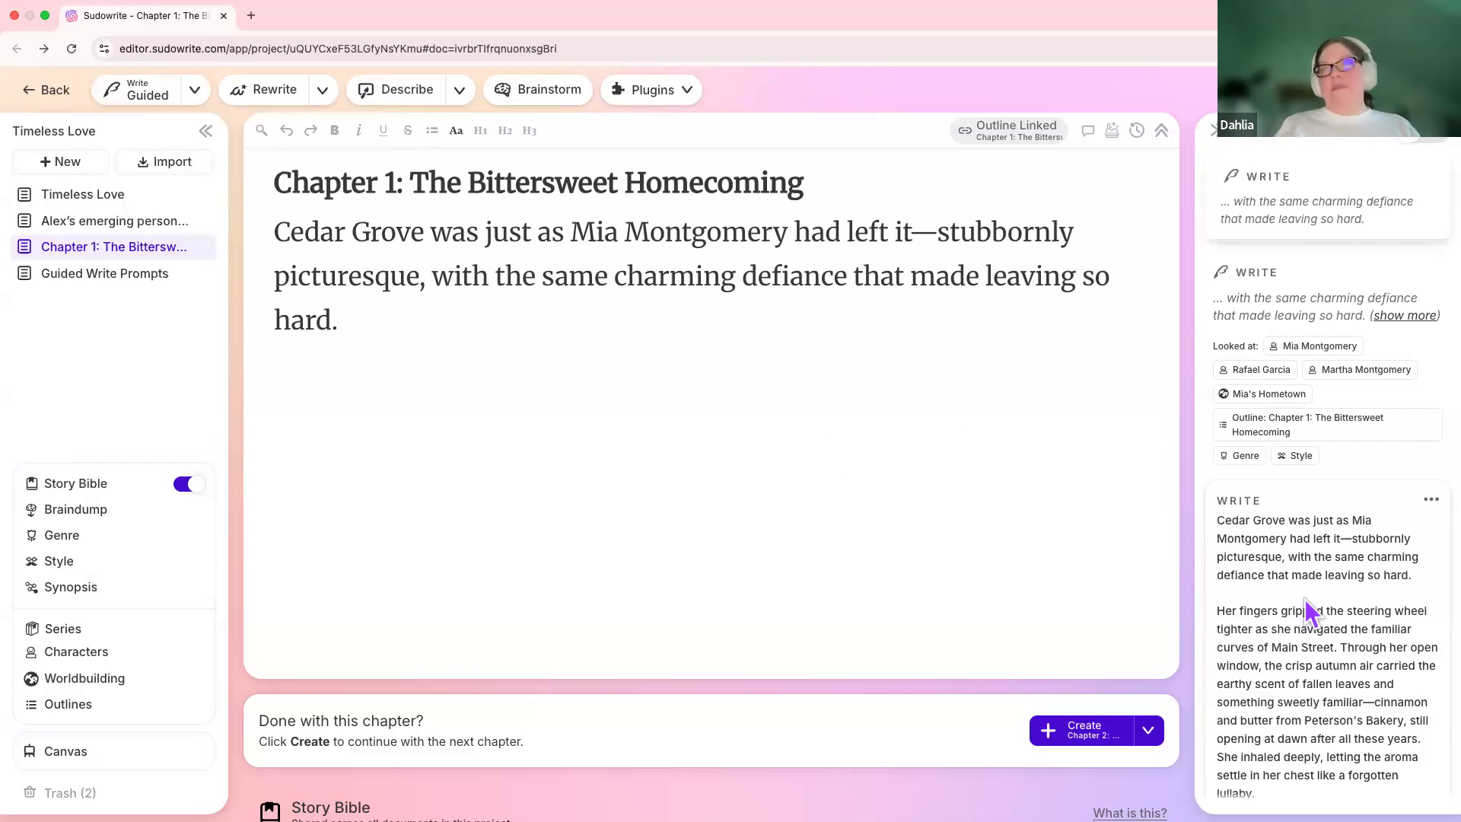
Look back over the earlier Excellent passage in the history and examine the start of the new Basic passage
{"action": "scroll", "coordinate": [1307, 609], "scroll_direction": "down", "scroll_amount": 10}
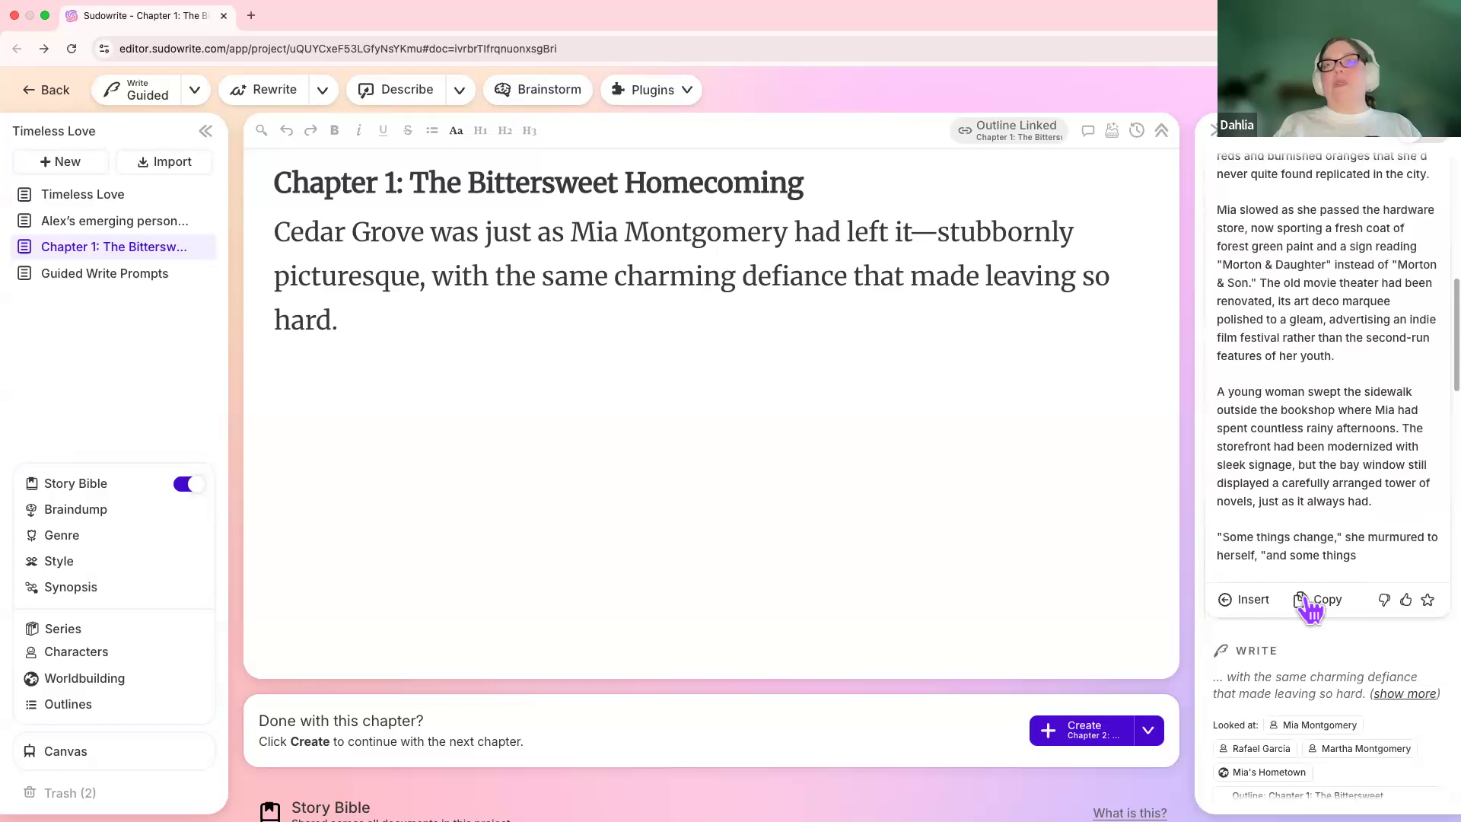
{"action": "scroll", "coordinate": [1304, 601], "scroll_direction": "up", "scroll_amount": 3}
{"action": "scroll", "coordinate": [1303, 592], "scroll_direction": "up", "scroll_amount": 4}
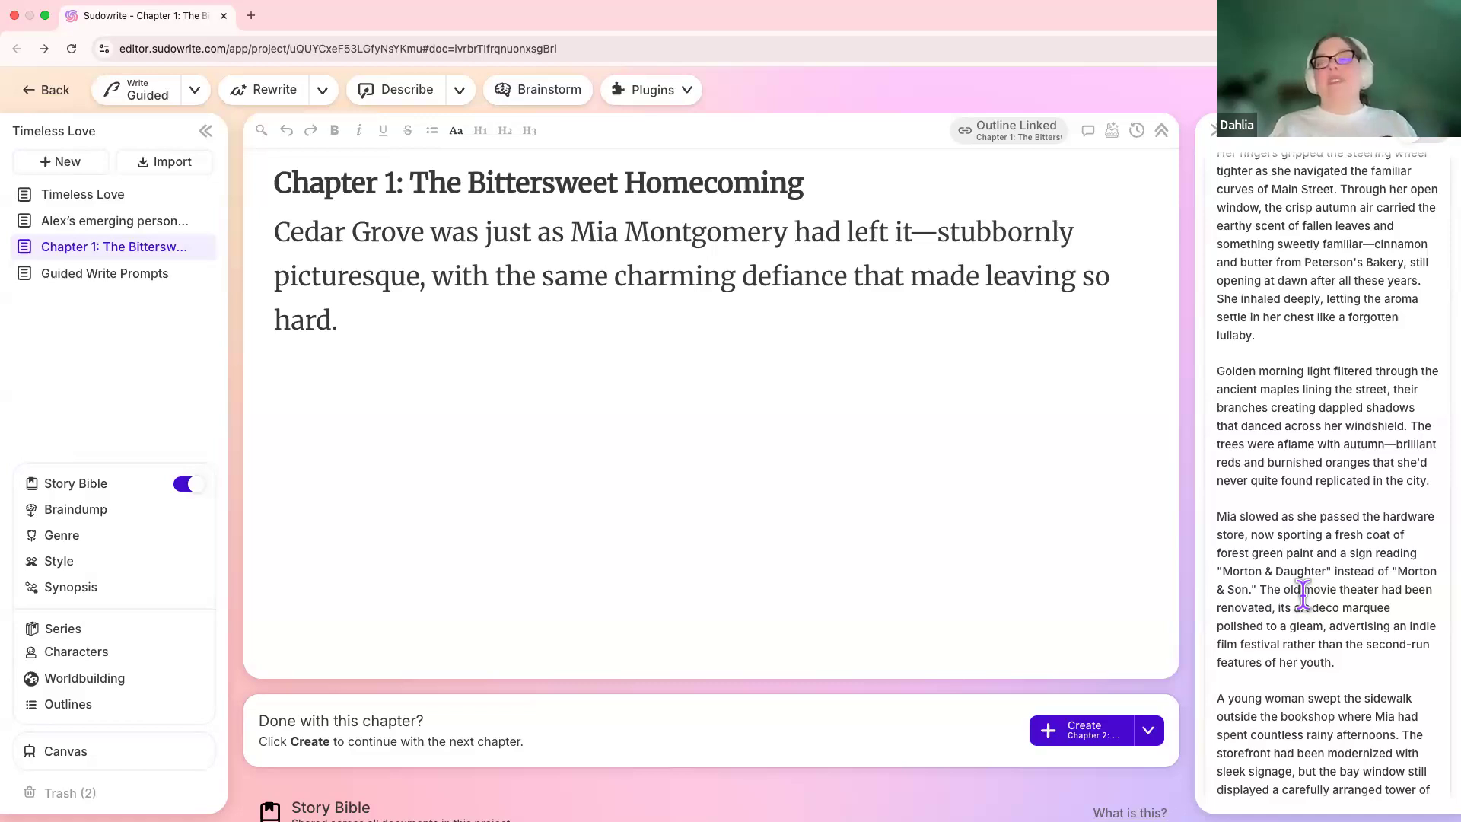
{"action": "scroll", "coordinate": [1302, 594], "scroll_direction": "up", "scroll_amount": 10}
{"action": "scroll", "coordinate": [1303, 595], "scroll_direction": "down", "scroll_amount": 10}
{"action": "scroll", "coordinate": [1303, 595], "scroll_direction": "down", "scroll_amount": 2}
{"action": "scroll", "coordinate": [1305, 600], "scroll_direction": "up", "scroll_amount": 20}
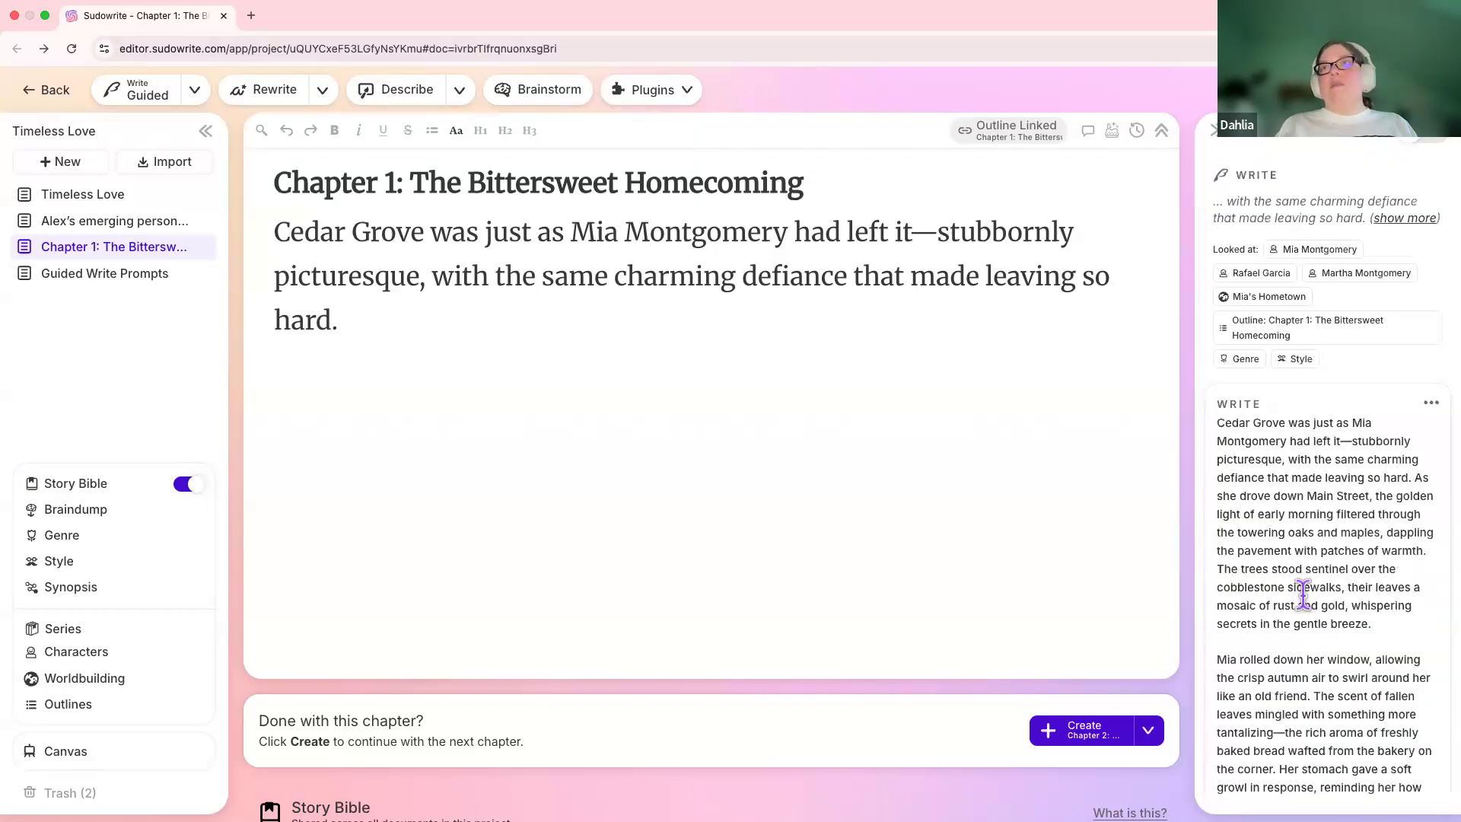
{"action": "scroll", "coordinate": [1303, 595], "scroll_direction": "down", "scroll_amount": 1}
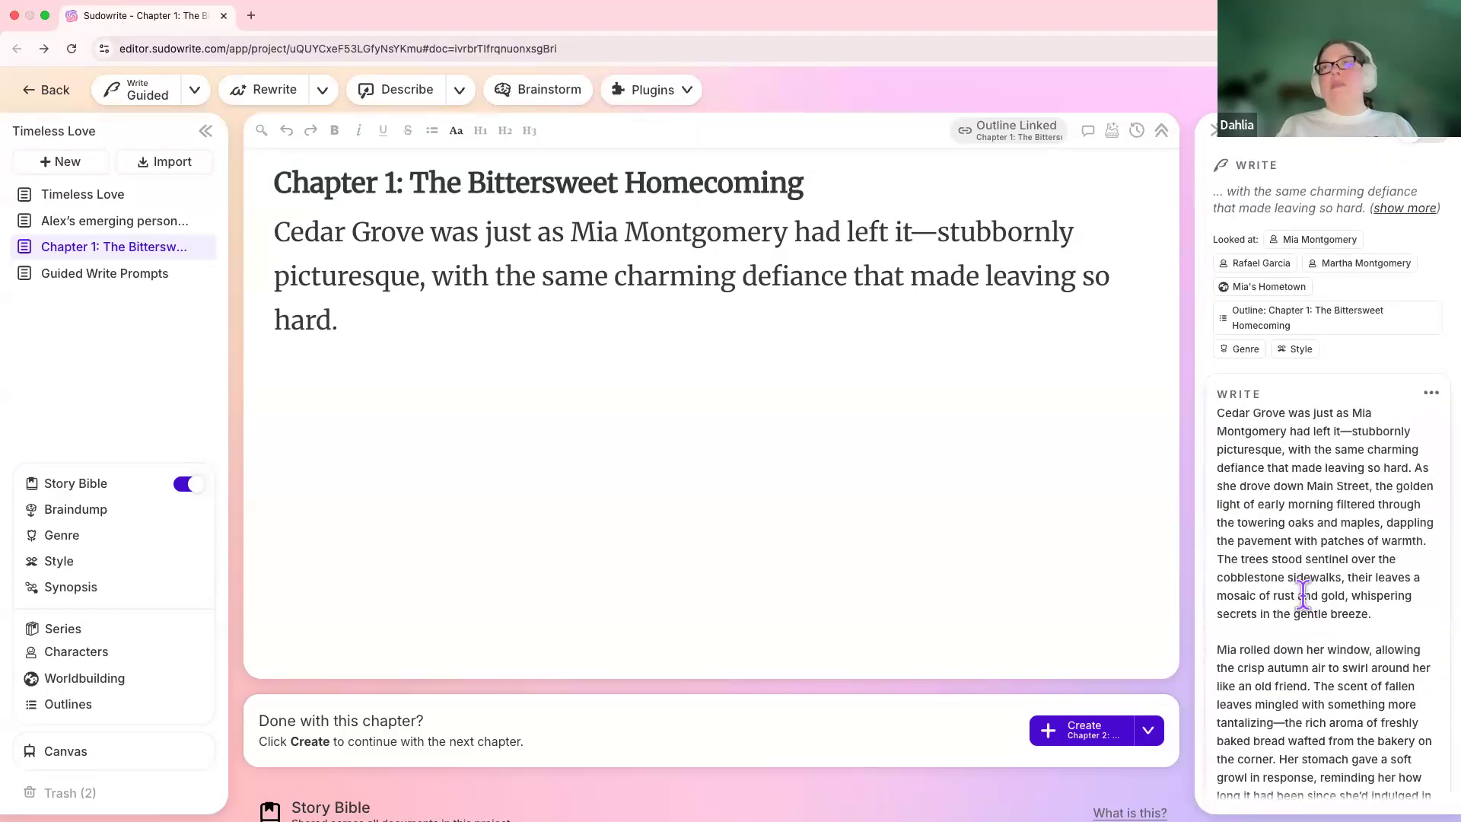
{"action": "scroll", "coordinate": [1303, 600], "scroll_direction": "down", "scroll_amount": 2}
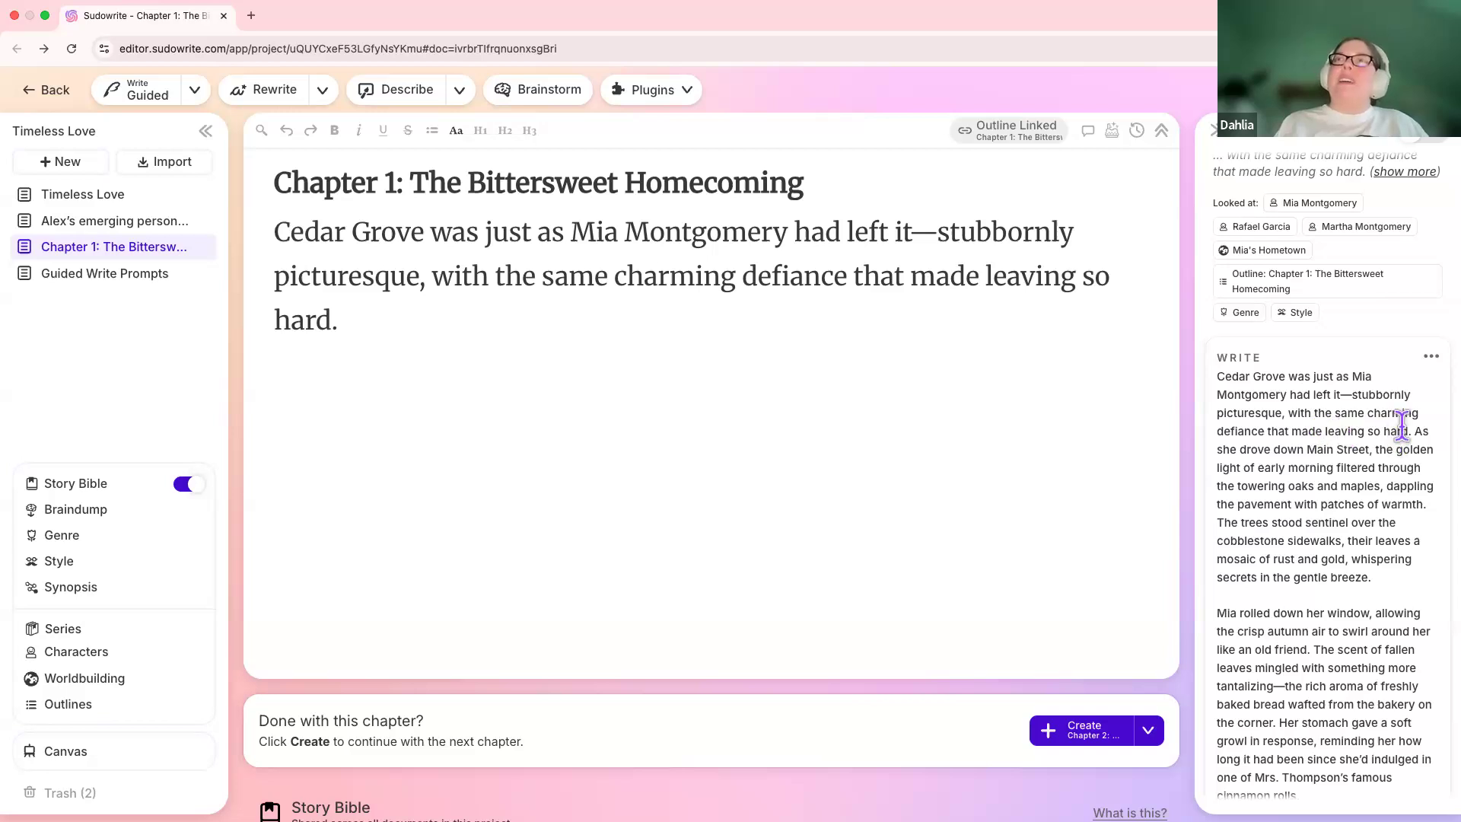
Compare the opening sentence of the Basic passage with the existing opening sentence in Chapter 1
{"action": "left_click_drag", "start_coordinate": [1411, 431], "coordinate": [1216, 381]}
{"action": "left_click", "coordinate": [923, 359]}
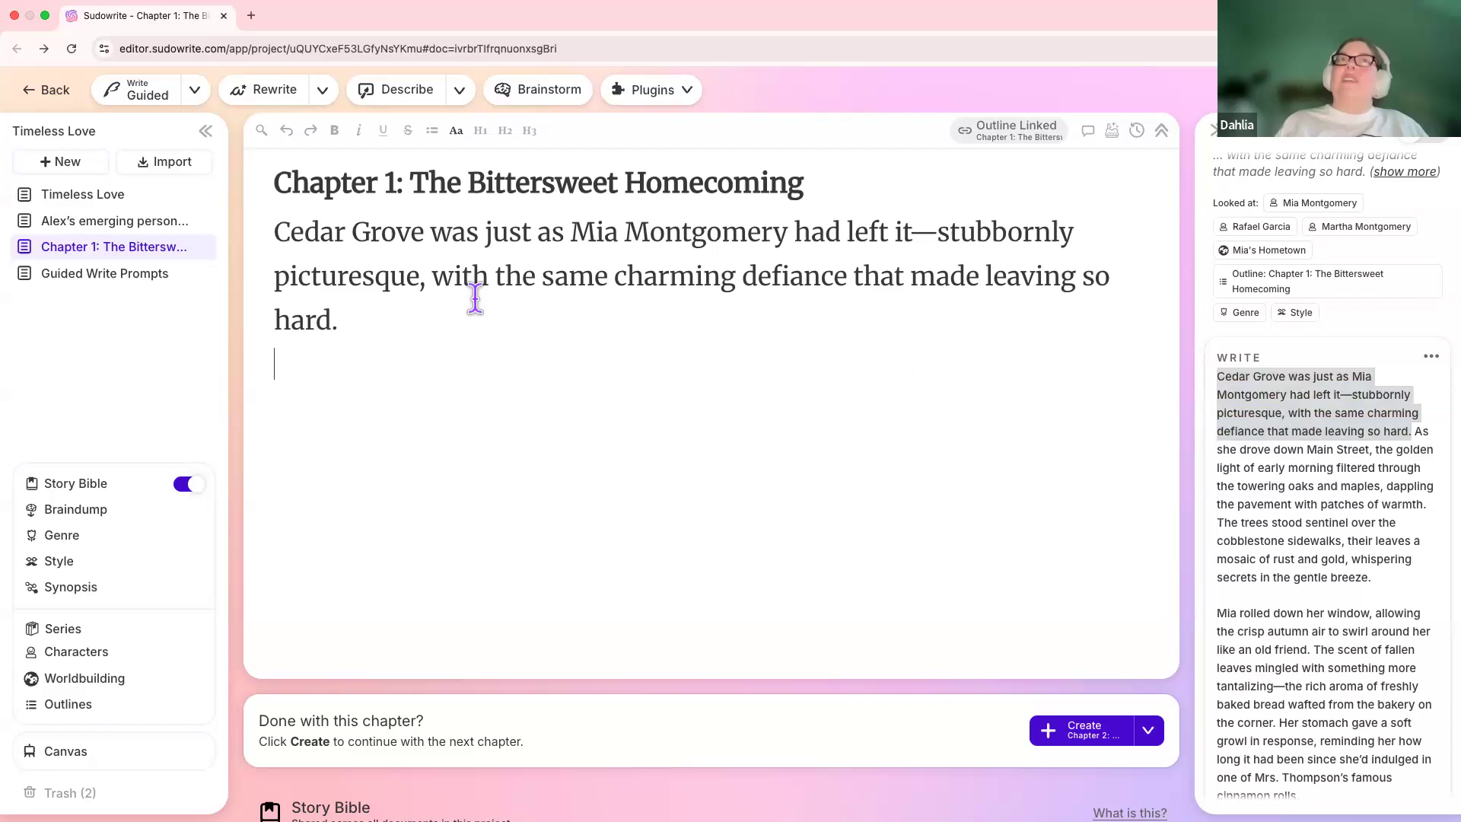
{"action": "left_click_drag", "start_coordinate": [344, 326], "coordinate": [258, 205]}
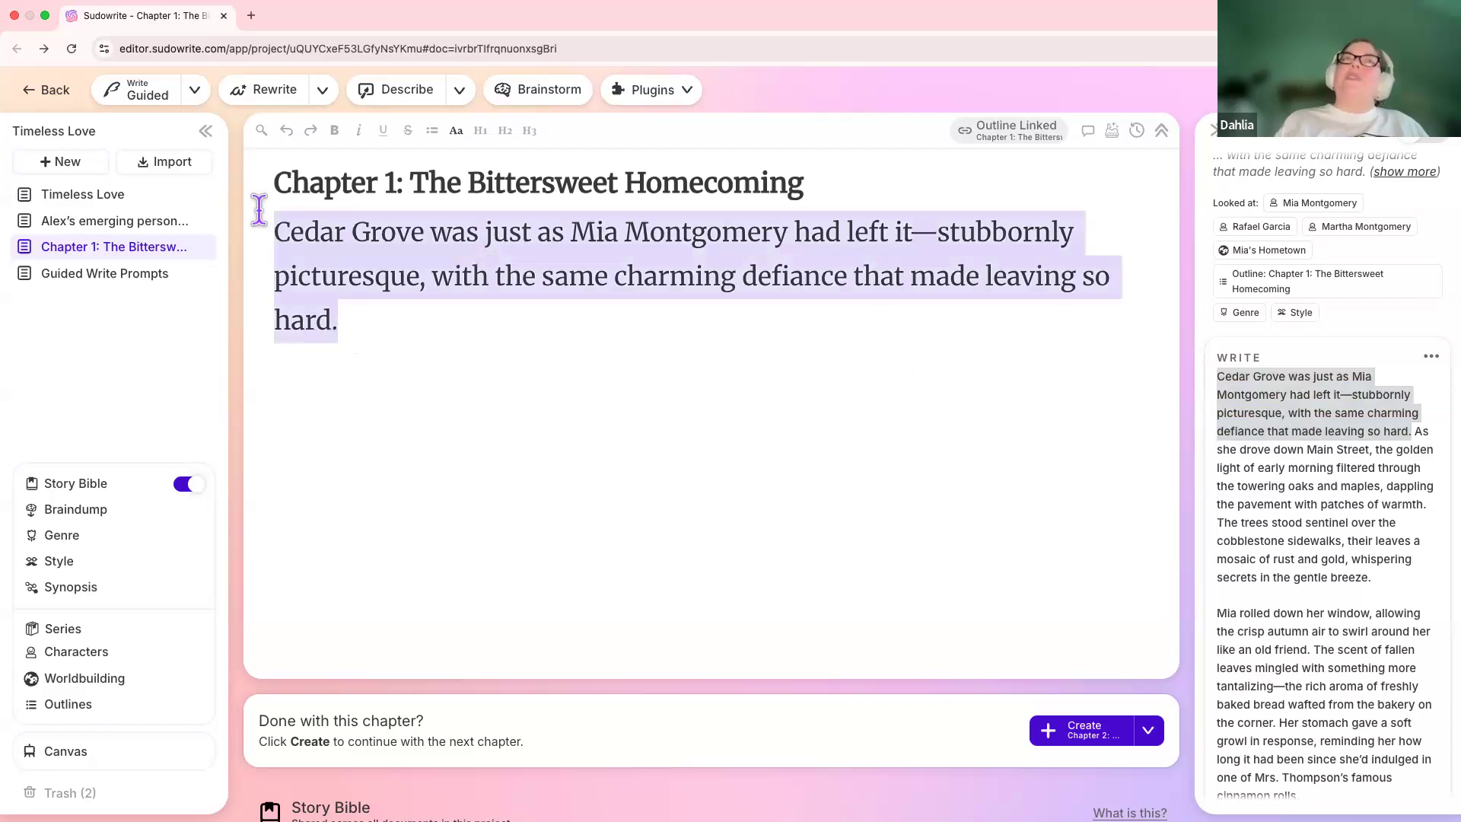
{"action": "left_click", "coordinate": [355, 320]}
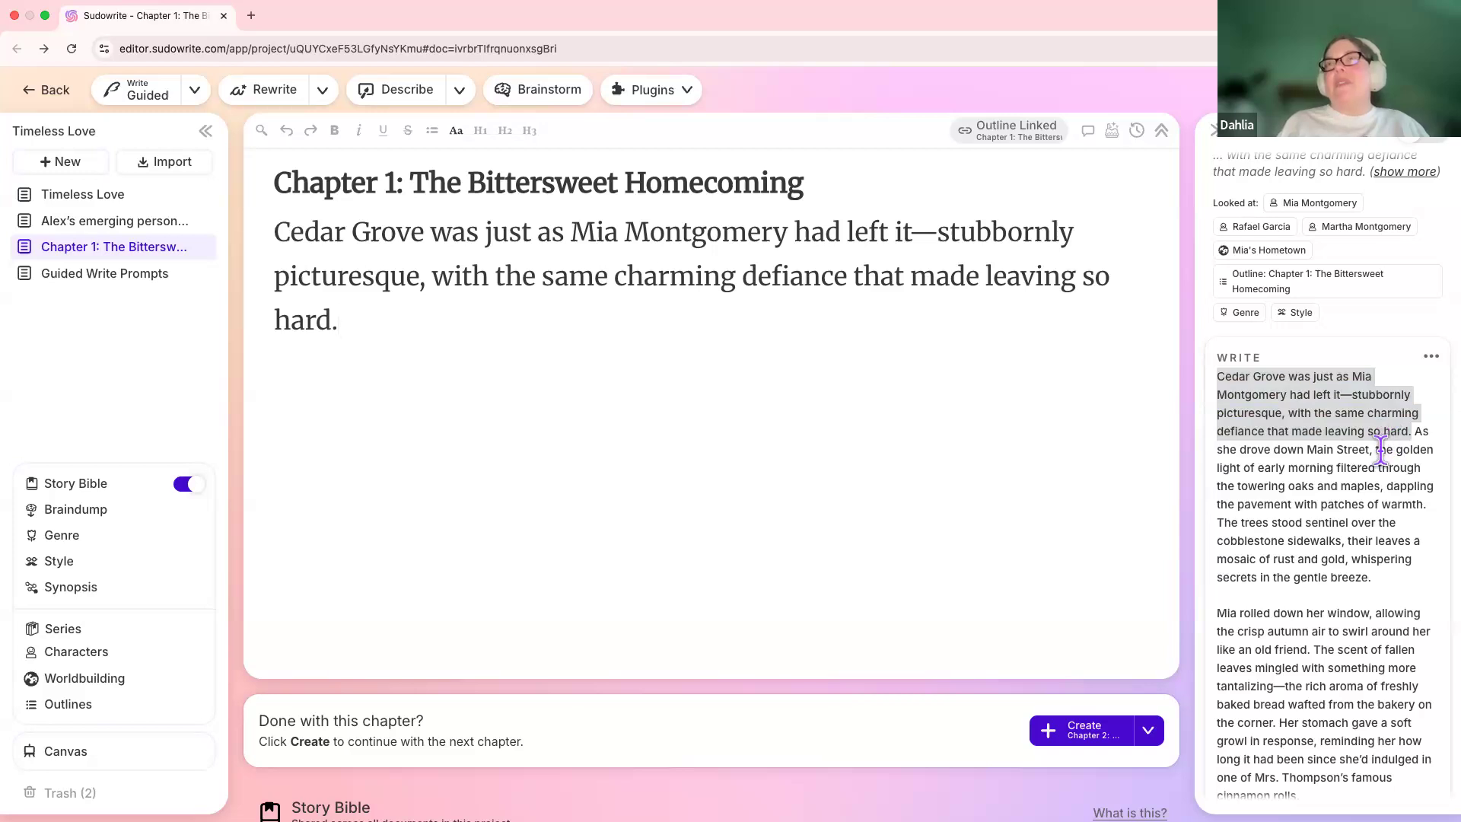
Read the Basic passage through to the café paragraph, examining its Main Street, bakery and florist's shop details
{"action": "scroll", "coordinate": [1382, 453], "scroll_direction": "down", "scroll_amount": 5}
{"action": "scroll", "coordinate": [1381, 465], "scroll_direction": "down", "scroll_amount": 3}
{"action": "scroll", "coordinate": [1380, 453], "scroll_direction": "down", "scroll_amount": 2}
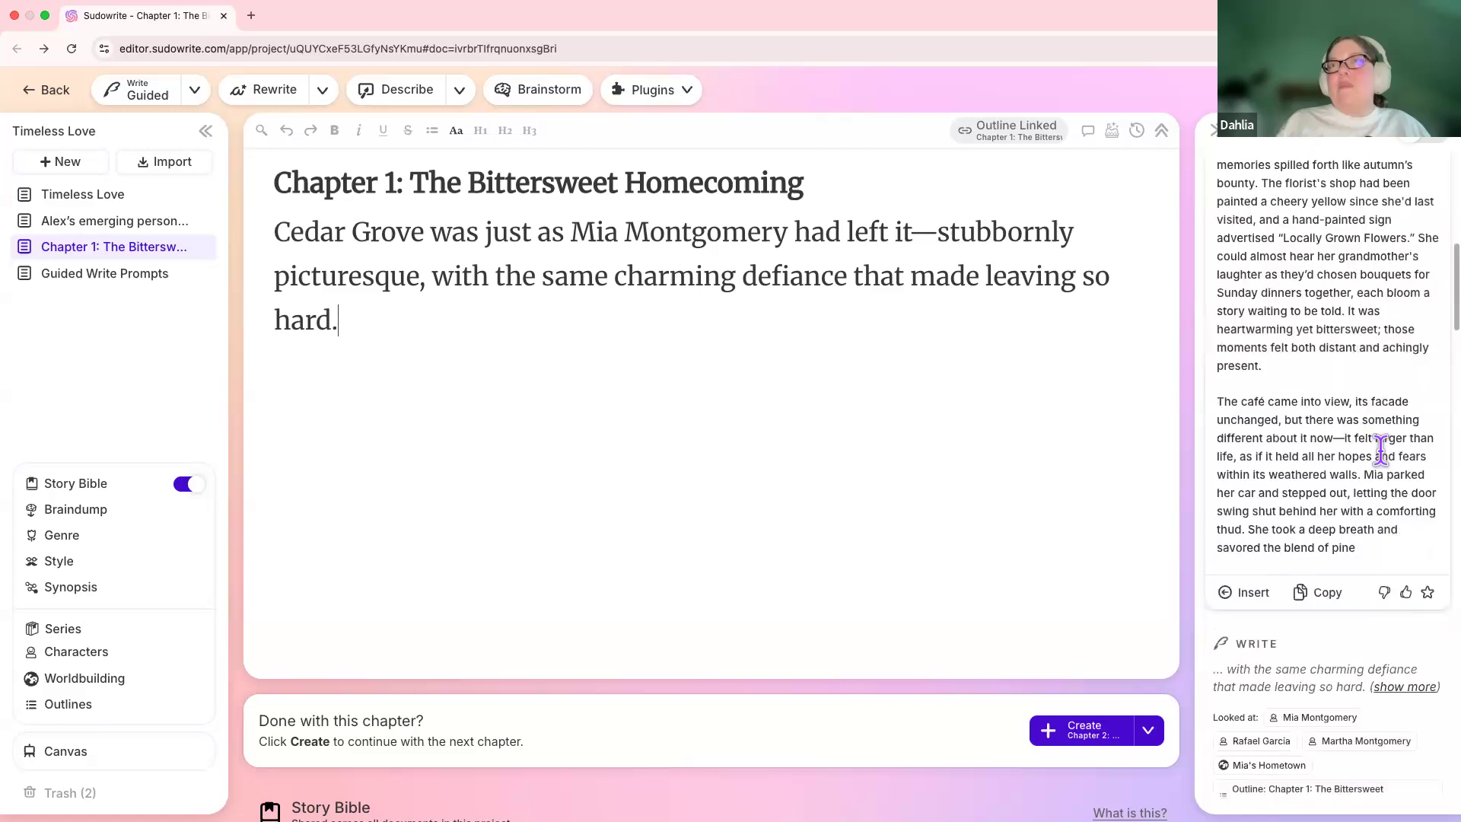
{"action": "scroll", "coordinate": [1380, 453], "scroll_direction": "up", "scroll_amount": 2}
{"action": "scroll", "coordinate": [1337, 490], "scroll_direction": "up", "scroll_amount": 7}
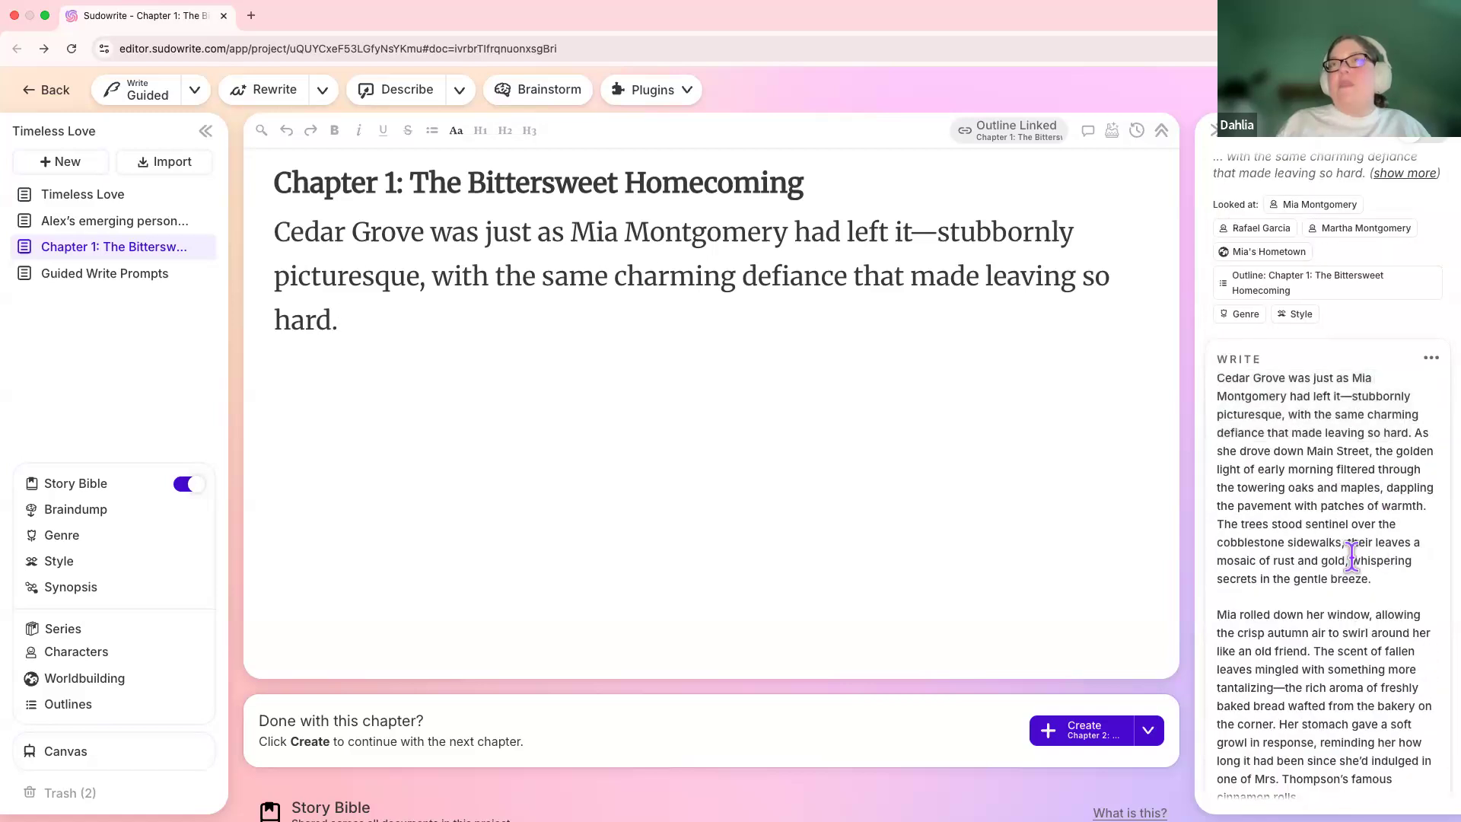
{"action": "scroll", "coordinate": [1358, 572], "scroll_direction": "down", "scroll_amount": 2}
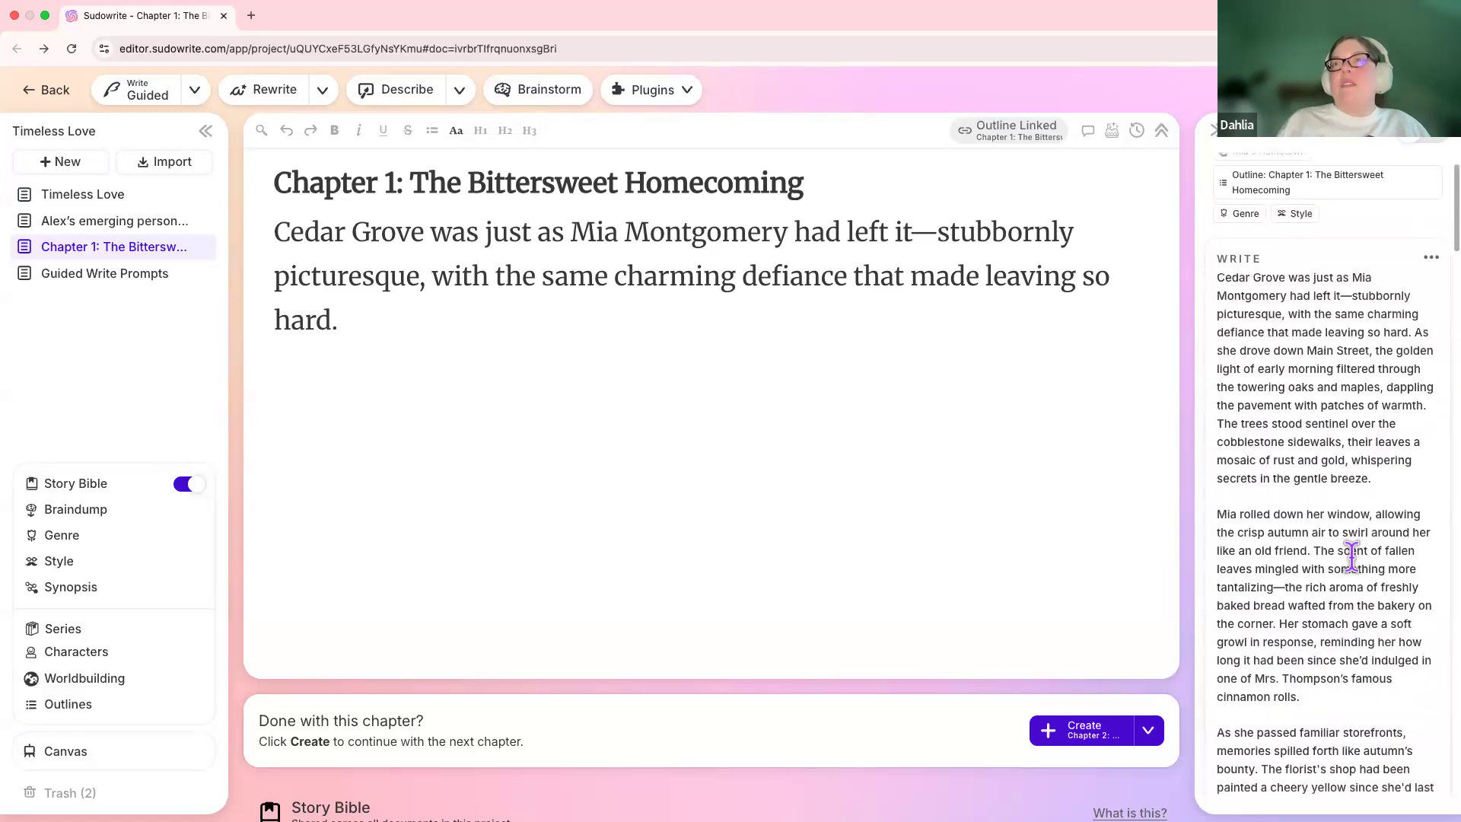
{"action": "scroll", "coordinate": [1351, 555], "scroll_direction": "down", "scroll_amount": 2}
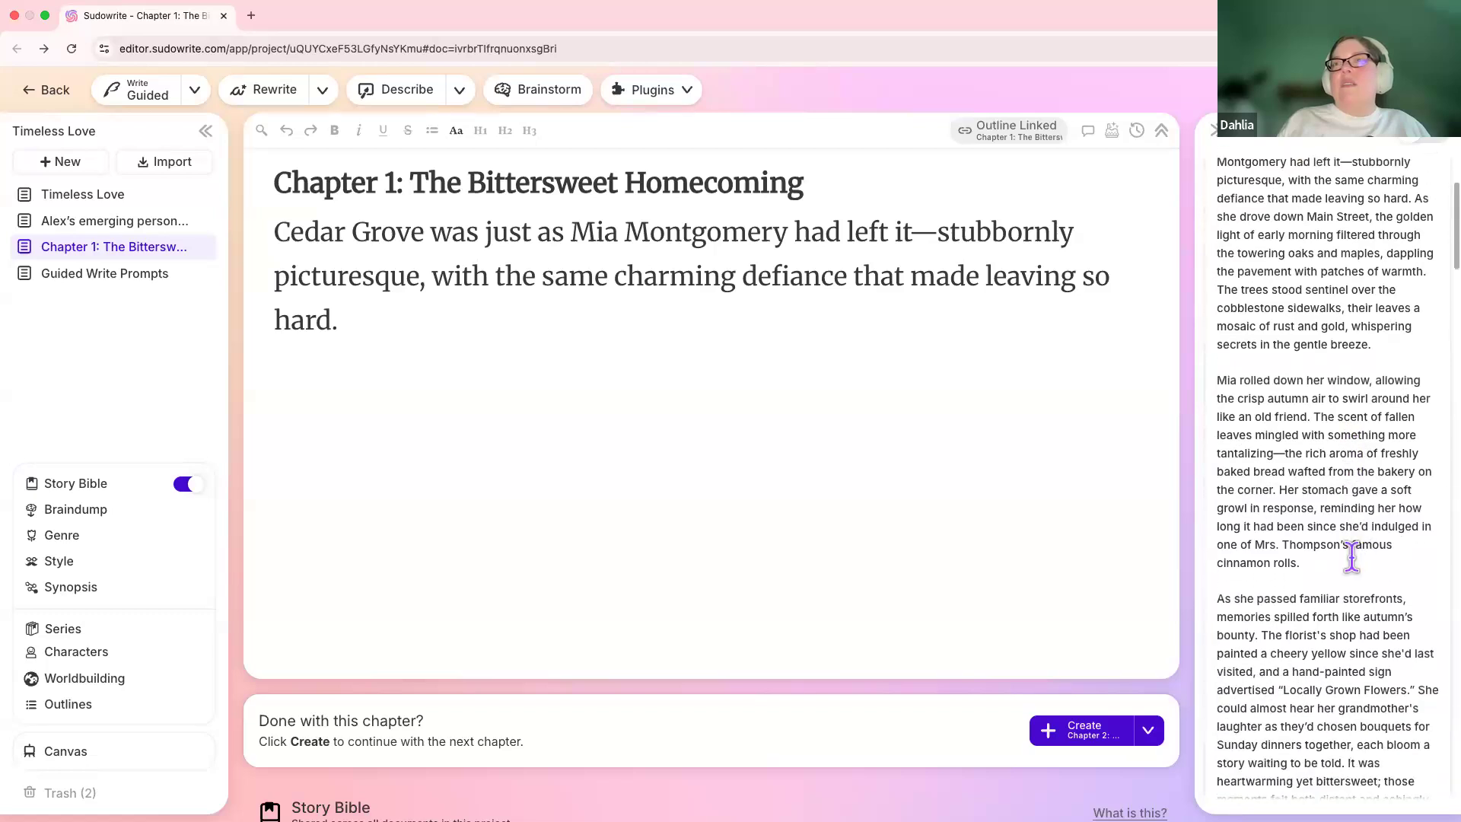
{"action": "scroll", "coordinate": [1351, 555], "scroll_direction": "down", "scroll_amount": 3}
{"action": "scroll", "coordinate": [1351, 555], "scroll_direction": "up", "scroll_amount": 4}
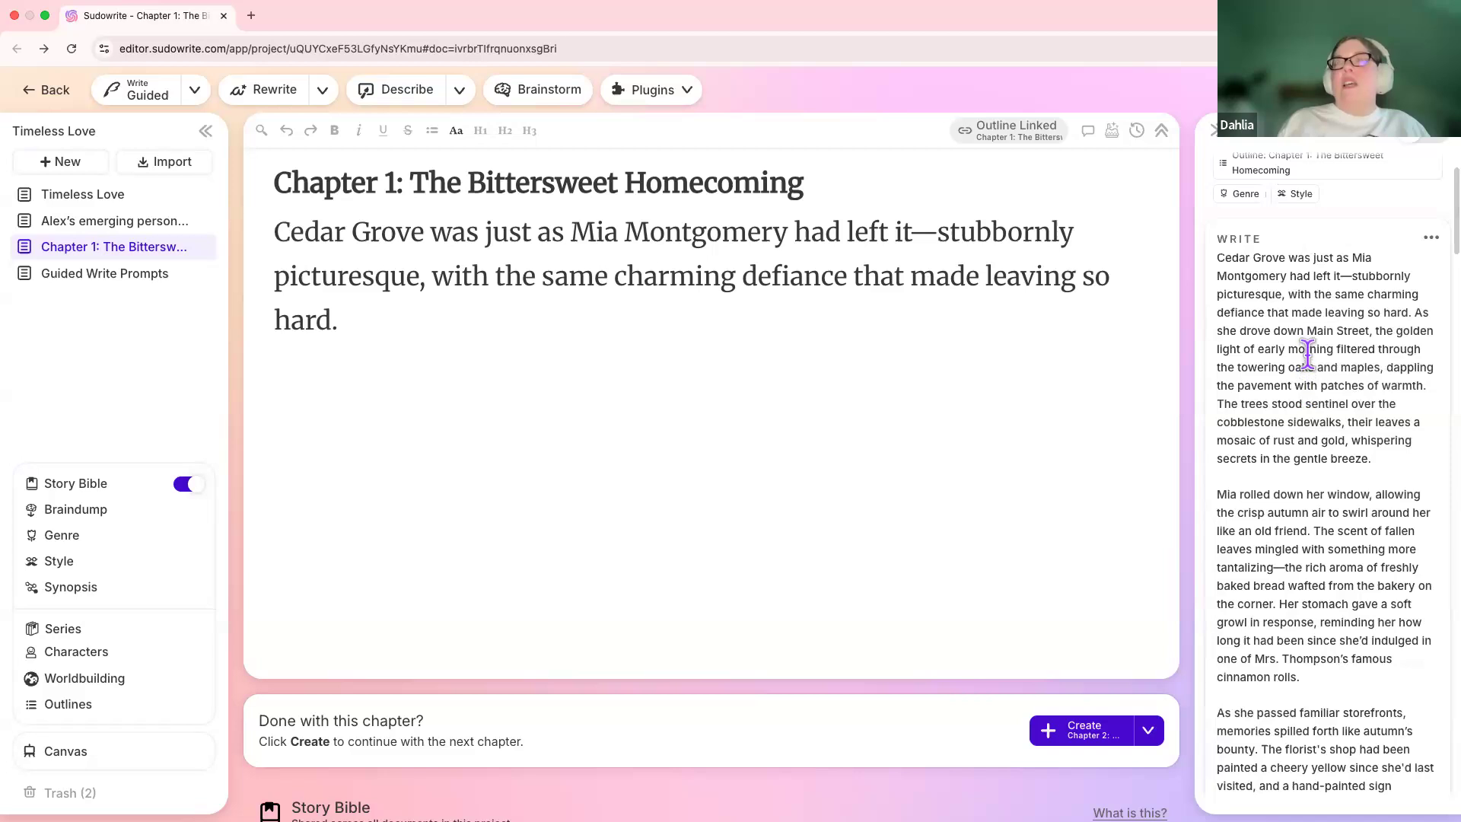
{"action": "scroll", "coordinate": [1307, 352], "scroll_direction": "up", "scroll_amount": 3}
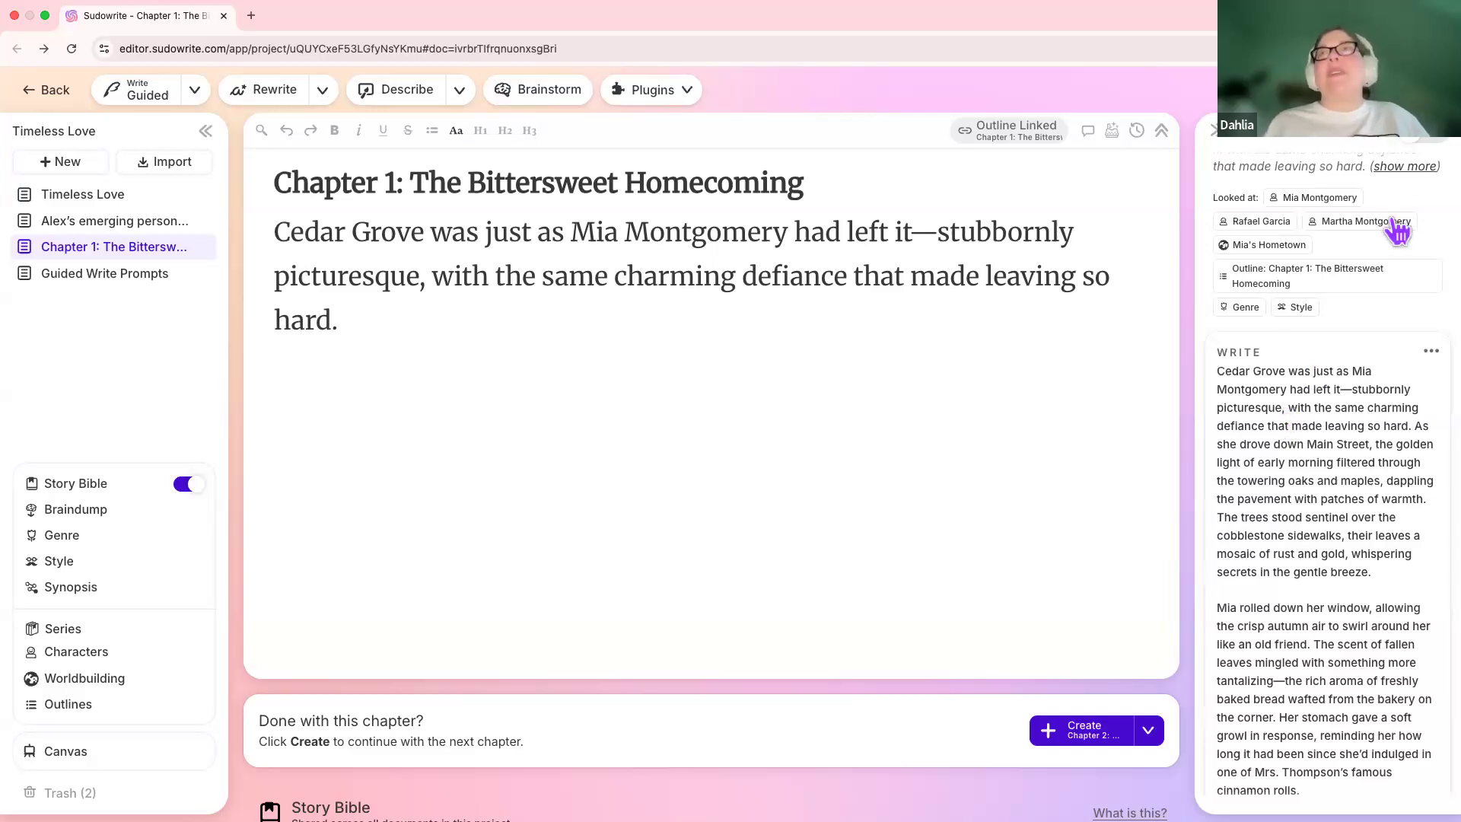
Check the recent credit activity to compare the Basic Guided Write cost with the Excellent and Sudowrite Muse runs
{"action": "left_click", "coordinate": [1442, 90]}
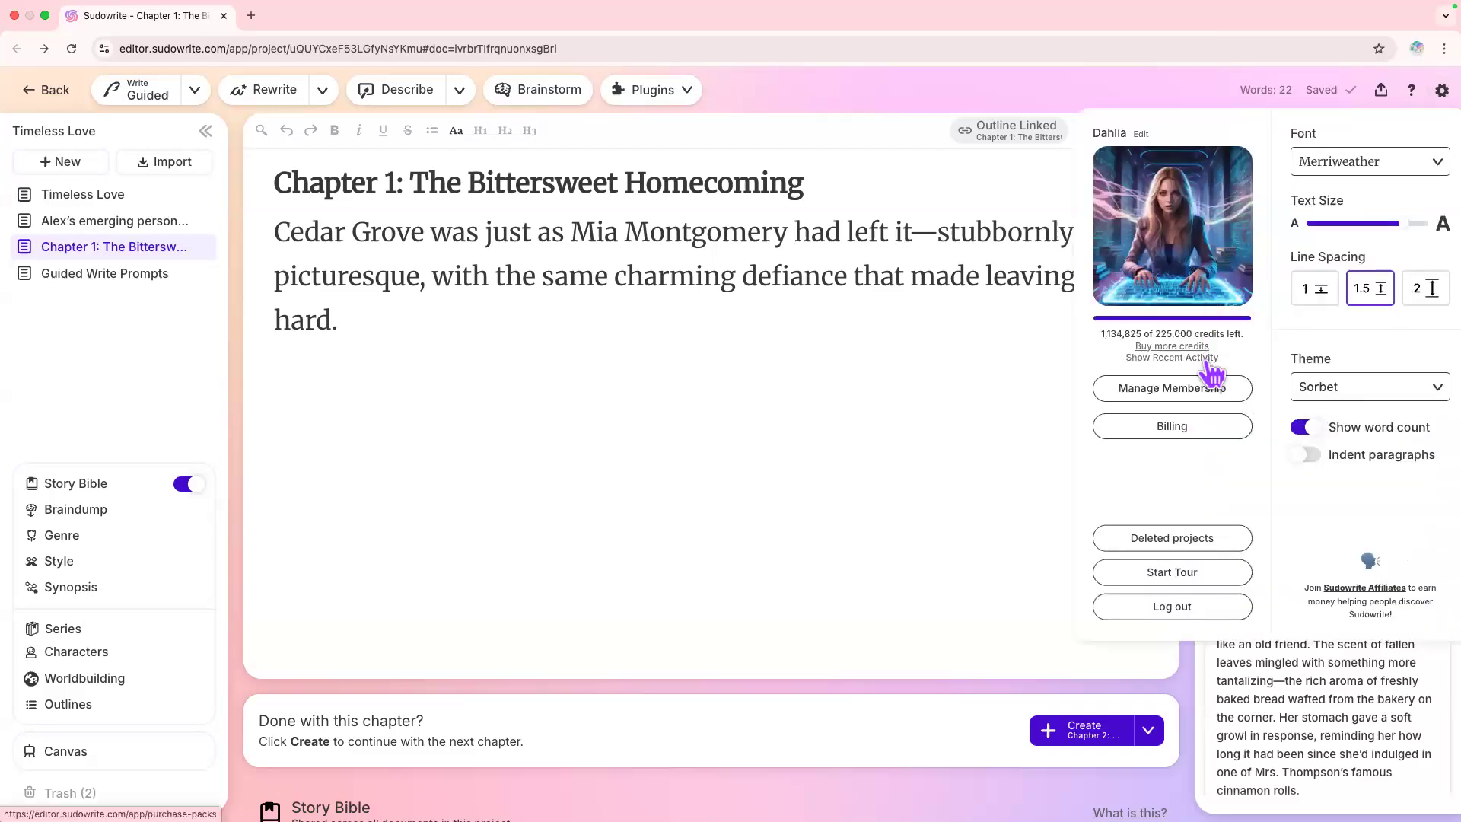
{"action": "left_click", "coordinate": [1201, 357]}
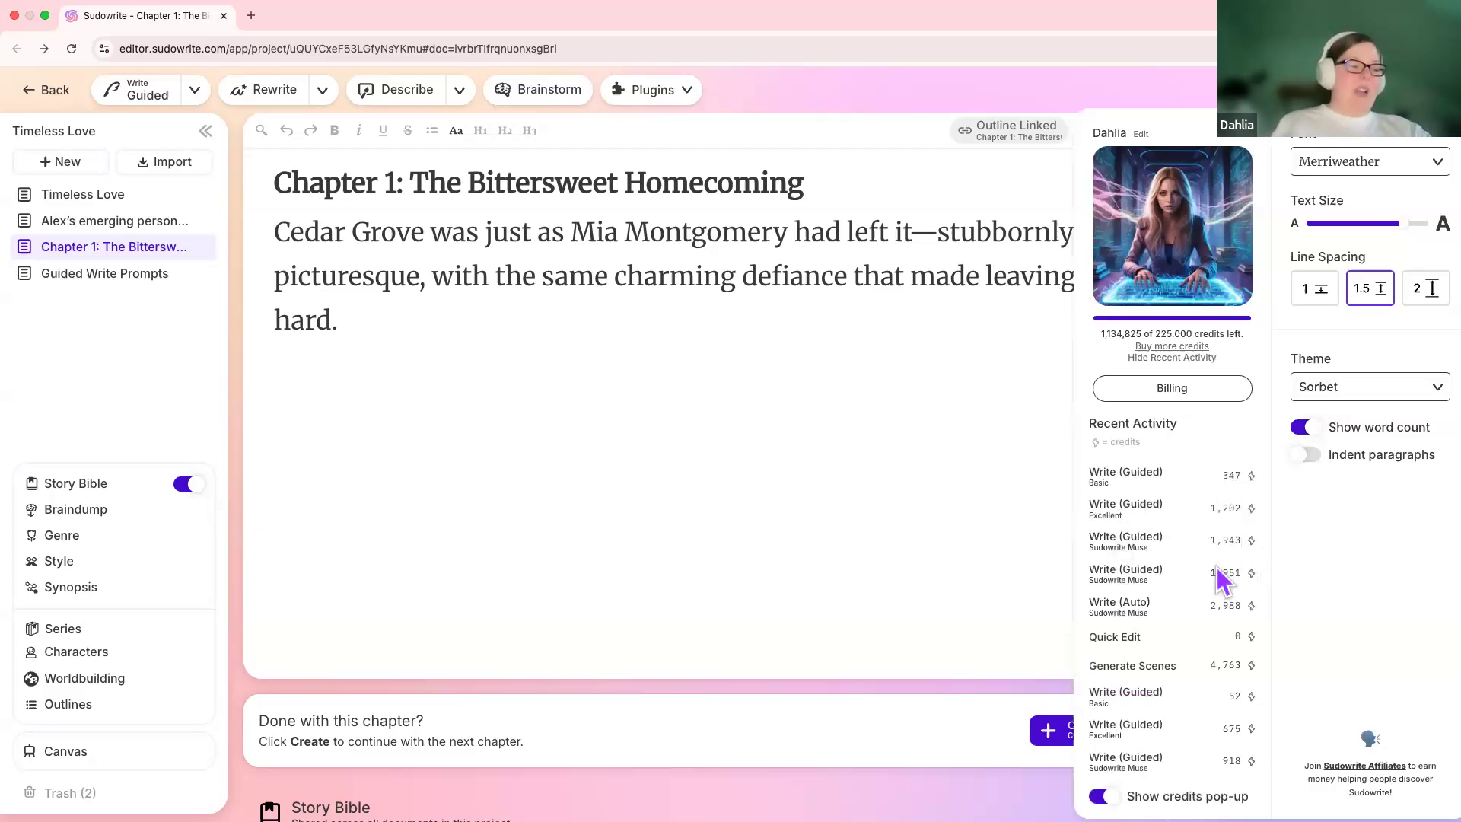
{"action": "left_click", "coordinate": [567, 308]}
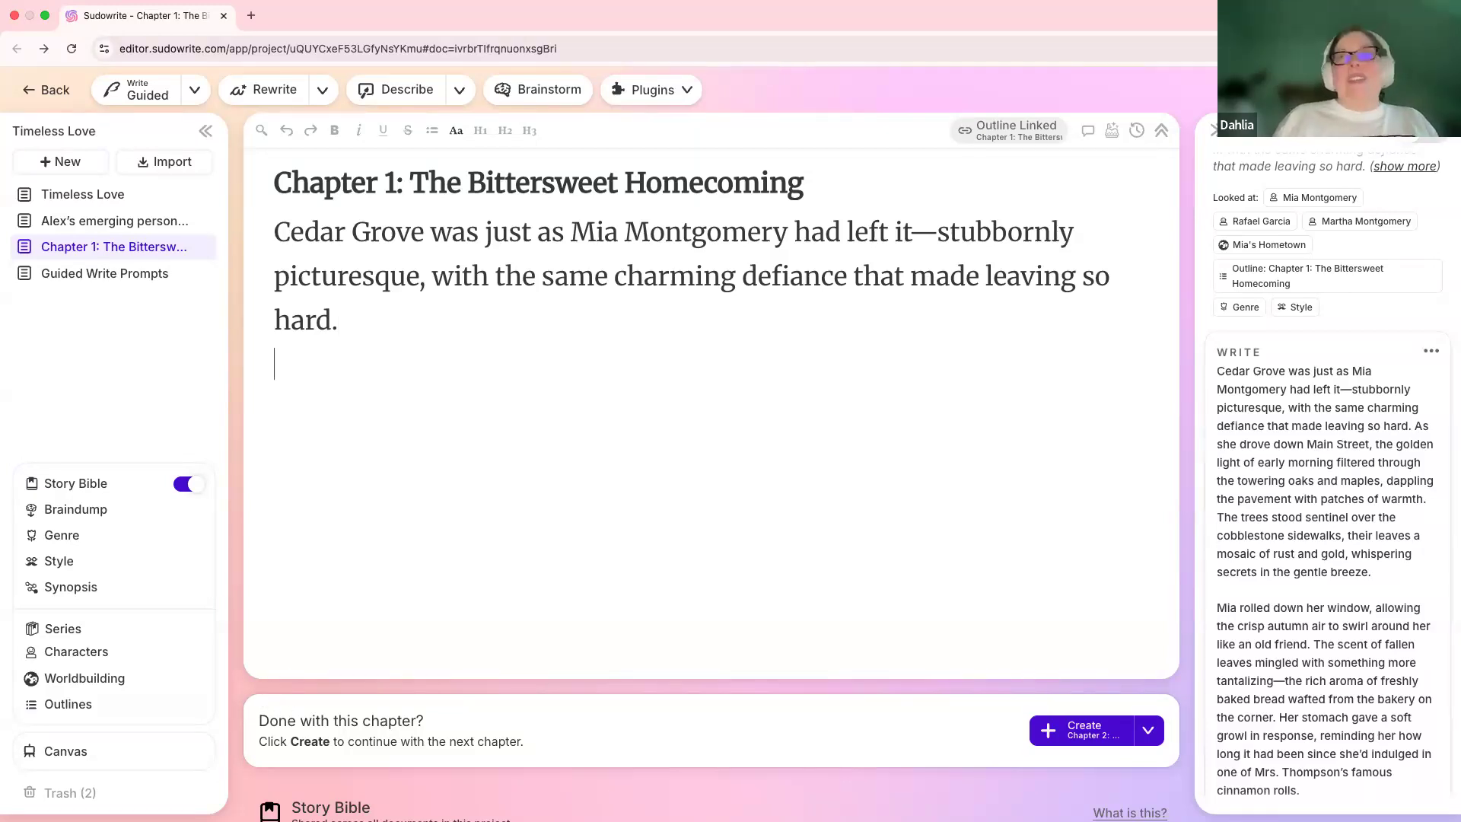
Skim the history cards to compare the Basic Guided Write passage with the earlier generated Chapter 1 passages
{"action": "scroll", "coordinate": [1245, 563], "scroll_direction": "down", "scroll_amount": 1}
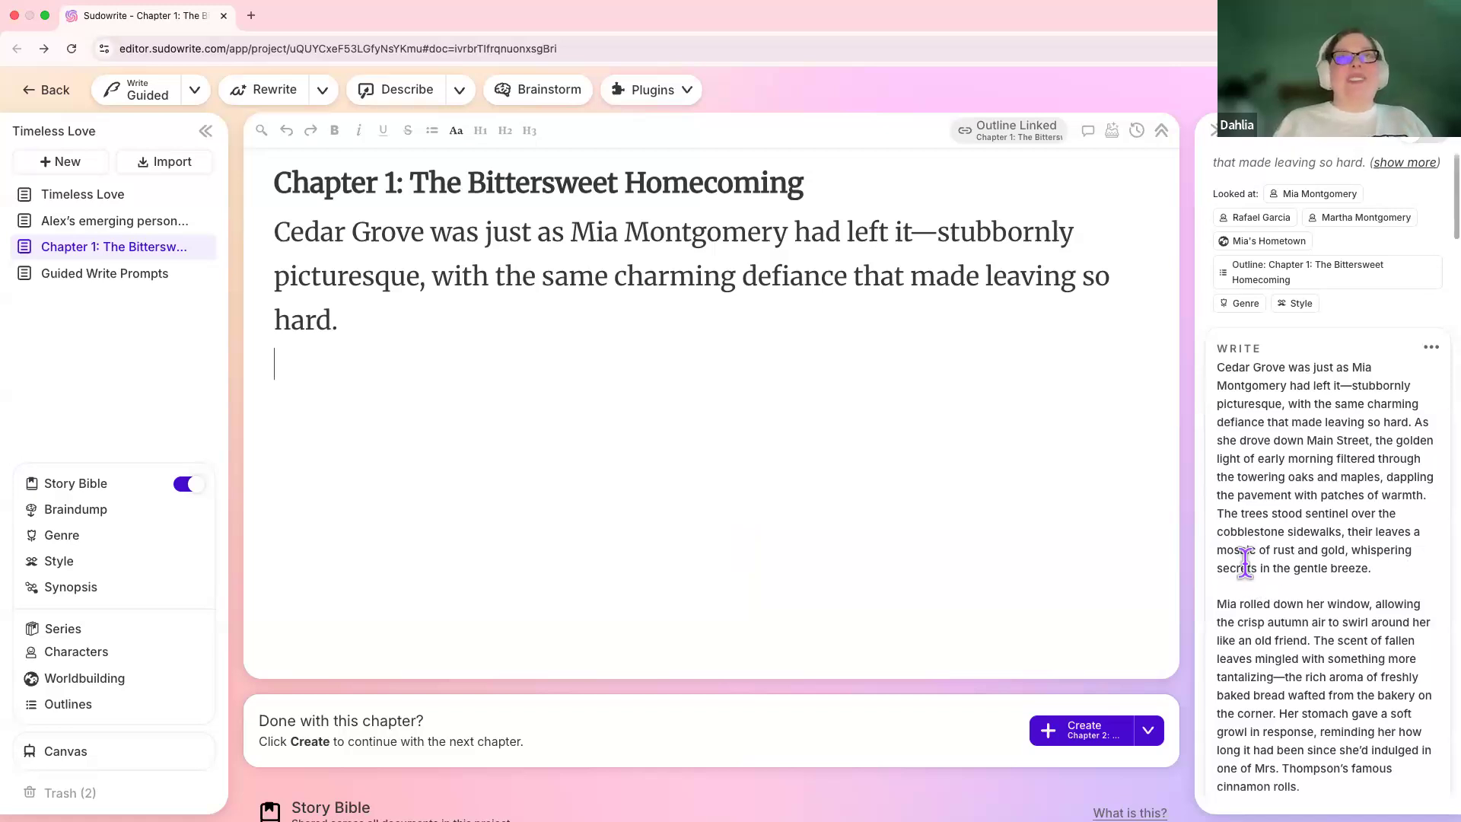
{"action": "scroll", "coordinate": [1244, 563], "scroll_direction": "down", "scroll_amount": 10}
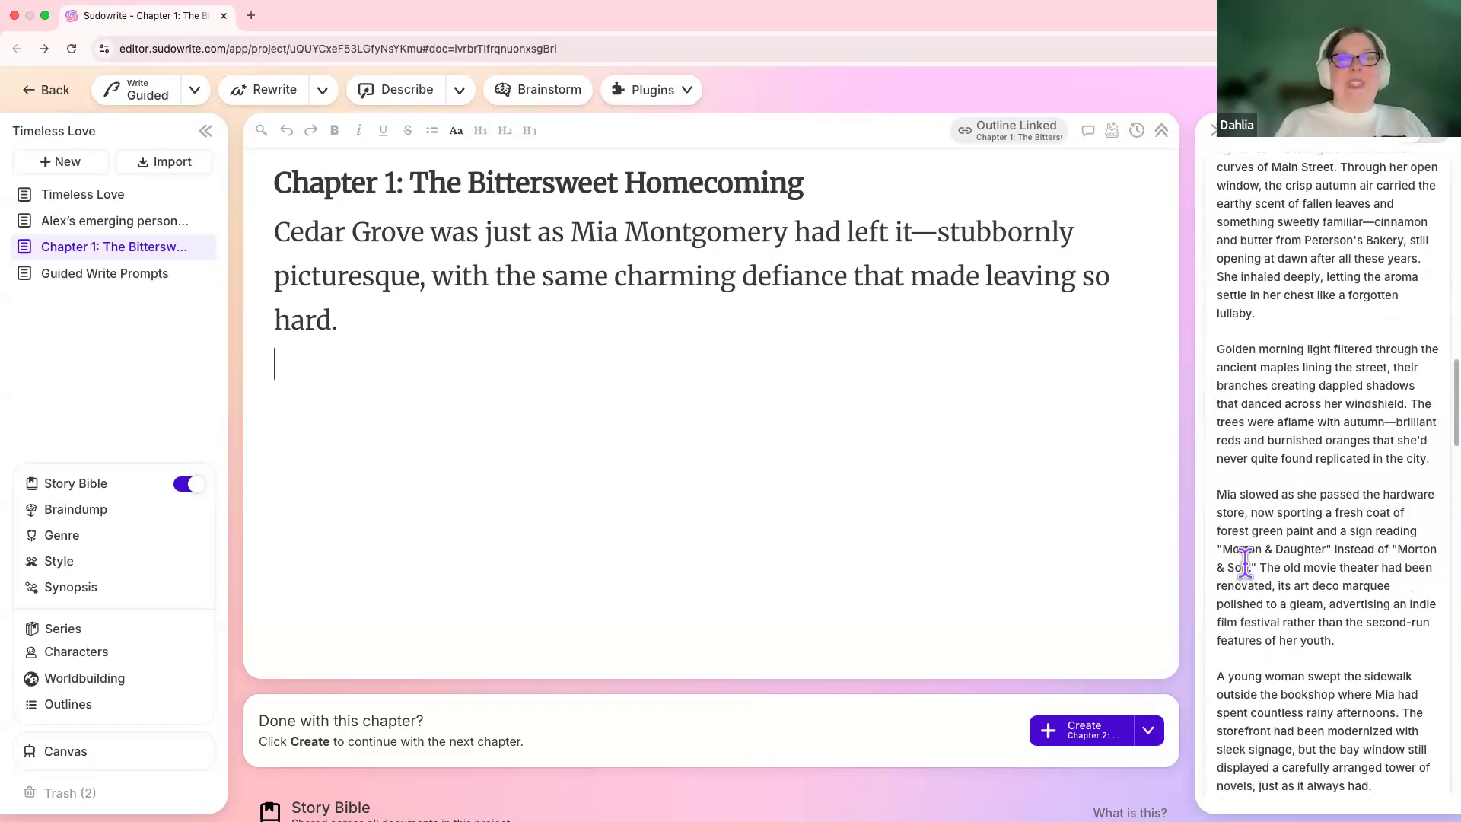
{"action": "scroll", "coordinate": [1245, 563], "scroll_direction": "down", "scroll_amount": 5}
{"action": "scroll", "coordinate": [1250, 575], "scroll_direction": "up", "scroll_amount": 2}
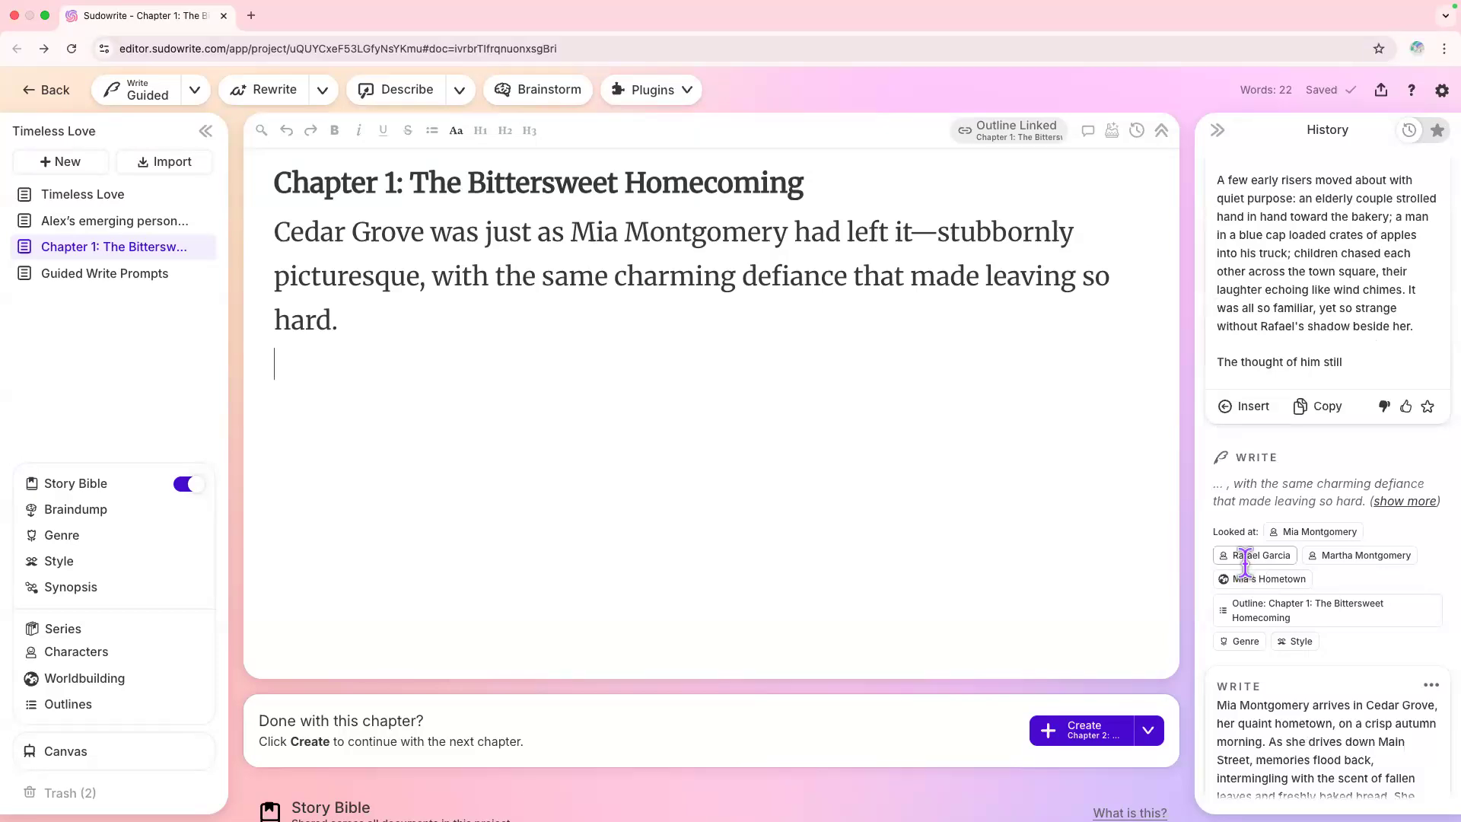
{"action": "scroll", "coordinate": [1248, 567], "scroll_direction": "down", "scroll_amount": 7}
{"action": "scroll", "coordinate": [1244, 565], "scroll_direction": "up", "scroll_amount": 6}
{"action": "scroll", "coordinate": [1245, 565], "scroll_direction": "up", "scroll_amount": 7}
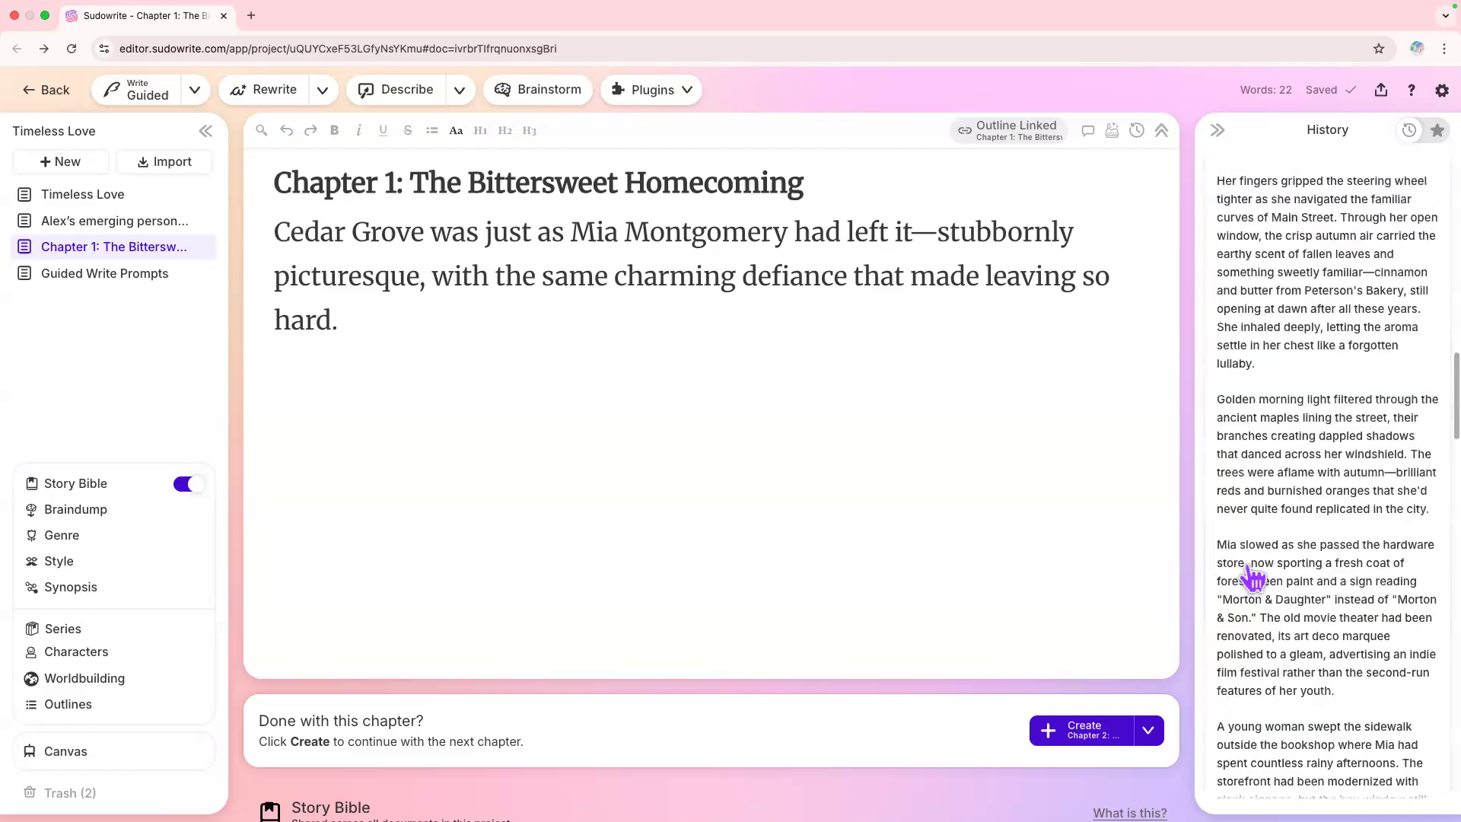
{"action": "scroll", "coordinate": [1247, 567], "scroll_direction": "up", "scroll_amount": 10}
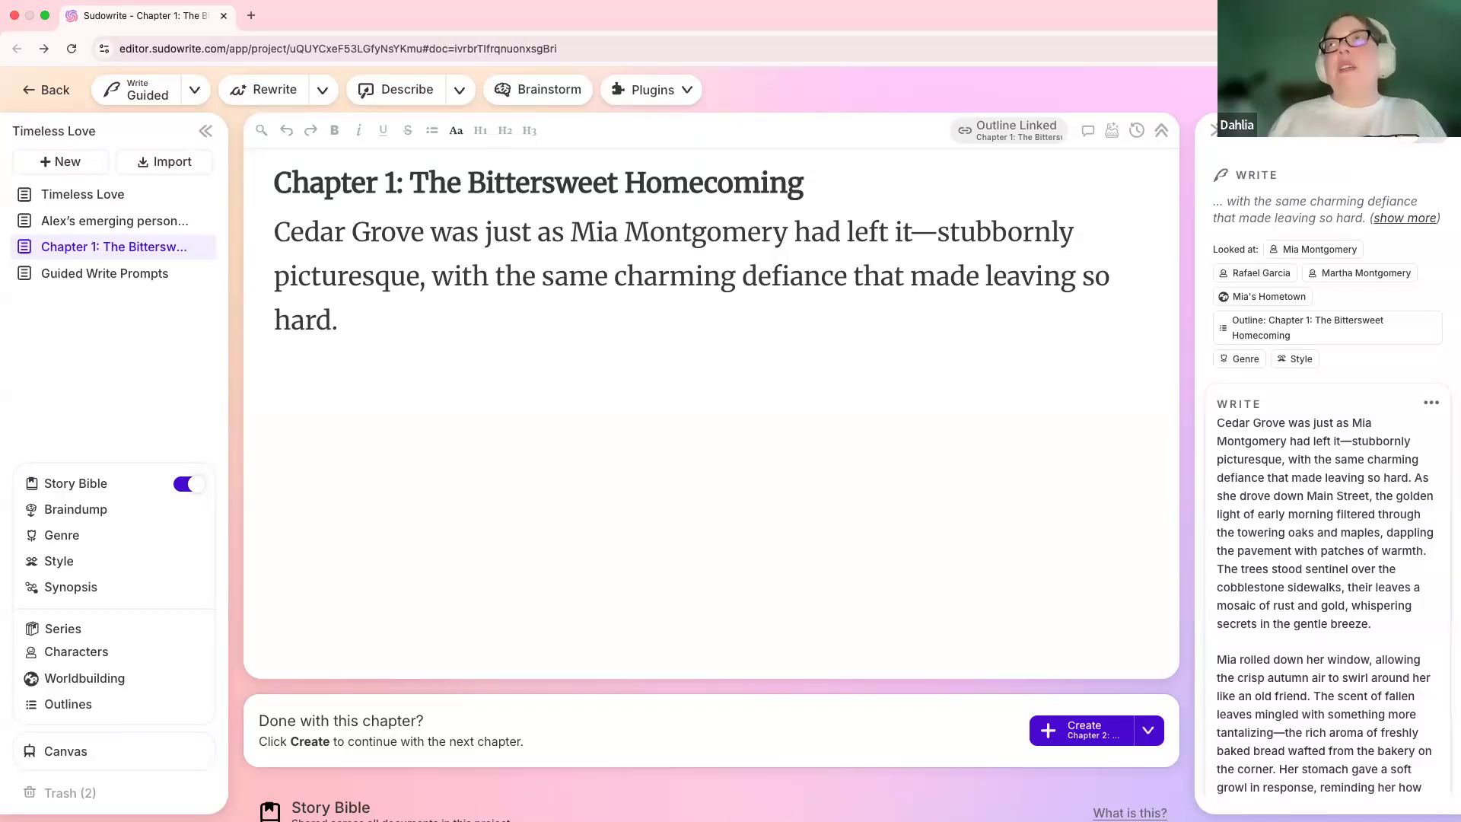
Review the recent credit activity again for the Guided Write runs in Basic, Excellent and Sudowrite Muse modes
{"action": "left_click", "coordinate": [1434, 90]}
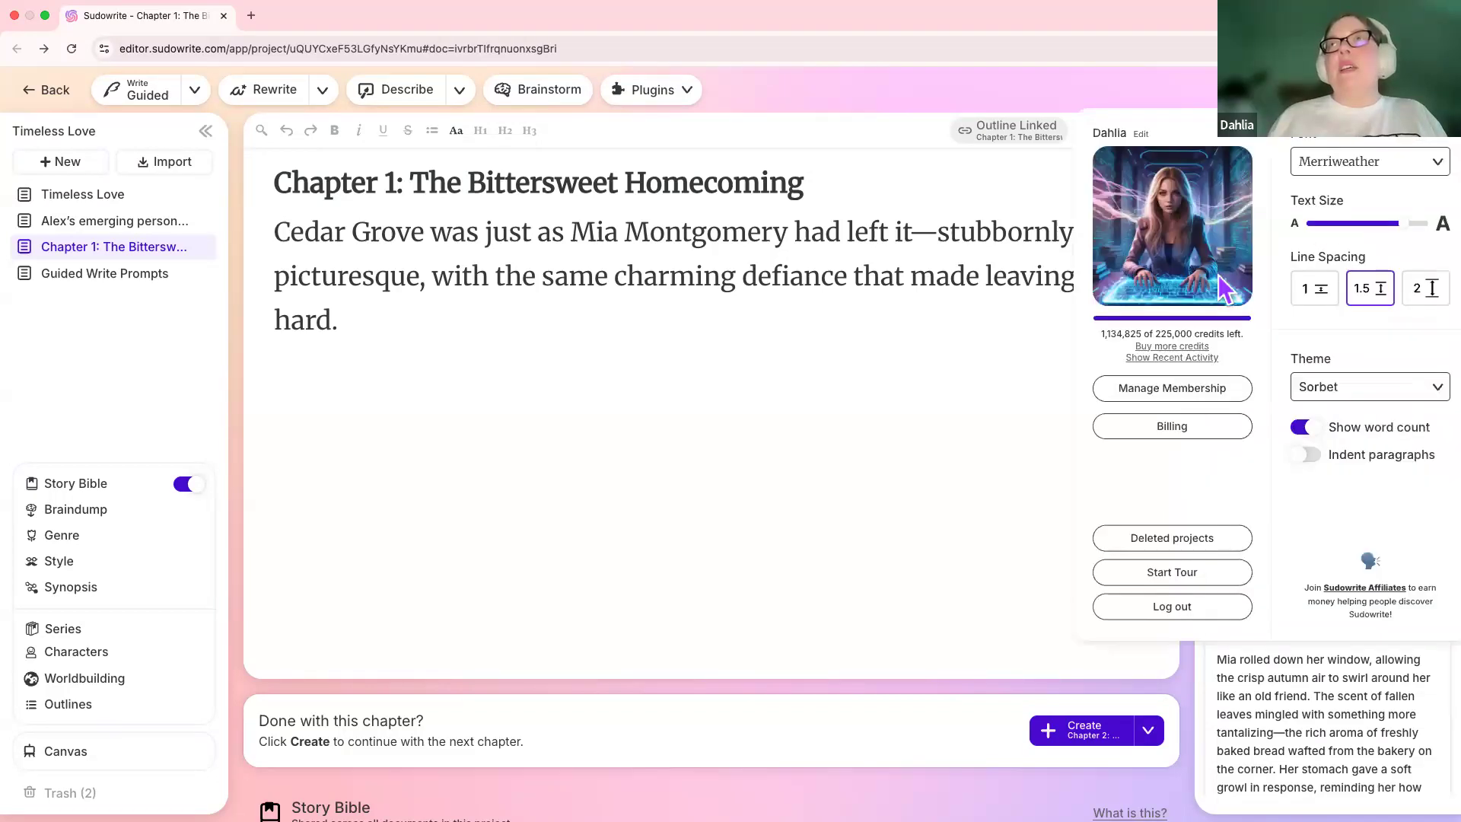
{"action": "left_click", "coordinate": [1168, 359]}
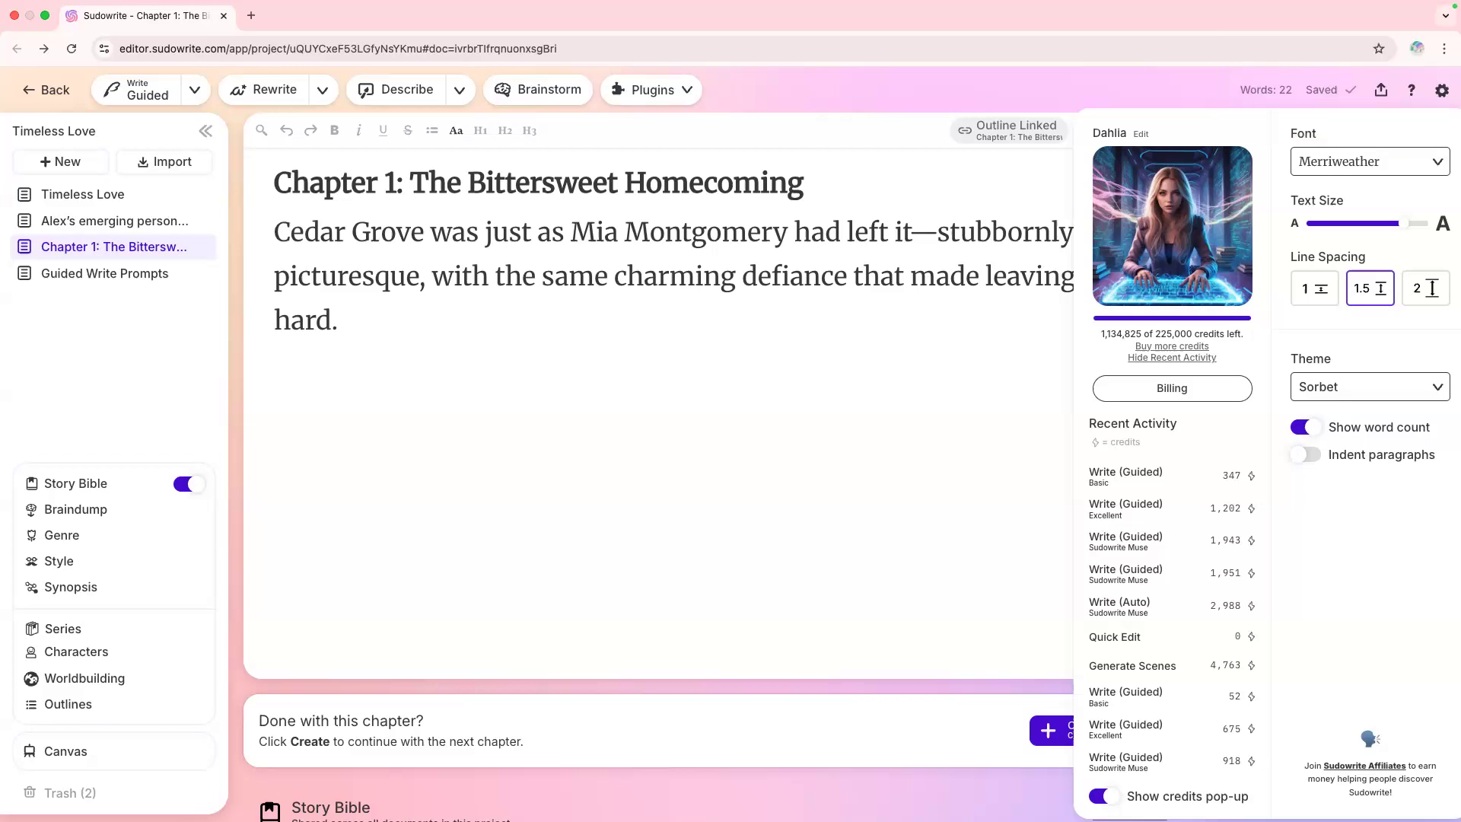
{"action": "left_click", "coordinate": [1171, 358]}
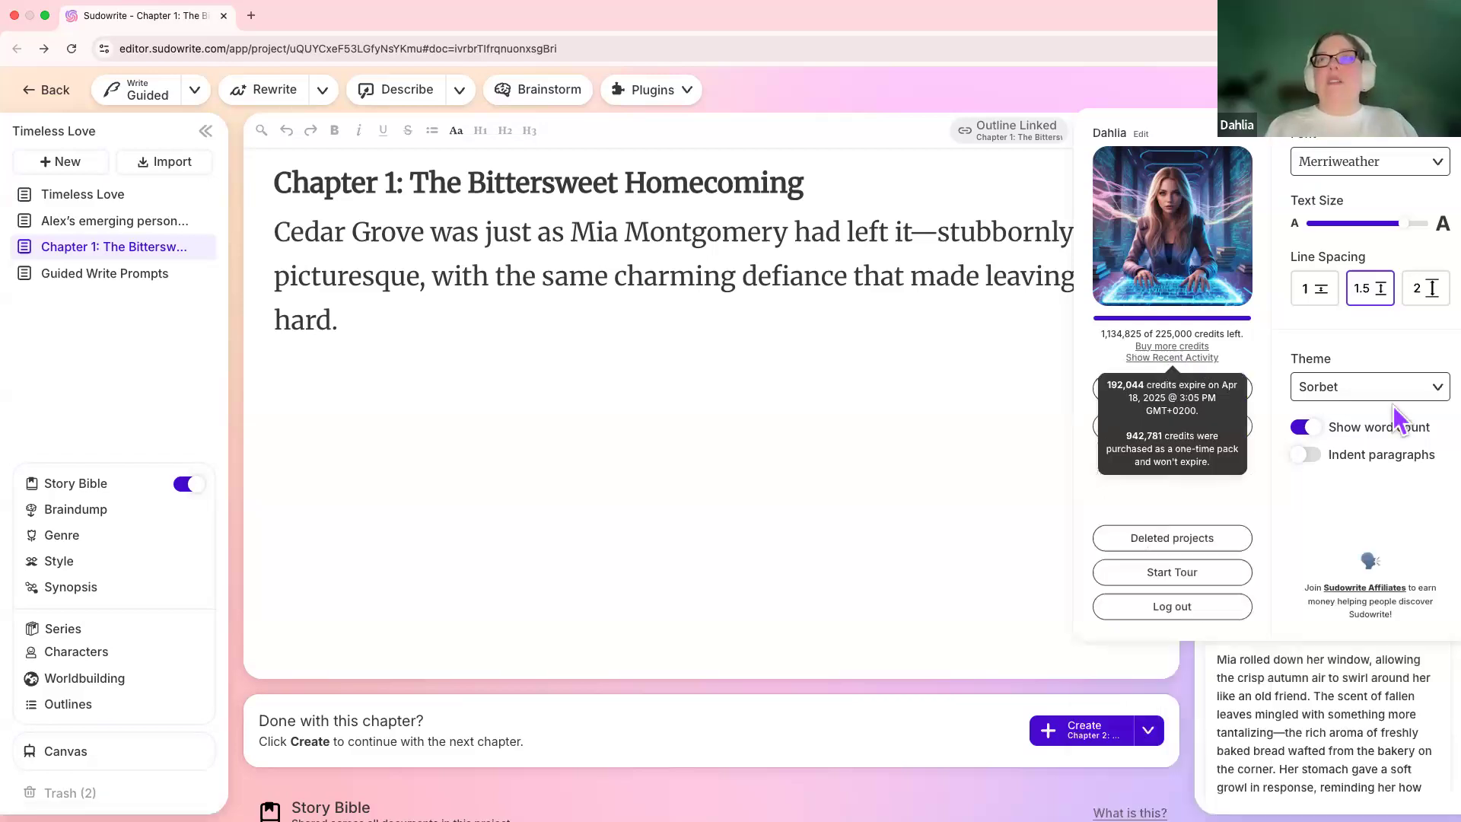
{"action": "left_click", "coordinate": [964, 582]}
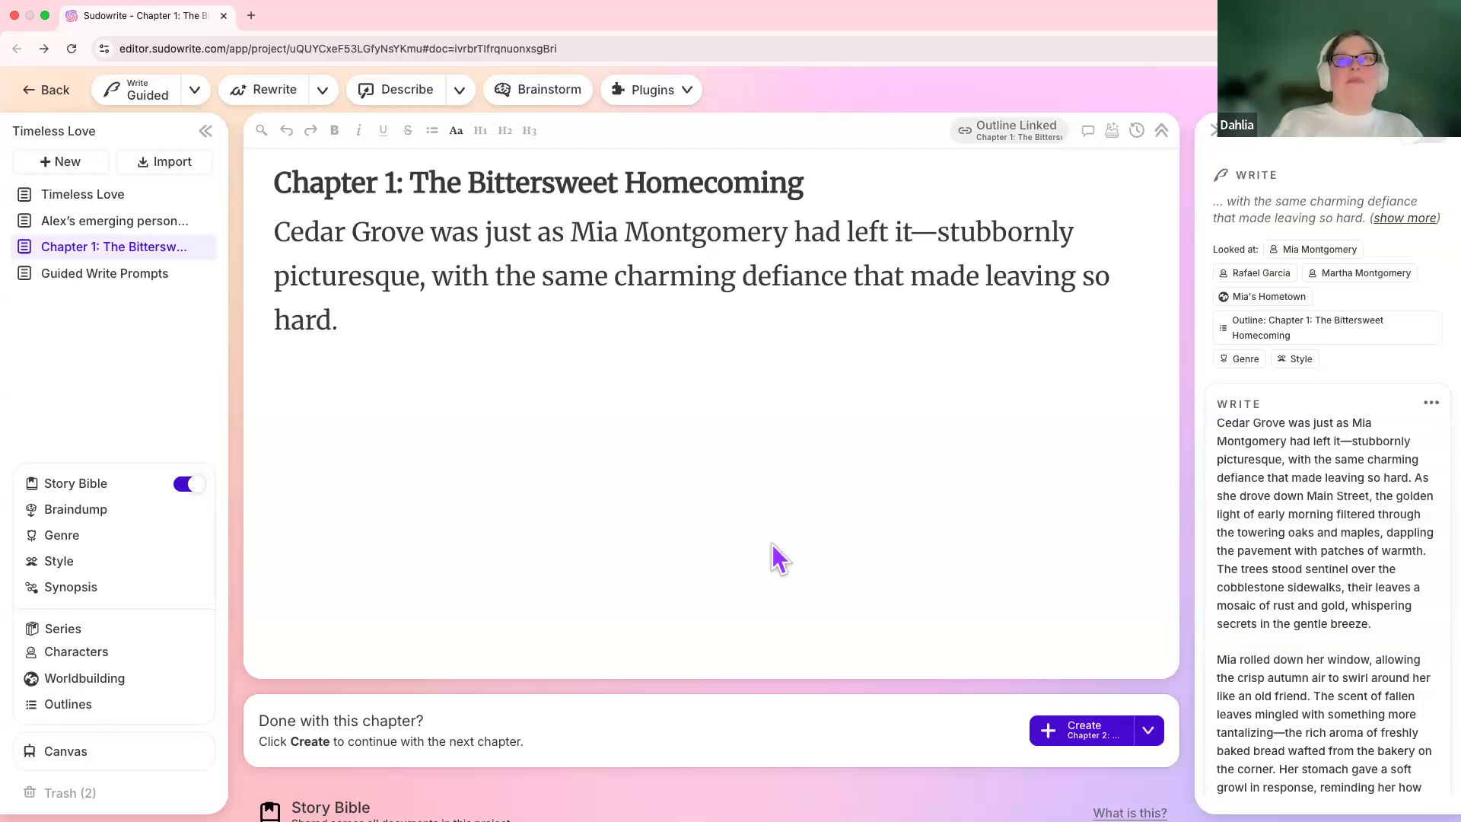
{"action": "scroll", "coordinate": [771, 545], "scroll_direction": "down", "scroll_amount": 5}
{"action": "scroll", "coordinate": [771, 545], "scroll_direction": "down", "scroll_amount": 5}
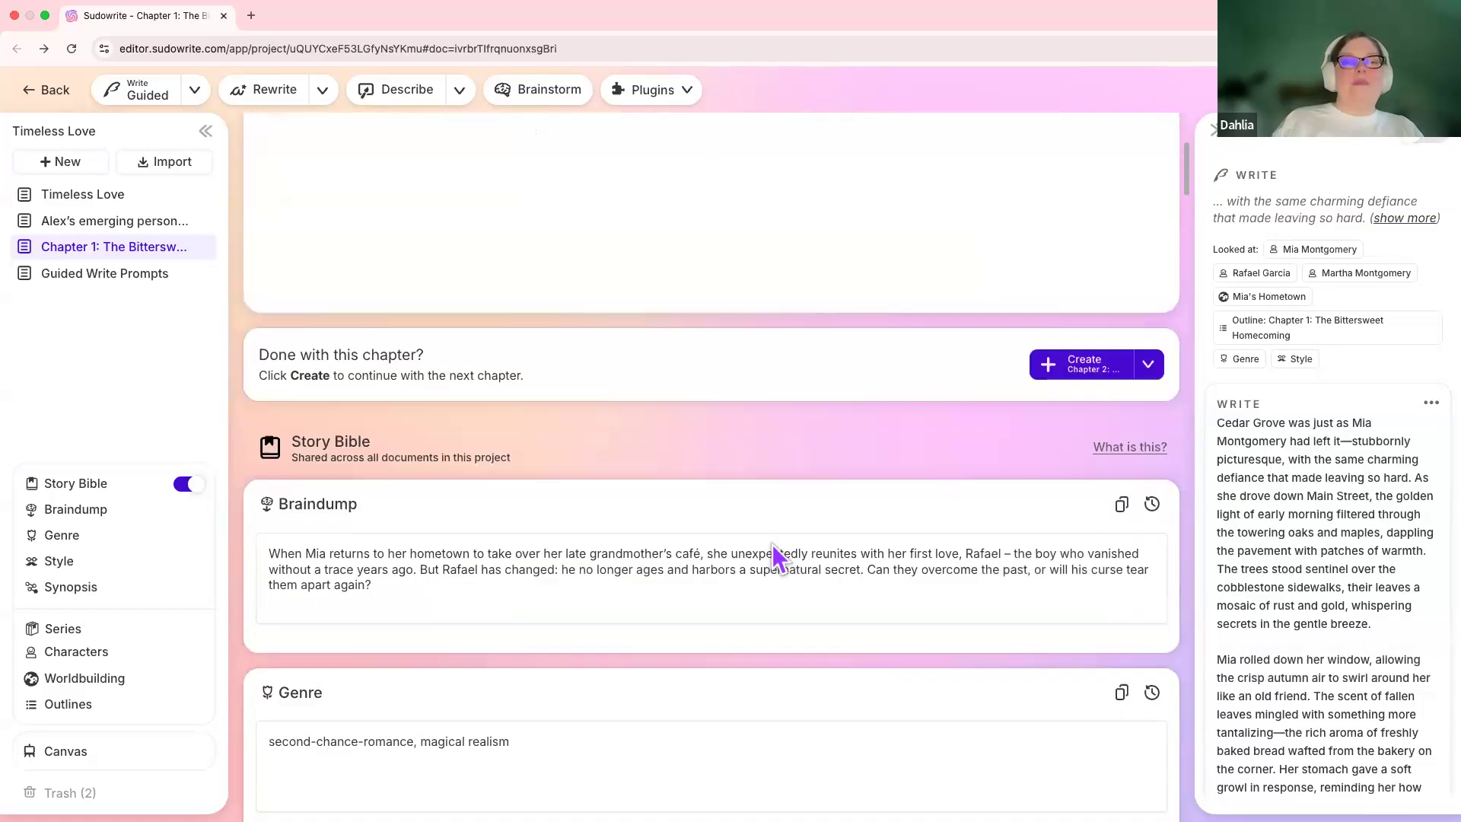
{"action": "scroll", "coordinate": [773, 546], "scroll_direction": "up", "scroll_amount": 5}
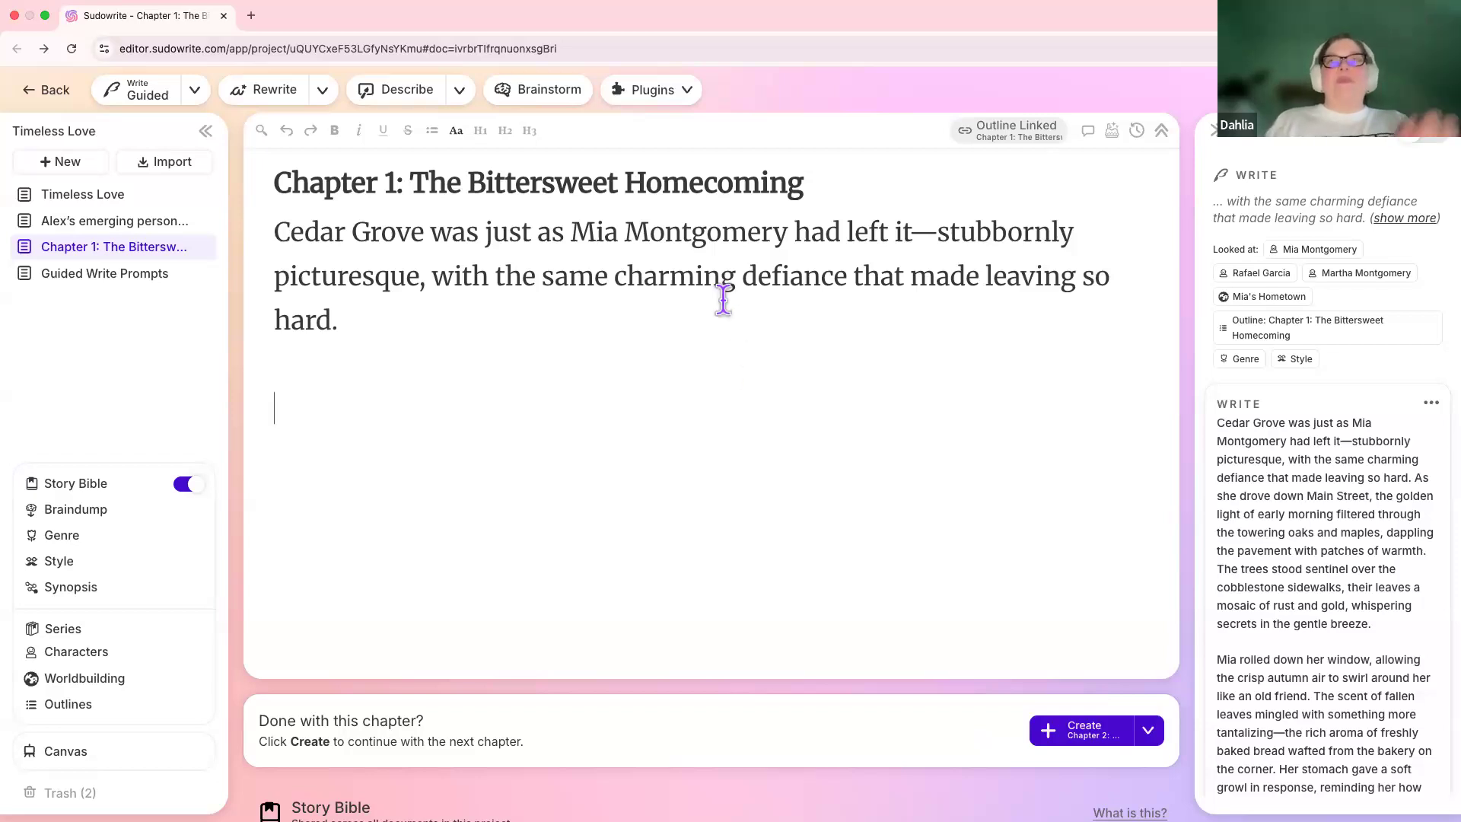
{"action": "scroll", "coordinate": [1255, 582], "scroll_direction": "down", "scroll_amount": 5}
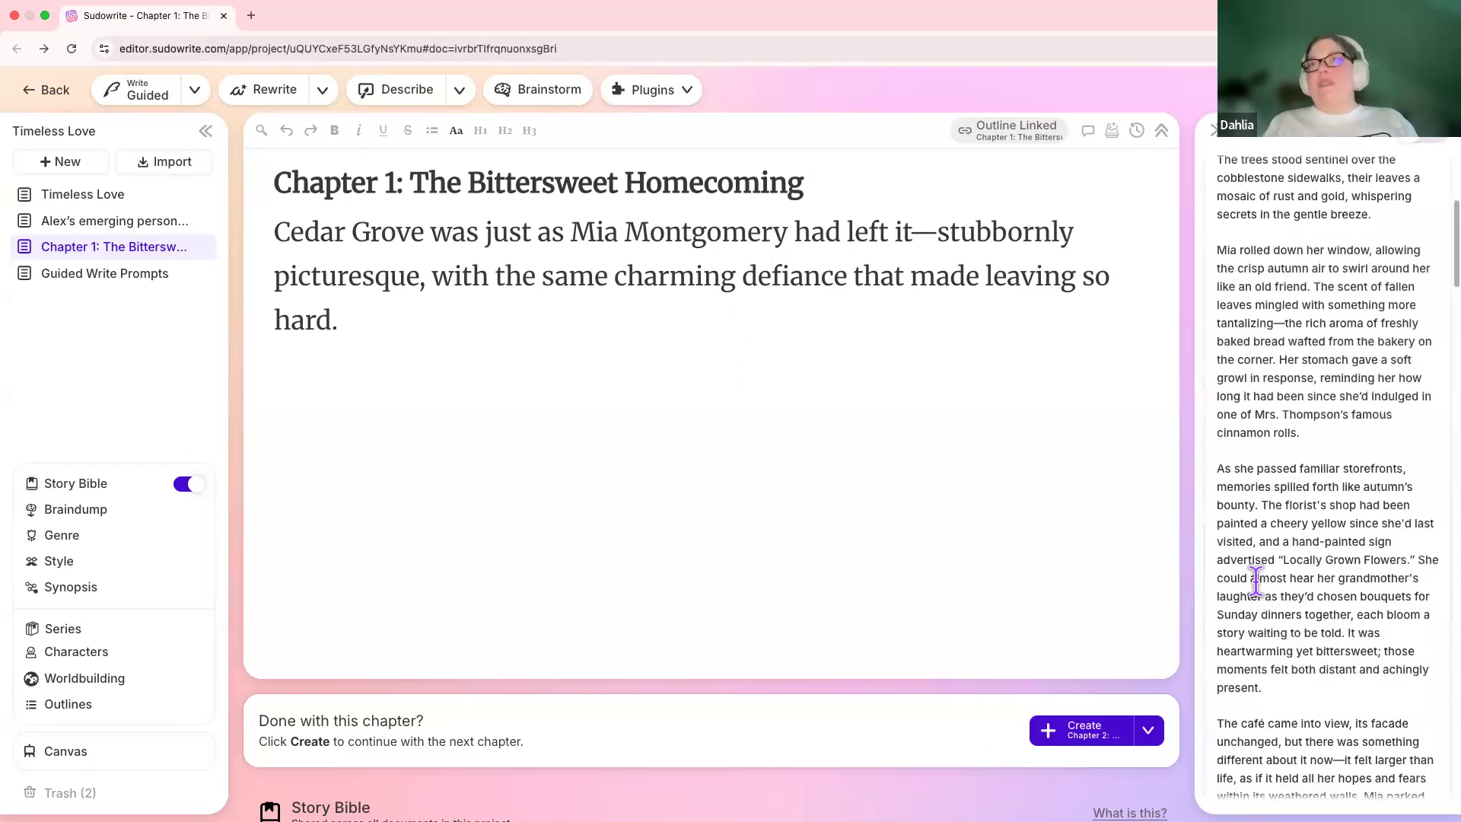
{"action": "scroll", "coordinate": [1257, 586], "scroll_direction": "up", "scroll_amount": 10}
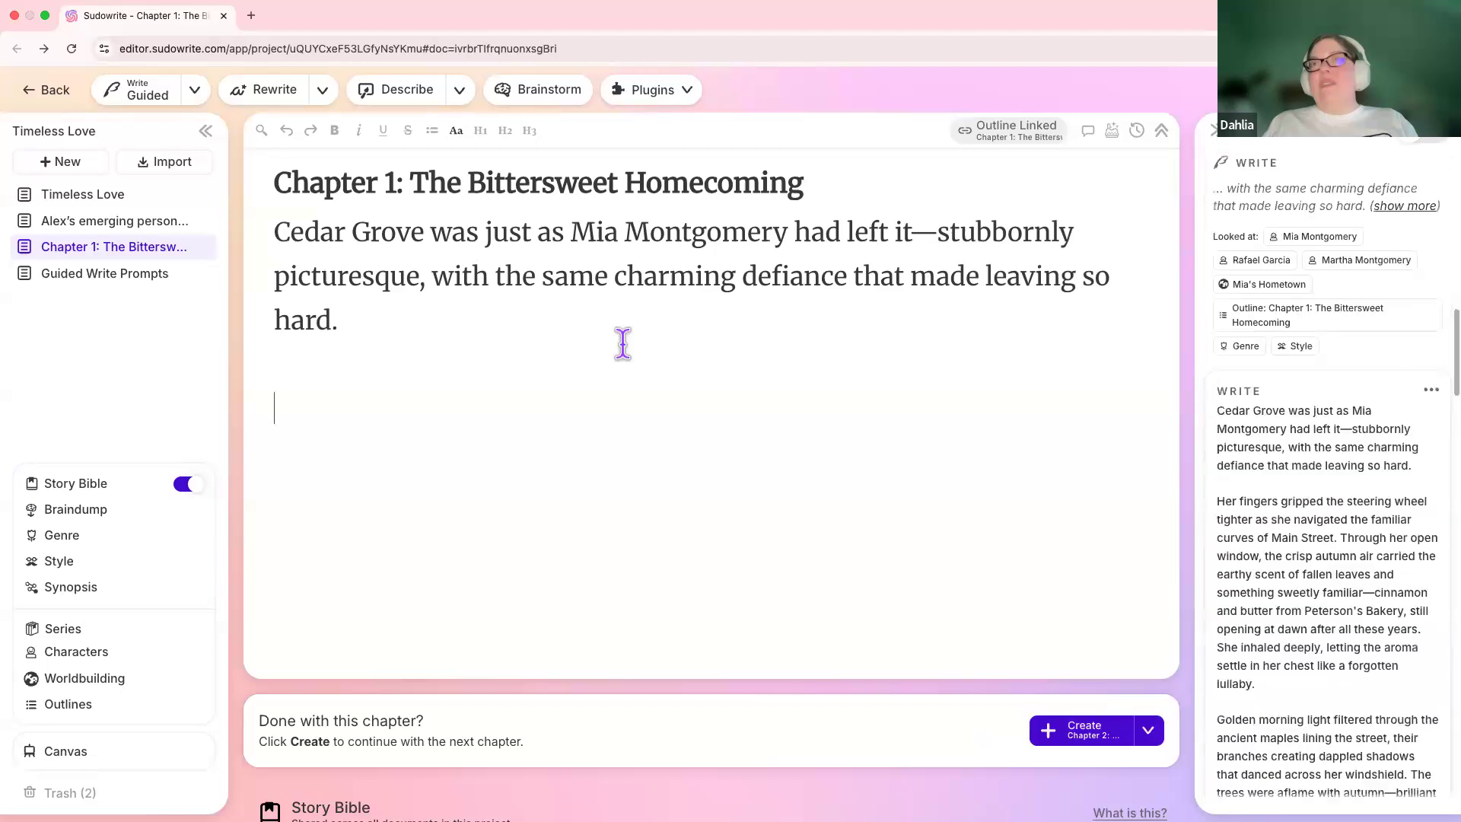
Bring up the numbered prompts of the Guided Write Prompts document in the other browser window
{"action": "left_click", "coordinate": [103, 280]}
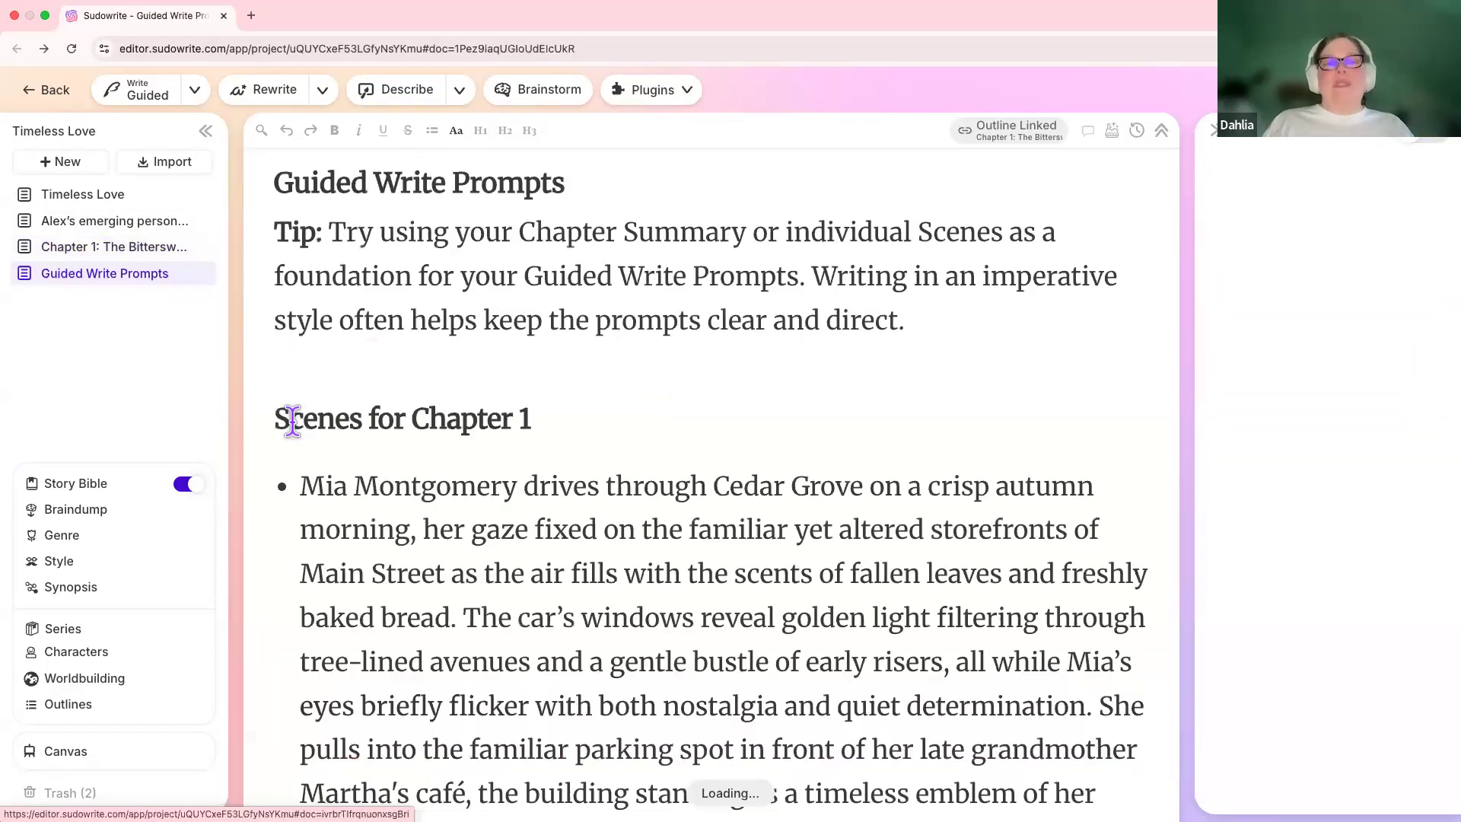
{"action": "scroll", "coordinate": [294, 420], "scroll_direction": "down", "scroll_amount": 3}
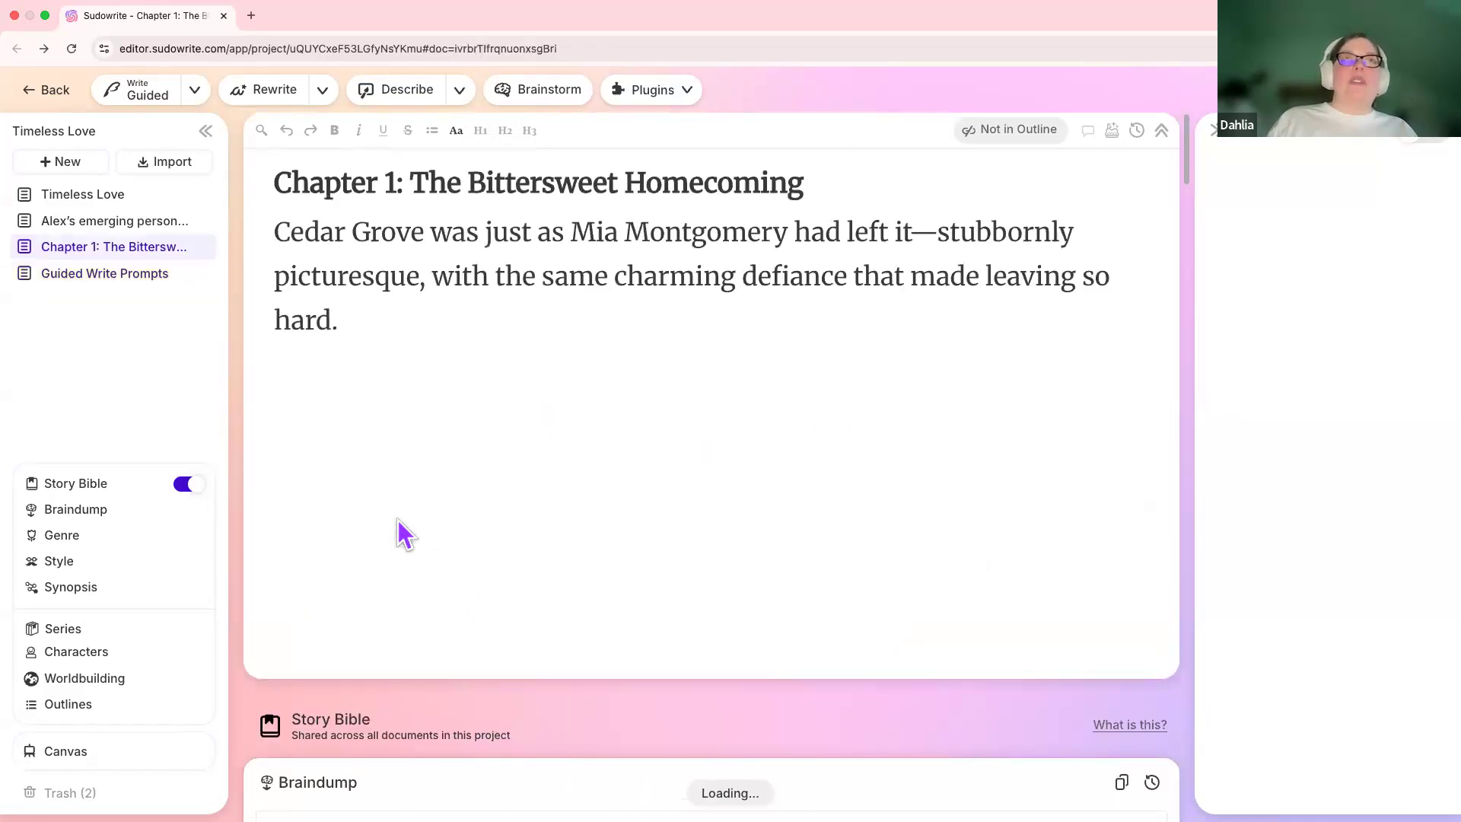
{"action": "key", "text": "ctrl+Left"}
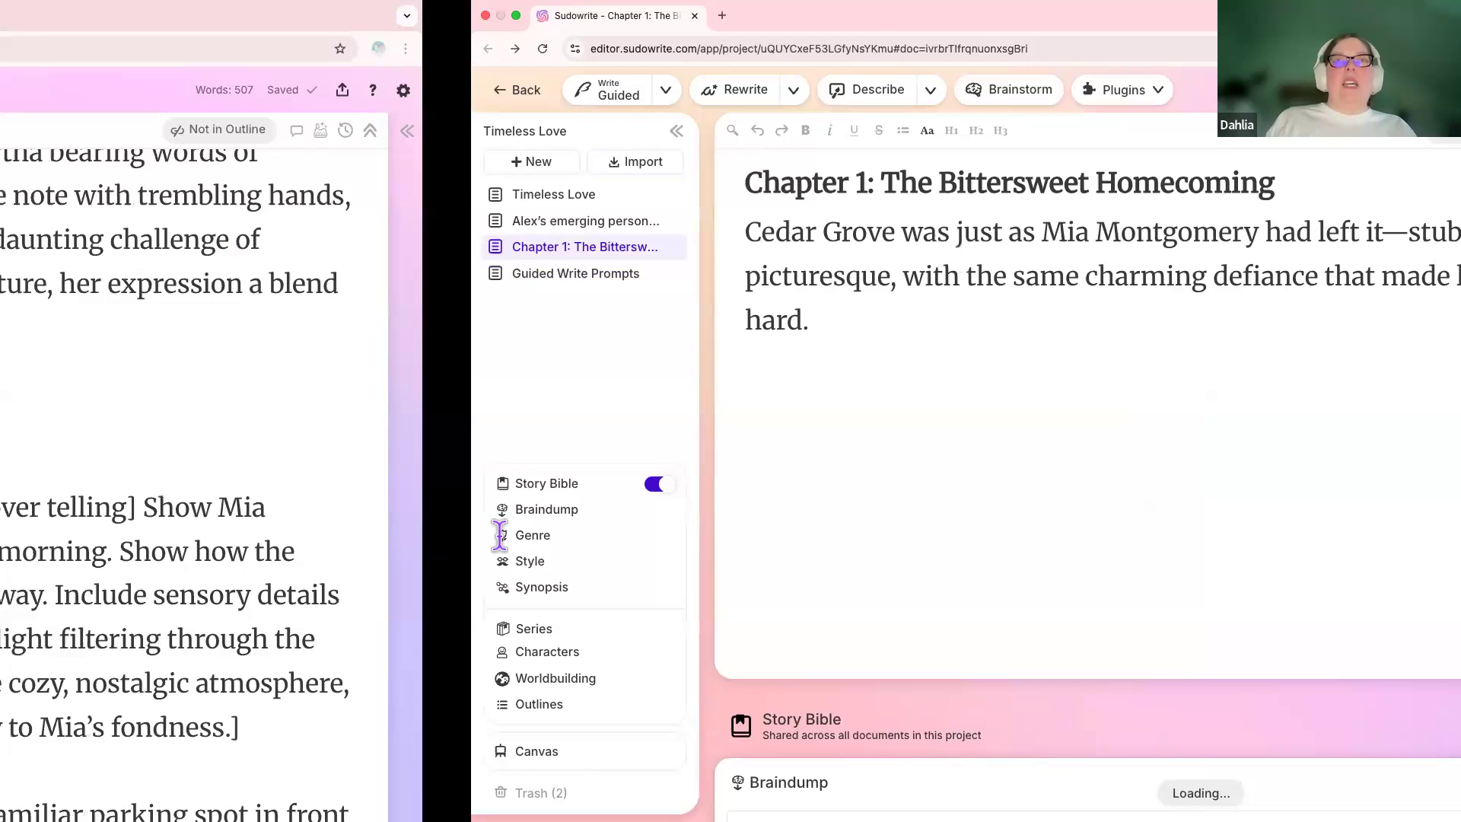
{"action": "scroll", "coordinate": [553, 597], "scroll_direction": "down", "scroll_amount": 3}
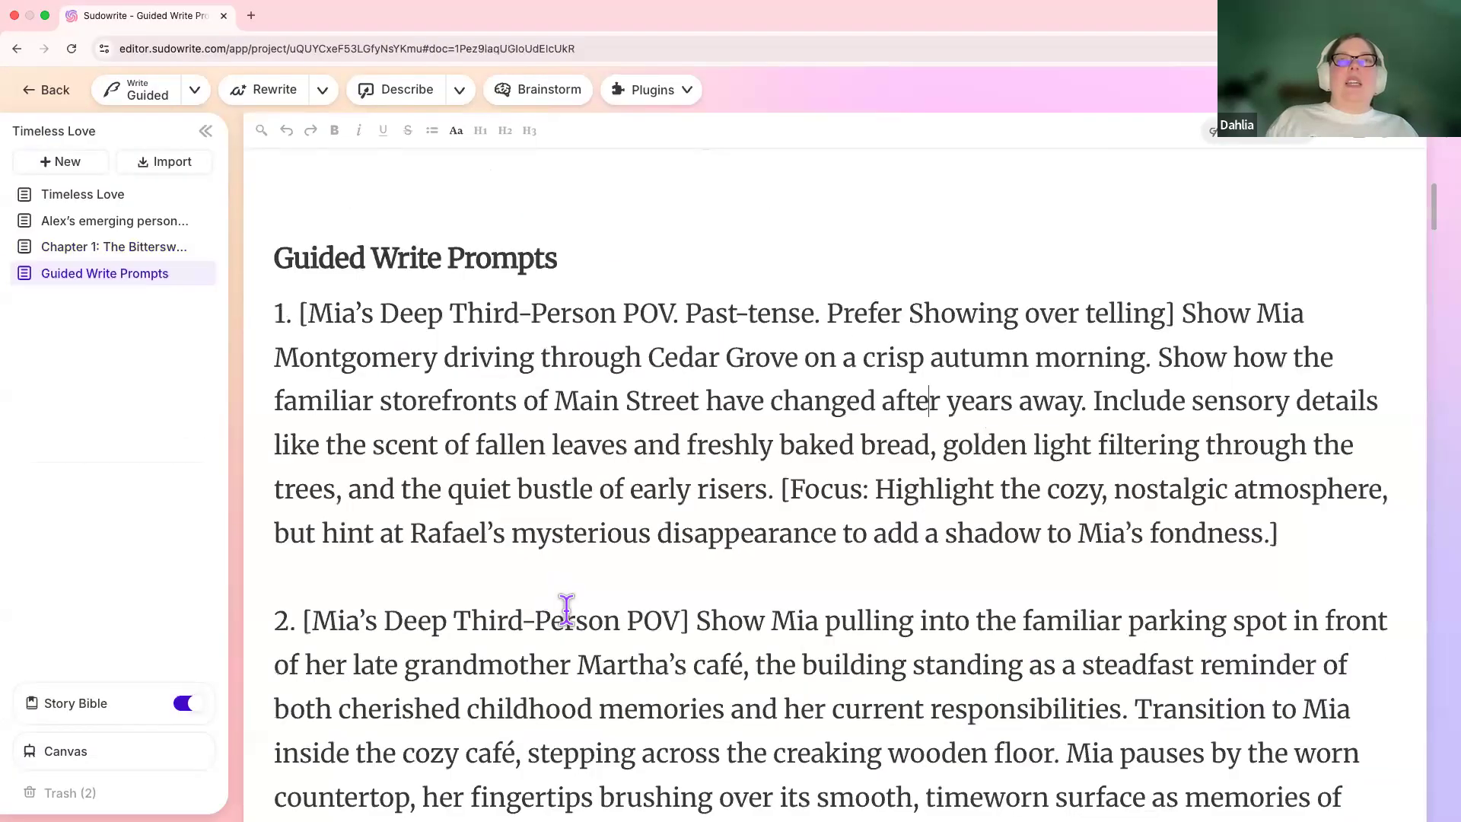
{"action": "scroll", "coordinate": [565, 608], "scroll_direction": "down", "scroll_amount": 3}
Examine prompt 2's wording, highlighting its closing Focus note and its opening Deep Third-Person POV tag
{"action": "left_click", "coordinate": [581, 688]}
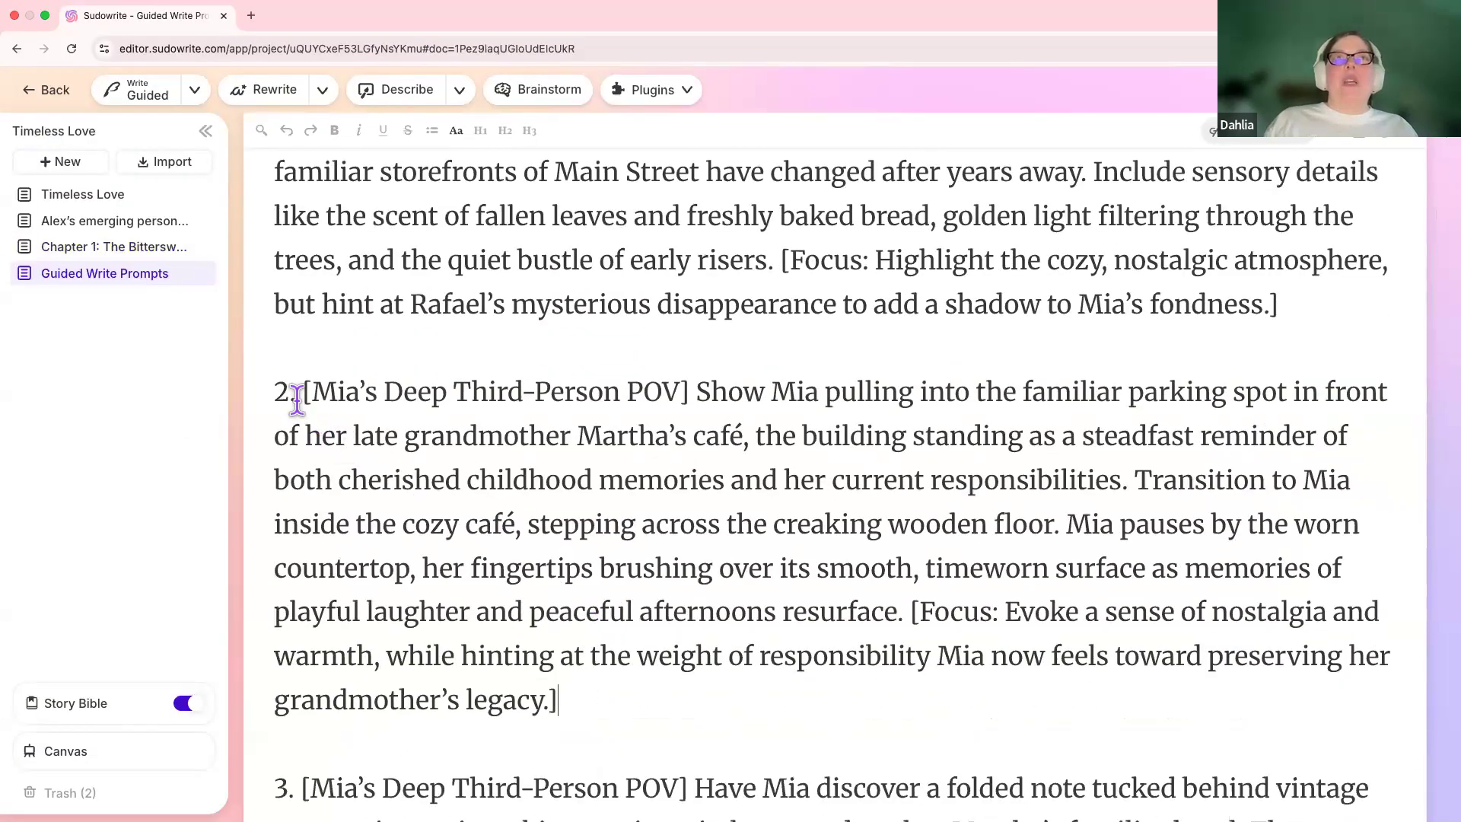
{"action": "left_click_drag", "start_coordinate": [581, 687], "coordinate": [296, 399]}
{"action": "left_click", "coordinate": [350, 541]}
{"action": "left_click_drag", "start_coordinate": [592, 708], "coordinate": [902, 605]}
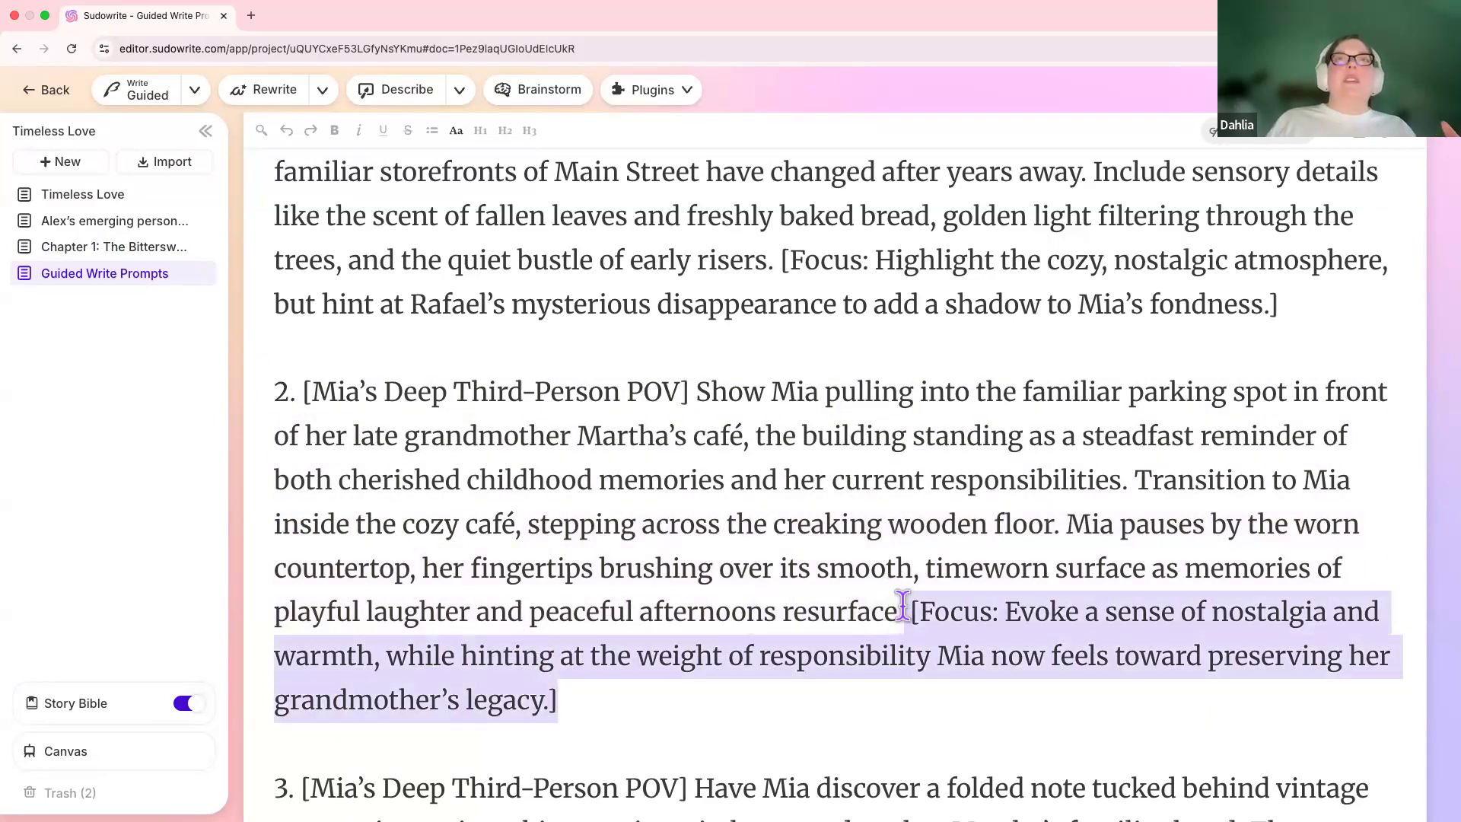
{"action": "left_click", "coordinate": [696, 392]}
{"action": "left_click_drag", "start_coordinate": [696, 391], "coordinate": [307, 395]}
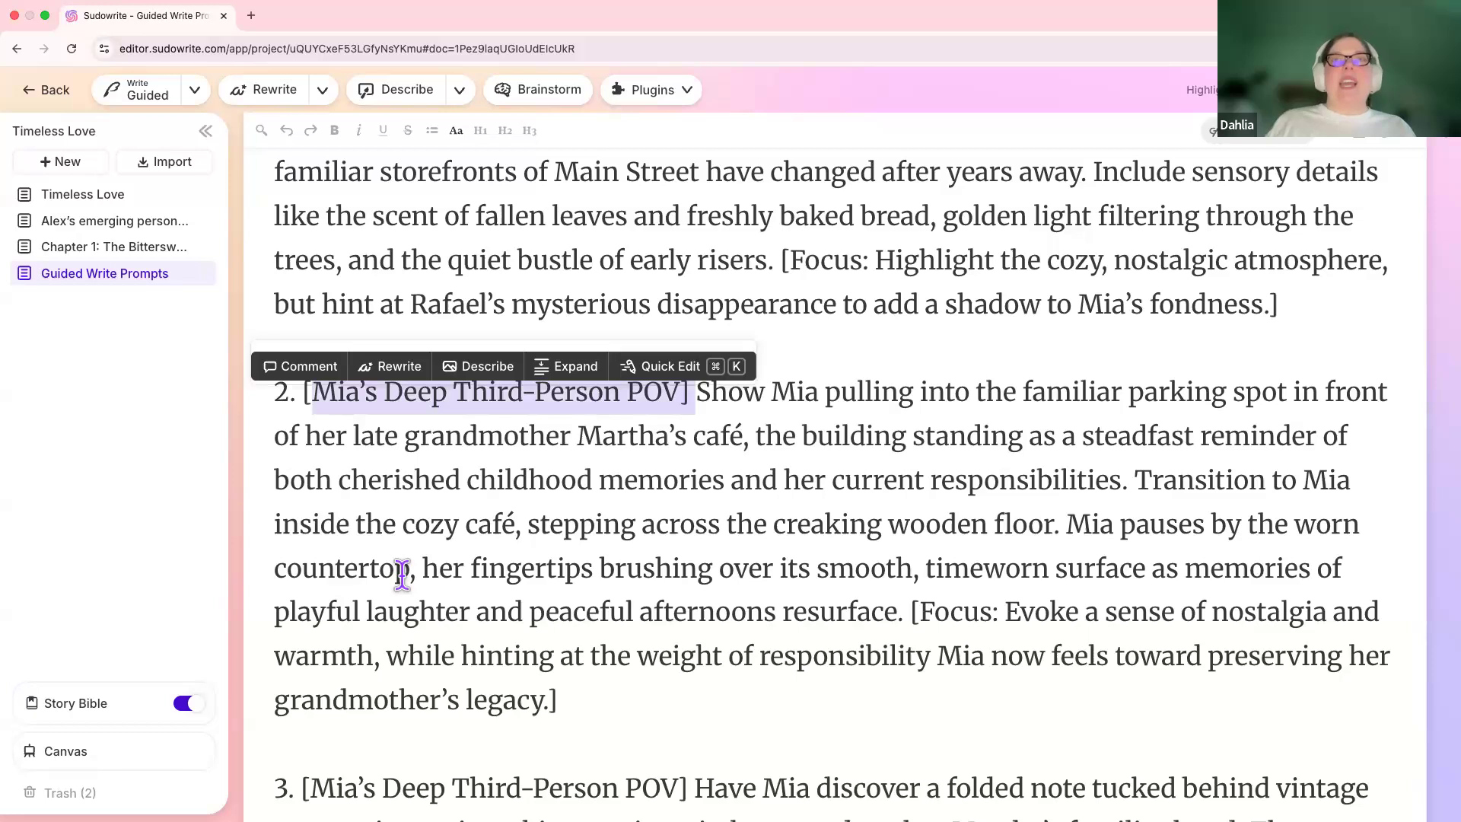
Look through the remaining prompts and the Scenes for Chapter 1 to compare the scenes with the prompts based on them
{"action": "scroll", "coordinate": [402, 574], "scroll_direction": "down", "scroll_amount": 3}
{"action": "scroll", "coordinate": [401, 566], "scroll_direction": "down", "scroll_amount": 9}
{"action": "scroll", "coordinate": [398, 561], "scroll_direction": "up", "scroll_amount": 15}
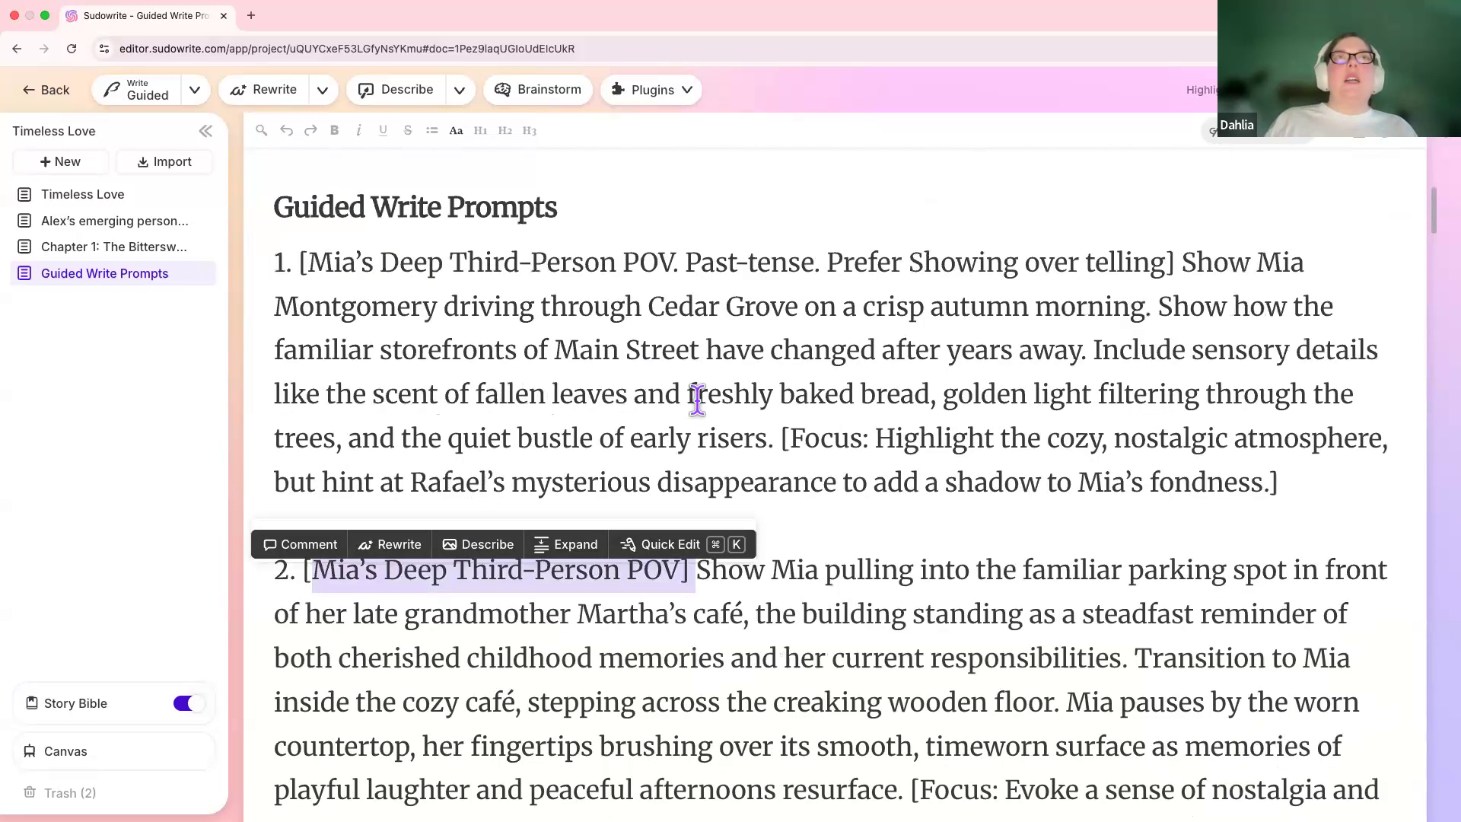
{"action": "scroll", "coordinate": [697, 398], "scroll_direction": "up", "scroll_amount": 2}
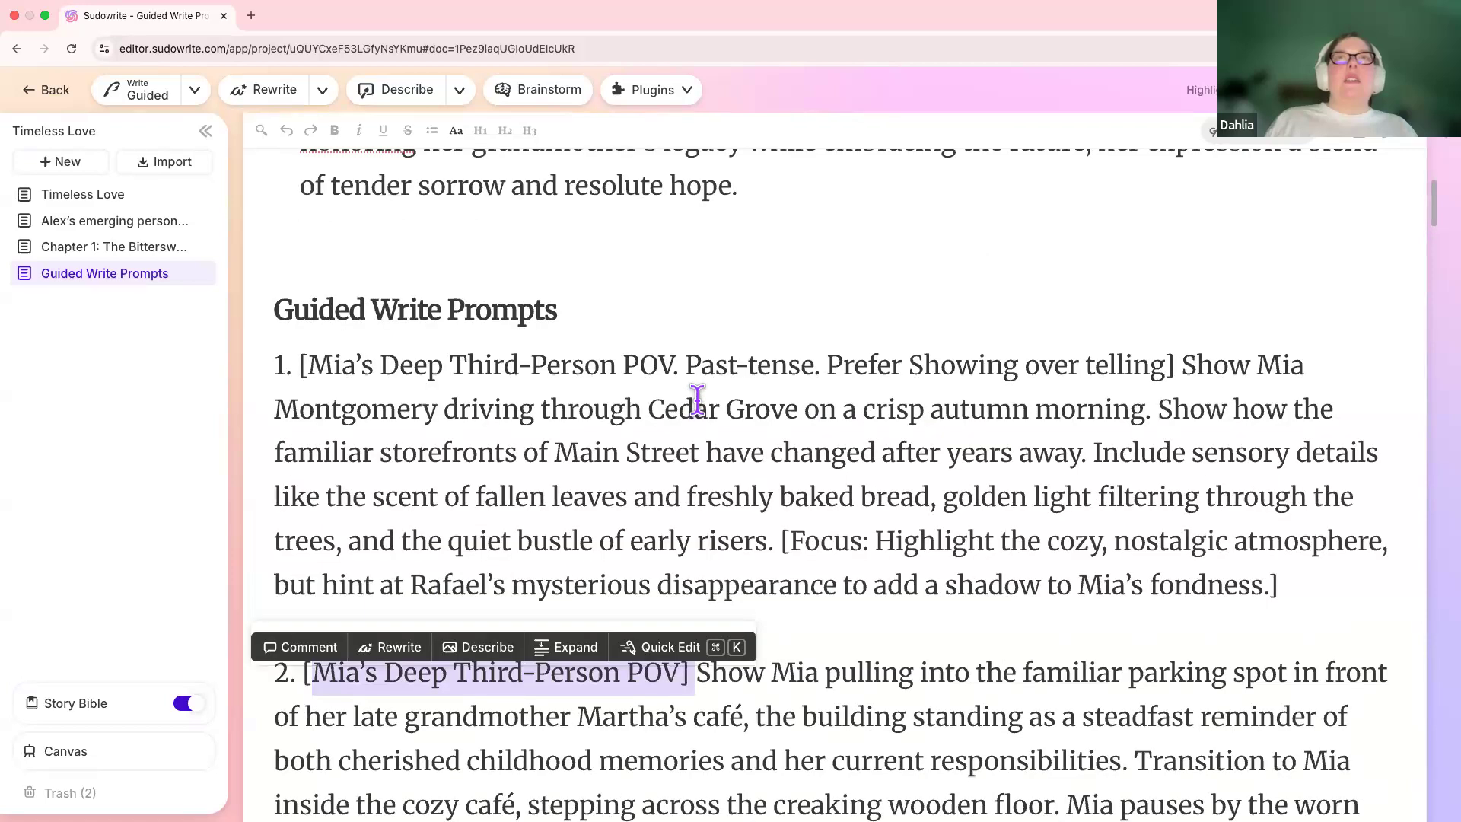
{"action": "scroll", "coordinate": [694, 398], "scroll_direction": "up", "scroll_amount": 5}
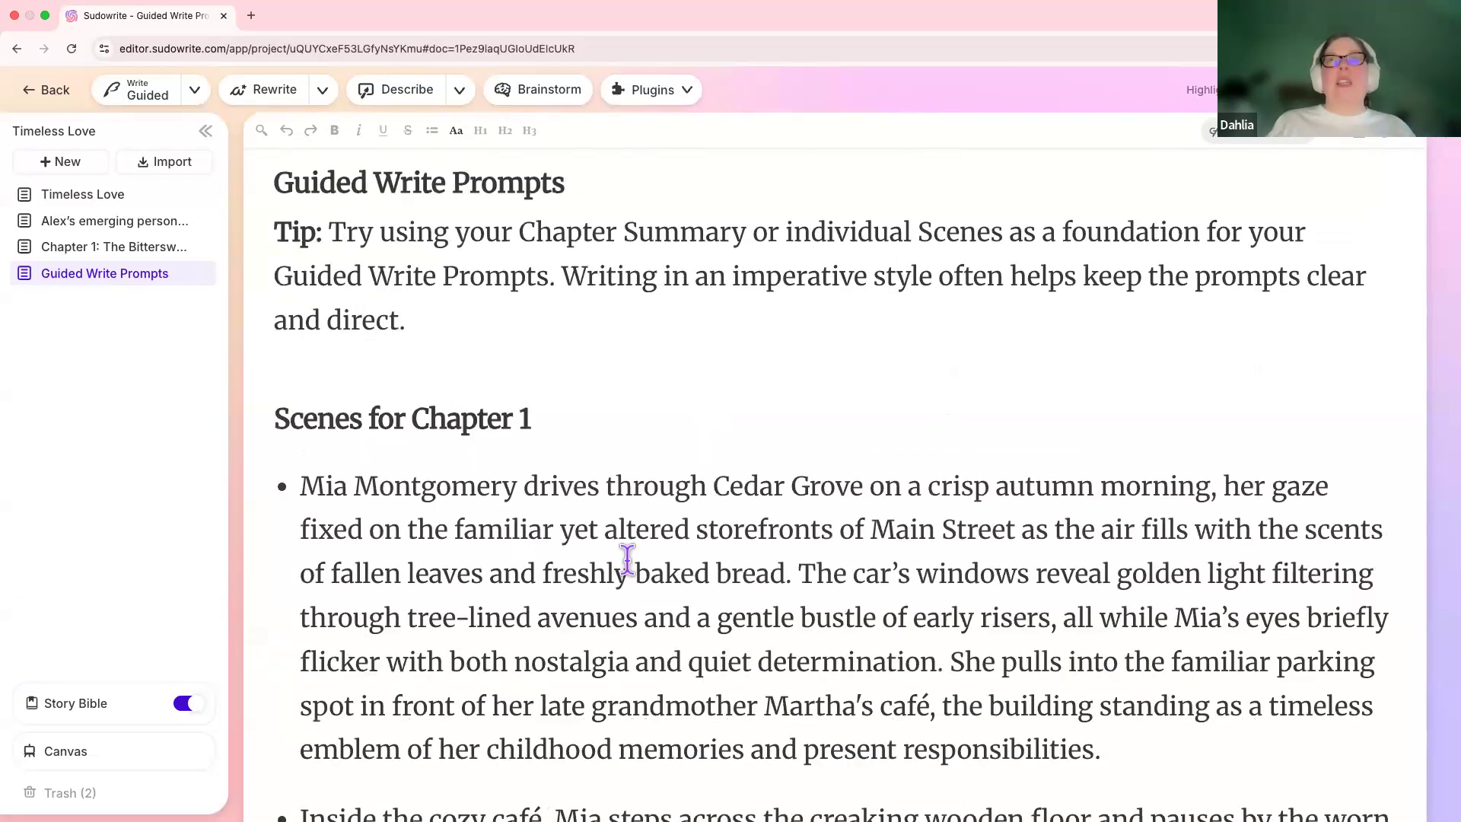
{"action": "scroll", "coordinate": [627, 559], "scroll_direction": "down", "scroll_amount": 12}
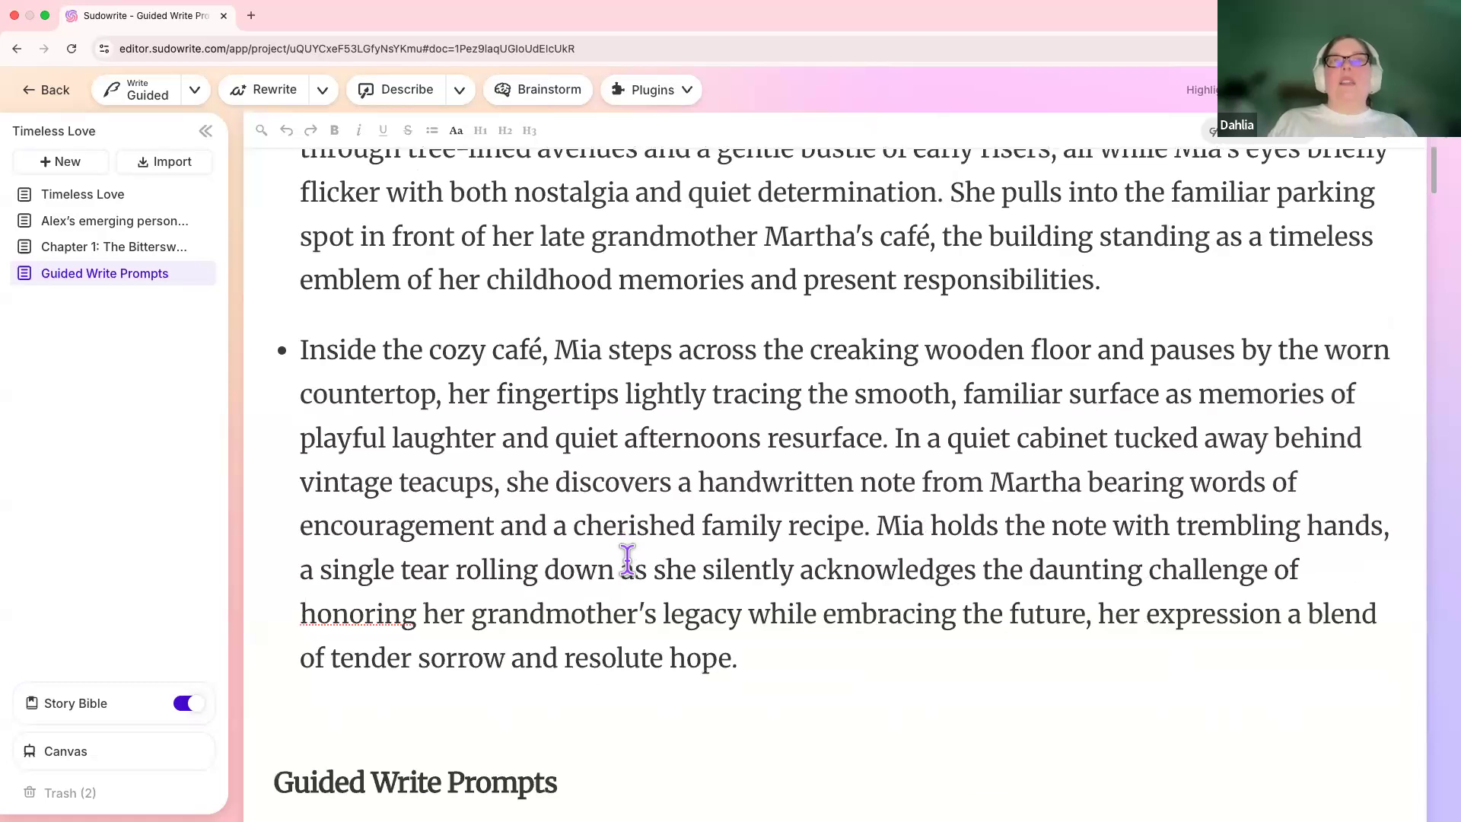
{"action": "scroll", "coordinate": [627, 559], "scroll_direction": "down", "scroll_amount": 3}
{"action": "scroll", "coordinate": [369, 473], "scroll_direction": "down", "scroll_amount": 1}
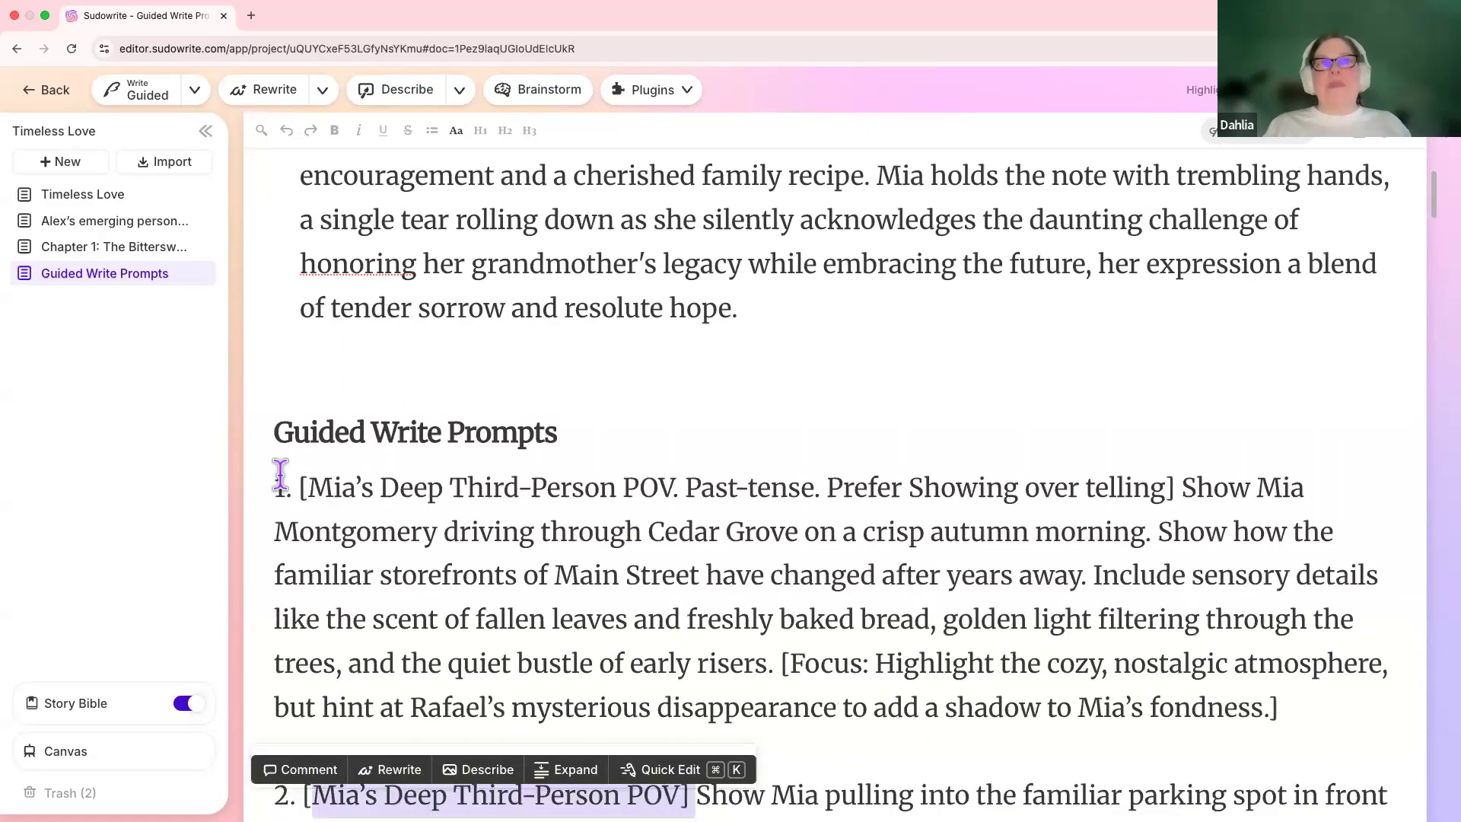
Examine the bracketed instructions in prompt 1, highlighting the POV, tense and showing tag and the Focus note
{"action": "left_click", "coordinate": [292, 484]}
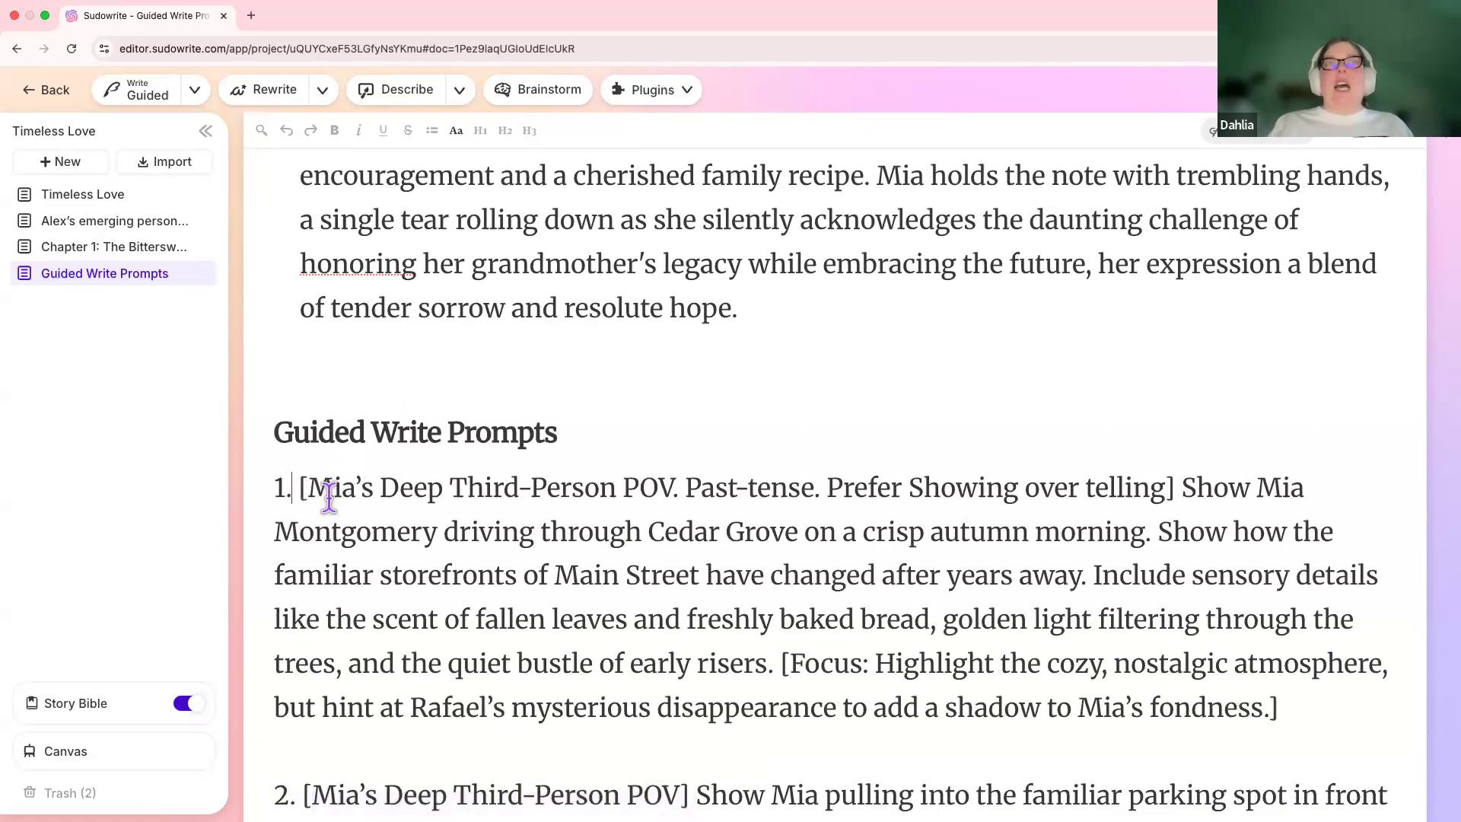
{"action": "left_click_drag", "start_coordinate": [308, 492], "coordinate": [299, 491]}
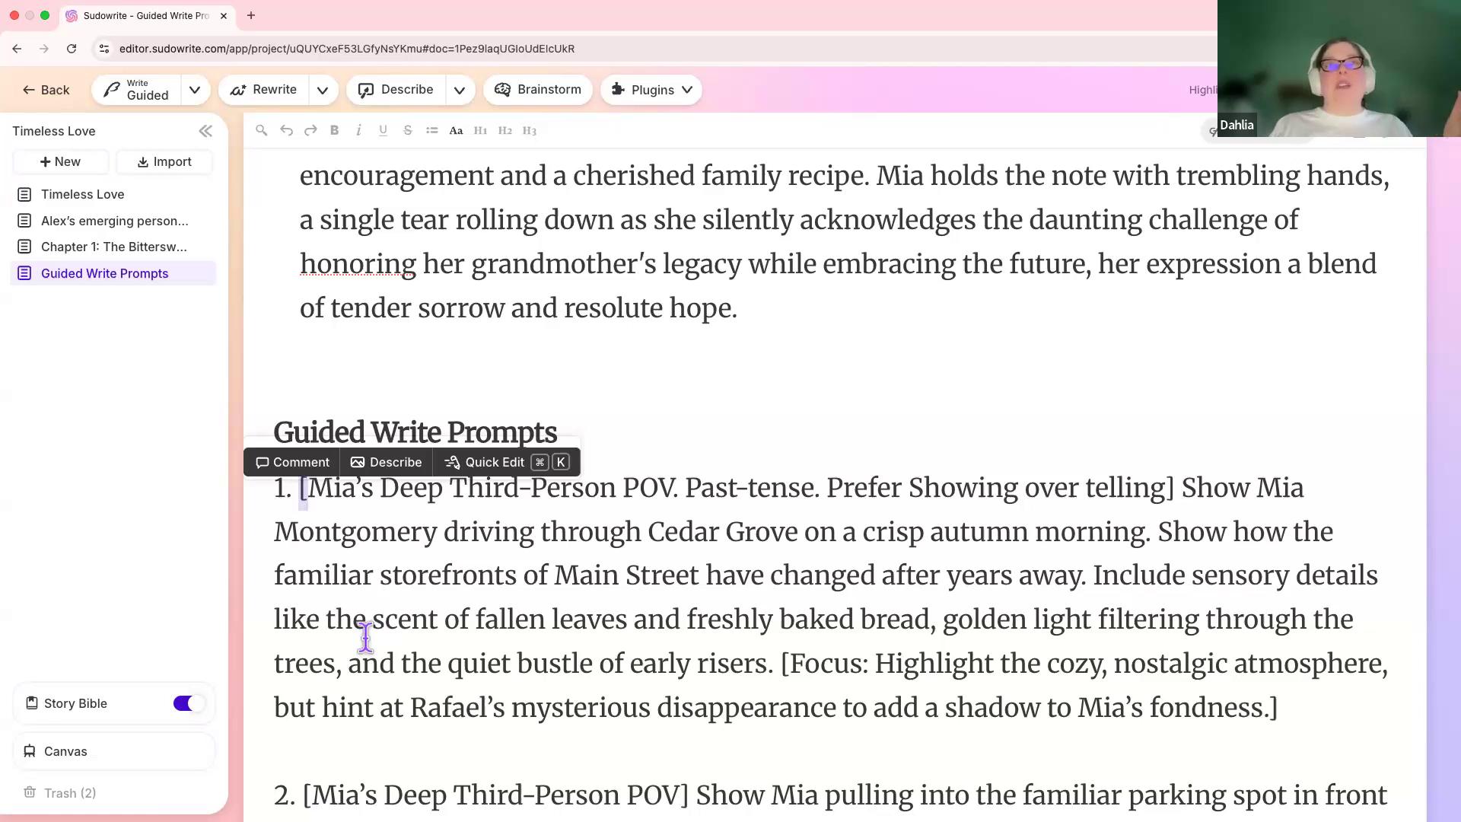
{"action": "left_click_drag", "start_coordinate": [304, 490], "coordinate": [933, 483]}
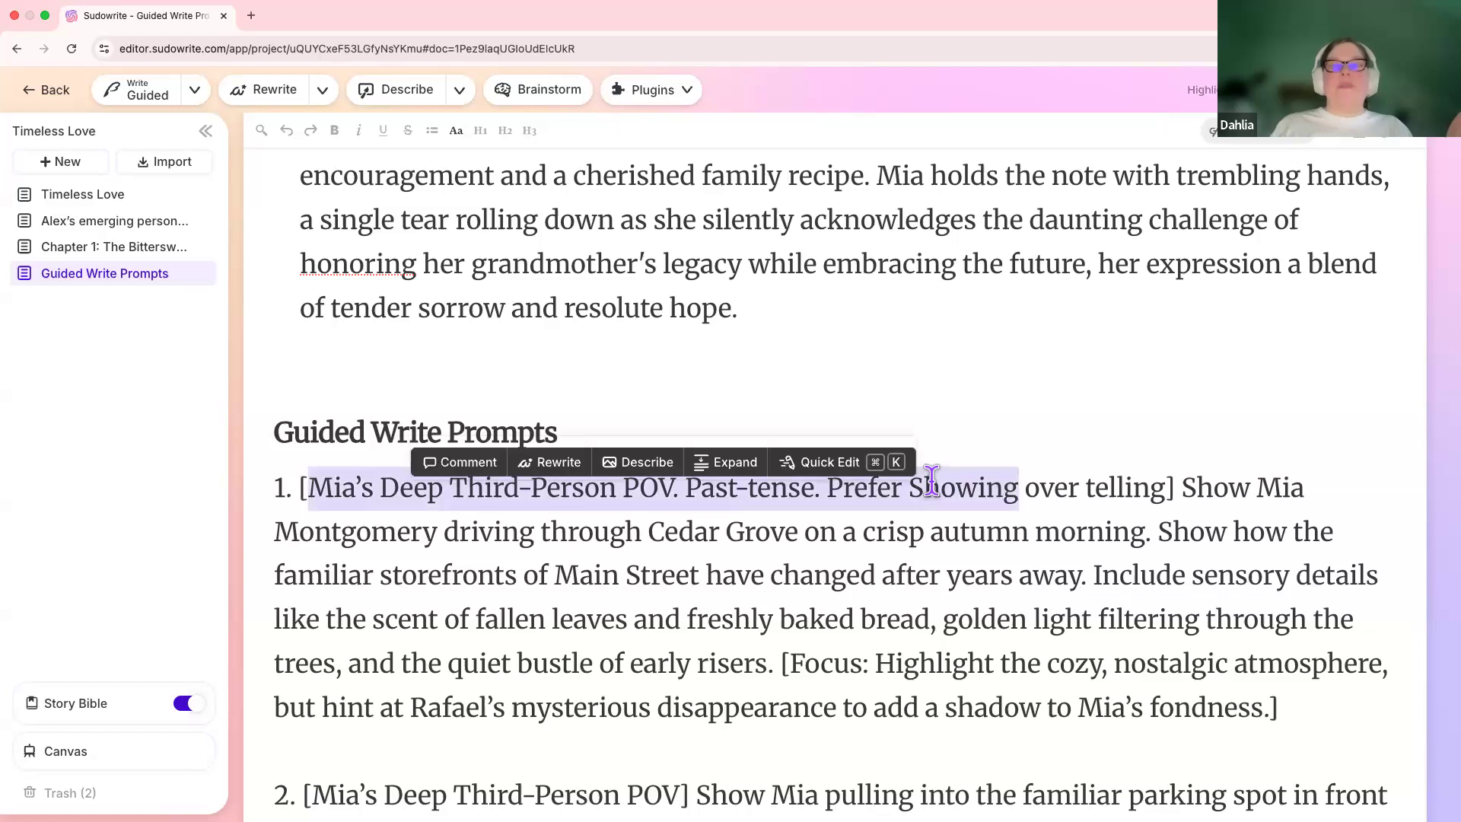
{"action": "left_click", "coordinate": [791, 659]}
{"action": "left_click_drag", "start_coordinate": [792, 658], "coordinate": [1270, 708]}
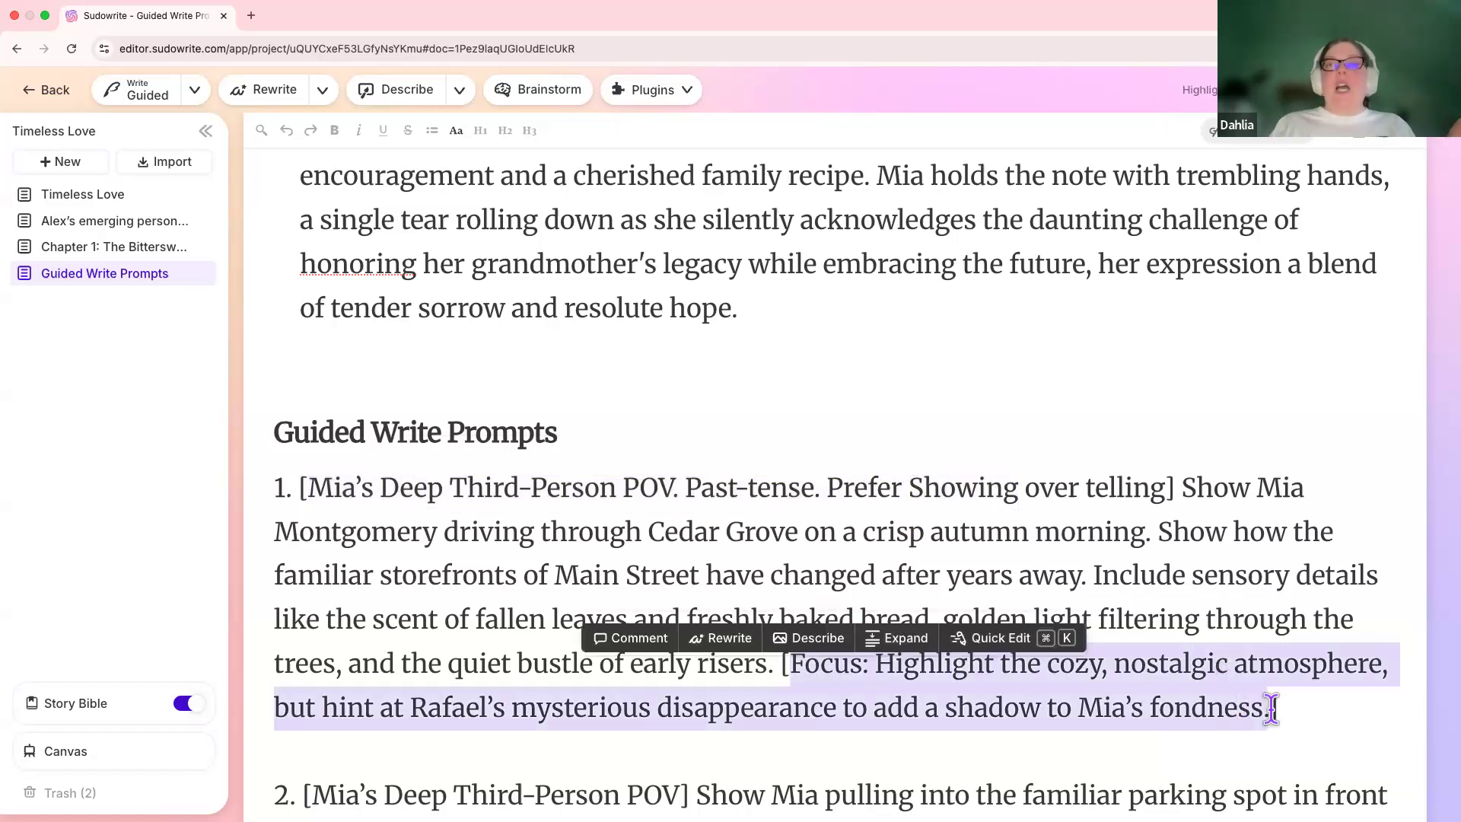
Insert the note "(Context: Mia hasn't been back since high-school.)" before the Focus note in prompt 1
{"action": "left_click", "coordinate": [1129, 681]}
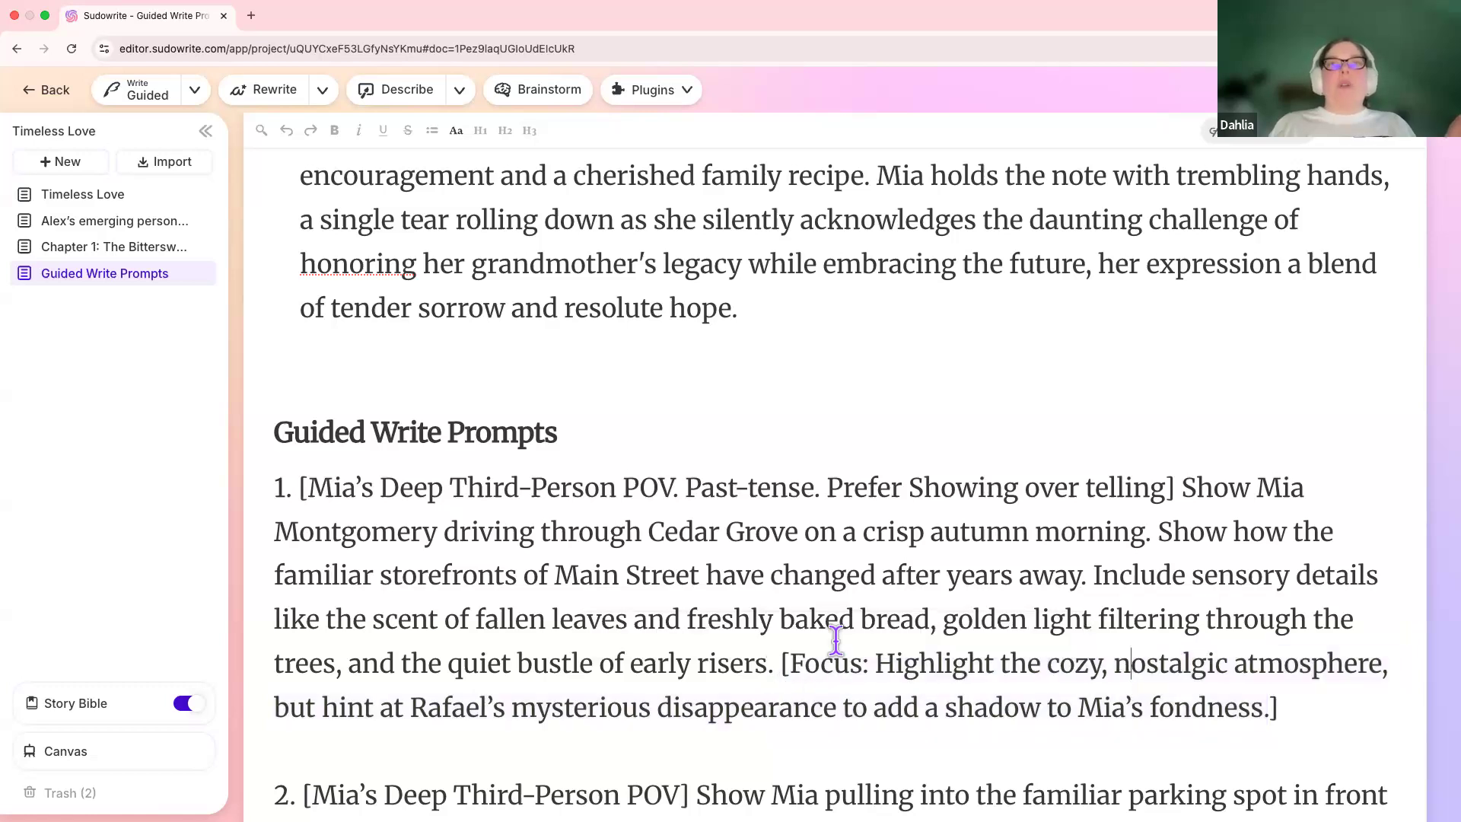
{"action": "type", "text": "()"}
{"action": "key", "text": "Left"}
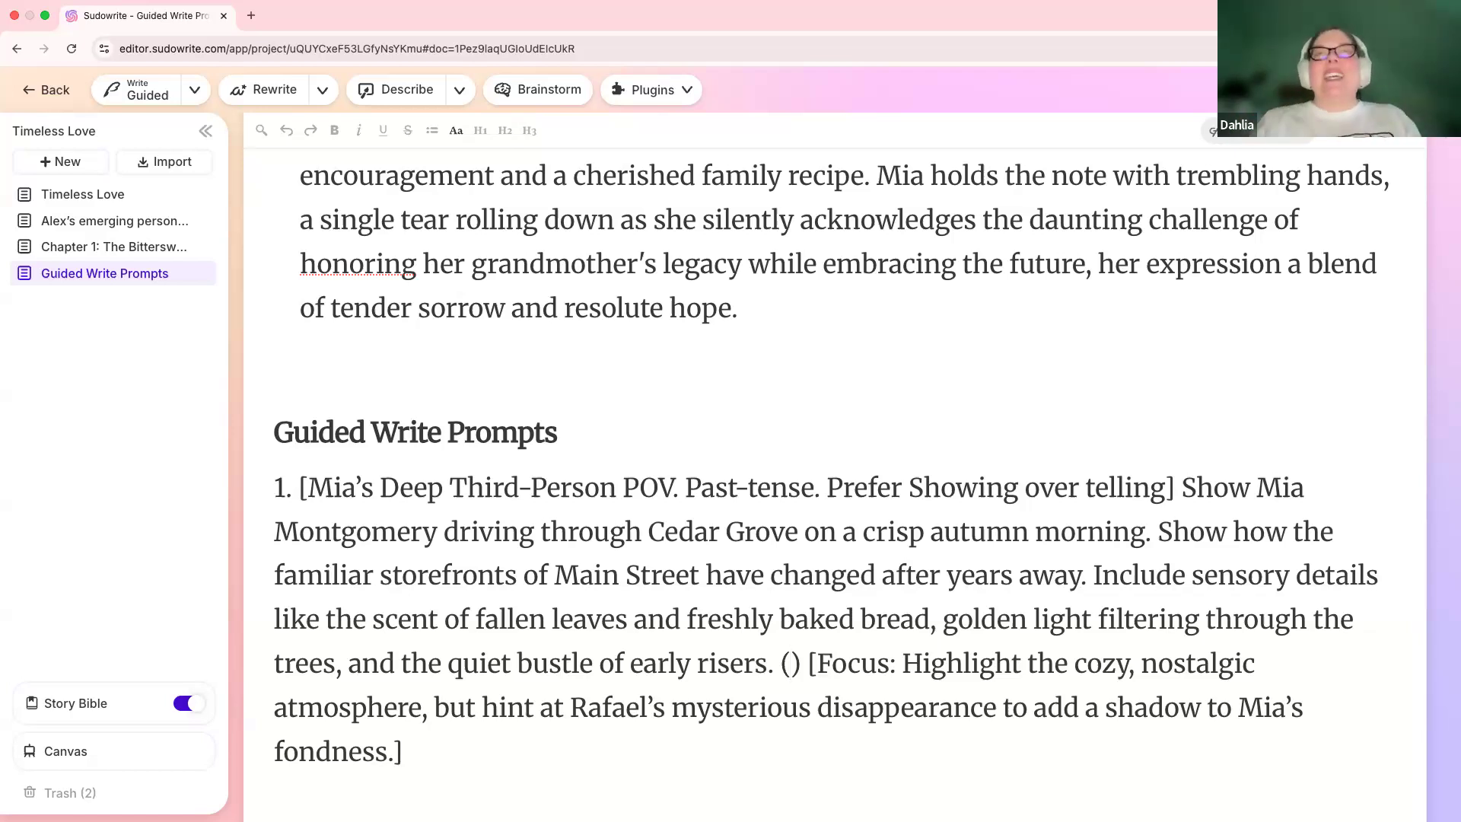
{"action": "type", "text": "Context: "}
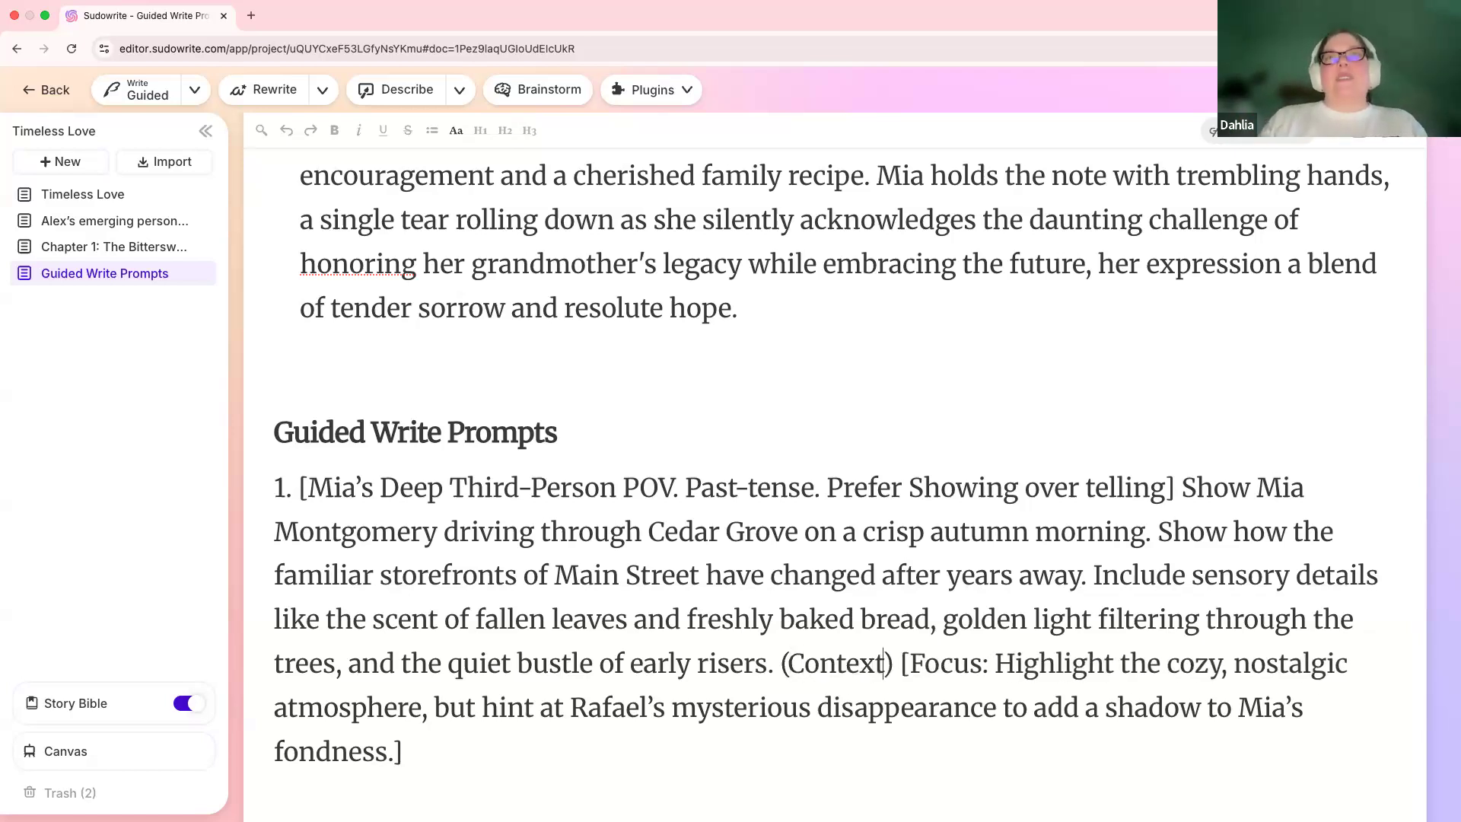
{"action": "type", "text": "Mi"}
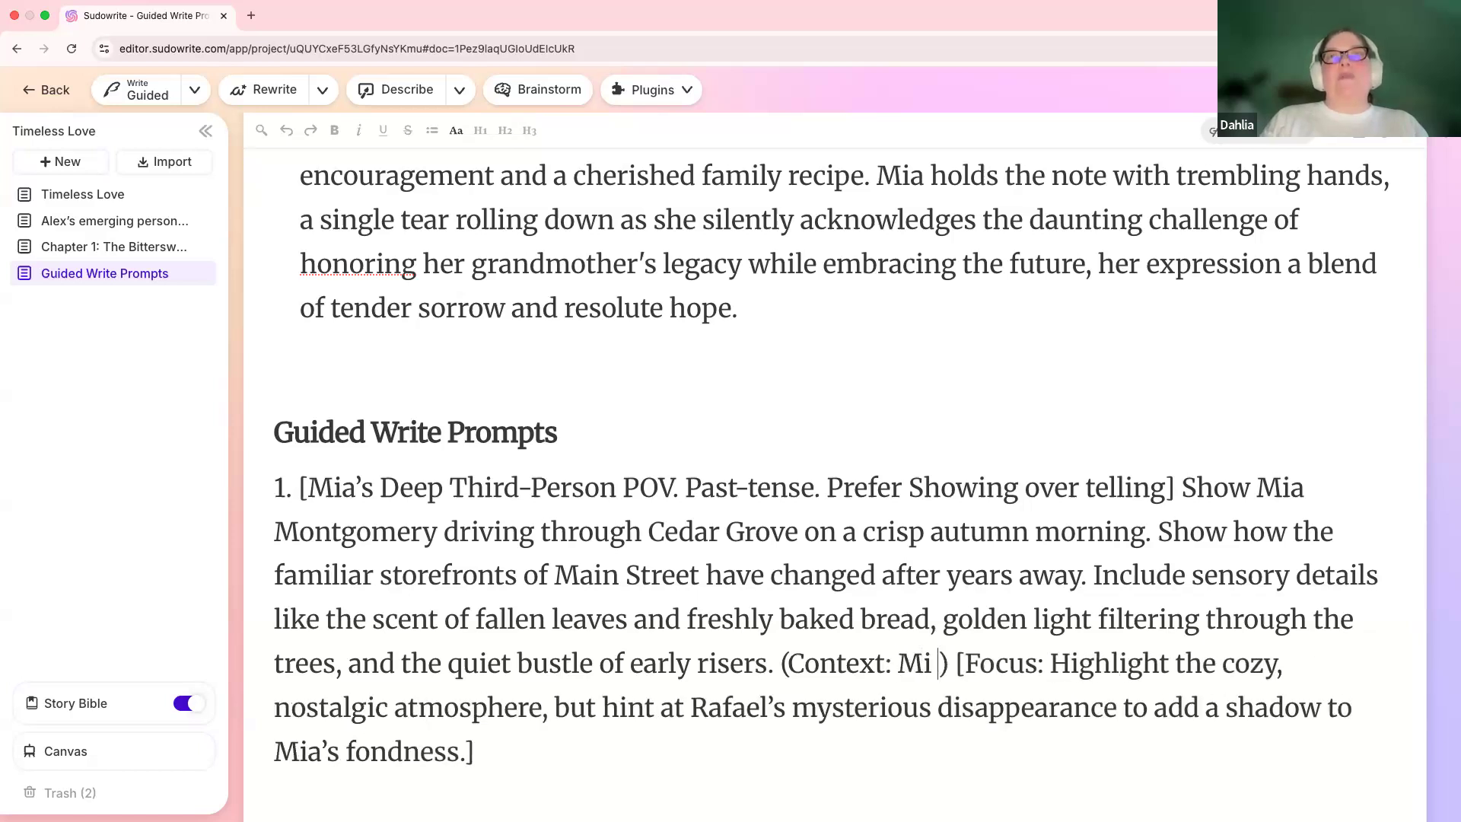
{"action": "type", "text": "a h"}
{"action": "type", "text": "asn't been back "}
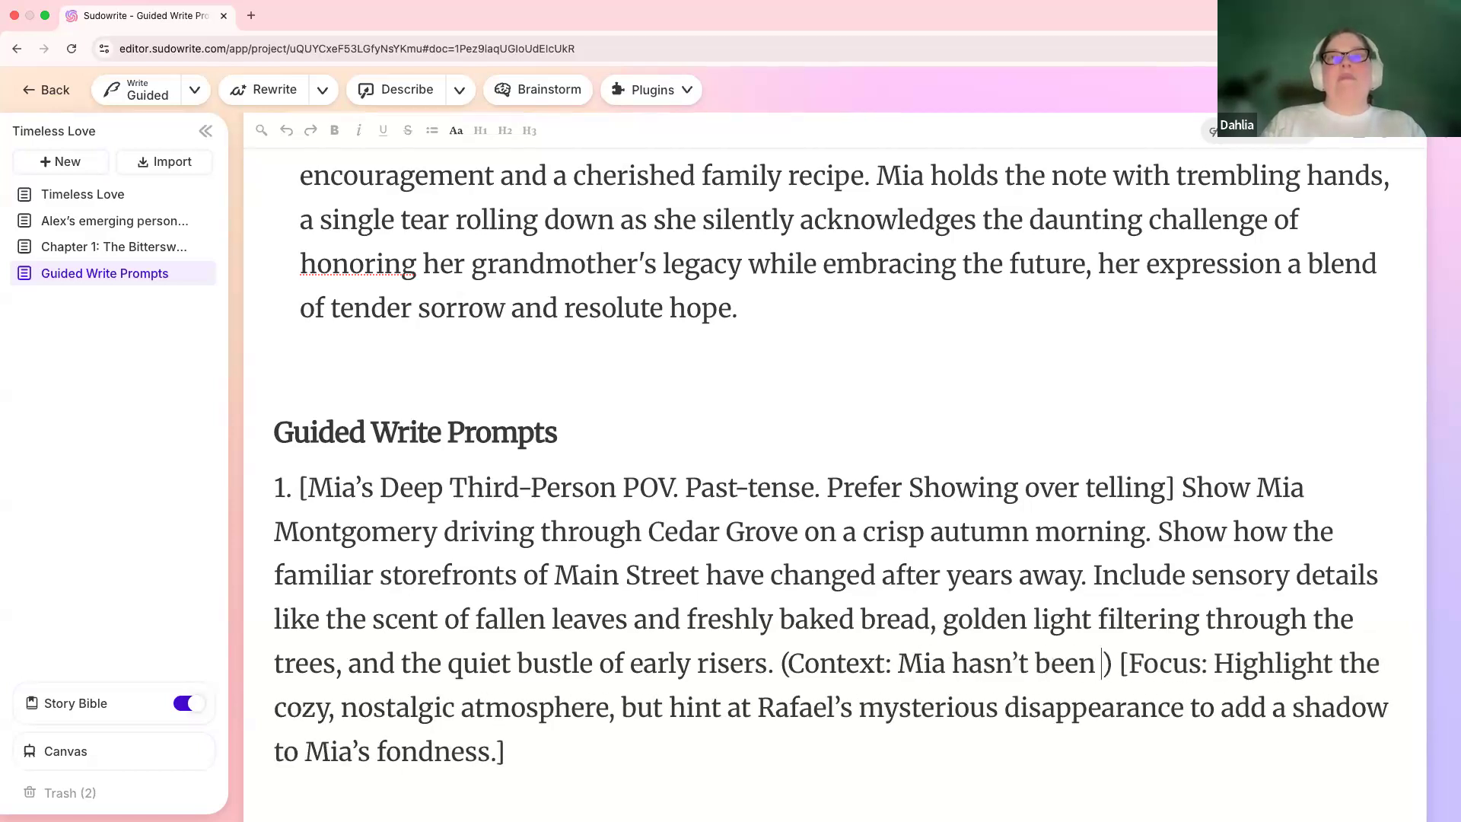
{"action": "type", "text": "since "}
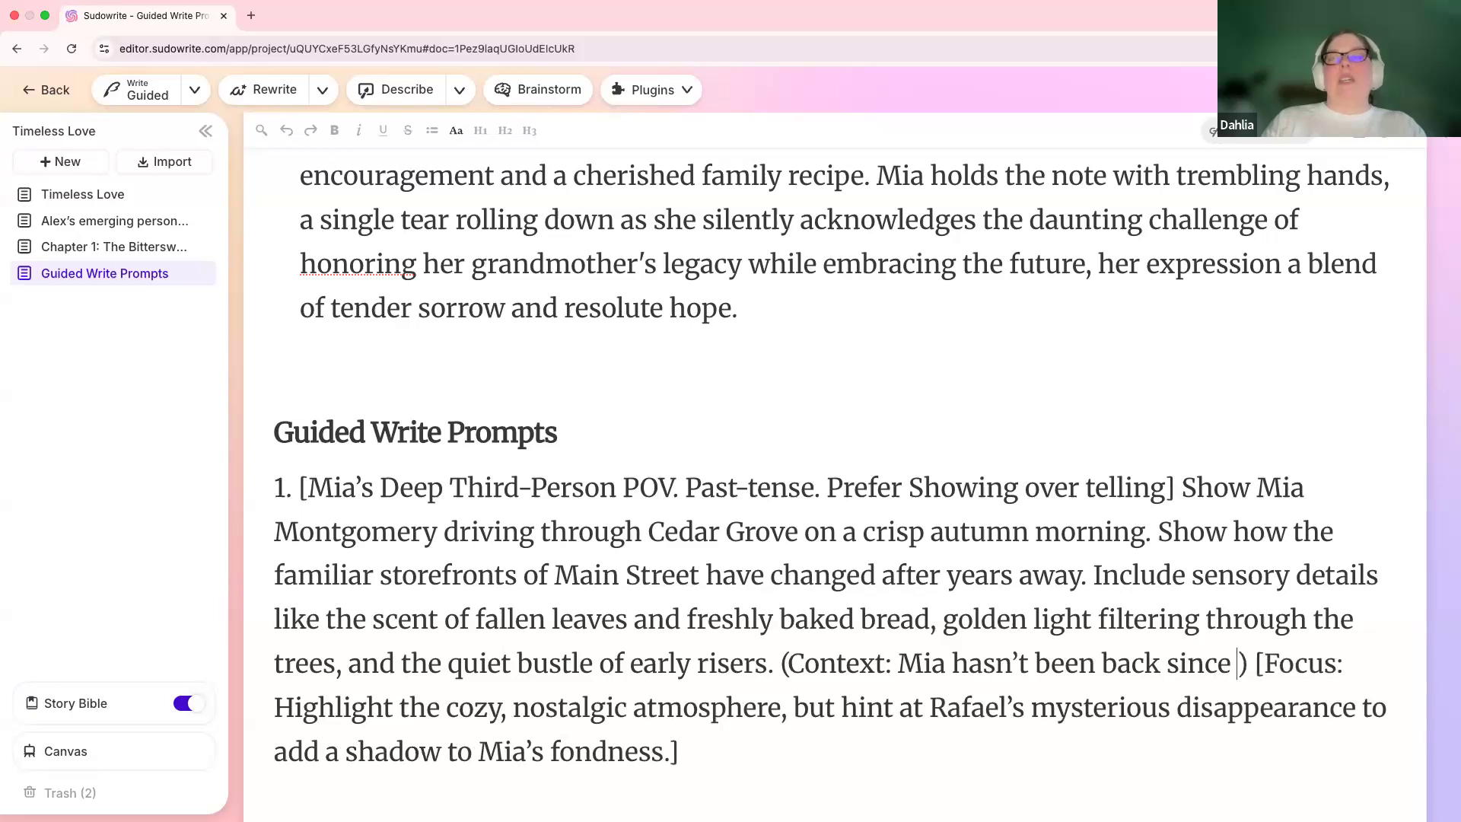
{"action": "type", "text": "high-"}
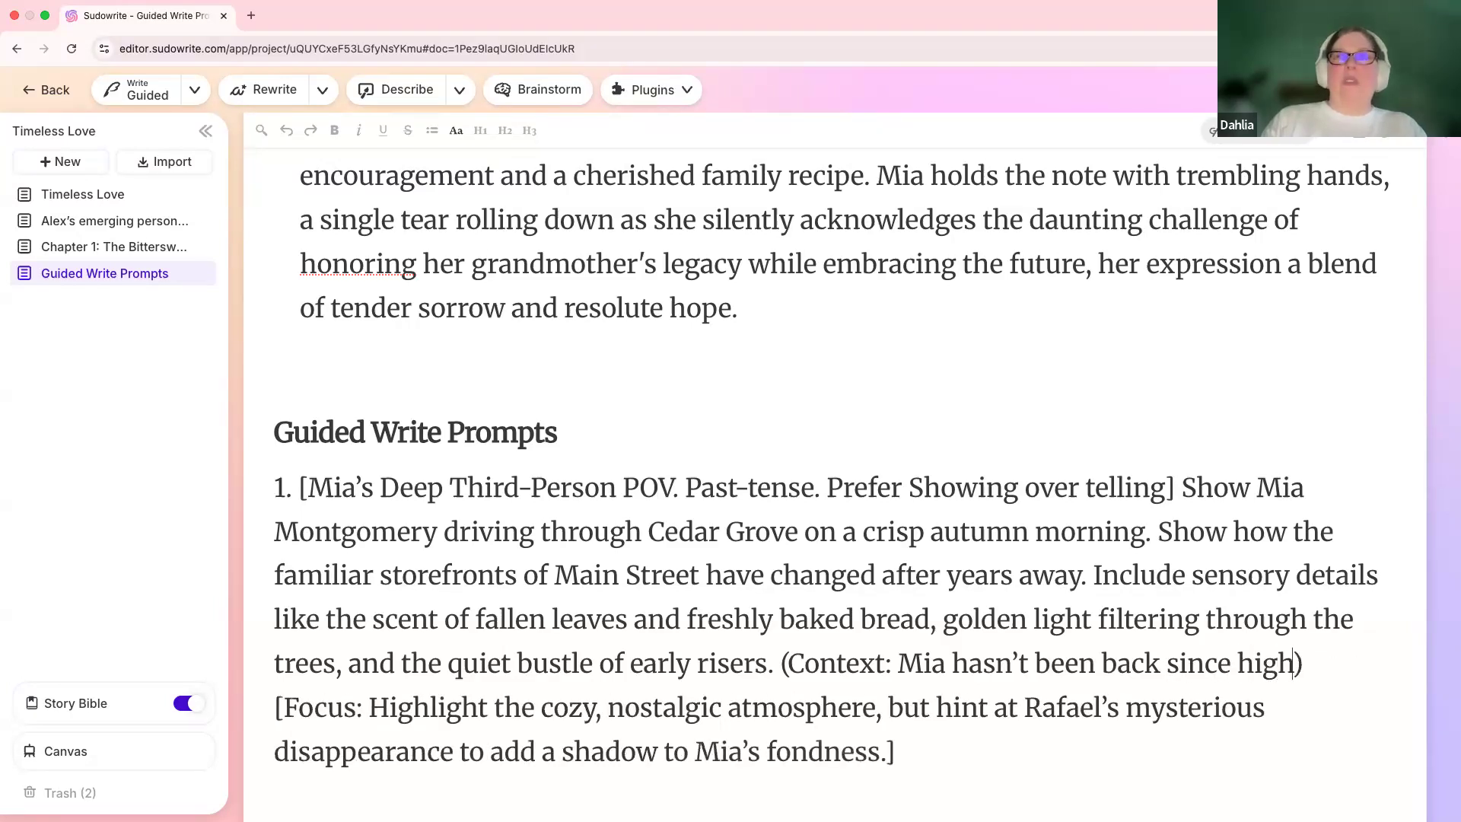
{"action": "type", "text": "school."}
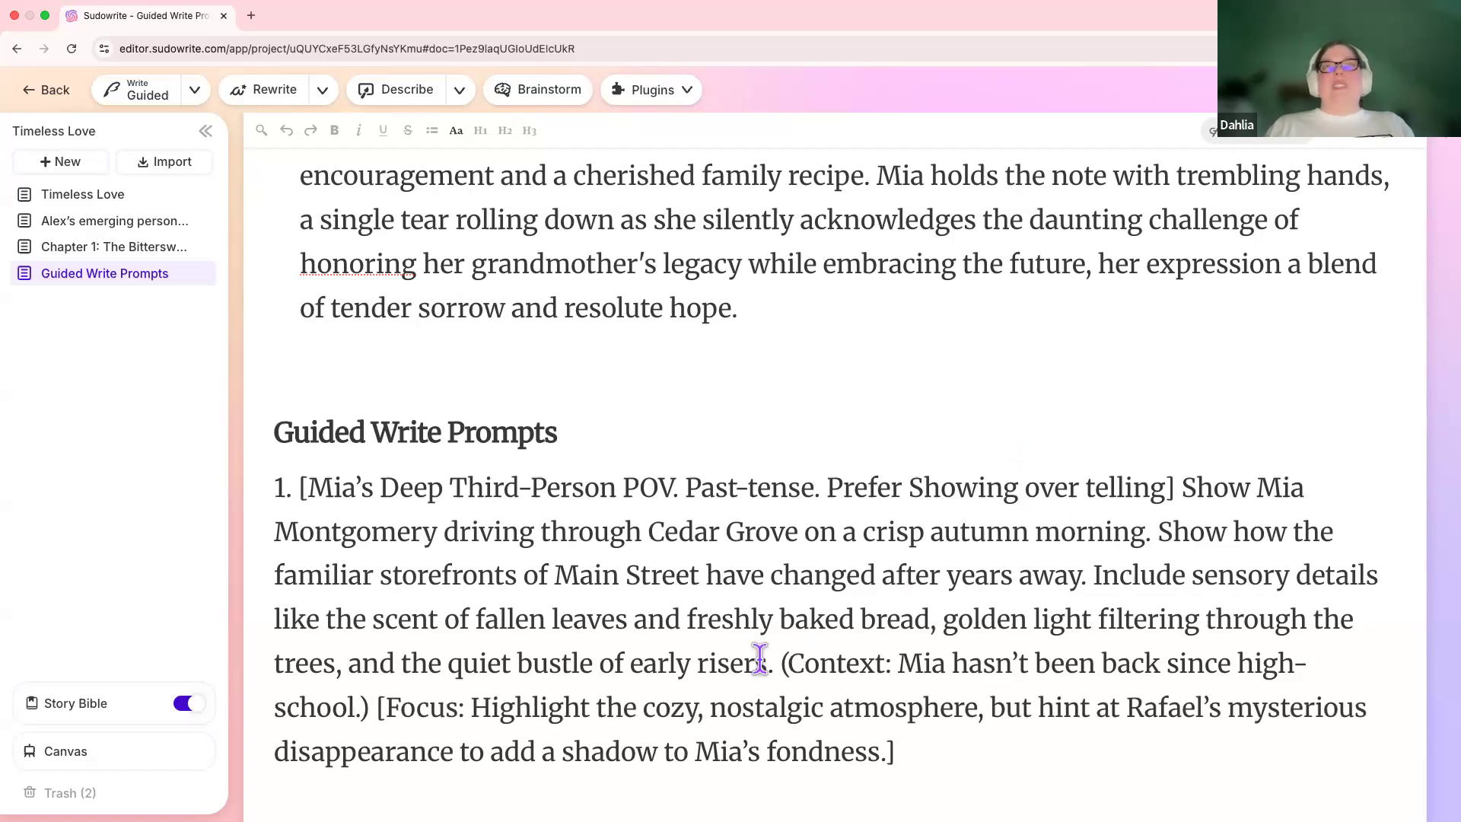
Examine prompt 1's Context note and its "Prefer Showing over telling" instruction, highlighting each one
{"action": "left_click_drag", "start_coordinate": [368, 707], "coordinate": [777, 670]}
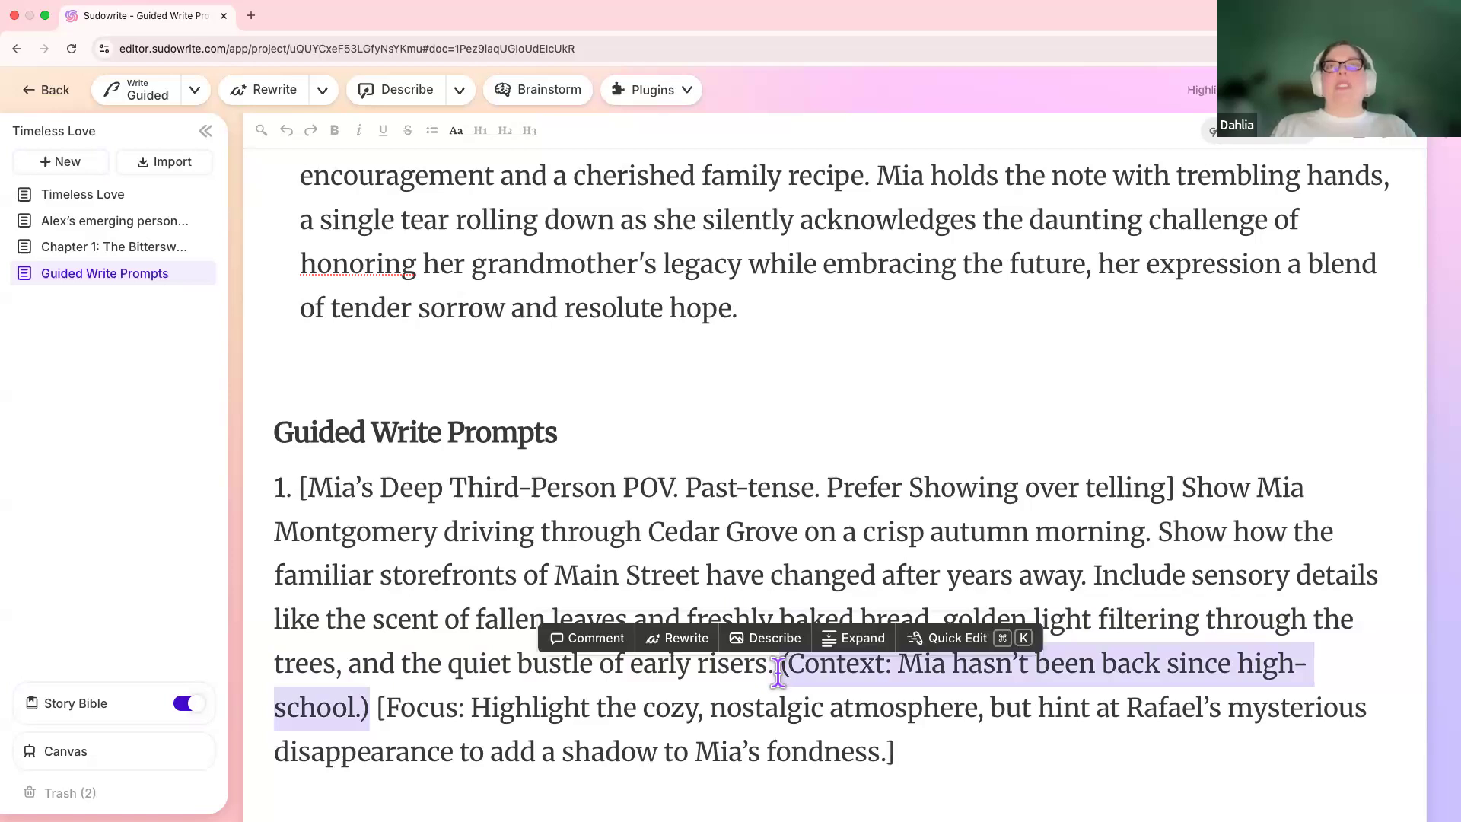
{"action": "left_click", "coordinate": [620, 719]}
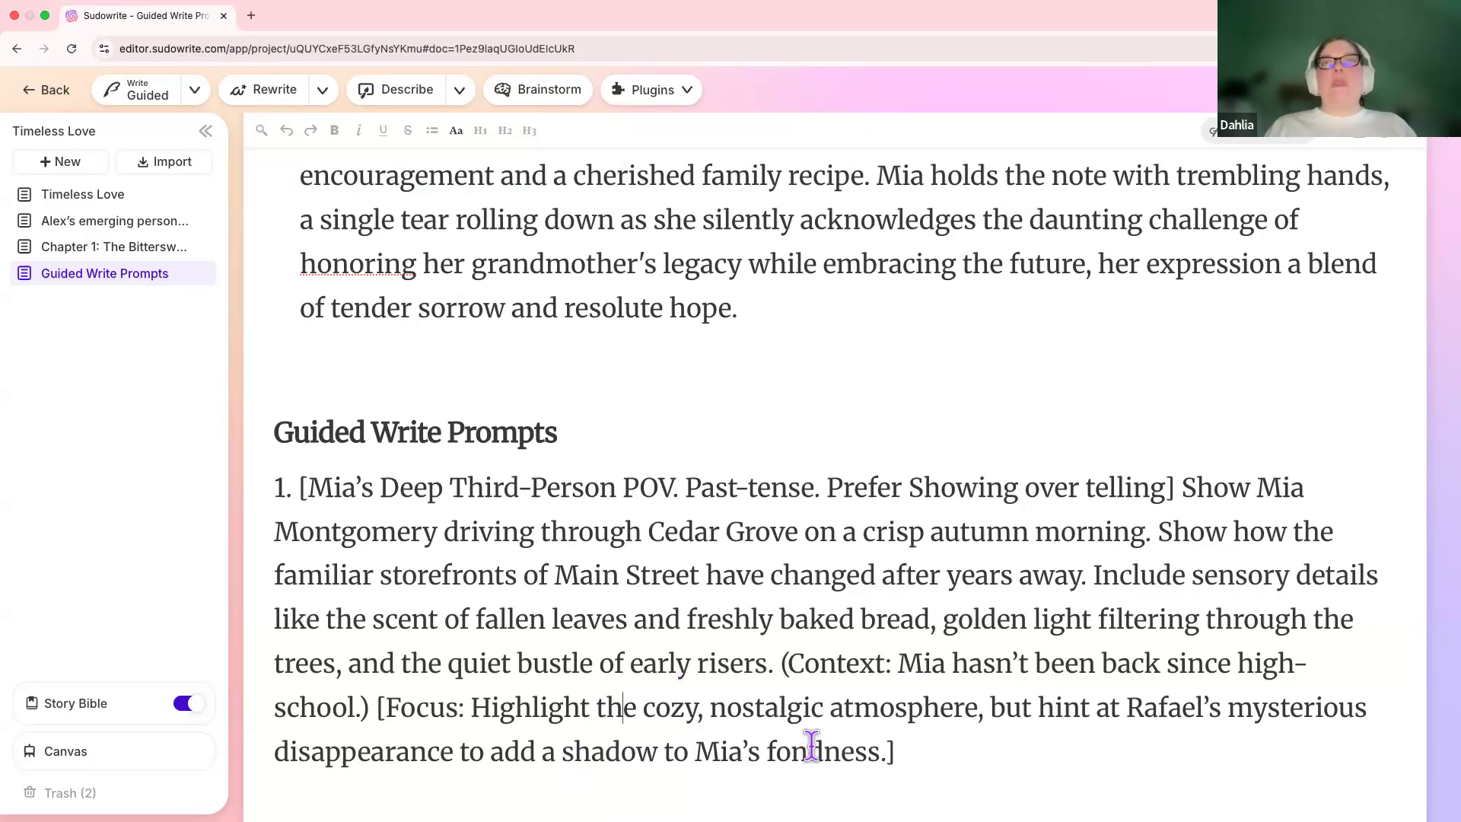
{"action": "scroll", "coordinate": [811, 742], "scroll_direction": "down", "scroll_amount": 2}
{"action": "left_click_drag", "start_coordinate": [823, 426], "coordinate": [1172, 432]}
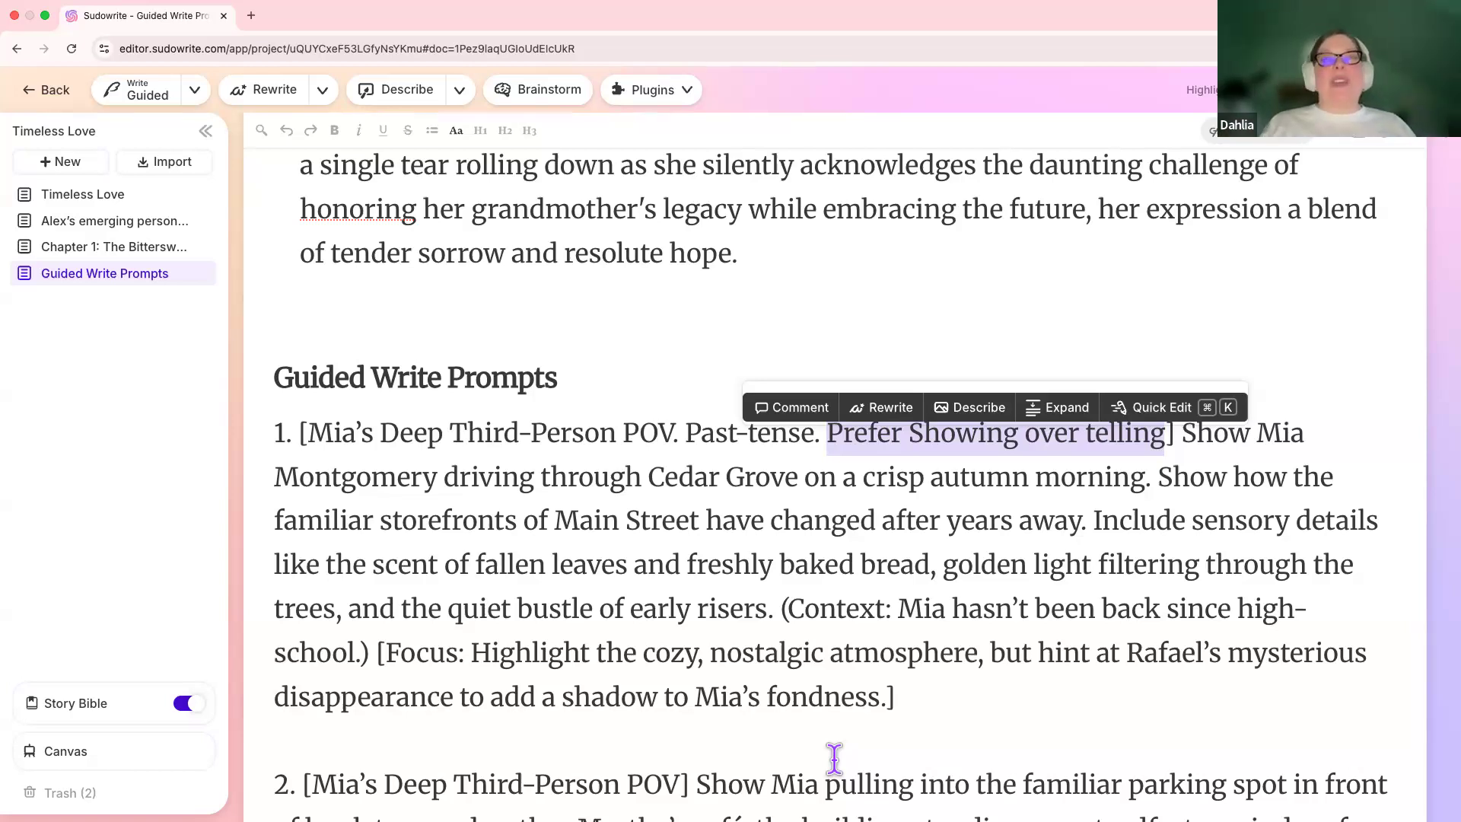
Expand the Story Bible to list its sections and clear the text selection in prompt 1
{"action": "left_click", "coordinate": [106, 703]}
{"action": "left_click", "coordinate": [695, 579]}
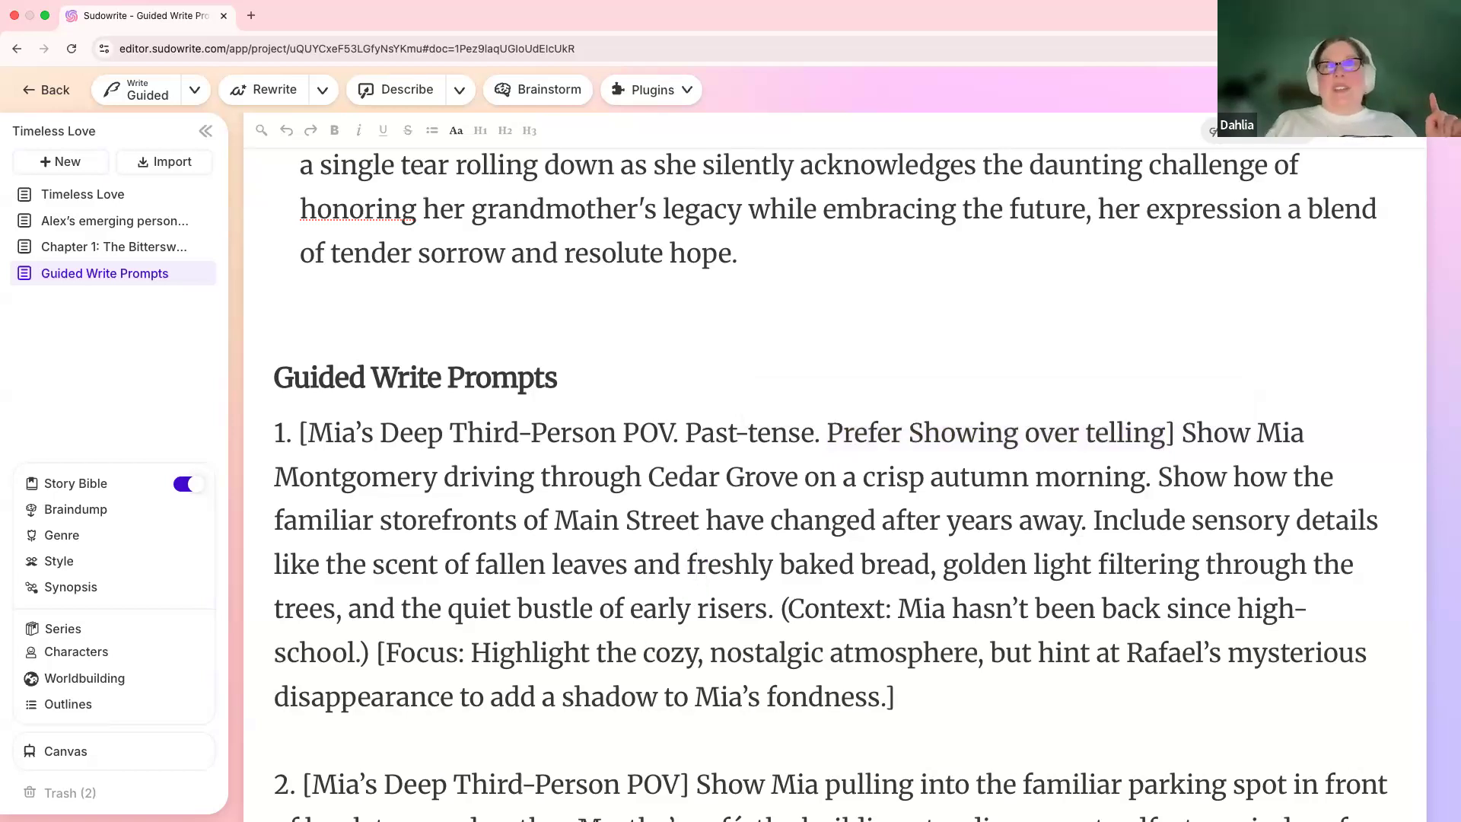
{"action": "key", "text": "super+Tab"}
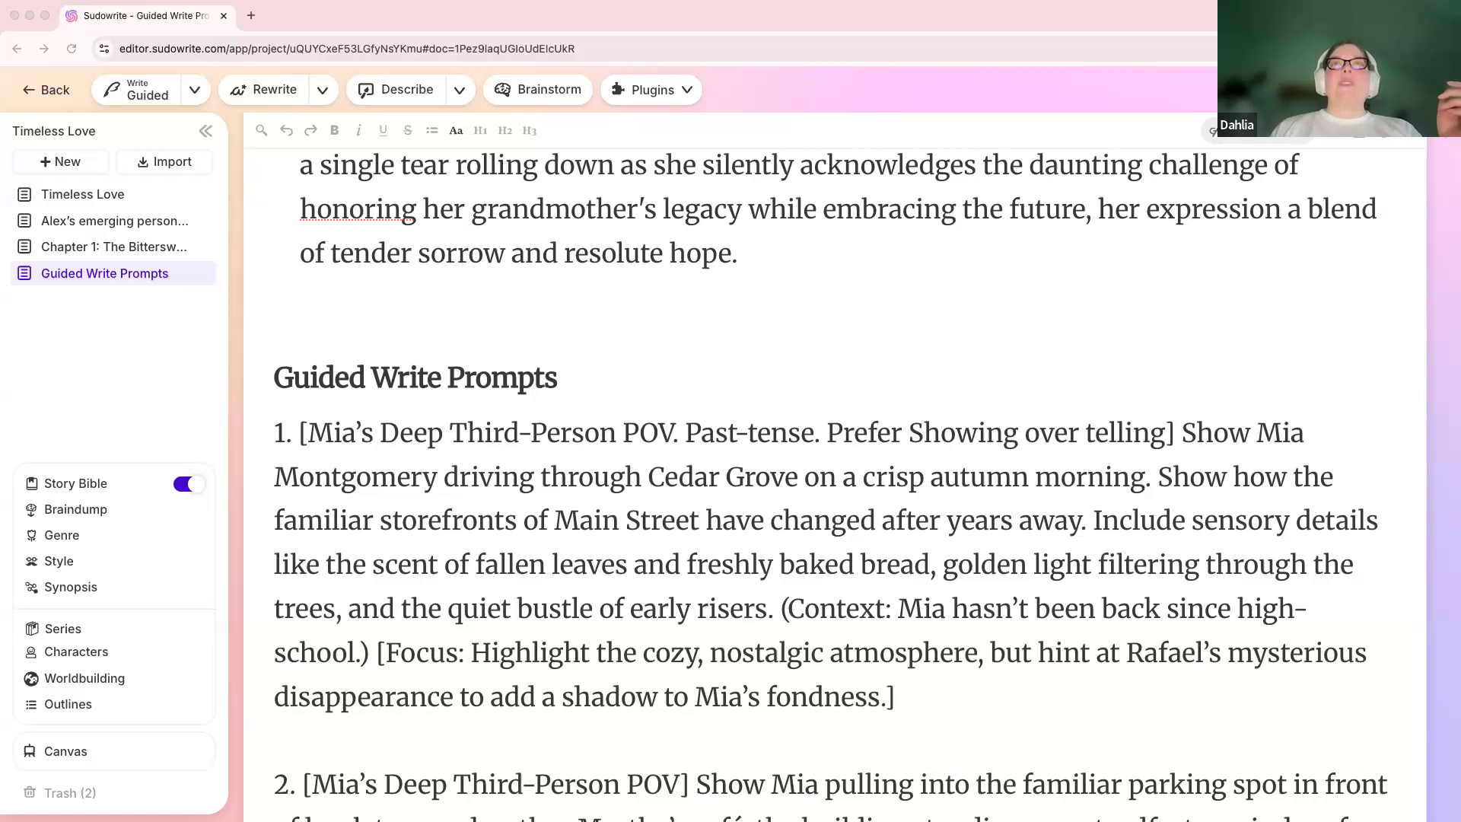
Add the instruction "Don't use passive voice." at the end of prompt 1's opening bracketed tag
{"action": "left_click", "coordinate": [1172, 434]}
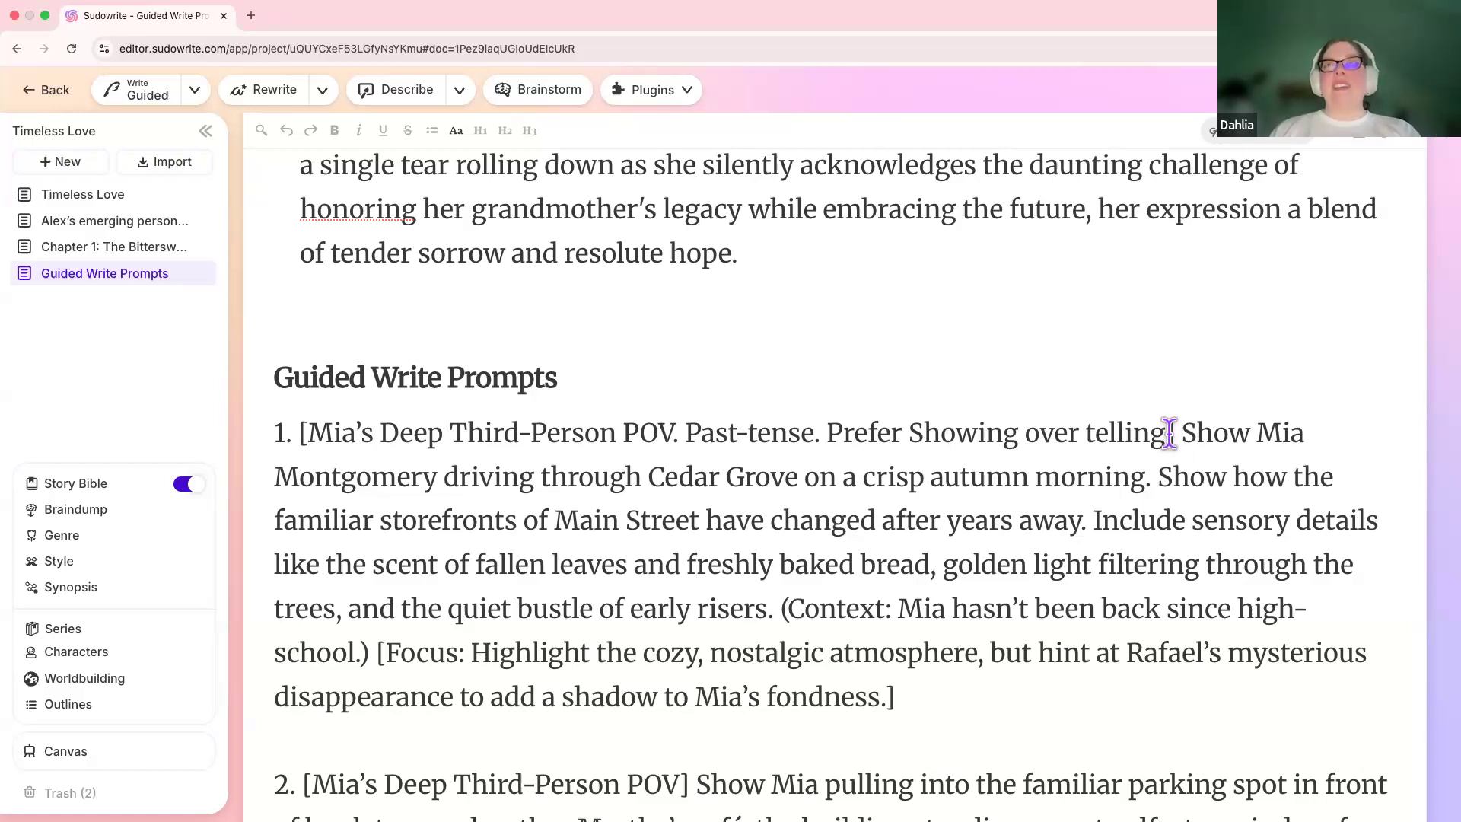
{"action": "type", "text": ". DOn't u"}
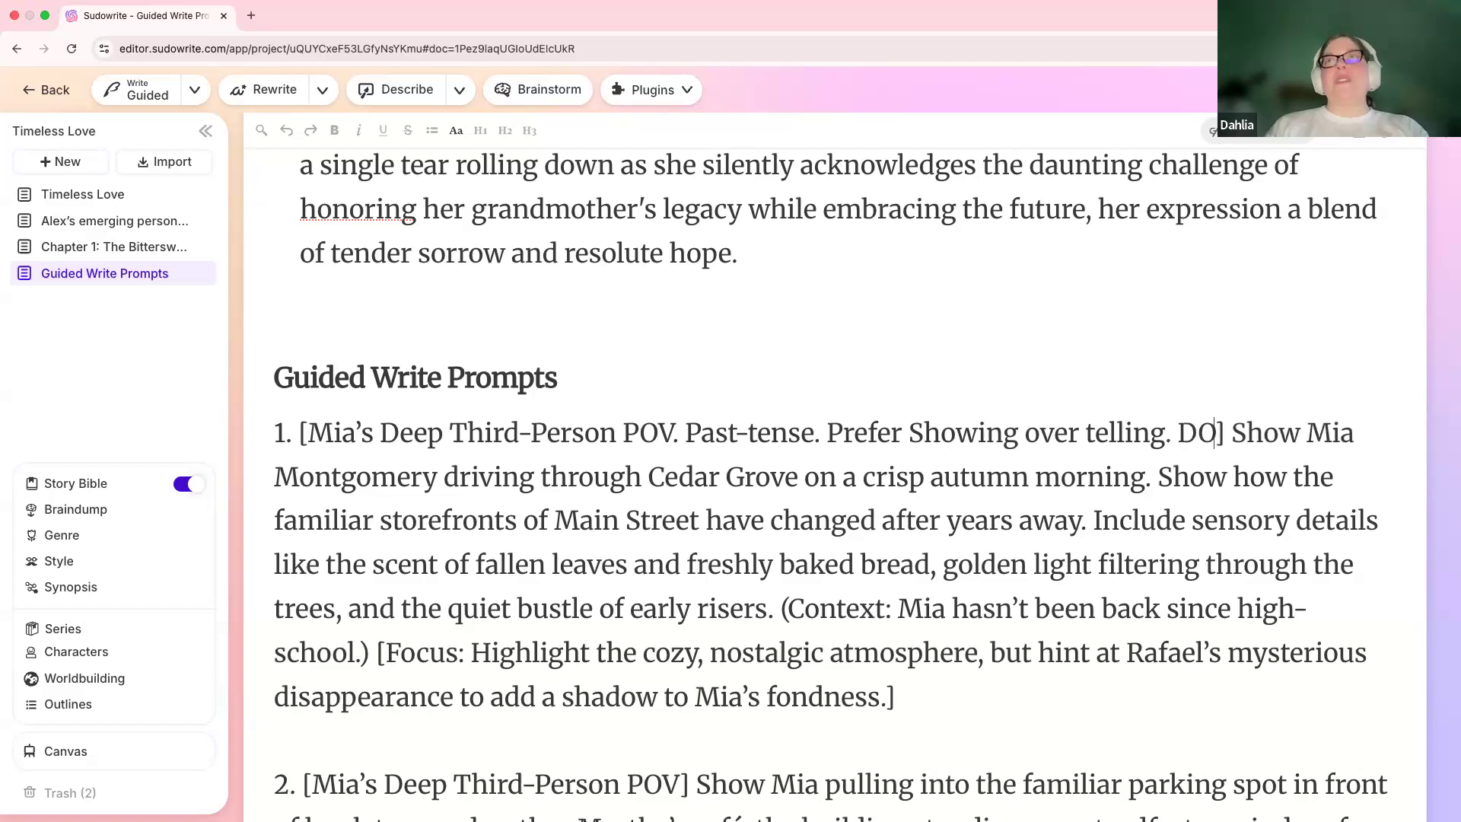
{"action": "type", "text": "se "}
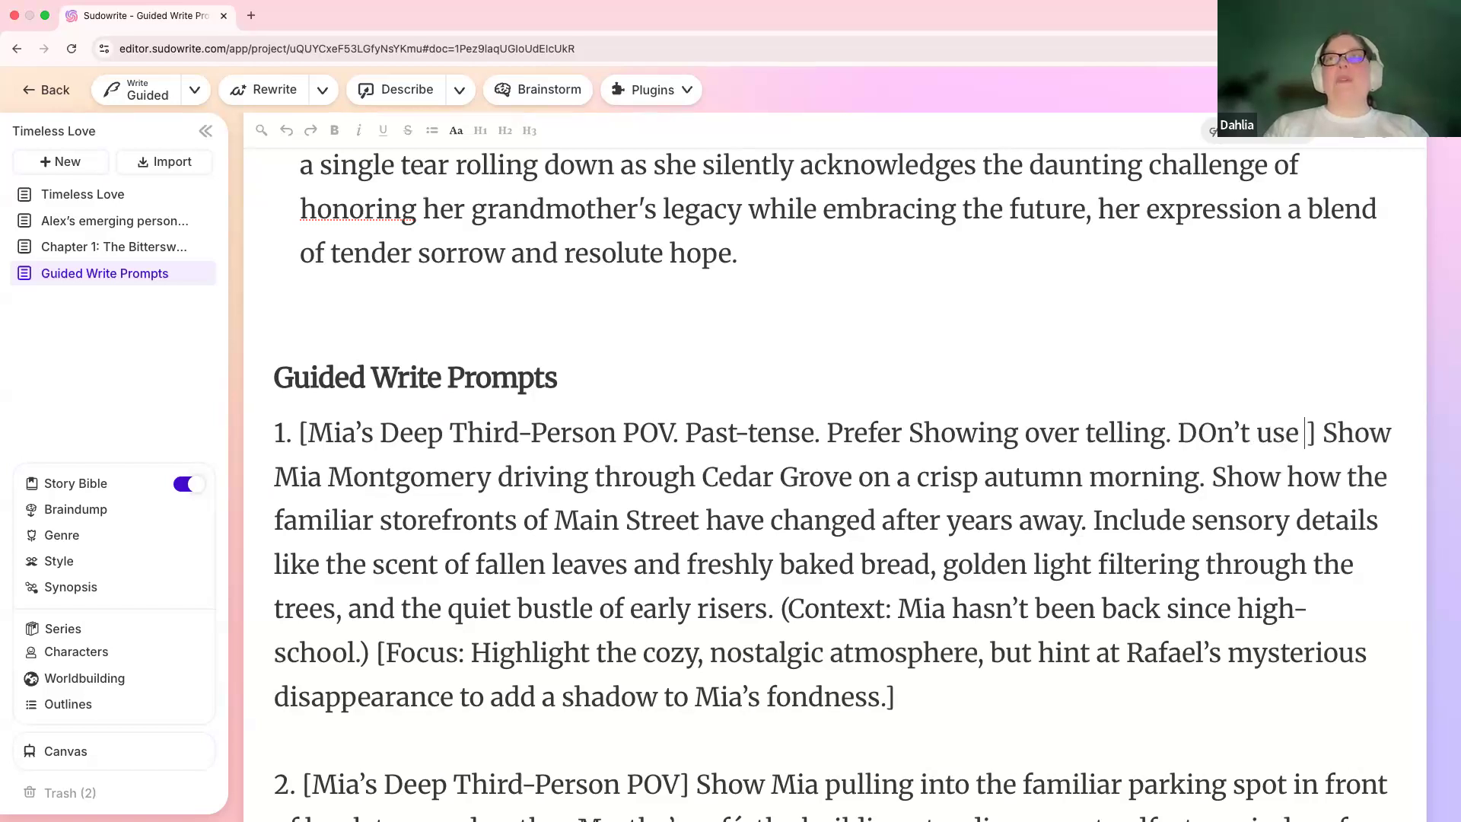
{"action": "type", "text": "passive"}
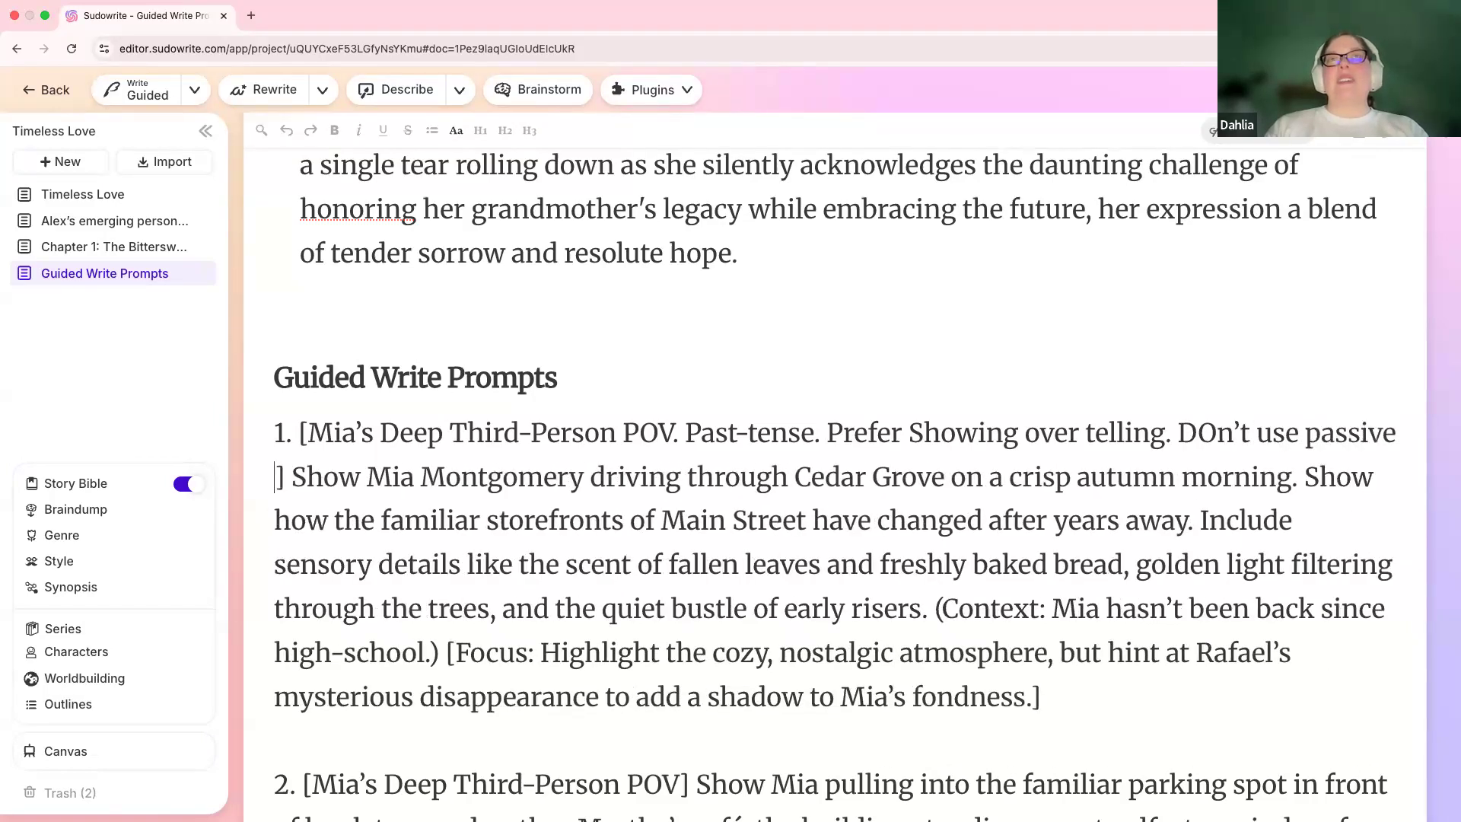
{"action": "type", "text": " voic"}
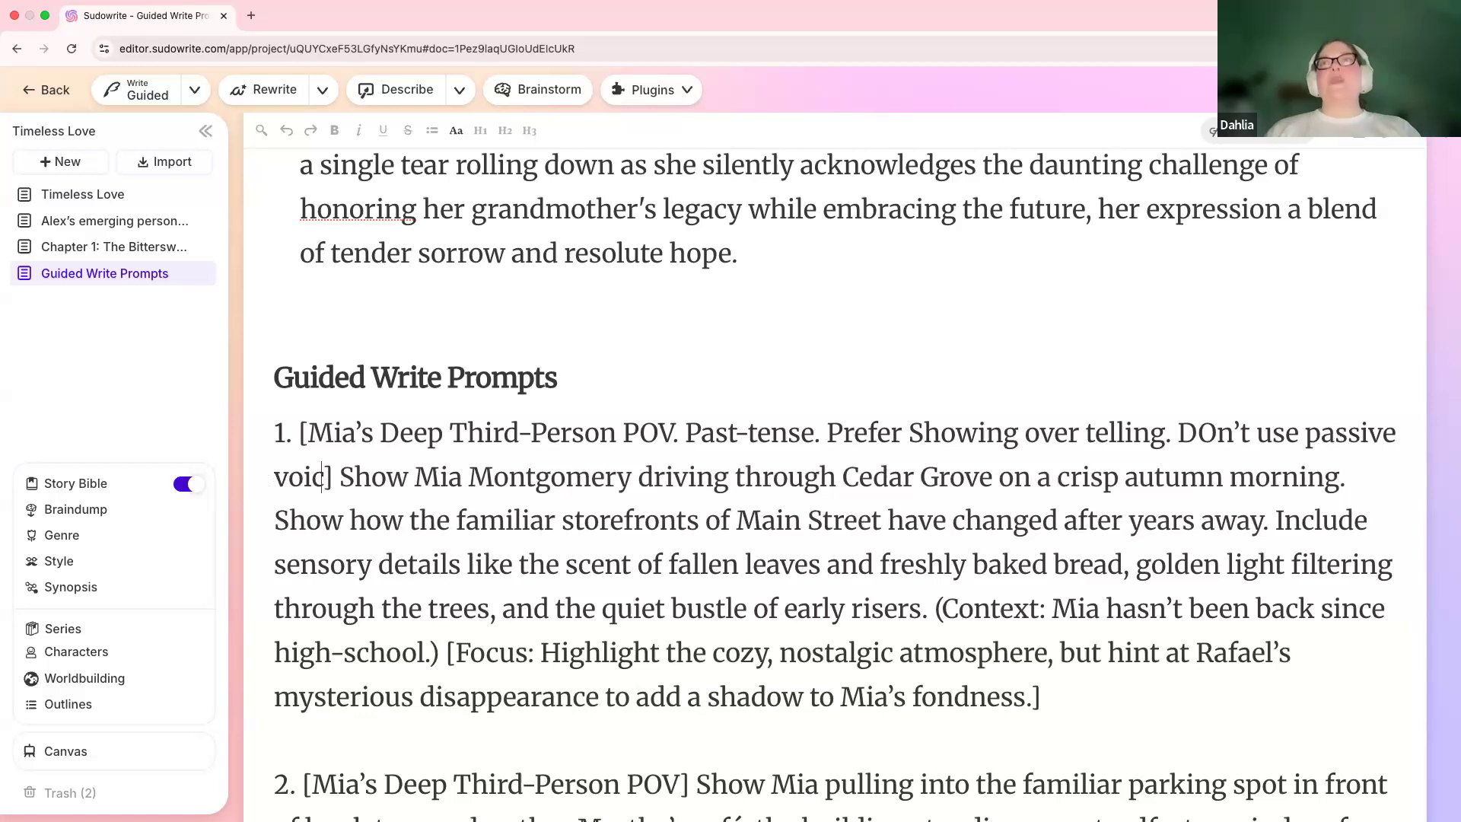
{"action": "type", "text": "e."}
Reword the passive-voice instruction in prompt 1's opening tag as the positive statement "Use active voice."
{"action": "left_click_drag", "start_coordinate": [1255, 432], "coordinate": [1181, 415]}
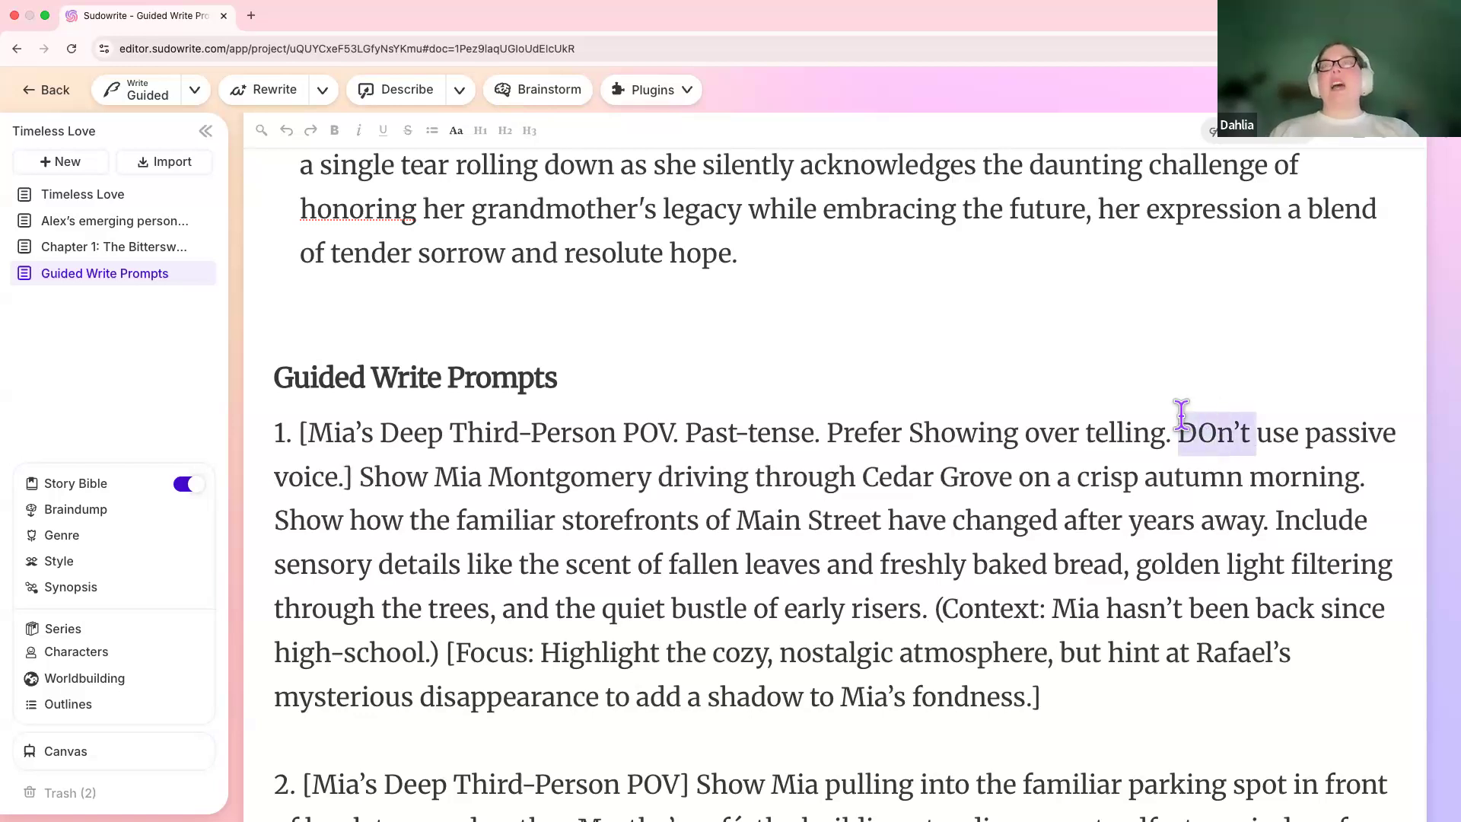
{"action": "key", "text": "BackSpace"}
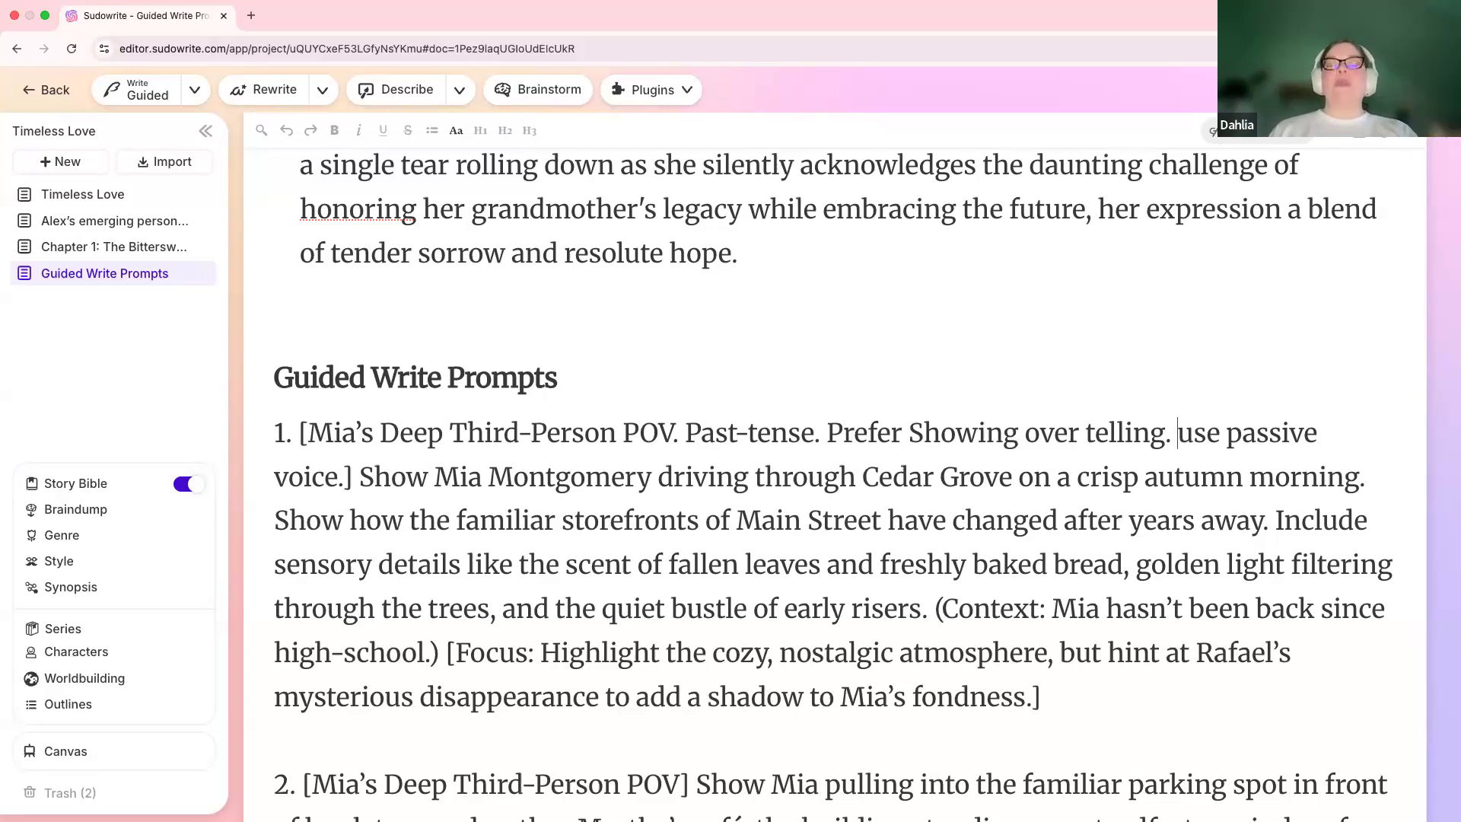
{"action": "key", "text": "shift+Right"}
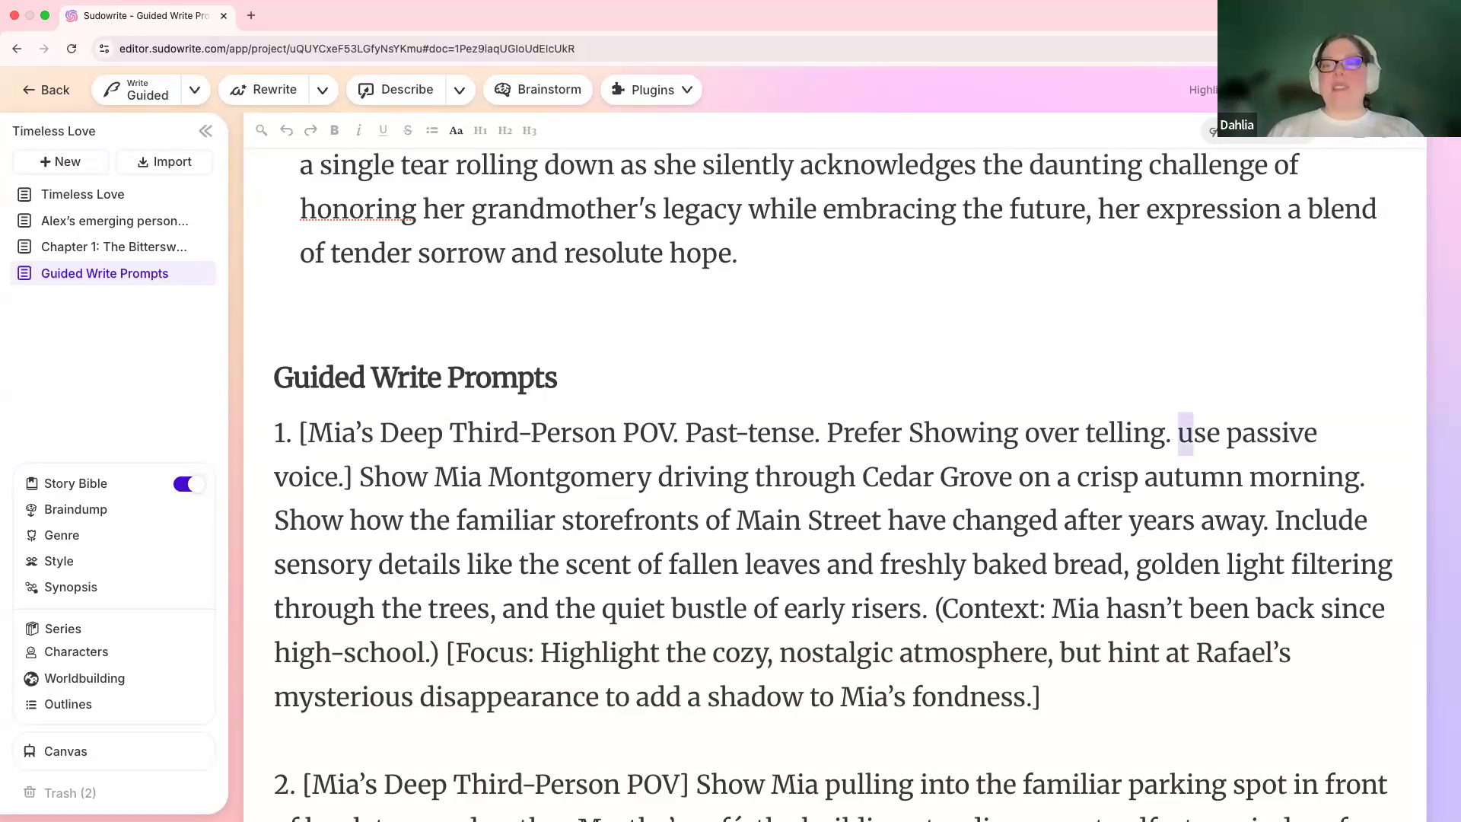
{"action": "type", "text": "U"}
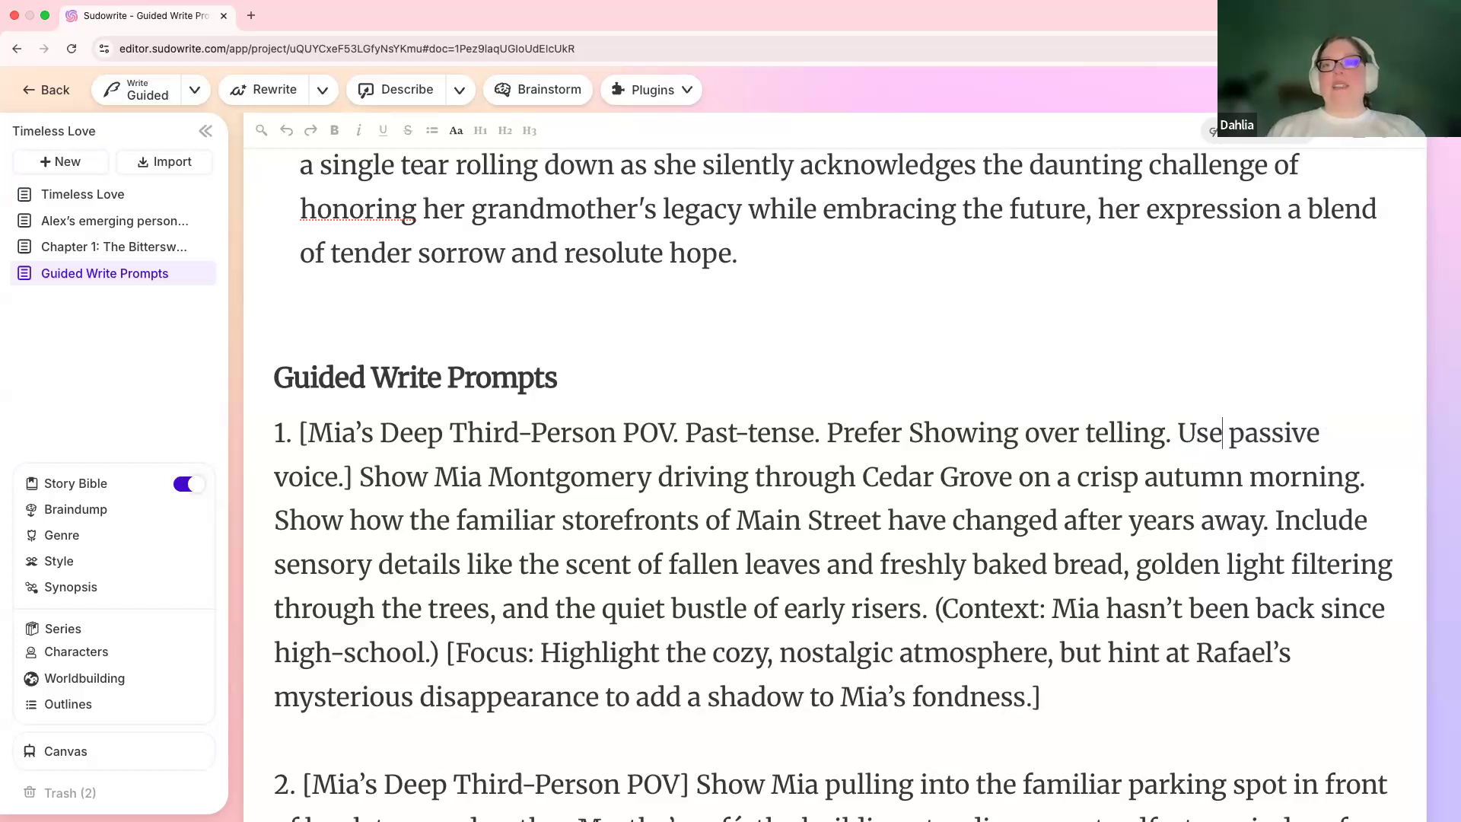
{"action": "key", "text": "Right"}
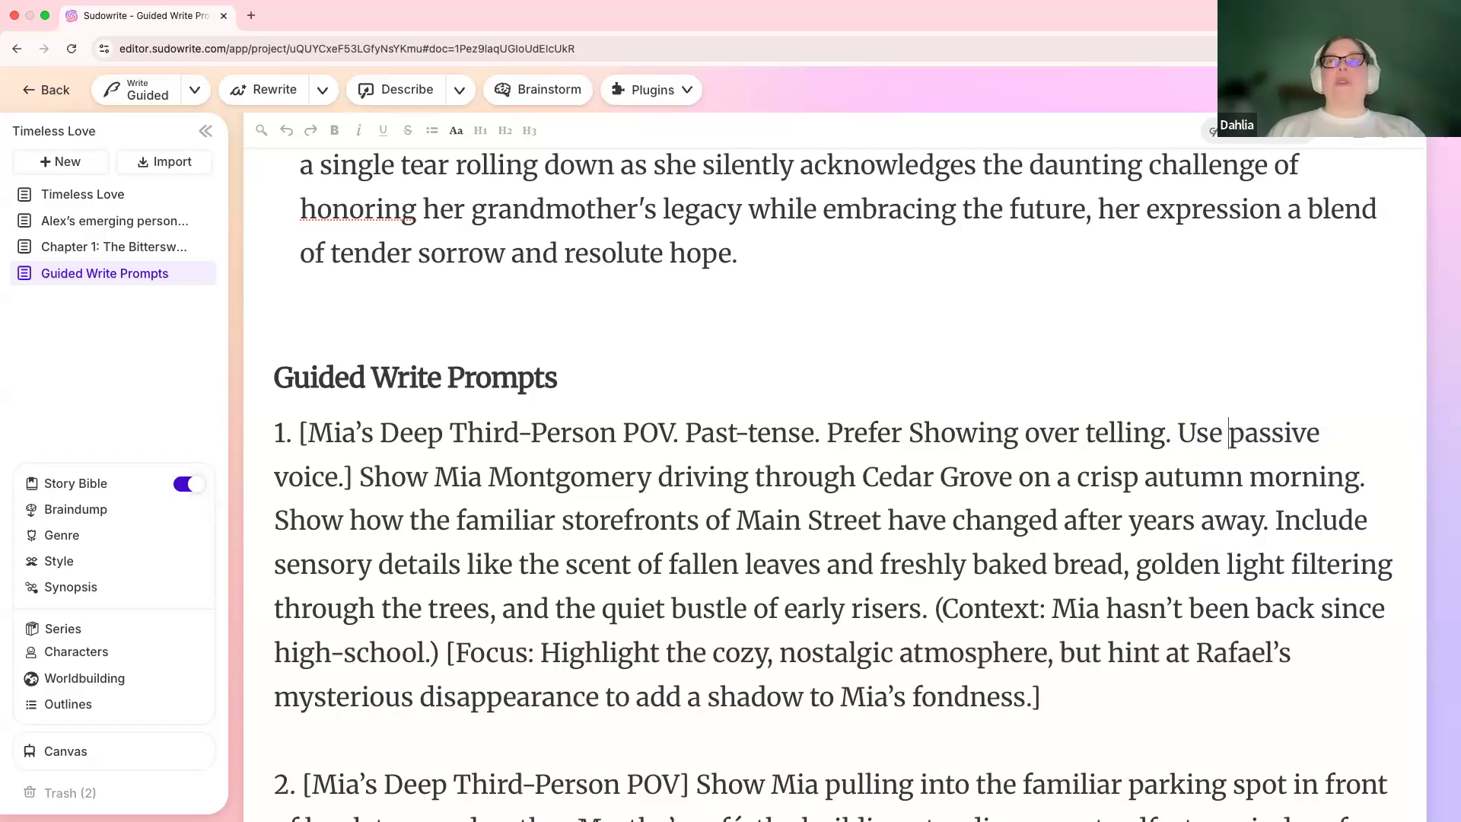
{"action": "key", "text": "alt+shift+Right"}
{"action": "type", "text": "ac"}
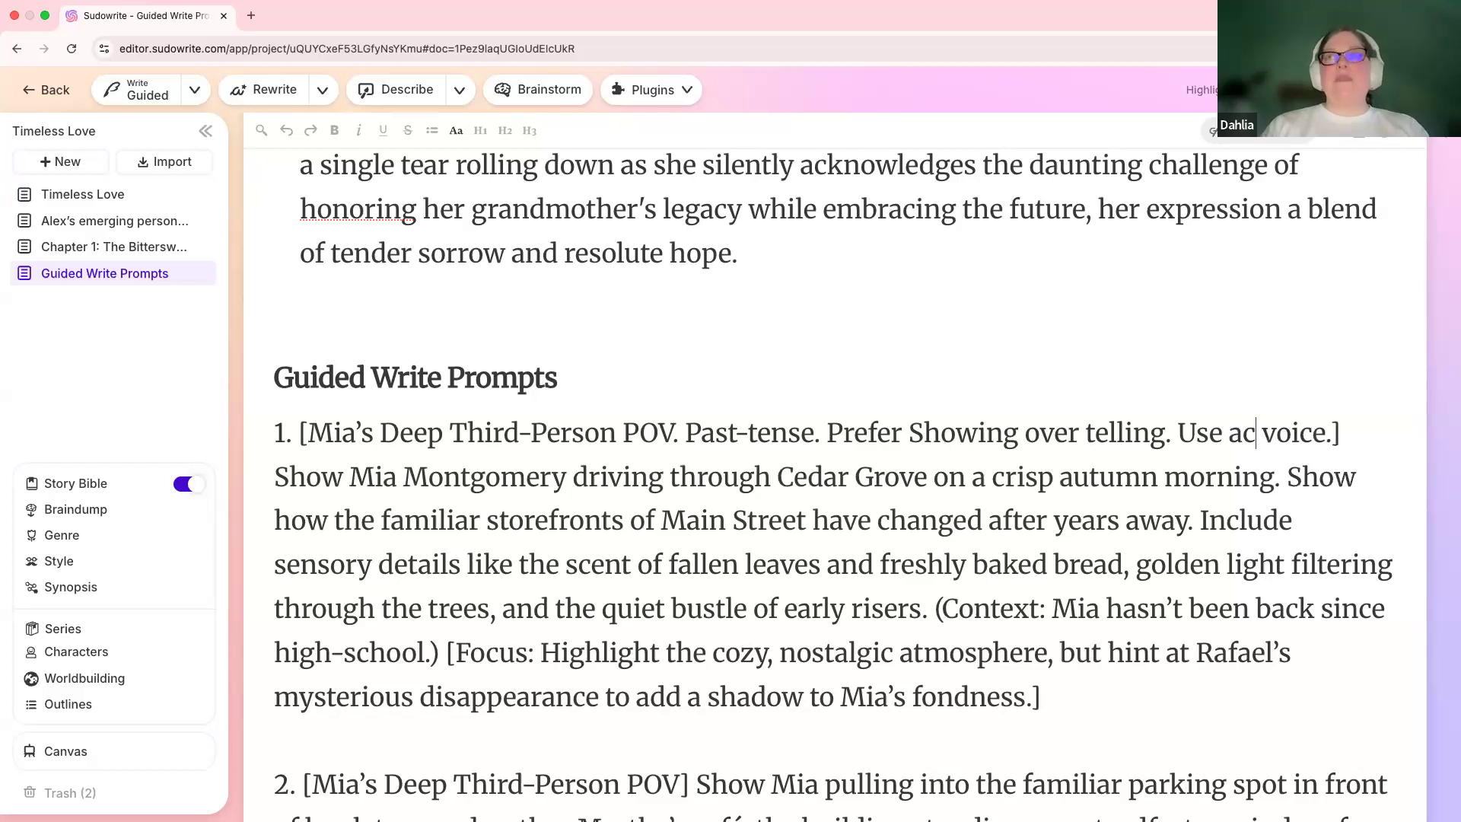
{"action": "type", "text": "tive"}
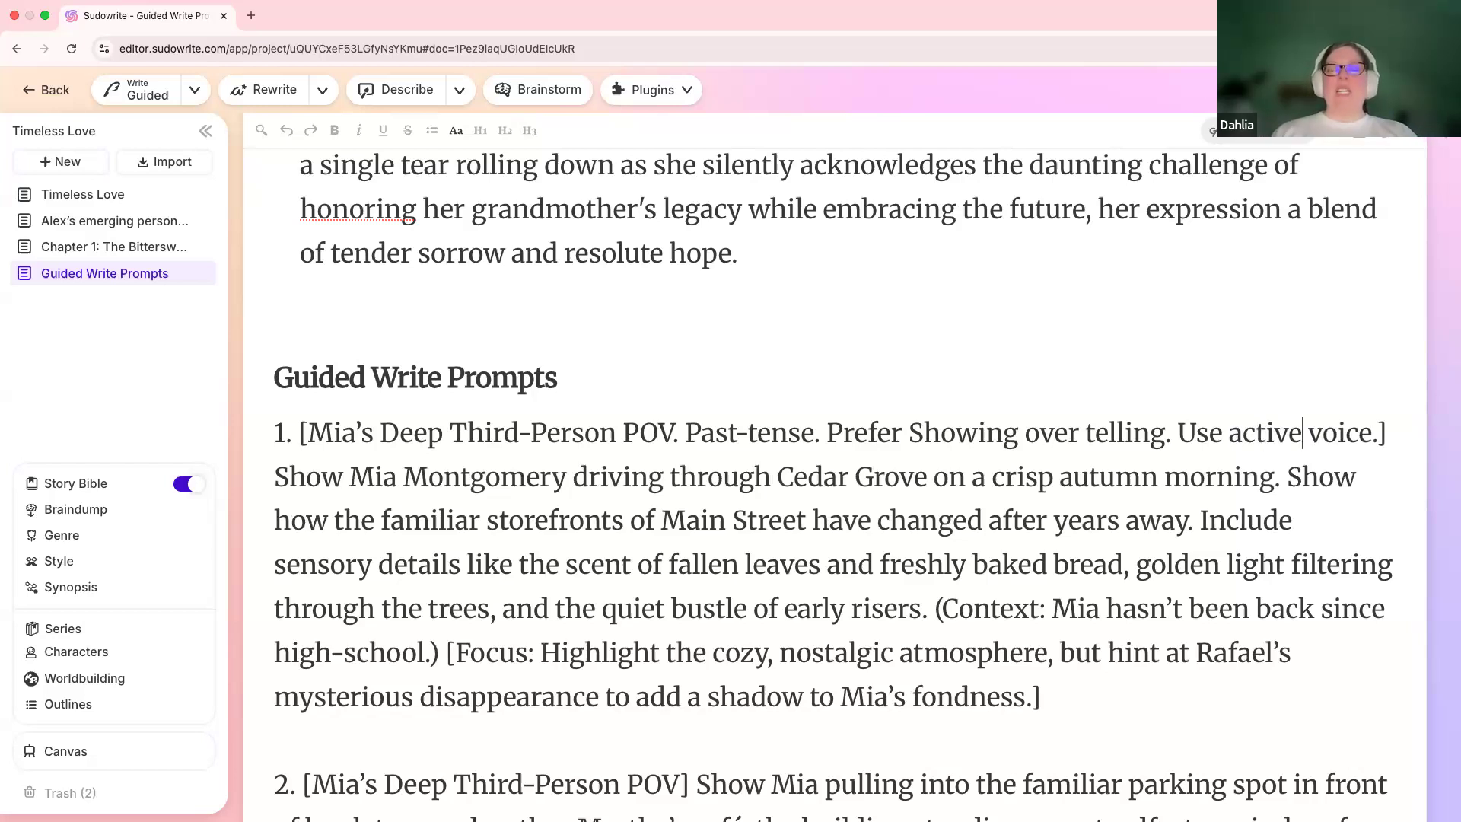
{"action": "left_click", "coordinate": [1095, 532]}
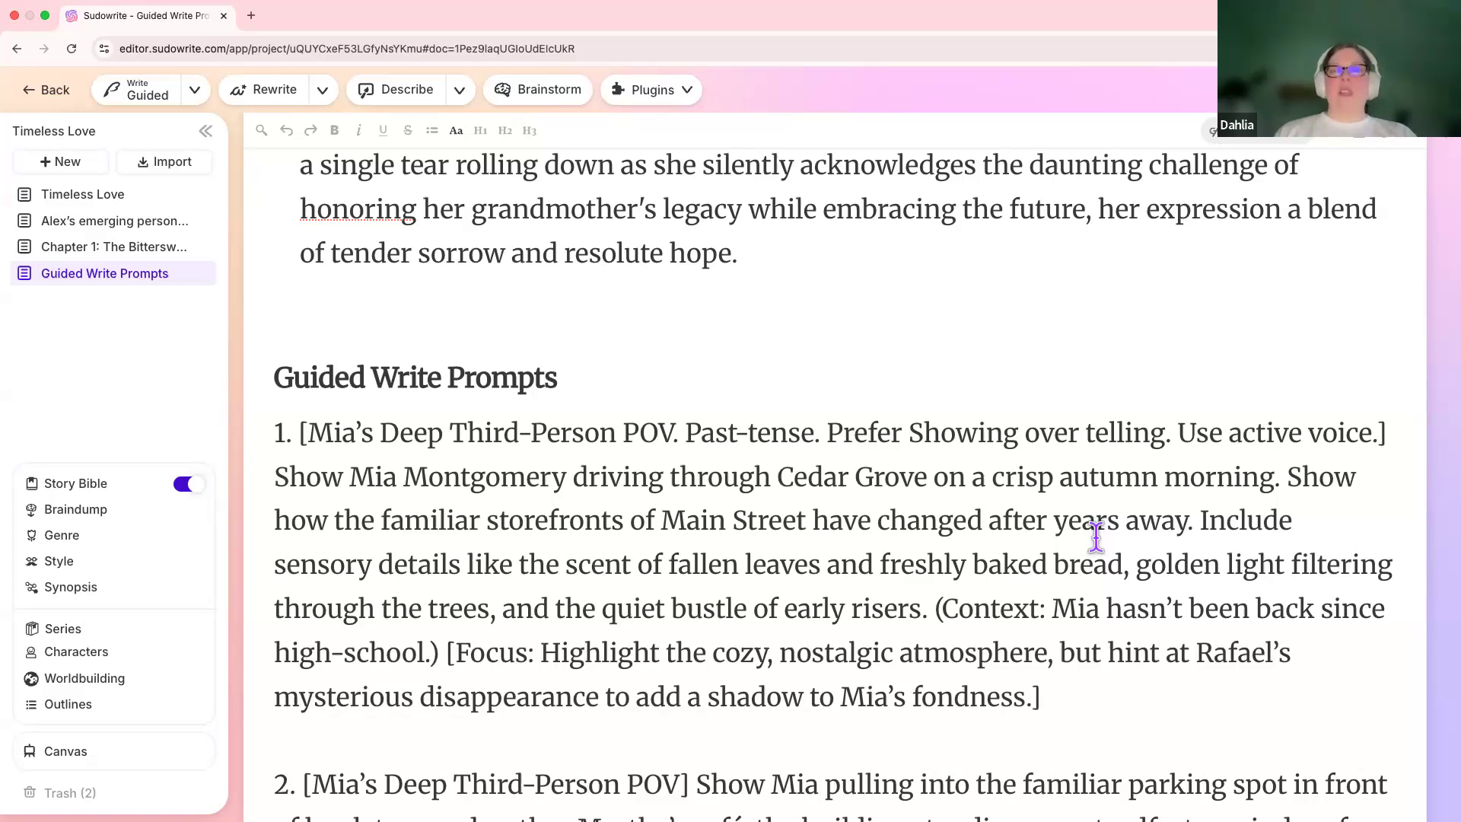
{"action": "key", "text": "Down"}
{"action": "key", "text": "Down"}
{"action": "key", "text": "Down"}
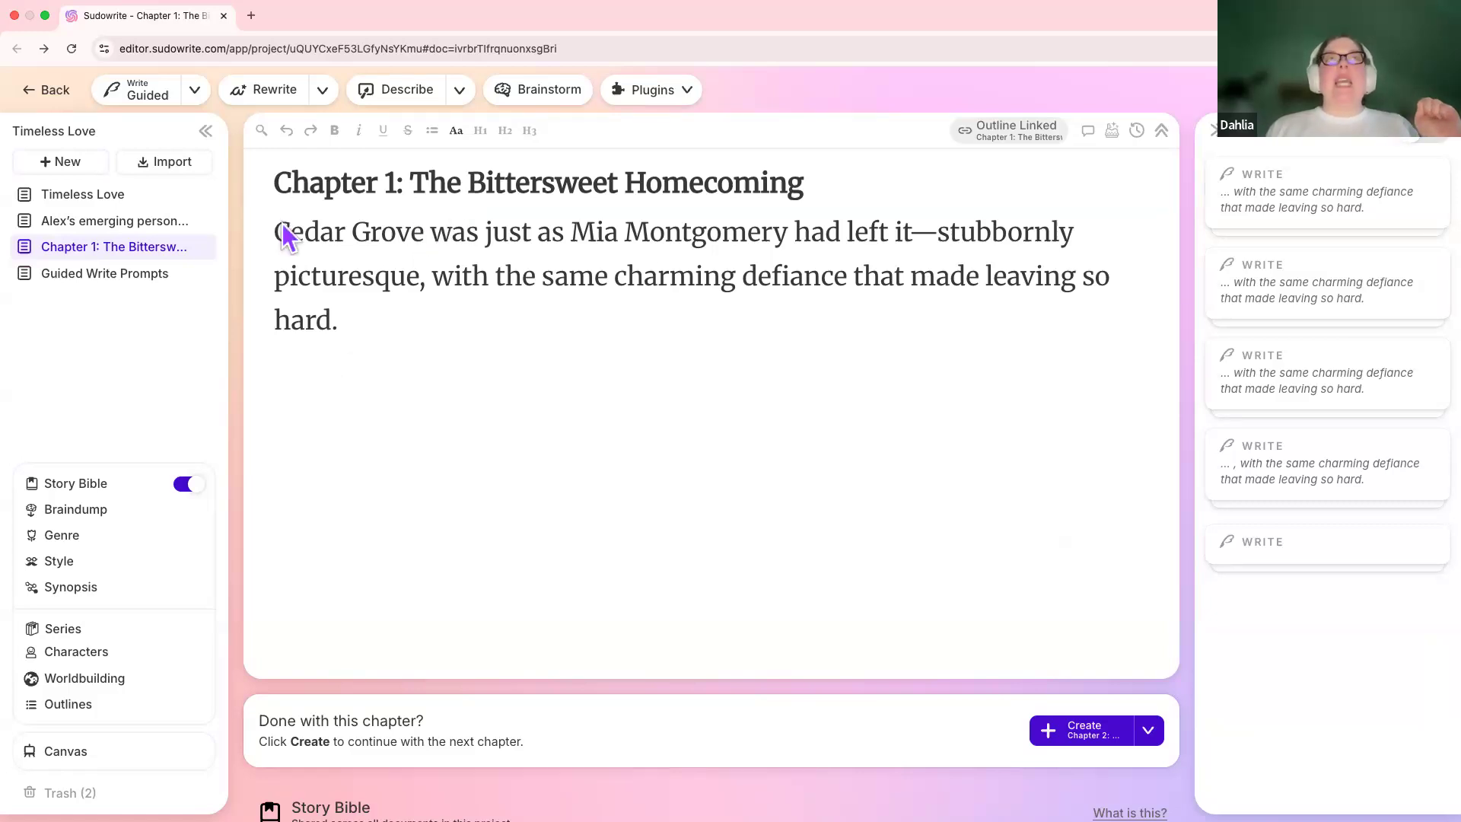
Configure the Write settings for Chapter 1 with Basic prose mode, medium creativity and a card length of about 500 words
{"action": "left_click", "coordinate": [197, 99]}
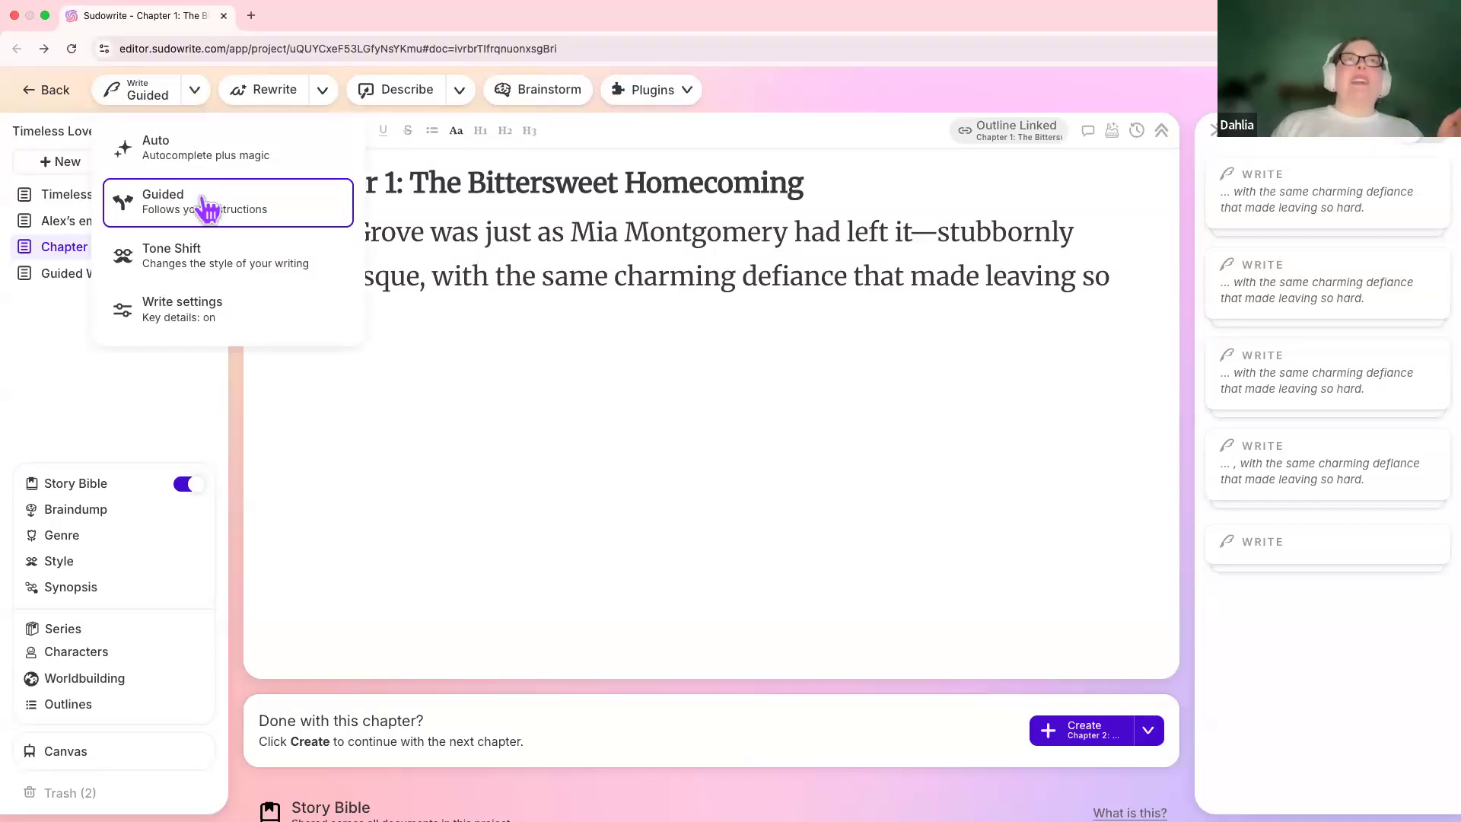
{"action": "left_click", "coordinate": [187, 335]}
{"action": "left_click", "coordinate": [219, 373]}
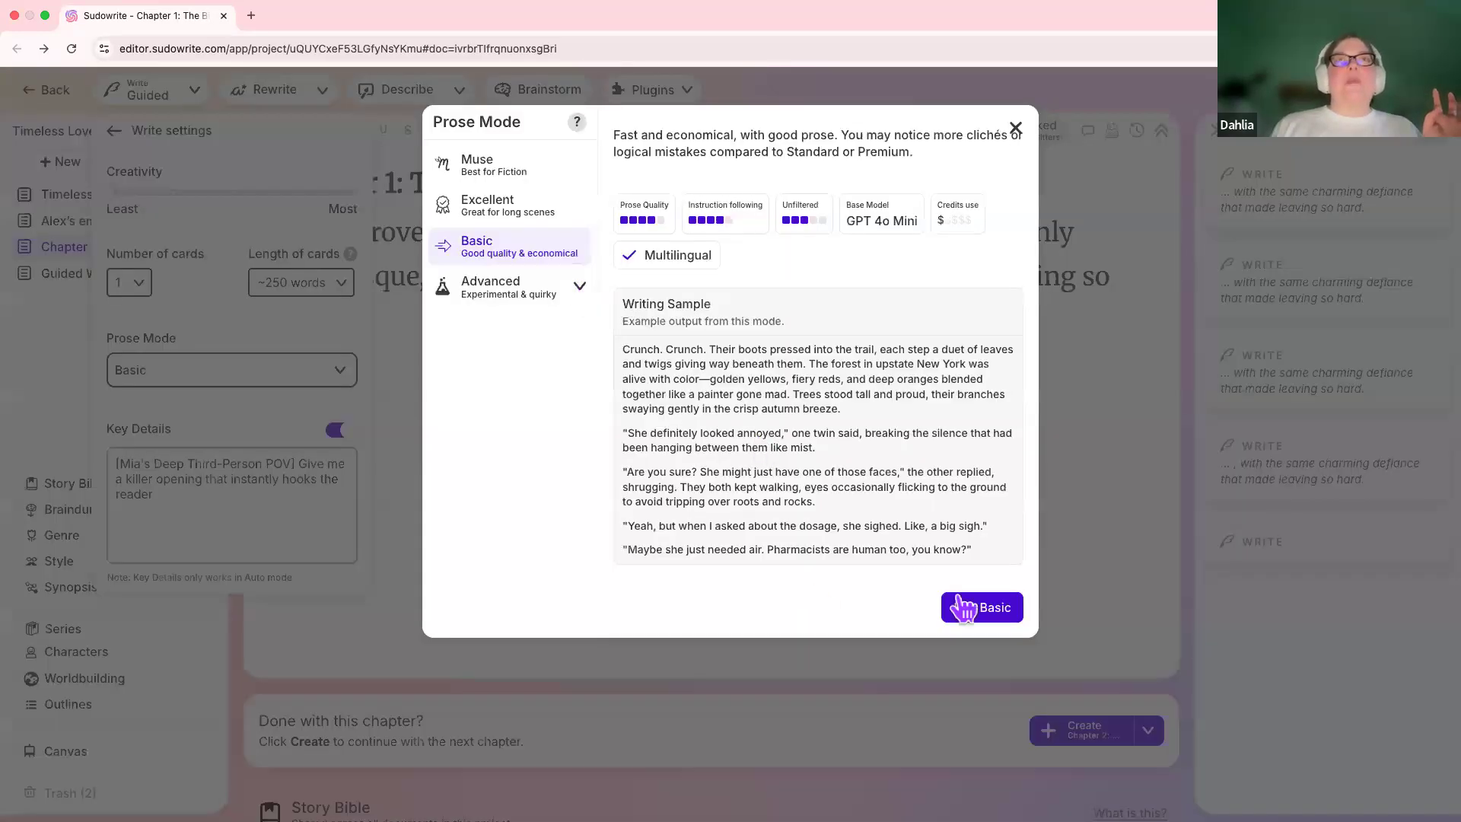
{"action": "left_click", "coordinate": [389, 380]}
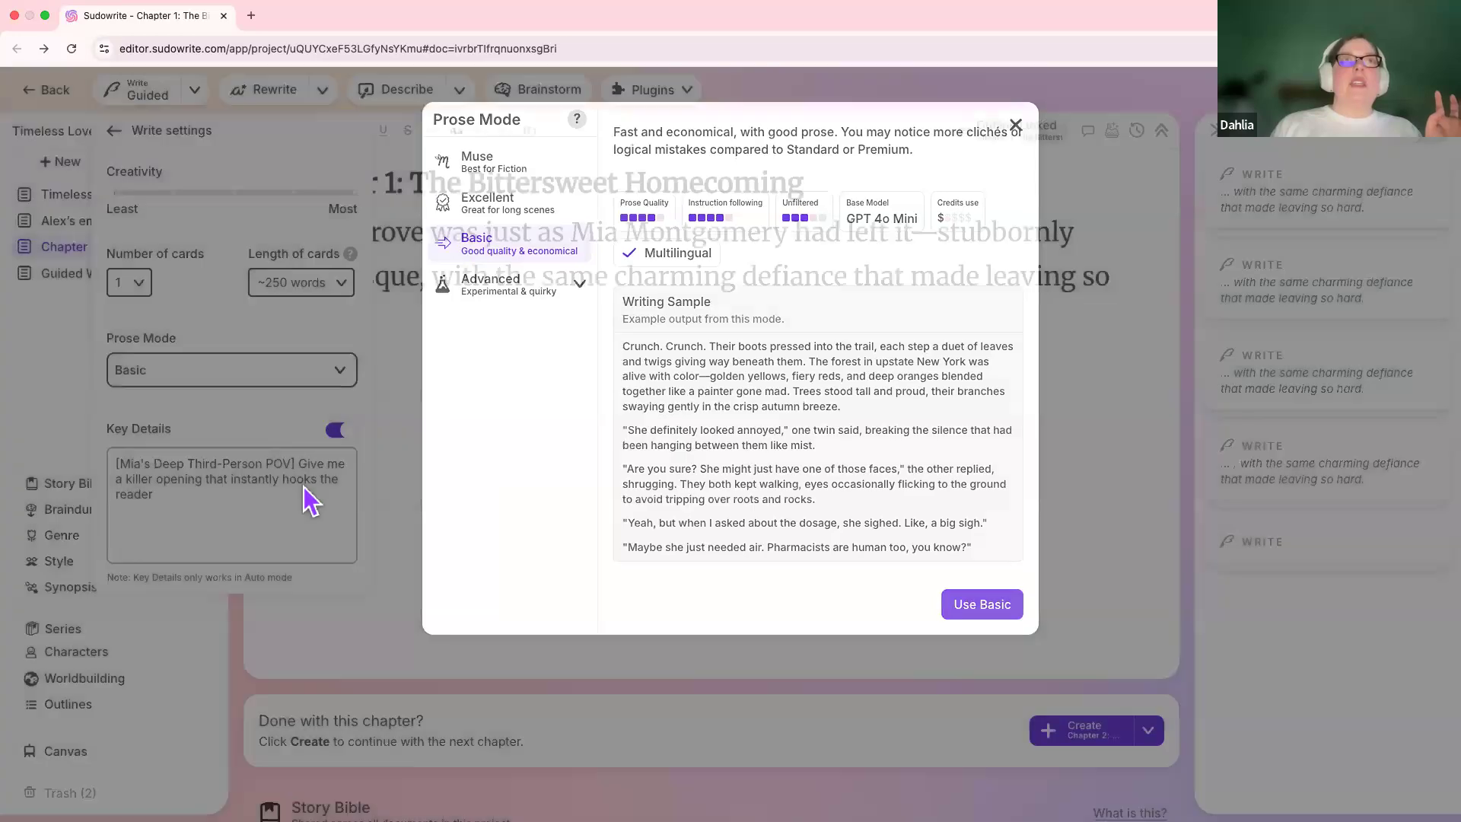
{"action": "left_click", "coordinate": [230, 192]}
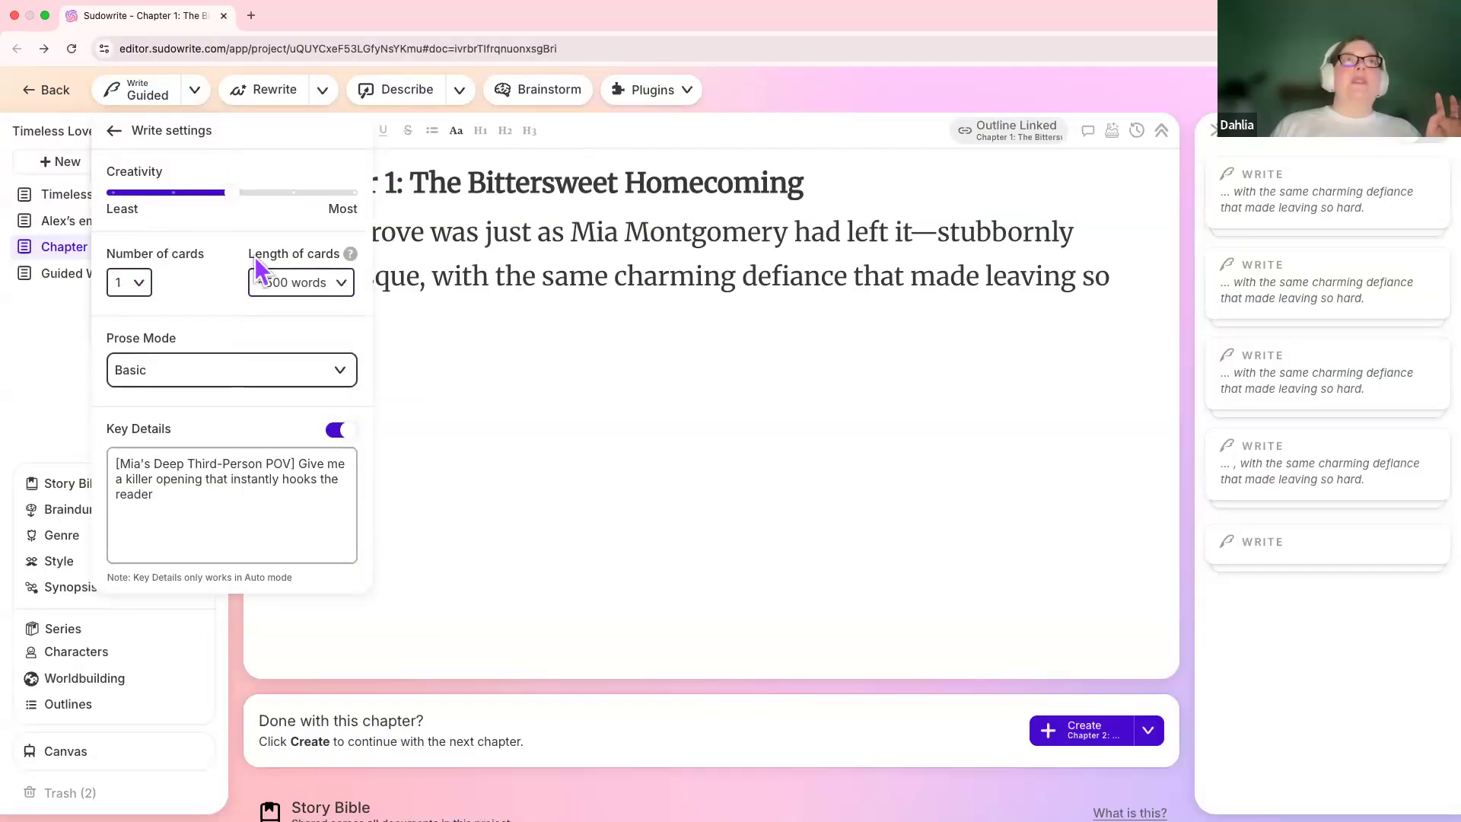
{"action": "left_click", "coordinate": [193, 99]}
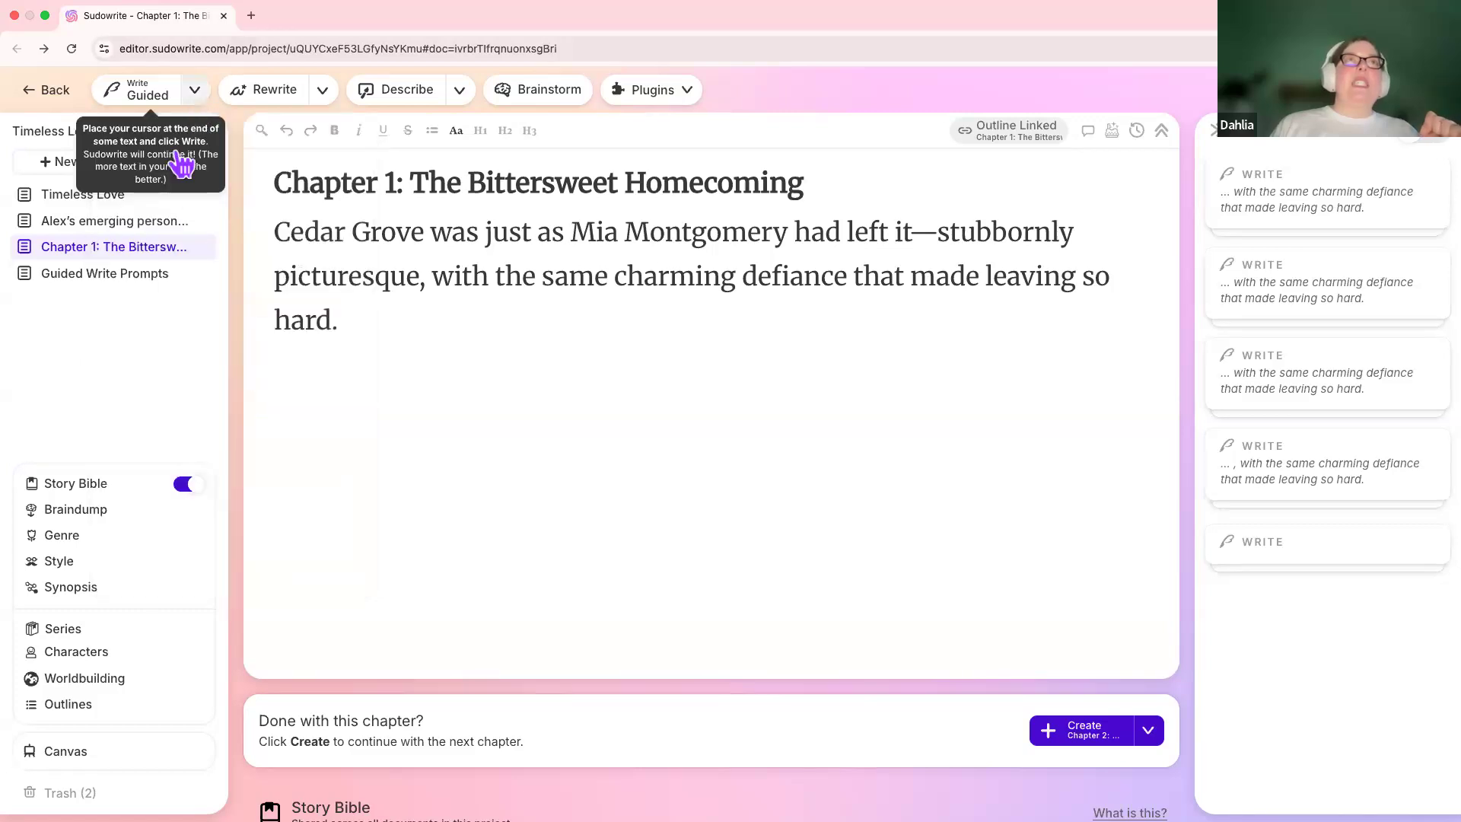
Generate a Guided Write continuation of Chapter 1 from the prompt "Give me five suggestions how this scene could continue"
{"action": "left_click", "coordinate": [194, 91]}
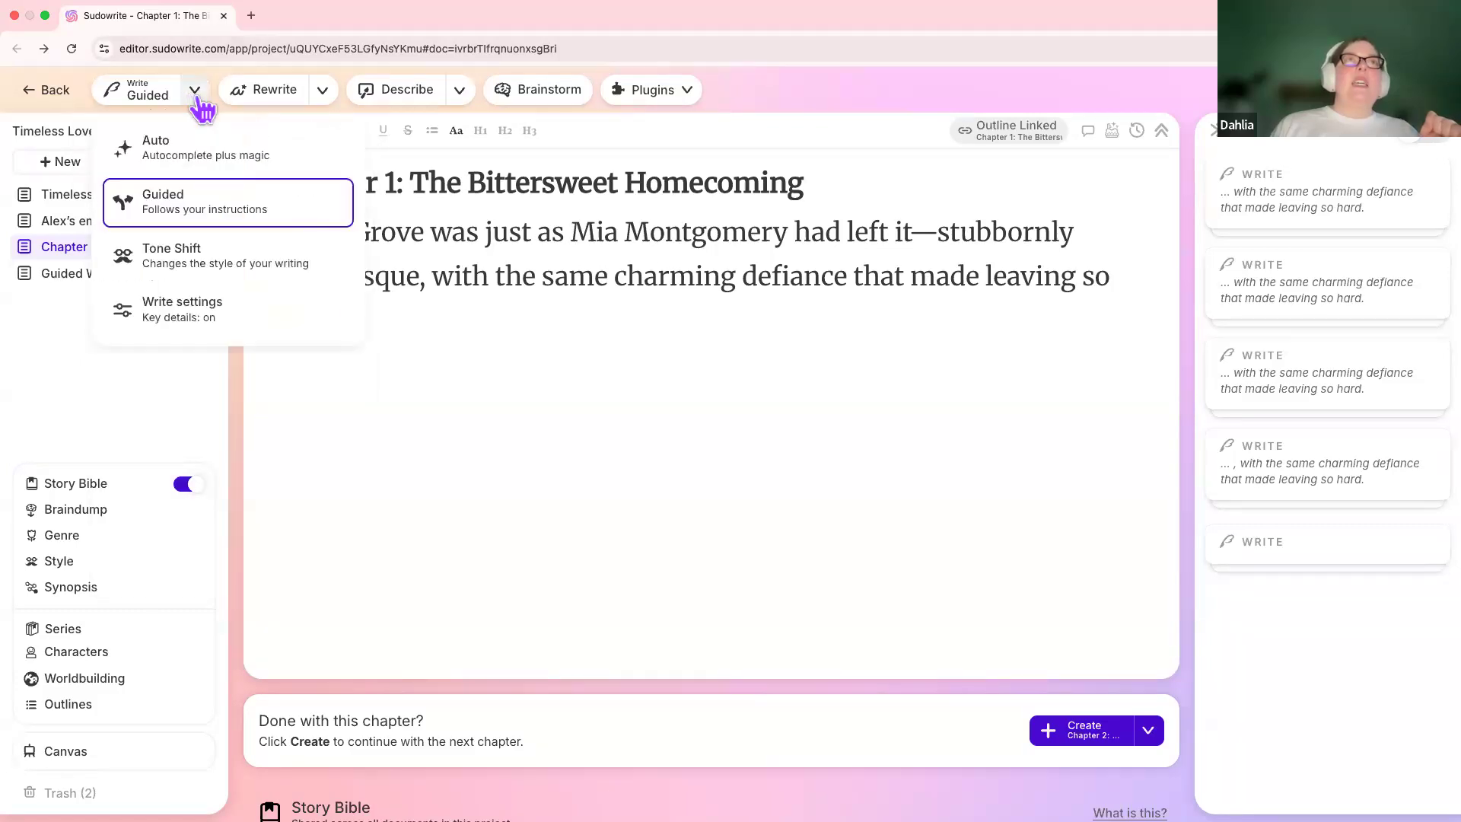
{"action": "left_click", "coordinate": [180, 207]}
{"action": "left_click", "coordinate": [171, 228]}
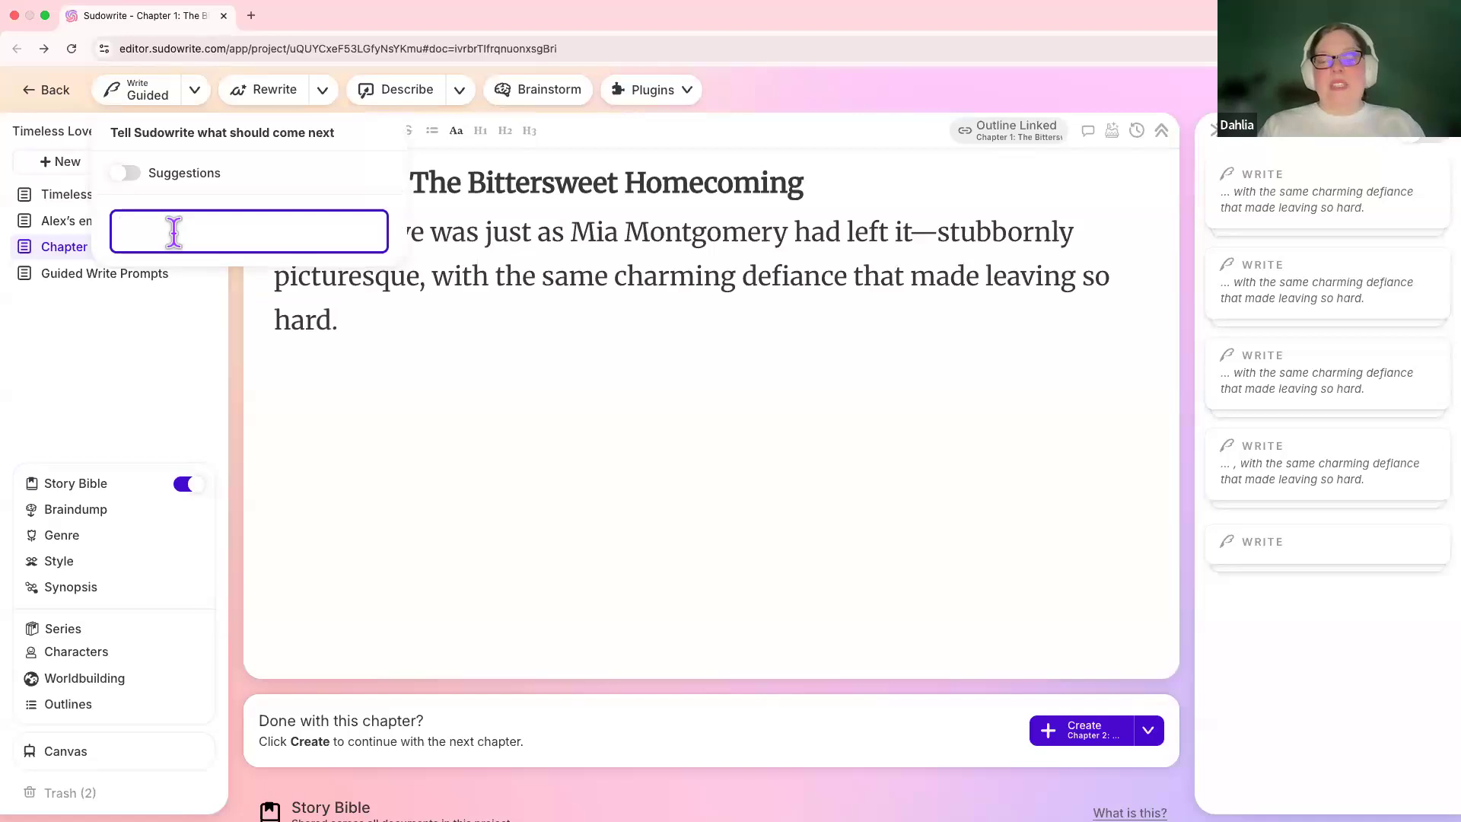
{"action": "type", "text": "Give me five suggestions "}
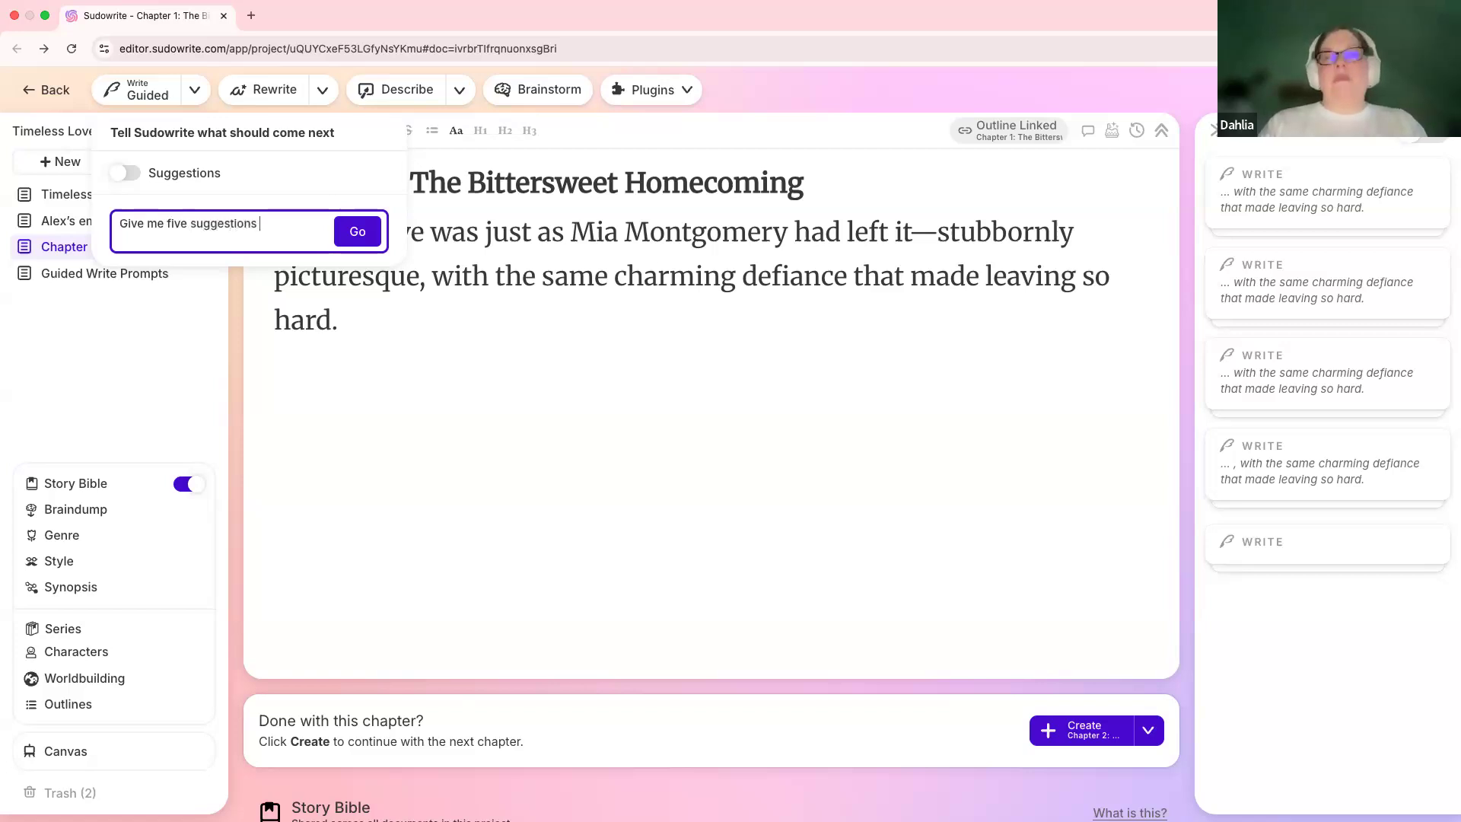
{"action": "type", "text": "how this "}
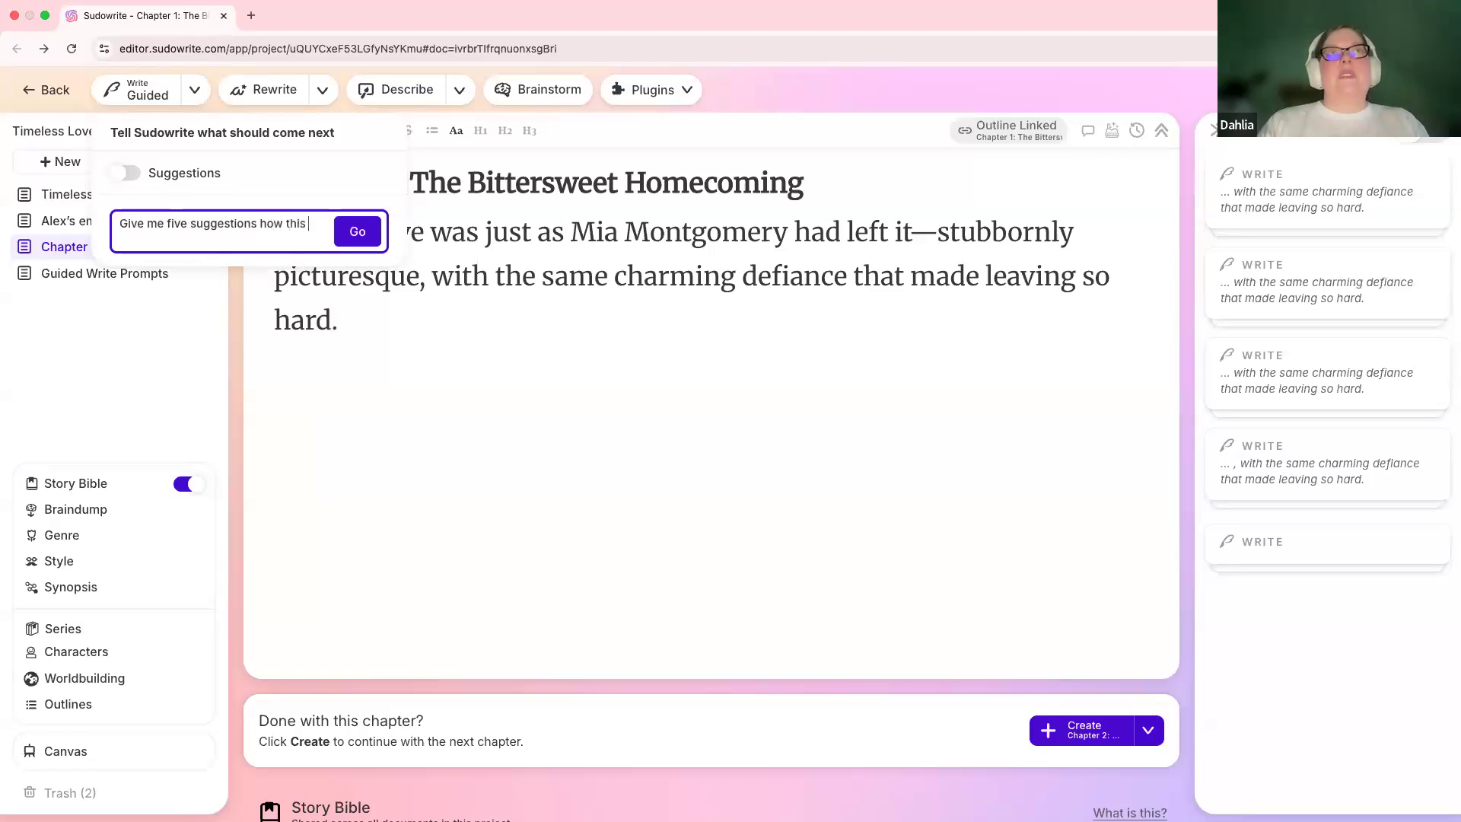
{"action": "type", "text": "scene could c"}
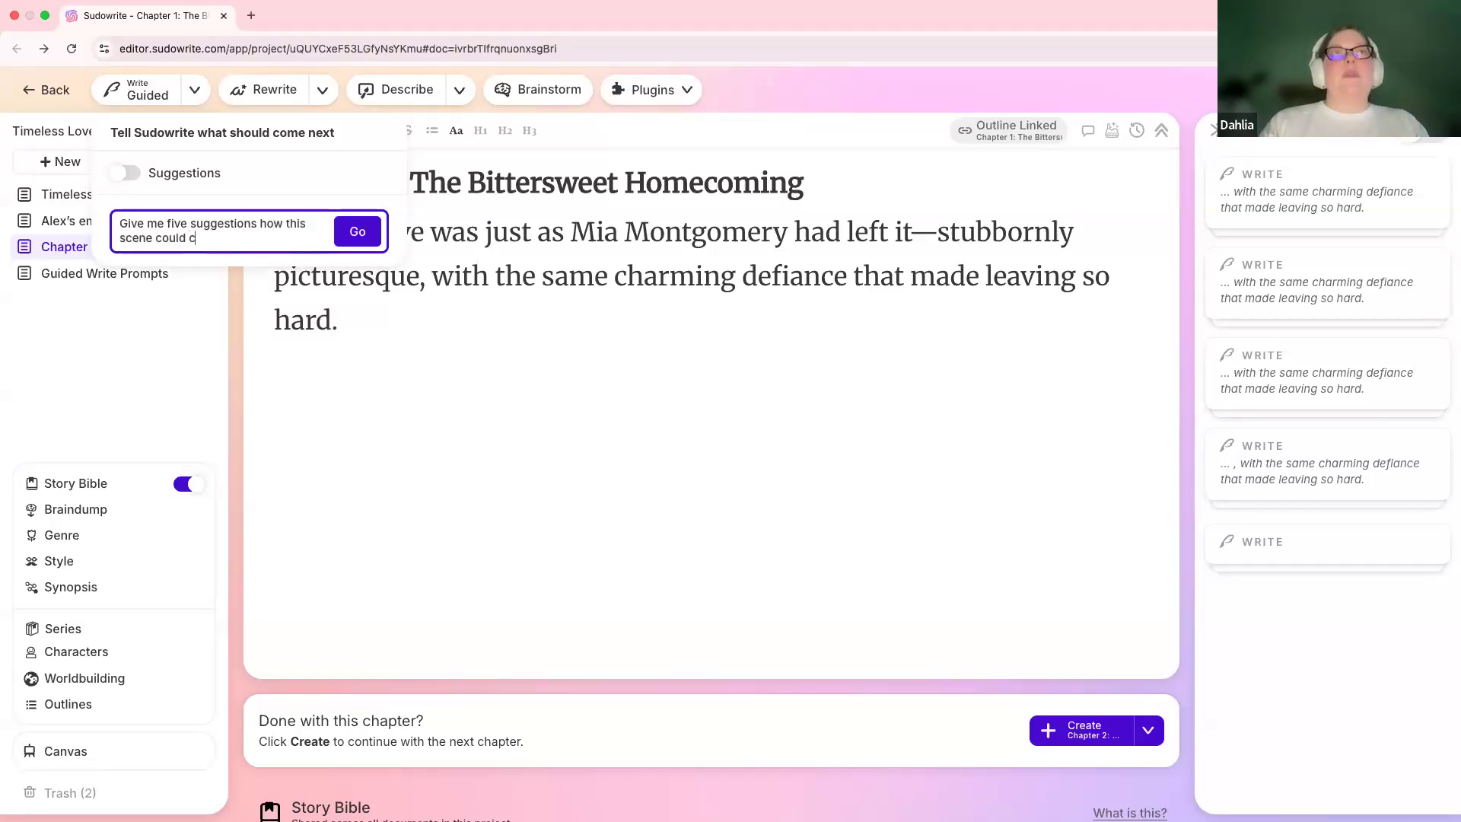
{"action": "type", "text": "ontinuer"}
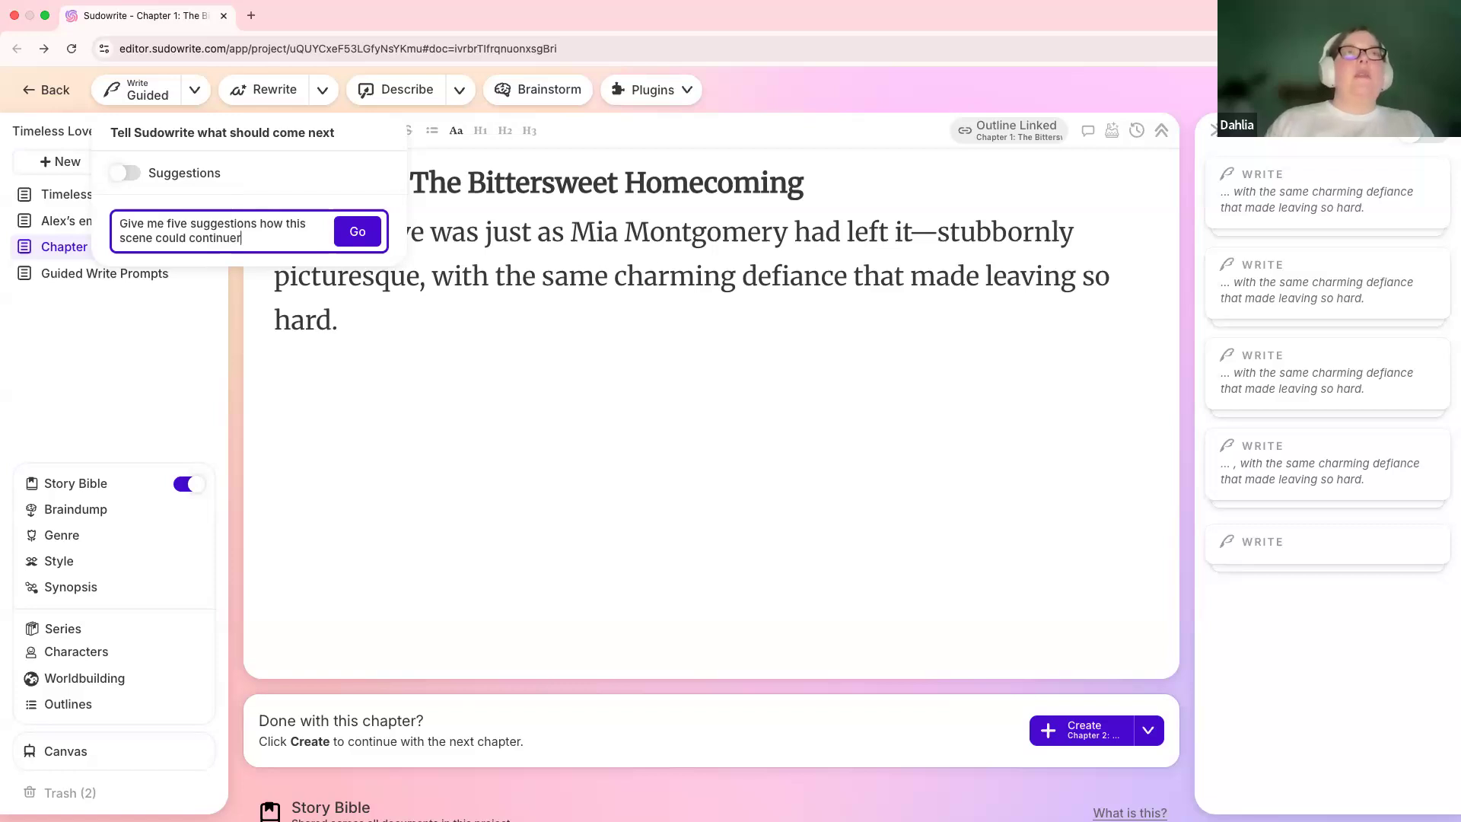
{"action": "left_click", "coordinate": [359, 232]}
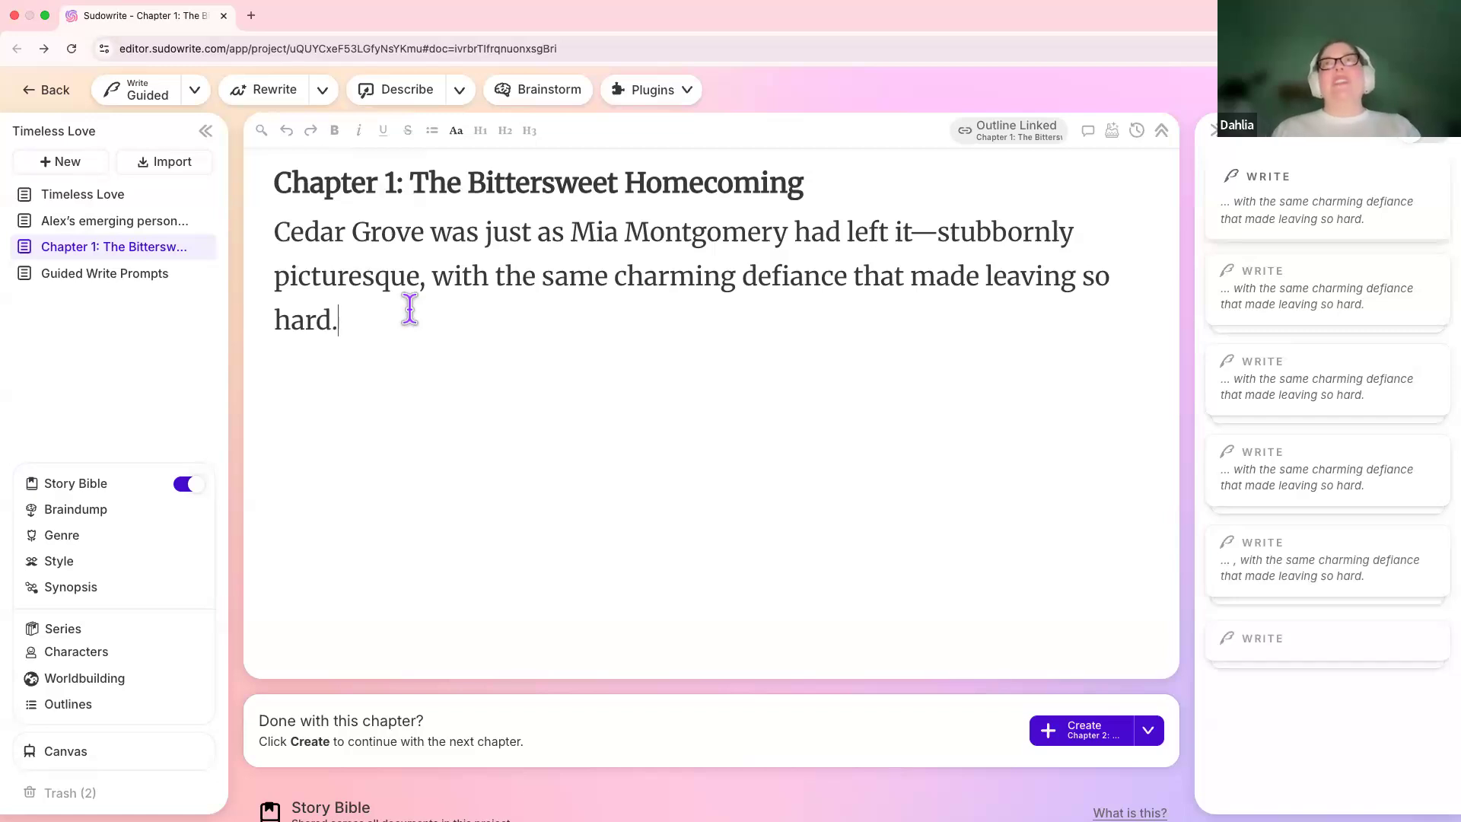
Read through the newly generated Write card to check whether it follows the request for five suggestions
{"action": "left_click", "coordinate": [1237, 315]}
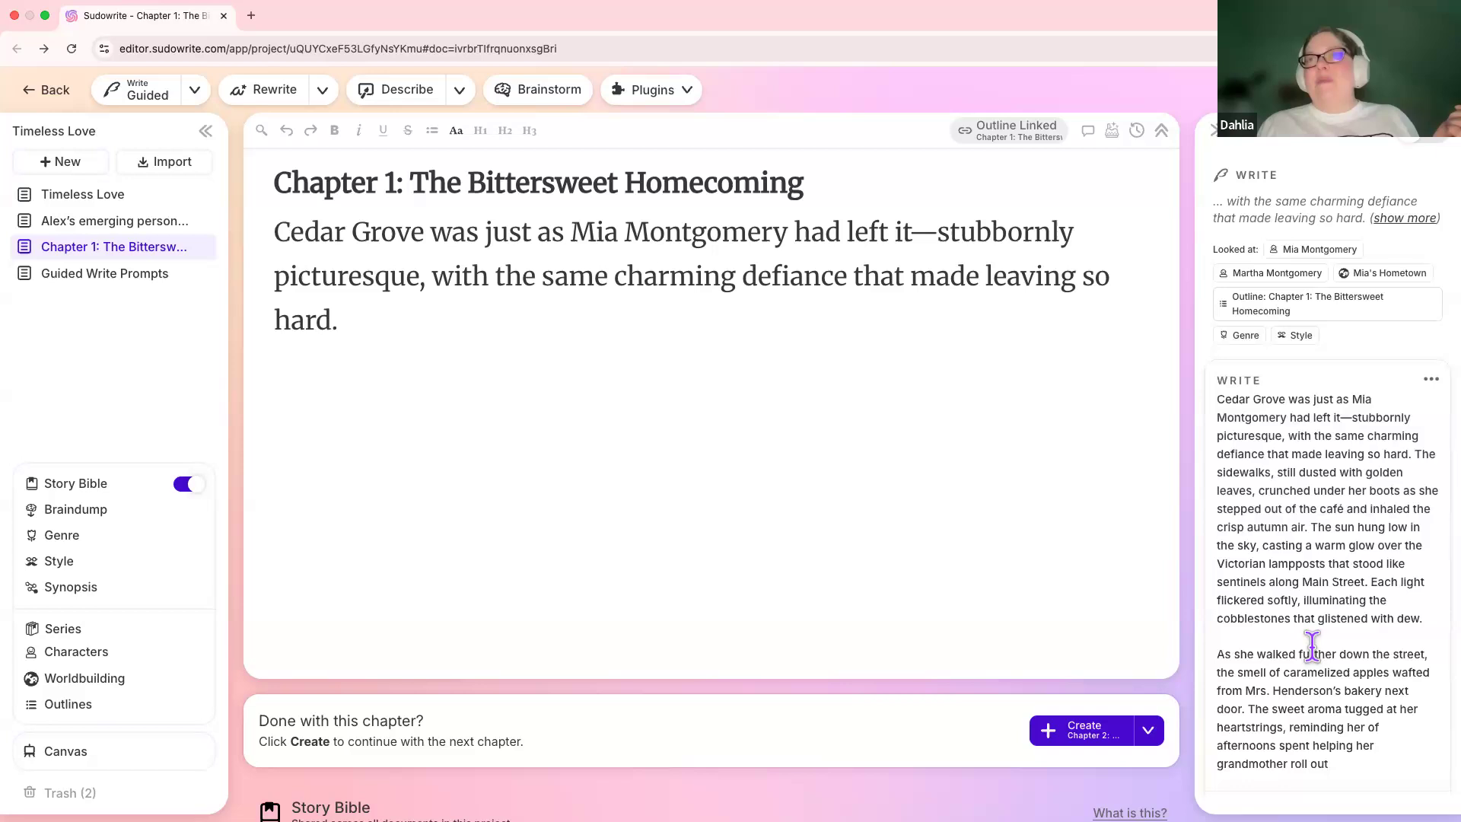
{"action": "scroll", "coordinate": [1314, 649], "scroll_direction": "down", "scroll_amount": 3}
{"action": "scroll", "coordinate": [1312, 647], "scroll_direction": "down", "scroll_amount": 12}
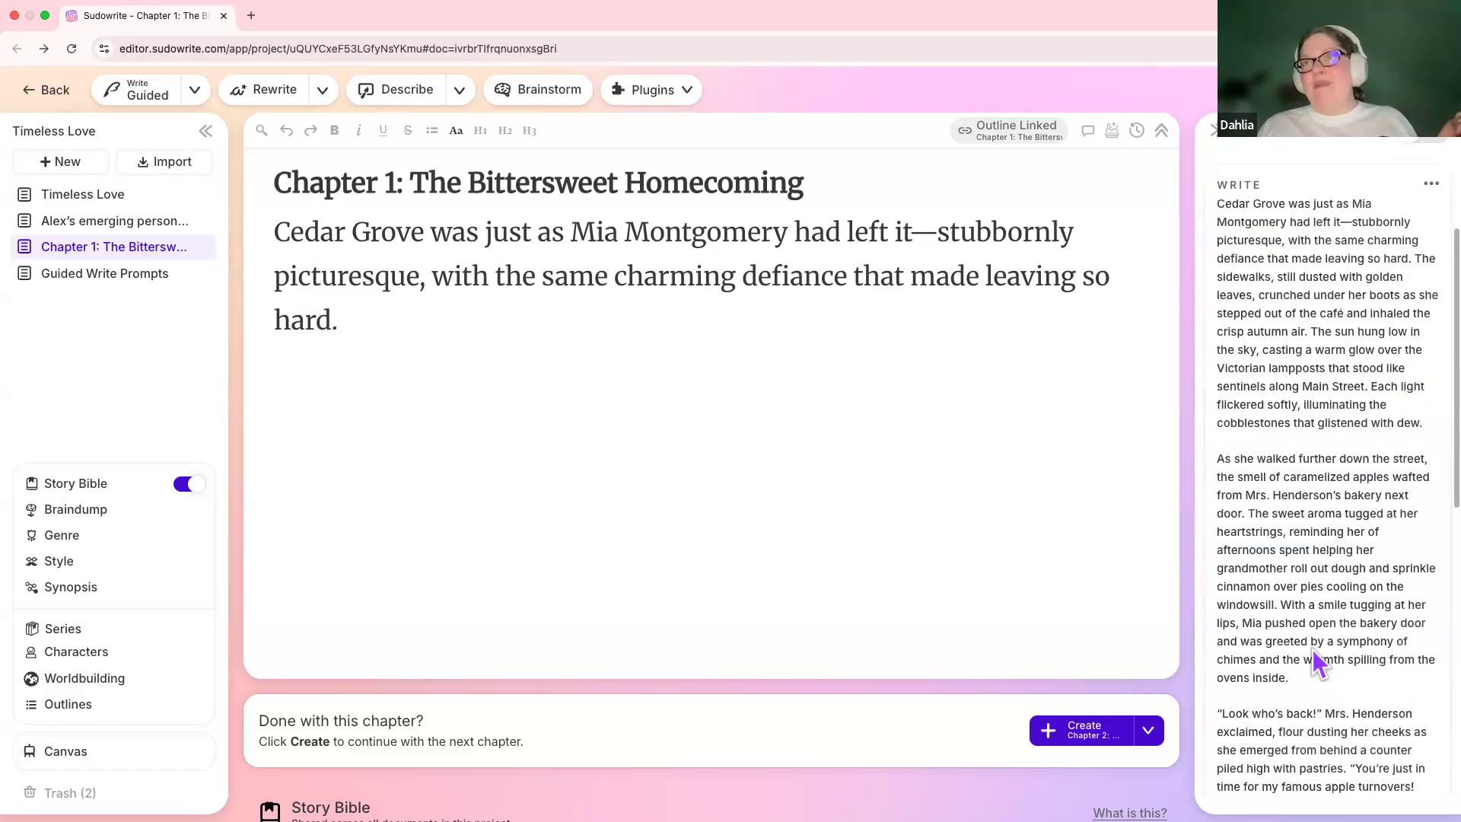
{"action": "scroll", "coordinate": [1313, 651], "scroll_direction": "down", "scroll_amount": 17}
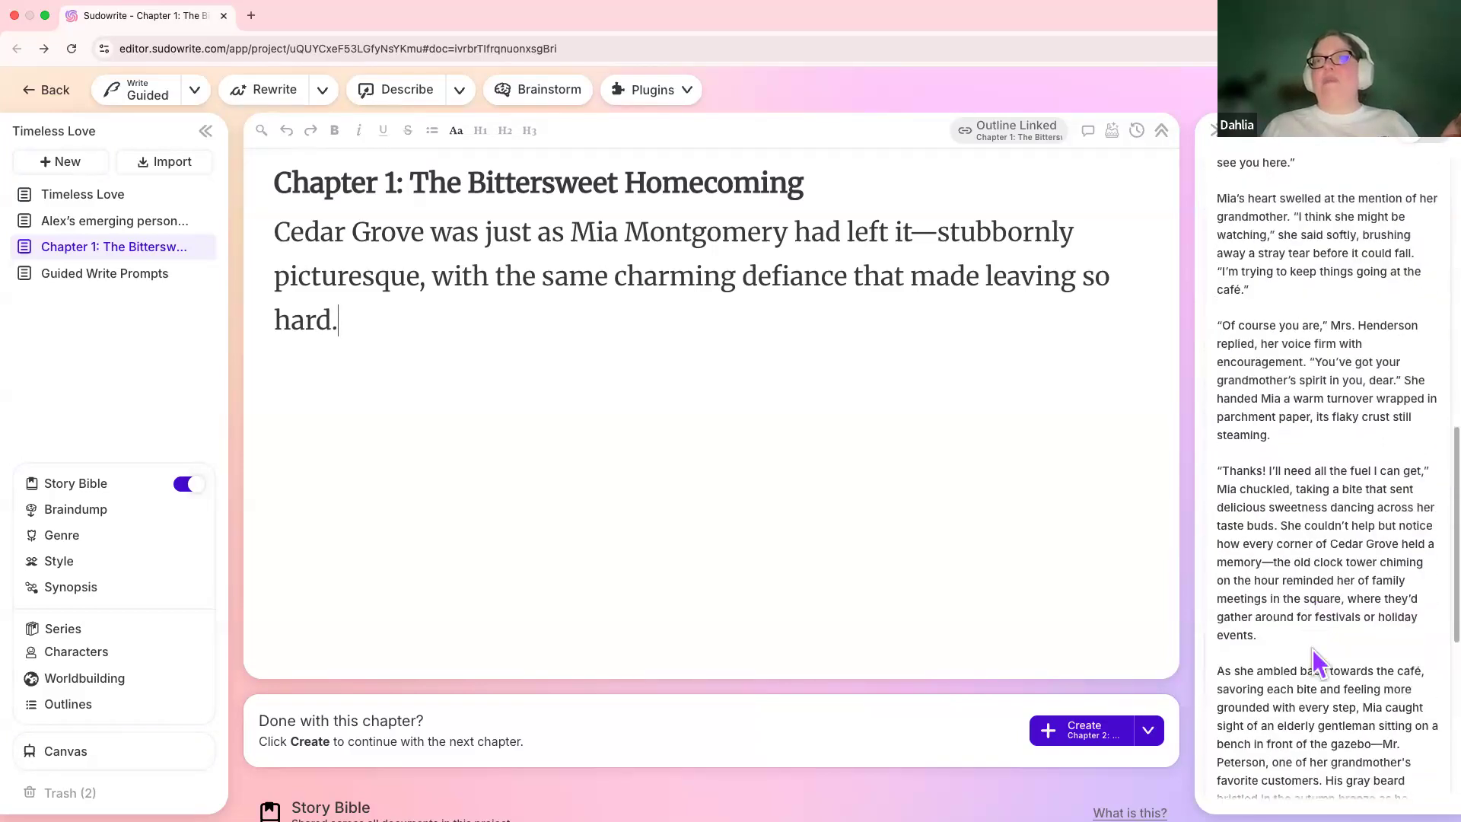
{"action": "scroll", "coordinate": [1313, 652], "scroll_direction": "down", "scroll_amount": 3}
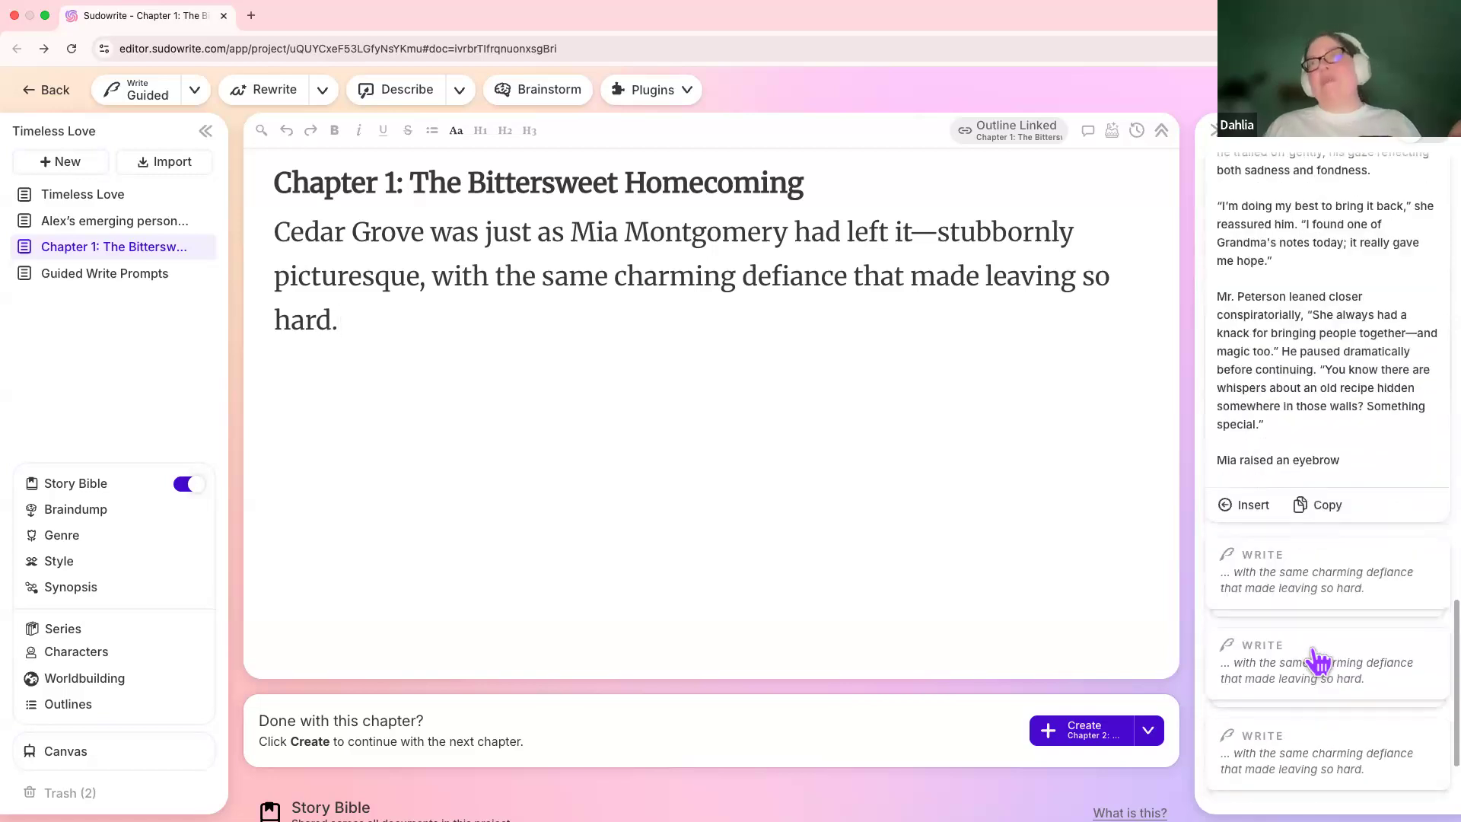
{"action": "scroll", "coordinate": [1313, 653], "scroll_direction": "up", "scroll_amount": 6}
{"action": "scroll", "coordinate": [1314, 654], "scroll_direction": "up", "scroll_amount": 15}
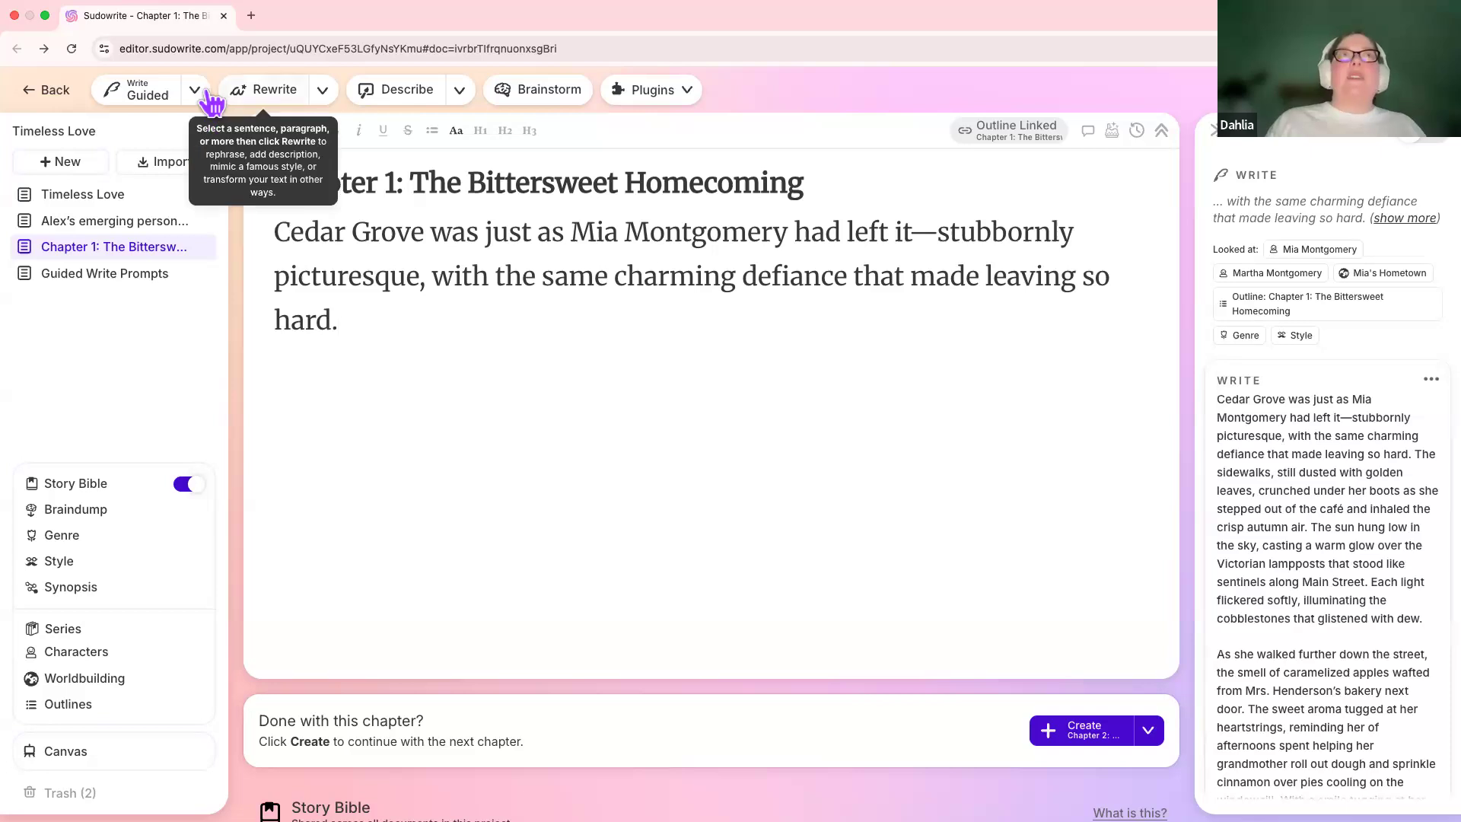
Append "[avoid prose. output a numbered list]" to the five-suggestions Guided prompt and generate a new card
{"action": "left_click", "coordinate": [148, 92]}
{"action": "left_click", "coordinate": [259, 236]}
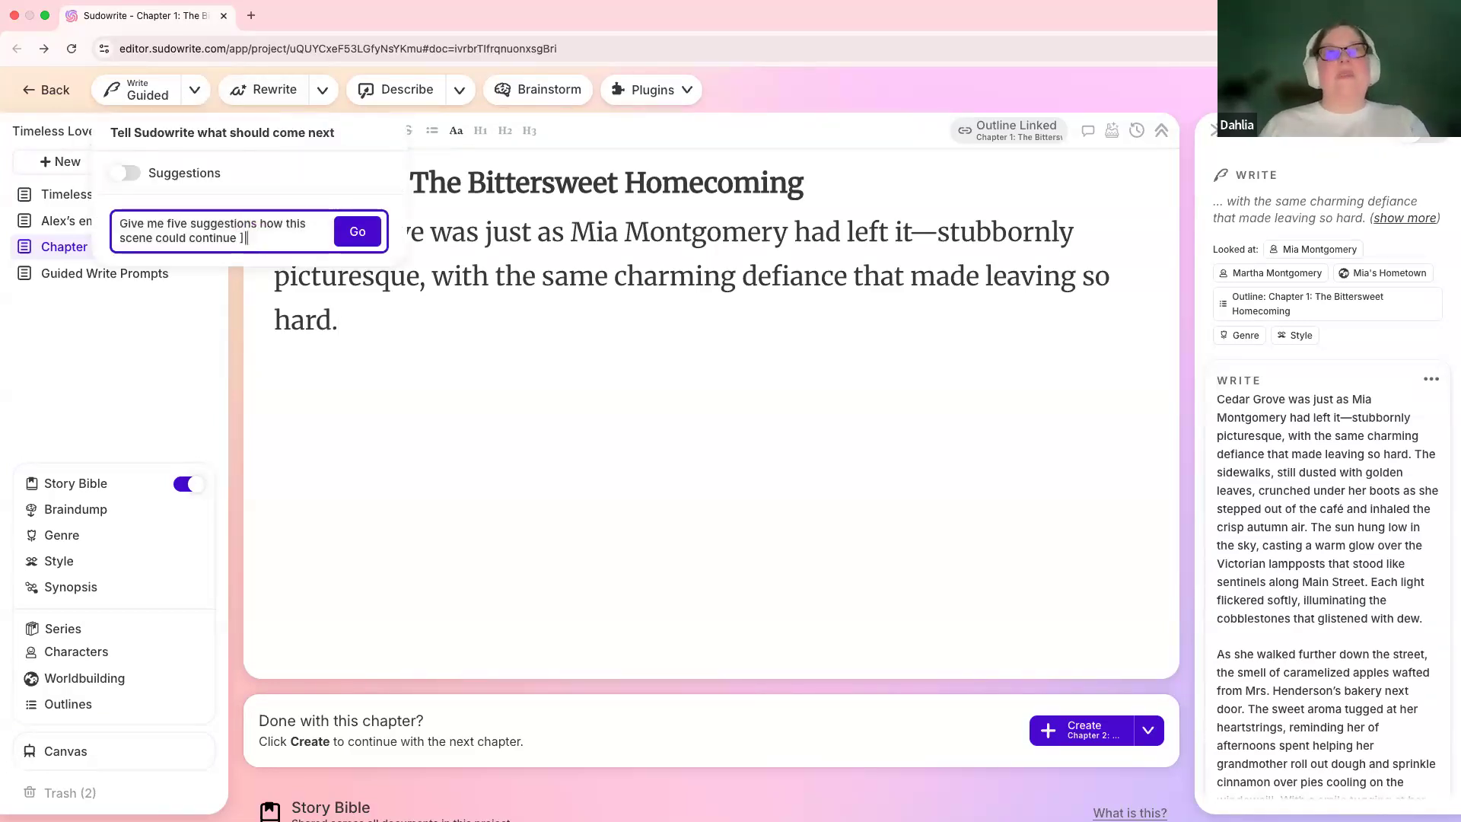
{"action": "type", "text": "[]"}
{"action": "type", "text": "avoid prise"}
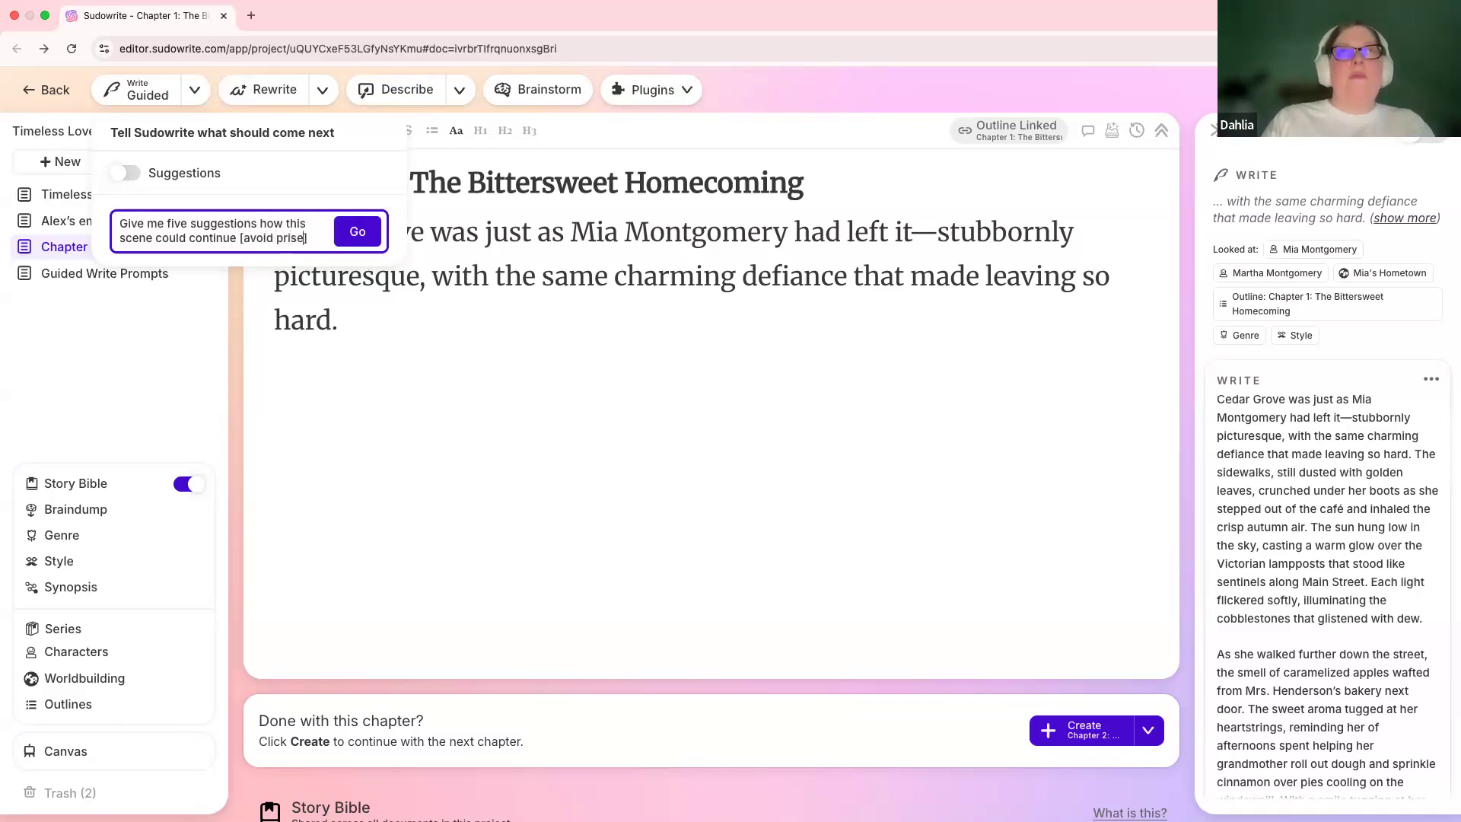
{"action": "key", "text": "BackSpace"}
{"action": "type", "text": "ose. o"}
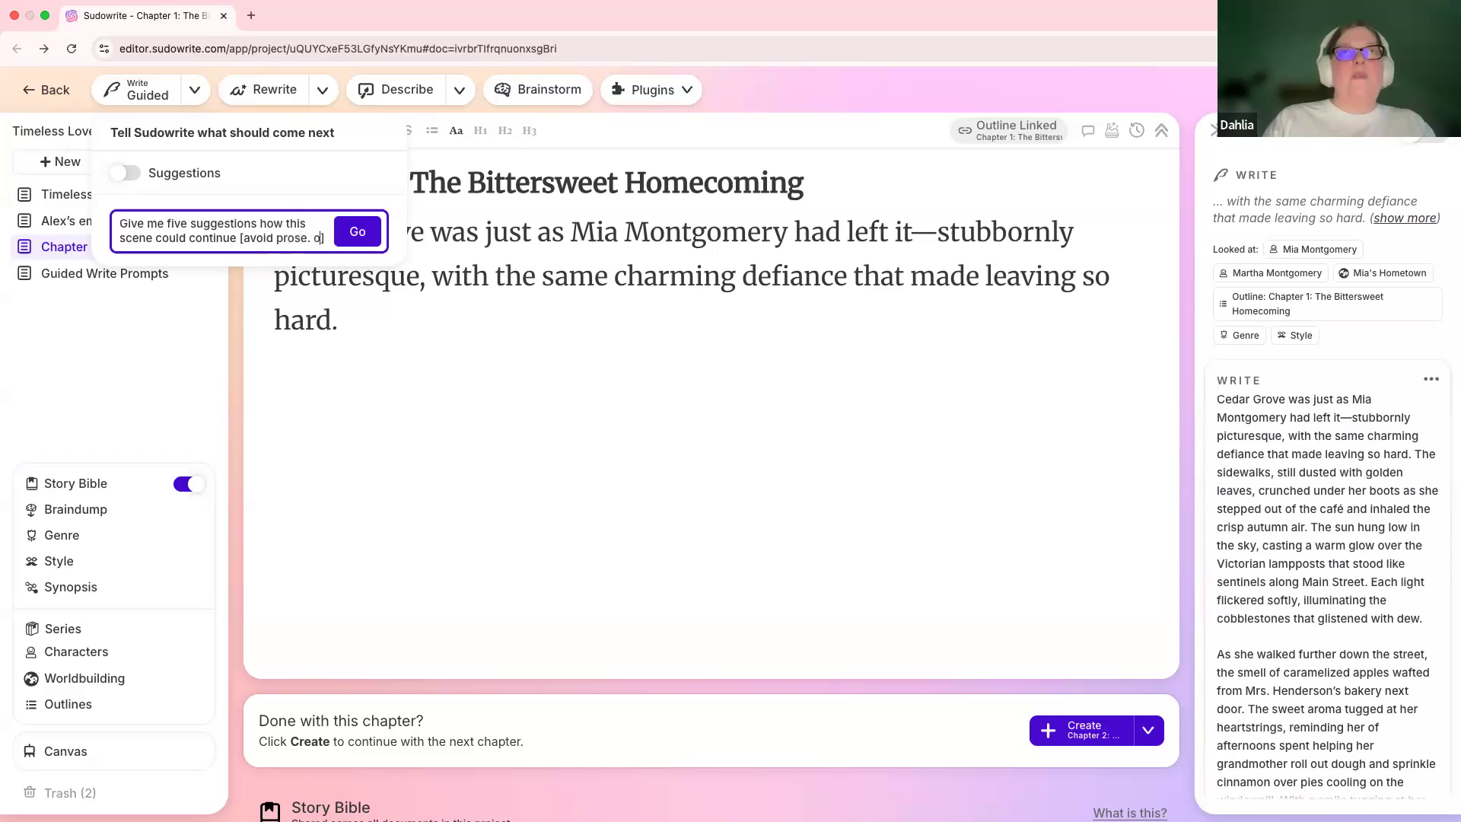
{"action": "type", "text": "utout"}
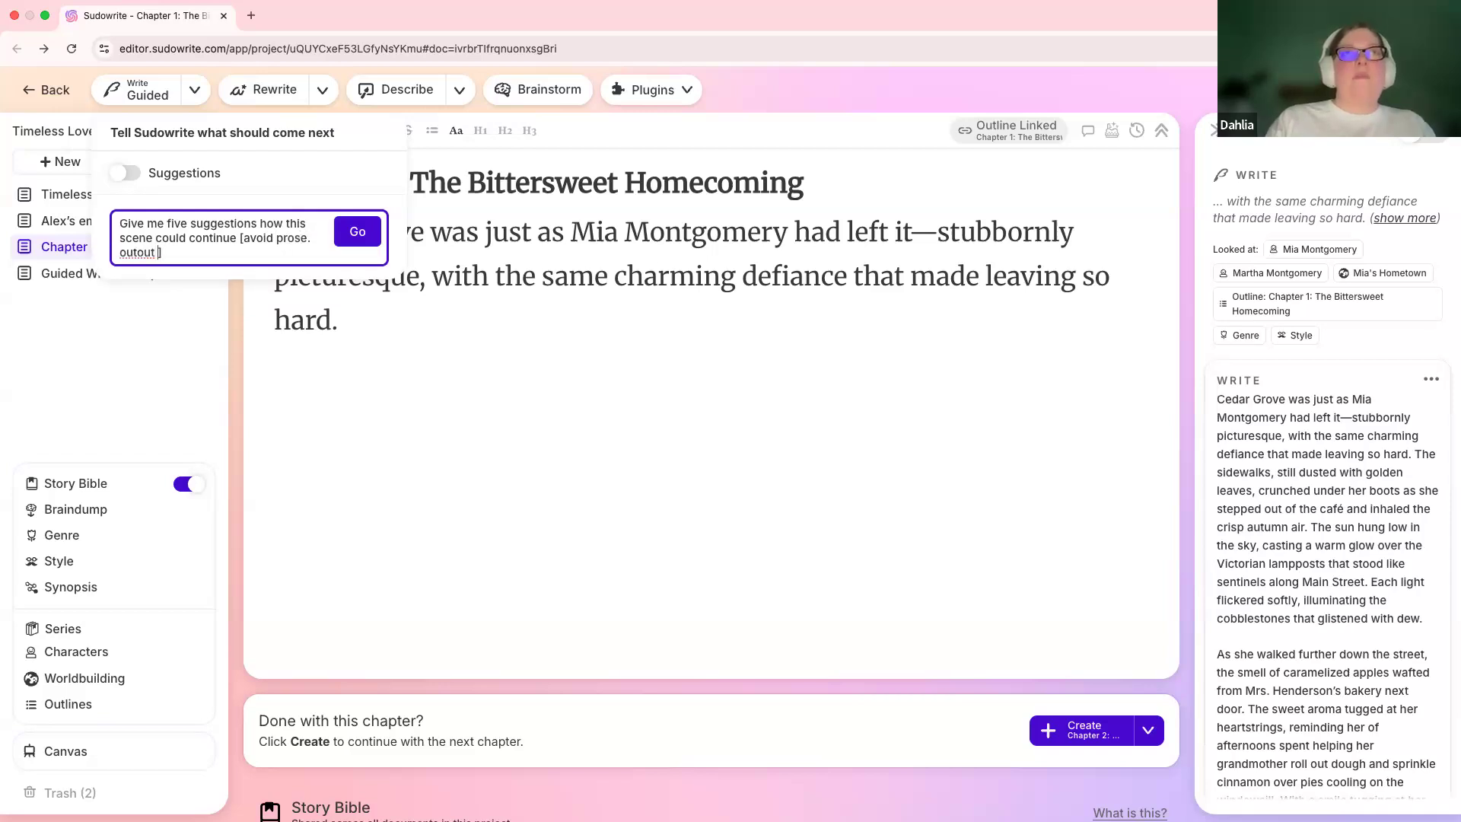
{"action": "key", "text": "BackSpace"}
{"action": "key", "text": "BackSpace"}
{"action": "key", "text": "BackSpace"}
{"action": "key", "text": "BackSpace"}
{"action": "type", "text": "pu"}
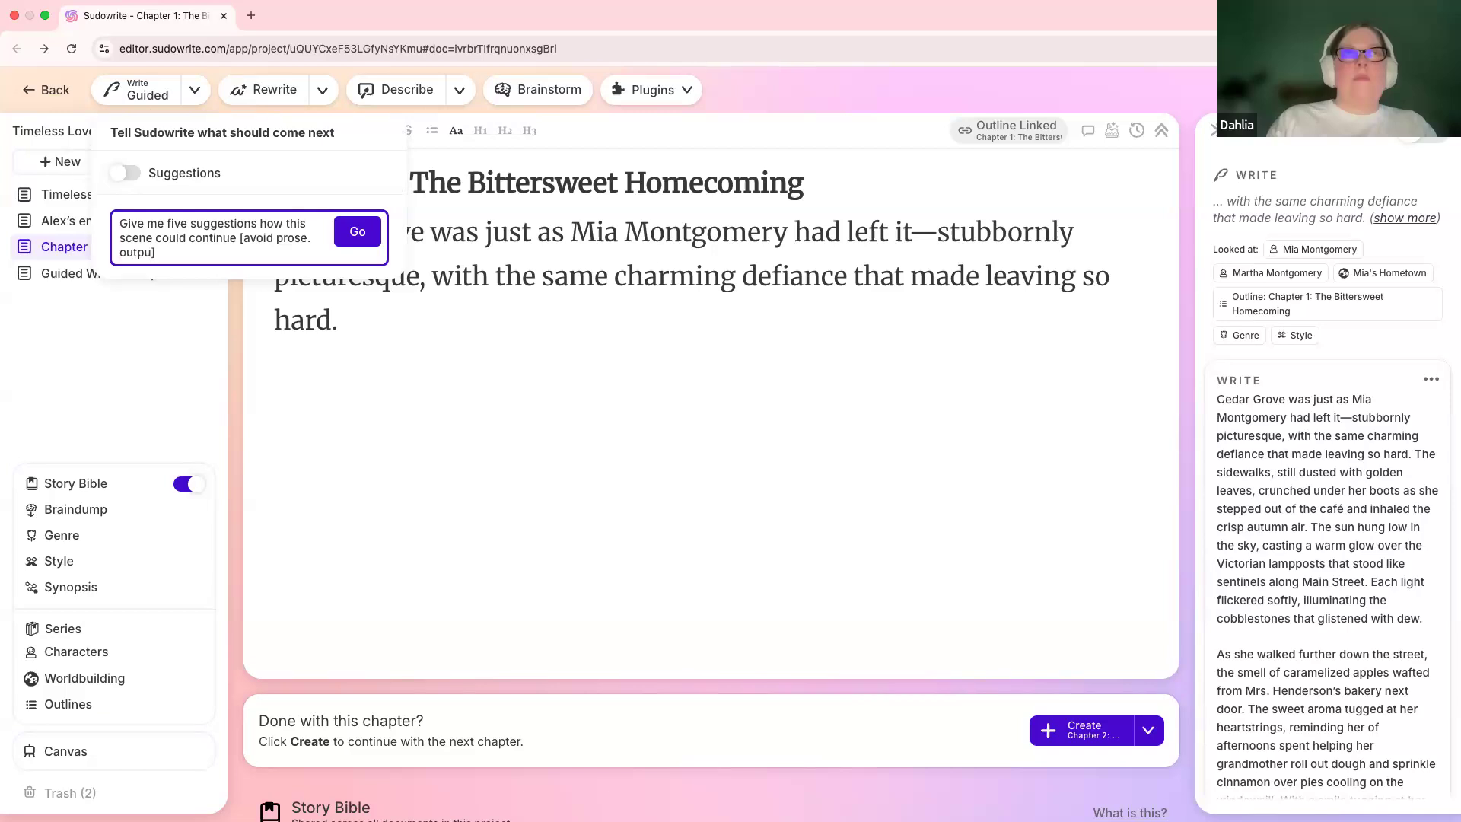
{"action": "type", "text": "t a numbered lust"}
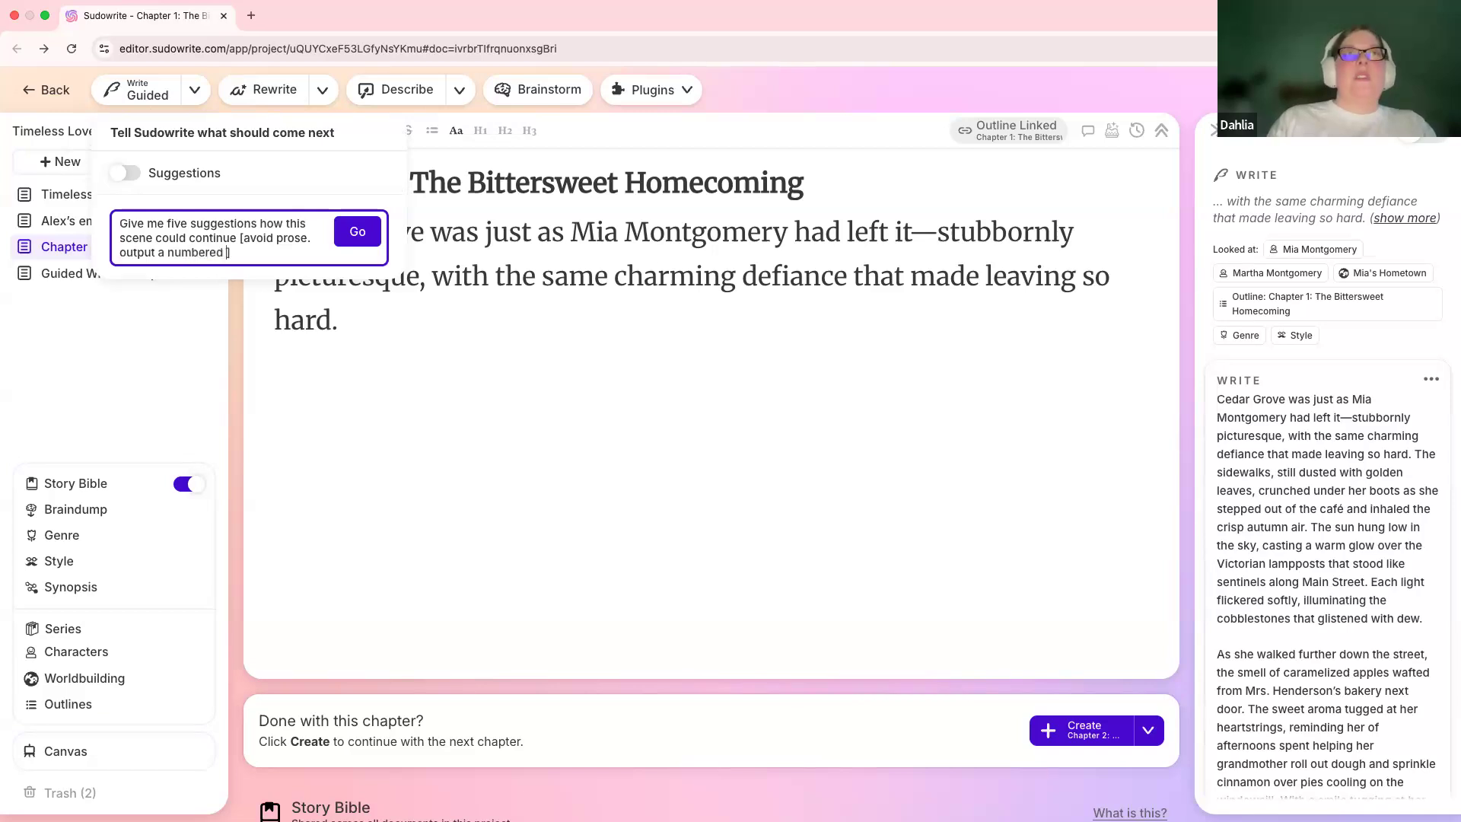
{"action": "key", "text": "BackSpace"}
{"action": "key", "text": "BackSpace"}
{"action": "key", "text": "BackSpace"}
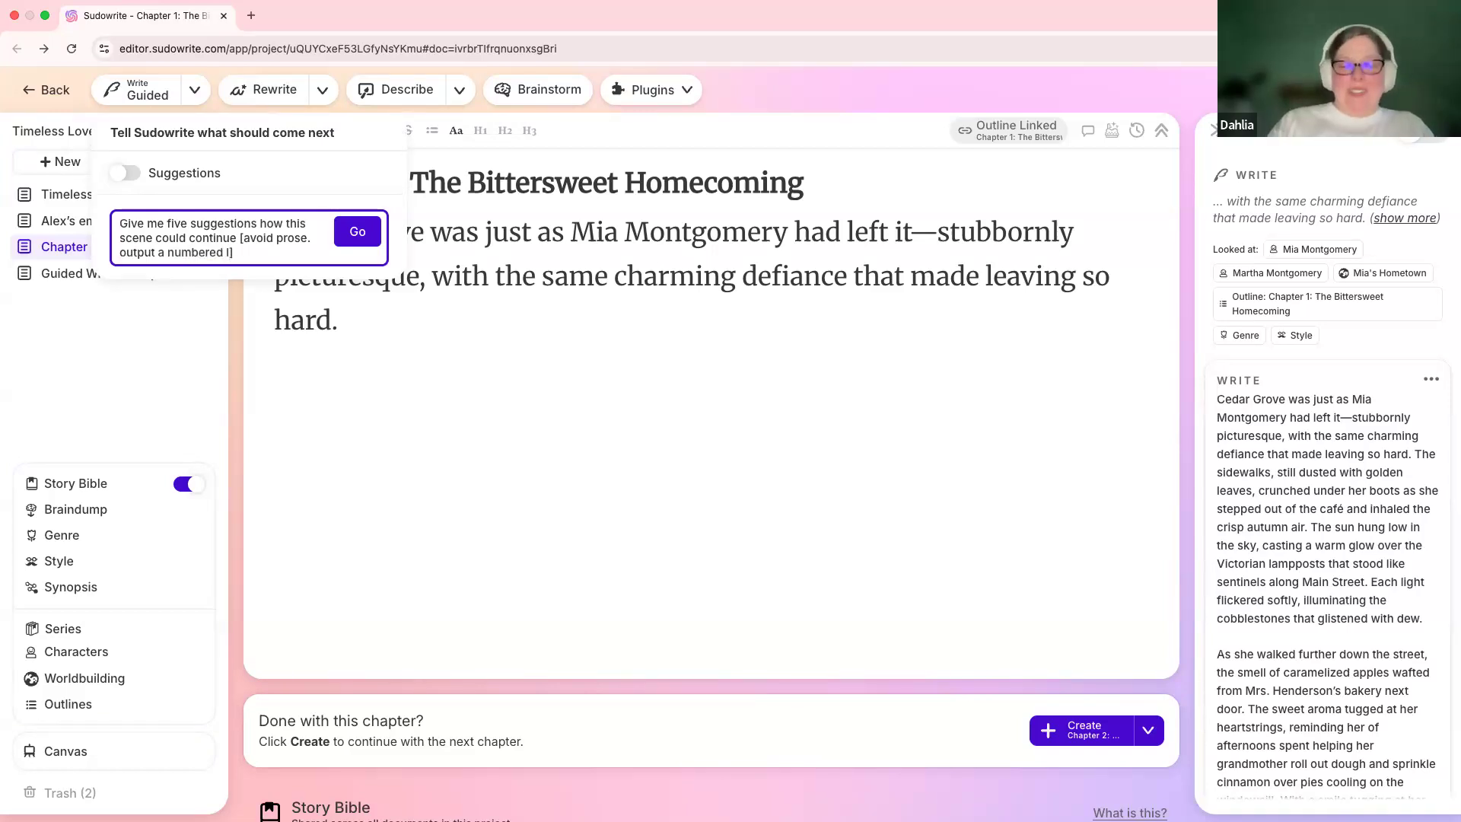
{"action": "type", "text": "ist"}
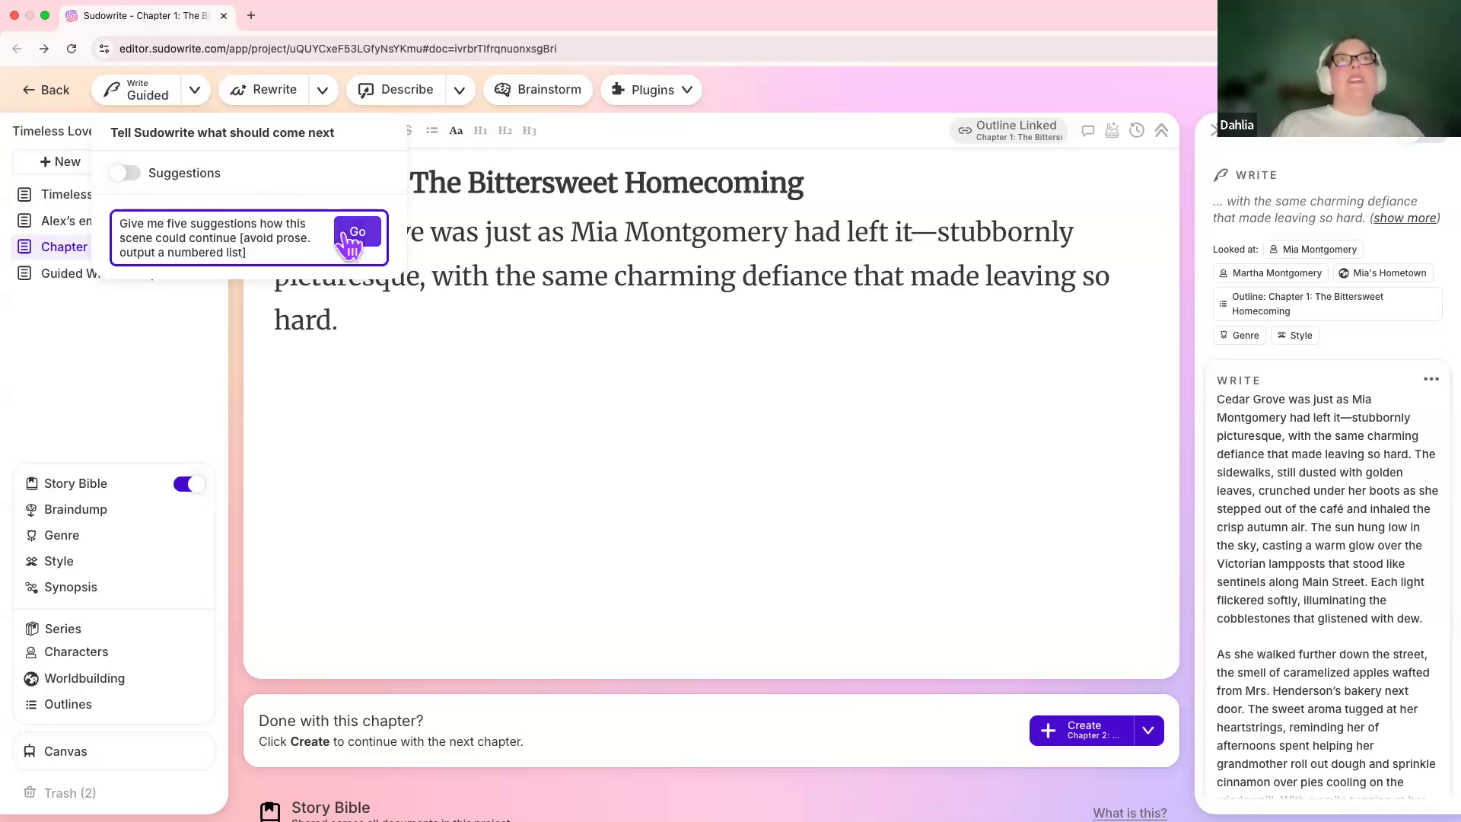
{"action": "left_click", "coordinate": [351, 240]}
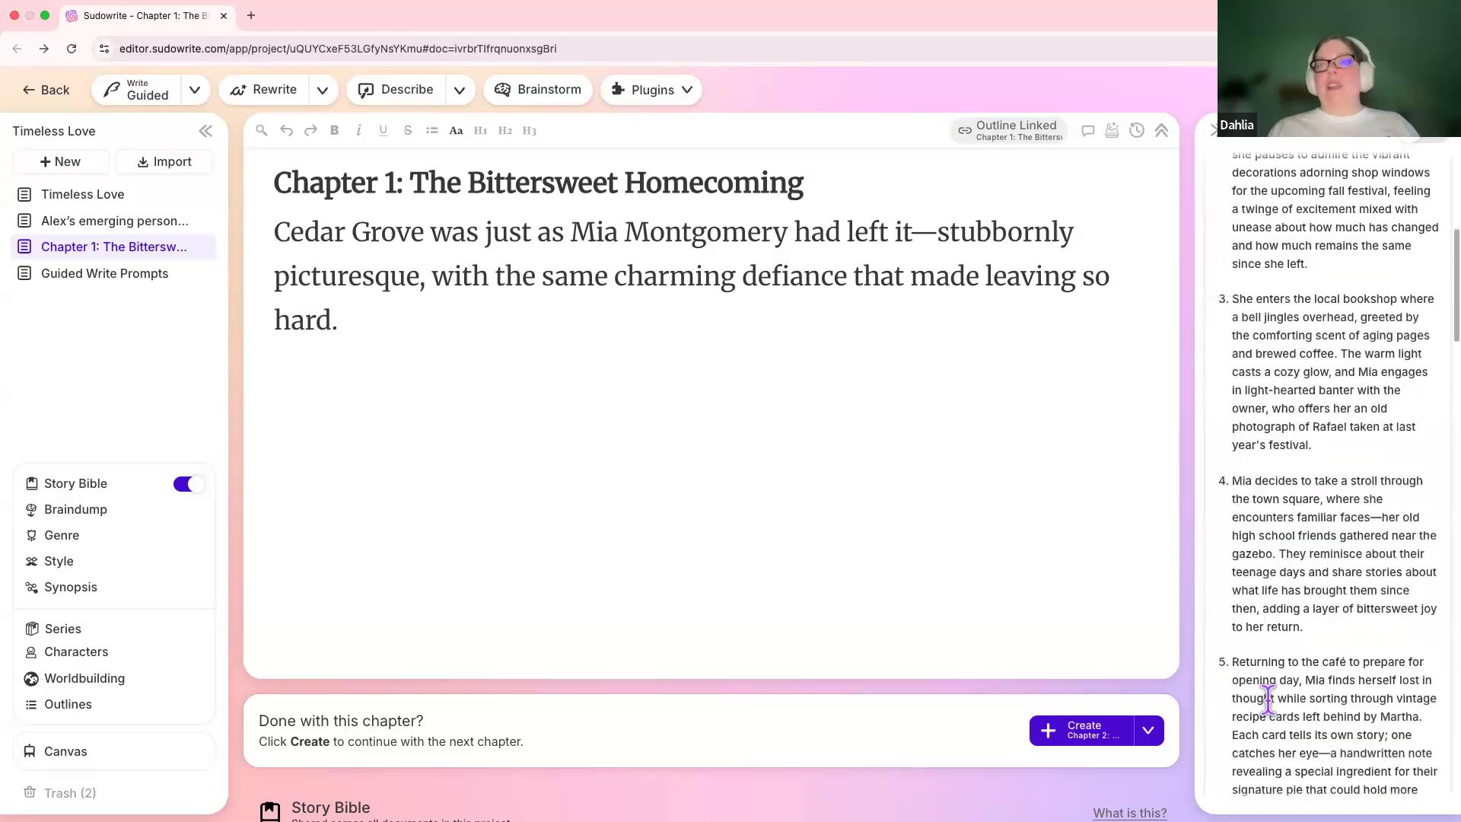
Review the five numbered scene suggestions in the new Write card, from Mia stepping outside to her returning to the café
{"action": "scroll", "coordinate": [1267, 700], "scroll_direction": "up", "scroll_amount": 10}
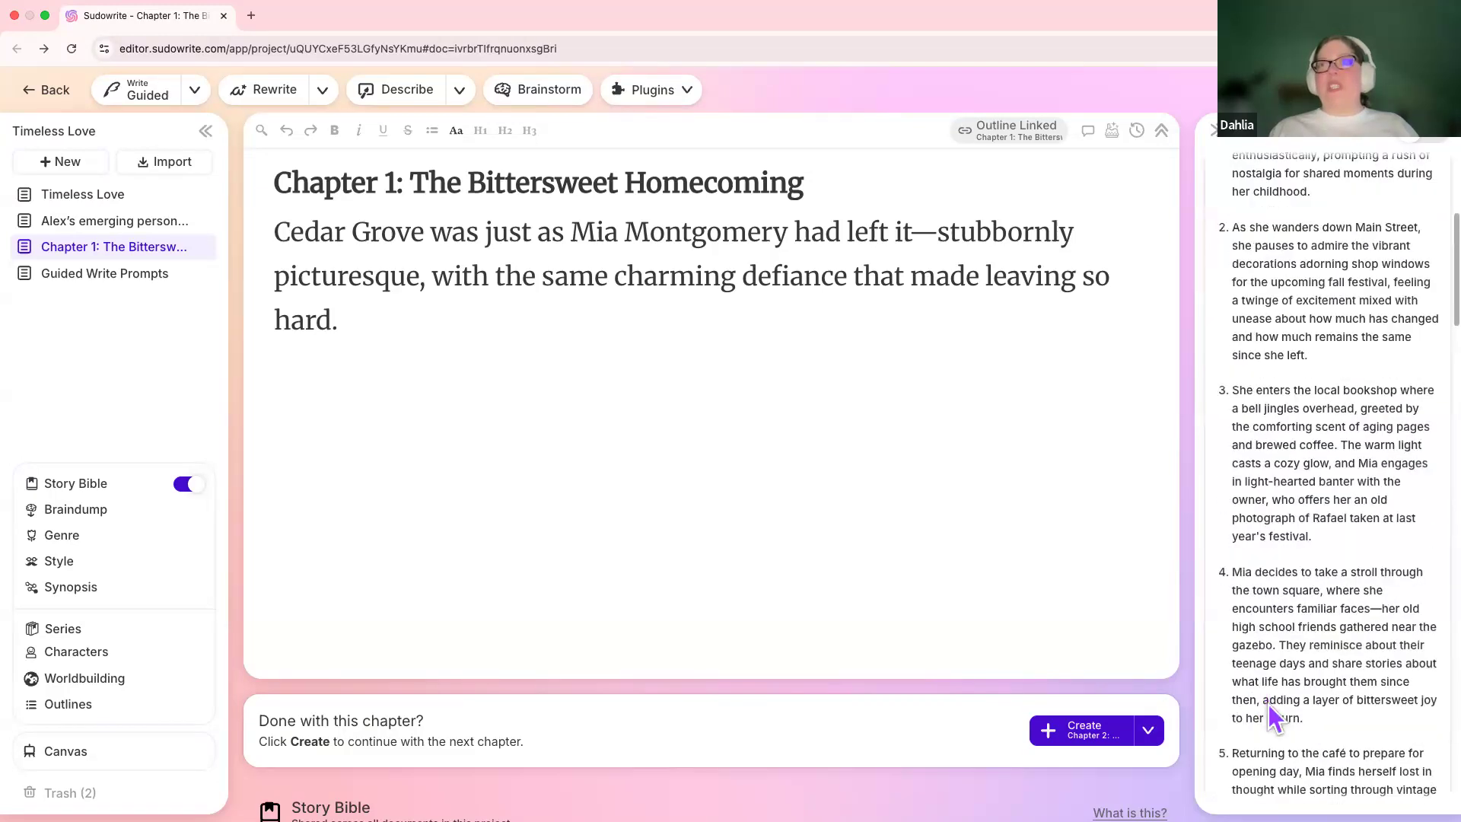
{"action": "left_click_drag", "start_coordinate": [1231, 405], "coordinate": [1356, 405]}
{"action": "left_click", "coordinate": [1305, 631]}
{"action": "scroll", "coordinate": [1304, 645], "scroll_direction": "down", "scroll_amount": 3}
{"action": "left_click_drag", "start_coordinate": [1331, 479], "coordinate": [1222, 268]}
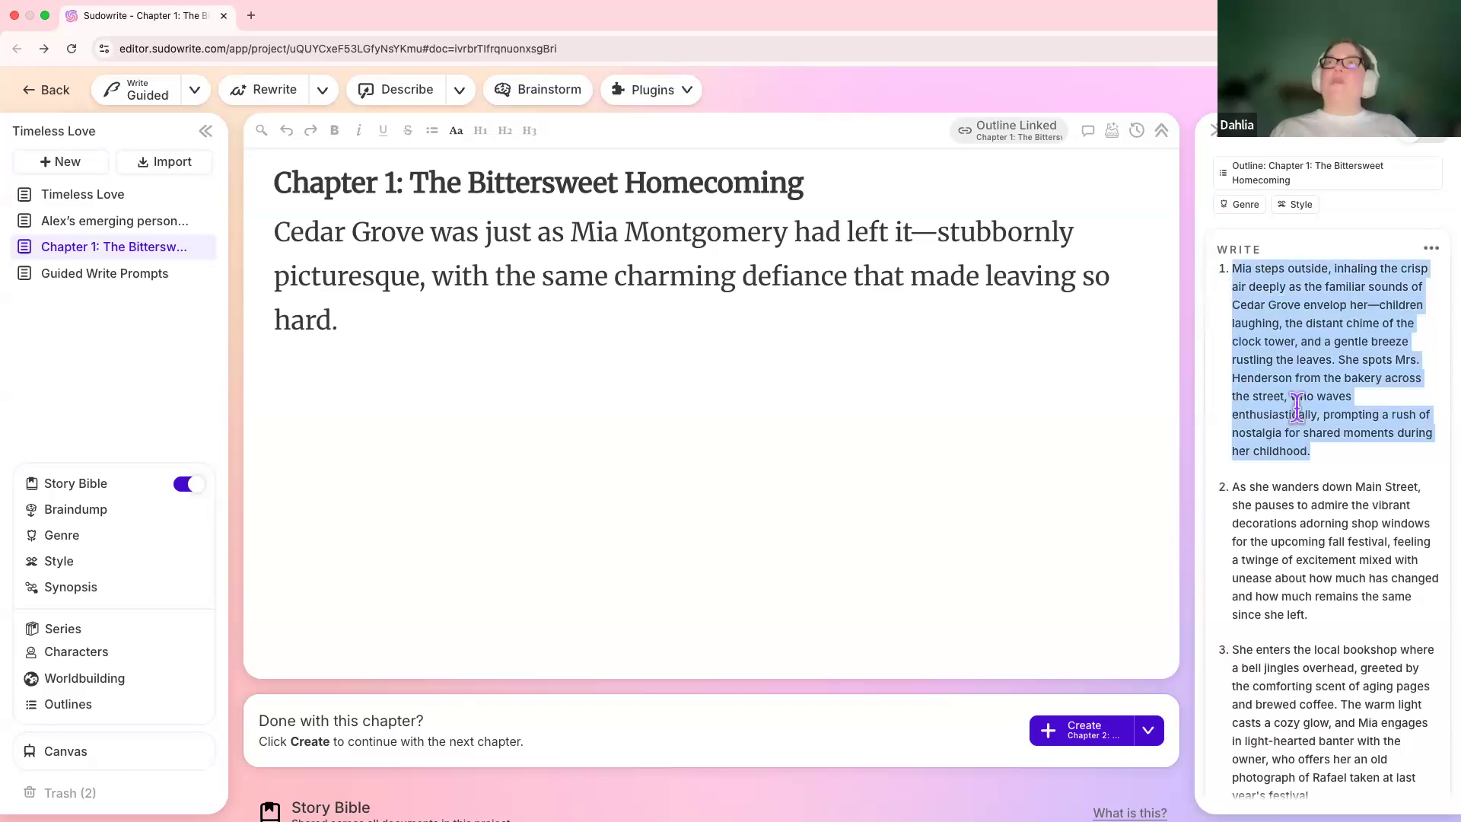
{"action": "scroll", "coordinate": [1312, 726], "scroll_direction": "down", "scroll_amount": 1}
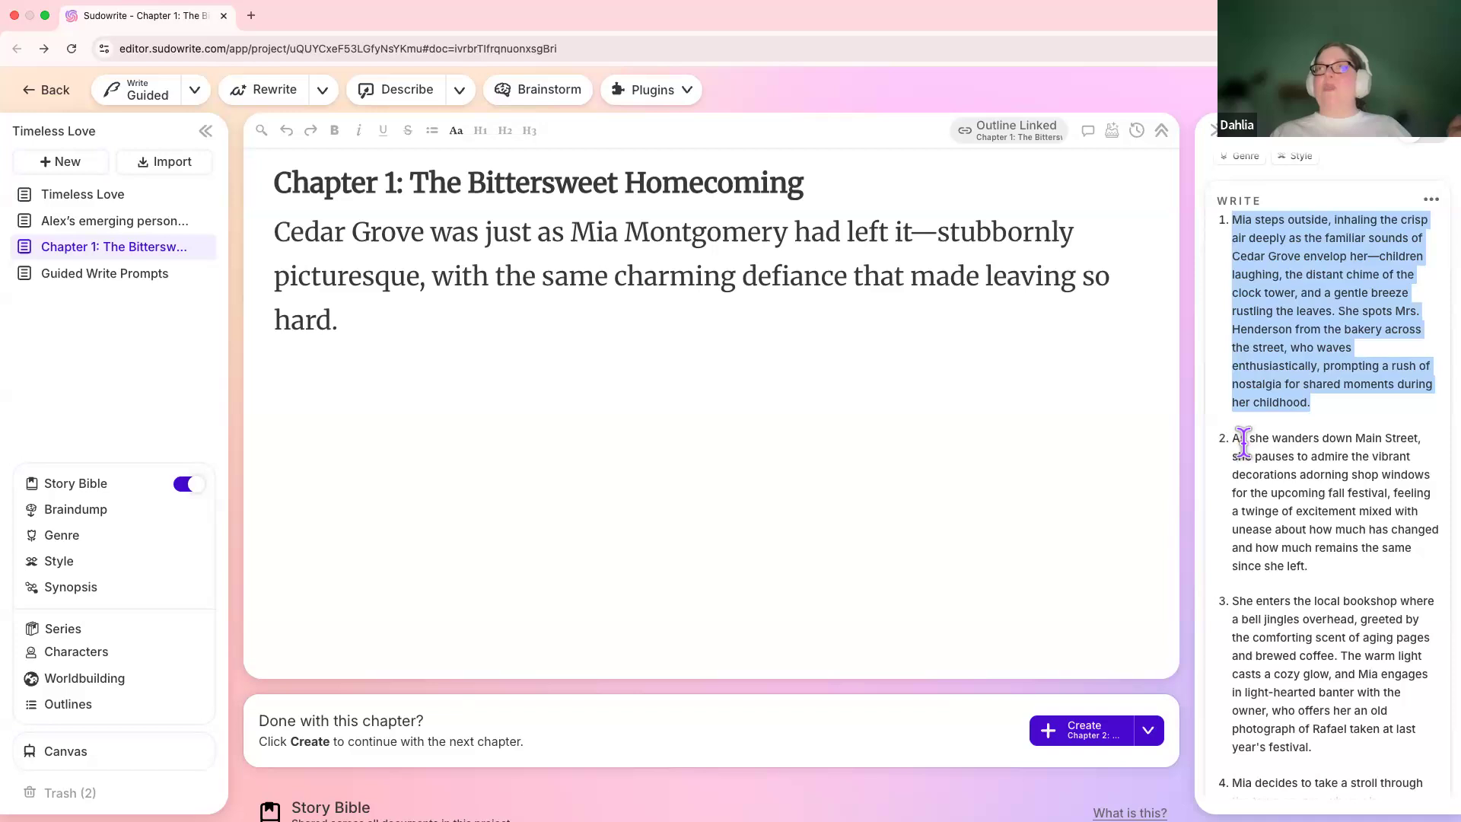
{"action": "left_click", "coordinate": [1244, 537]}
{"action": "scroll", "coordinate": [1263, 636], "scroll_direction": "down", "scroll_amount": 3}
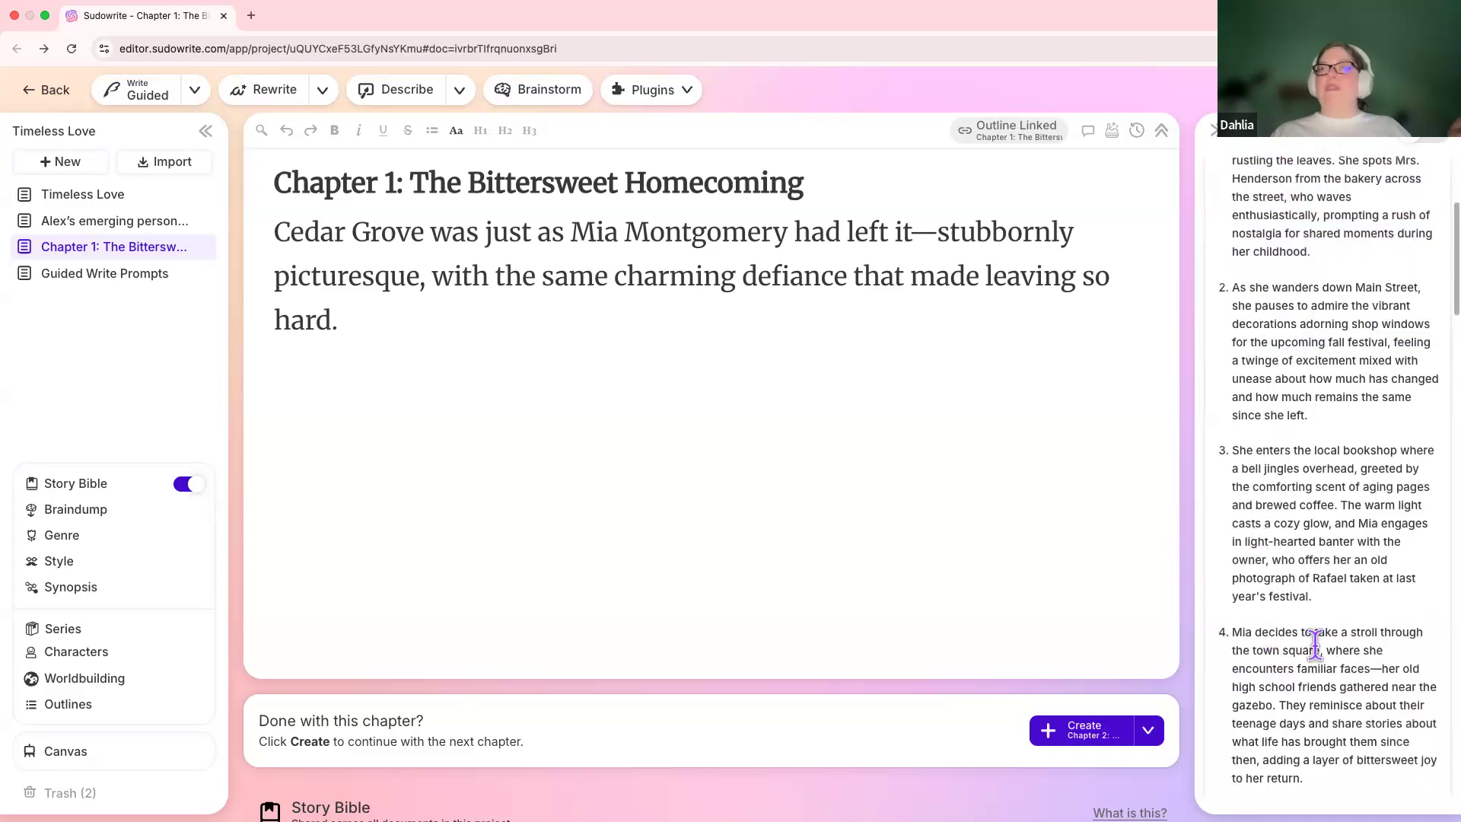
{"action": "scroll", "coordinate": [1276, 687], "scroll_direction": "down", "scroll_amount": 7}
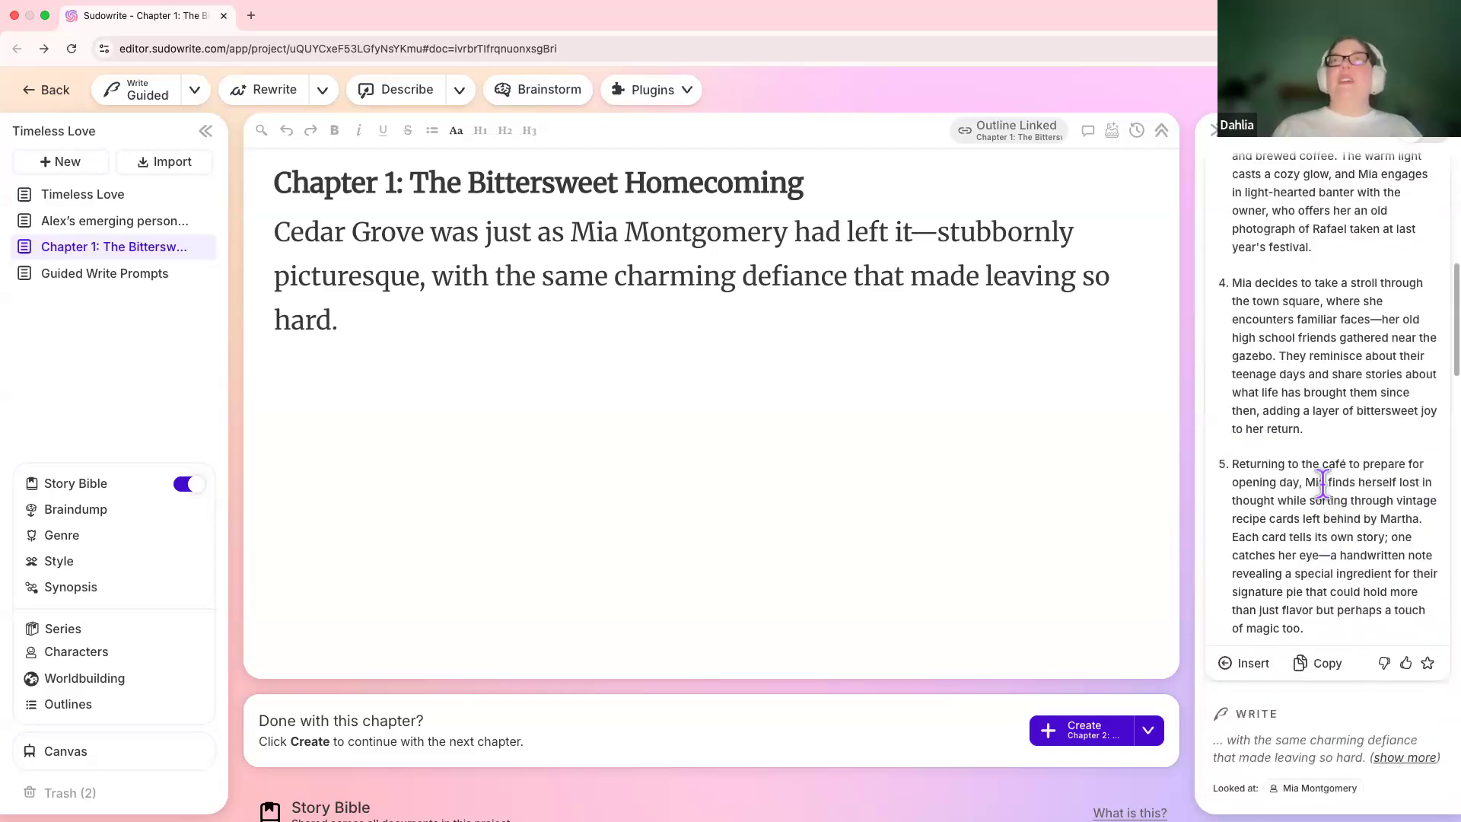
{"action": "scroll", "coordinate": [1320, 482], "scroll_direction": "up", "scroll_amount": 12}
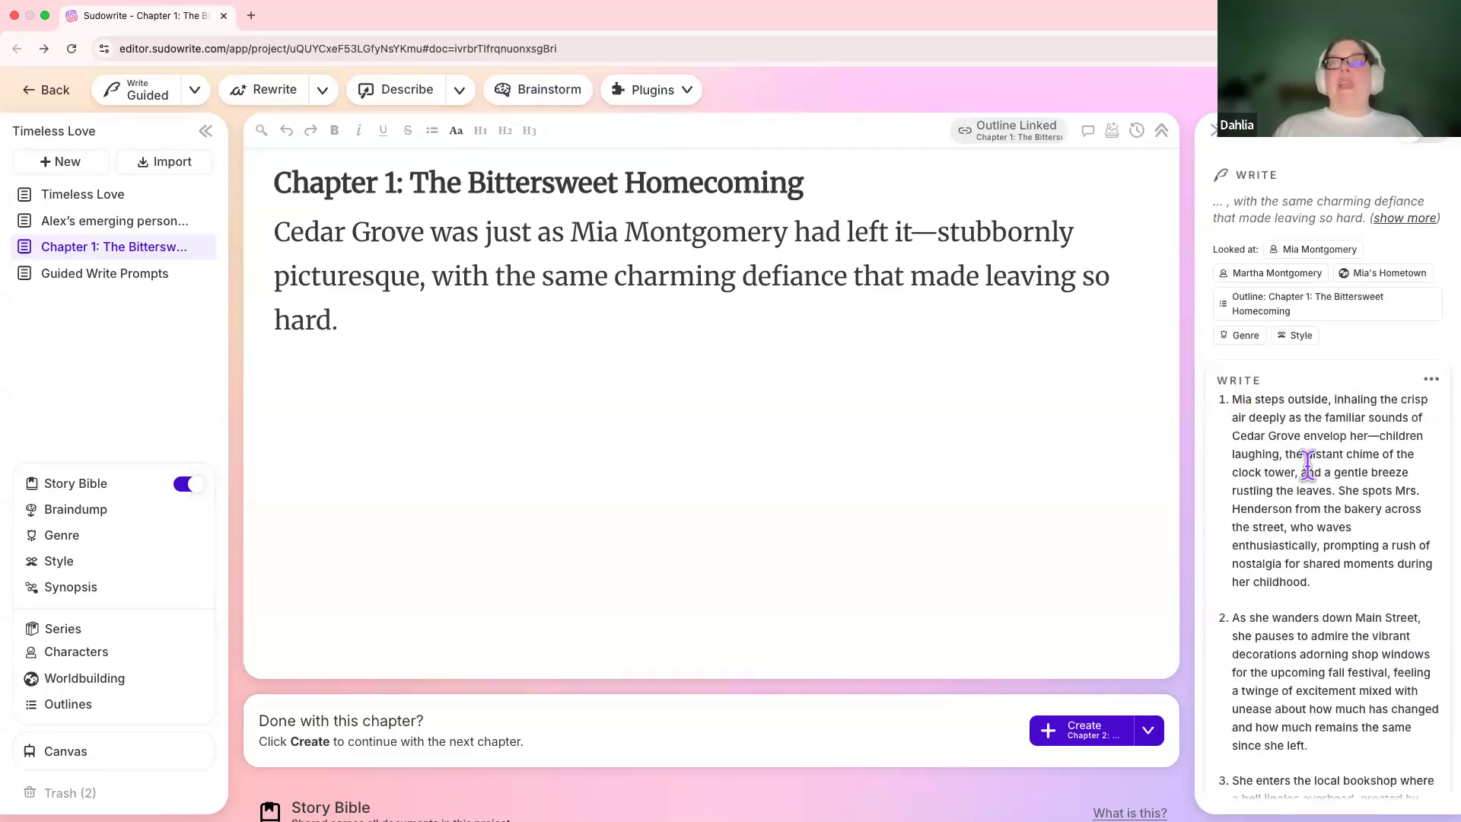
{"action": "left_click", "coordinate": [1029, 350]}
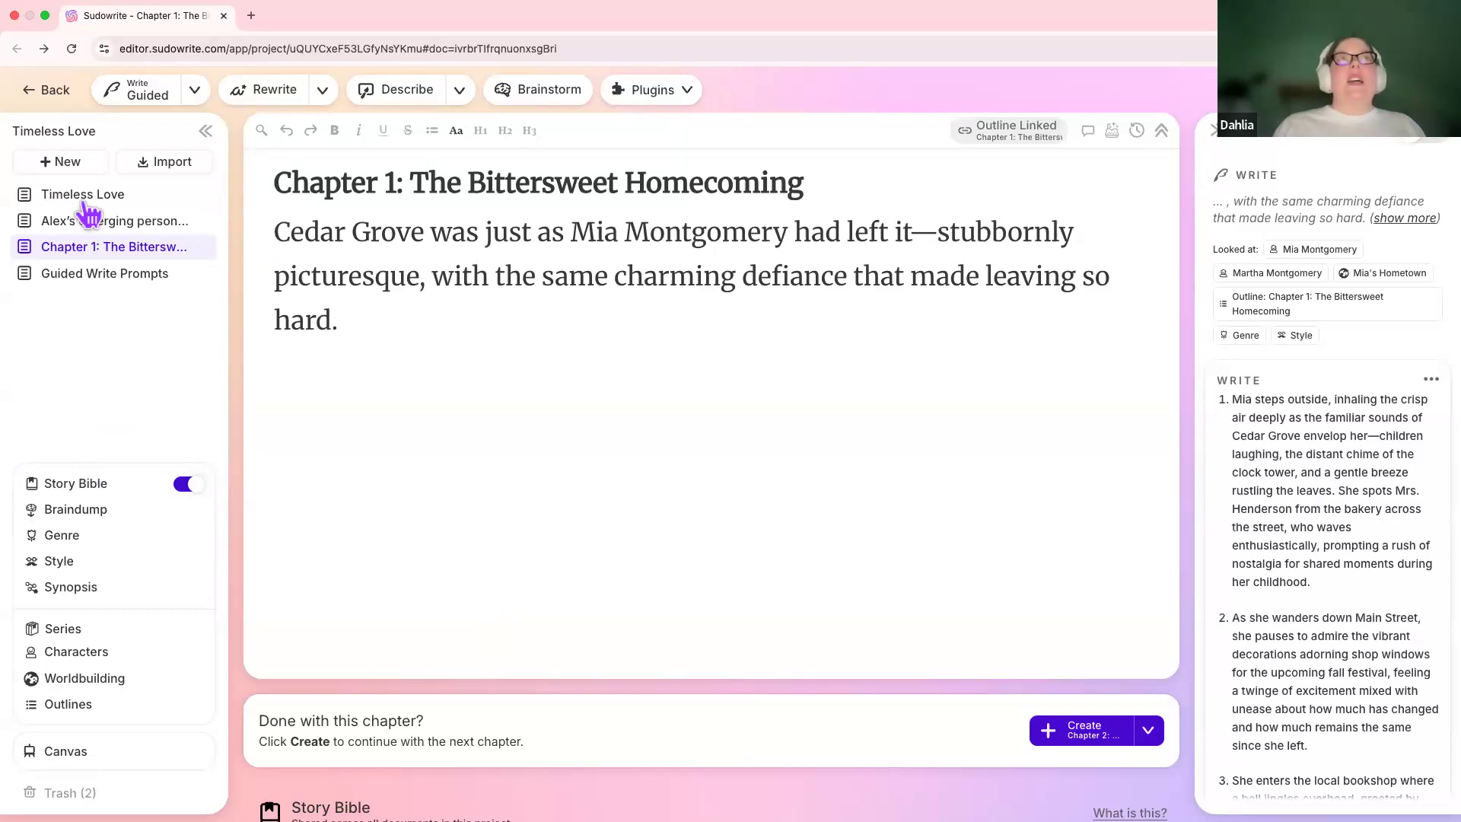
Create a new blank document in the Timeless Love project and open it
{"action": "left_click", "coordinate": [36, 169]}
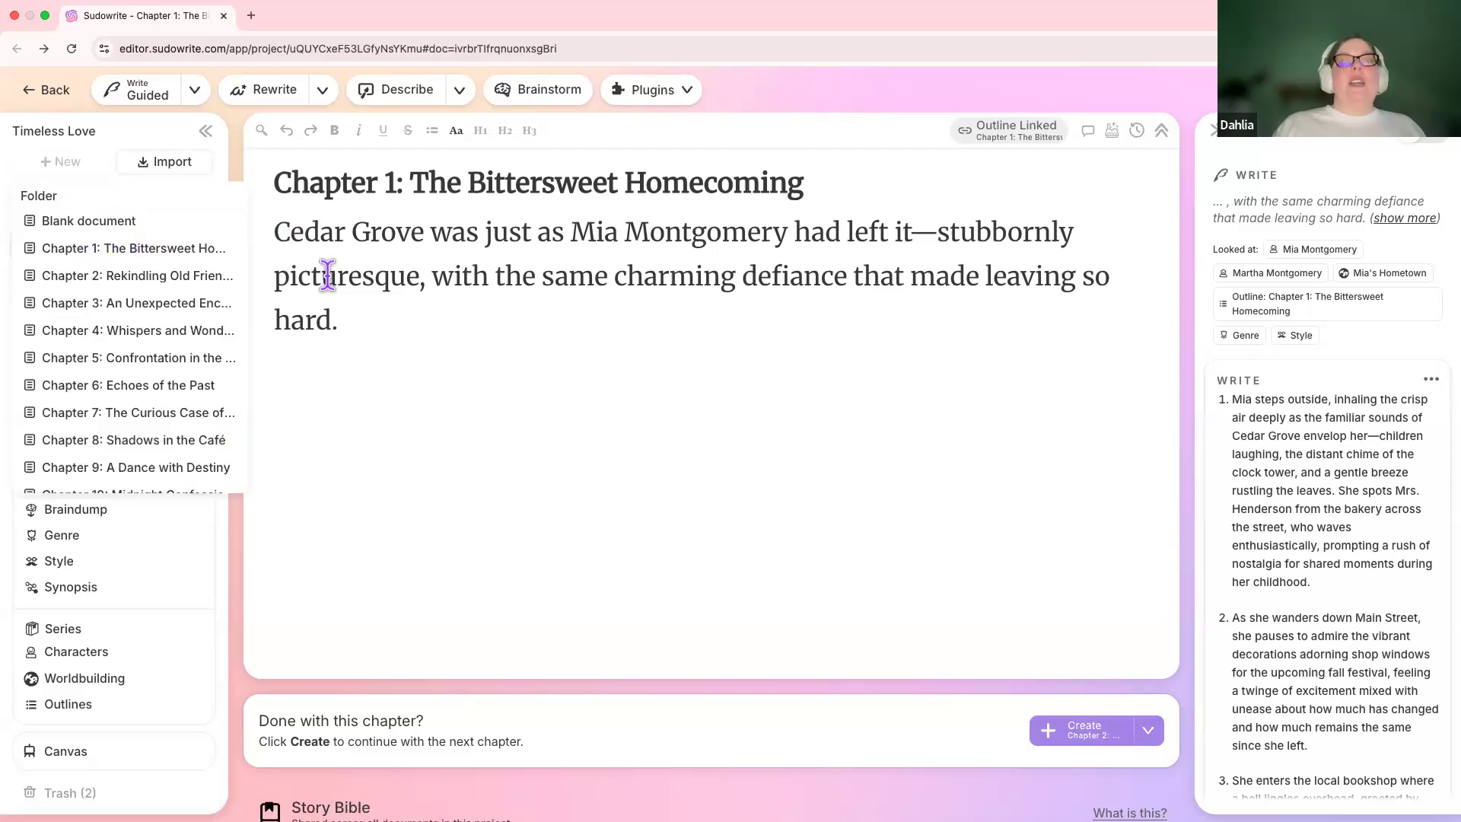
{"action": "left_click", "coordinate": [392, 222]}
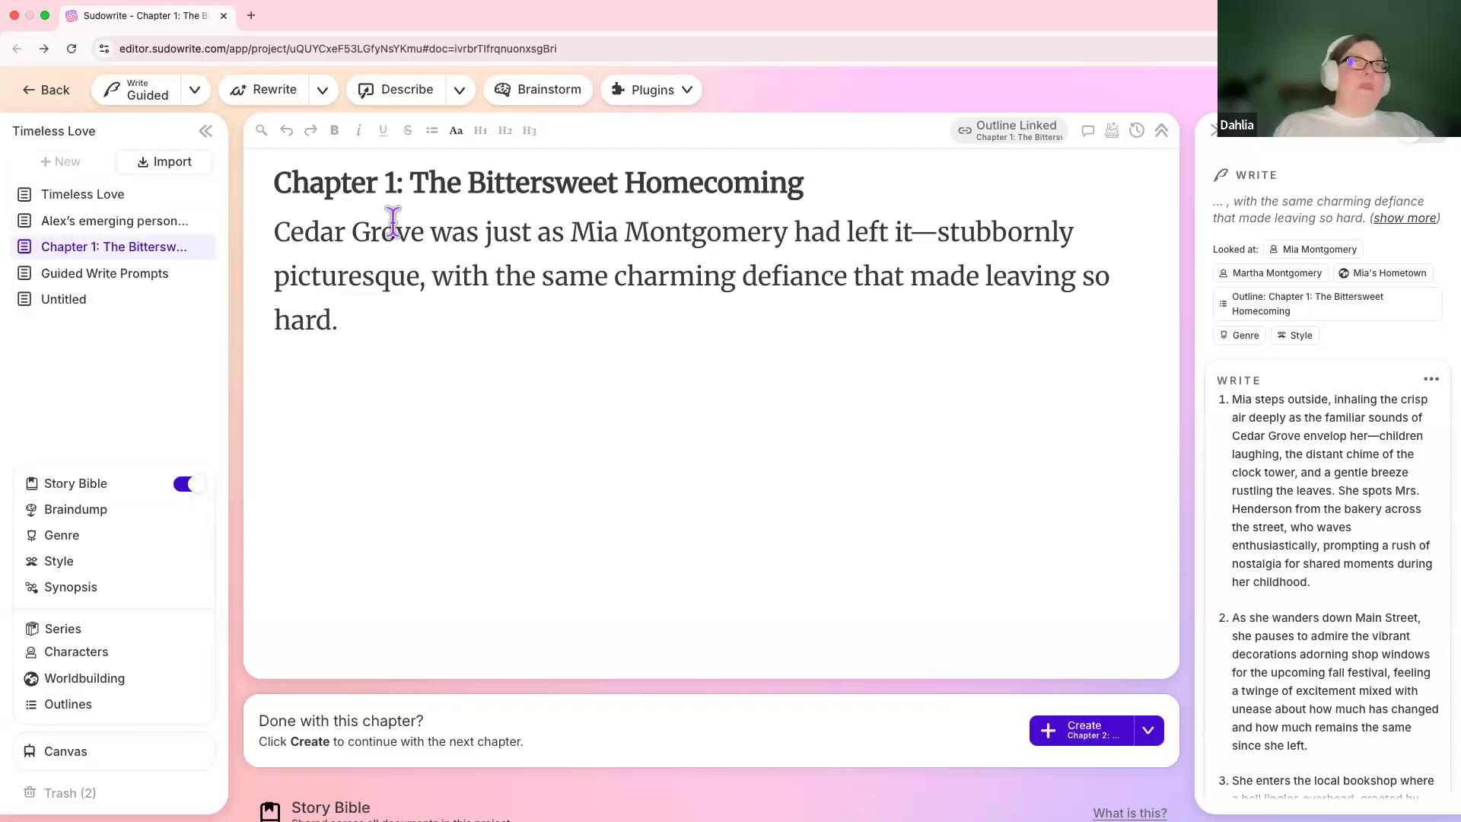
{"action": "left_click", "coordinate": [61, 305]}
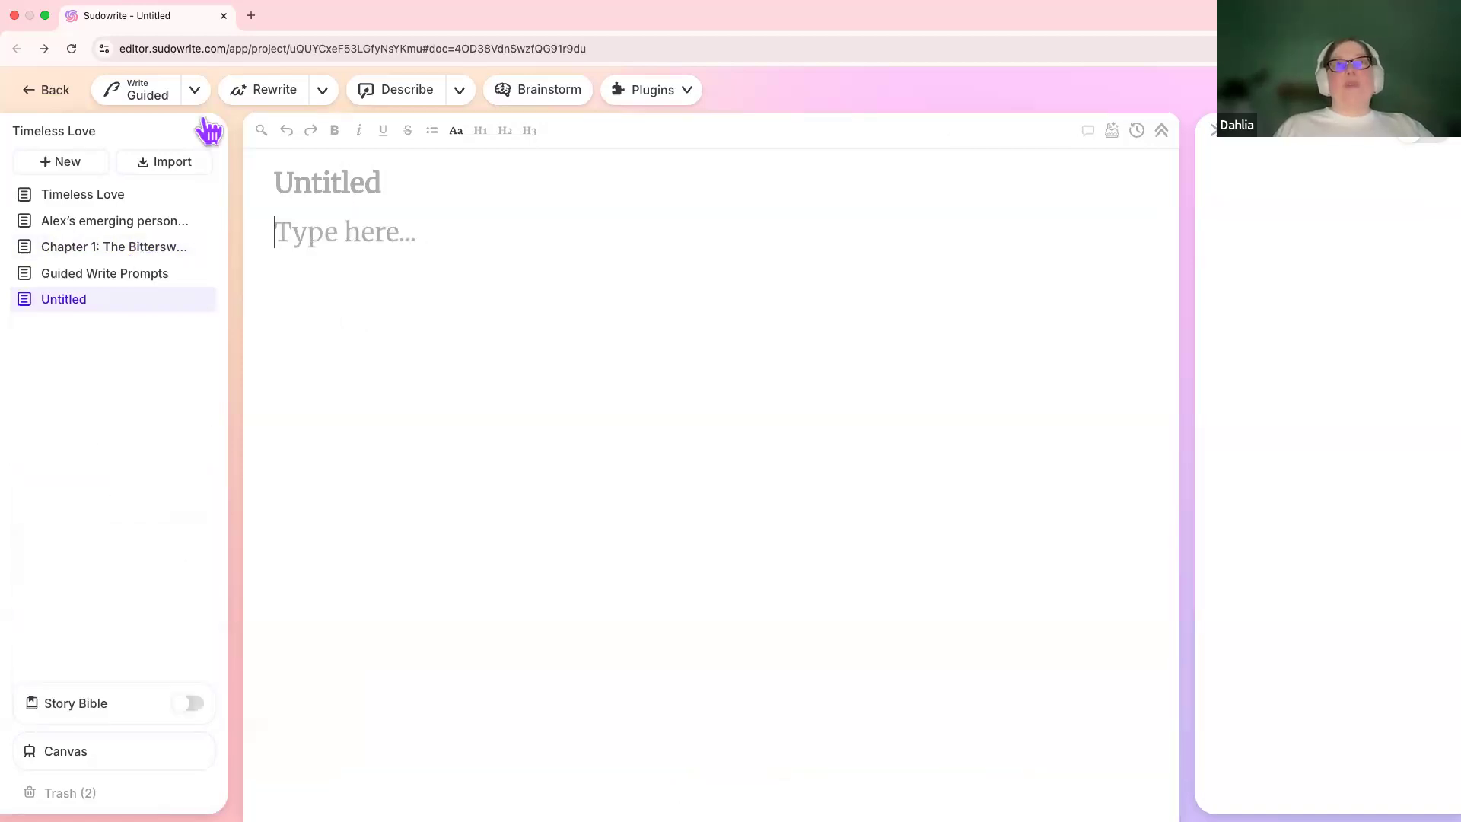
Switch Write from Guided to Auto mode for the blank document and open the Write settings
{"action": "left_click", "coordinate": [195, 90]}
{"action": "left_click", "coordinate": [171, 147]}
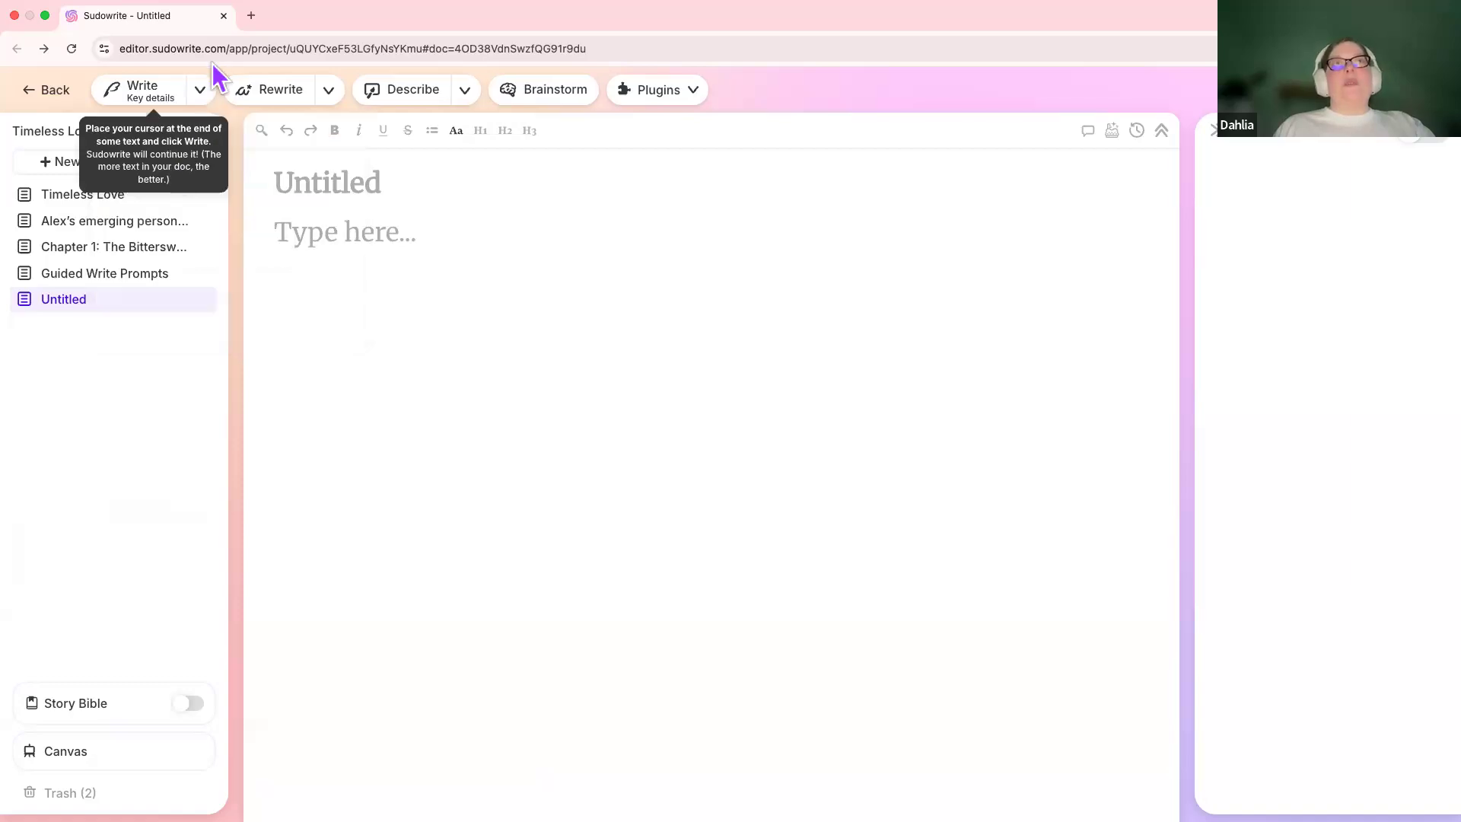
{"action": "left_click", "coordinate": [200, 89]}
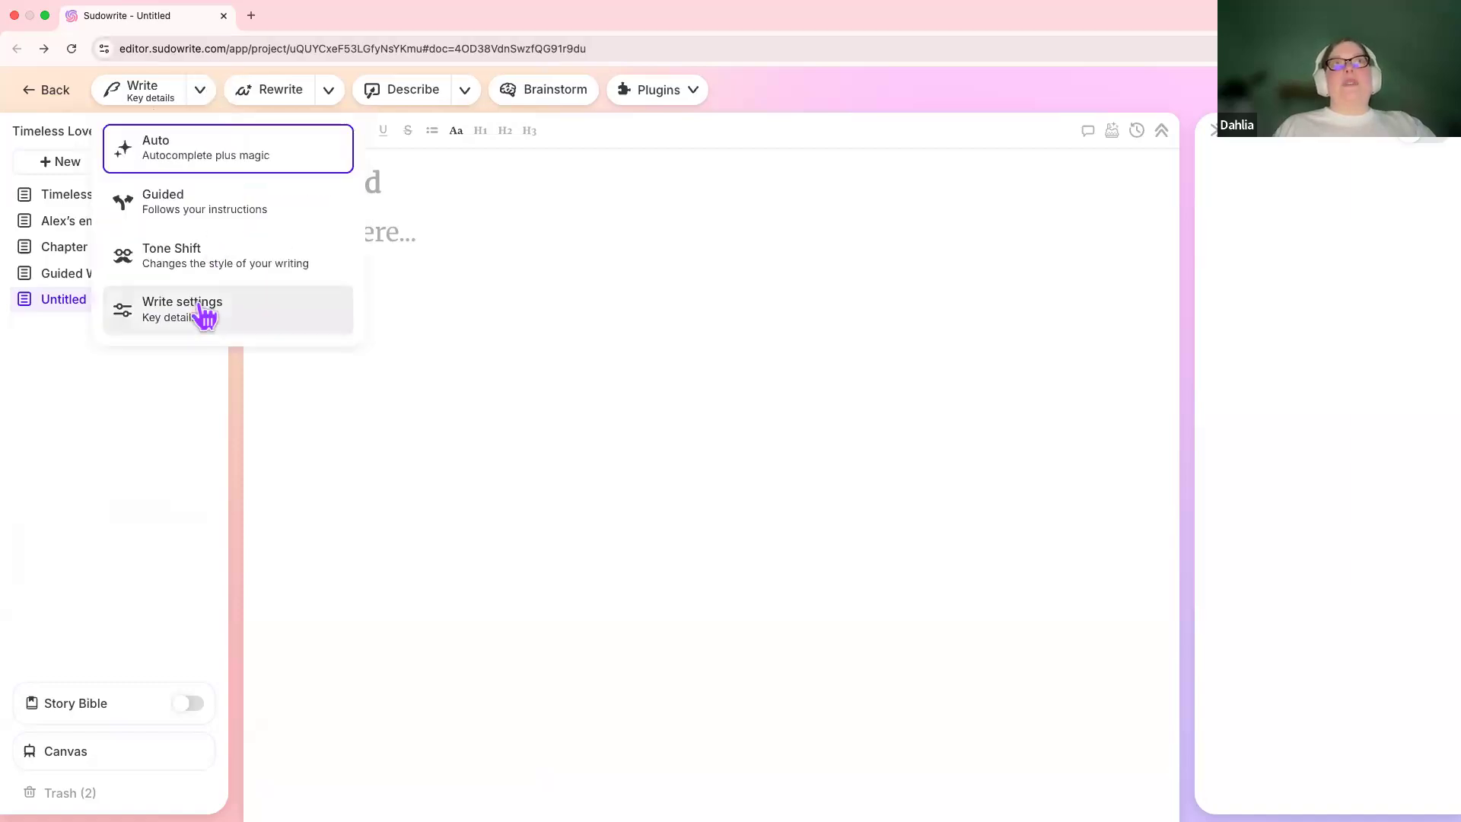
{"action": "left_click", "coordinate": [255, 311]}
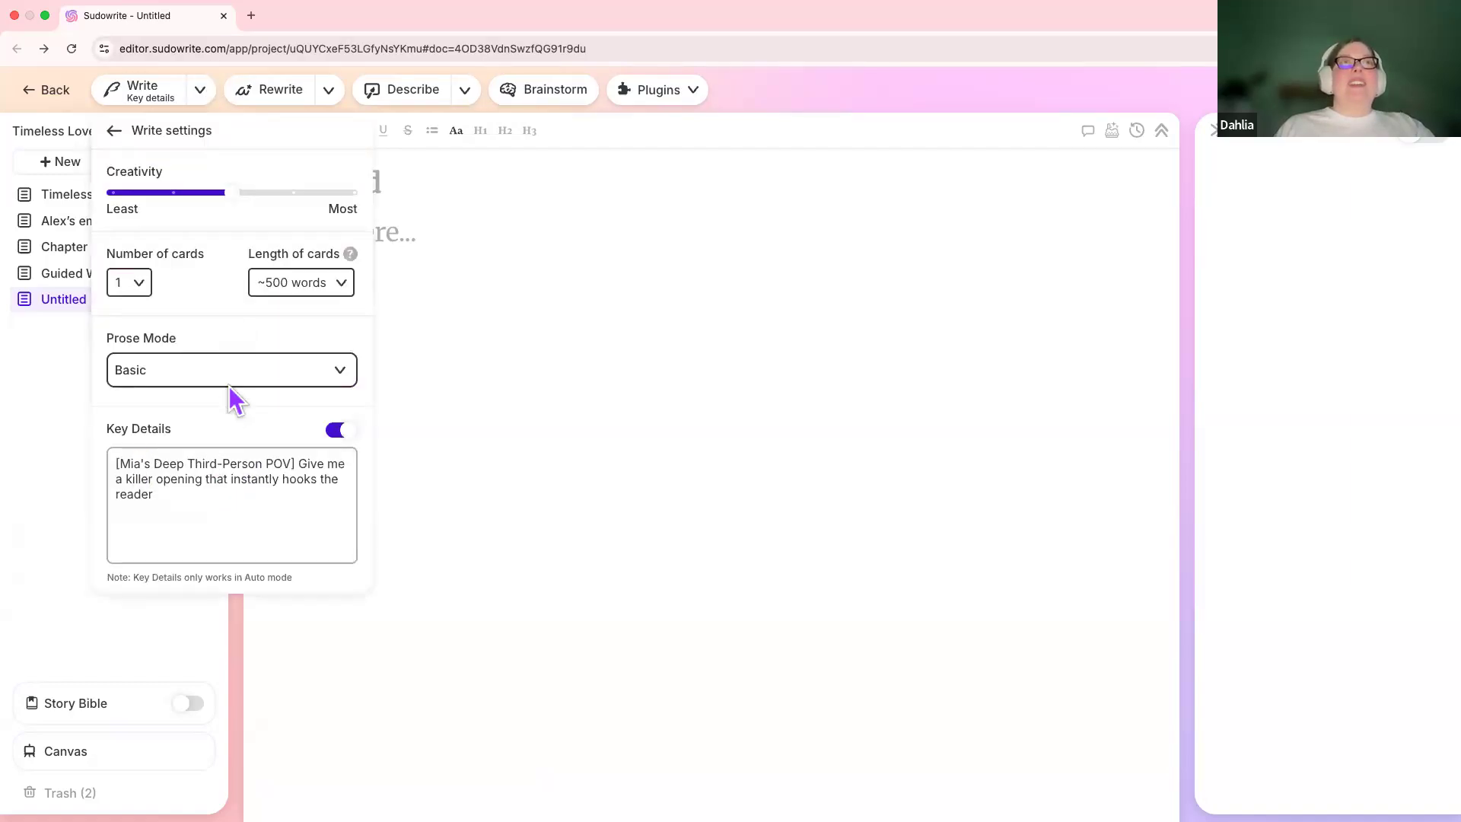
Change the Prose Mode for Write from Basic to Muse, keeping the existing Key Details
{"action": "left_click", "coordinate": [207, 386]}
{"action": "left_click", "coordinate": [497, 171]}
{"action": "left_click", "coordinate": [817, 295]}
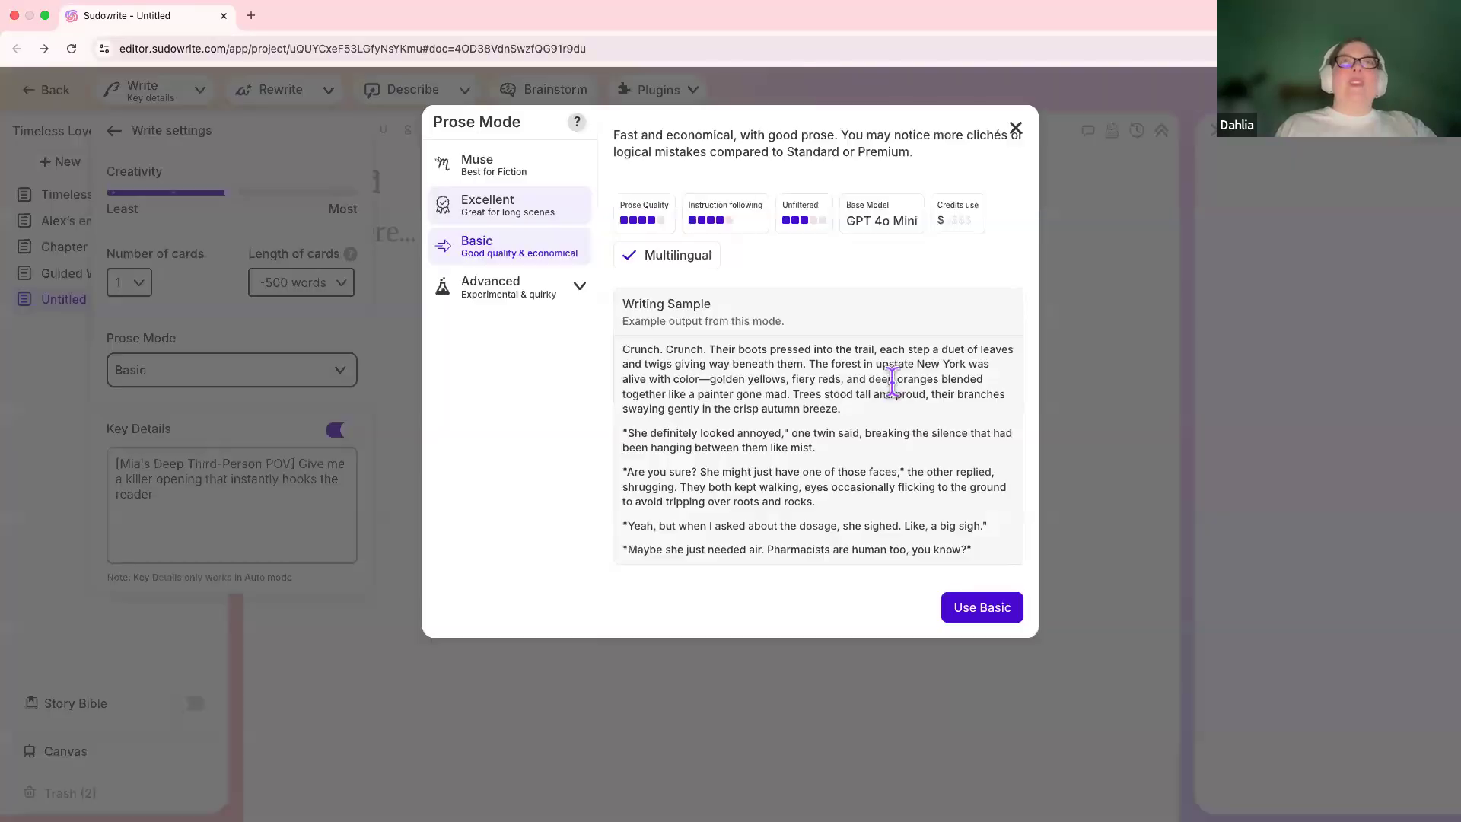
{"action": "left_click", "coordinate": [240, 504]}
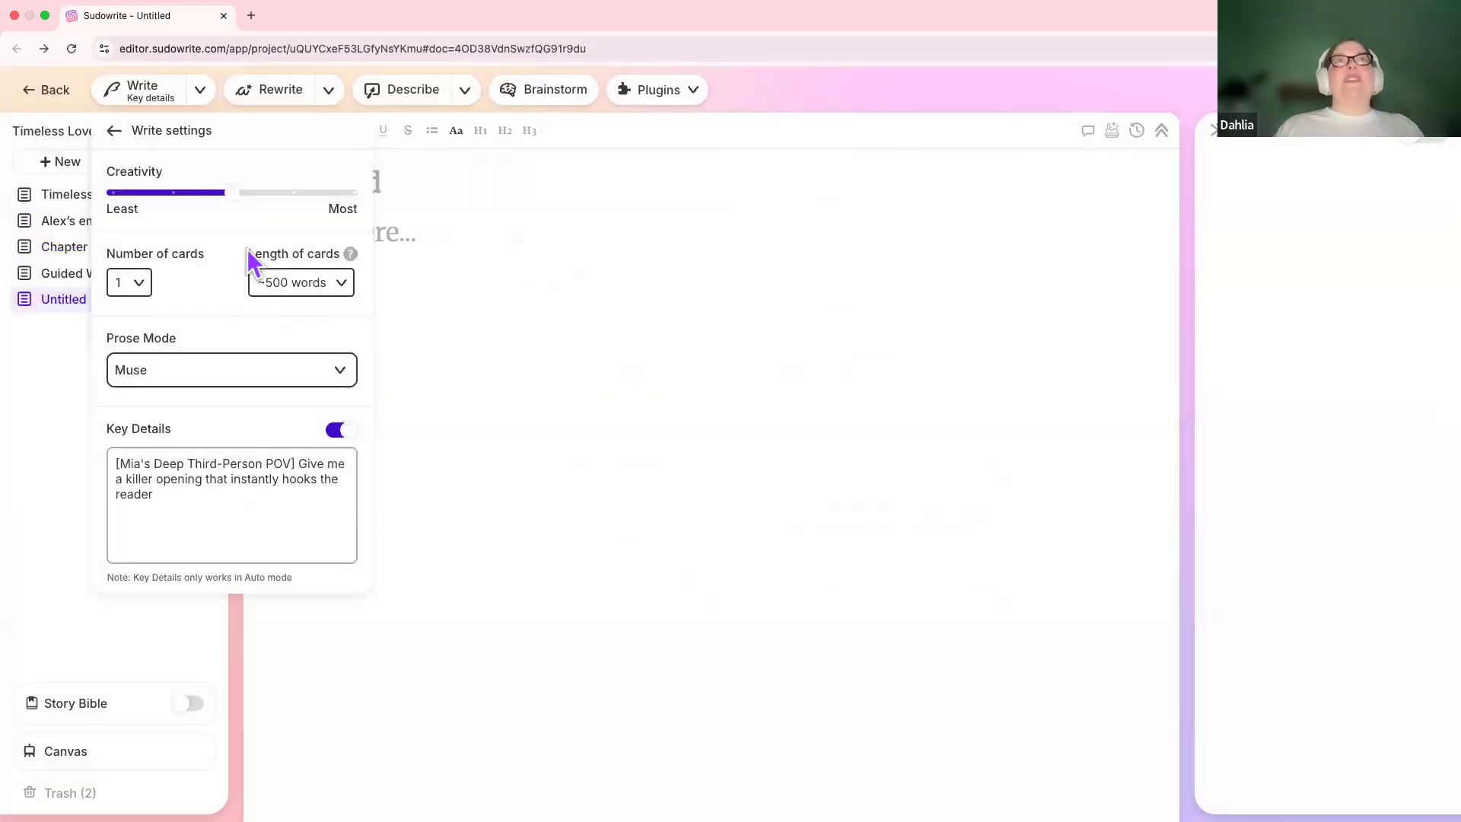
Generate an opening in Auto mode from the Key Details and insert the resulting Write card into the blank document
{"action": "left_click", "coordinate": [156, 107]}
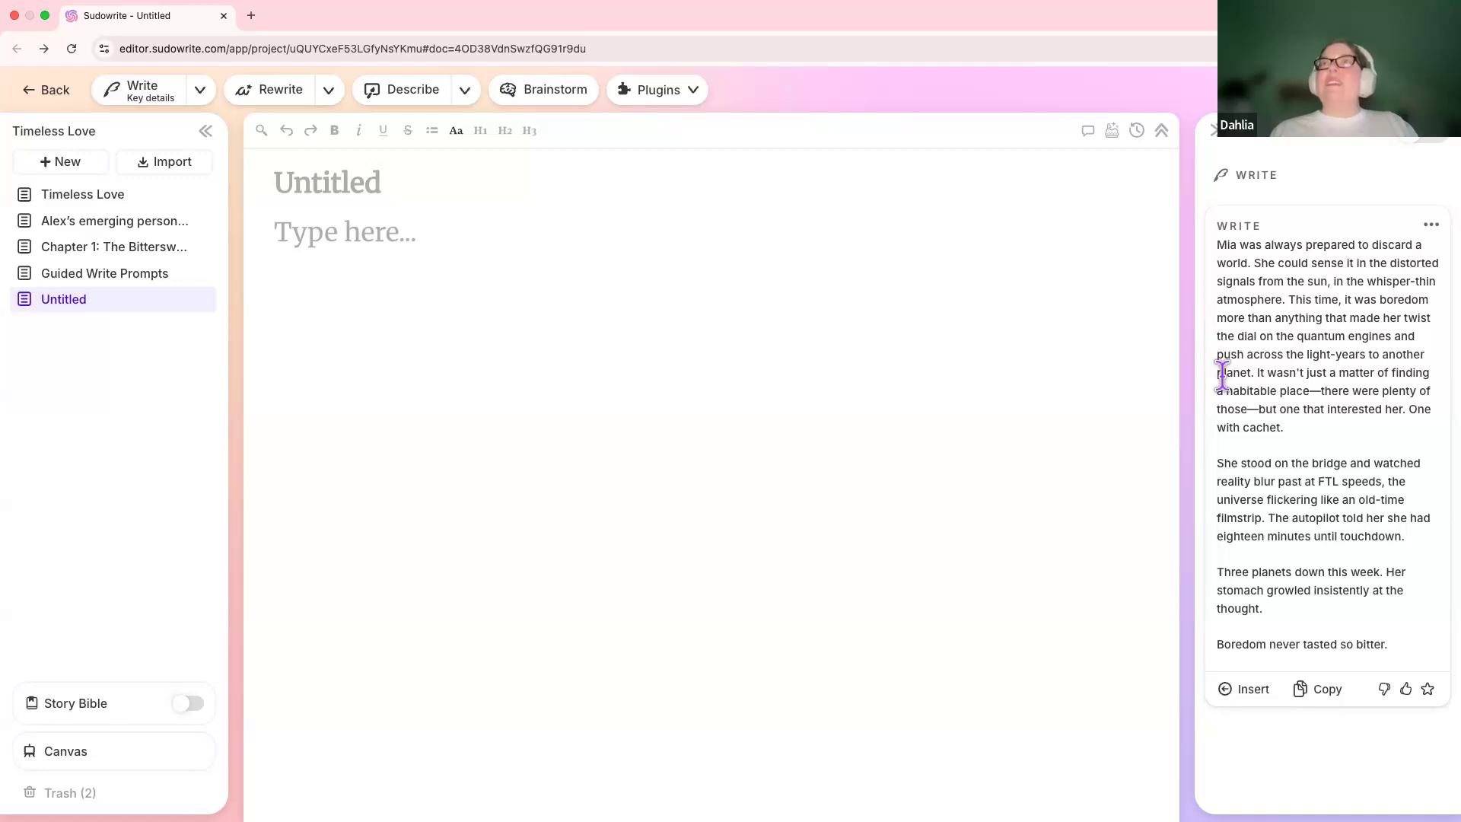
{"action": "left_click", "coordinate": [1250, 696]}
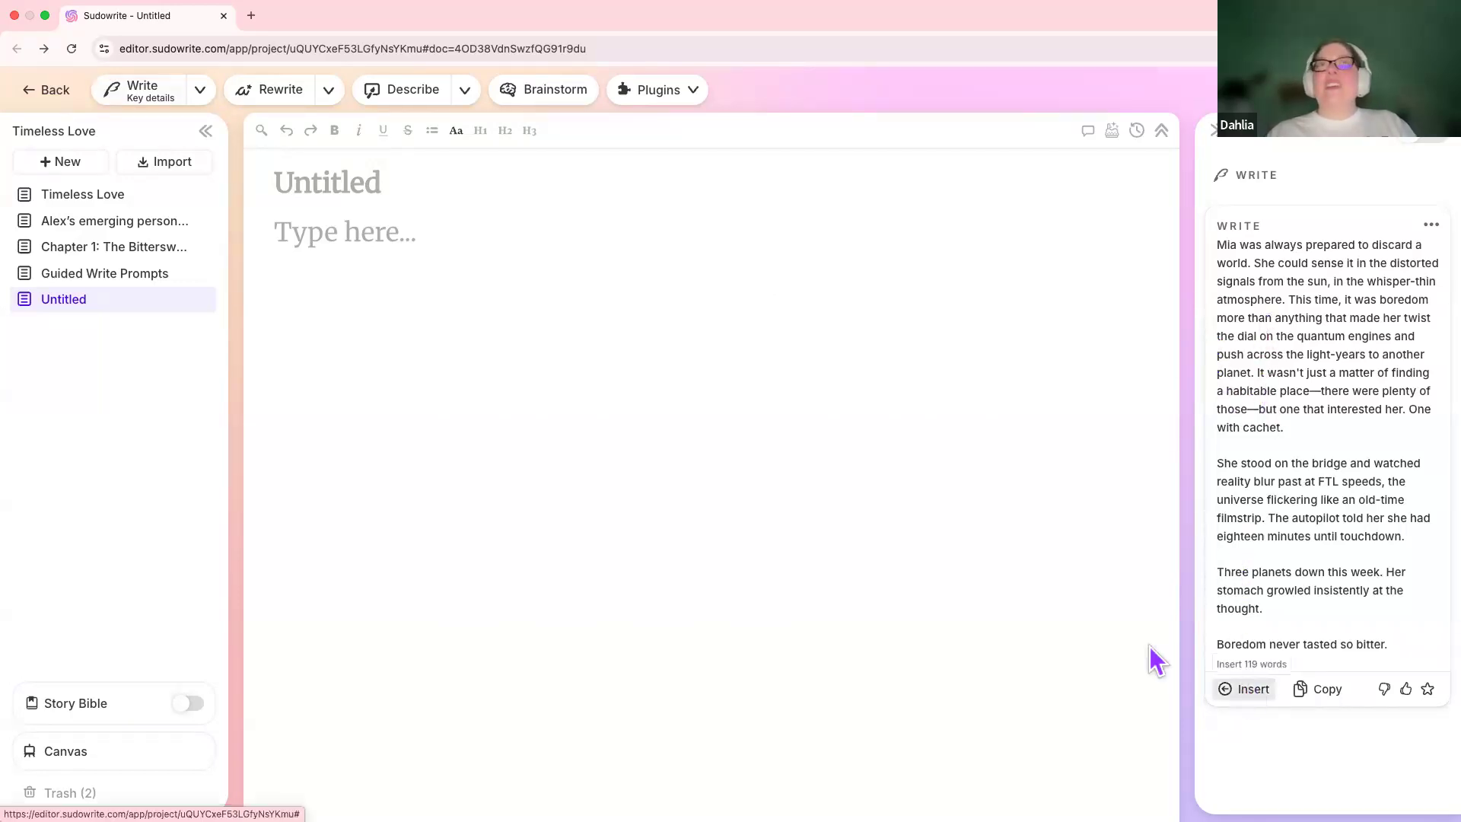
{"action": "left_click", "coordinate": [508, 332]}
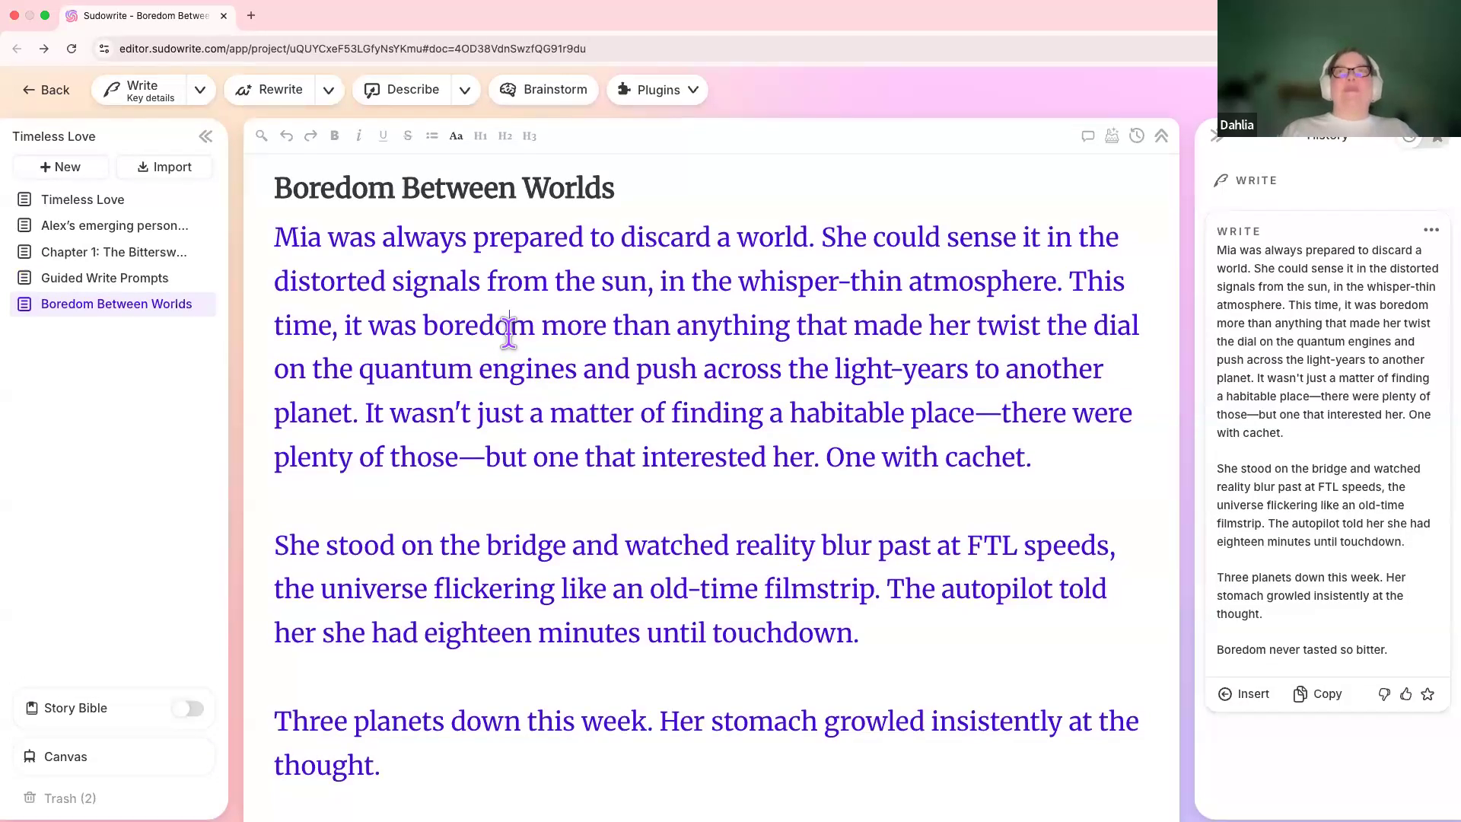
Read through the inserted opening about Mia to judge how well it hooks the reader
{"action": "left_click", "coordinate": [509, 327]}
{"action": "scroll", "coordinate": [505, 326], "scroll_direction": "down", "scroll_amount": 2}
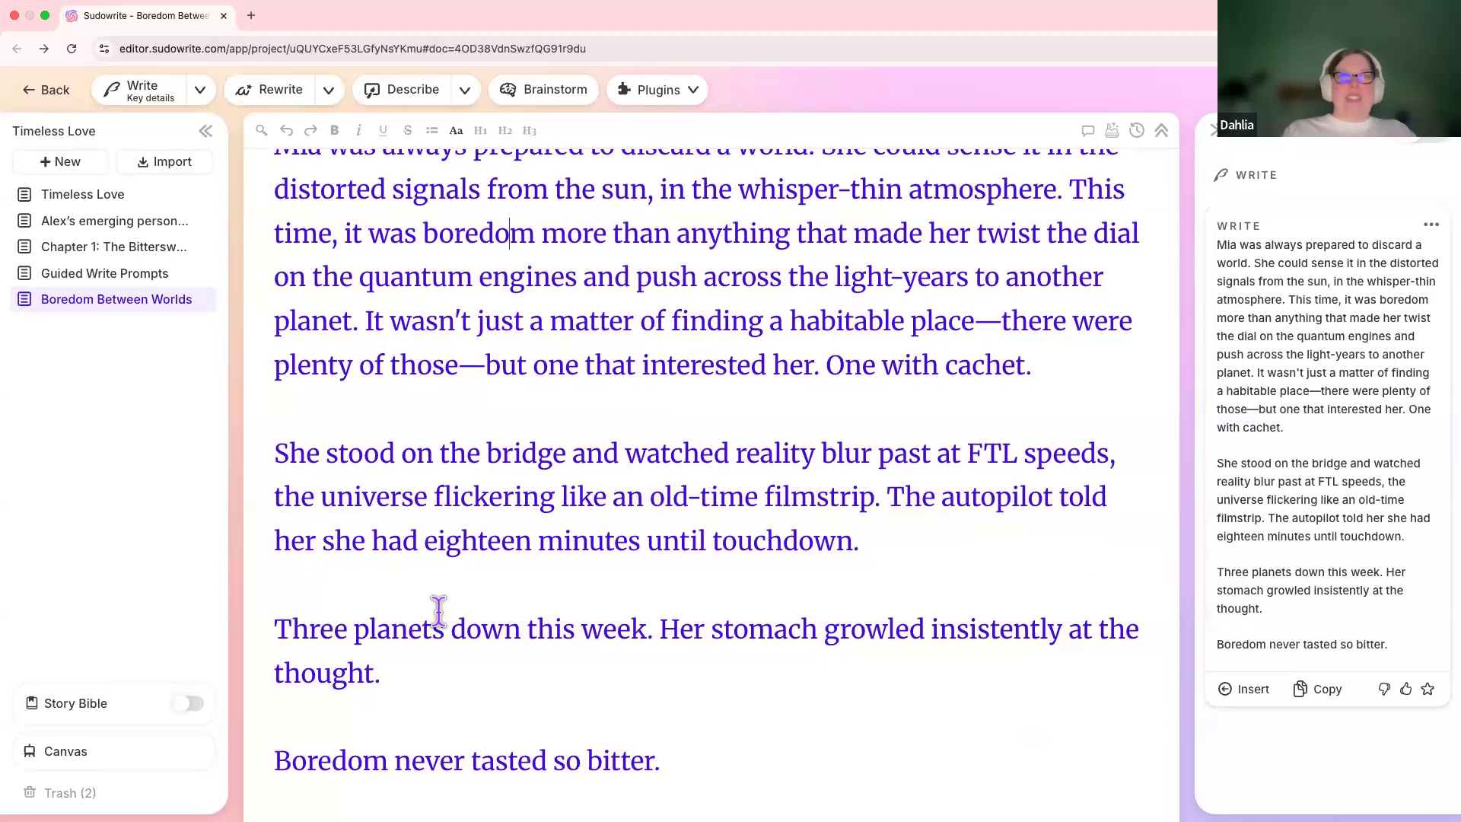
{"action": "scroll", "coordinate": [439, 608], "scroll_direction": "up", "scroll_amount": 2}
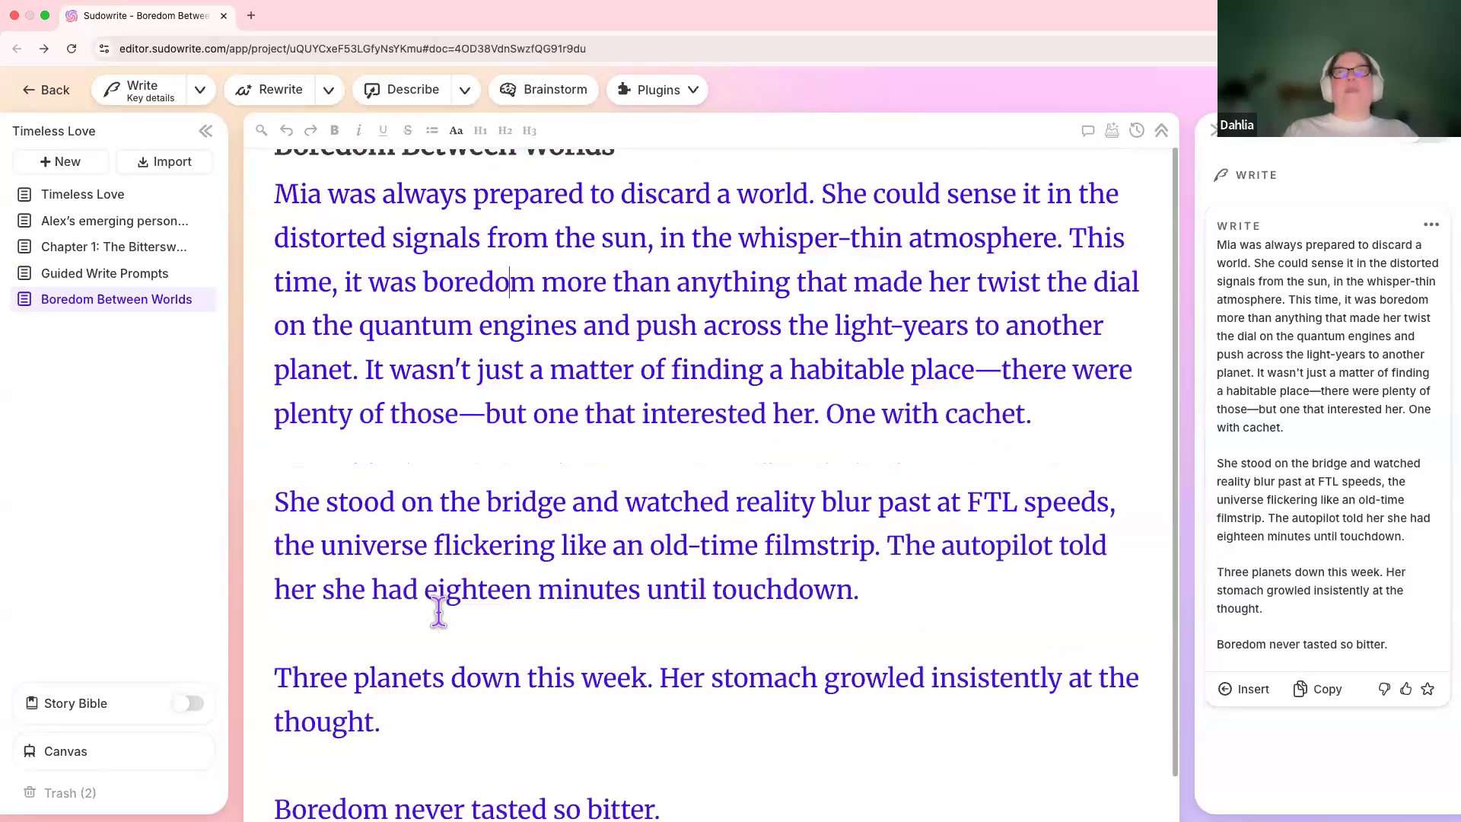
{"action": "scroll", "coordinate": [439, 609], "scroll_direction": "down", "scroll_amount": 2}
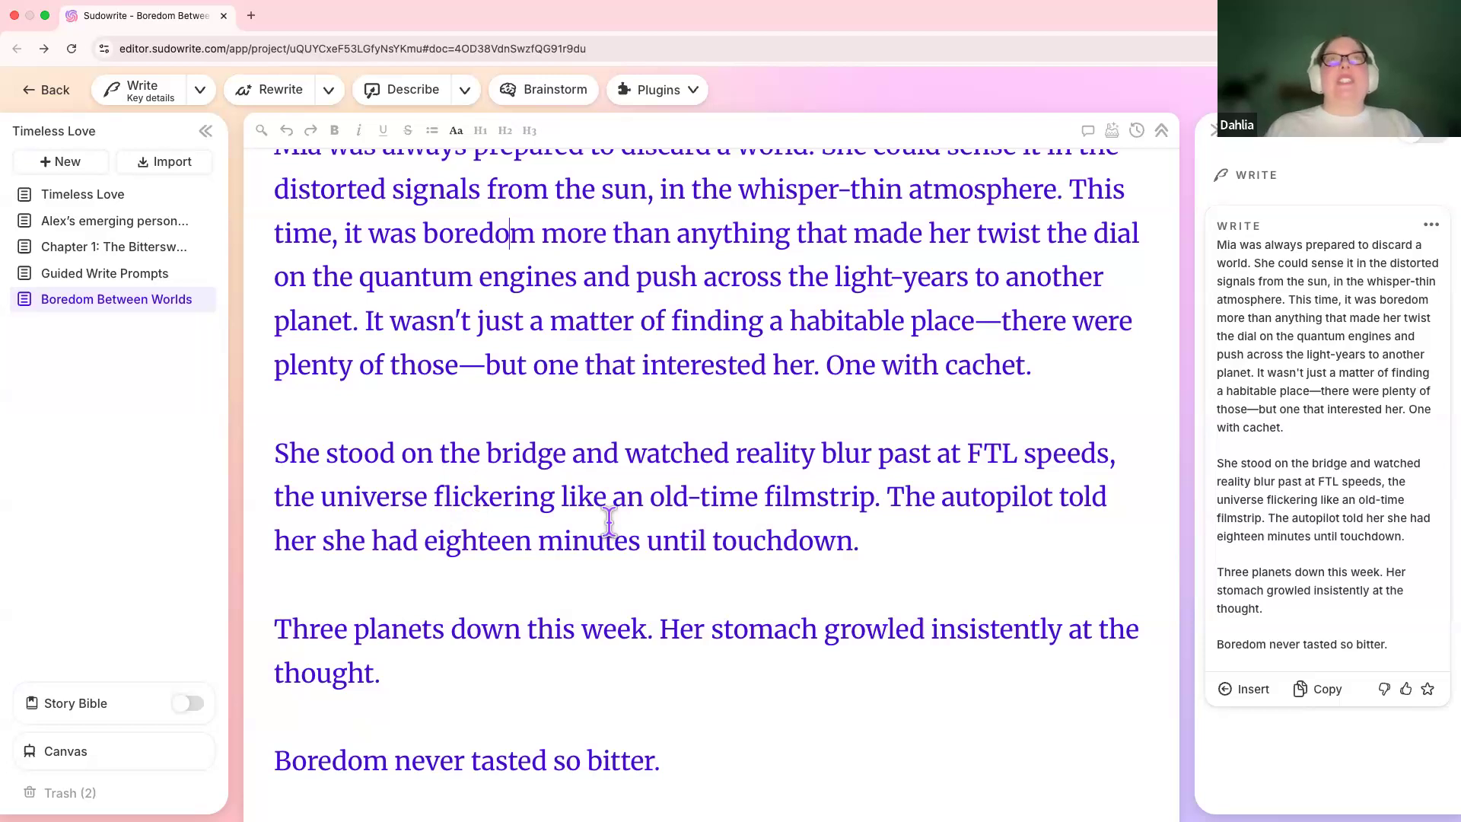
{"action": "scroll", "coordinate": [553, 289], "scroll_direction": "up", "scroll_amount": 2}
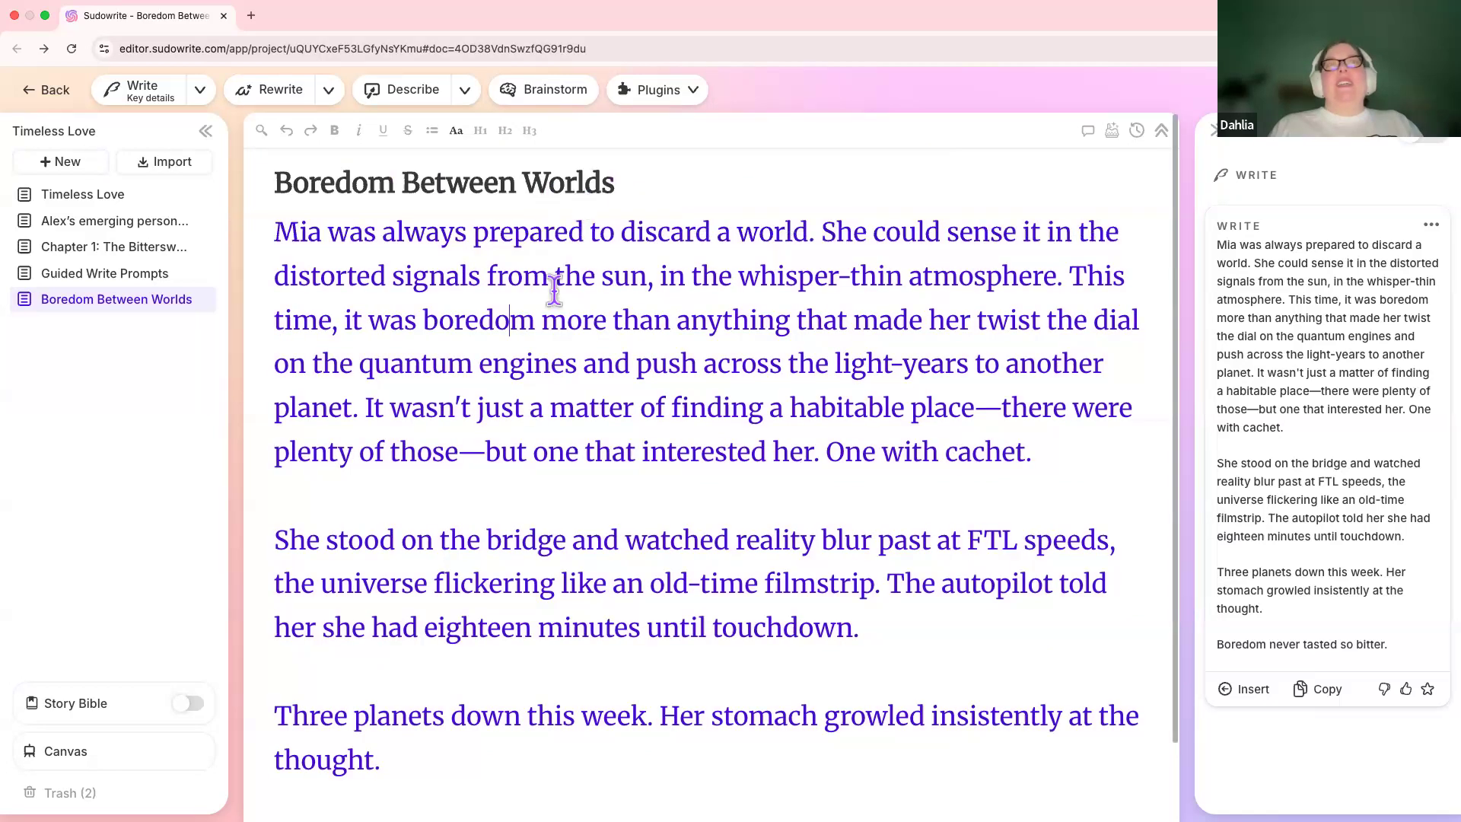